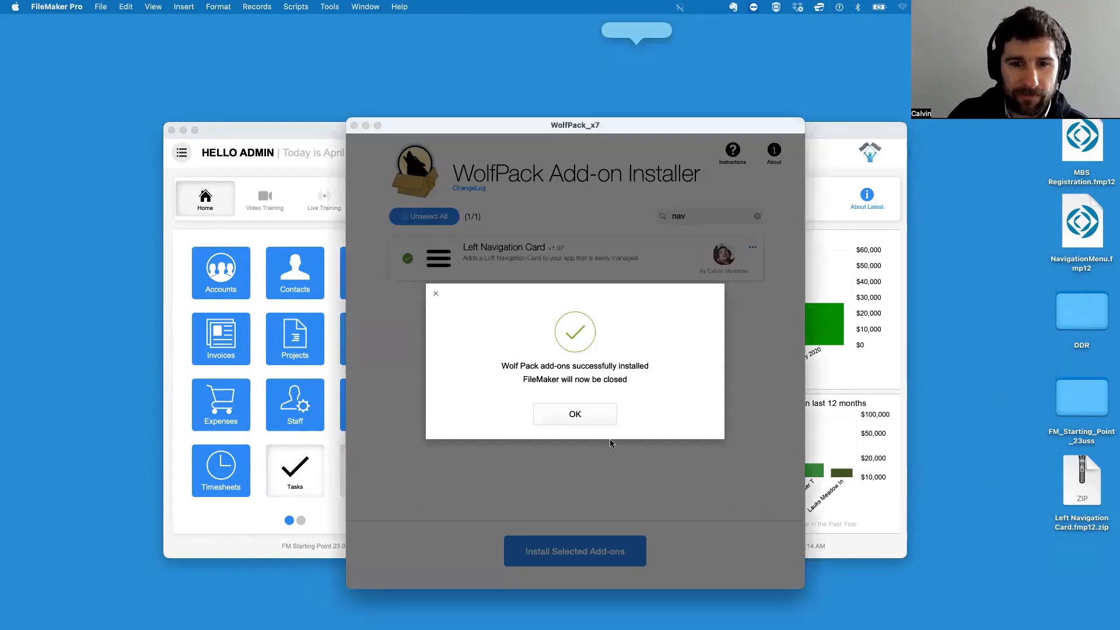
Step: Acknowledge the add-on installation, close the Displays window and open FM_Starting_Point_23uss.fmp12 from its desktop folder with FileMaker Pro.app
click(587, 420)
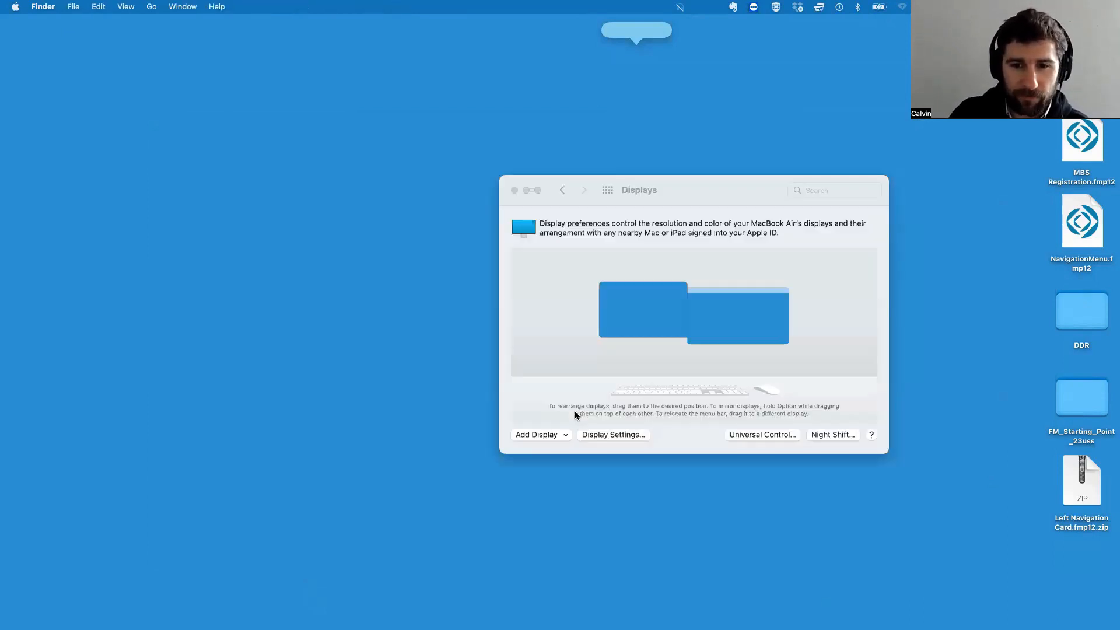
click(514, 191)
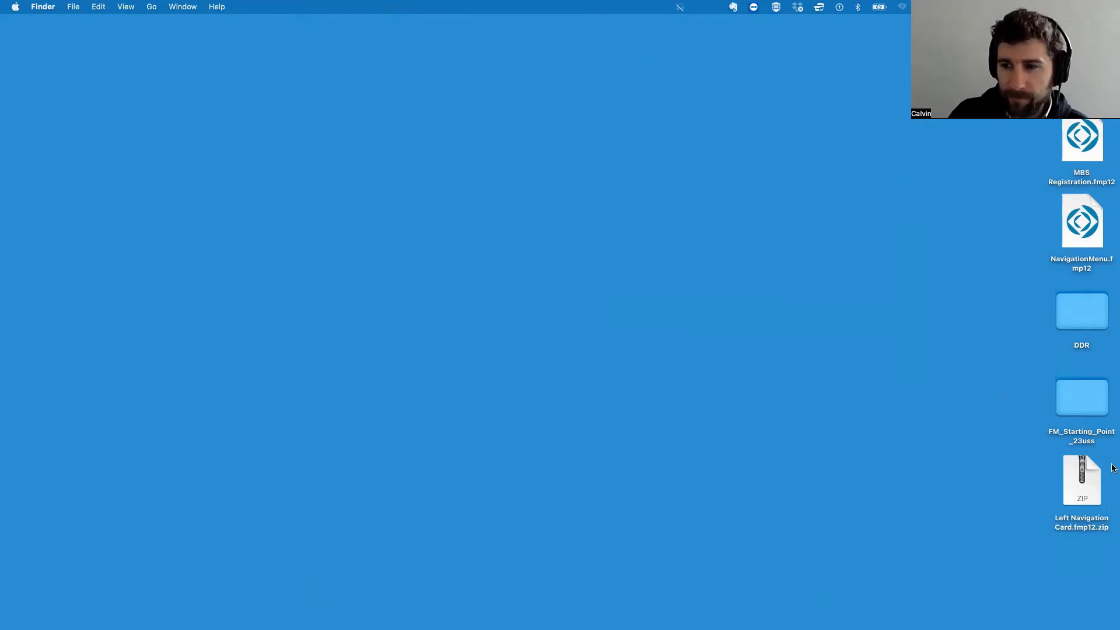
double_click(1082, 401)
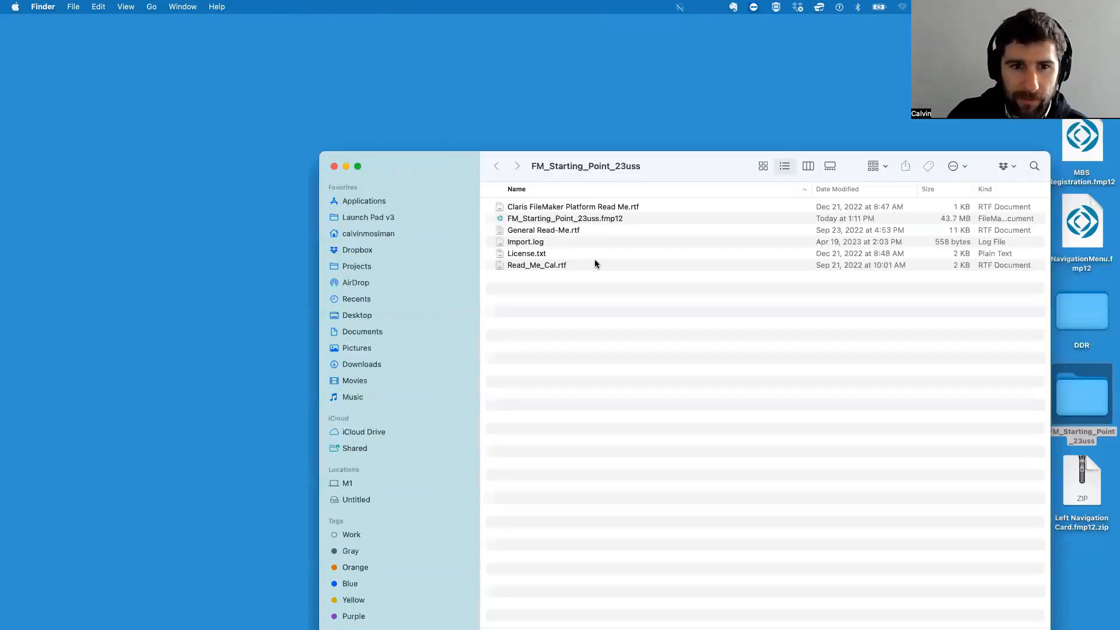
click(443, 261)
right_click(443, 262)
mouse_move(474, 278)
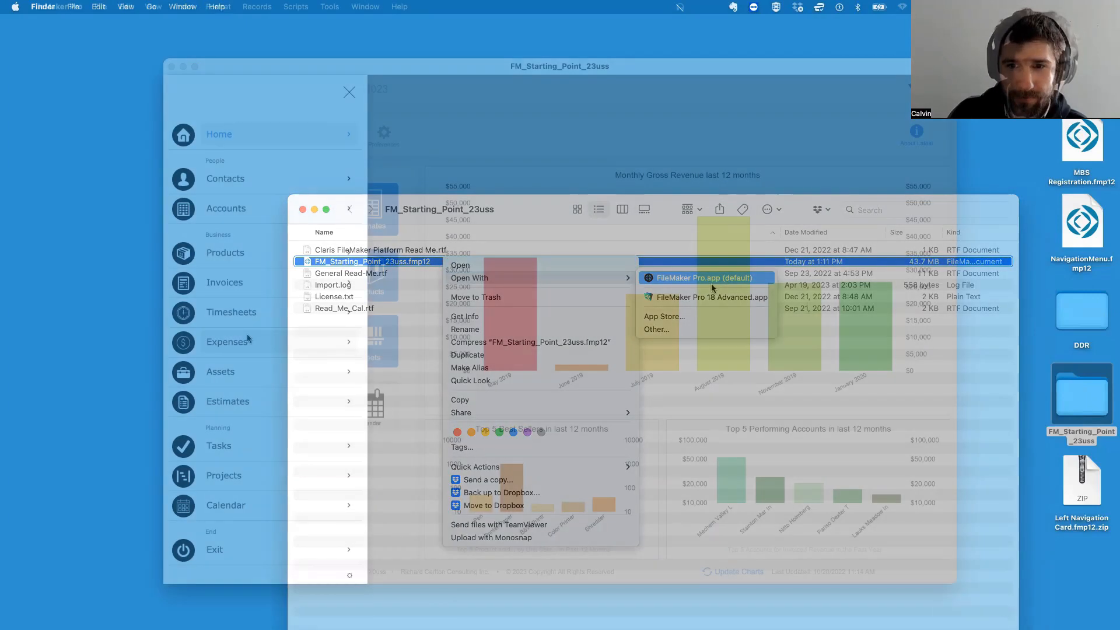
click(711, 281)
Step: Look through the entries of the existing left navigation card and close the card
scroll(278, 337, down, 1)
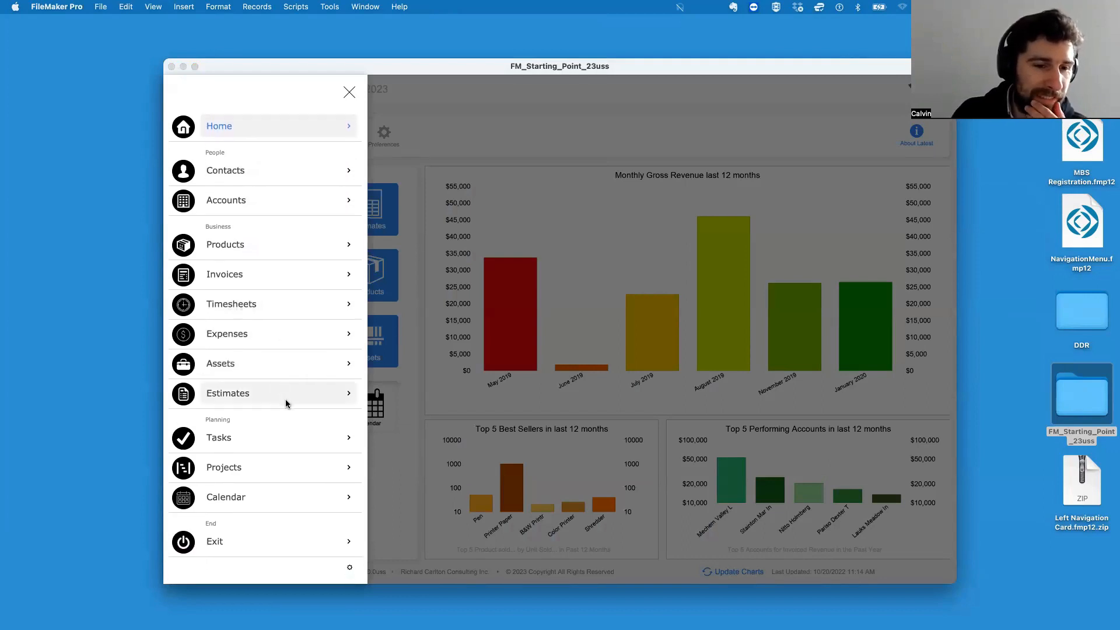
scroll(274, 266, up, 1)
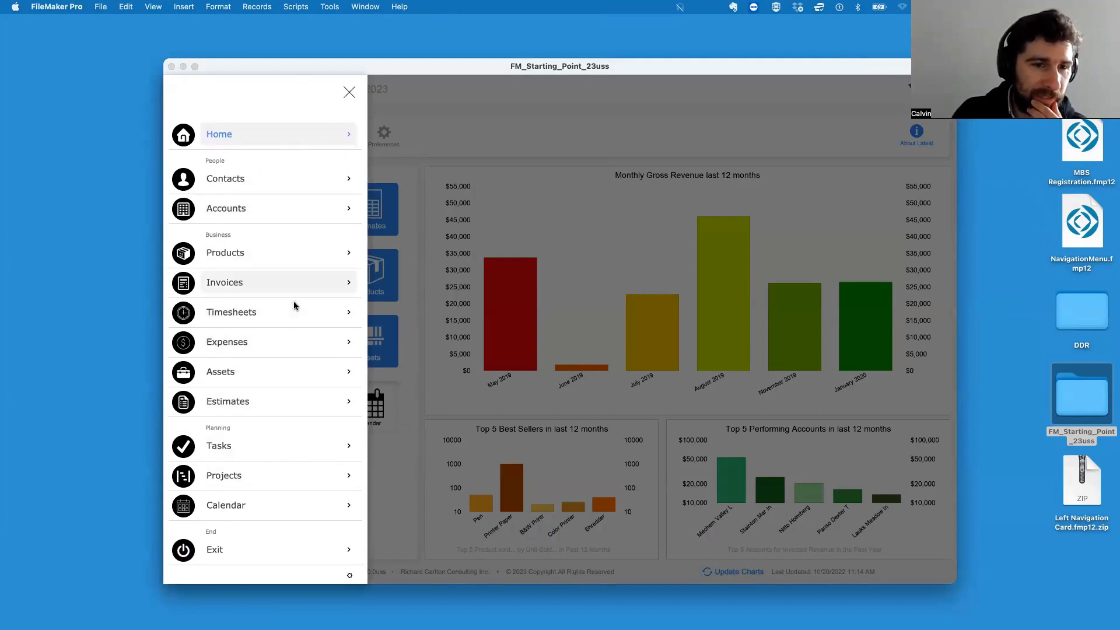
click(349, 93)
Step: Examine the add-on's layouts inside the Navigation folder of the Manage Layouts list and close the list
key(shift+super+l)
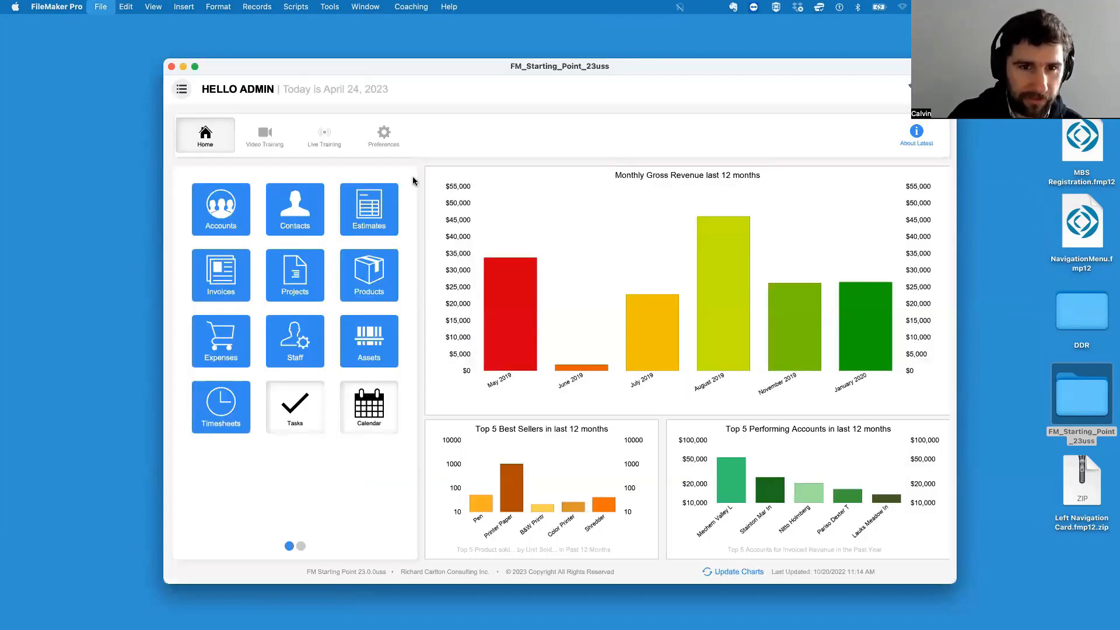
scroll(390, 224, down, 10)
click(99, 582)
scroll(177, 527, down, 3)
click(176, 523)
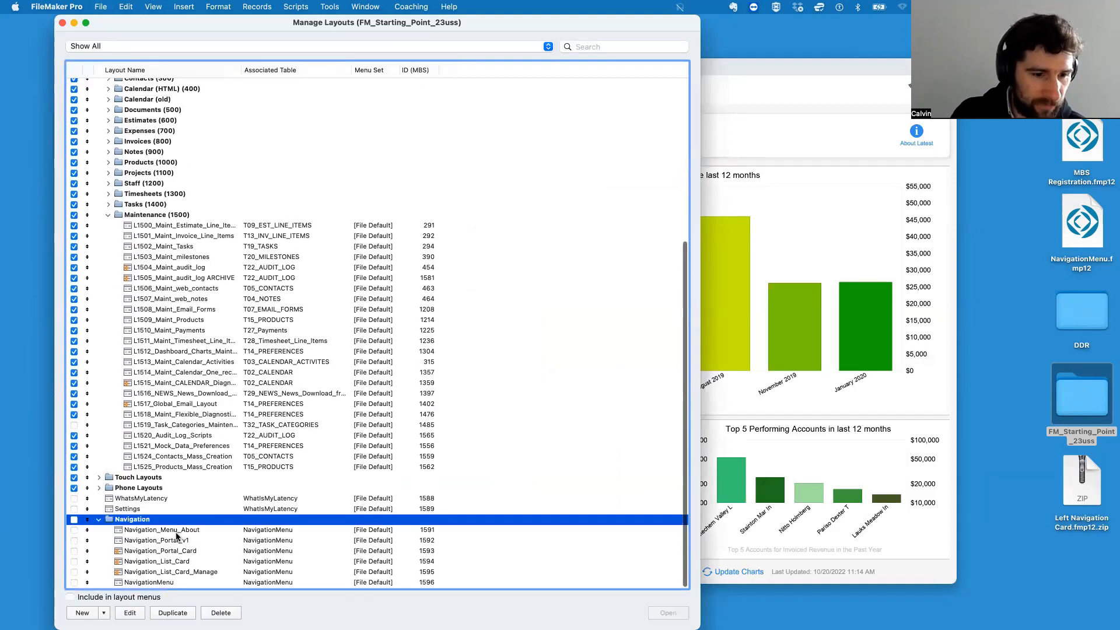
click(157, 531)
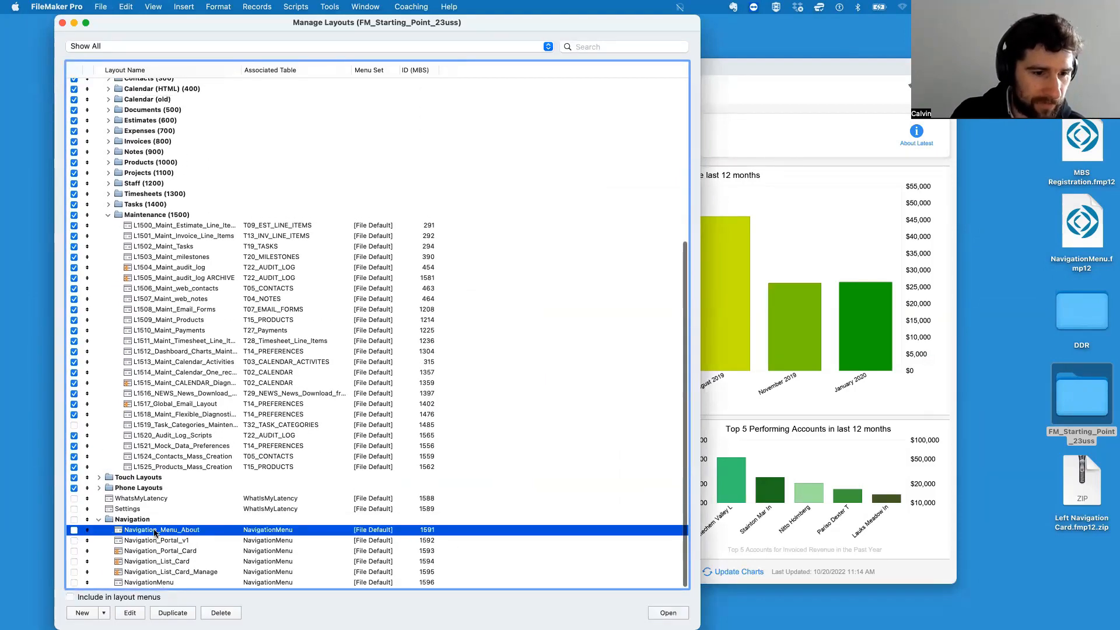
click(63, 22)
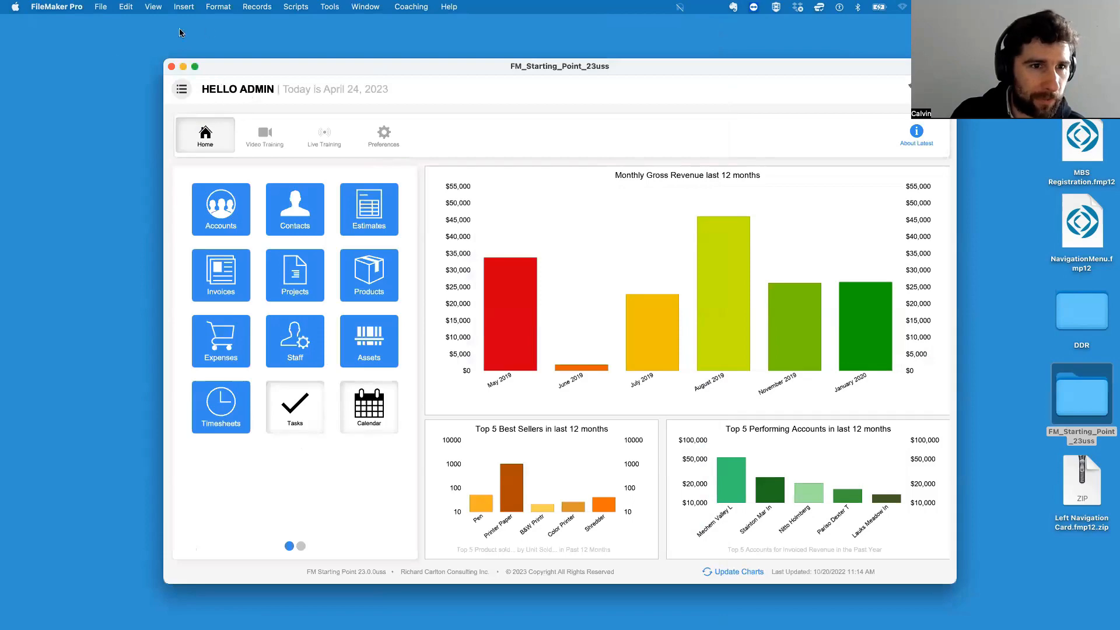
Step: Narrow the objects pane slightly in Layout mode and return to Browse mode
key(super+l)
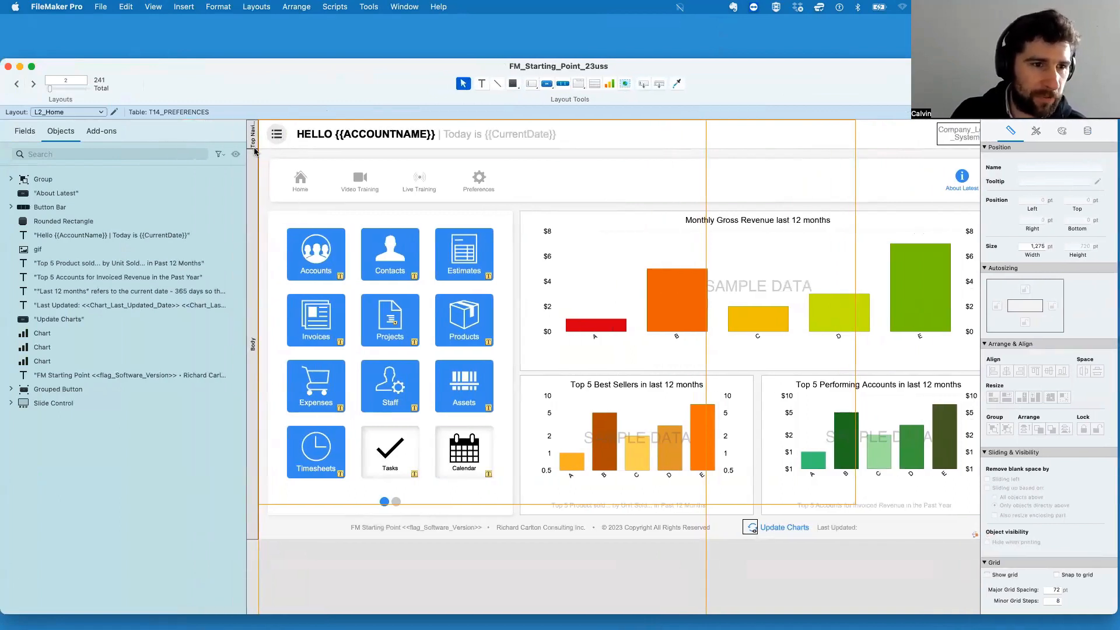
drag(246, 153, 224, 154)
key(super+b)
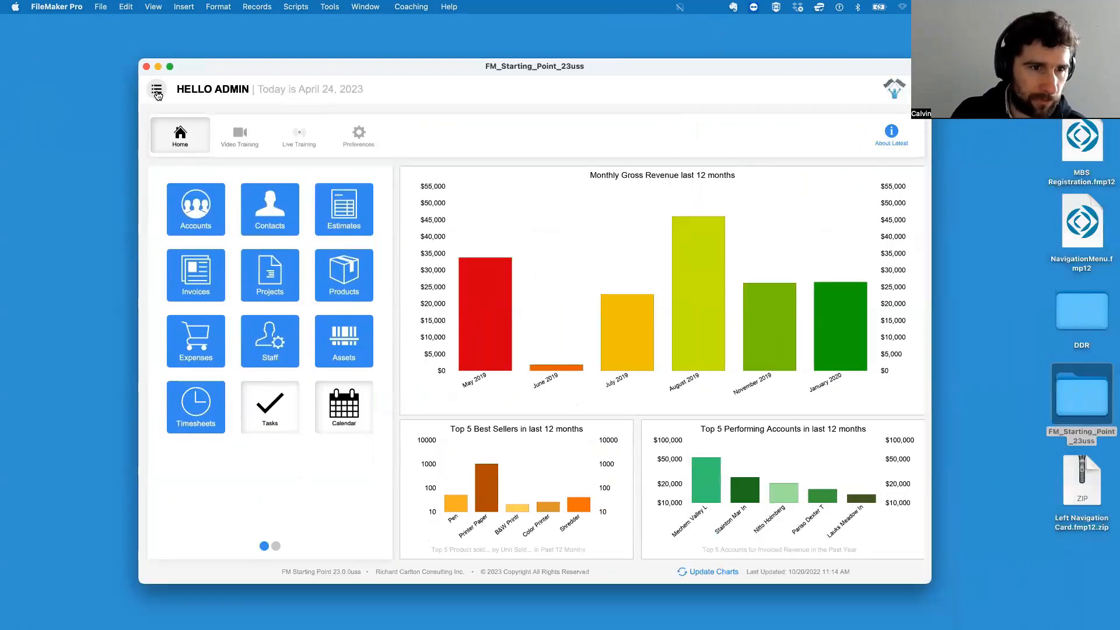
Step: Start a records export from the navigation card's Navigation Options, saving to the Desktop as a FileMaker Pro file named Back Up.fmp12
click(157, 90)
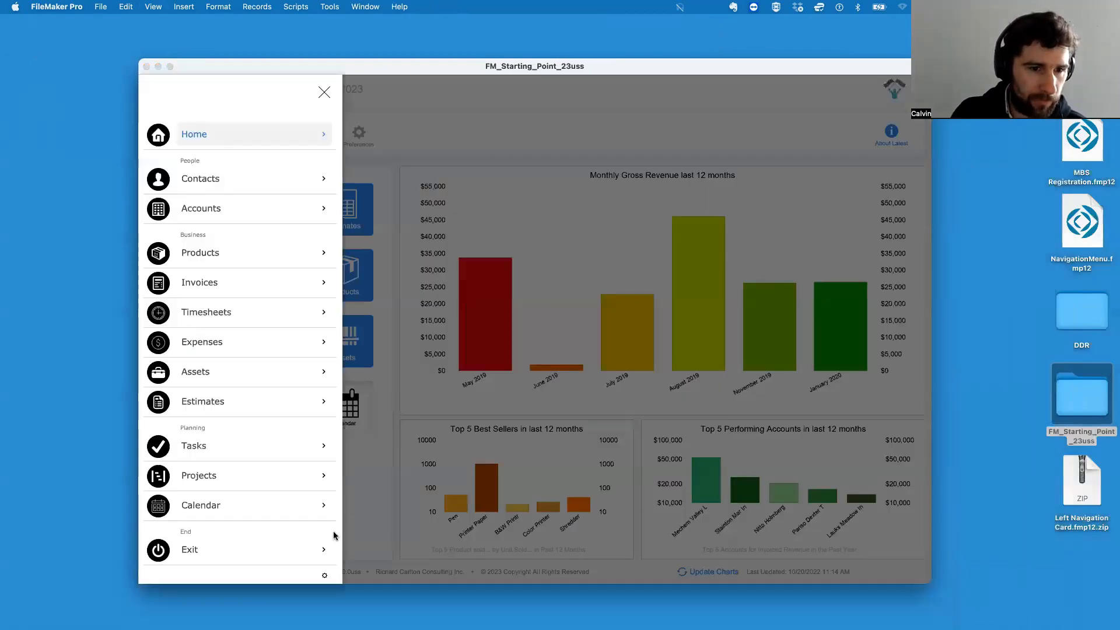
click(326, 575)
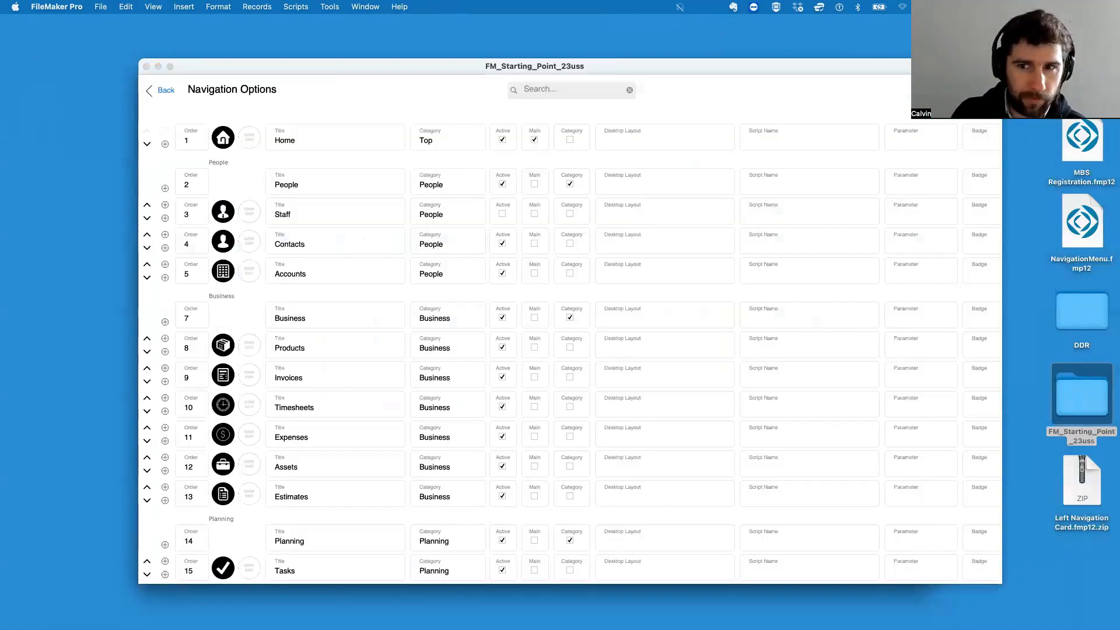
click(103, 9)
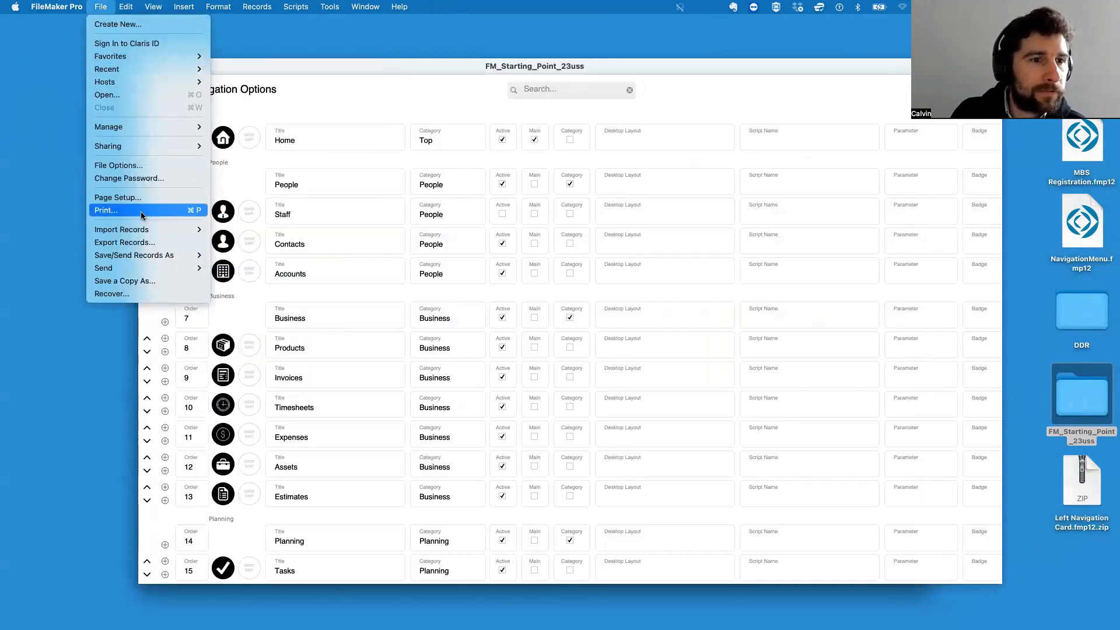
click(140, 245)
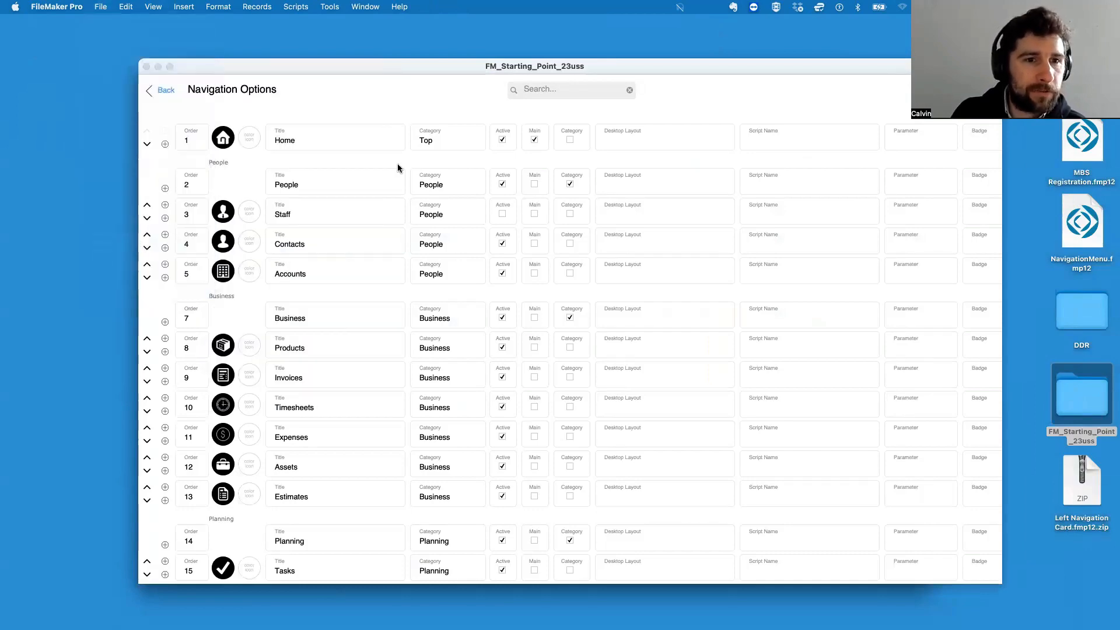
click(516, 373)
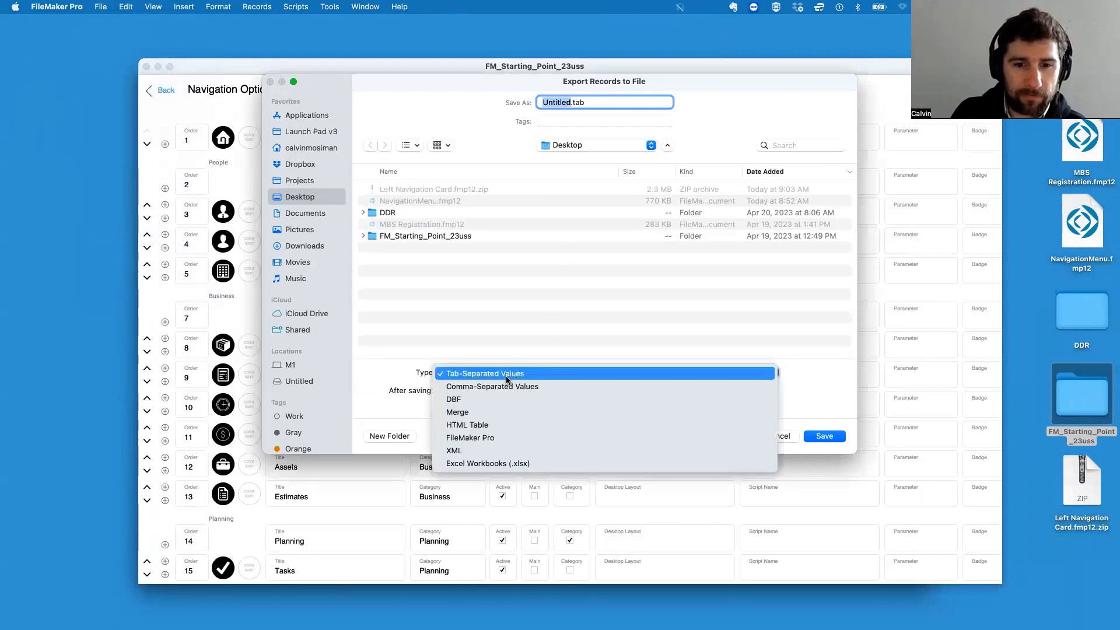
click(525, 441)
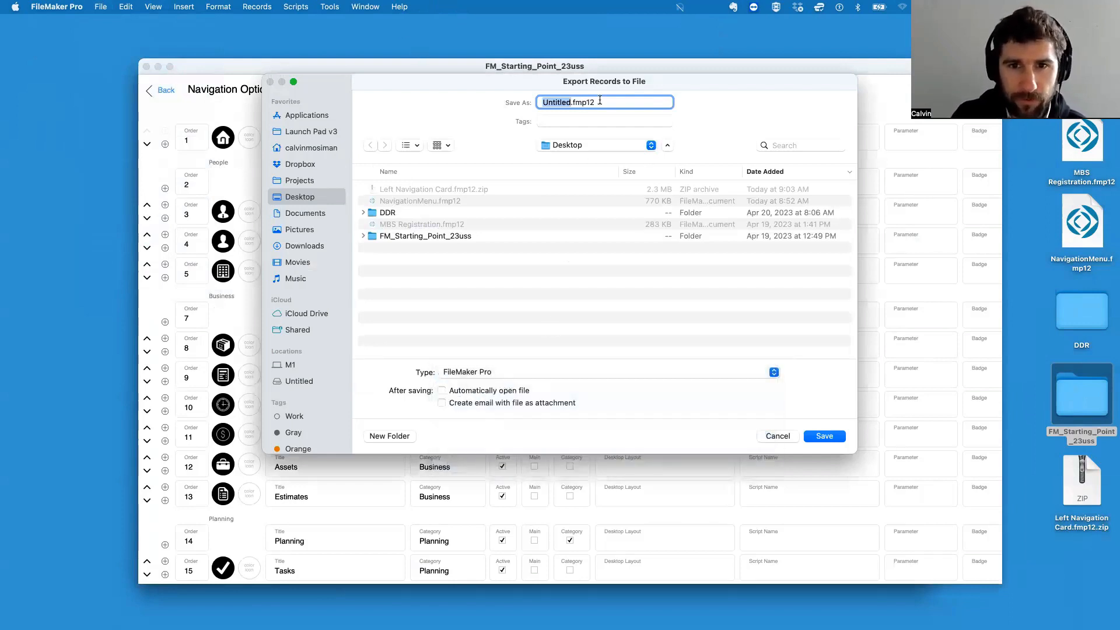
text(Back)
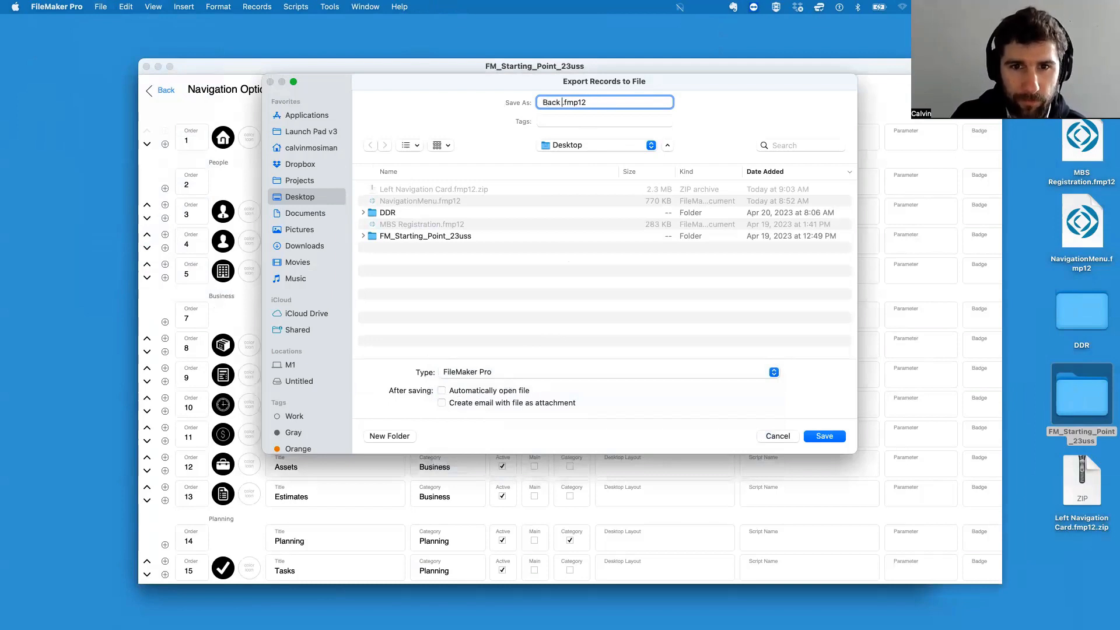
text( Up)
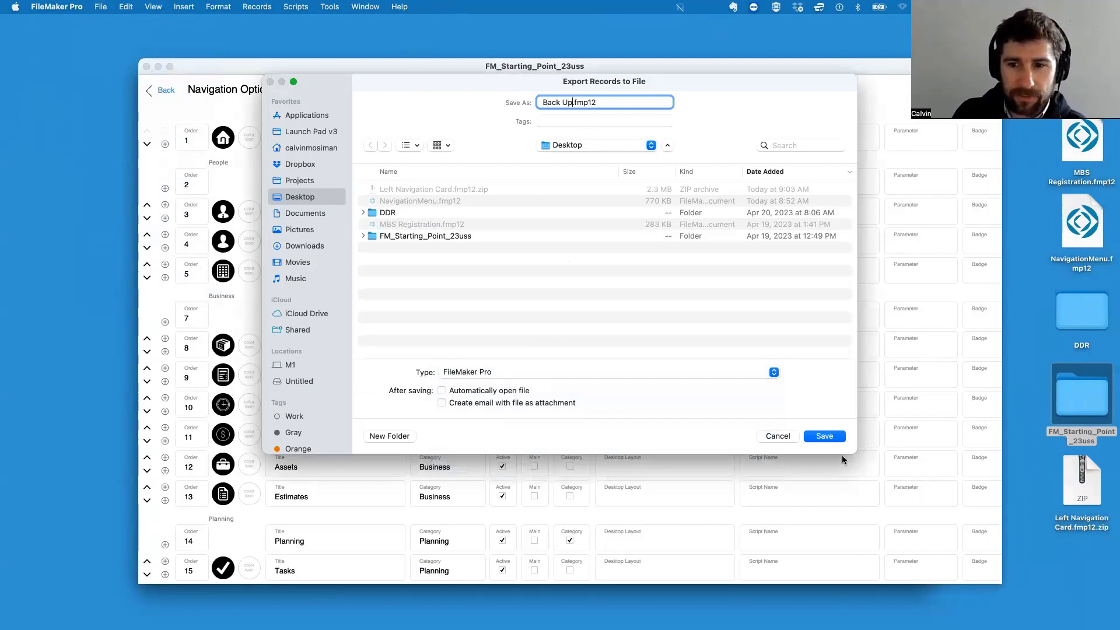
click(825, 438)
Step: Add all fields of the current table NavigationMenu to the export order, export them and select the Back Up.fmp12 file on the desktop
key(super+a)
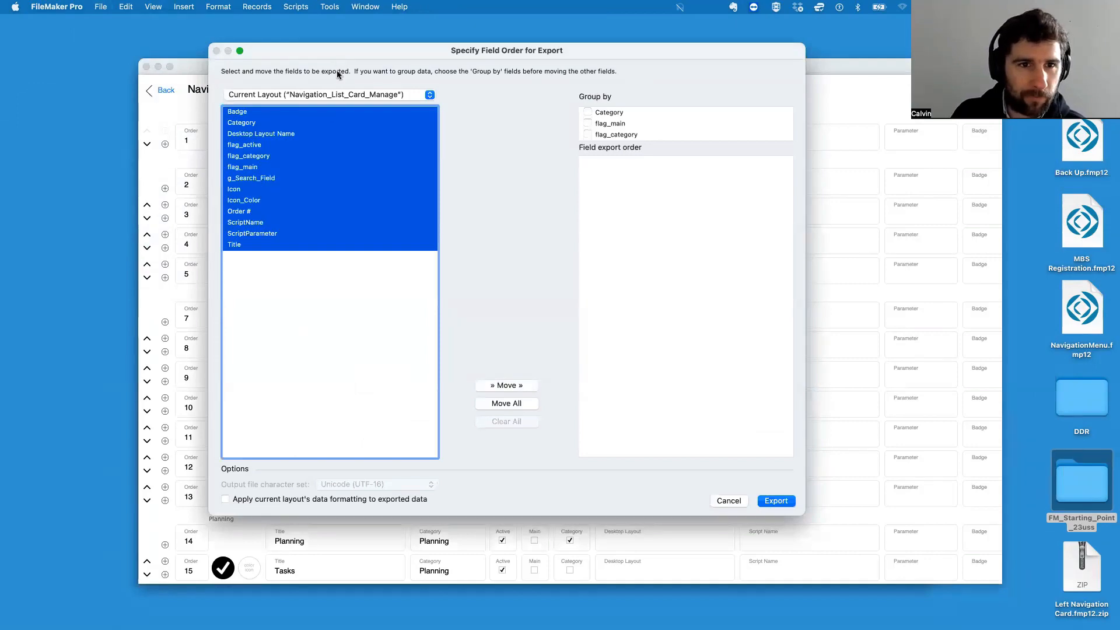
click(330, 94)
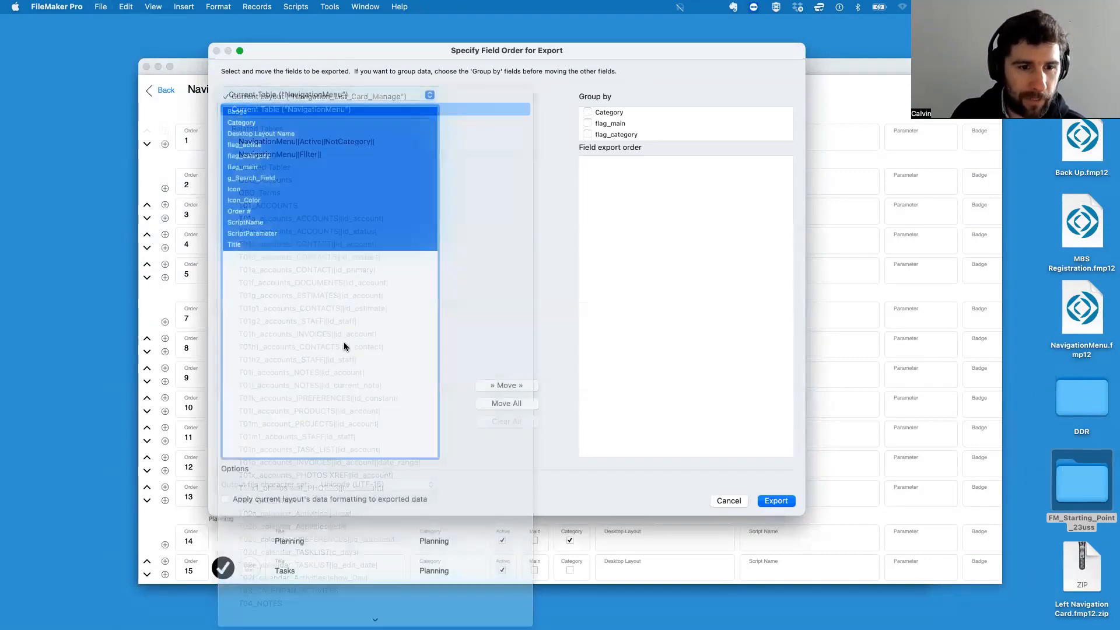
key(super+a)
click(507, 387)
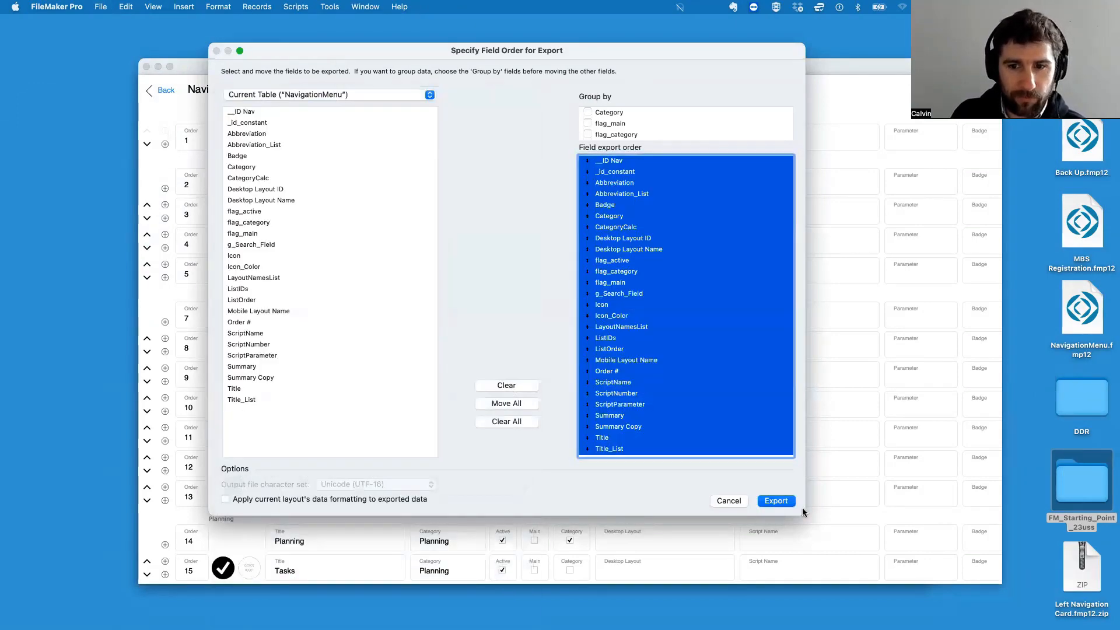
click(776, 501)
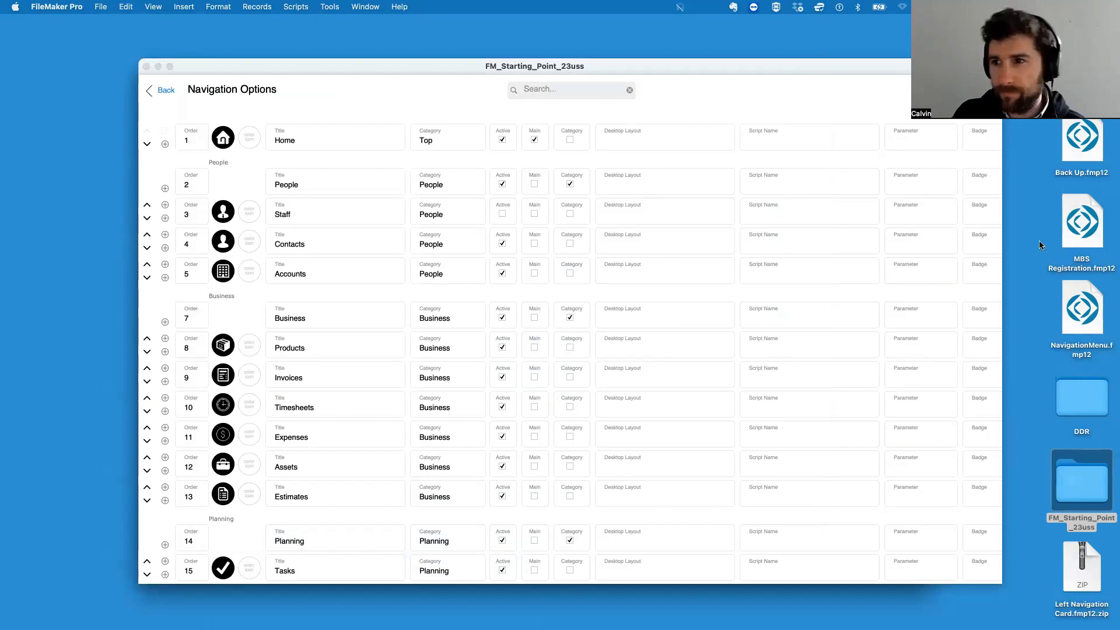
click(1104, 161)
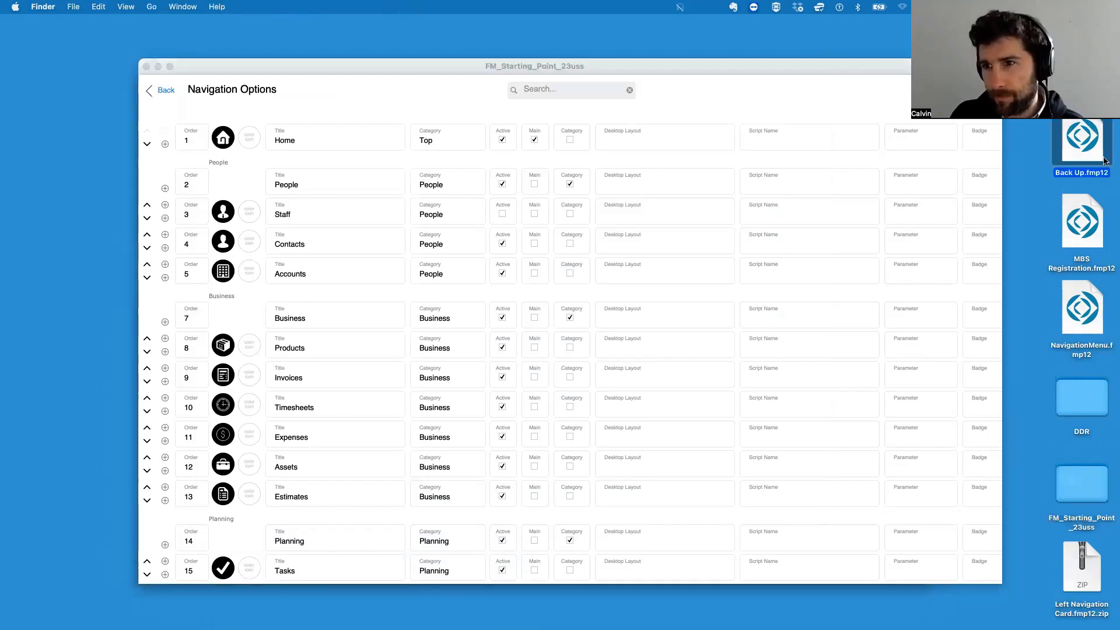
Step: Leave Navigation Options and close the navigation card to return to the home dashboard
click(196, 79)
click(166, 90)
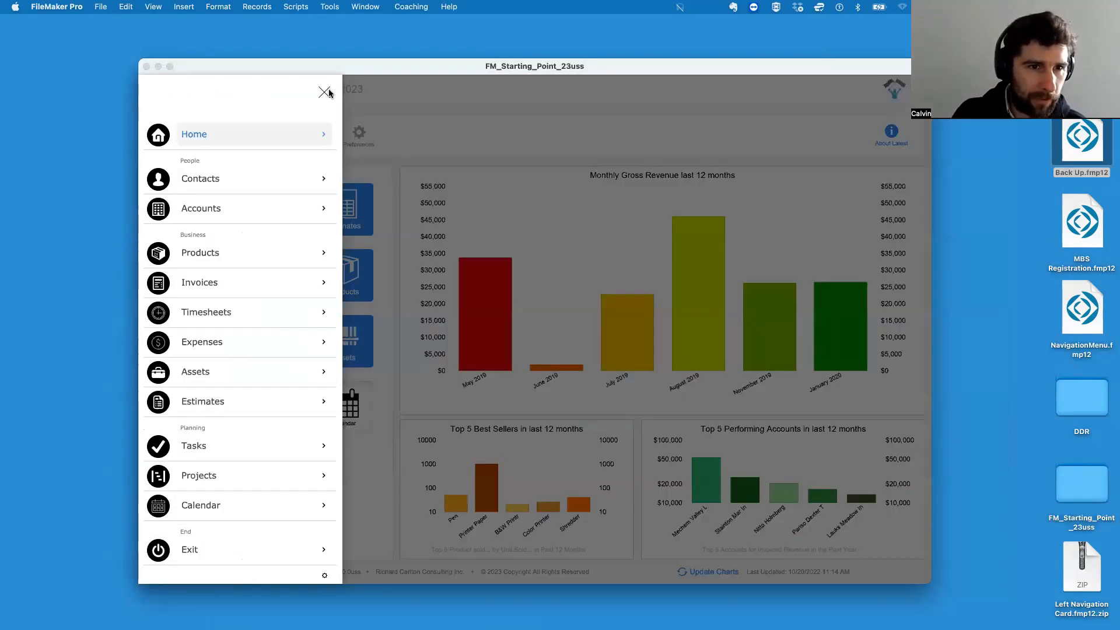
click(325, 92)
Step: Uninstall the Left Navigation Card add-on in Layout mode, permanently deleting its tables, fields and record data, and return to Browse mode
key(super+alt+s)
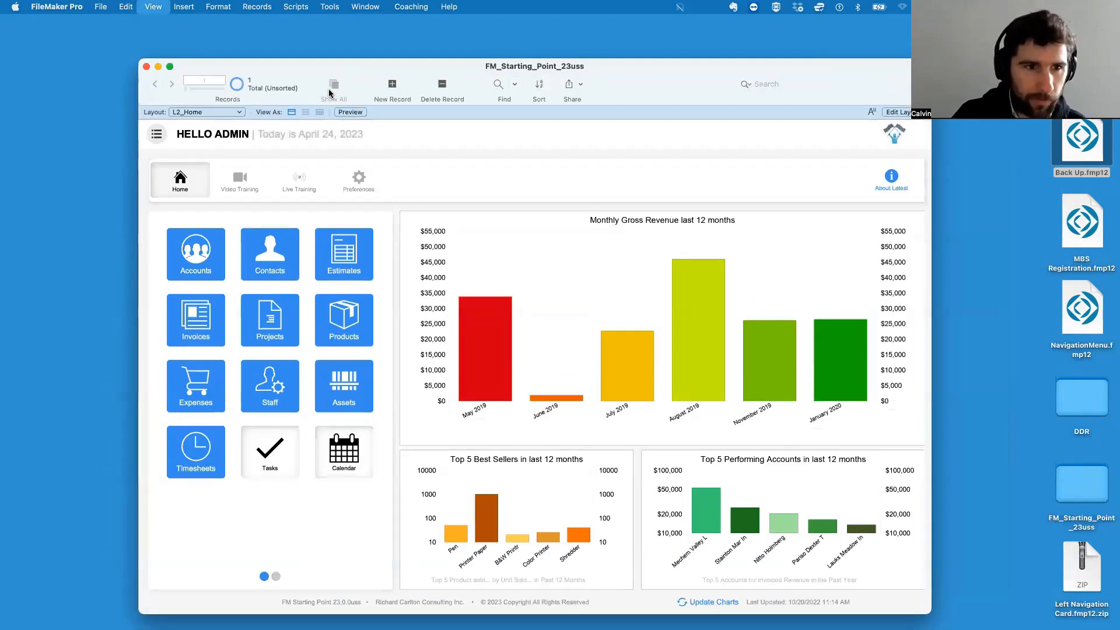
key(super+l)
click(100, 132)
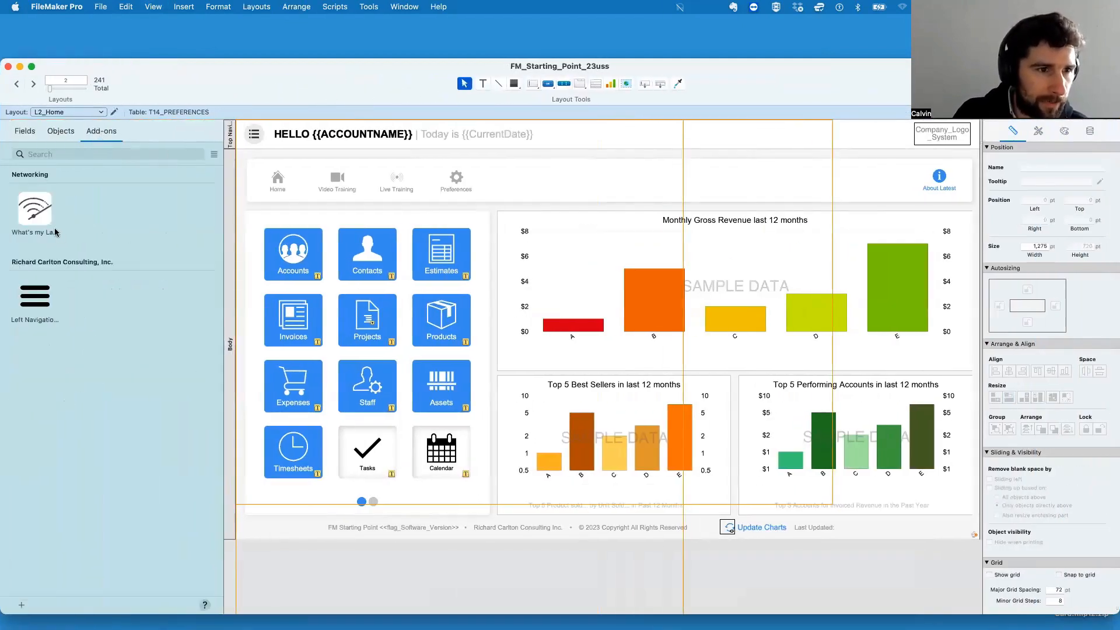
click(36, 298)
right_click(43, 296)
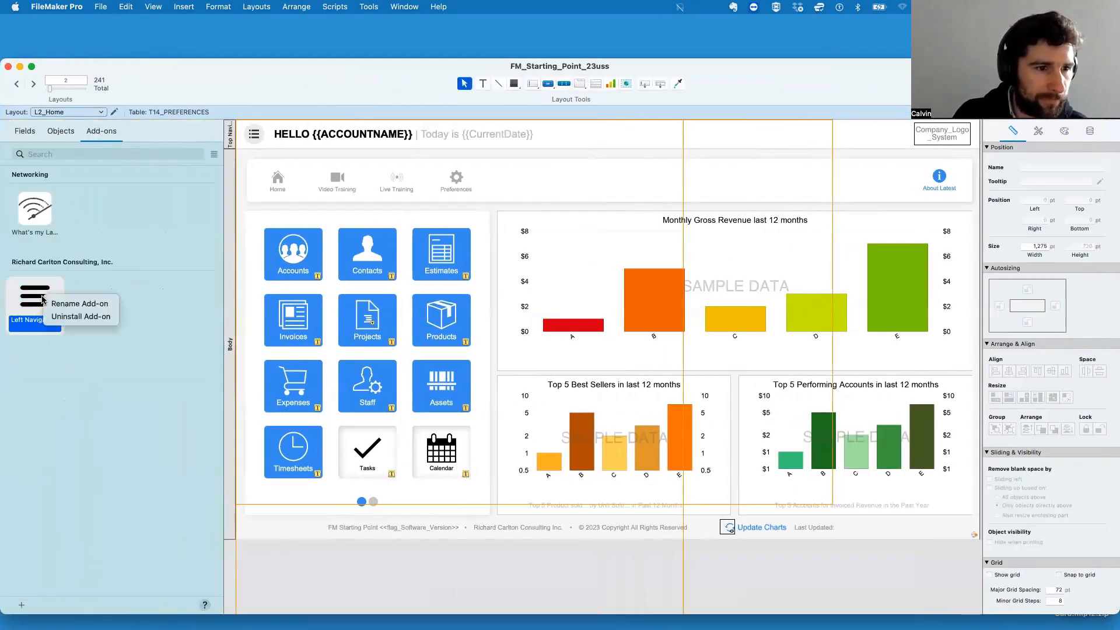
click(79, 318)
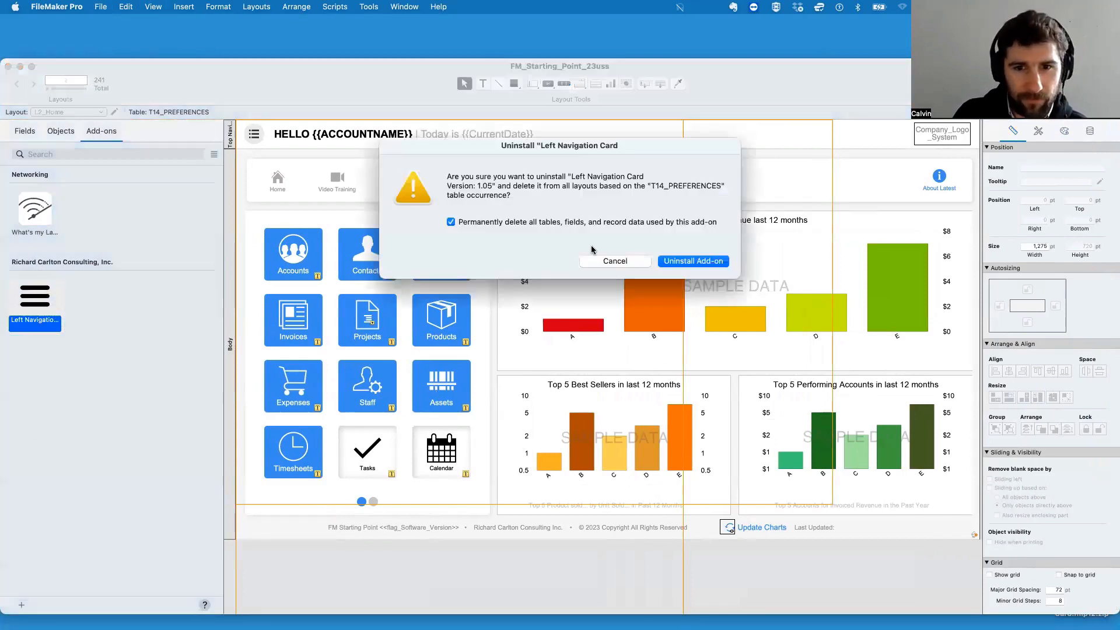
click(700, 264)
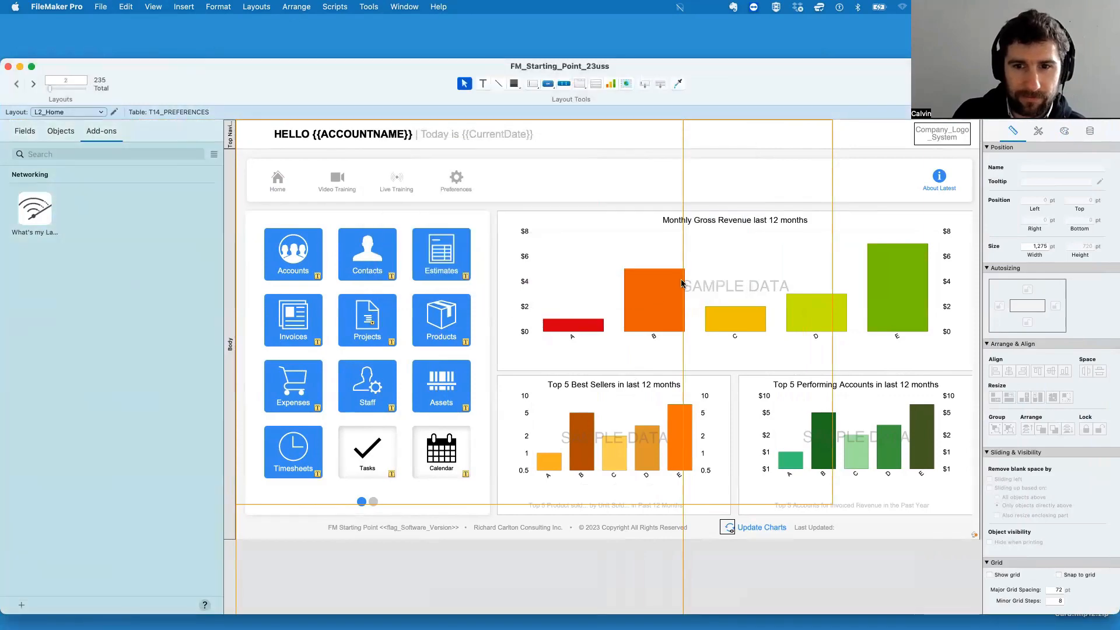
key(super+b)
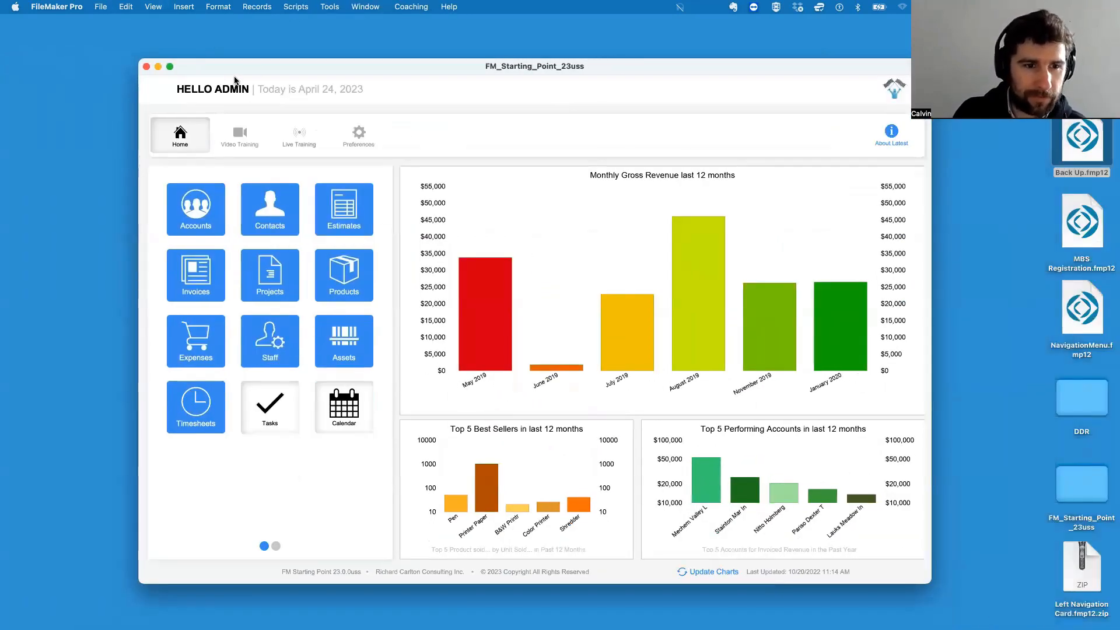
Step: Install the Left Navigation Card add-on in Layout mode, place it in the Home layout's header beside the greeting, and return to Browse mode
key(super+alt+s)
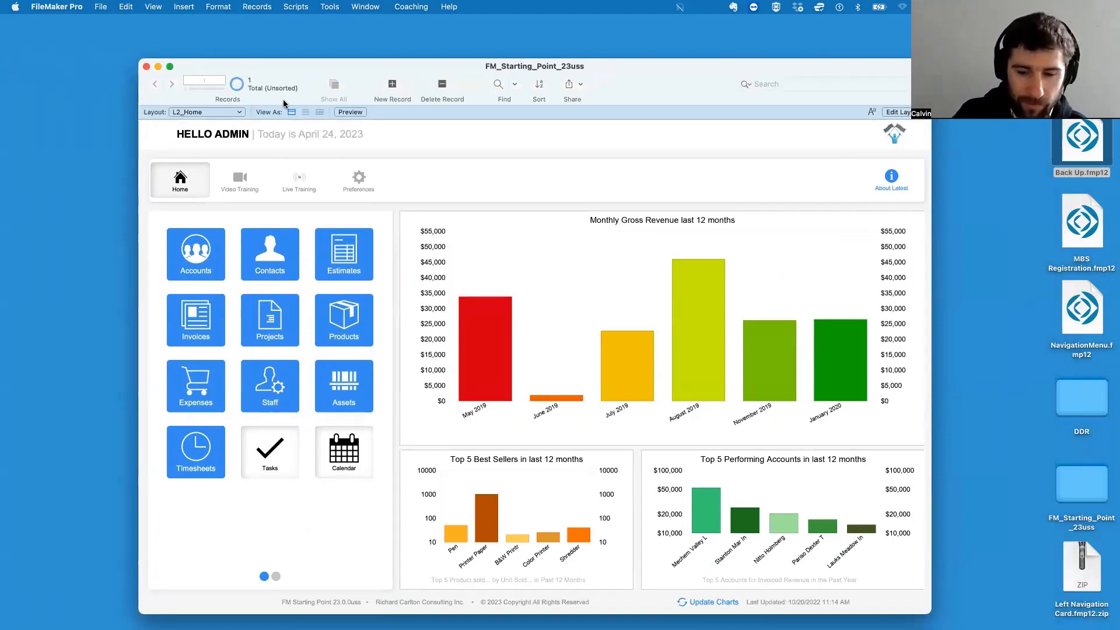
key(super+l)
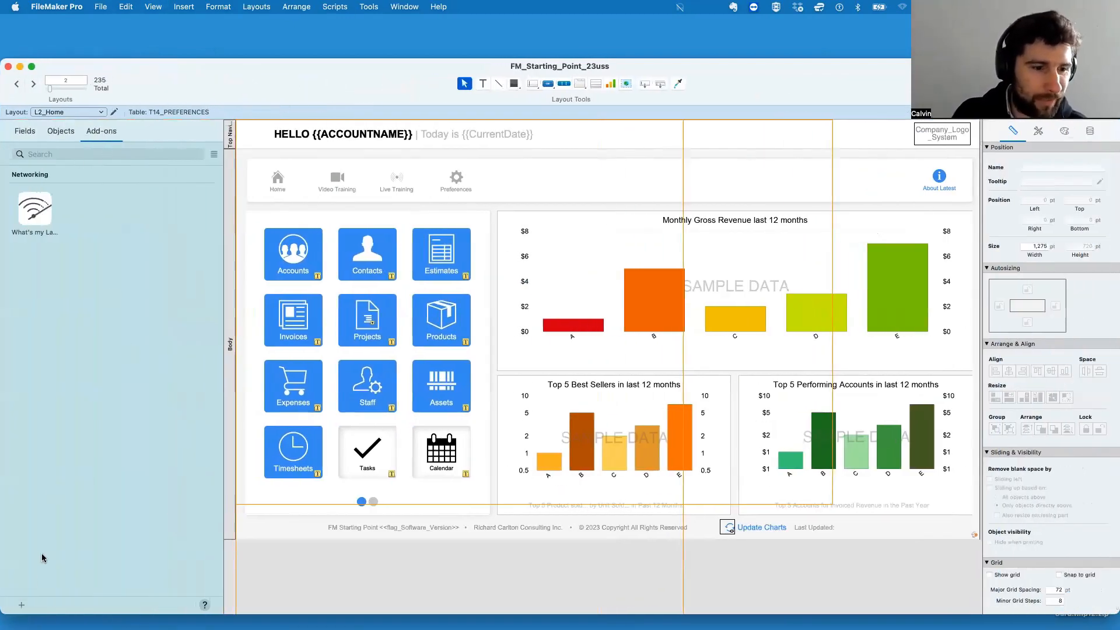
click(21, 606)
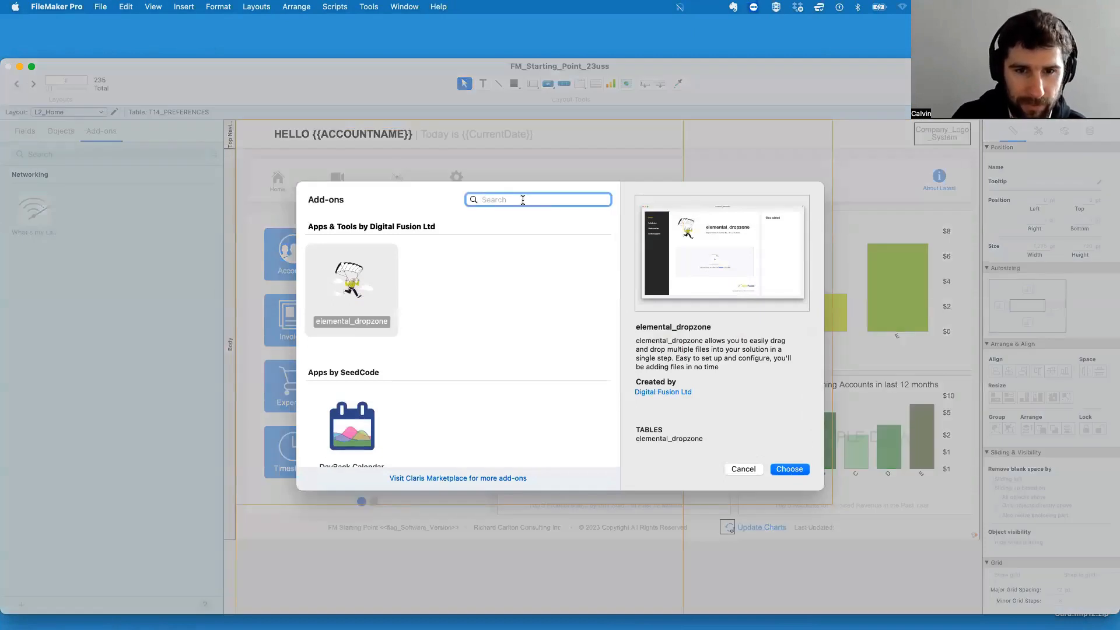
text(nav)
click(349, 283)
click(784, 471)
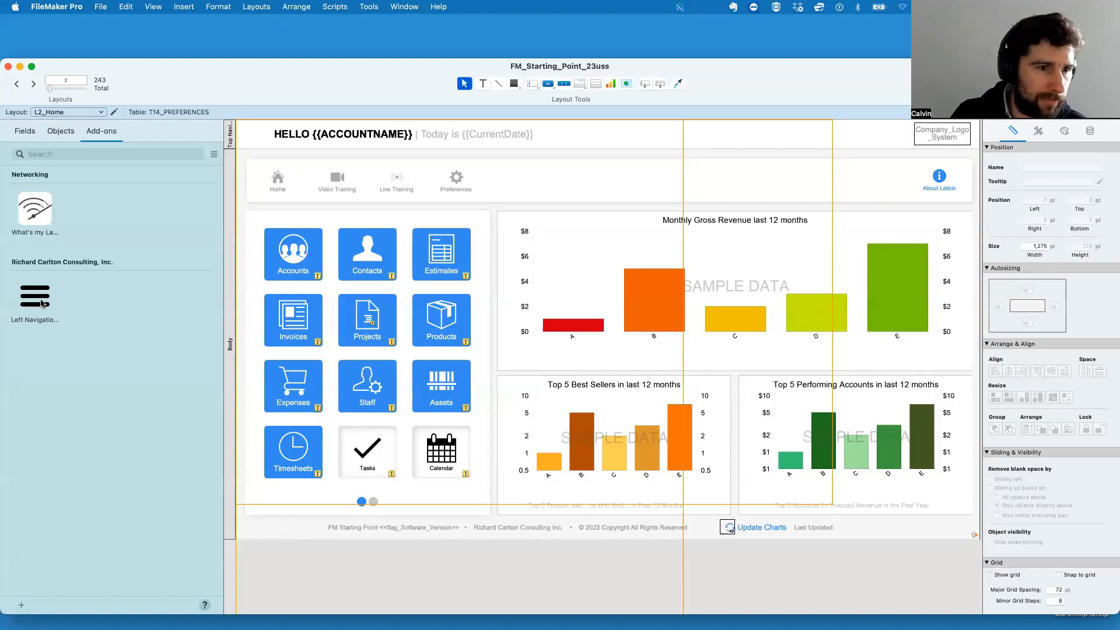
drag(42, 303, 252, 140)
key(super+b)
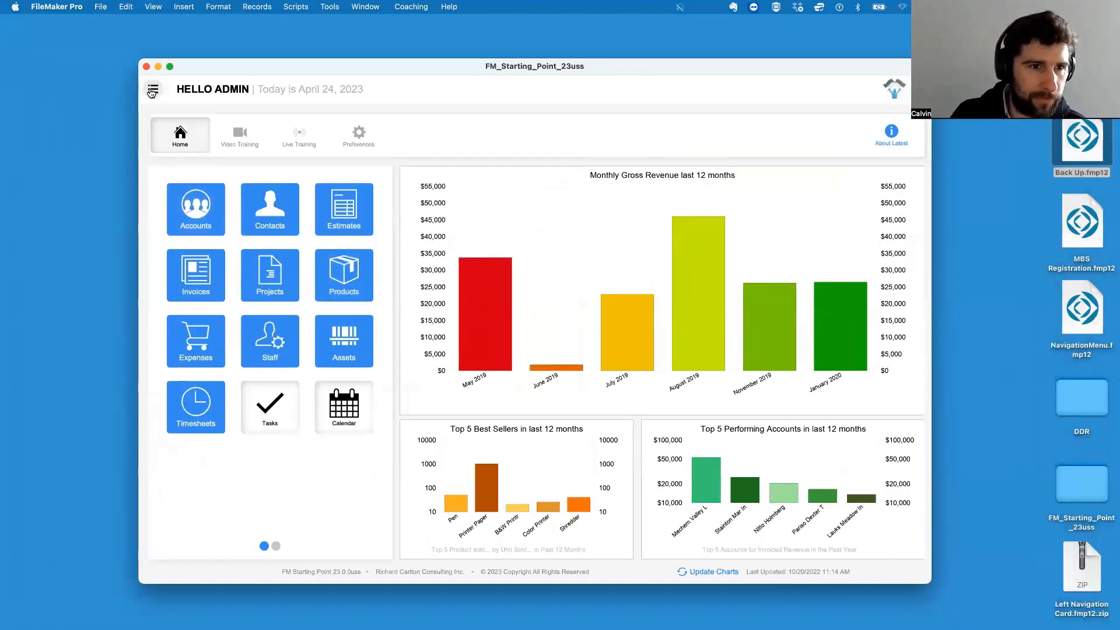
Step: Open the navigation card's Navigation Options and examine the Badge fields of the menu items
click(152, 92)
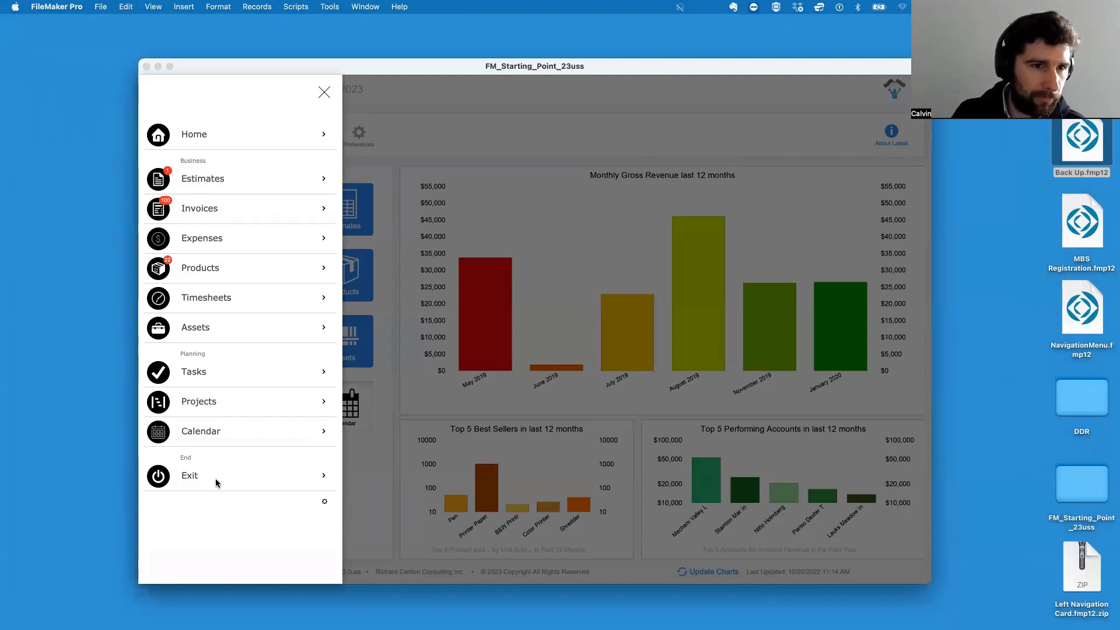
click(324, 501)
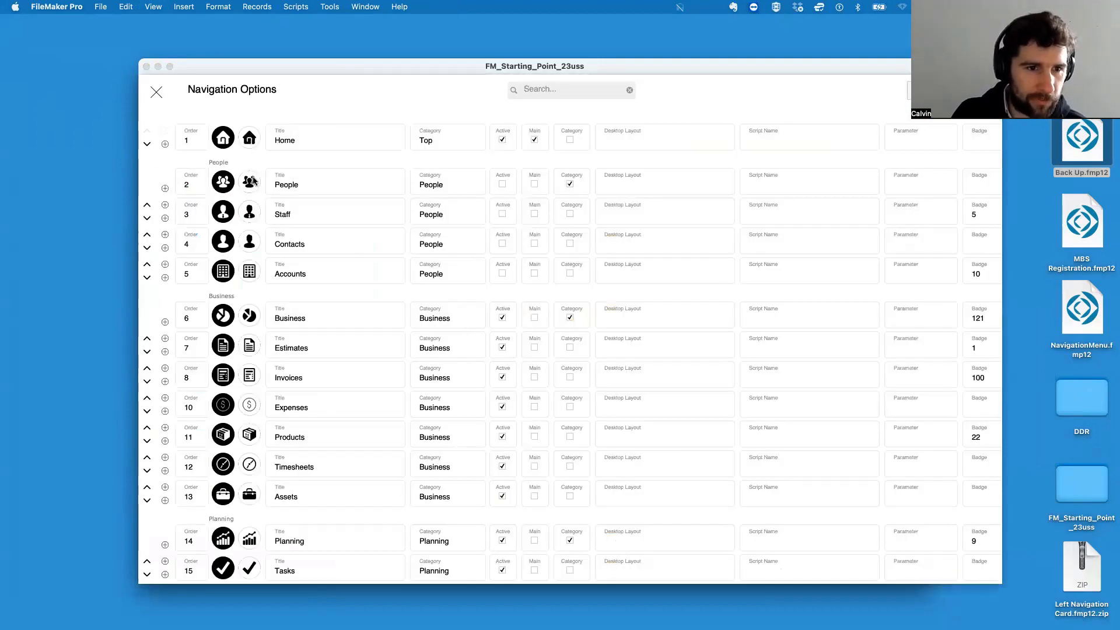
scroll(534, 246, right, 5)
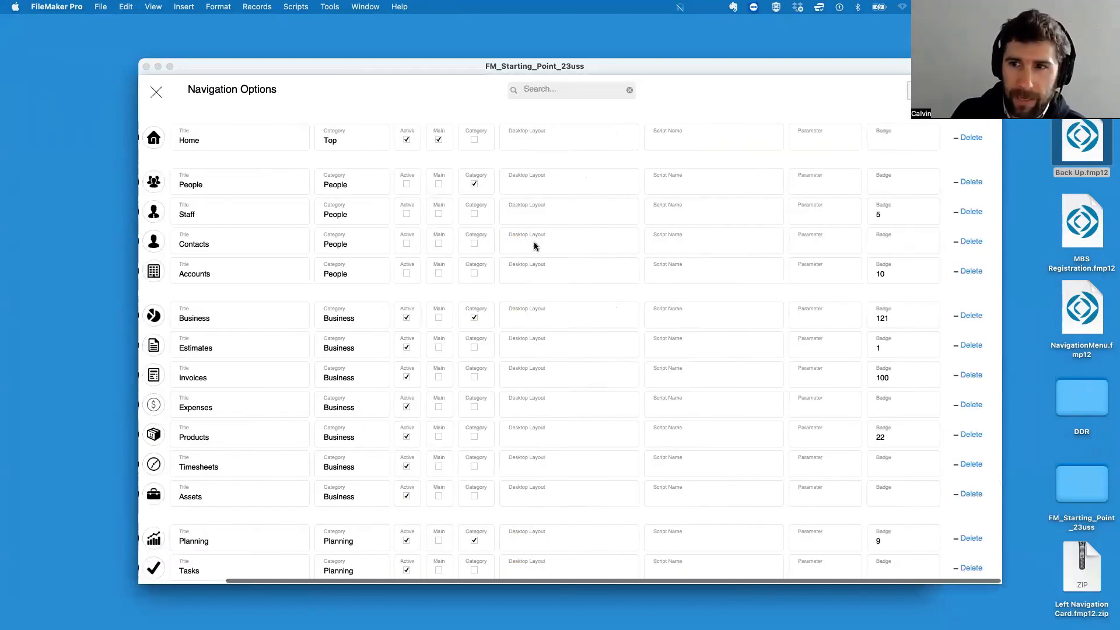
click(902, 144)
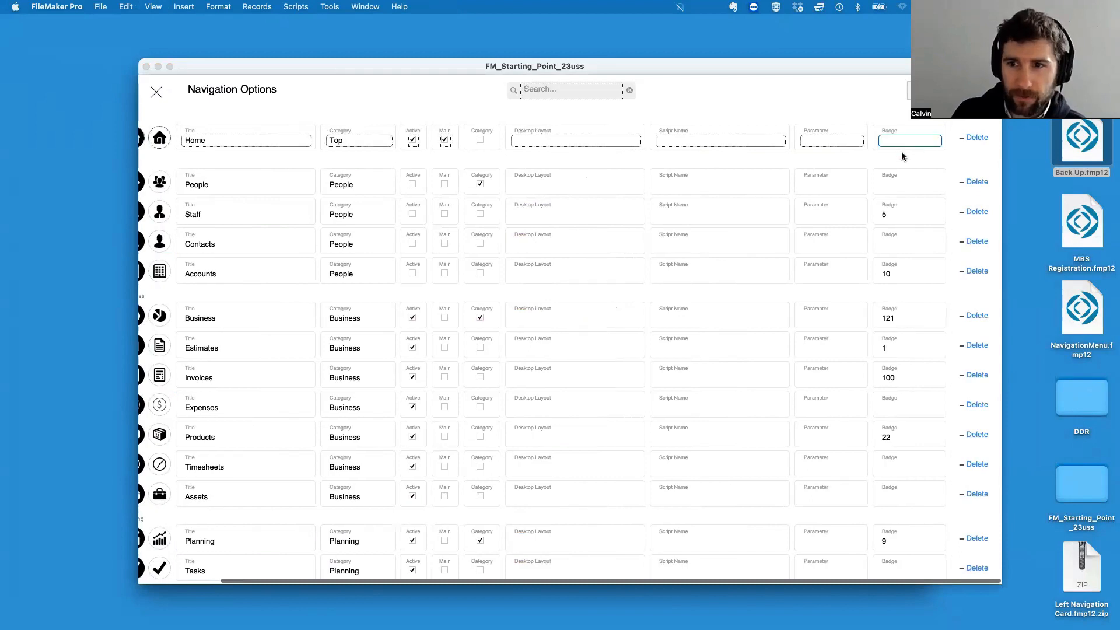
click(895, 216)
click(902, 272)
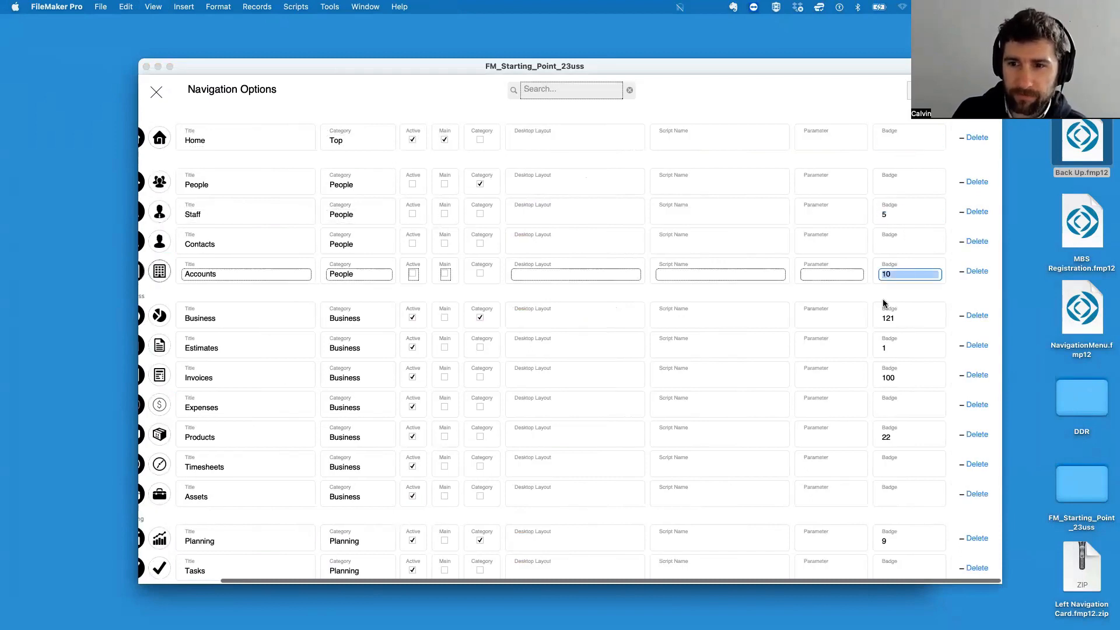
click(894, 322)
click(891, 382)
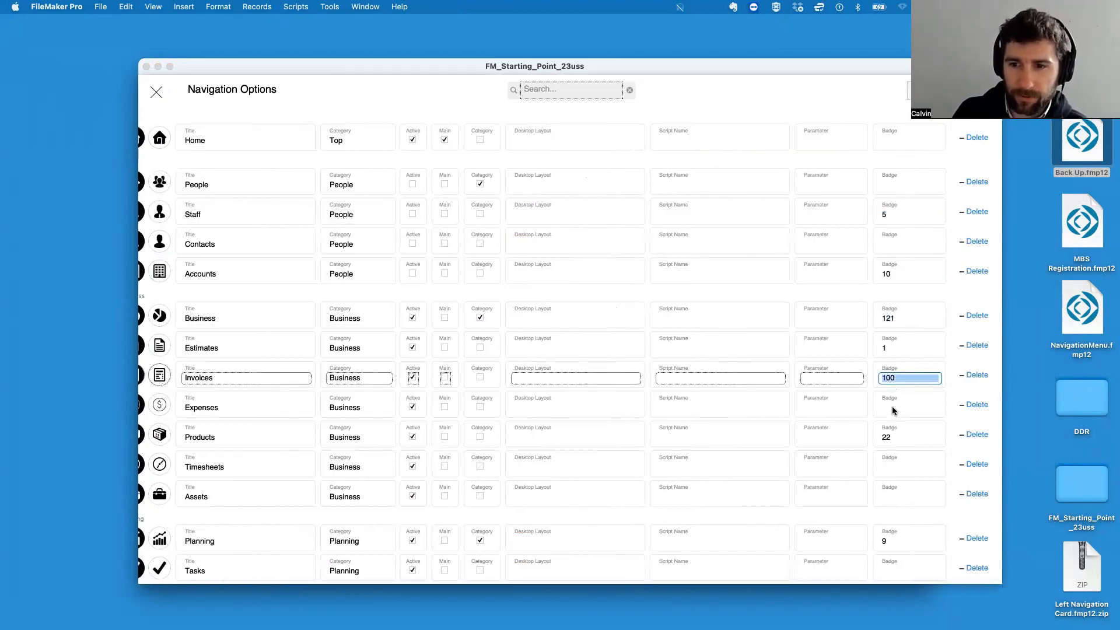
click(898, 439)
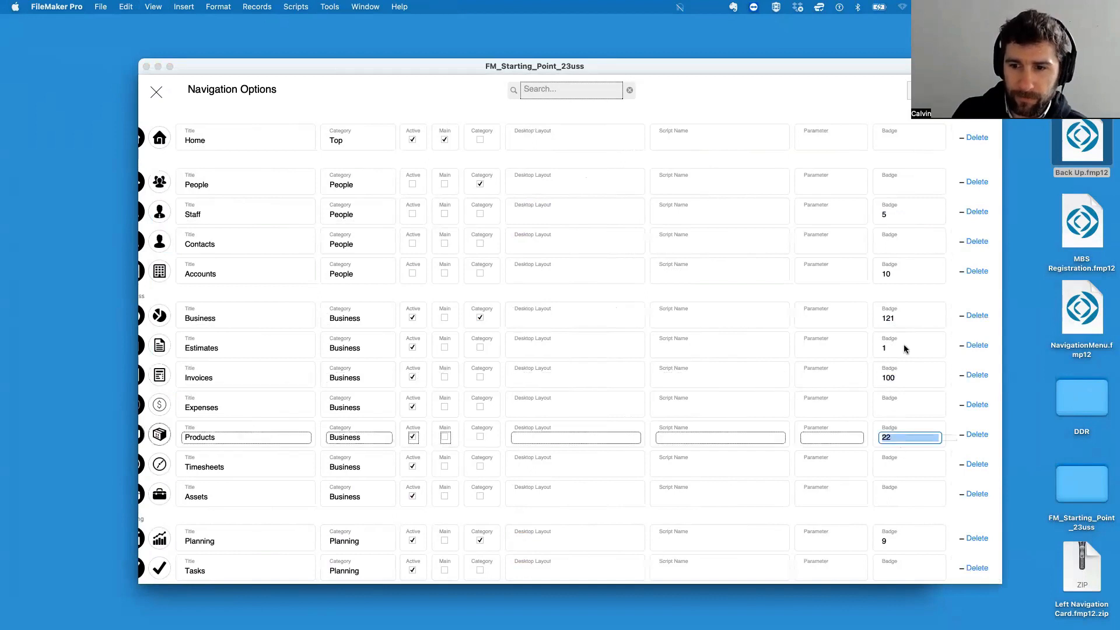
Step: Set the Staff menu item's Badge to the global variable $$StaffBadge and leave Navigation Options
click(918, 210)
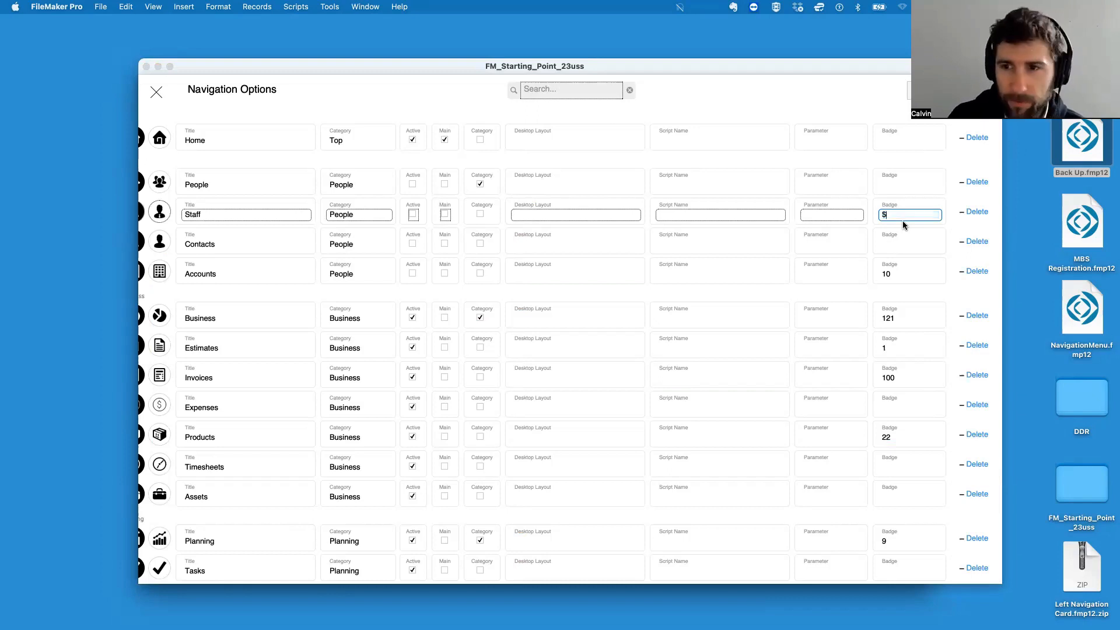
text($$ST)
text(affBadge)
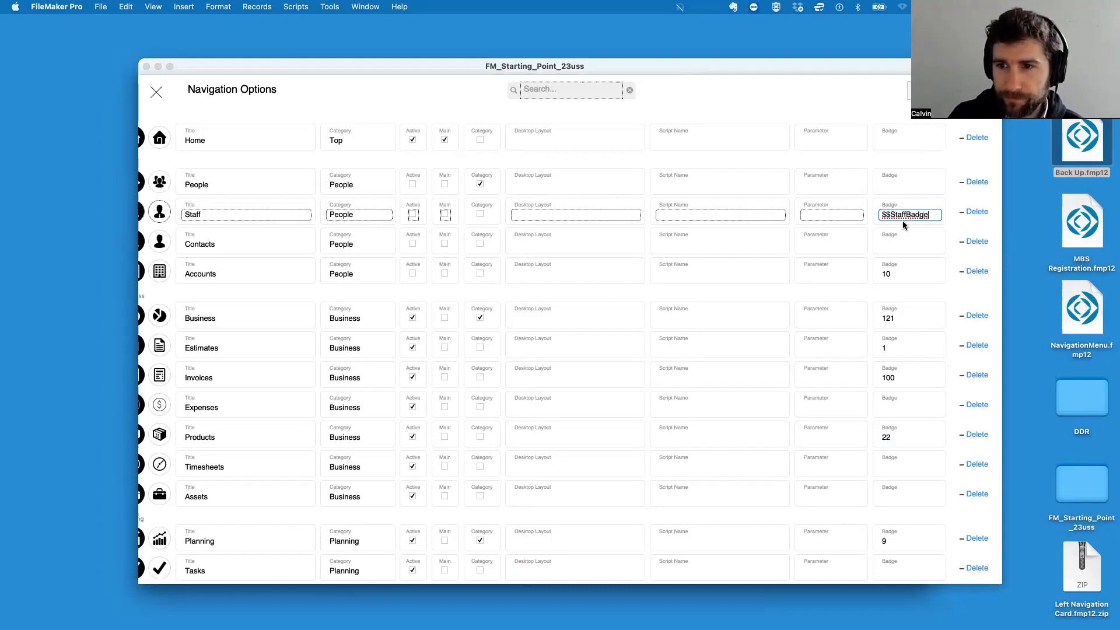
click(887, 204)
scroll(626, 151, left, 5)
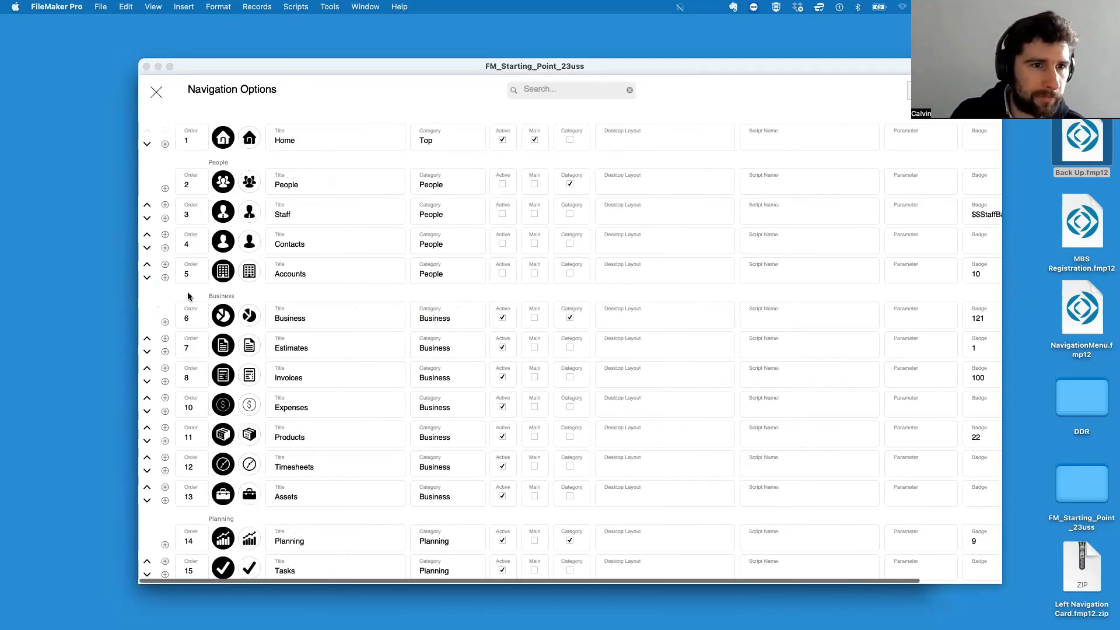
click(154, 89)
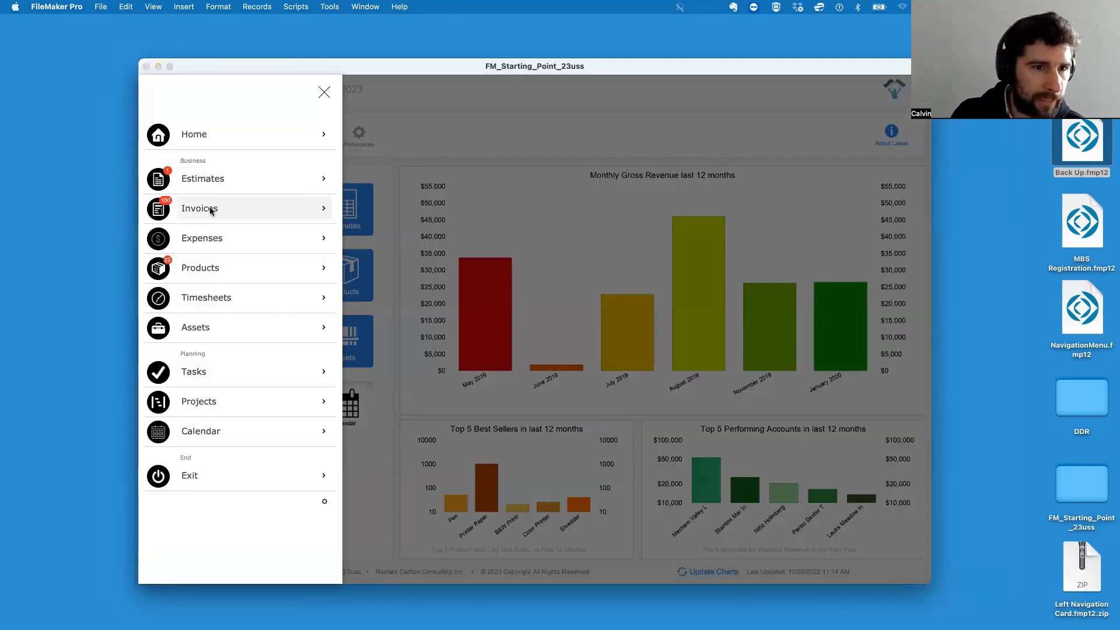
Step: Mark the Staff menu item as Active in Navigation Options and reopen the navigation card from the home dashboard
click(325, 502)
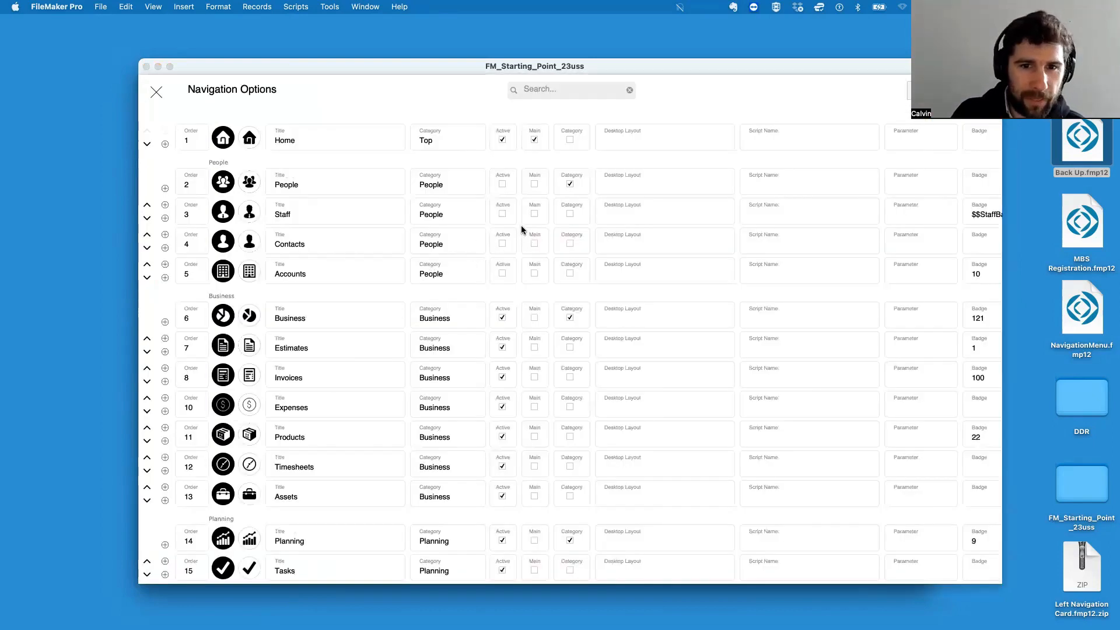
click(505, 215)
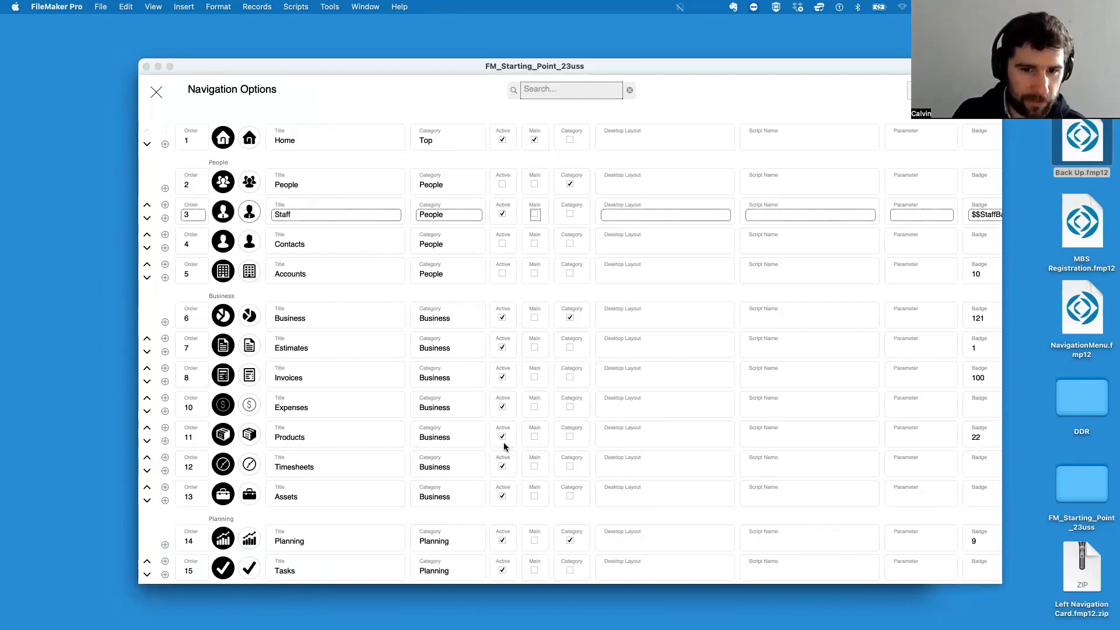
click(157, 92)
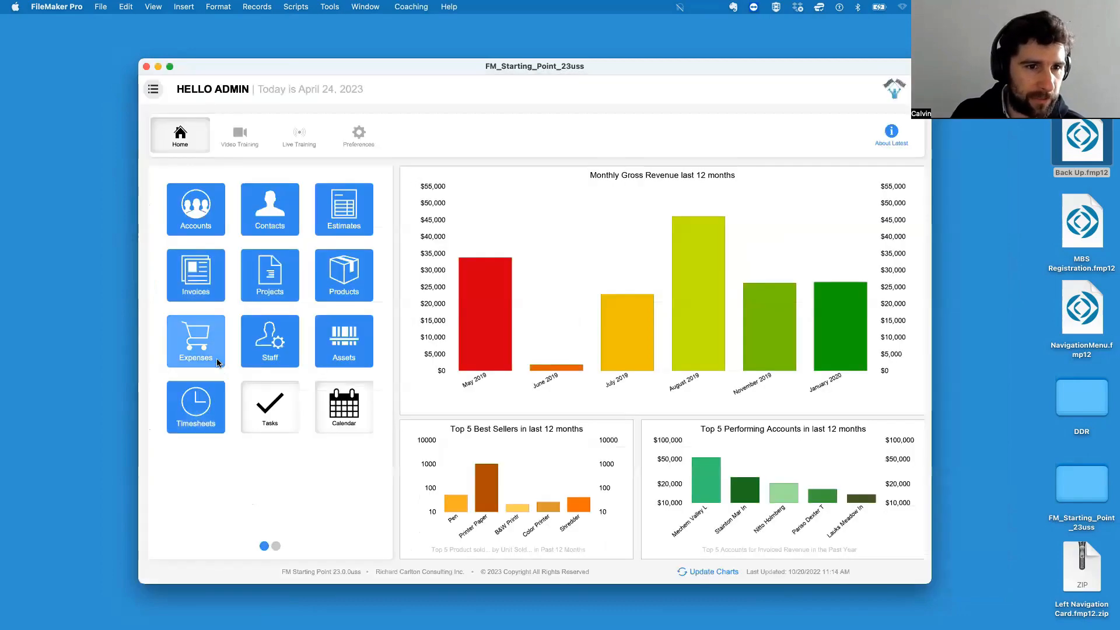
click(152, 98)
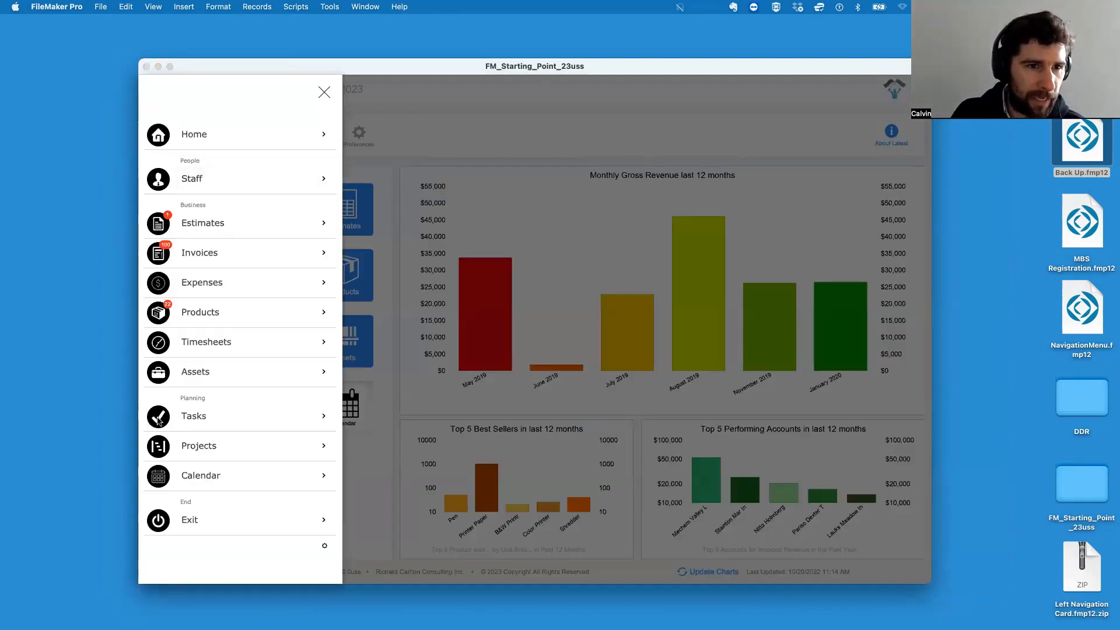
Step: Open the Data Viewer and arrange it beside the navigation card so both are visible
drag(243, 65, 187, 69)
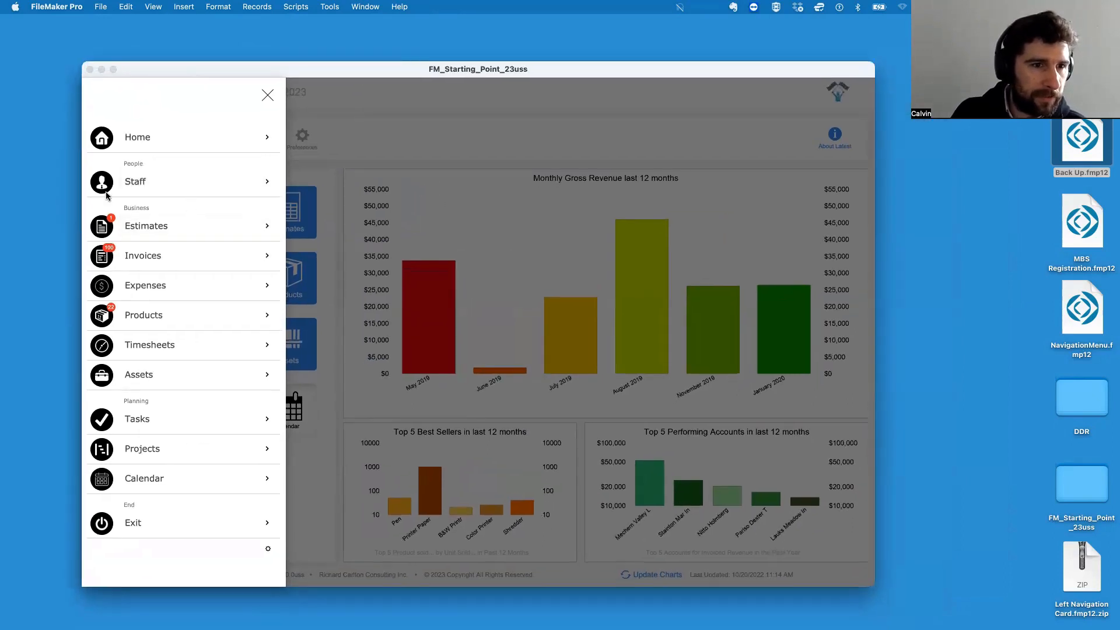
click(330, 7)
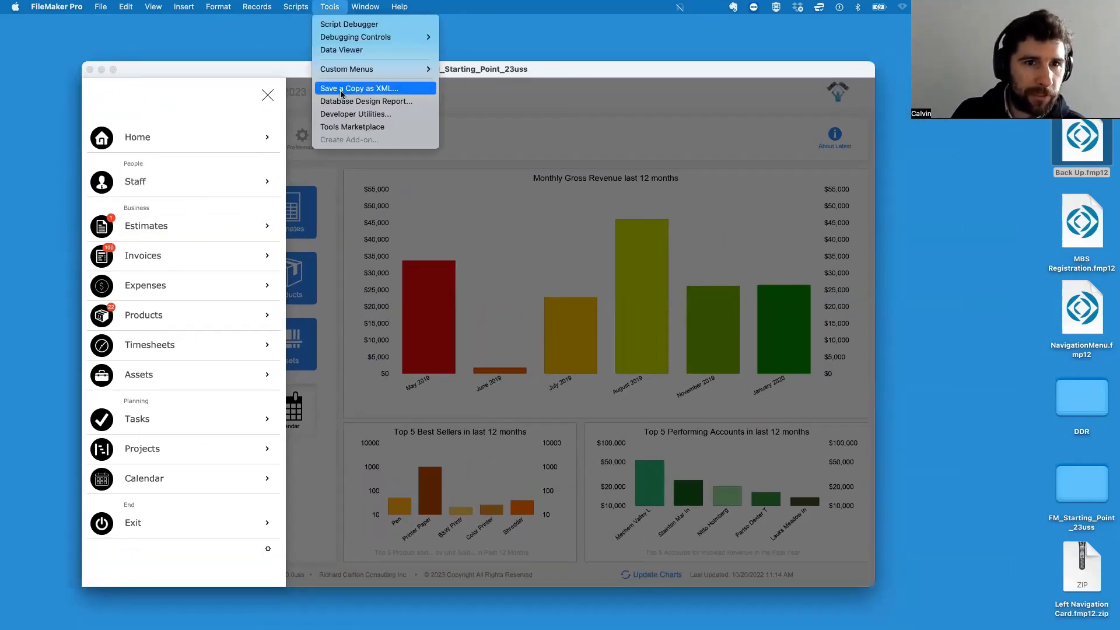
click(350, 49)
click(892, 237)
drag(892, 218, 837, 78)
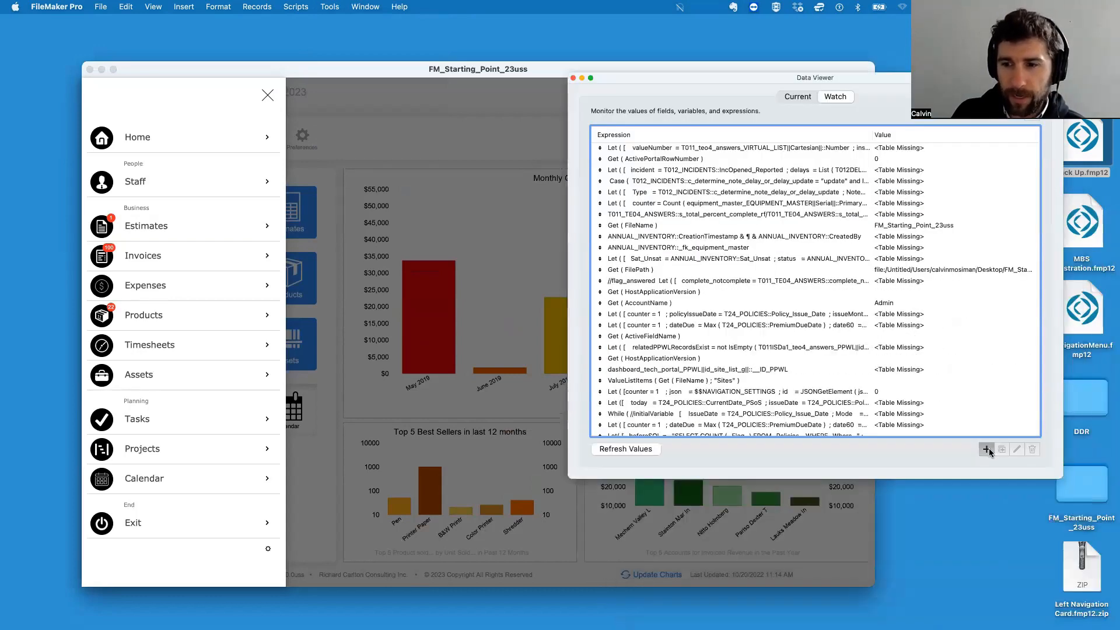
Step: Add the watch expression Let ( $$StaffBadge = 33 ; 1 ), evaluate it and monitor it
click(986, 449)
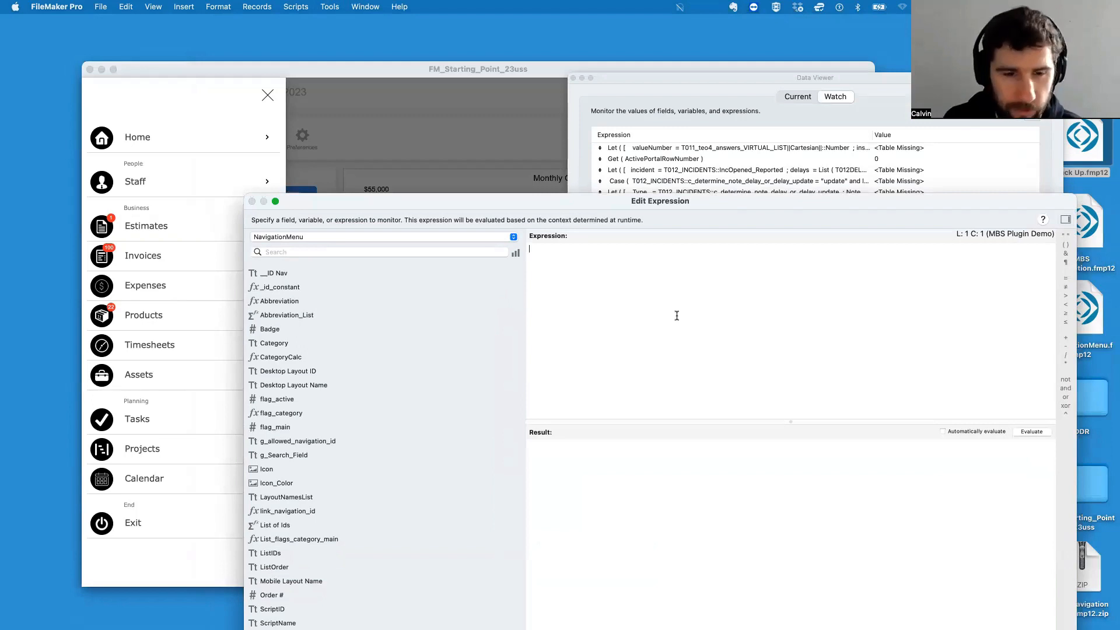
text(Let)
key(Return)
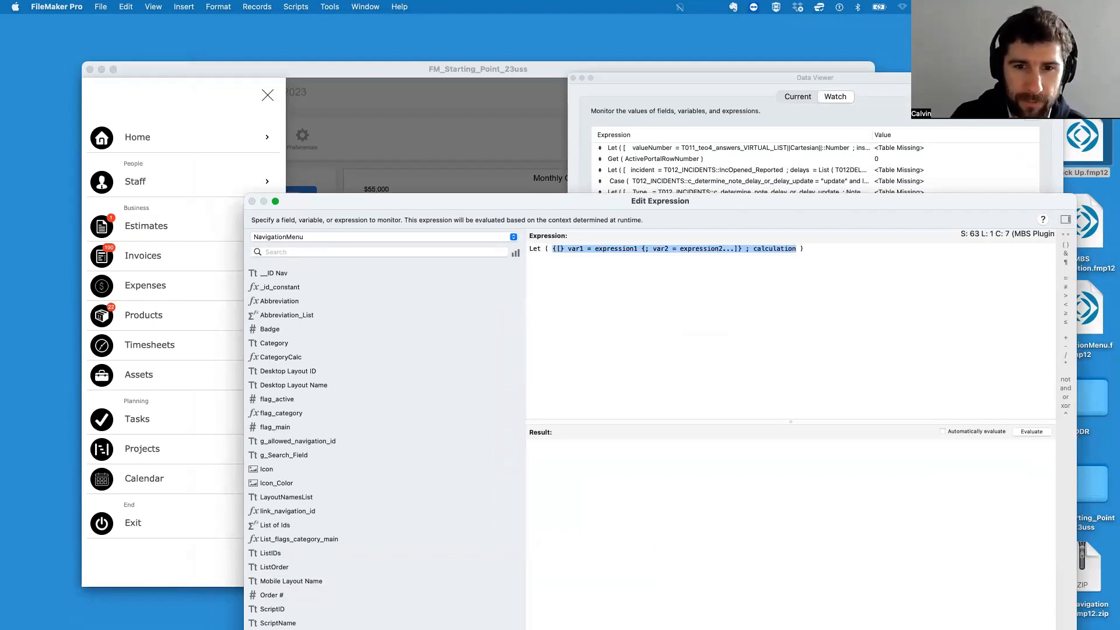
text($$)
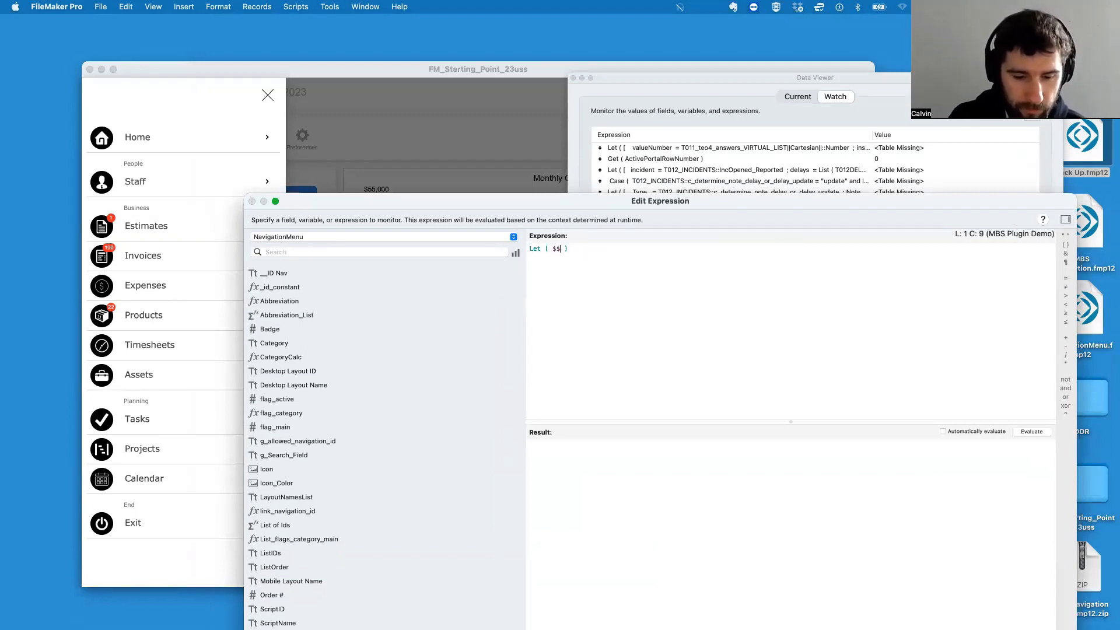
text(StaffBadge)
text(= )
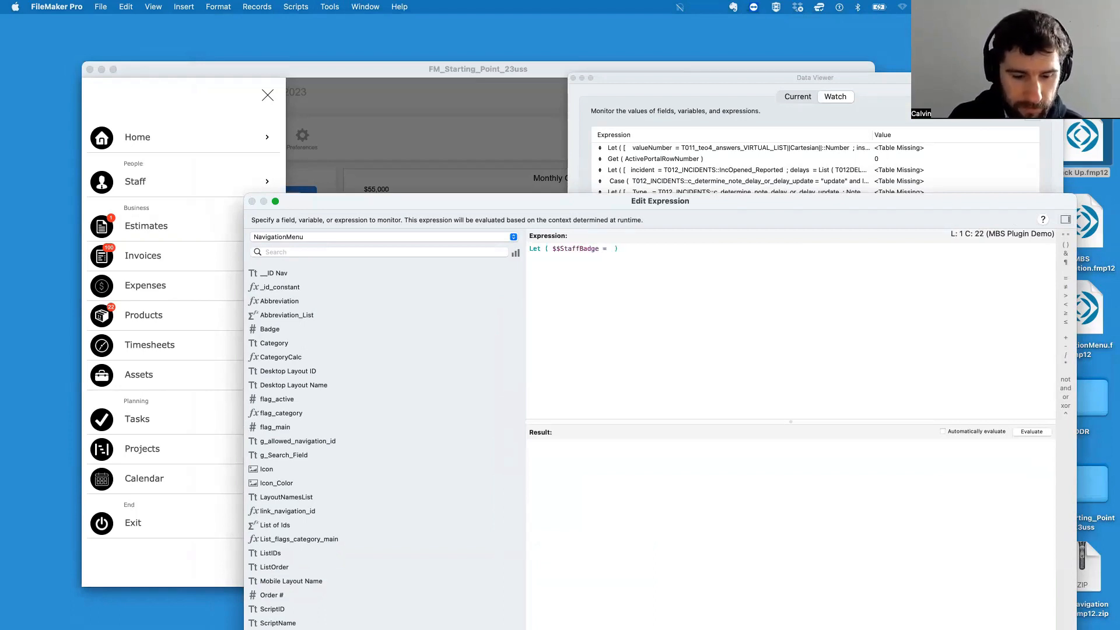
text(33 ; 1)
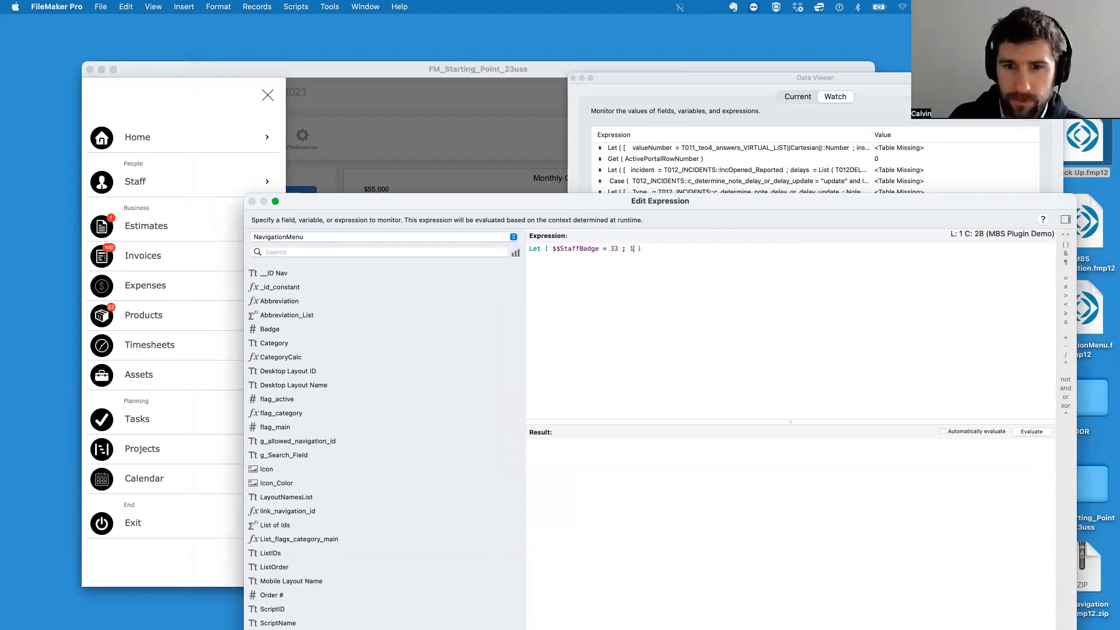
drag(663, 208, 655, 124)
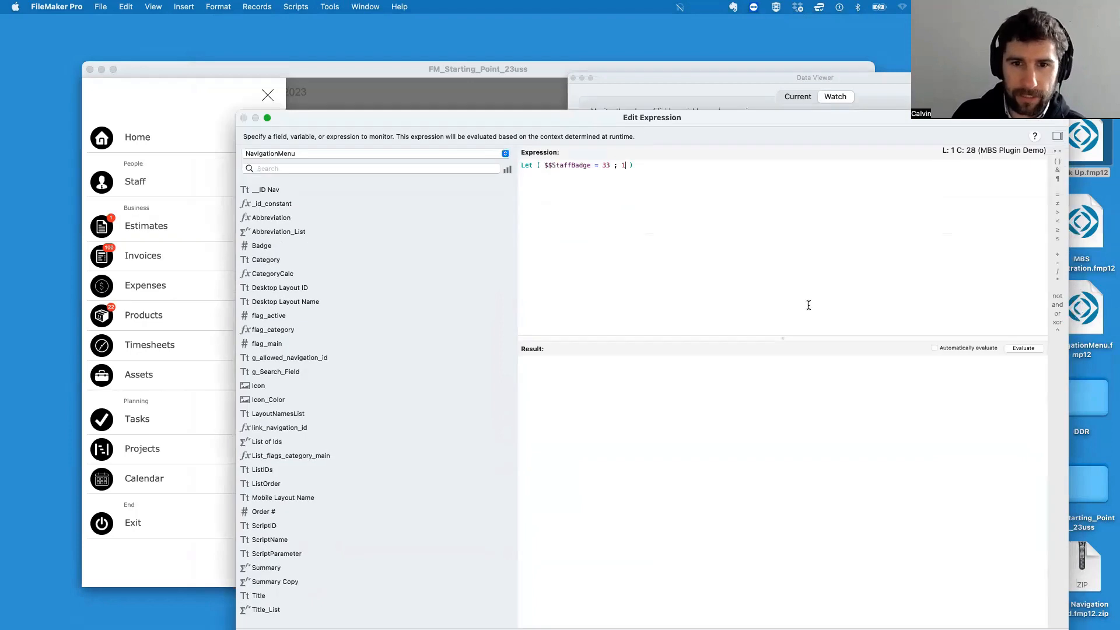
click(1025, 349)
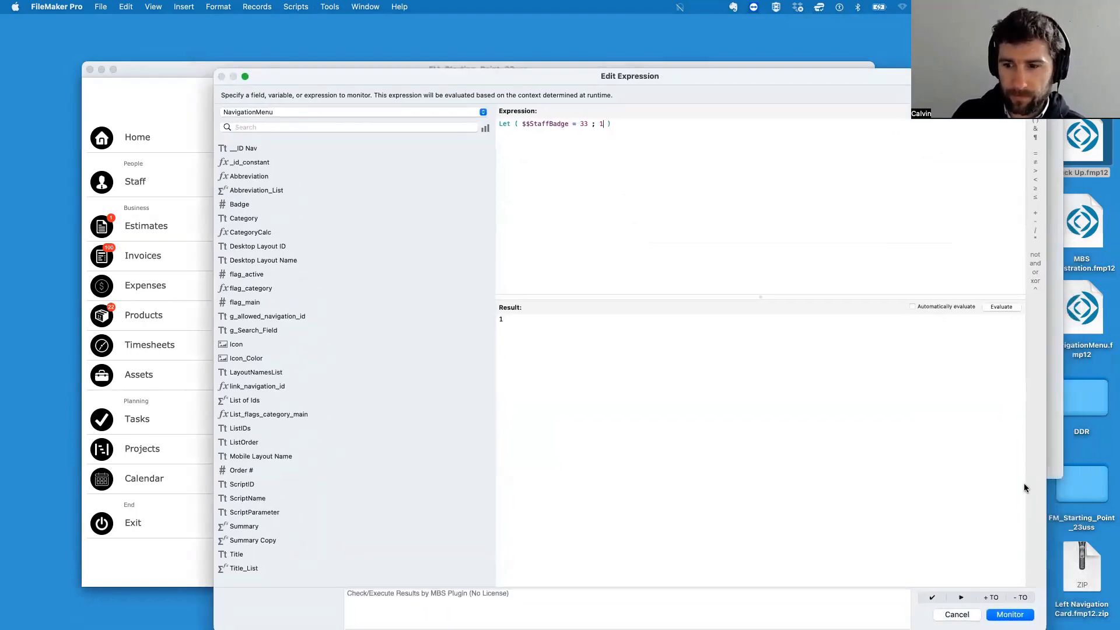
click(1010, 614)
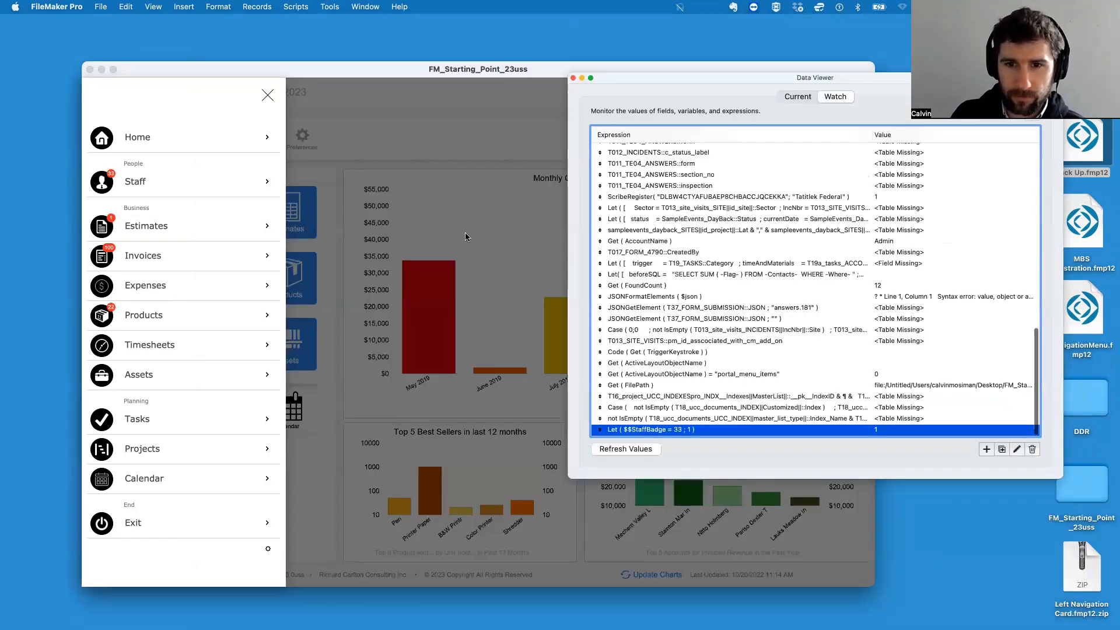
Step: Close the Data Viewer and reposition the window showing the navigation card
click(462, 173)
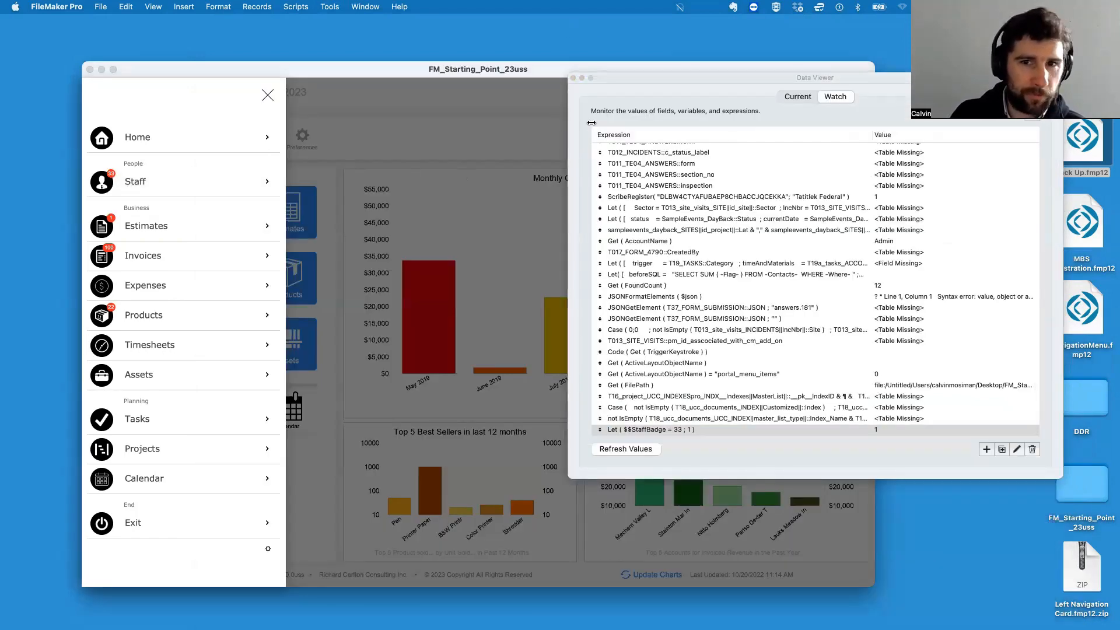
click(571, 78)
drag(519, 76, 554, 78)
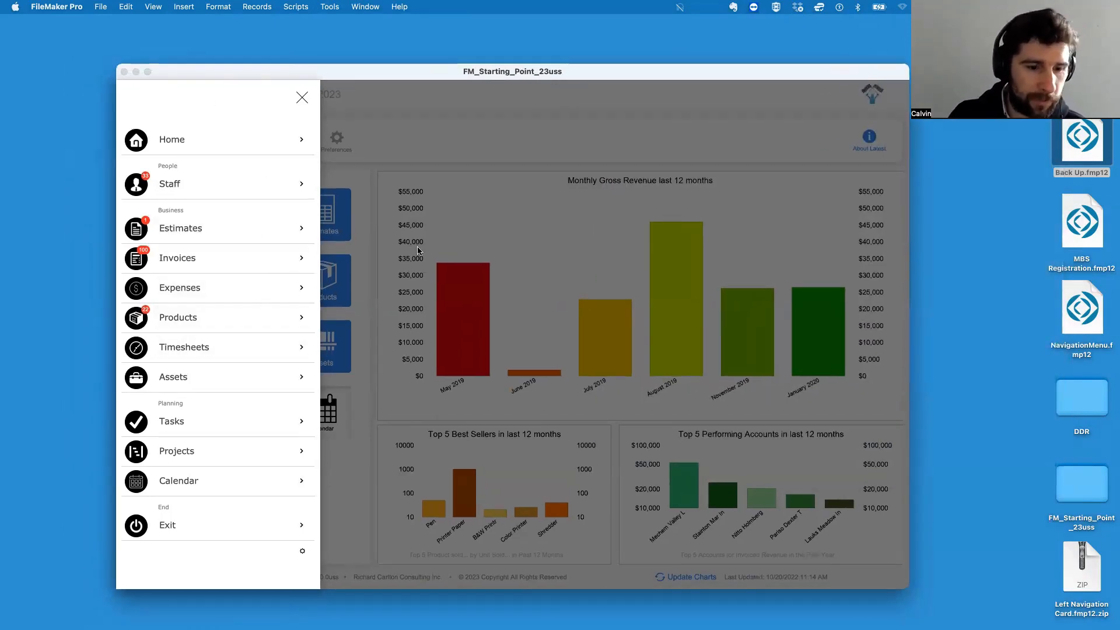
Step: Open the Script Workspace beside the navigation card, narrow its script list and collapse all script folders
key(super+shift+s)
drag(229, 68, 290, 69)
drag(478, 194, 410, 194)
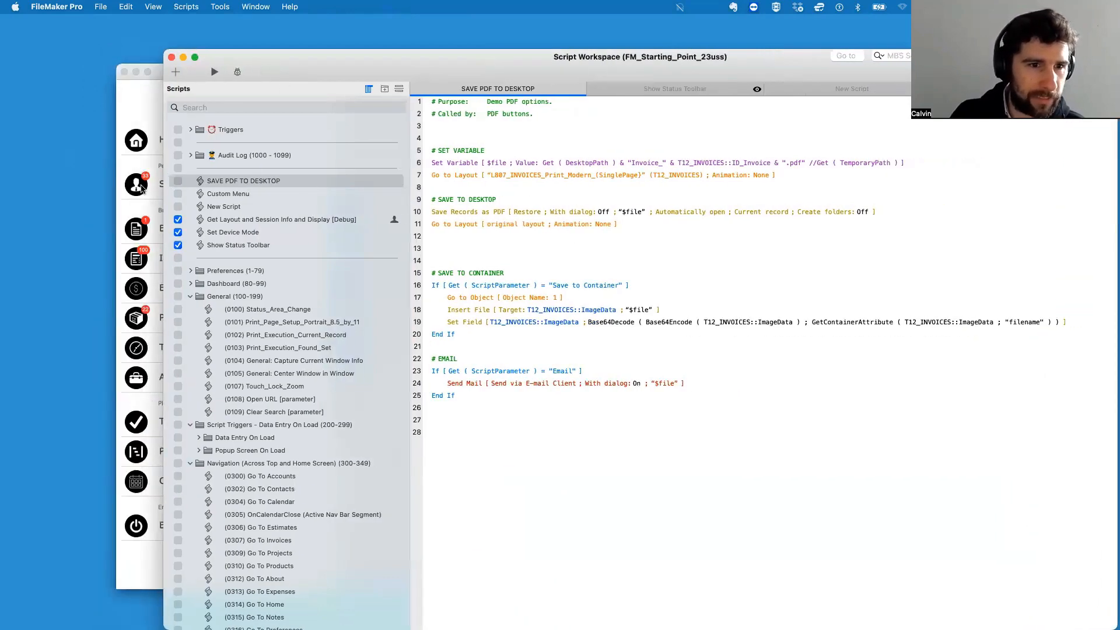
click(239, 182)
key(super+a)
key(Left)
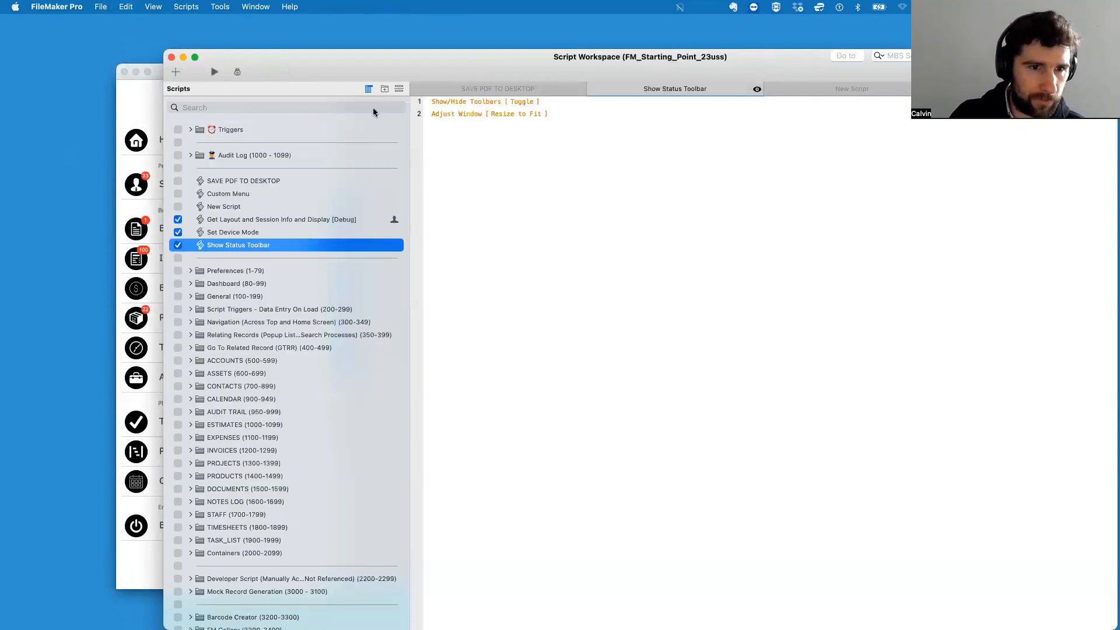
Step: Create a script folder named FMSP and move it to the very beginning of the script list
click(384, 89)
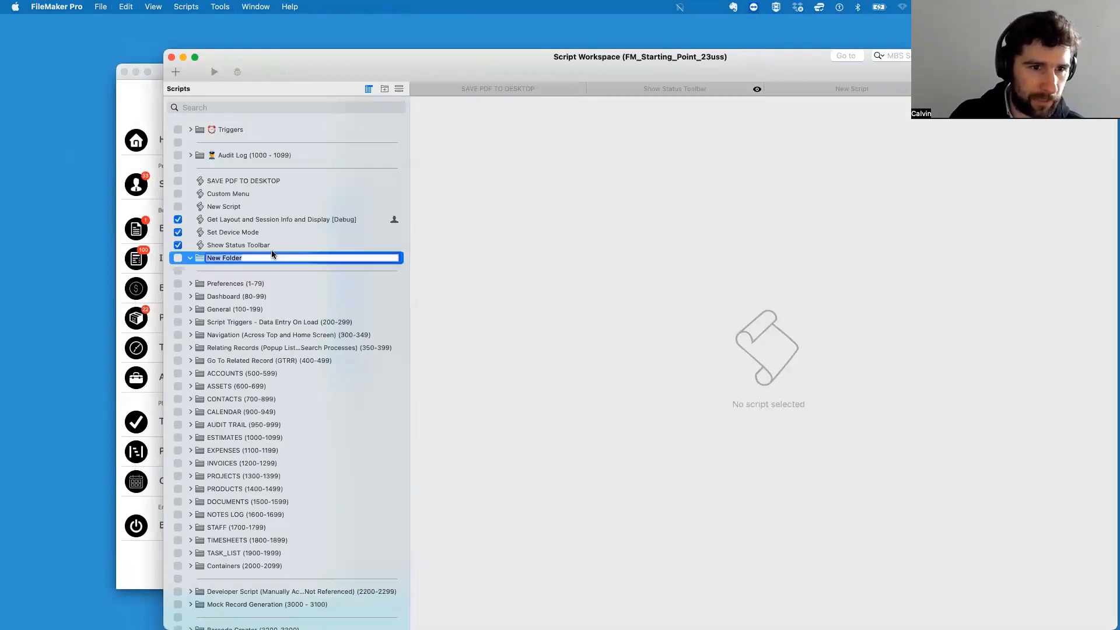
text(FMSP)
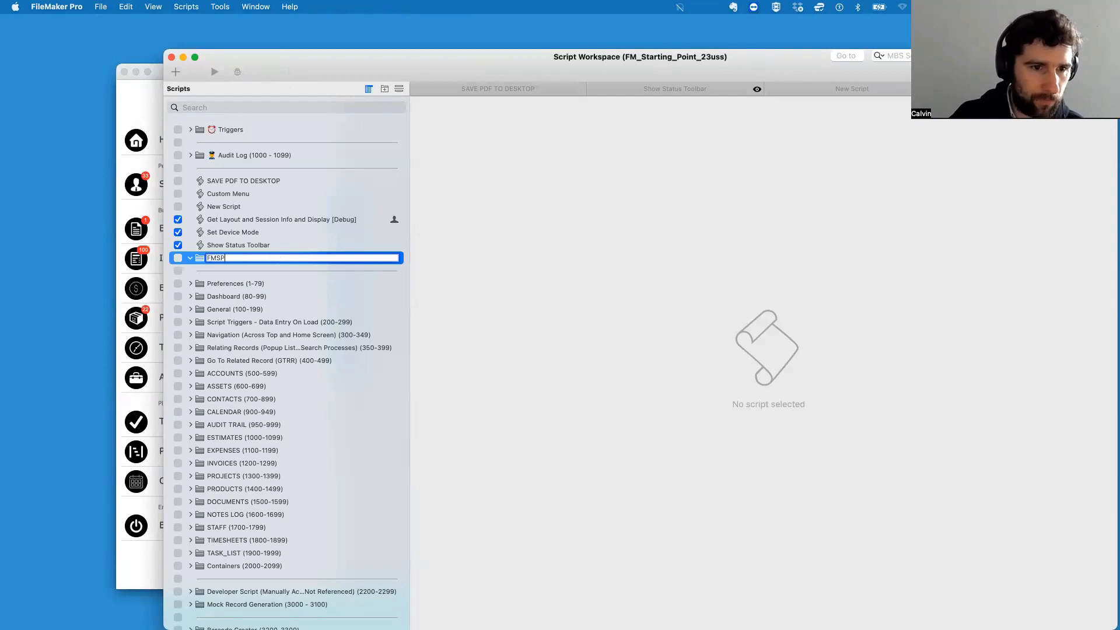
key(Return)
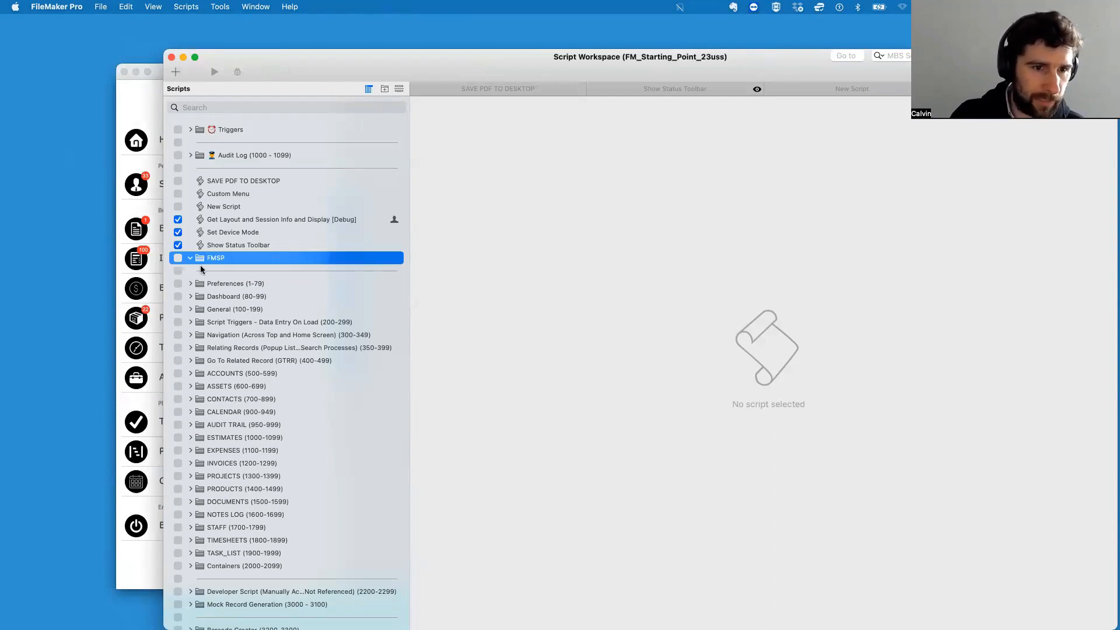
drag(200, 258, 174, 125)
Step: Move every script and folder from Triggers through WhatsMyLatency into the FMSP folder, leaving NAV_NavigationMenu outside, and collapse FMSP
scroll(219, 143, down, 5)
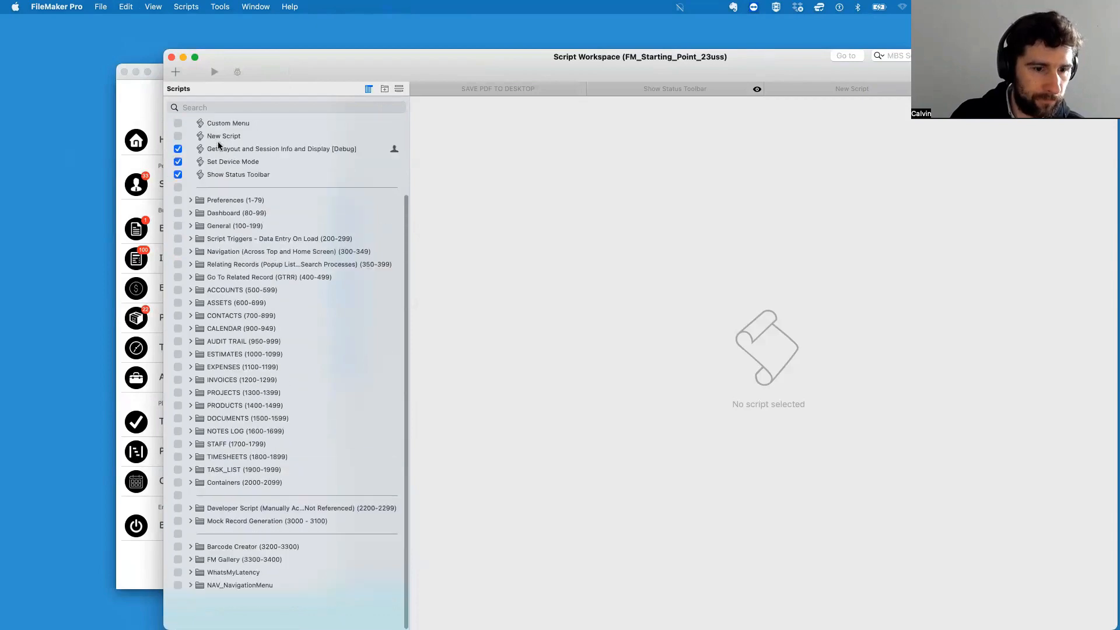
shift+click(246, 608)
scroll(260, 276, up, 3)
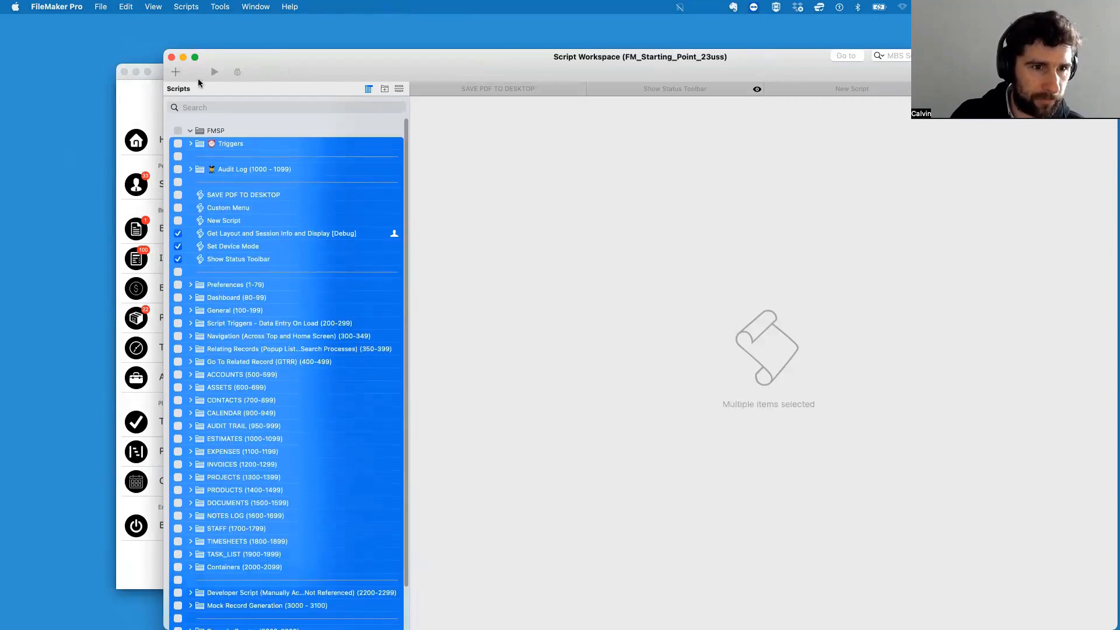
drag(200, 145, 201, 130)
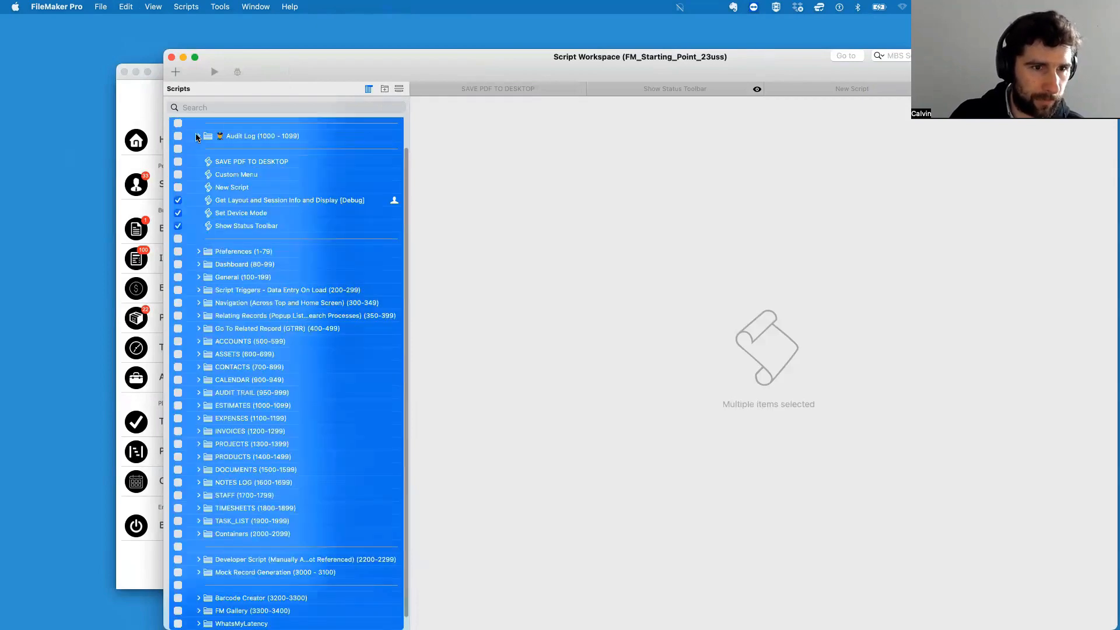
scroll(191, 141, up, 2)
click(188, 127)
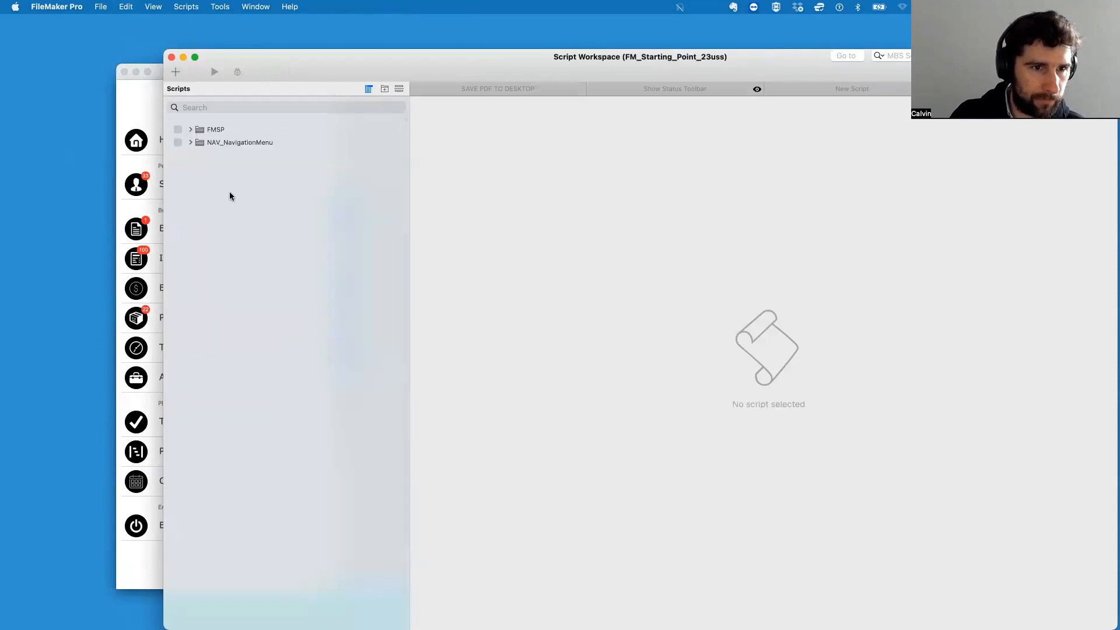
Step: Expand NAV_NavigationMenu and all its subfolders, and show the script NAV_Navigation_Setup | OnFirstWindowOpen
click(189, 143)
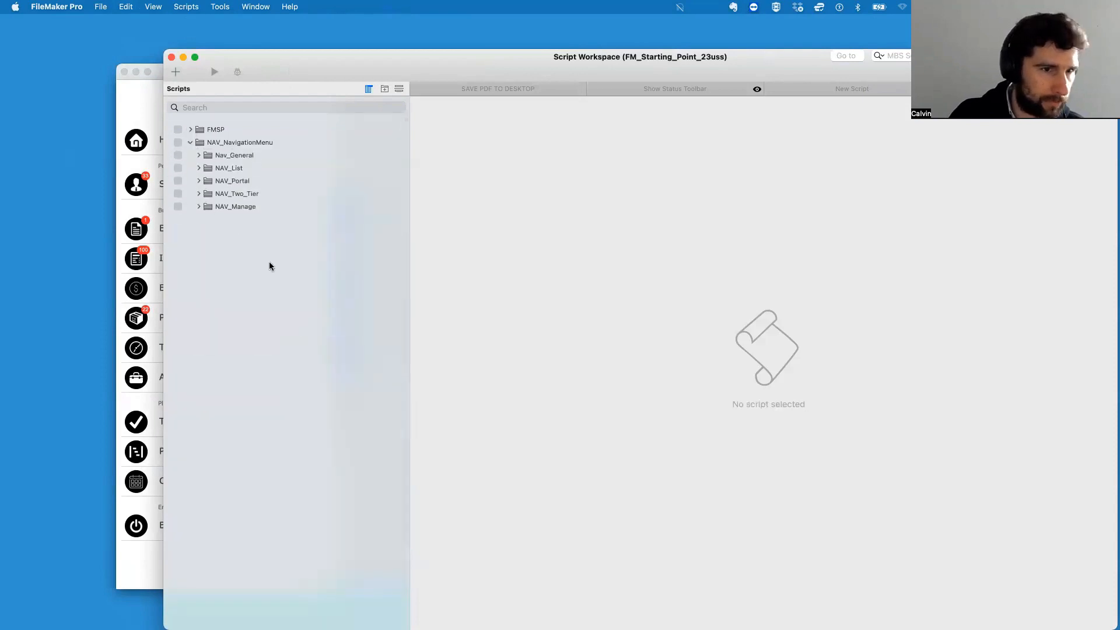
click(198, 154)
click(198, 284)
click(199, 270)
click(199, 258)
click(199, 245)
click(282, 171)
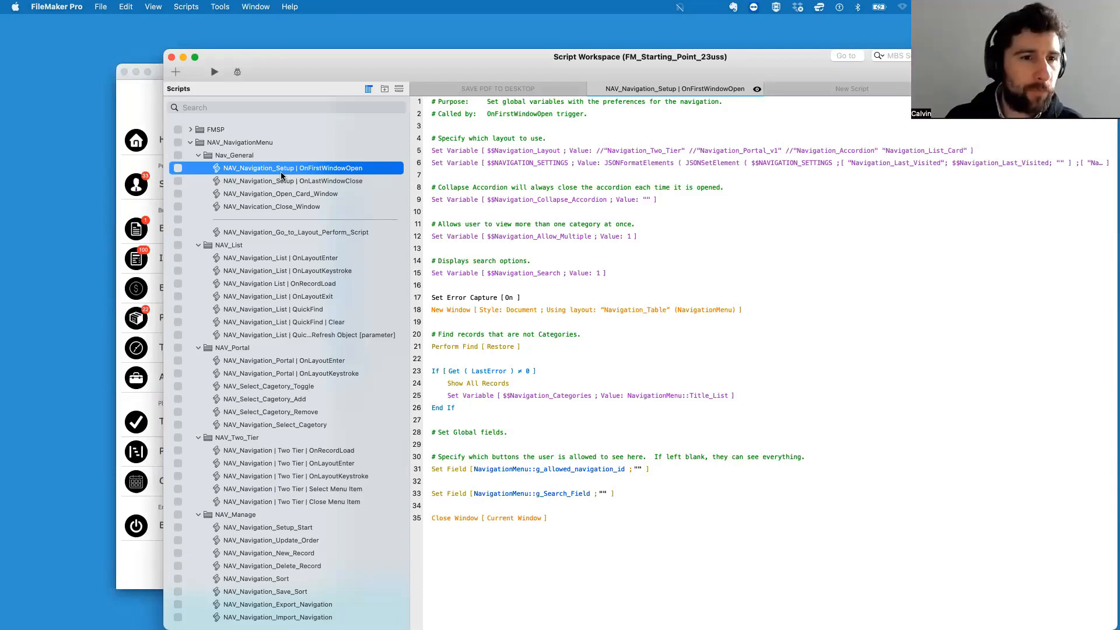
Step: Examine the layout choices in the $$Navigation_Layout variable of the NAV_Navigation_Setup | OnFirstWindowOpen script and close its options
click(149, 79)
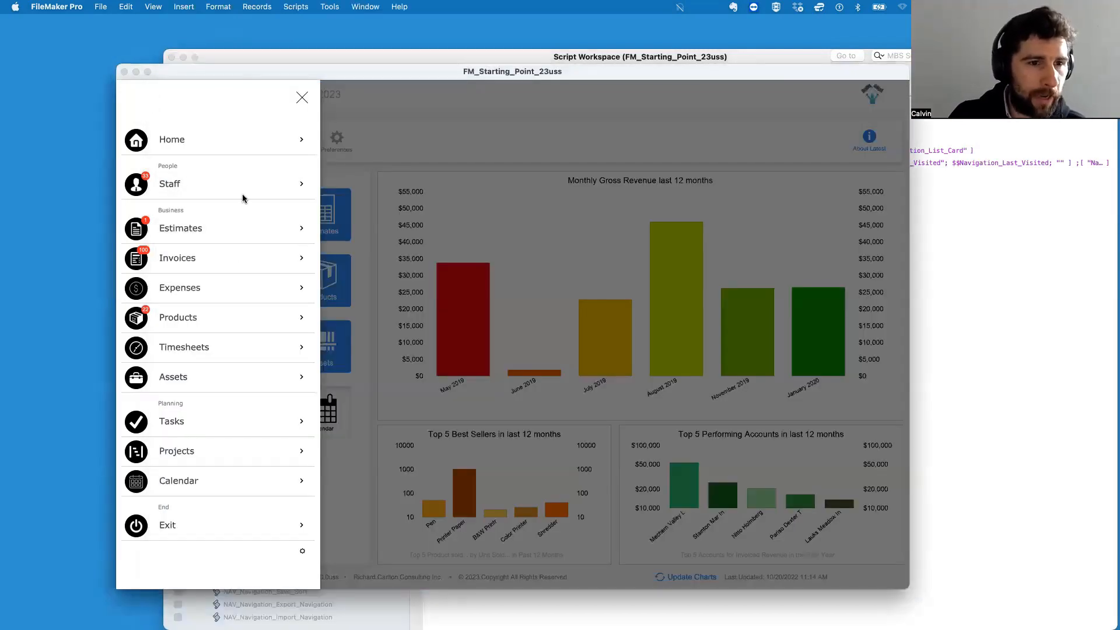
click(1036, 322)
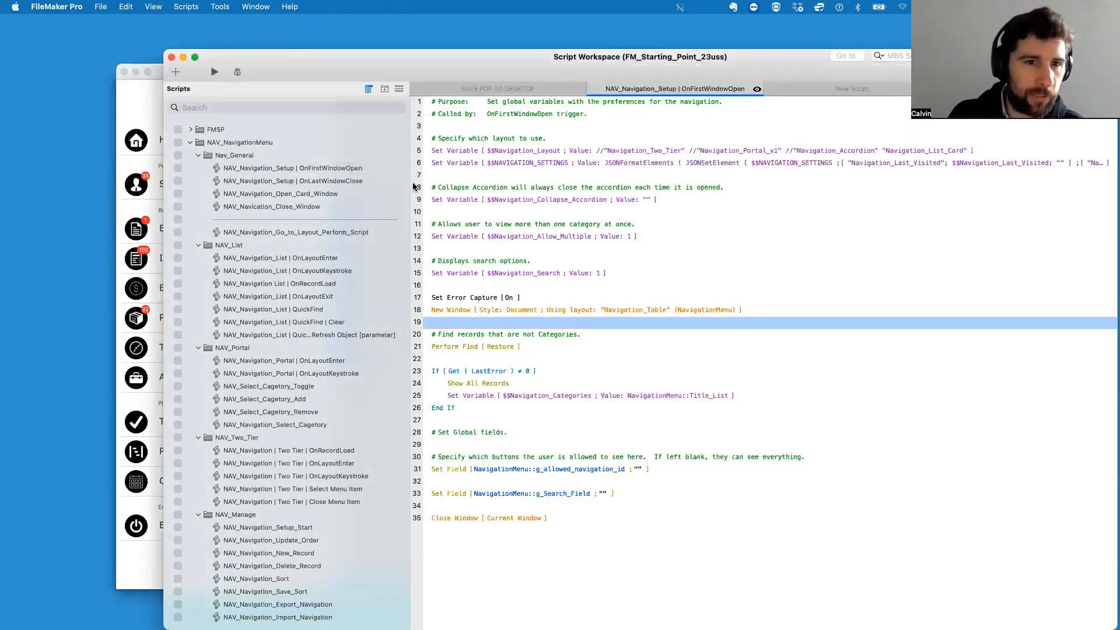
click(363, 168)
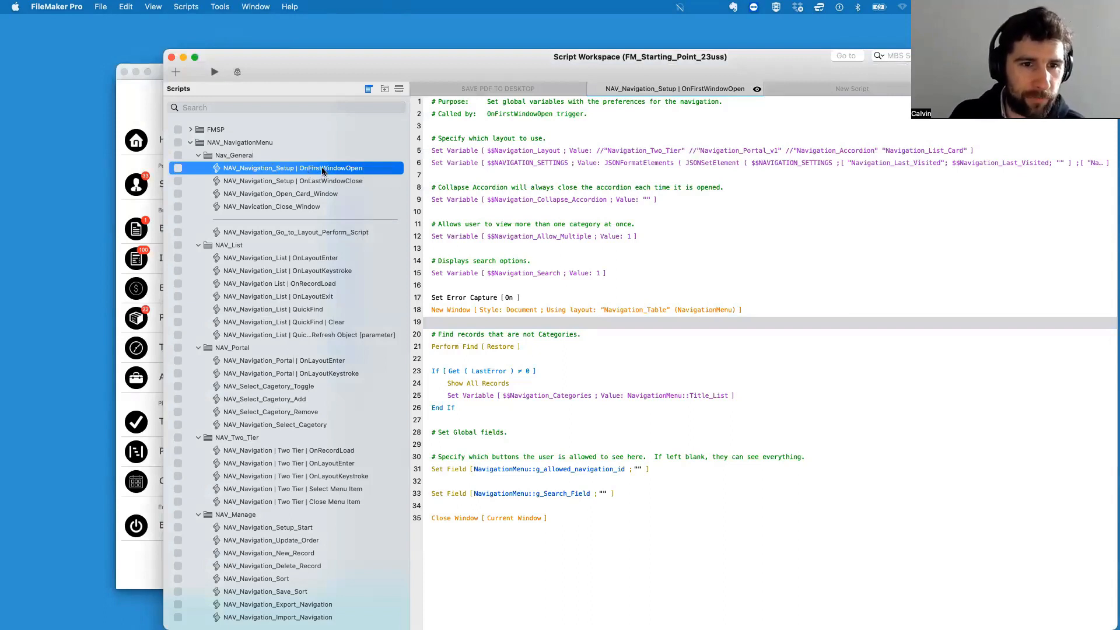
double_click(545, 152)
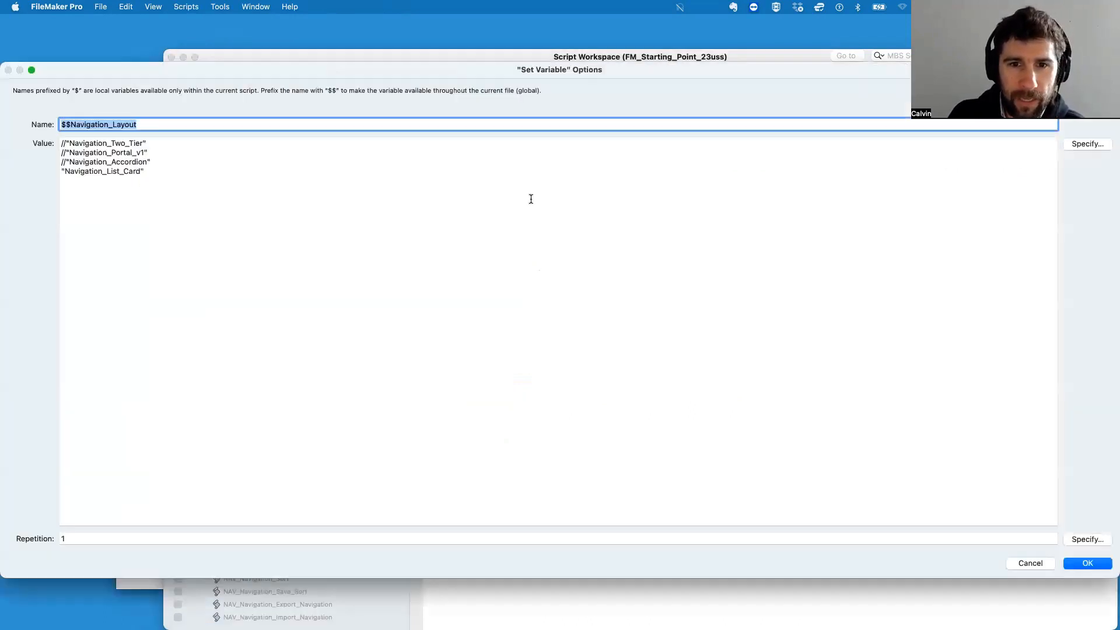
drag(5, 64, 390, 140)
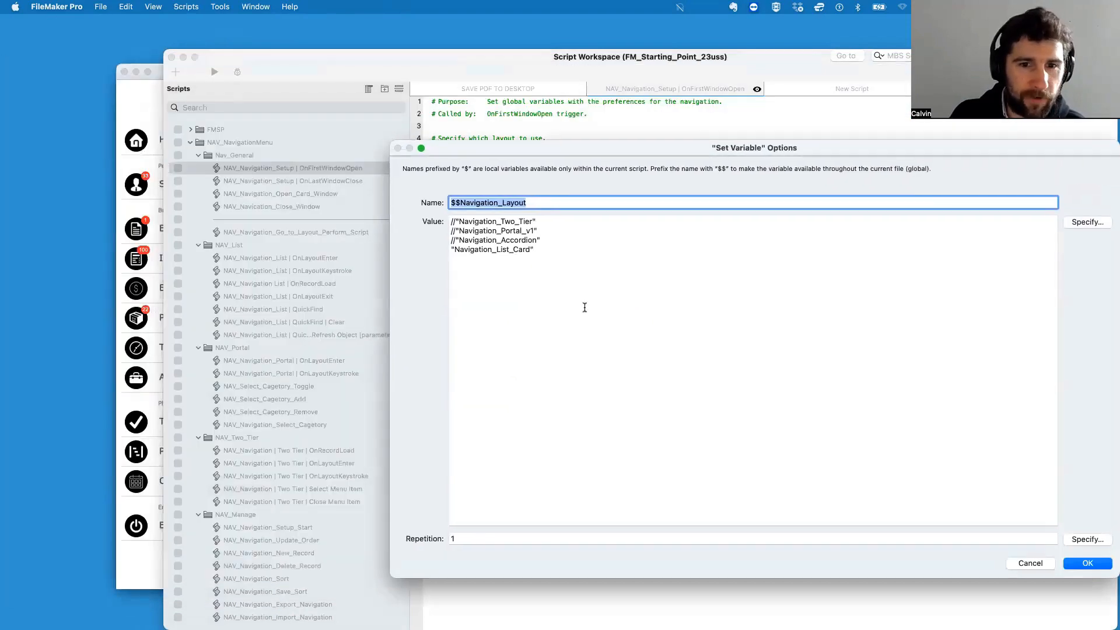
click(1088, 563)
Step: Save and run the navigation setup script, and filter the navigation card's entries by "est"
click(214, 71)
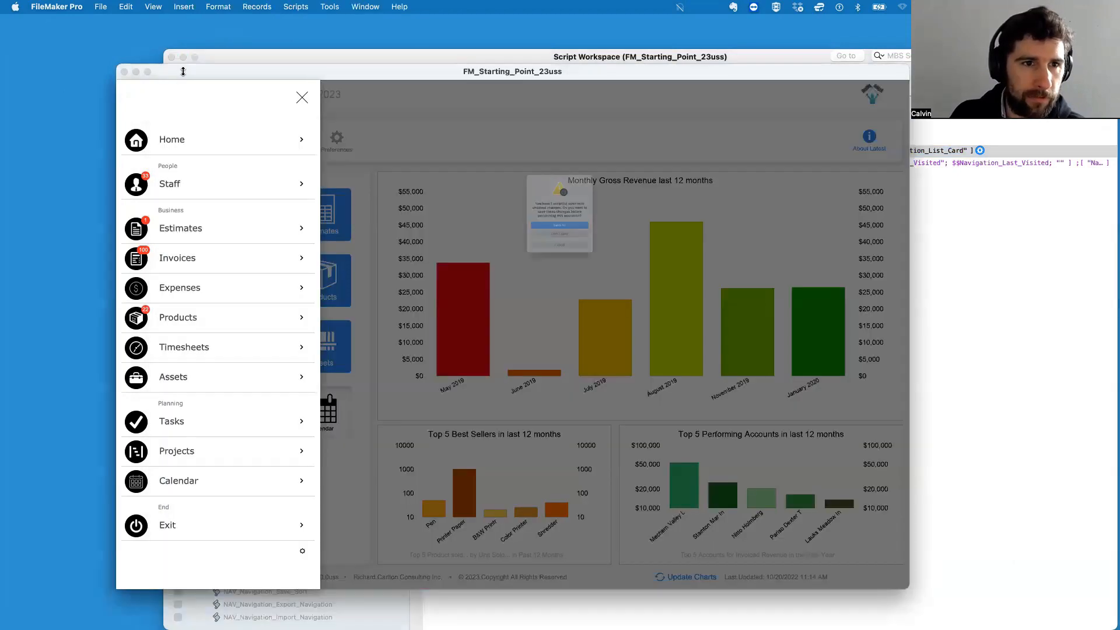
click(542, 241)
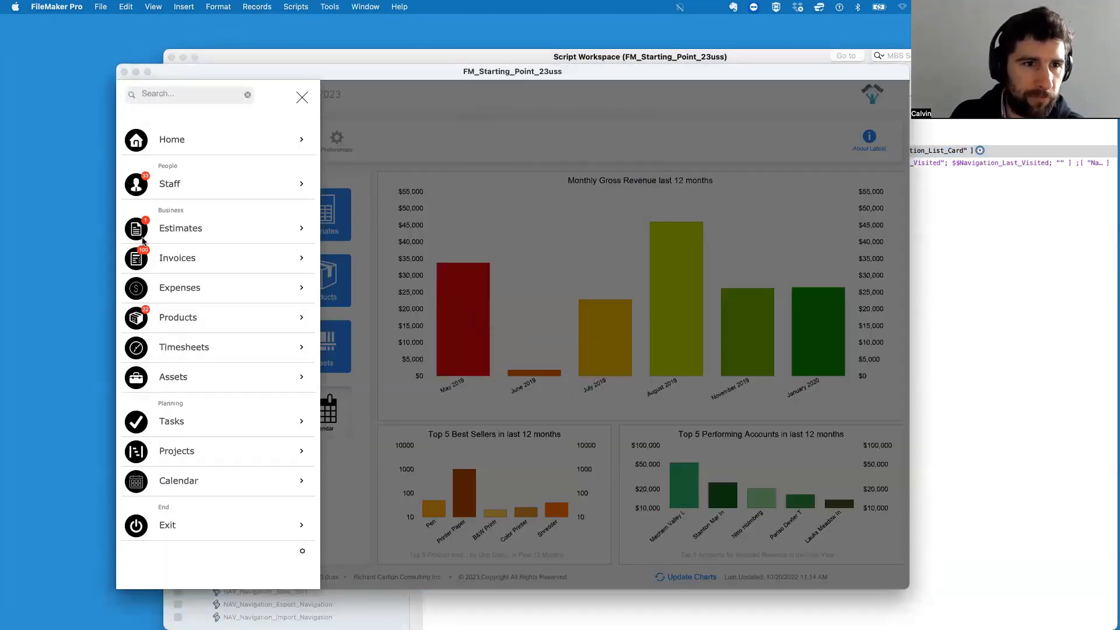
click(178, 94)
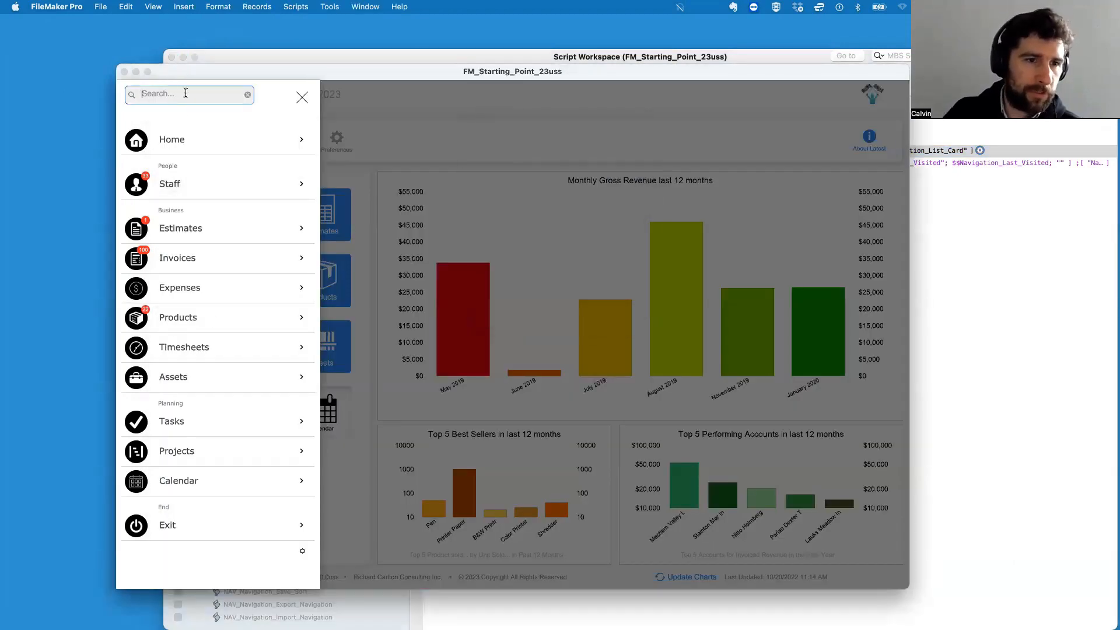
text(es)
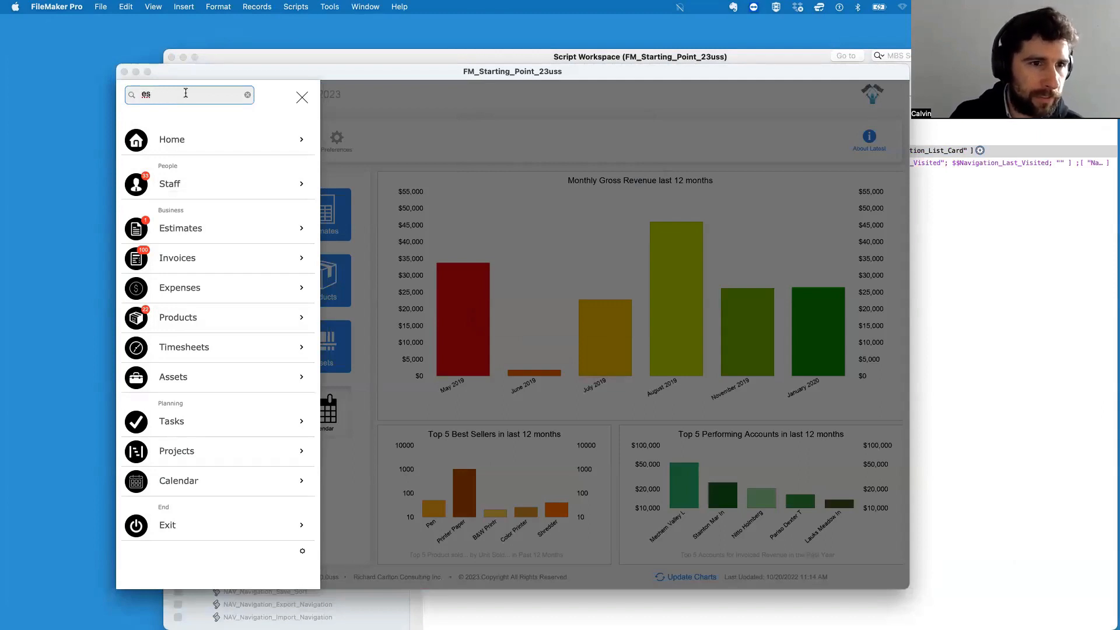
text(t)
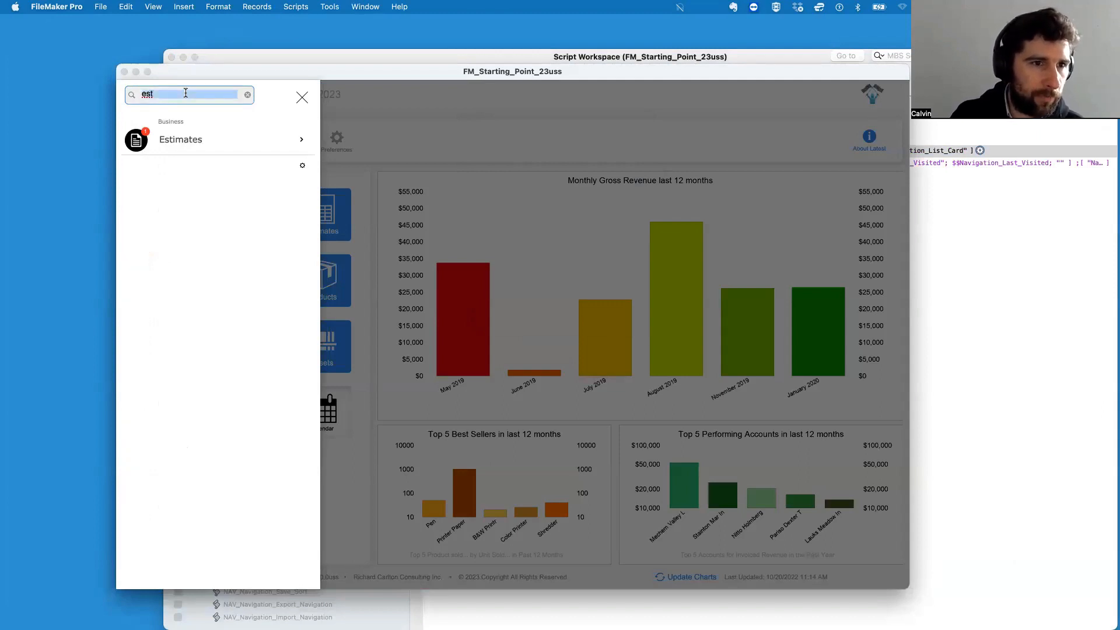
Step: Clear the navigation card's search and close the card
click(247, 95)
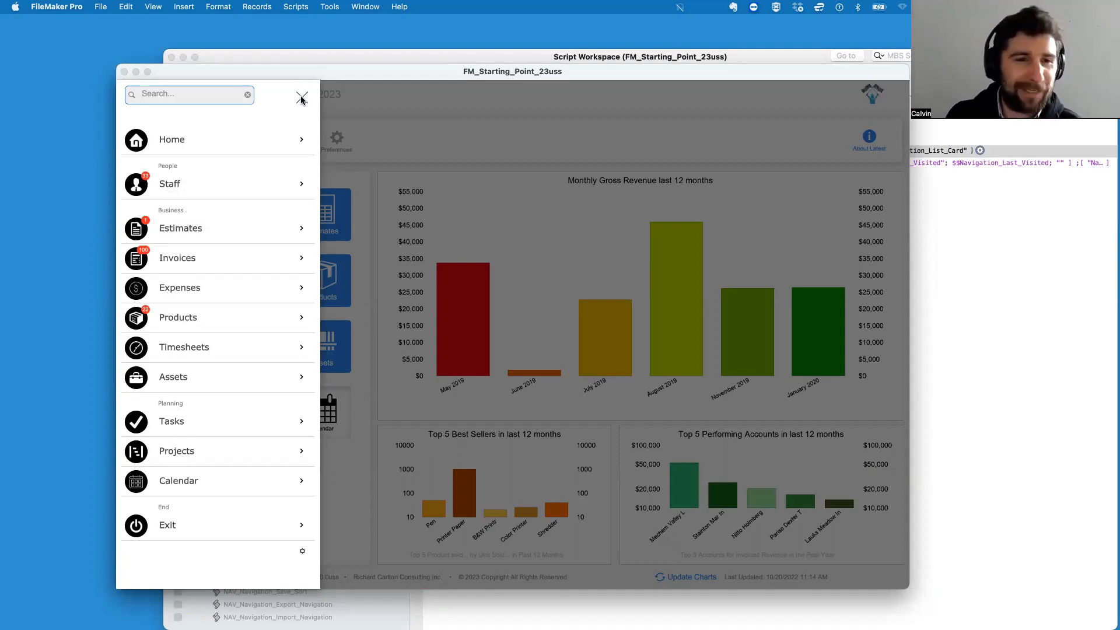
click(280, 100)
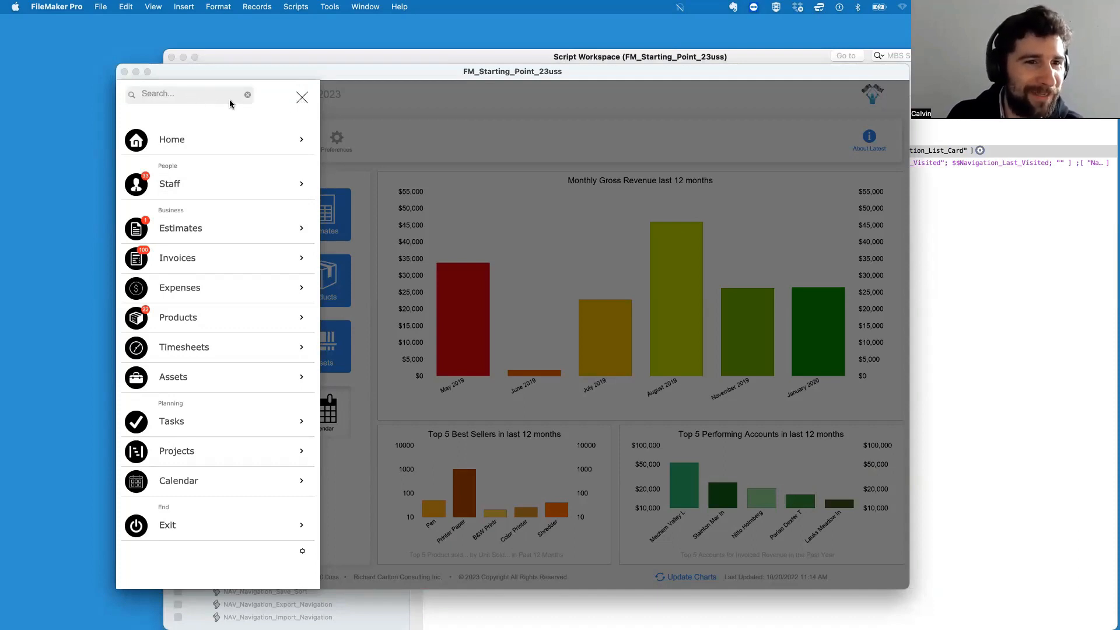
click(301, 98)
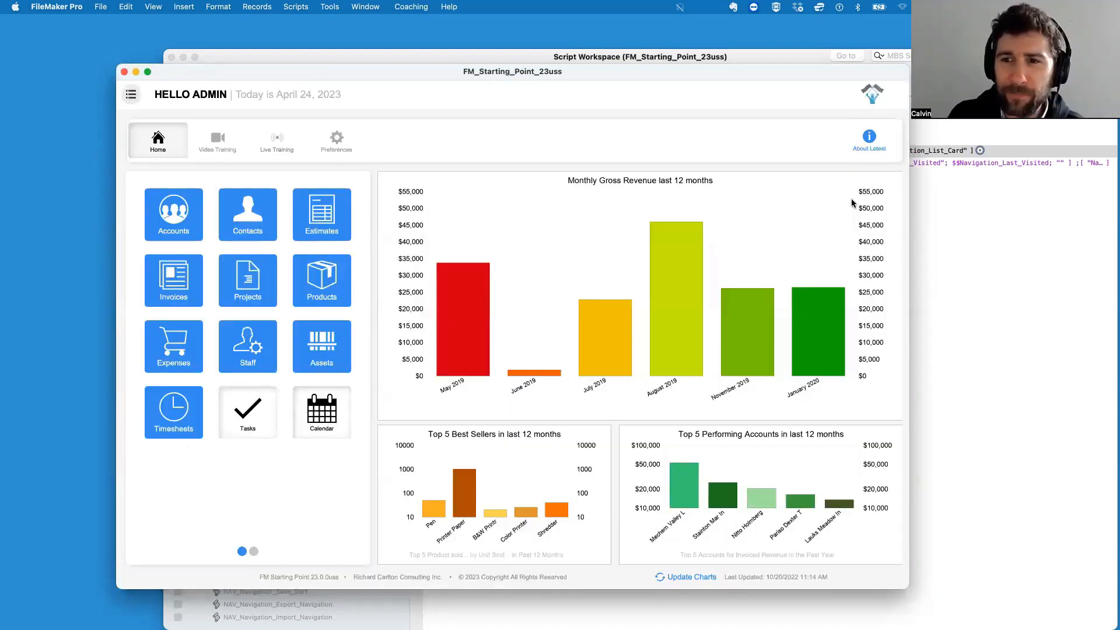
Step: Set $$Navigation_Layout in the setup script to "Navigation_Accordion" by uncommenting that line and commenting out "Navigation_List_Card"
click(1018, 213)
double_click(523, 152)
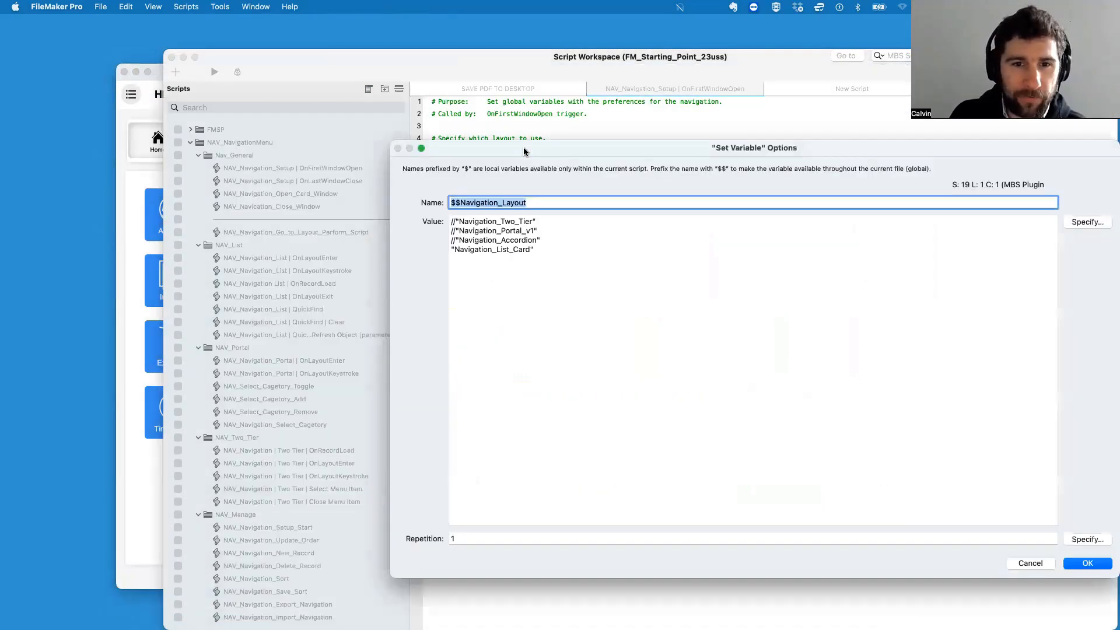
click(458, 222)
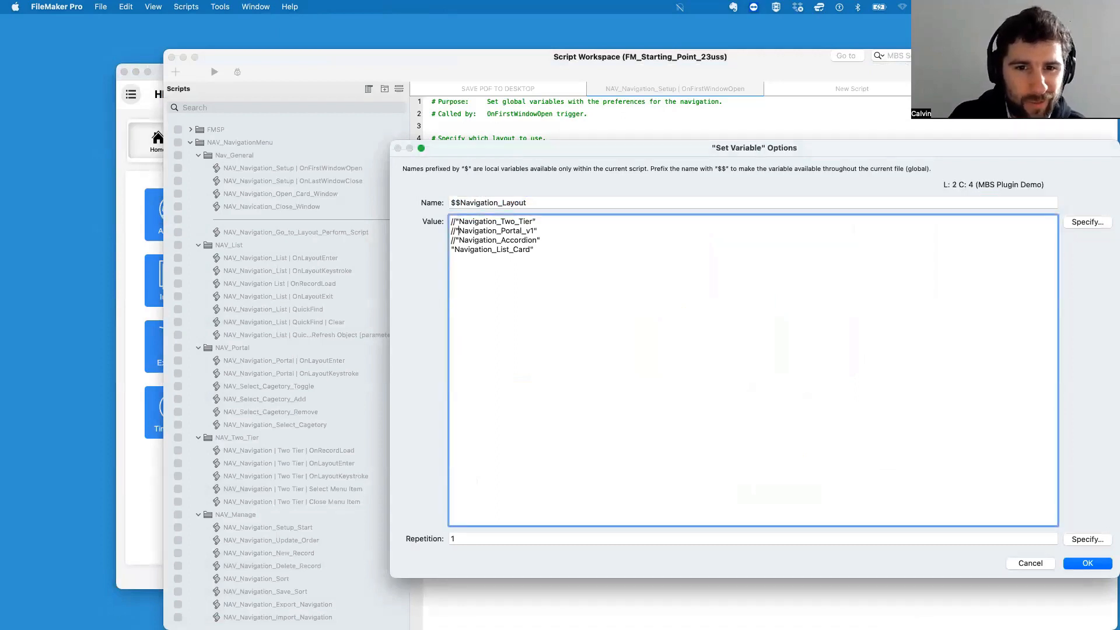
key(BackSpace)
key(BackSpace)
text(//)
key(Return)
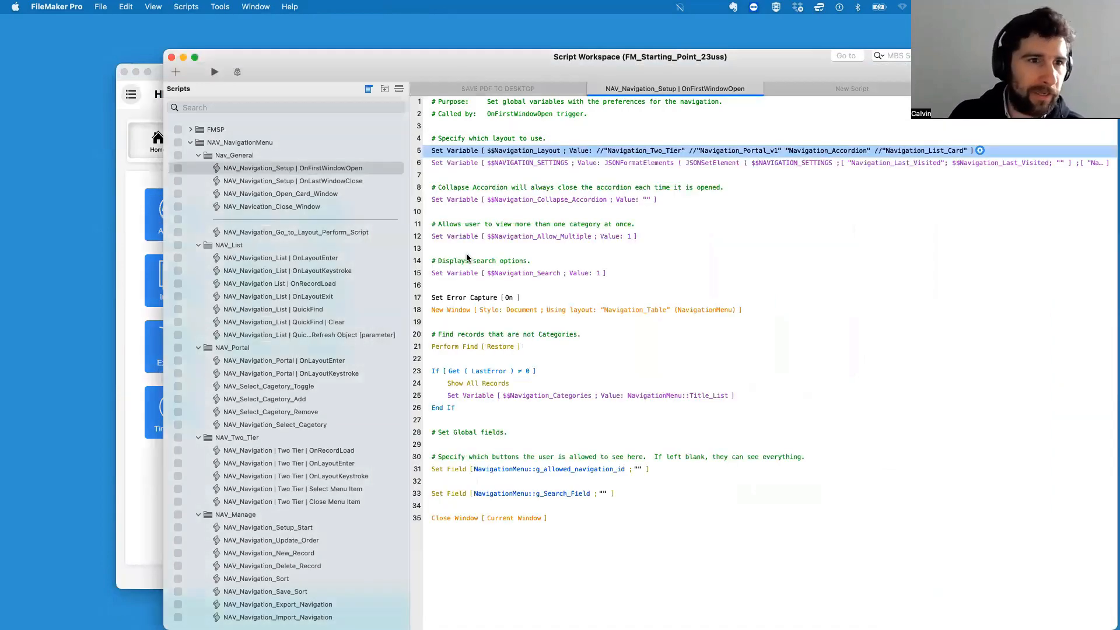
Step: Open the navigation card from the Home layout to check its style, and close it
click(130, 95)
click(131, 97)
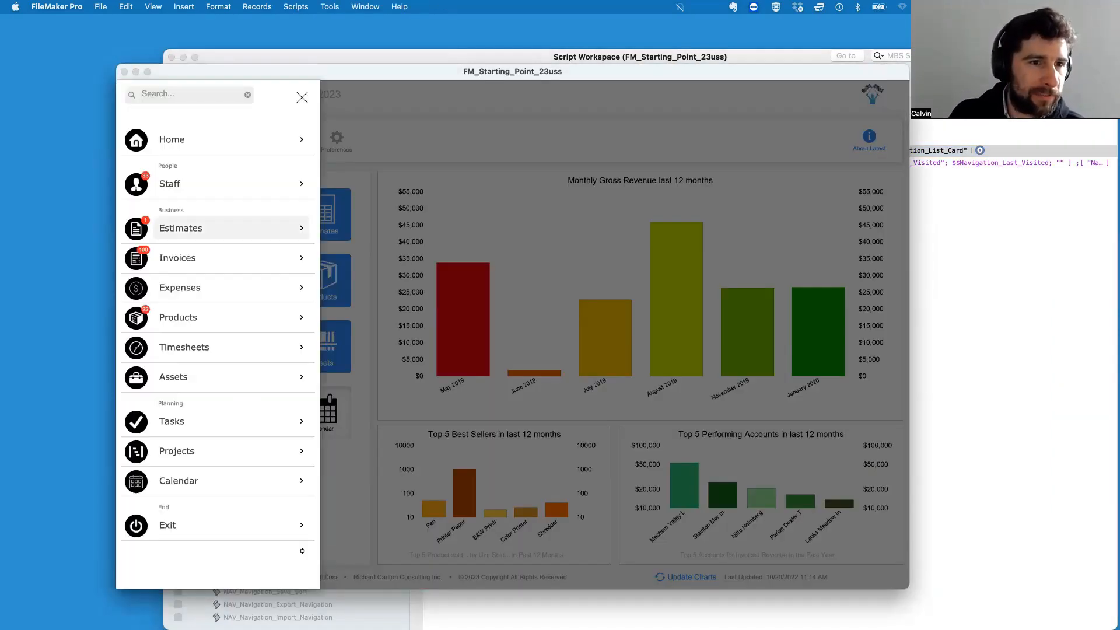
click(301, 97)
Step: Run the navigation setup script with the accordion layout and open the navigation card on the Home layout
click(1038, 284)
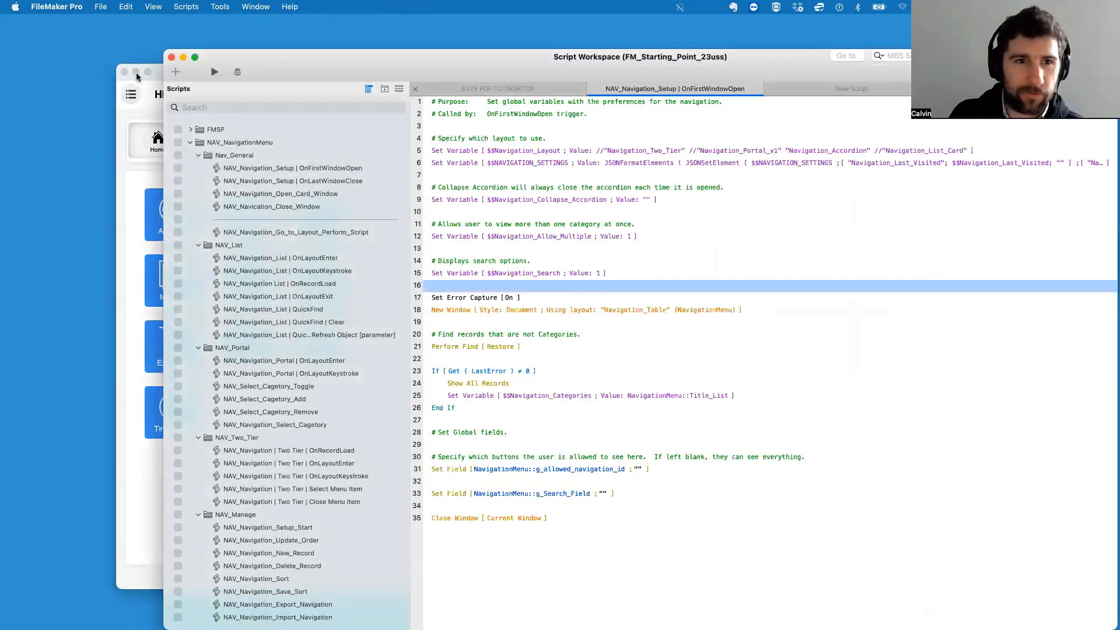
click(221, 71)
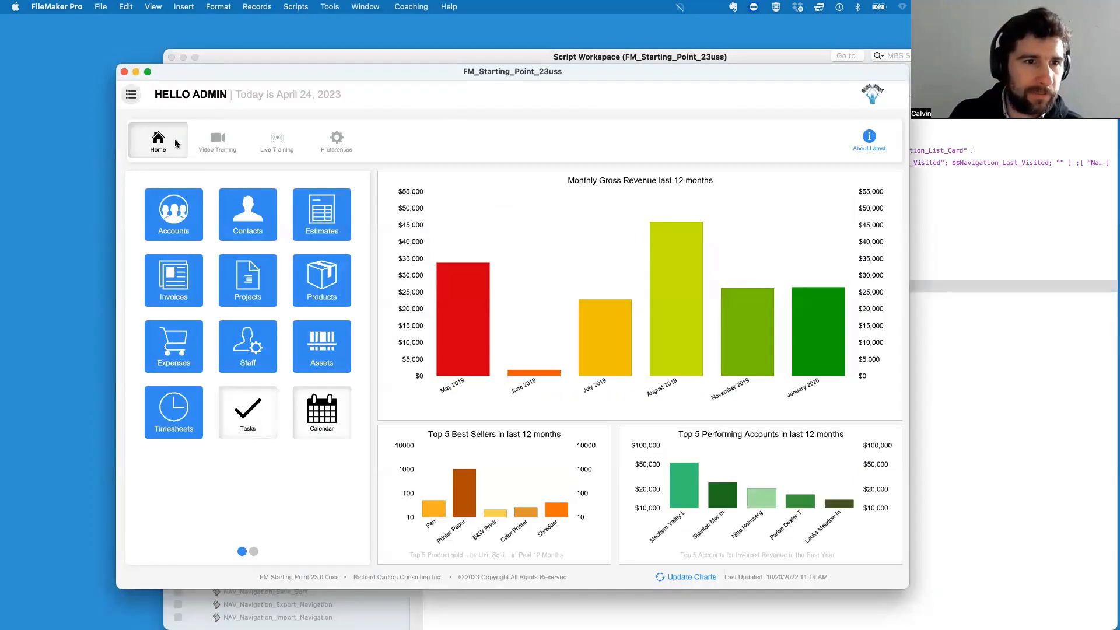
click(131, 96)
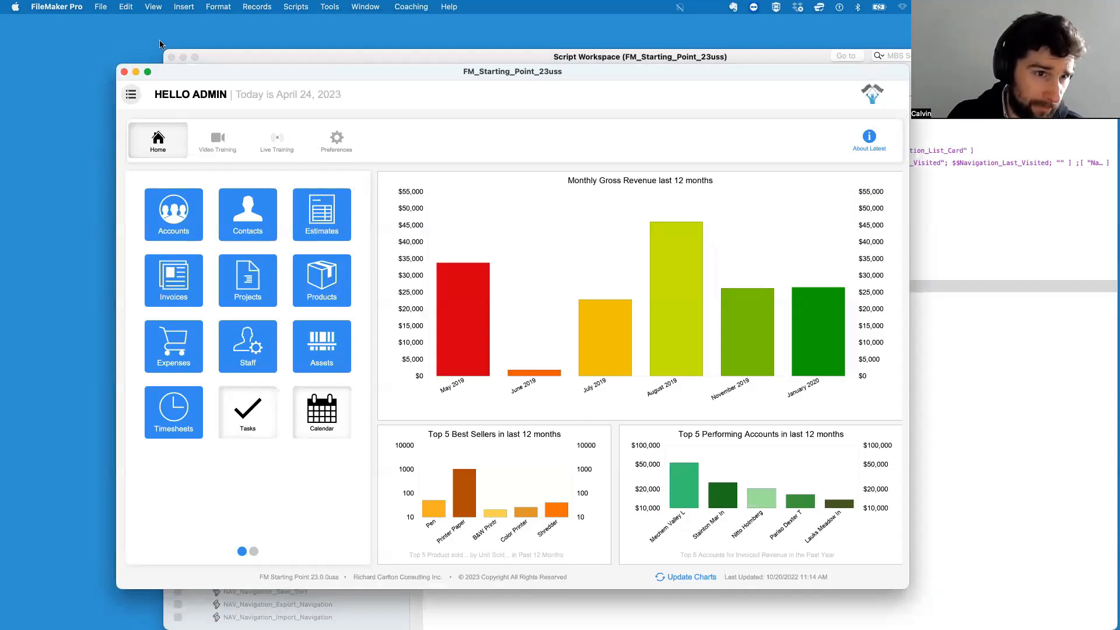
click(131, 96)
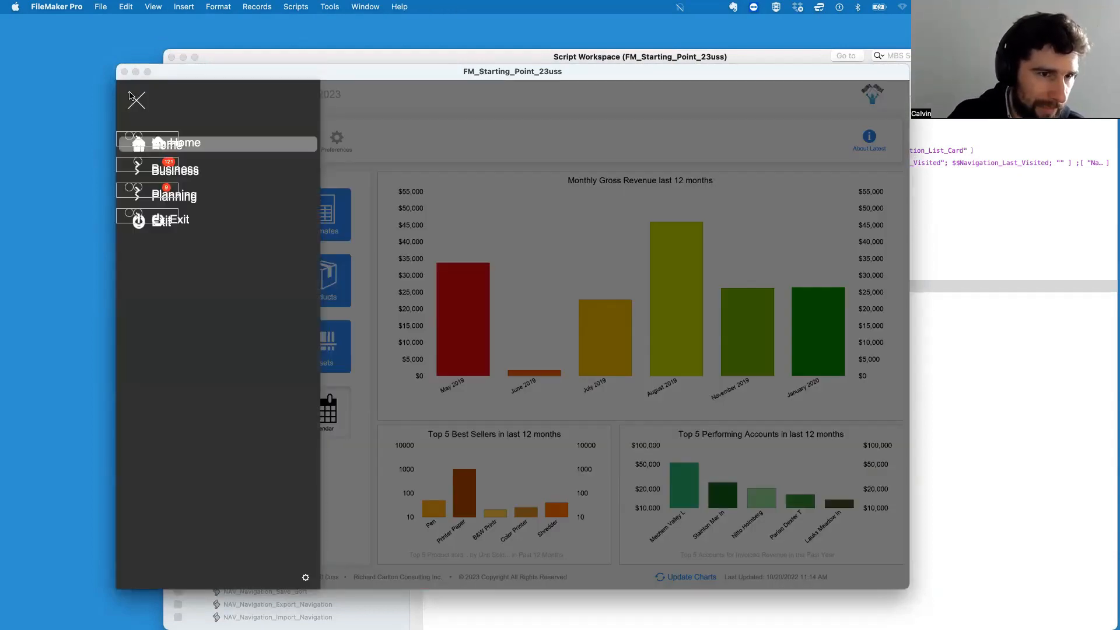
Step: Expand the Business category in the accordion navigation, highlight its Estimates entry and return to the category
key(Down)
key(Right)
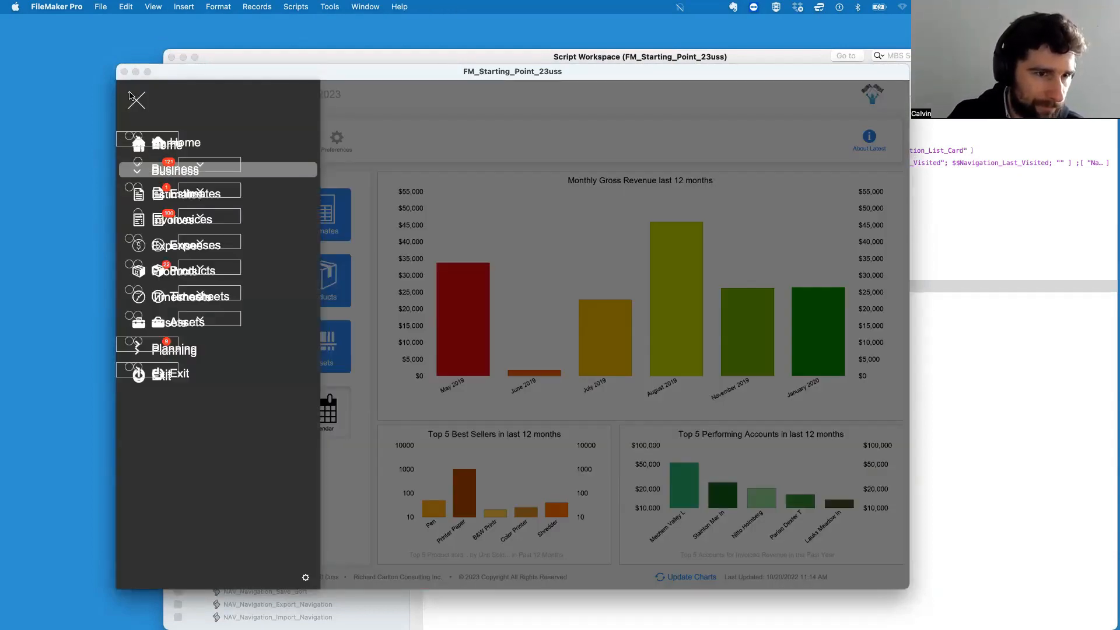
key(Down)
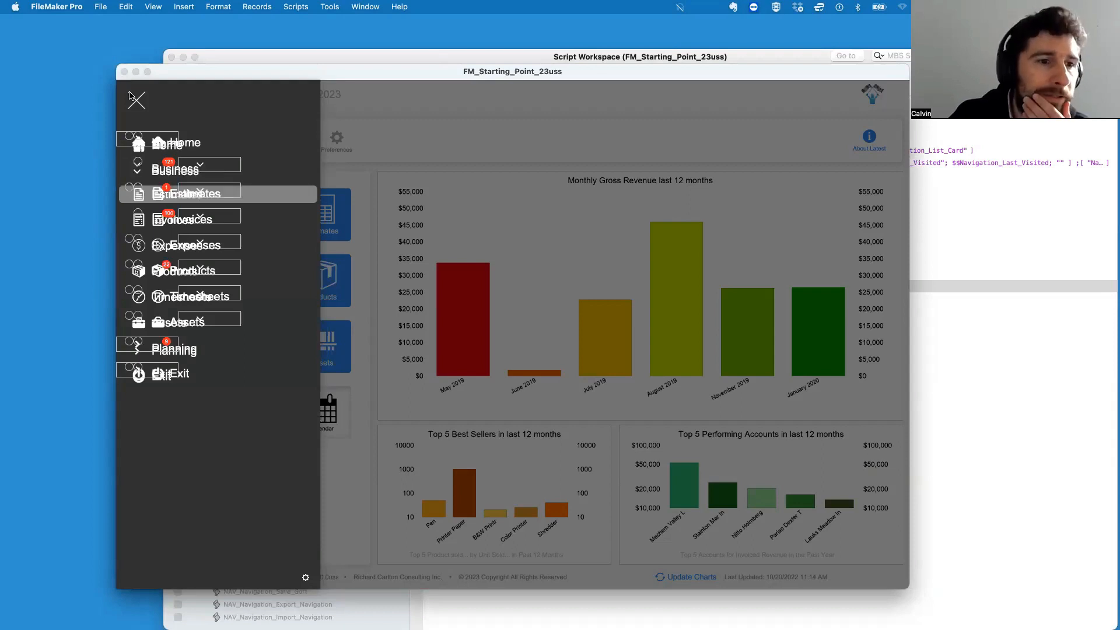
key(Up)
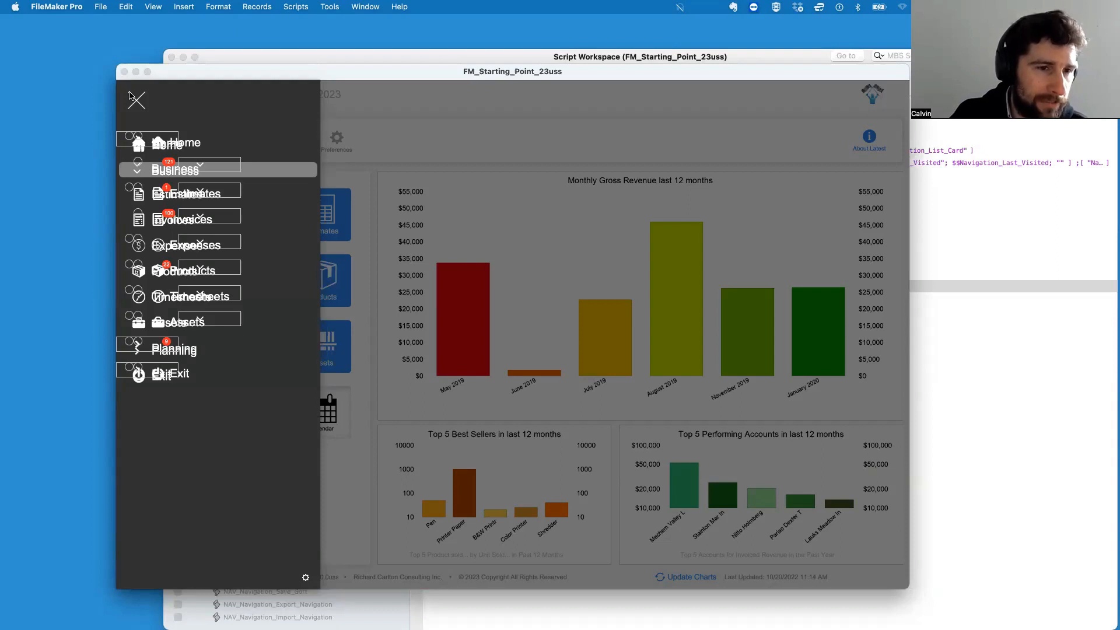
Step: Move the highlight down past the Business entries, expand the Planning category and highlight its Projects entry
key(Down)
key(Down)
key(Down)
key(Down)
key(Down)
key(Down)
key(Down)
key(Down)
key(Up)
key(Right)
key(Down)
key(Down)
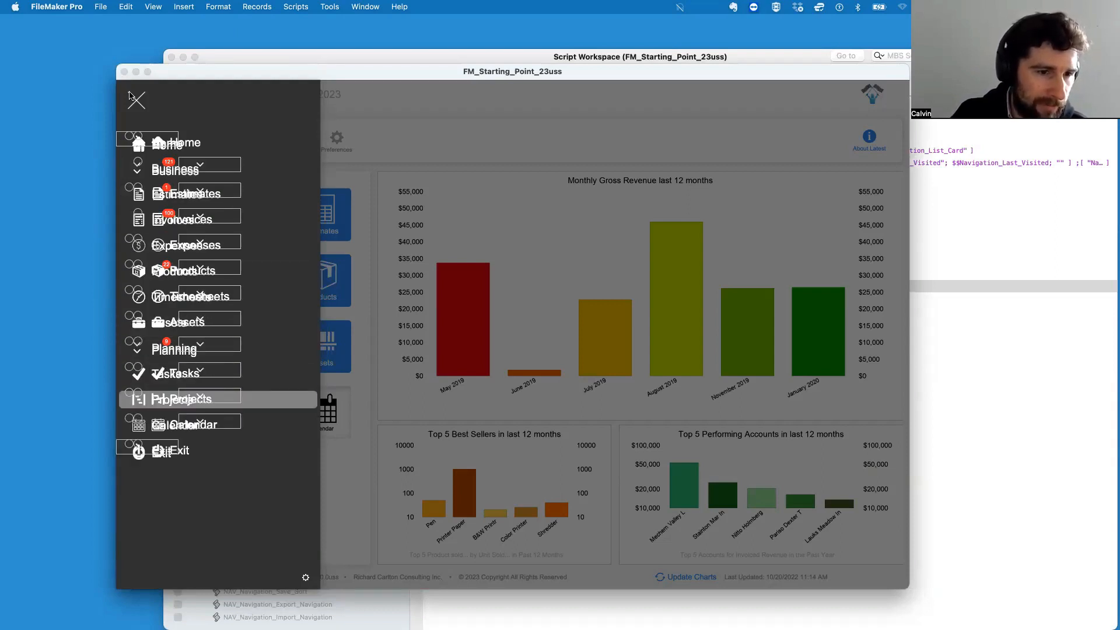
Step: Move the highlight on to Calendar and back up through the expanded Planning and Business entries
key(Down)
key(Up)
key(Up)
key(Up)
key(Up)
key(Up)
key(Up)
key(Up)
key(Up)
key(Up)
key(Up)
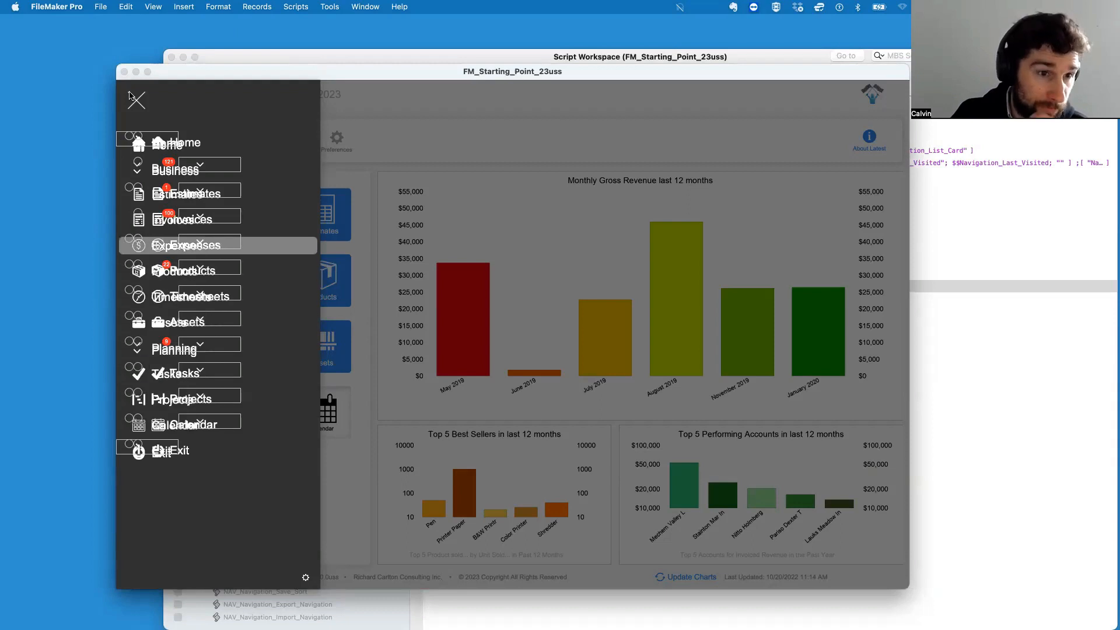
Step: Collapse the Business category in the accordion navigation, move the highlight up to Home and close the navigation card
key(Left)
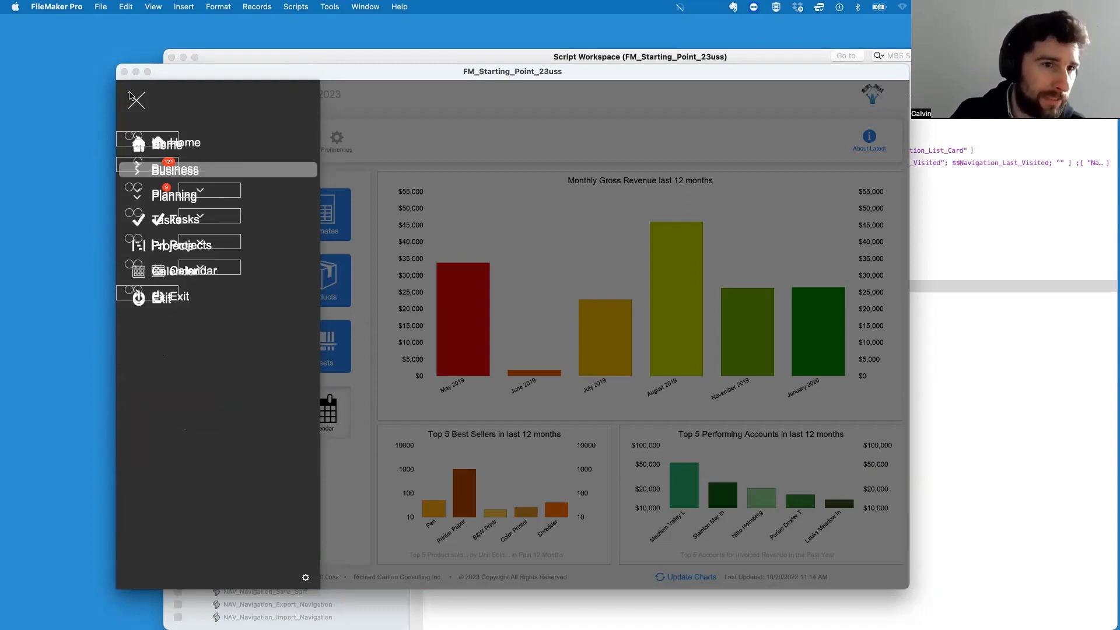
key(Up)
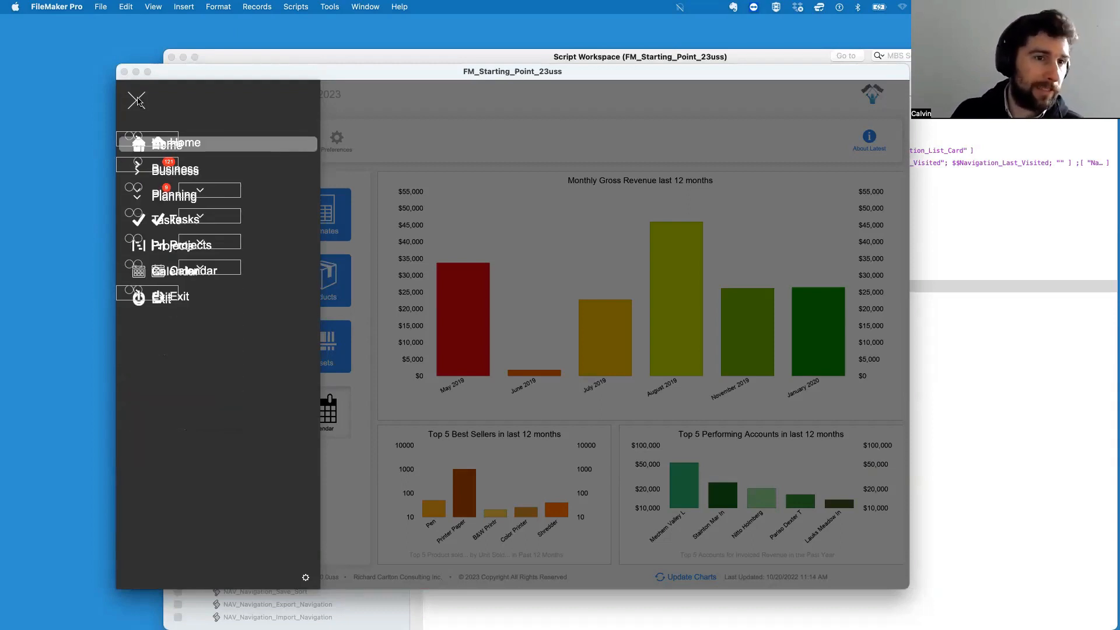
click(137, 102)
Step: In the navigation setup script, comment out "Navigation_Accordion" and uncomment "Navigation_Portal_v1" as the value of $$Navigation_Layout
click(1005, 360)
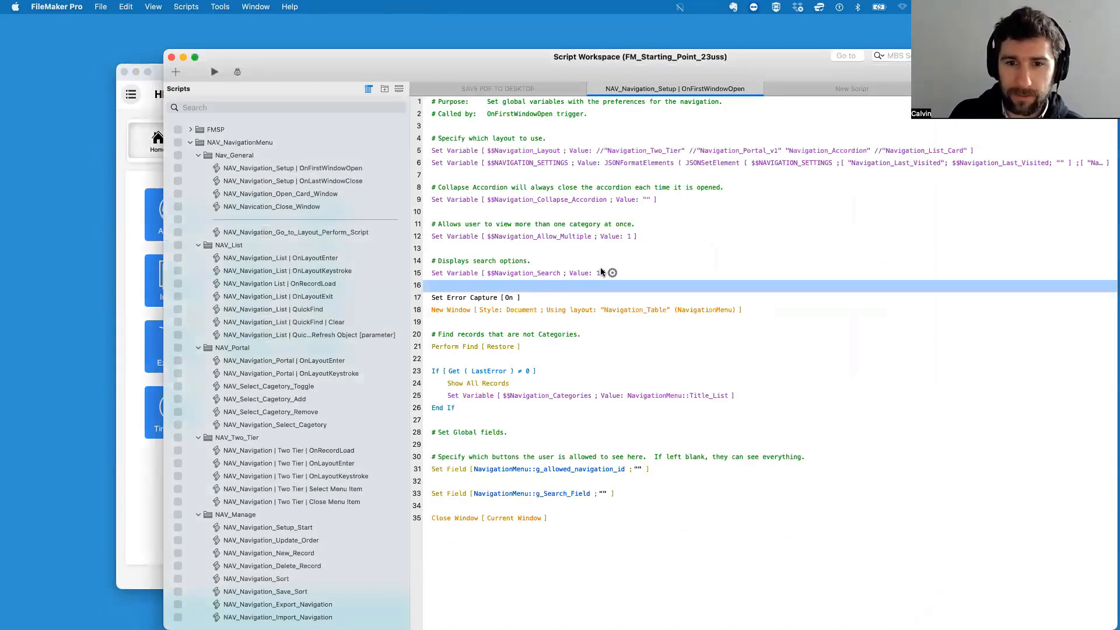
double_click(518, 150)
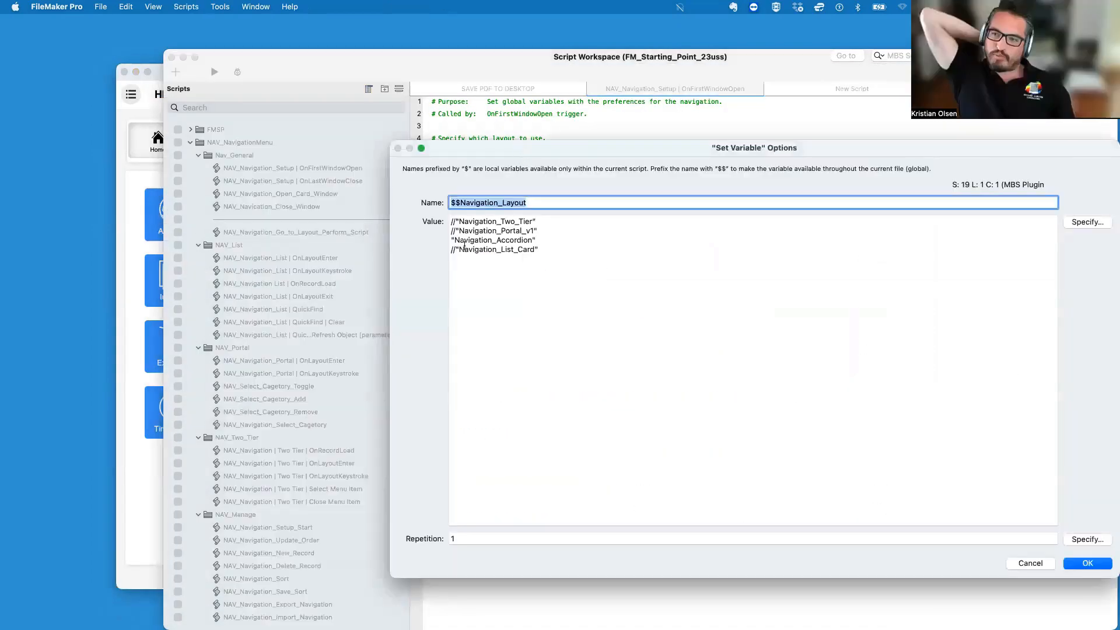
click(452, 239)
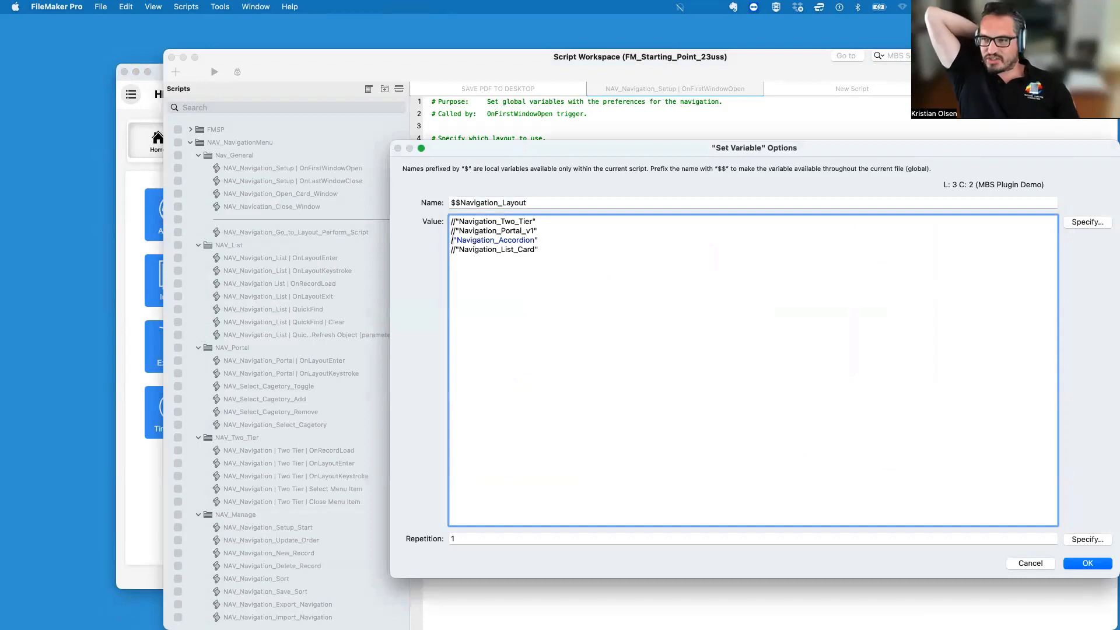
text(//)
key(Up)
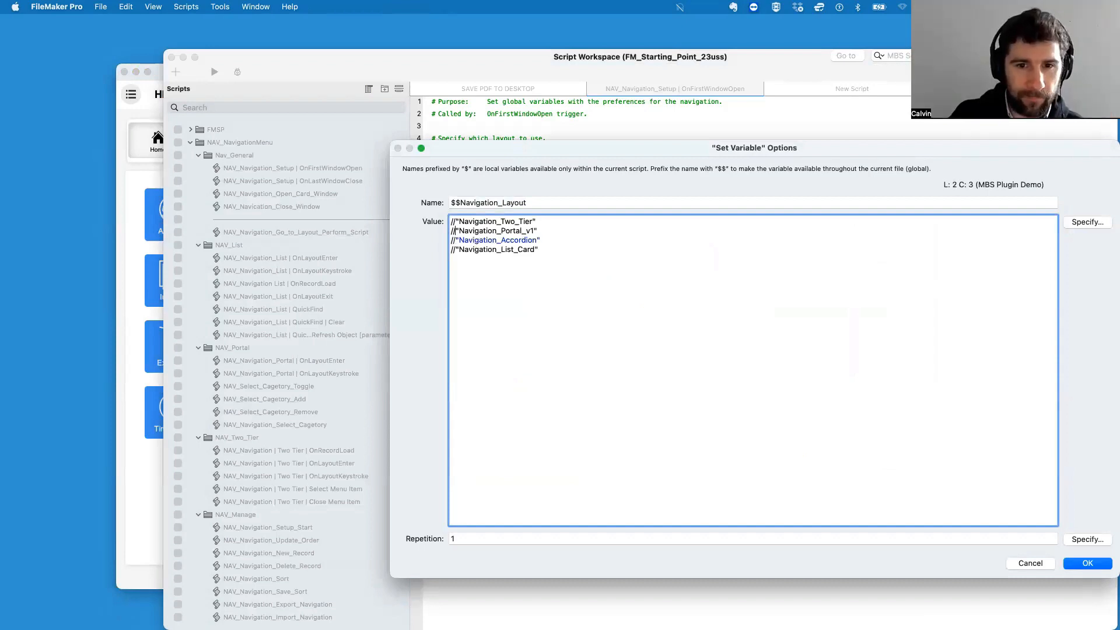
key(BackSpace)
key(BackSpace)
key(KP_Enter)
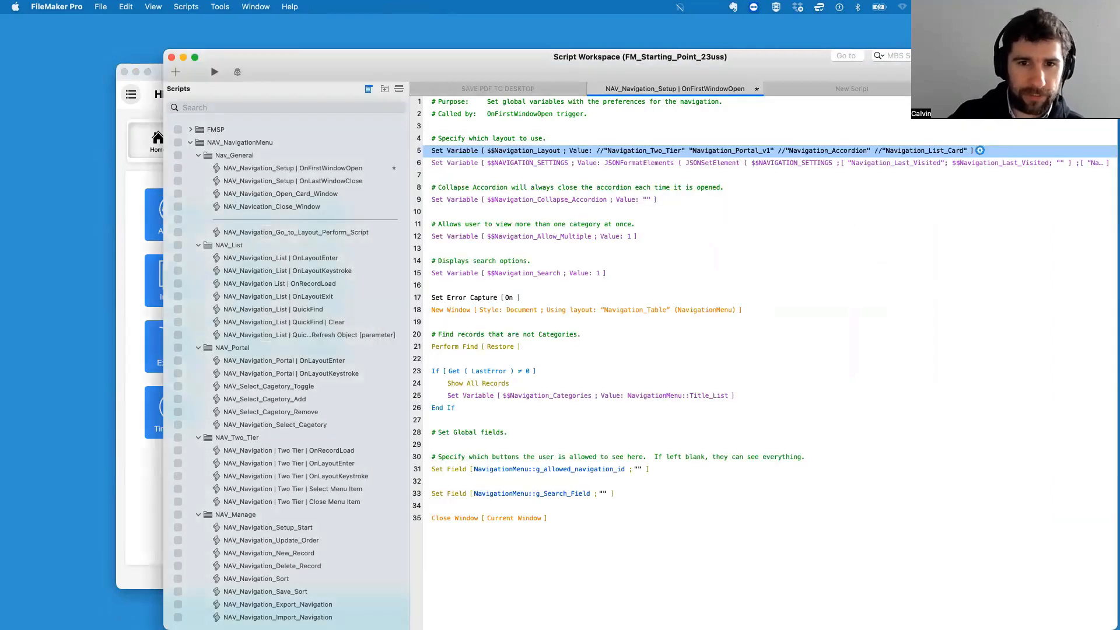
click(136, 95)
click(136, 95)
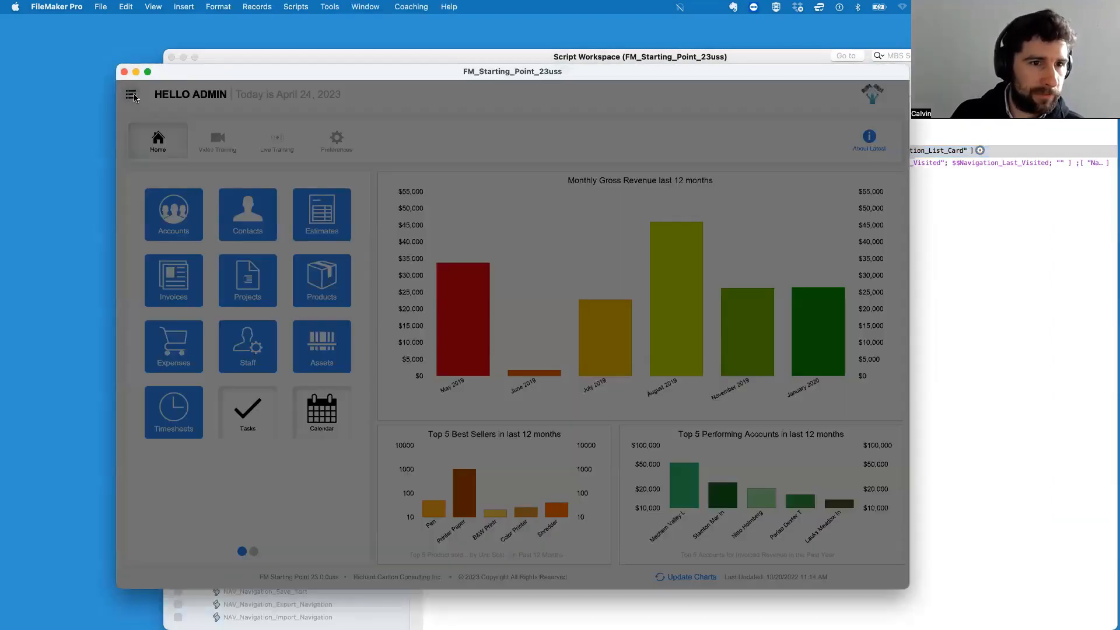
click(133, 99)
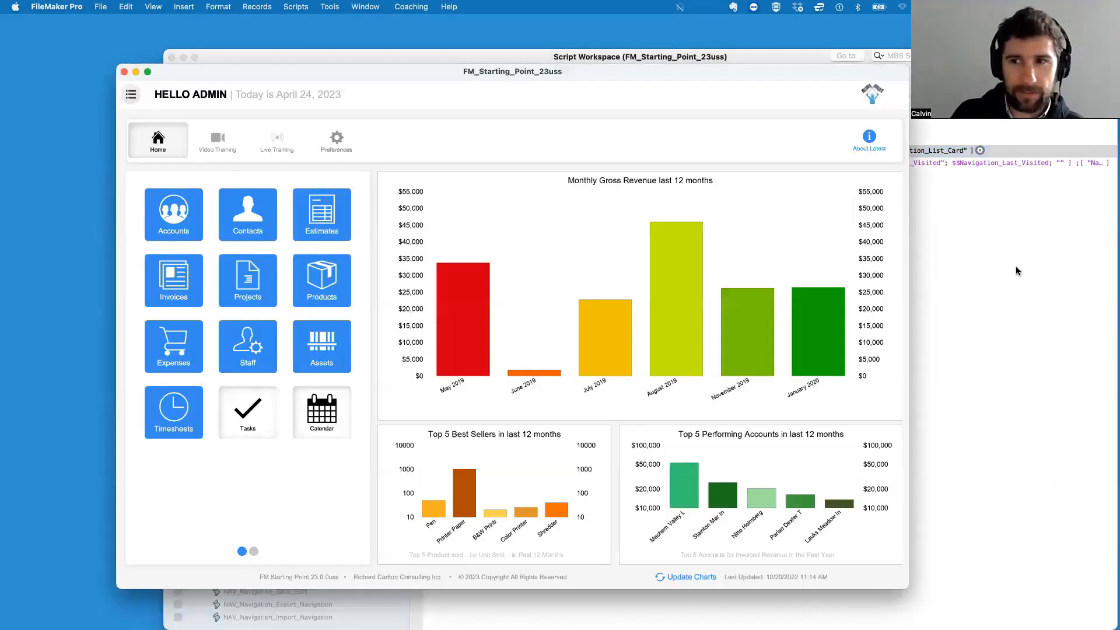
Step: Run the navigation setup script with the portal layout, look through the entries of the opened navigation card and close it
click(370, 55)
click(213, 71)
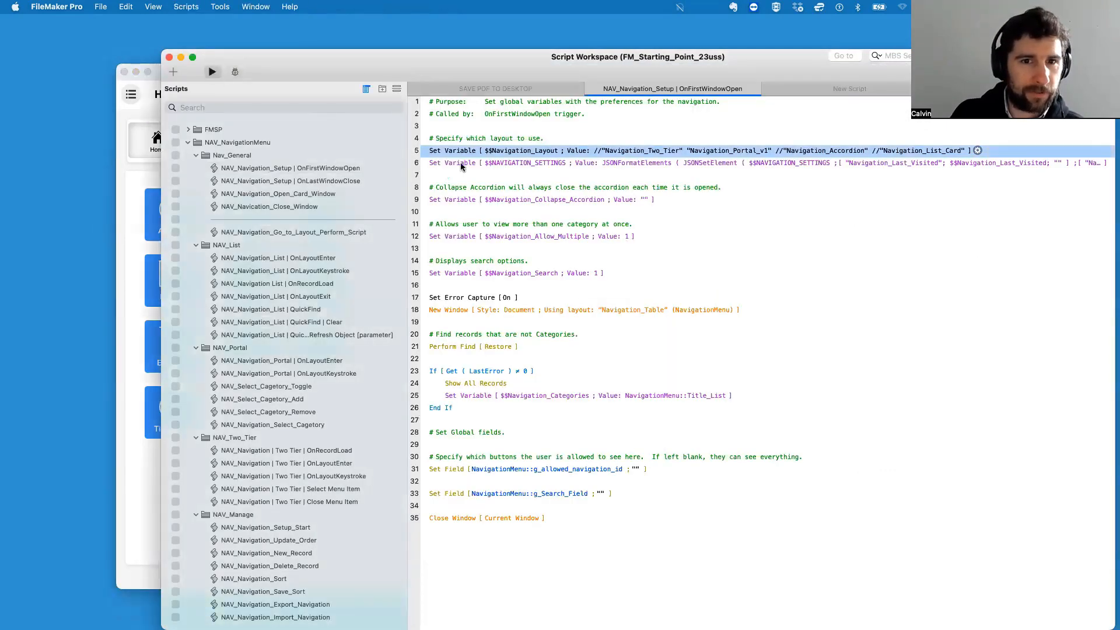
click(133, 96)
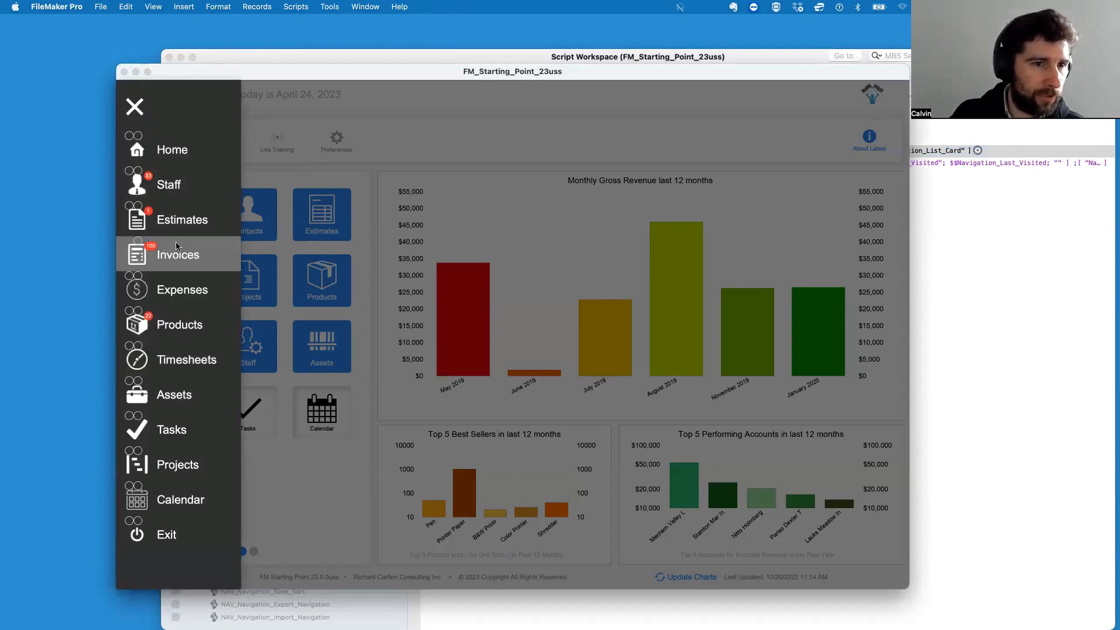
scroll(179, 372, down, 1)
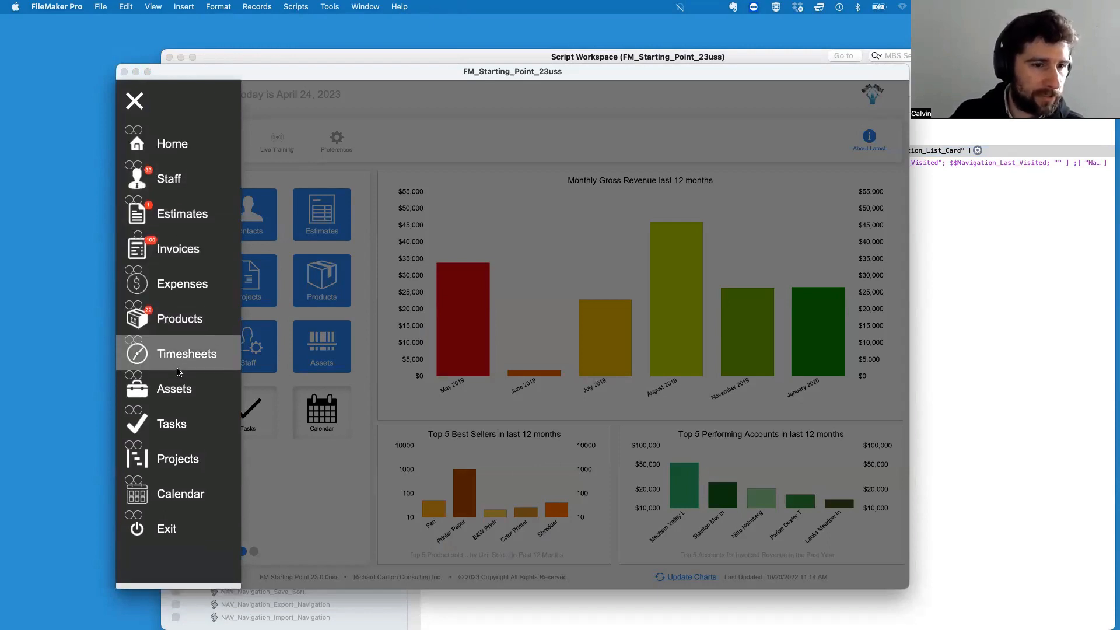
scroll(180, 373, up, 2)
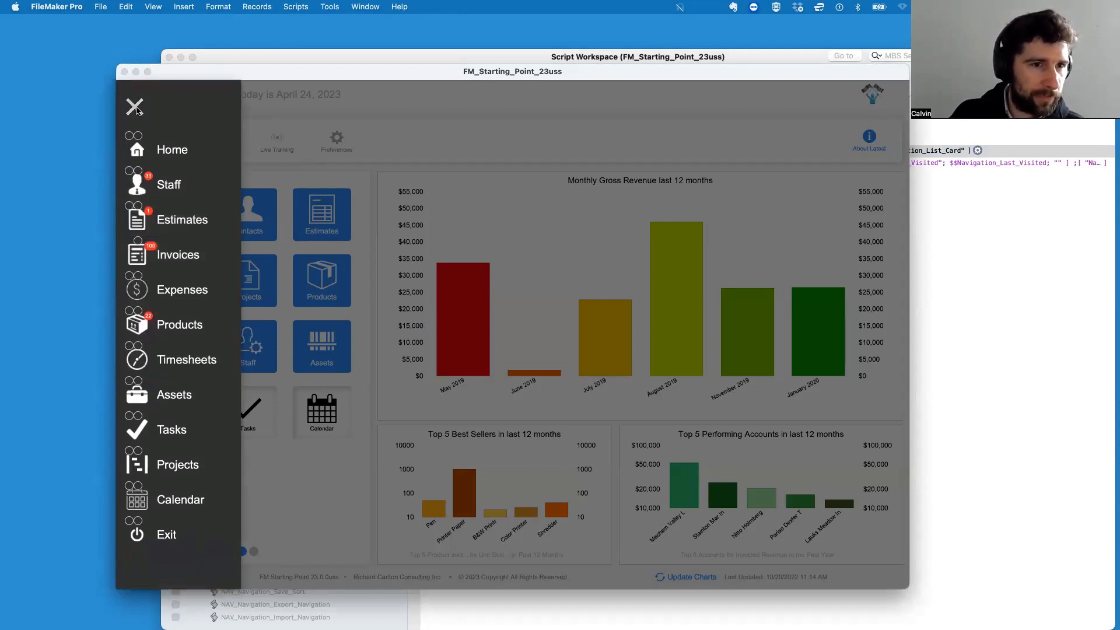
click(136, 110)
Step: In the setup script, comment out "Navigation_Portal_v1" and uncomment "Navigation_Two_Tier" as the value of $$Navigation_Layout
click(1052, 324)
click(573, 144)
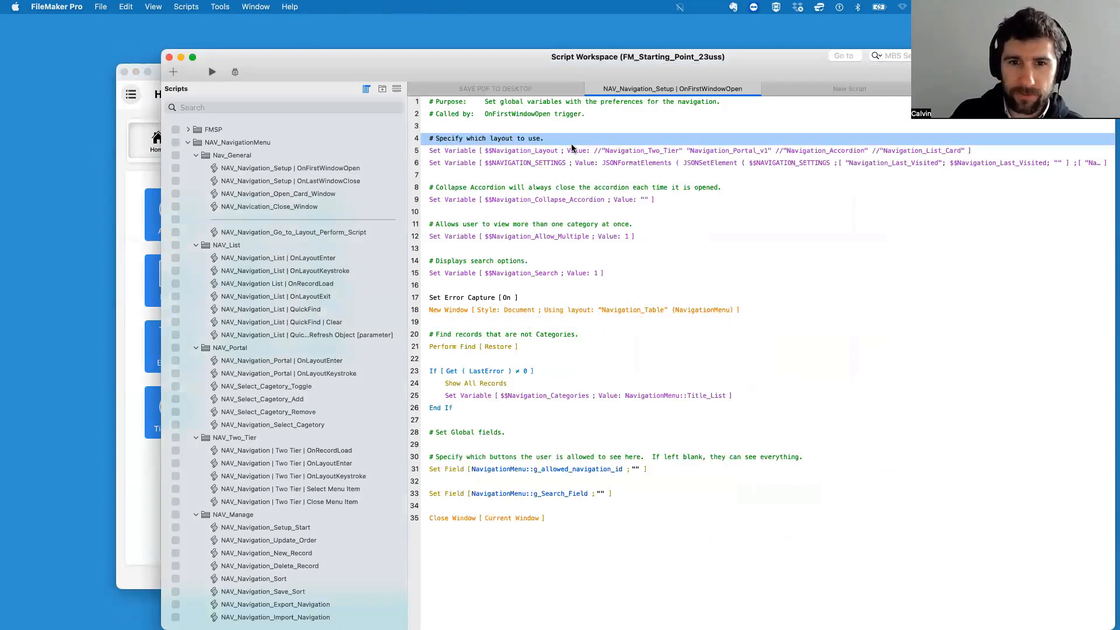
click(937, 336)
click(673, 151)
double_click(672, 151)
click(450, 231)
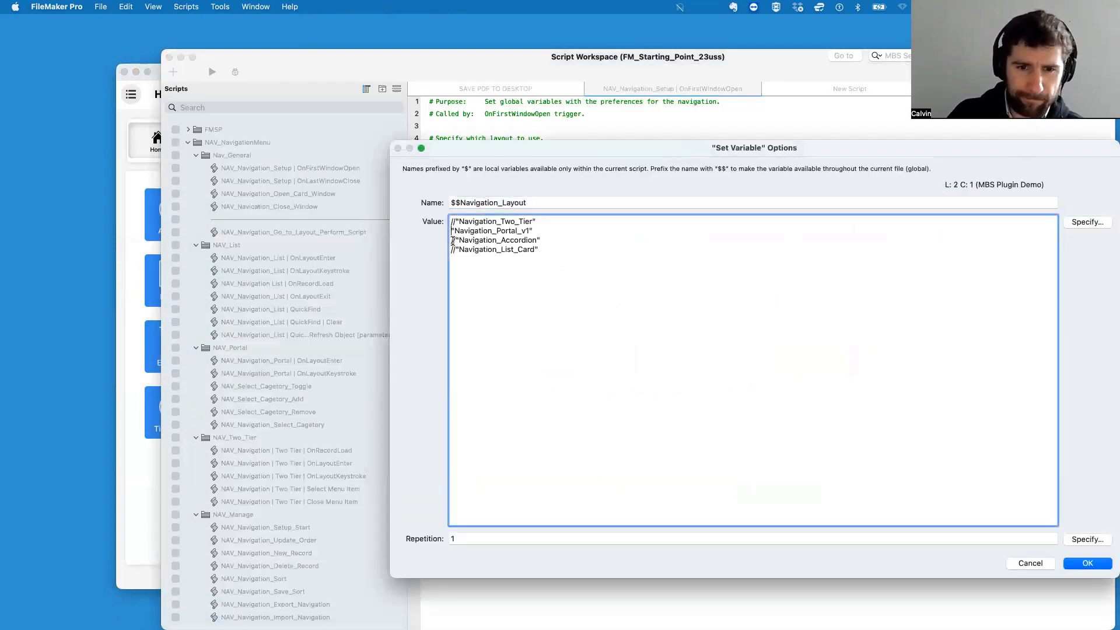
text(//)
key(Up)
key(BackSpace)
key(BackSpace)
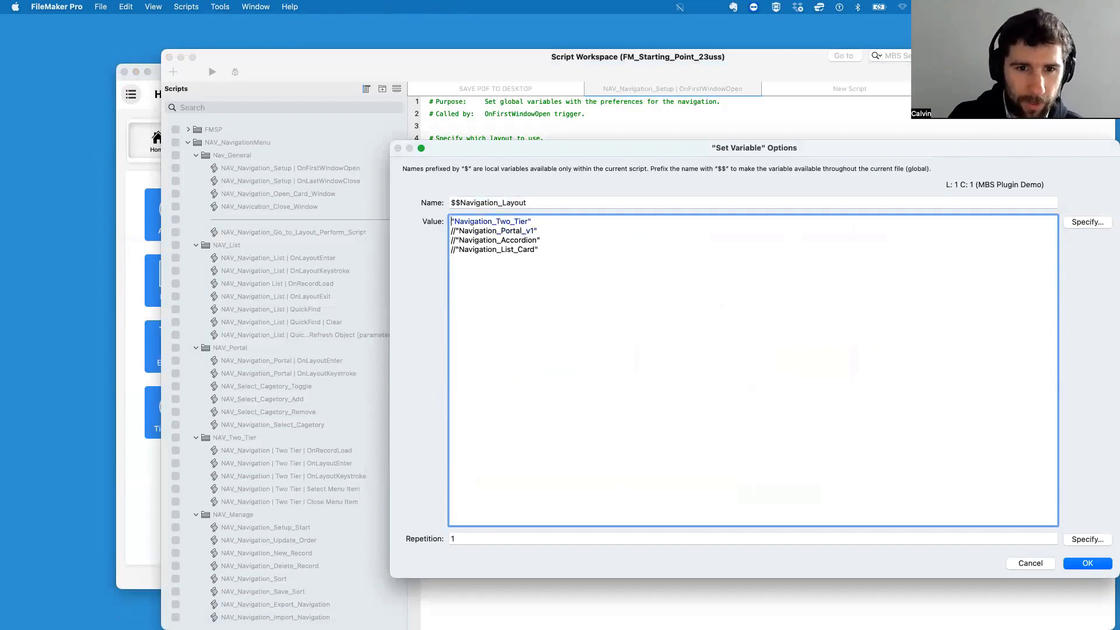
key(Return)
Step: Save and run the navigation setup script with the two-tier layout, and open the navigation card on the Home layout
key(super+s)
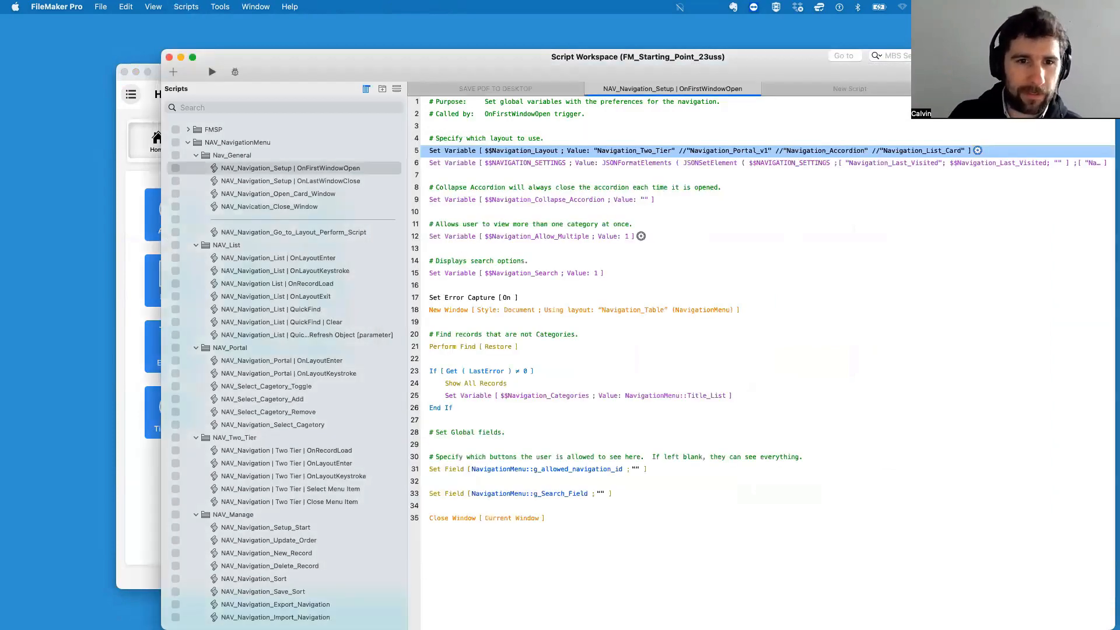
click(212, 72)
click(132, 96)
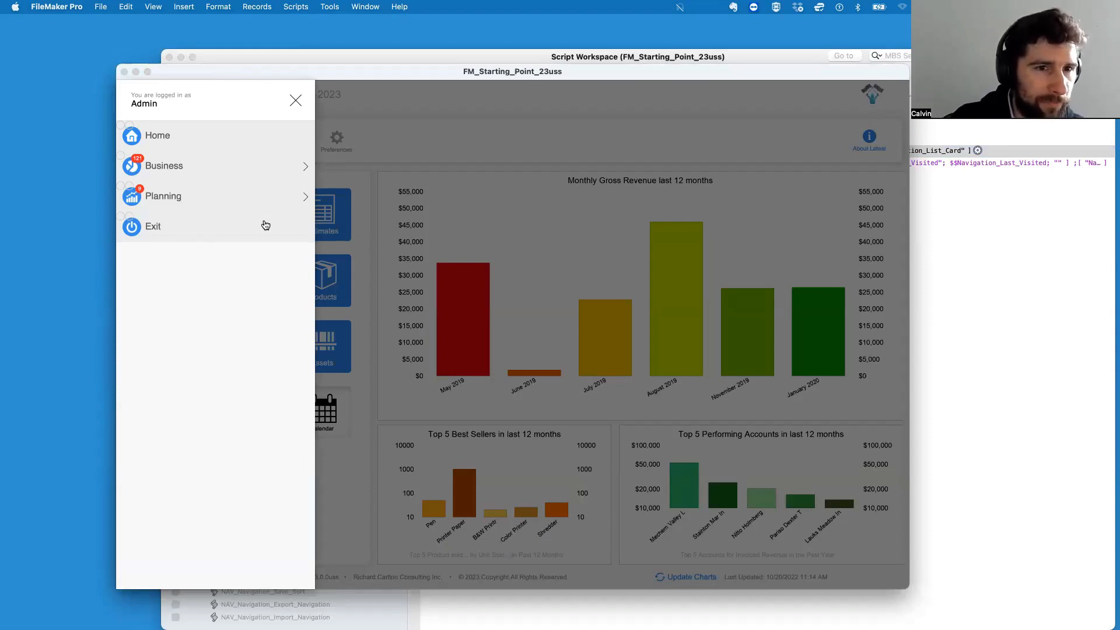
Step: Open the Navigation_Tier_1 layout in its own window through layout management and switch it to Layout mode
key(super+shift+l)
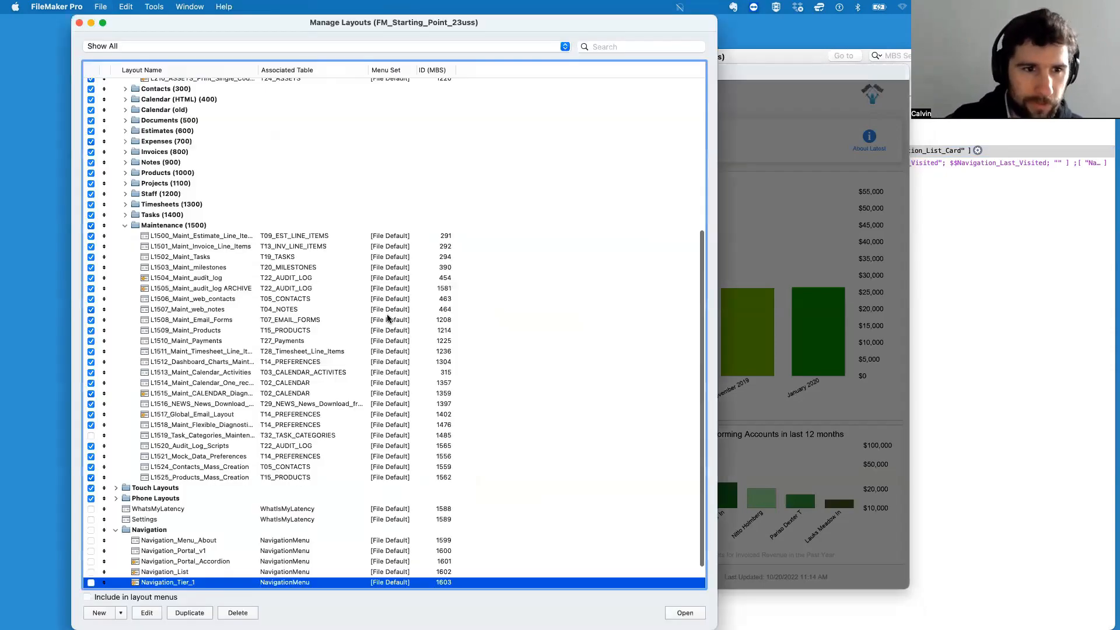
drag(144, 27, 440, 27)
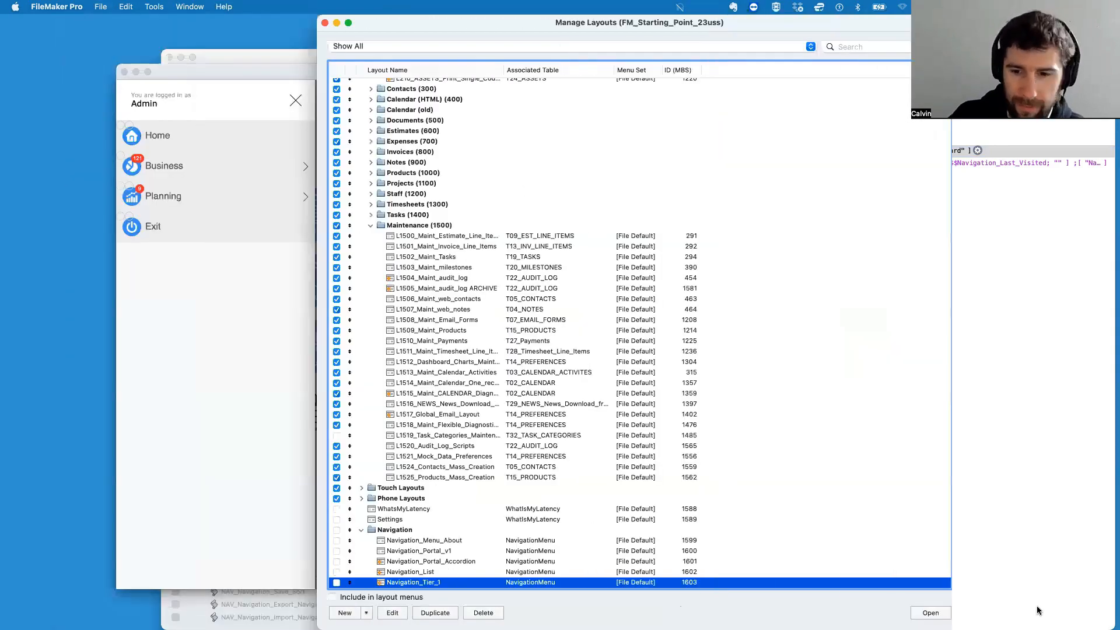
click(978, 614)
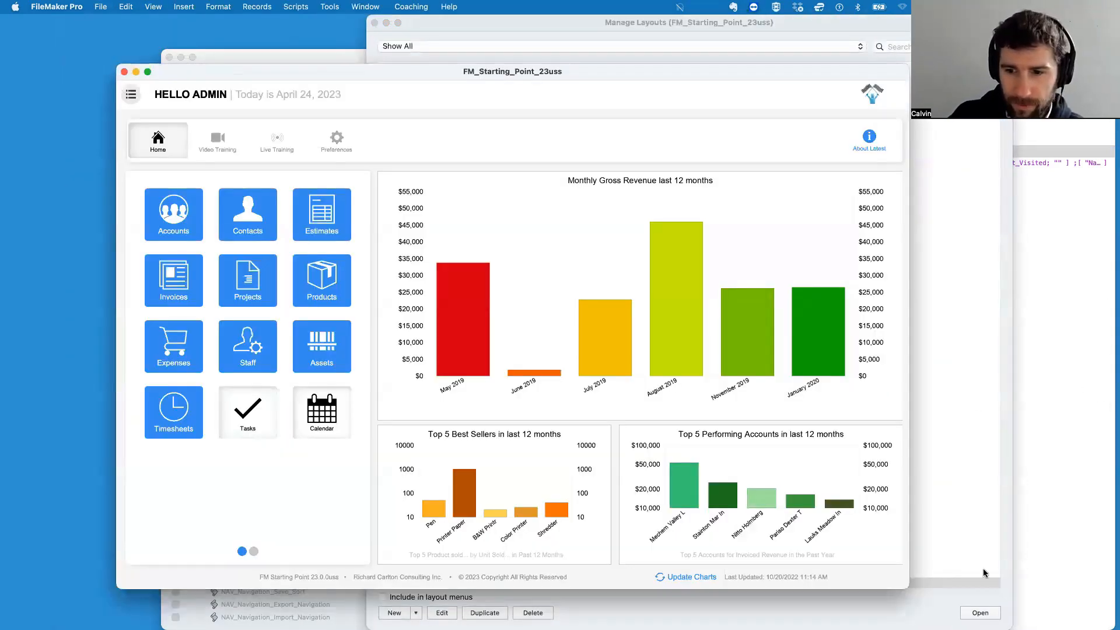
click(963, 486)
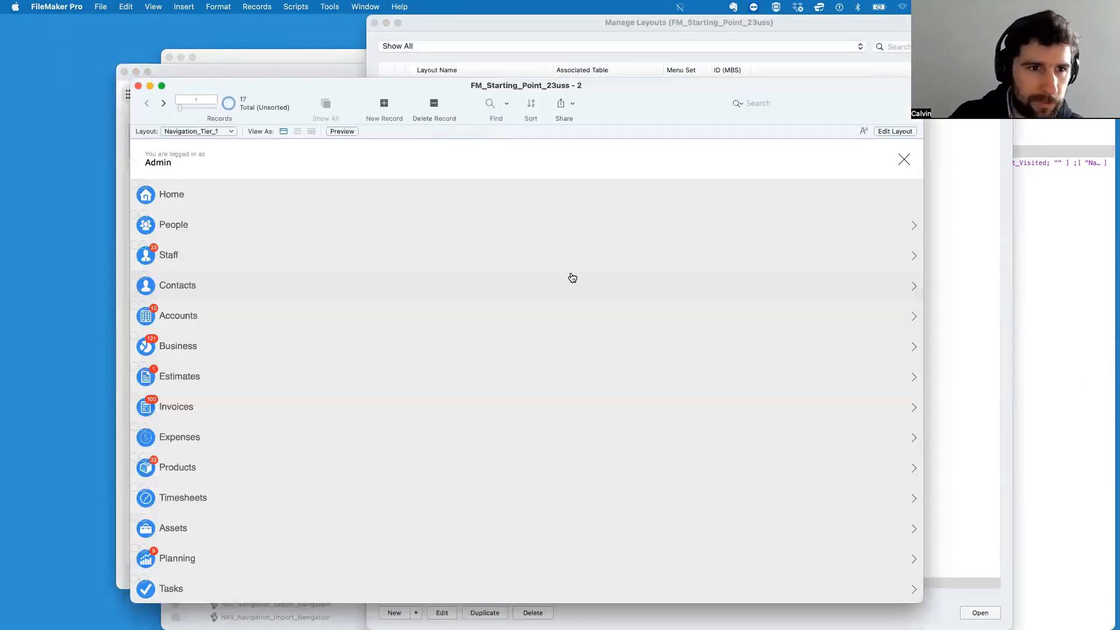
key(super+l)
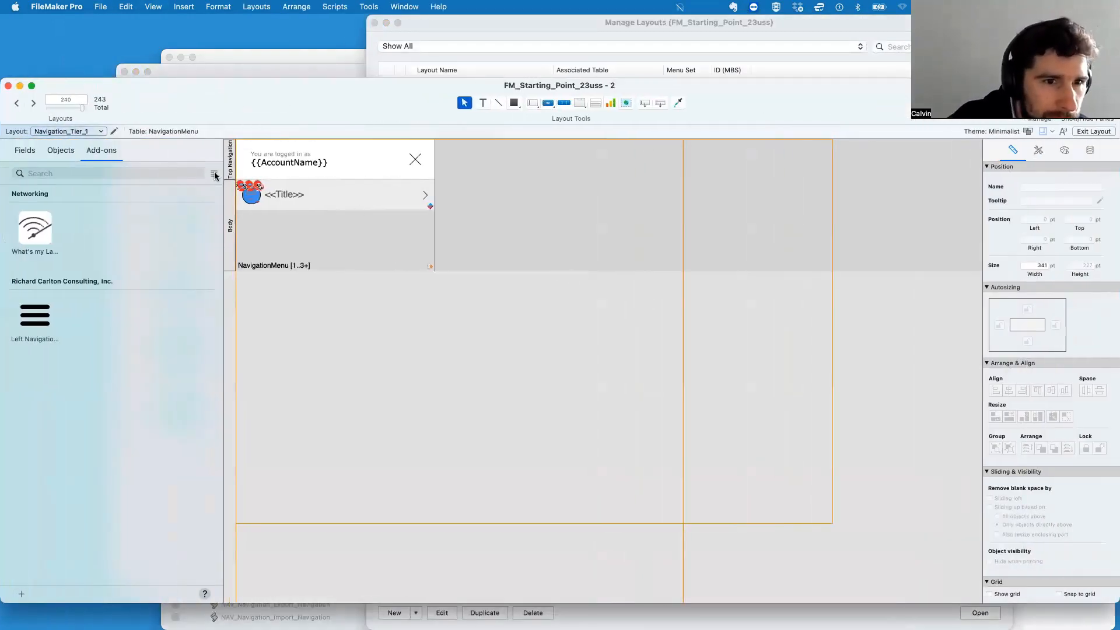
Step: Delete the extra Calculation and Button badge objects from portal_menu on Navigation_Tier_1, keeping the Badge object, and return to Browse mode
click(238, 185)
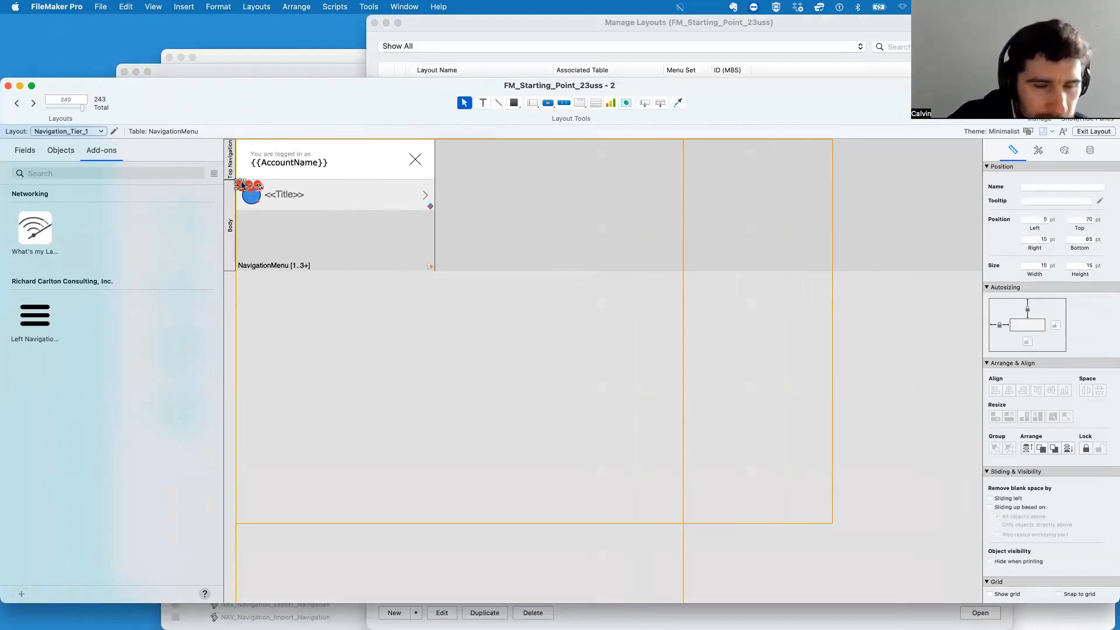
key(super+a)
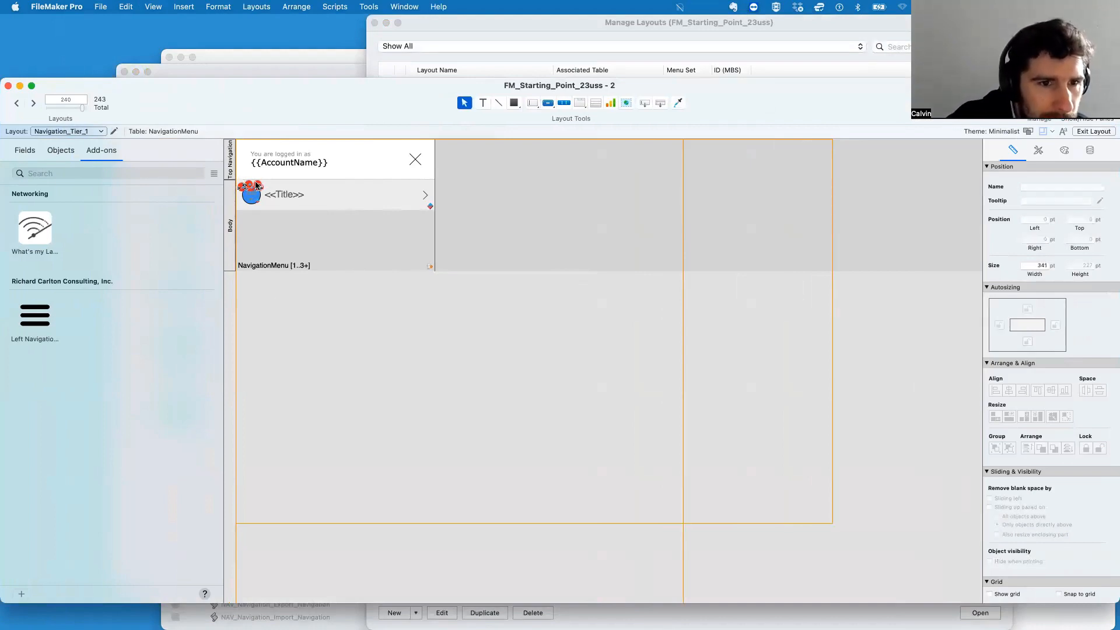
click(48, 150)
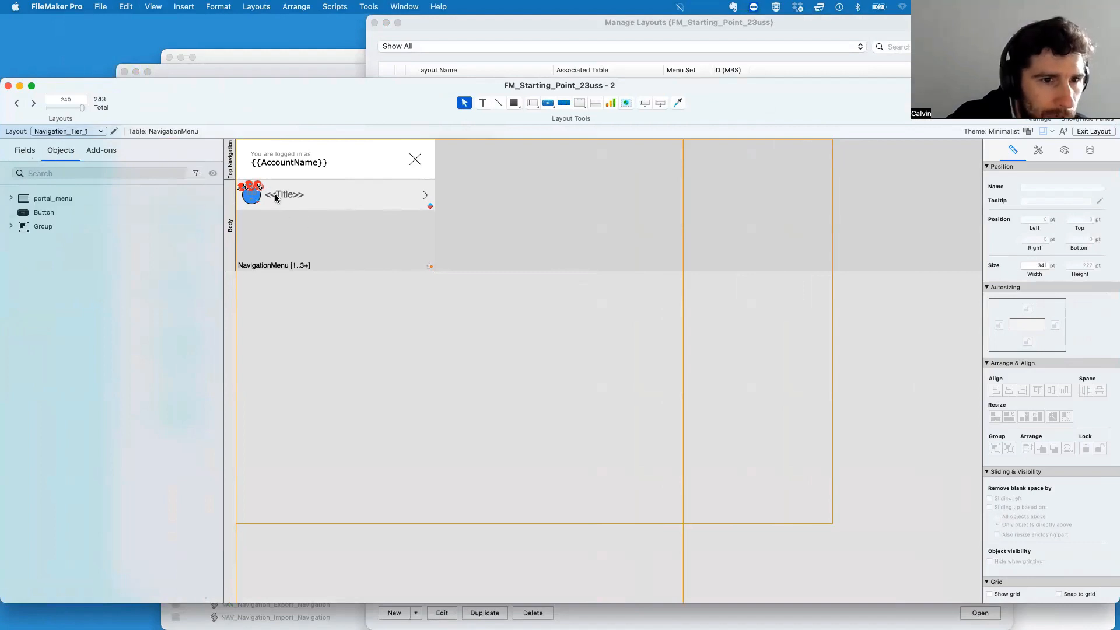
click(257, 186)
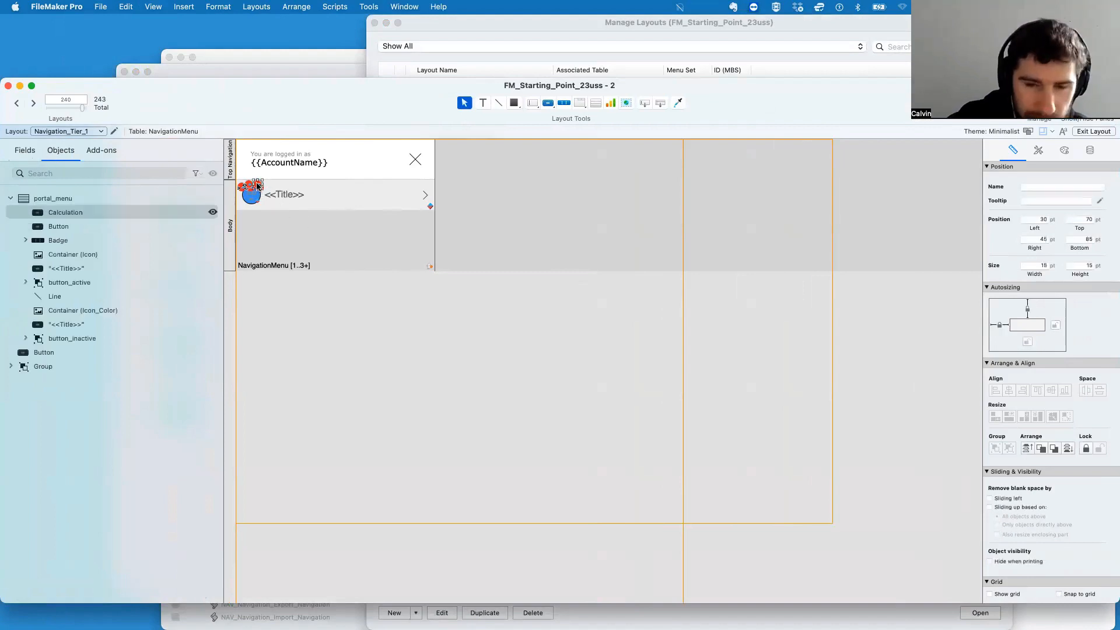
key(BackSpace)
scroll(247, 187, right, 2)
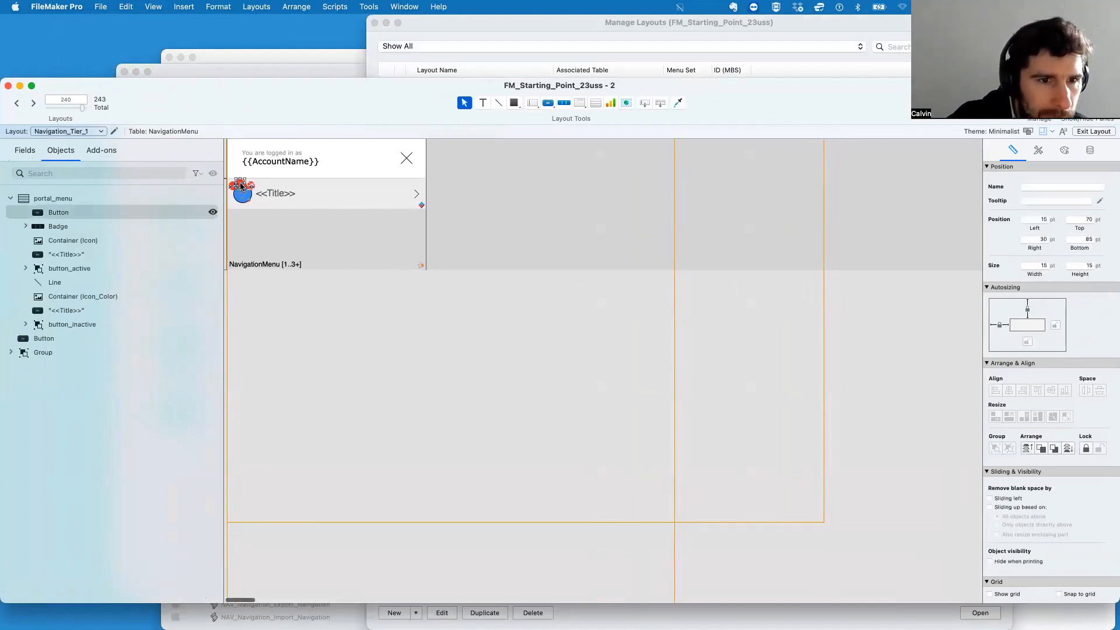
key(BackSpace)
key(super+b)
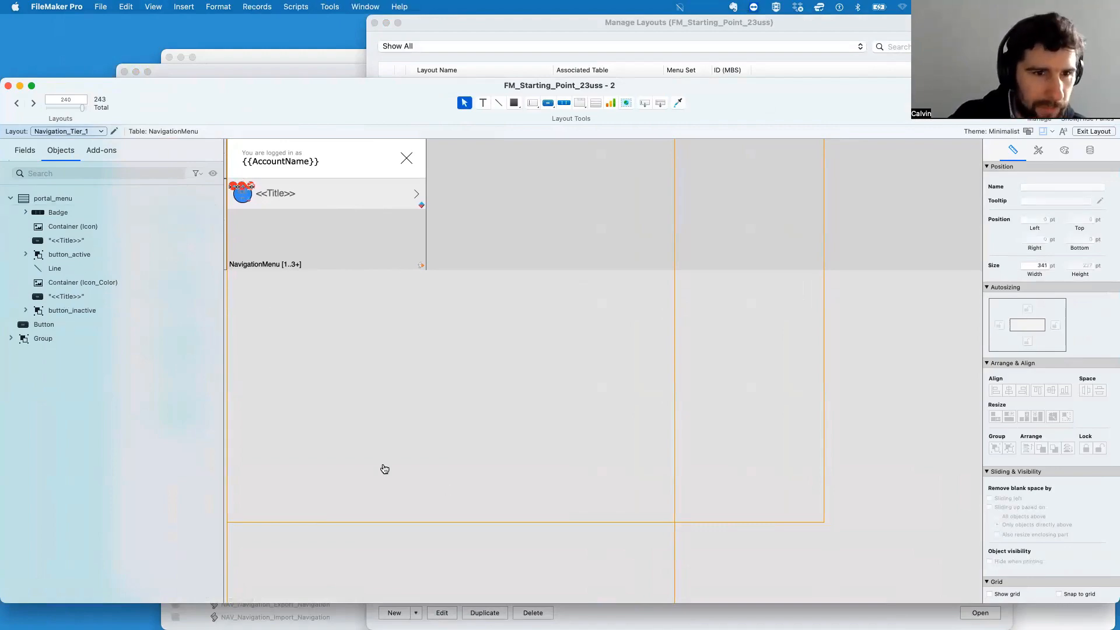
Step: Move the Navigation_Tier_1 window out of the way and reopen the navigation card on the Home layout
drag(229, 81, 740, 523)
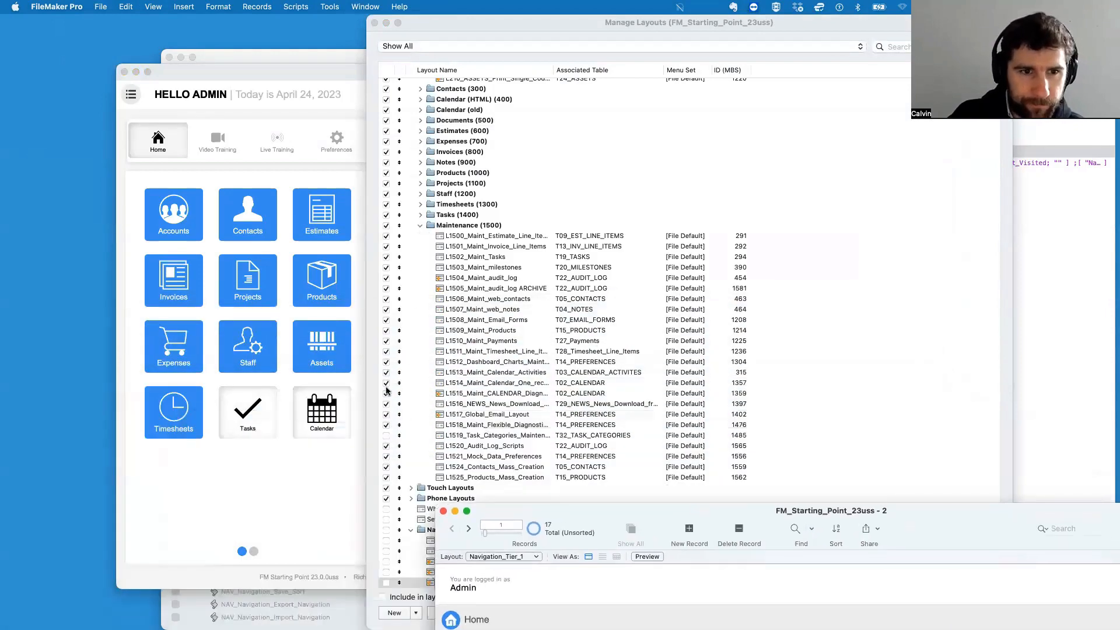
click(166, 128)
click(129, 97)
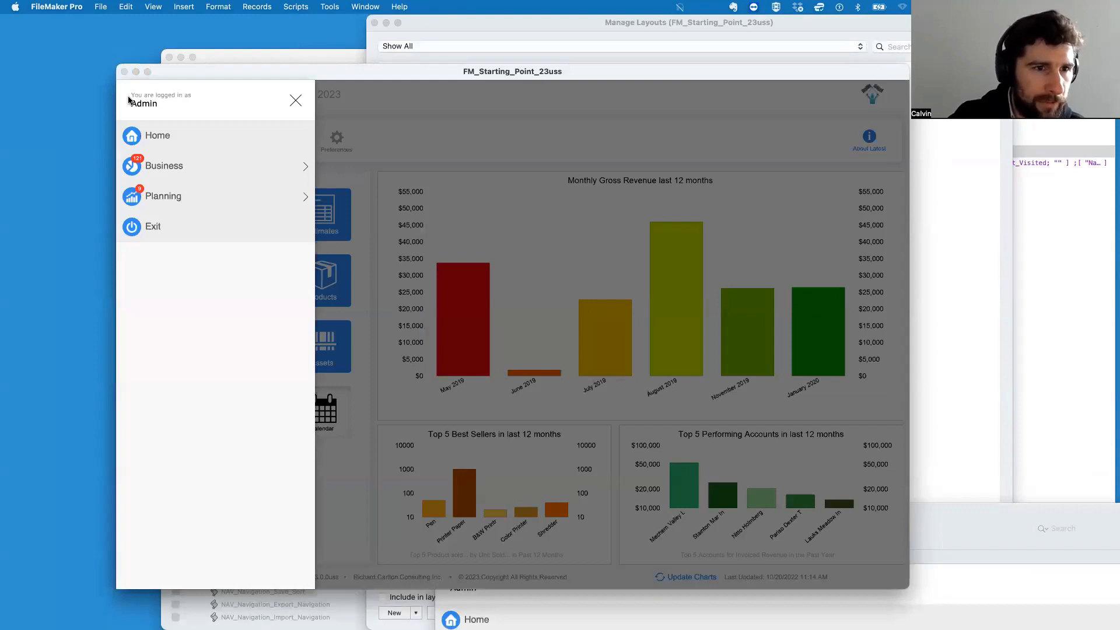
Step: Open FM_Starting_Point_23uss.fmp12 from its desktop folder and open the navigation card on the Home layout
key(F11)
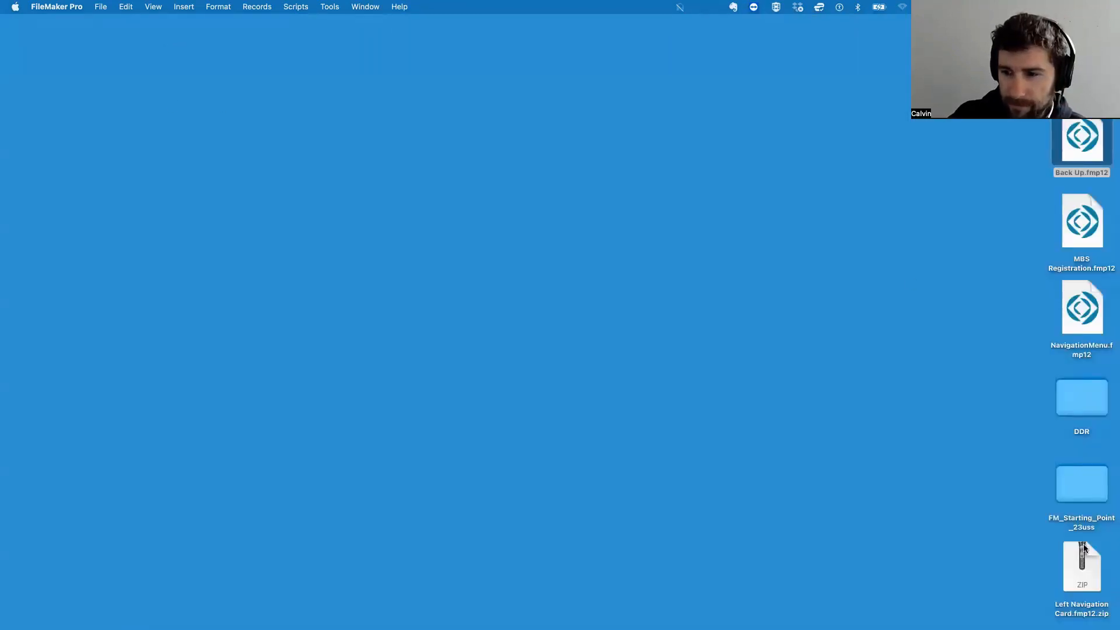
double_click(1076, 475)
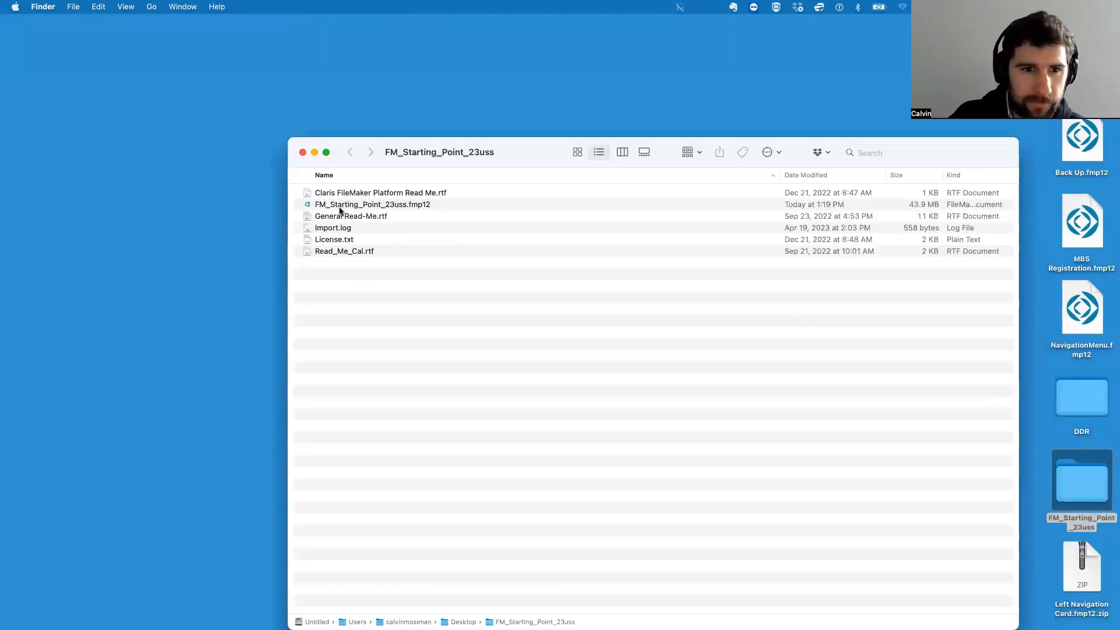
double_click(339, 207)
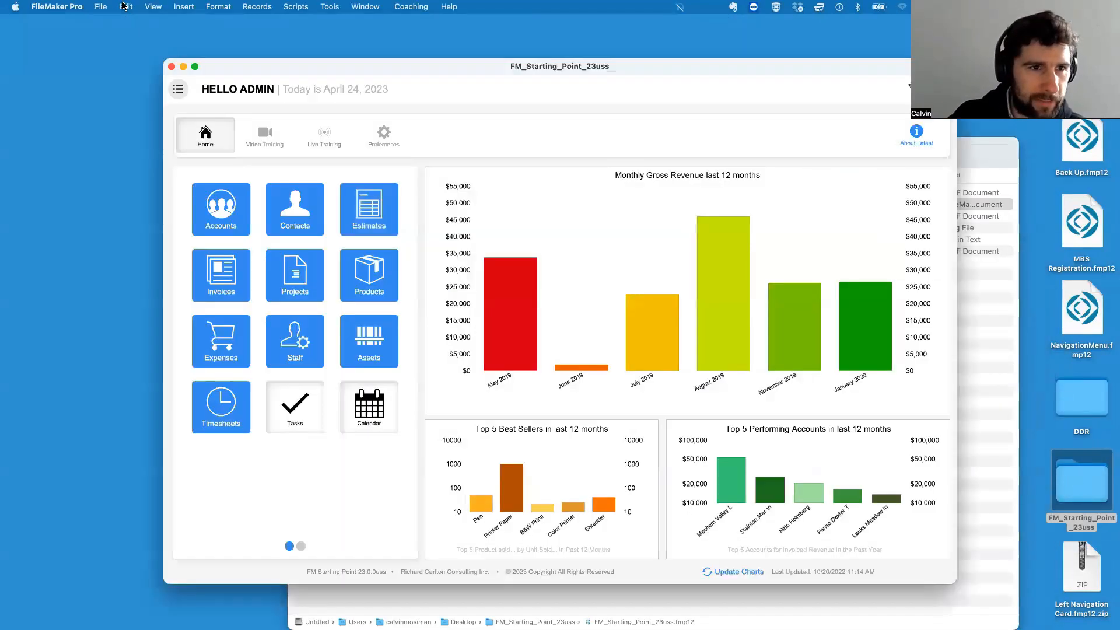
click(177, 88)
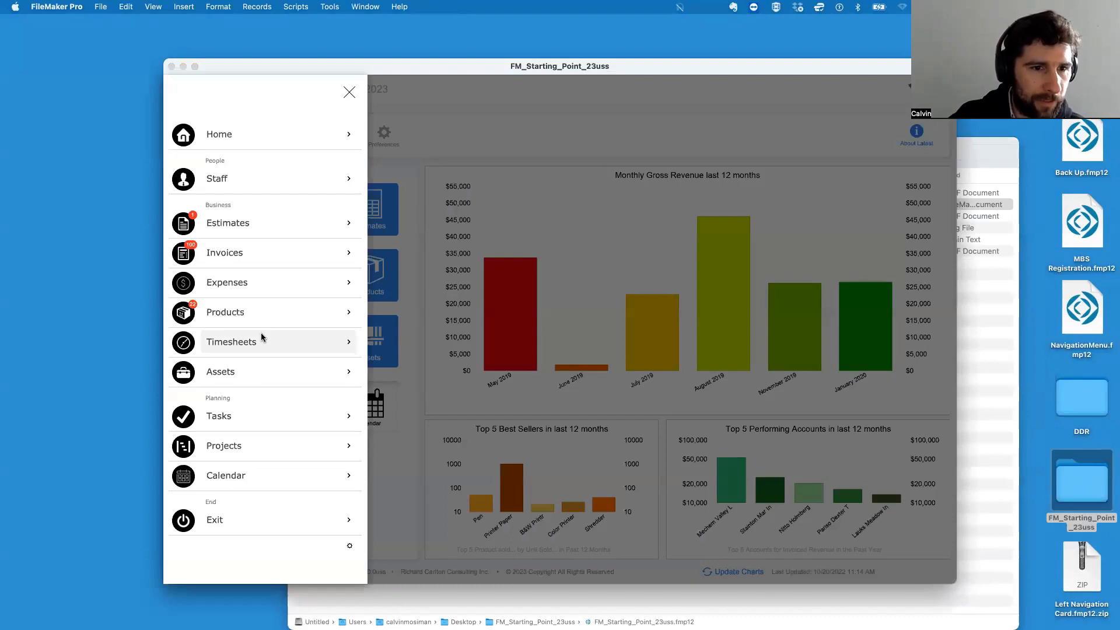
Step: Run the NAV_Navigation_Setup | OnFirstWindowOpen script and reopen the navigation card on the Home layout in its two-tier style
click(348, 91)
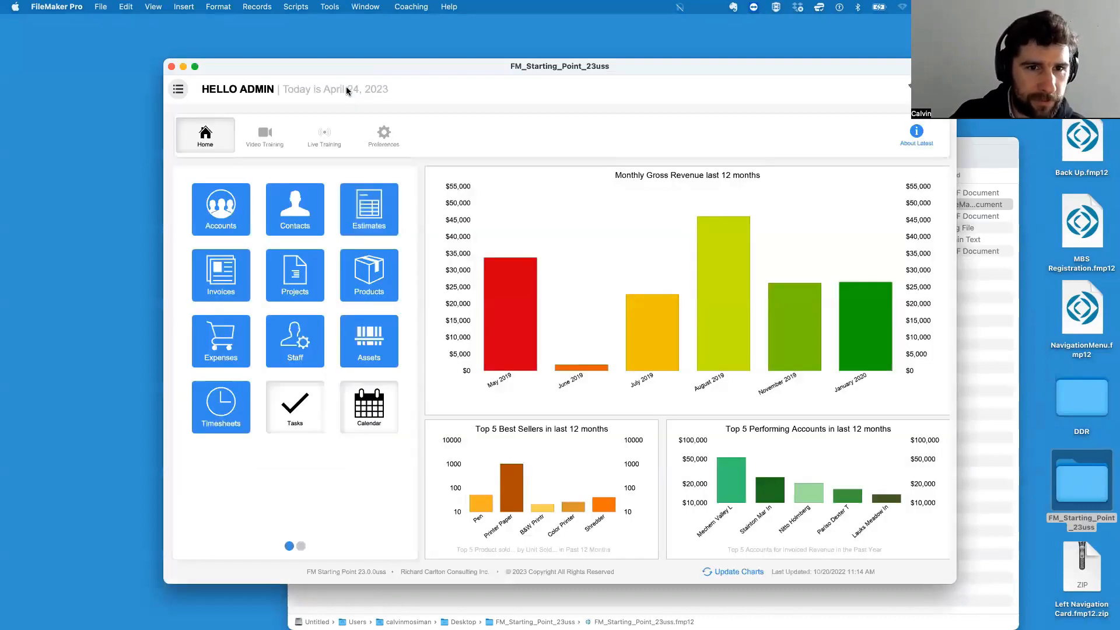
key(super+shift+s)
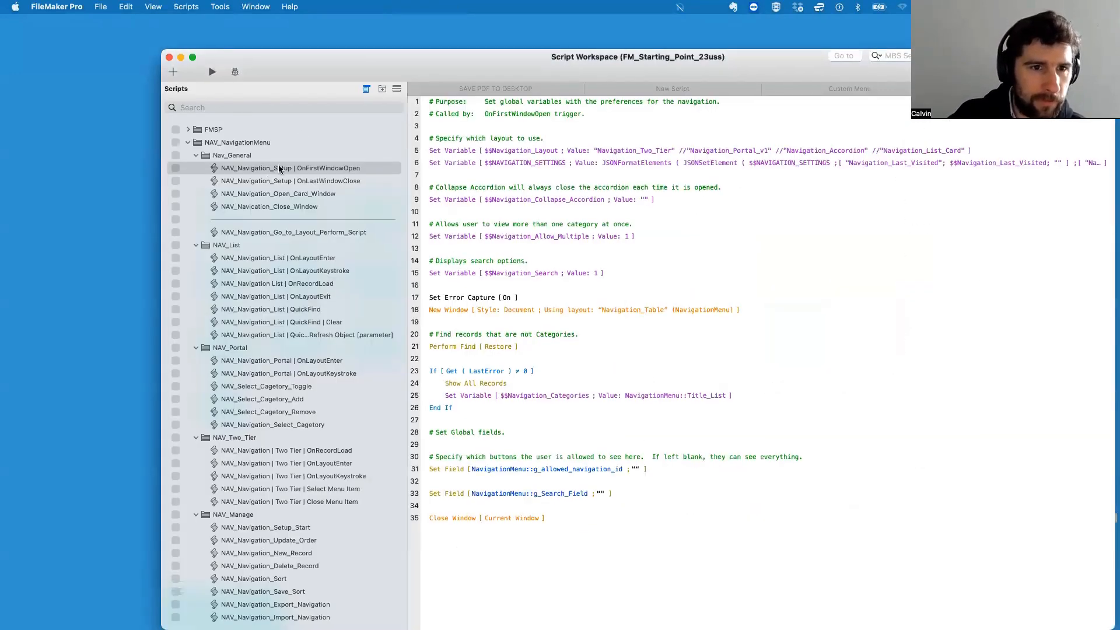
click(206, 74)
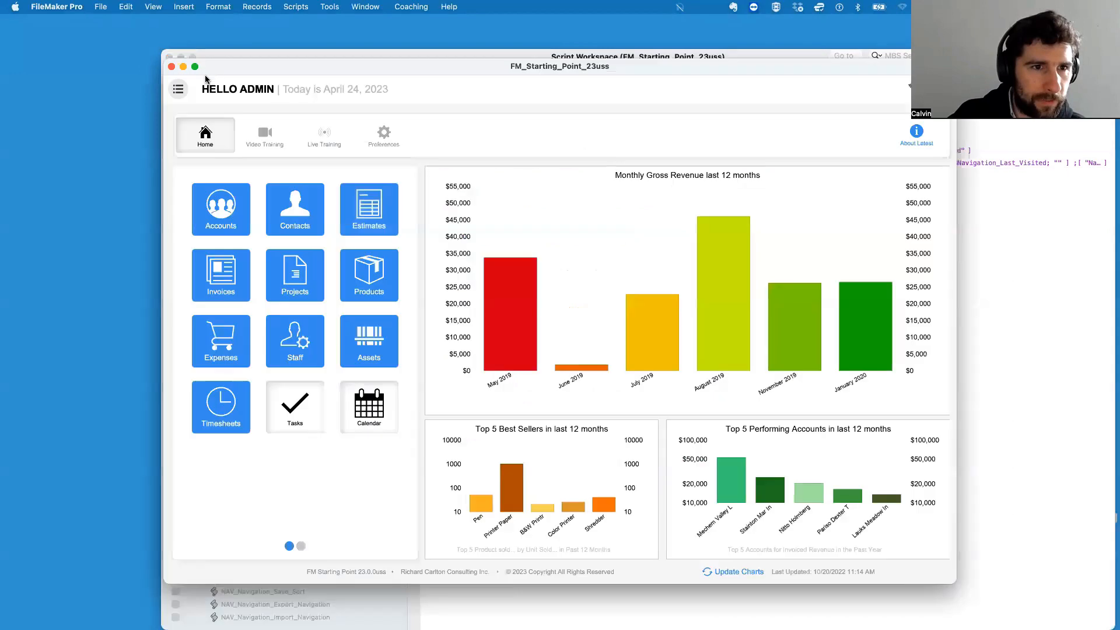
click(179, 93)
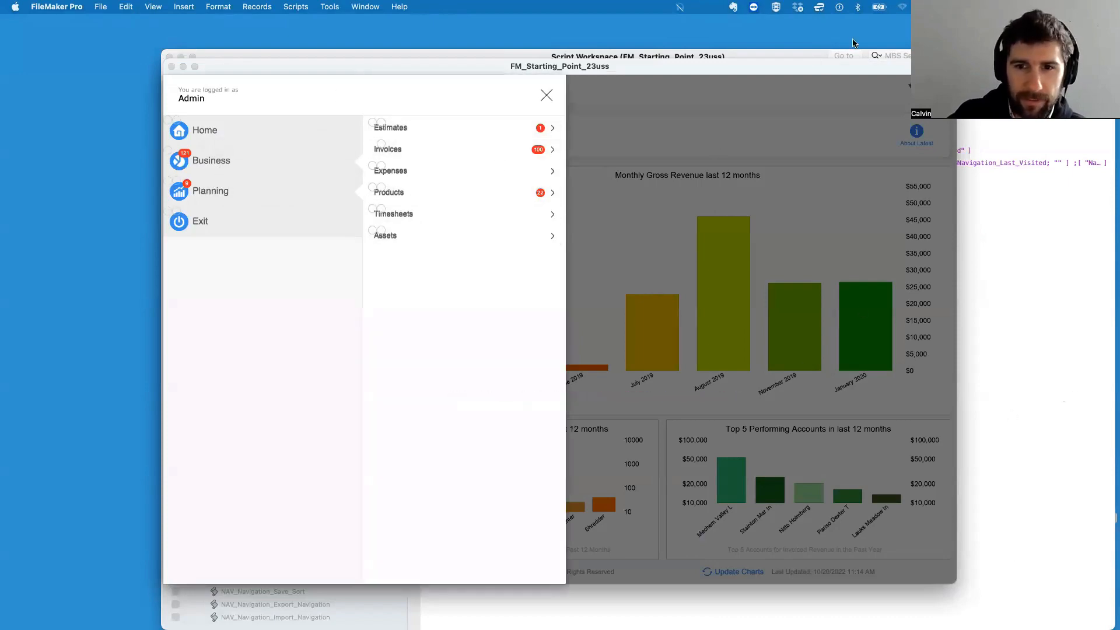
Step: Close the navigation card, open the Navigation_Tier_2 layout in its own window through layout management and switch it to Layout mode
drag(828, 71, 698, 291)
drag(472, 286, 571, 108)
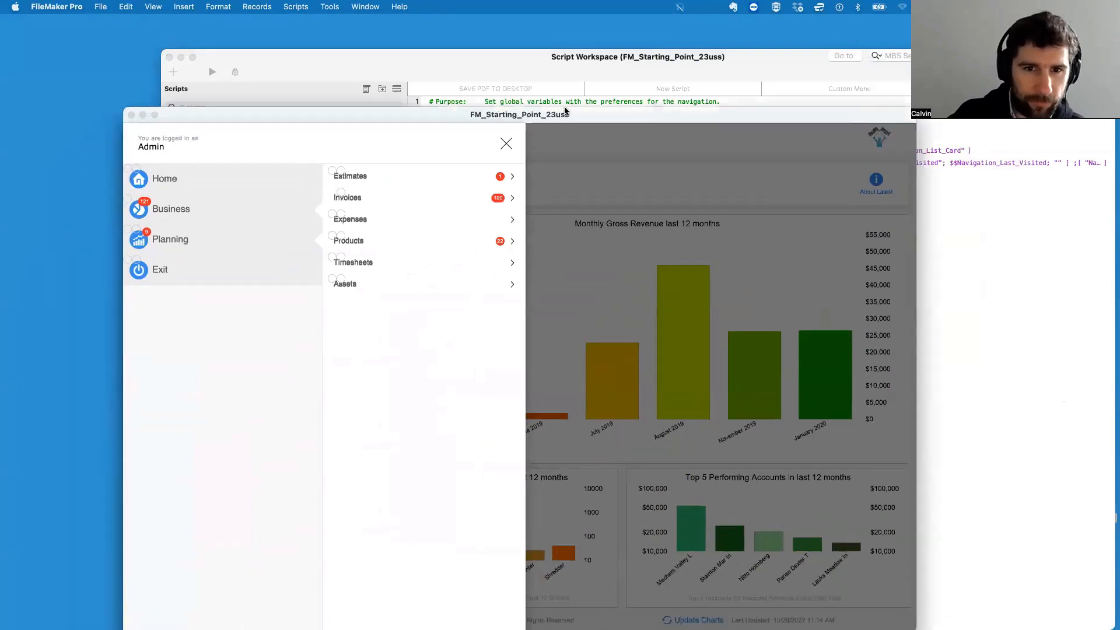
click(517, 134)
key(super+shift+l)
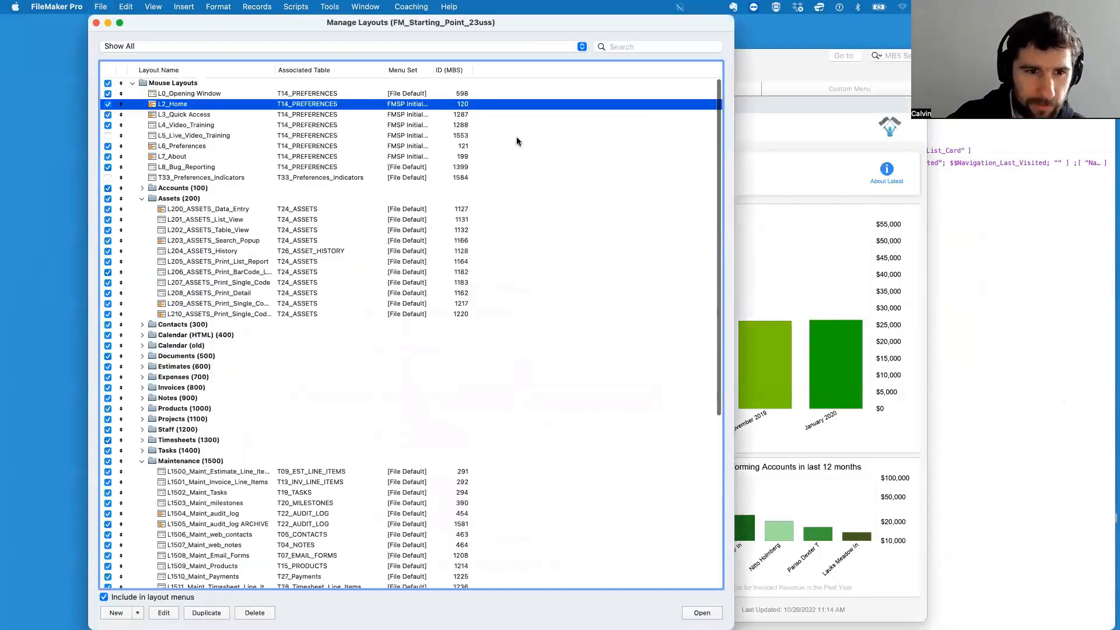
key(Left)
key(Left)
click(216, 187)
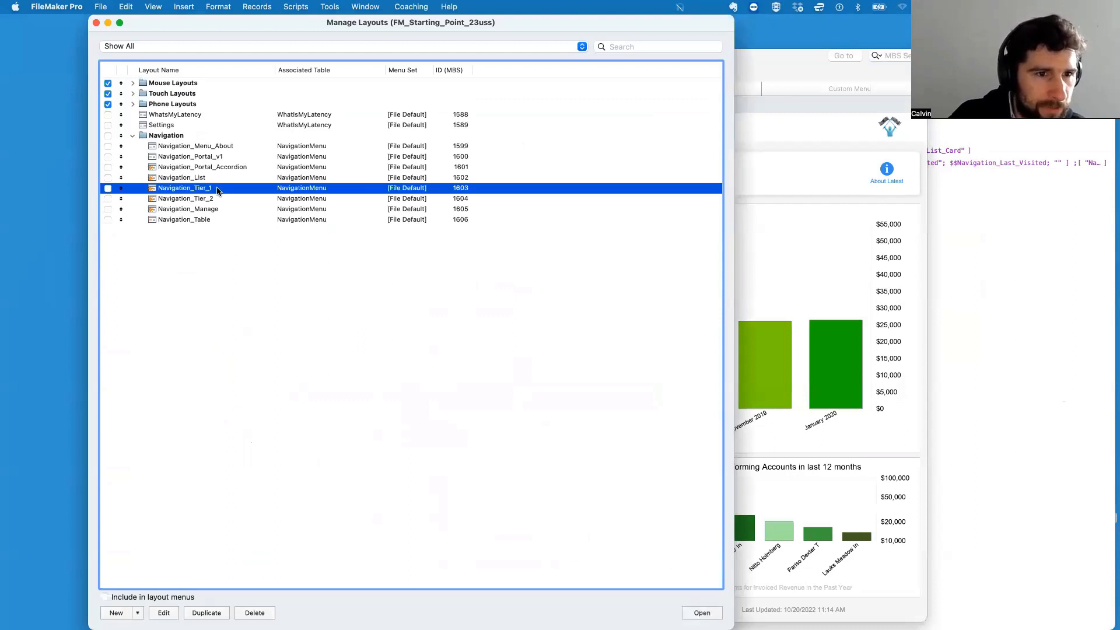
click(327, 198)
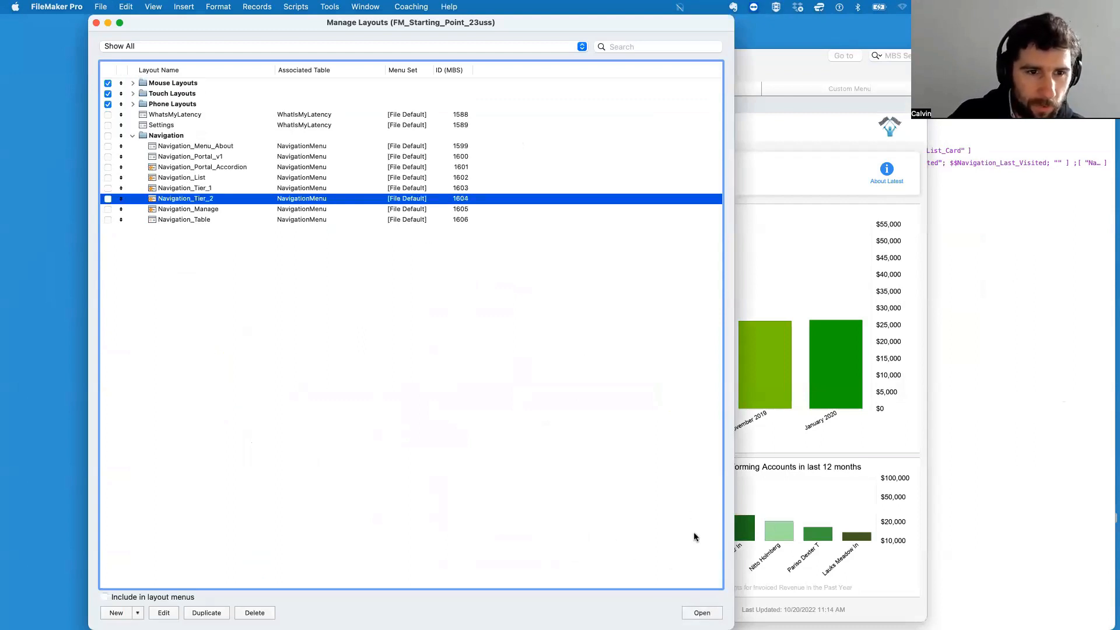
click(700, 612)
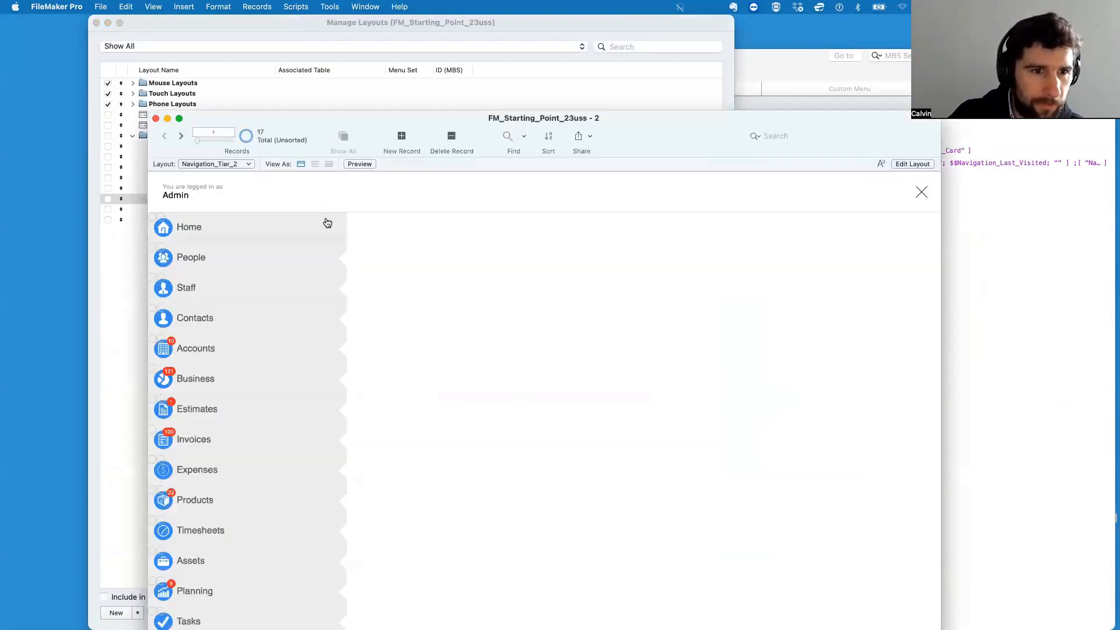
key(super+l)
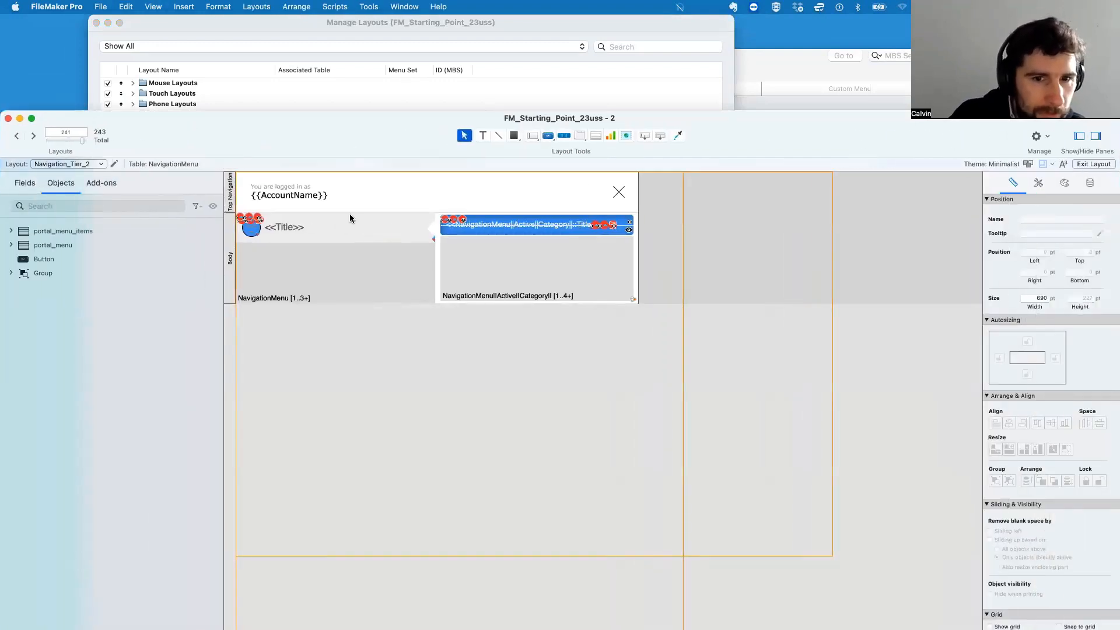
Step: Delete the extra Calculation and two Button badge objects from portal_menu on Navigation_Tier_2, keeping the Badge object, and return to Browse mode
click(239, 219)
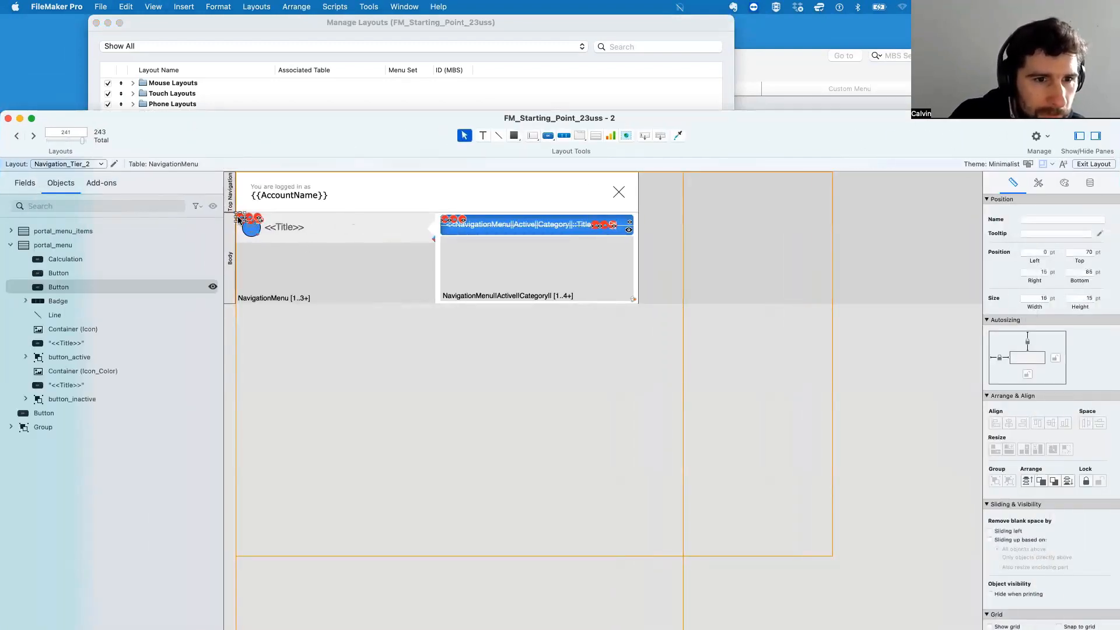
drag(239, 219, 249, 219)
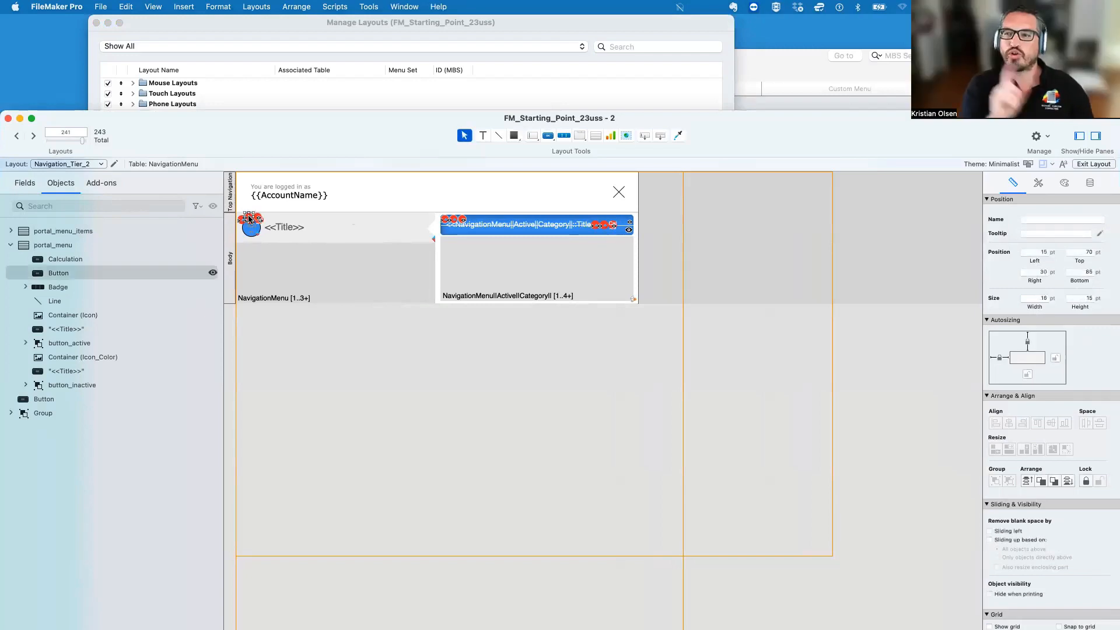
key(Delete)
click(257, 218)
key(Delete)
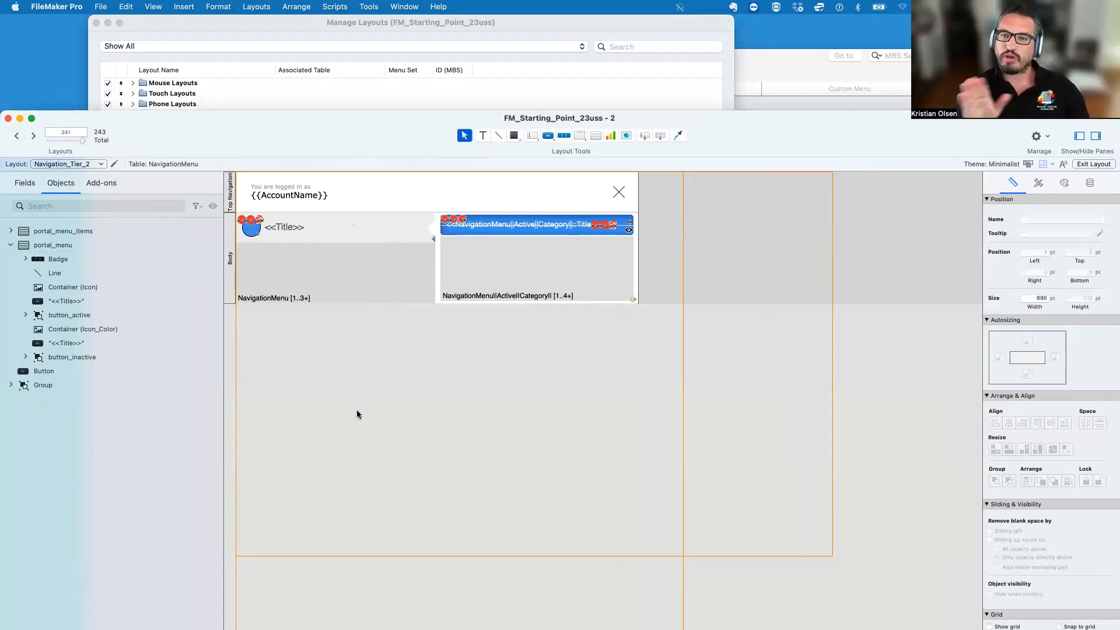
key(super+b)
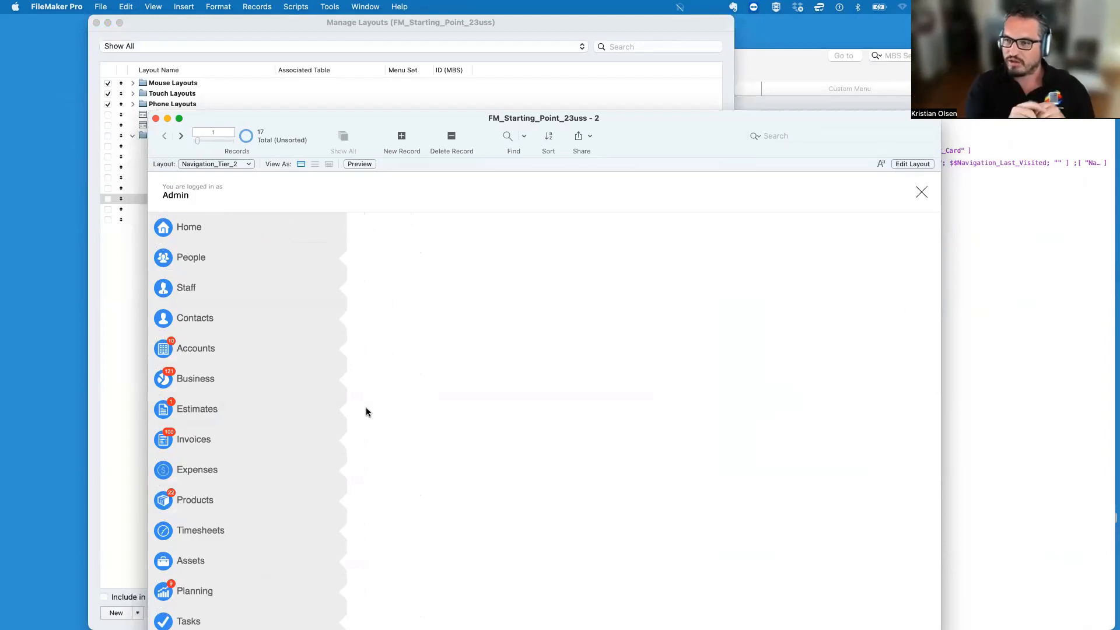
Step: Fit the Navigation_Tier_2 window to its layout, move it aside and enlarge it to show more menu rows
double_click(239, 116)
drag(215, 121, 143, 87)
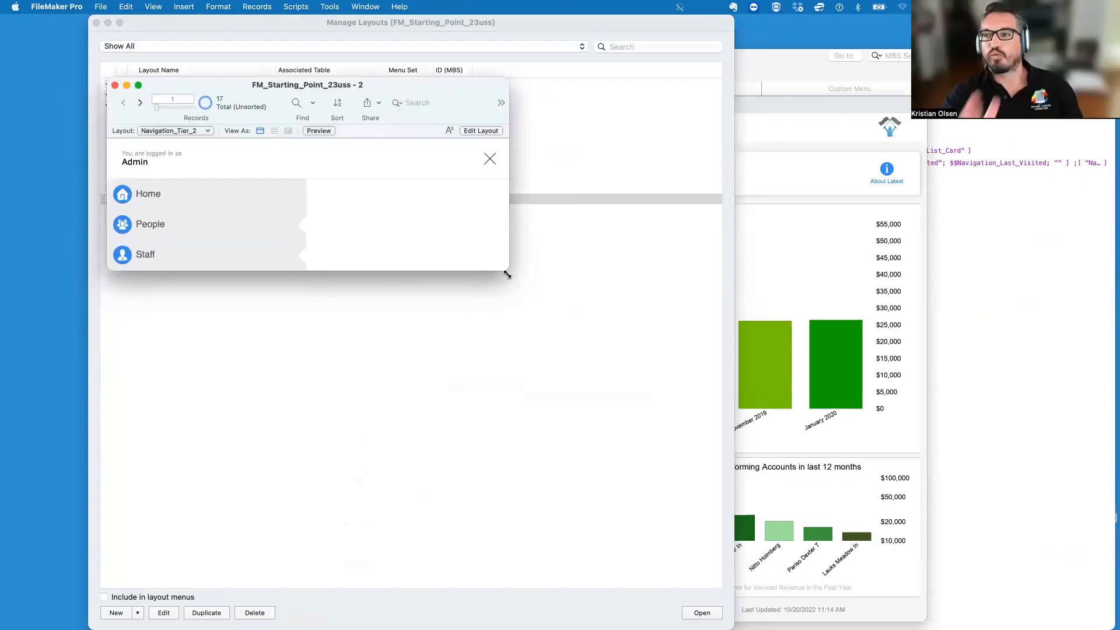
drag(504, 268, 556, 511)
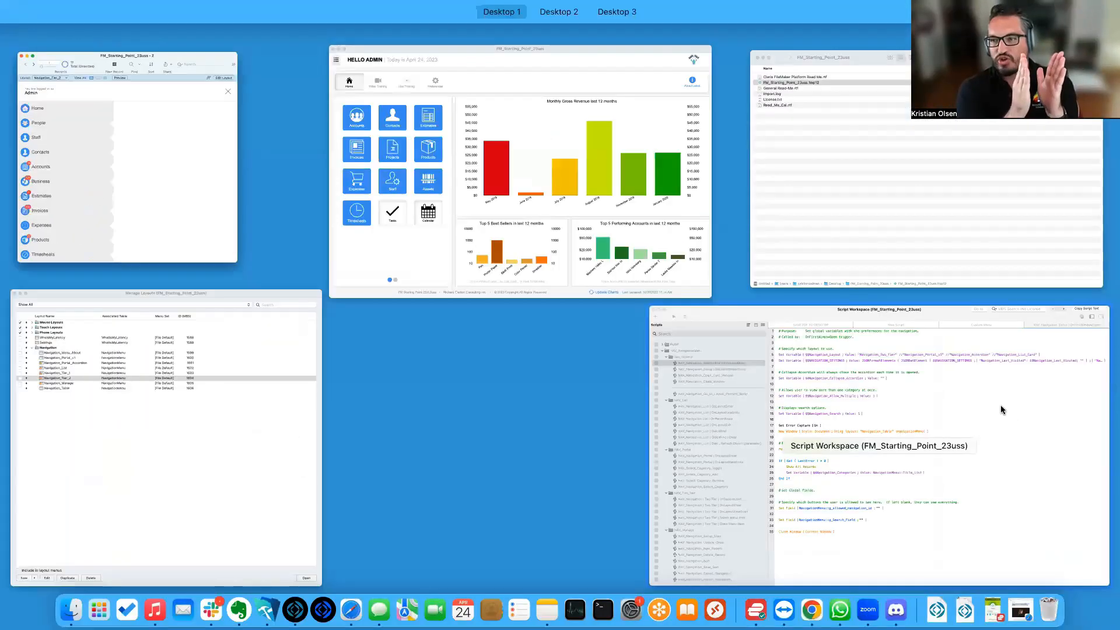
Step: Open NavigationMenu.fmp12 from the desktop and view its demo navigation card, then close the card
click(1011, 408)
key(F11)
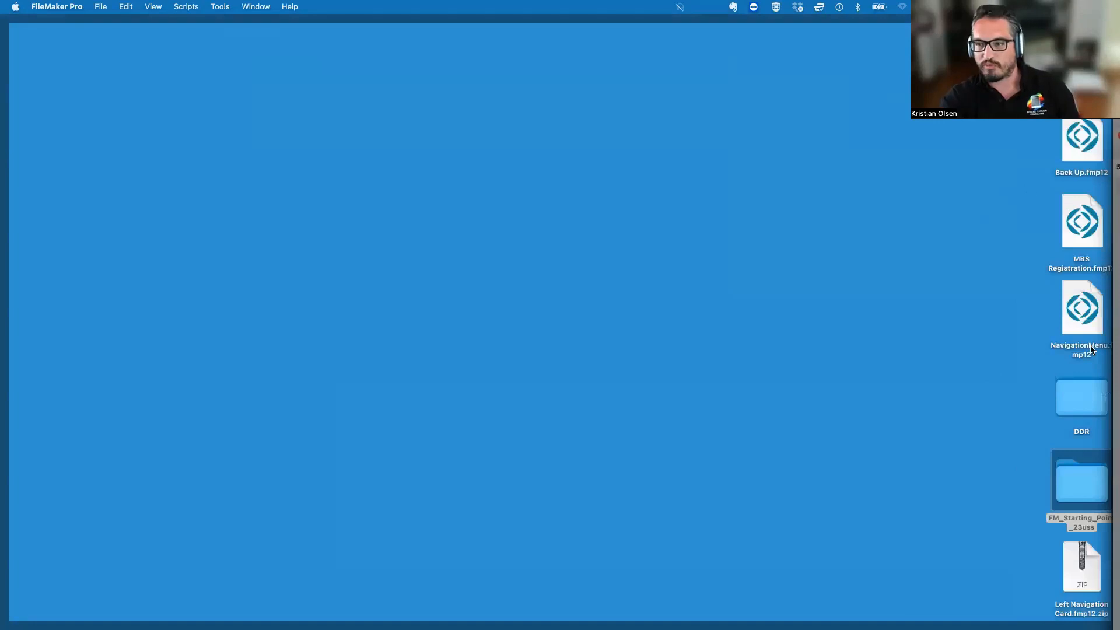
double_click(1093, 312)
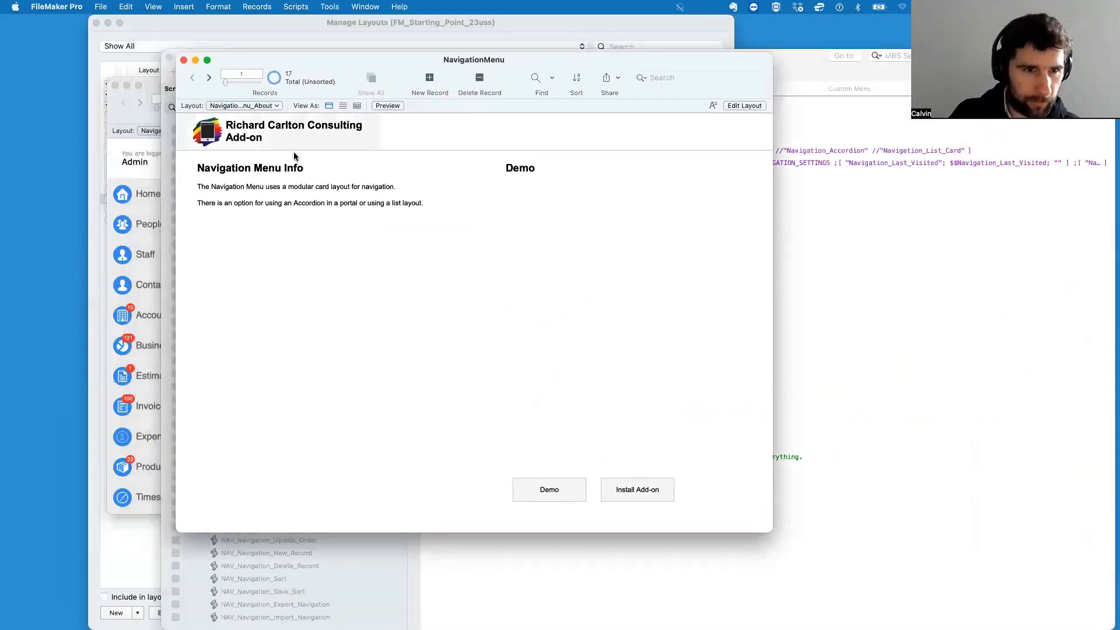
click(545, 490)
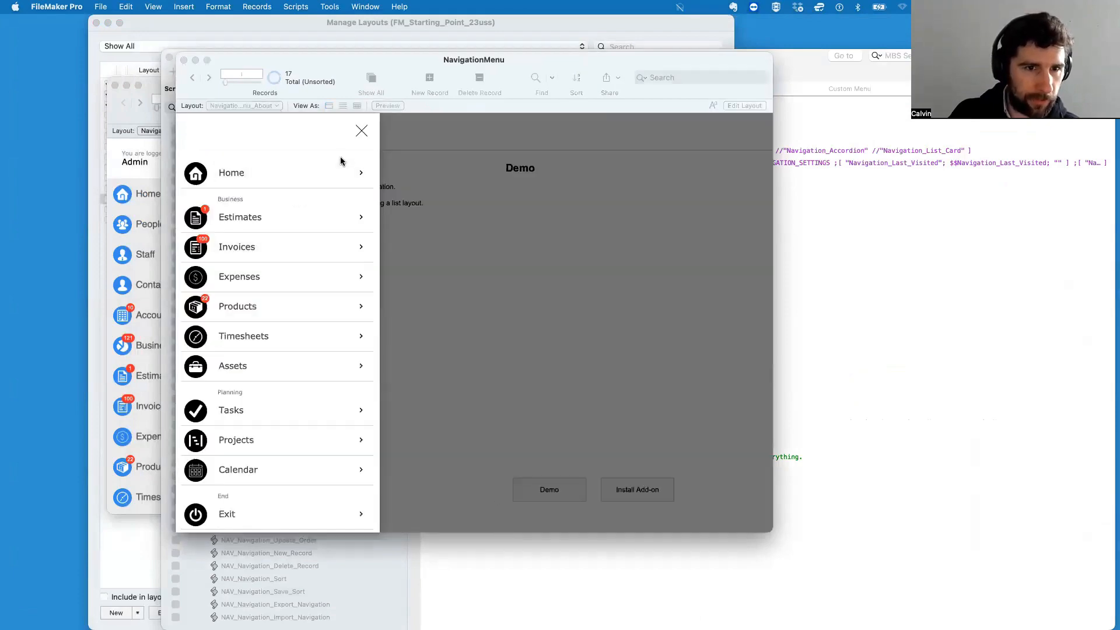
click(363, 133)
Step: In NAV_Navigation_Setup | OnFirstWindowOpen, set $$Navigation_Layout to "Navigation_Two_Tier", comment out "Navigation_List_Card", and run the script
key(super+shift+s)
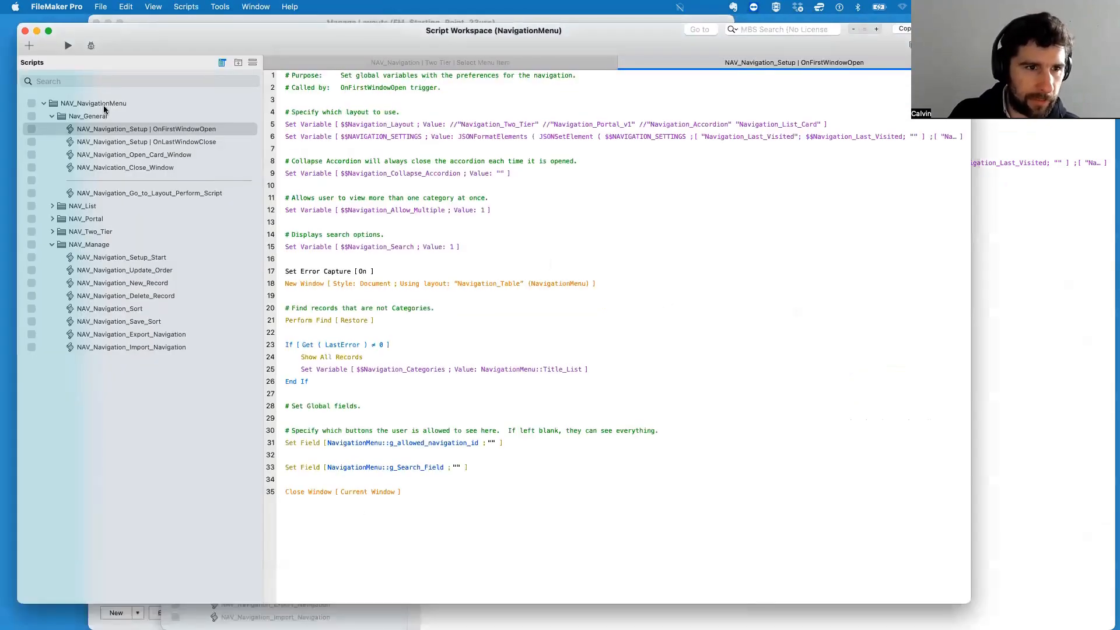
double_click(367, 125)
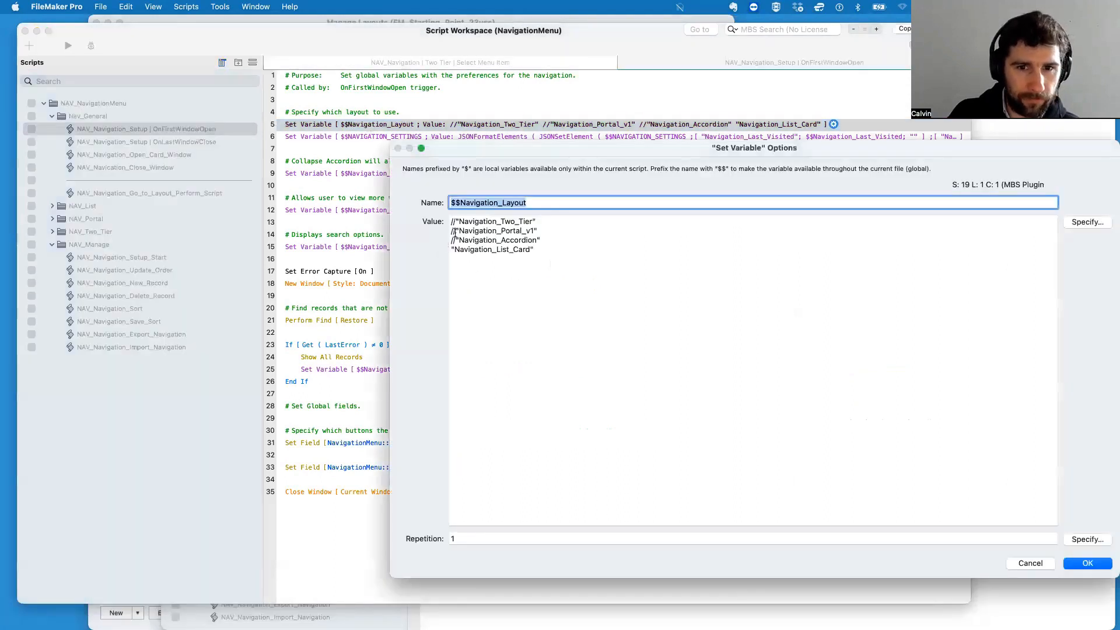
click(456, 221)
key(BackSpace)
key(BackSpace)
click(451, 239)
text(//)
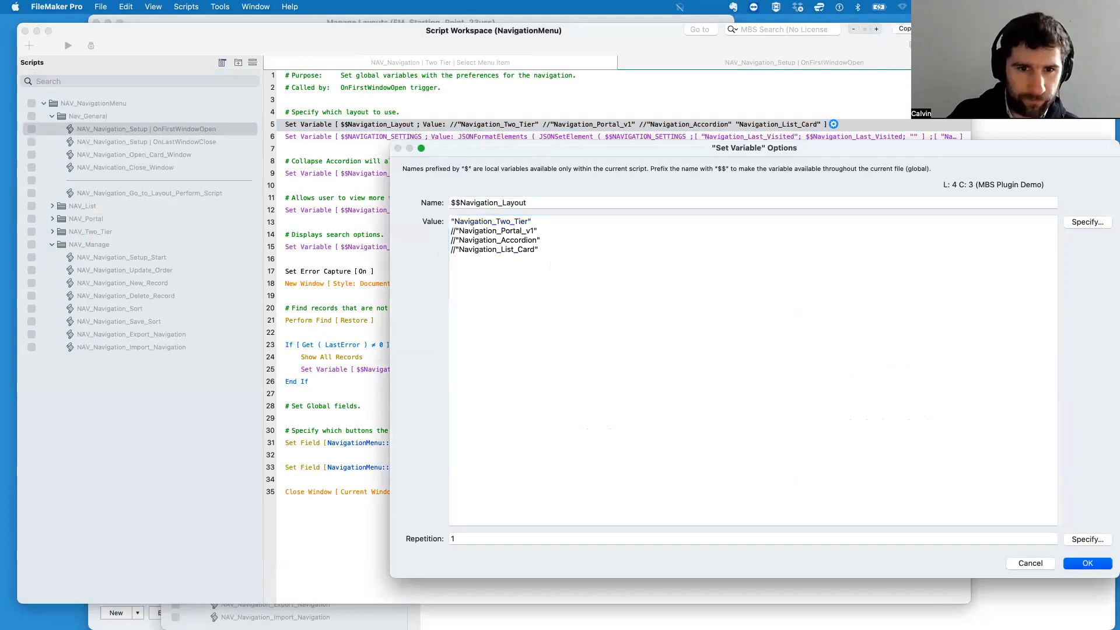
key(KP_Enter)
click(67, 46)
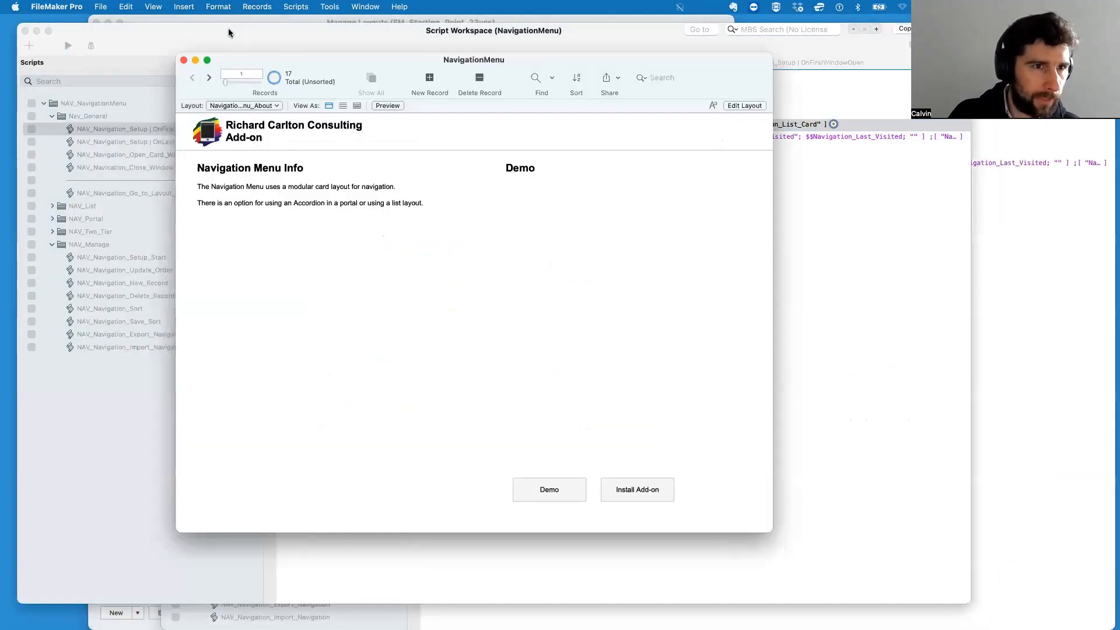
Step: Open the demo navigation card in NavigationMenu, move the highlight up and down through its menu items with the keyboard, and close the card
click(552, 492)
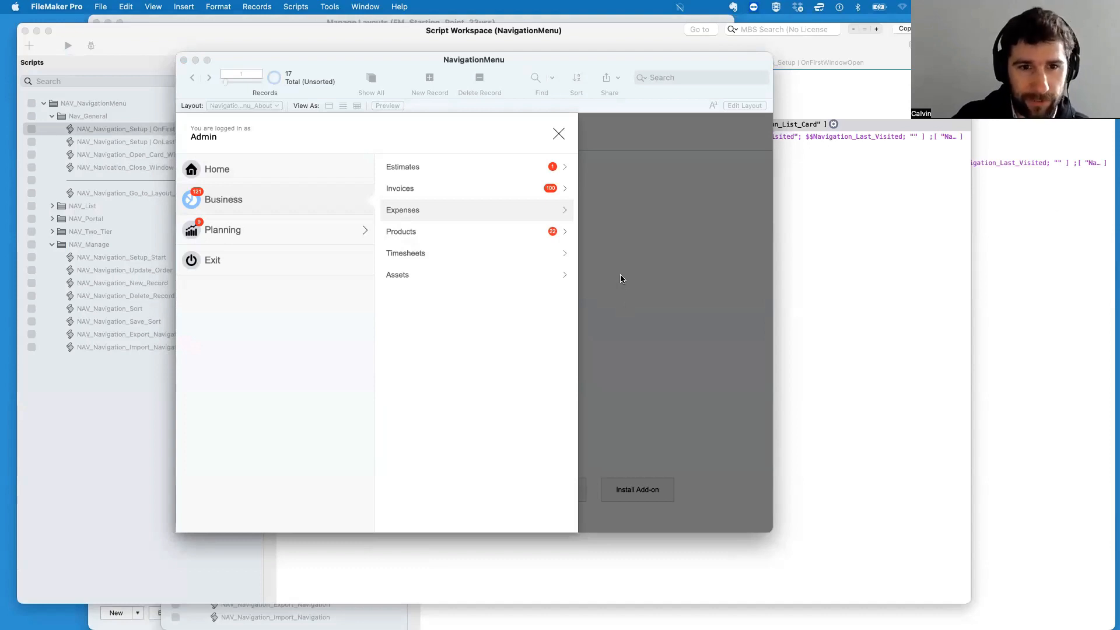
key(Down)
key(Down)
key(Down)
key(Up)
key(Up)
key(Up)
key(Up)
key(Up)
key(Down)
key(Down)
key(Down)
key(Up)
key(Up)
key(Up)
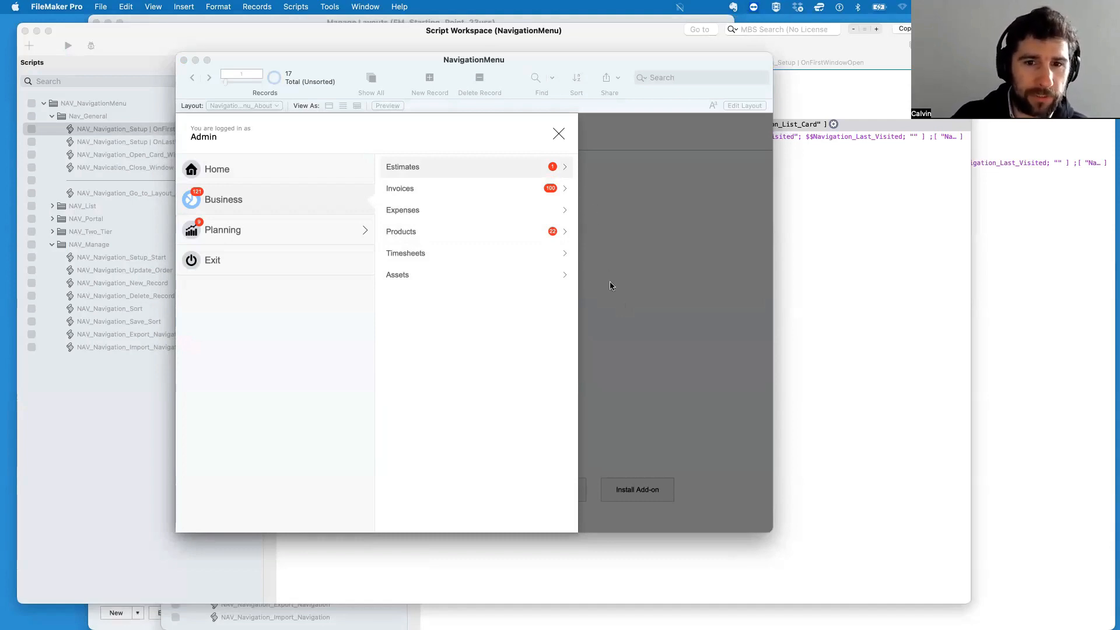
key(Down)
key(Escape)
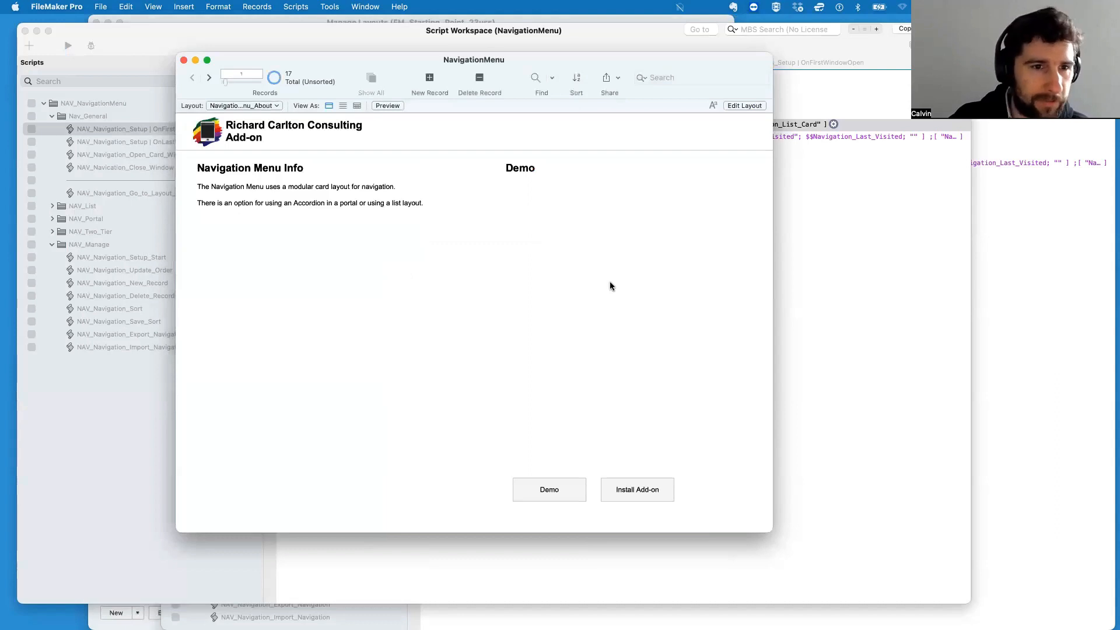
Step: Reopen the demo card and test keyboard navigation through the Business submenu around the Invoices item, then close the card
click(554, 491)
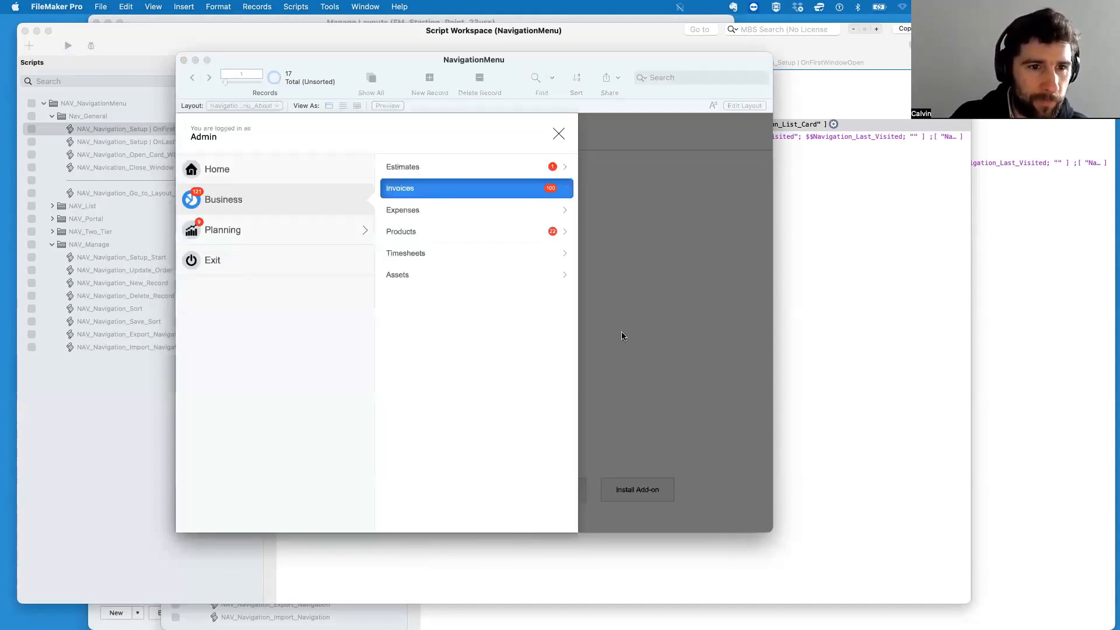
key(Down)
key(Up)
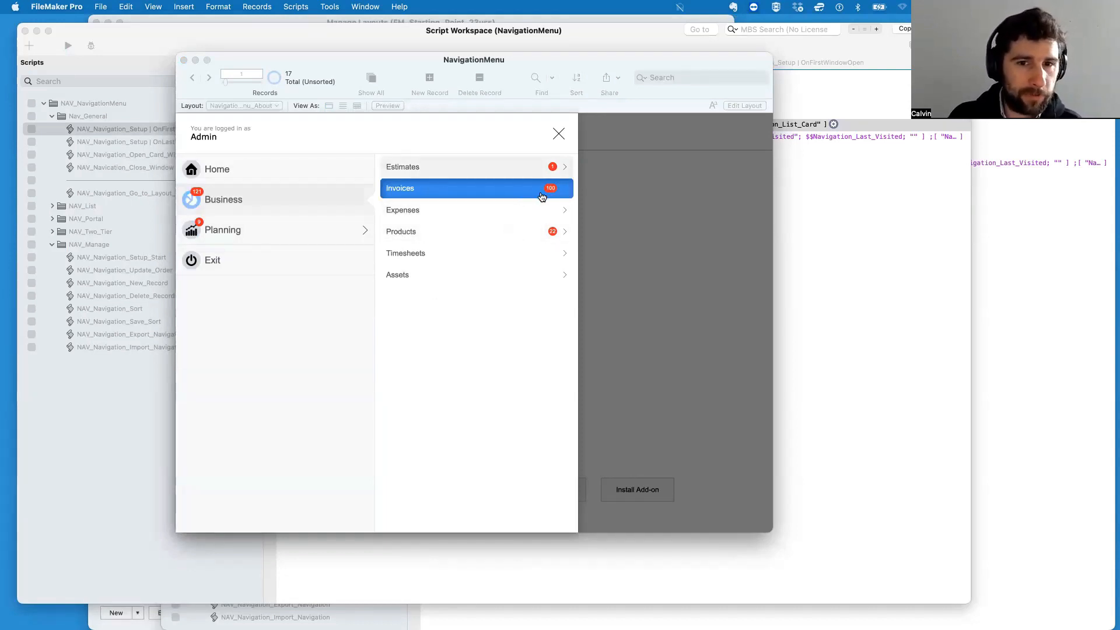
key(Down)
key(Down)
key(Down)
key(Down)
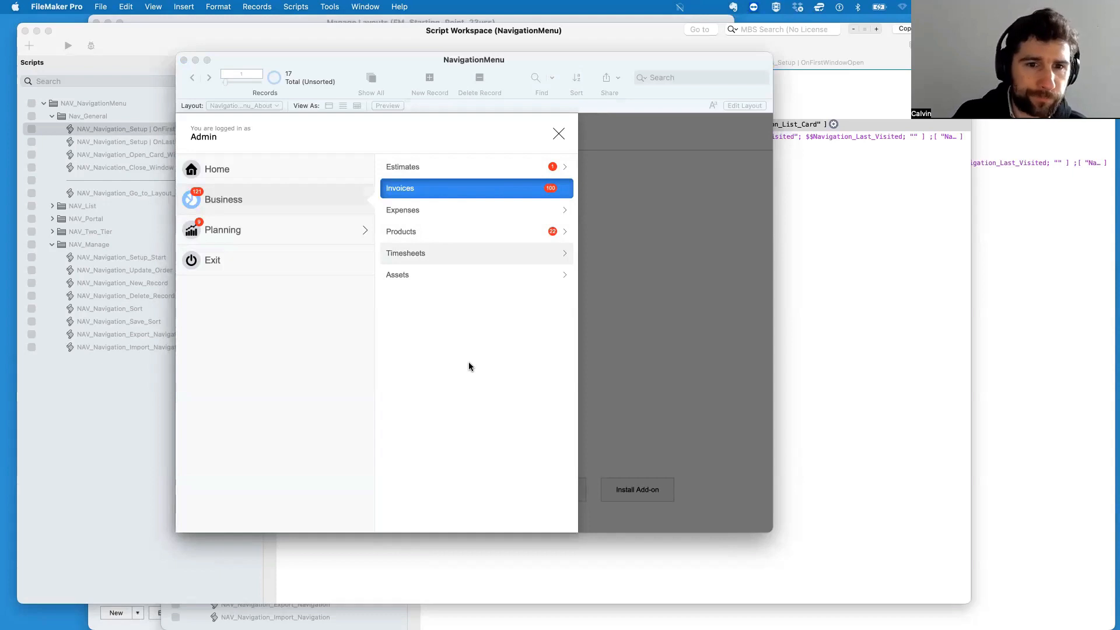
key(Up)
key(Up)
key(Down)
key(Down)
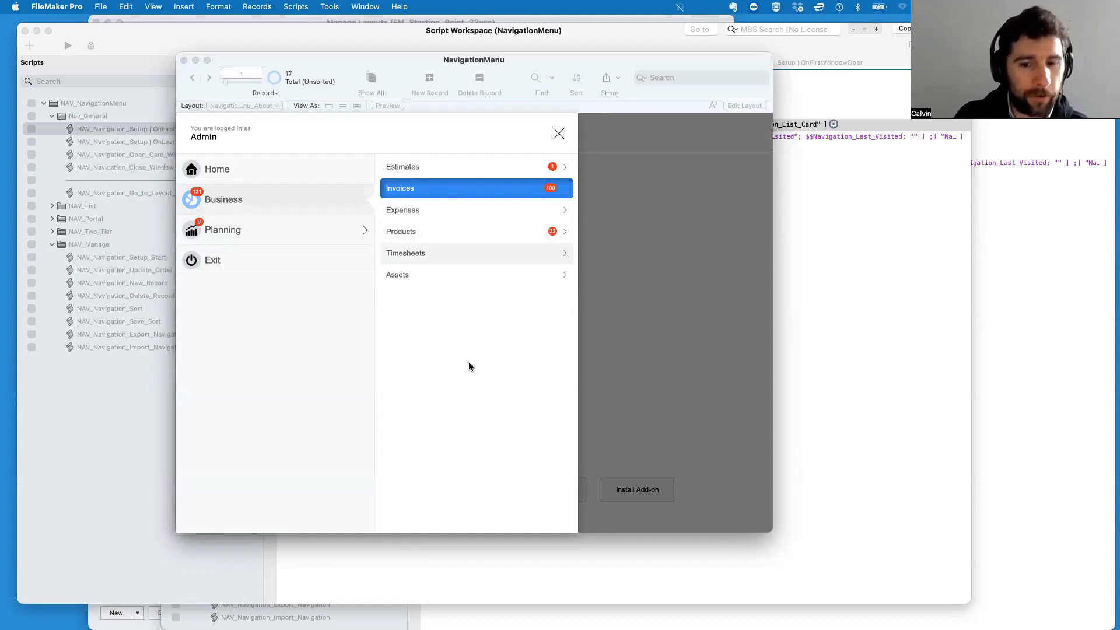
key(Escape)
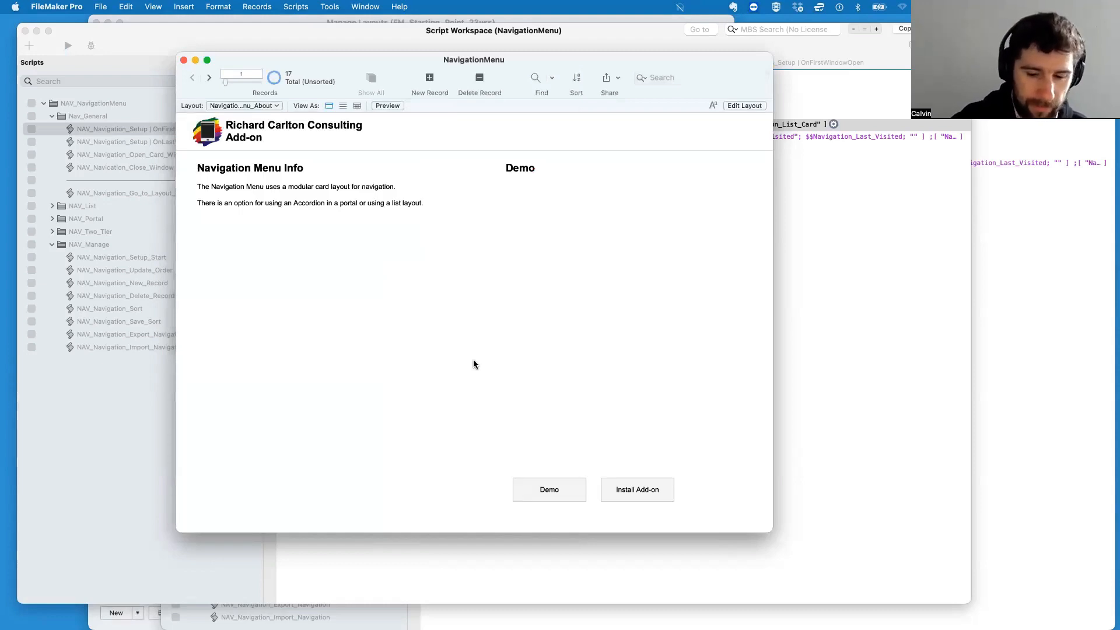
Step: Open the Navigation_Manage layout of NavigationMenu in its own window, enlarge it to show all columns and hide the status toolbar
key(super+shift+l)
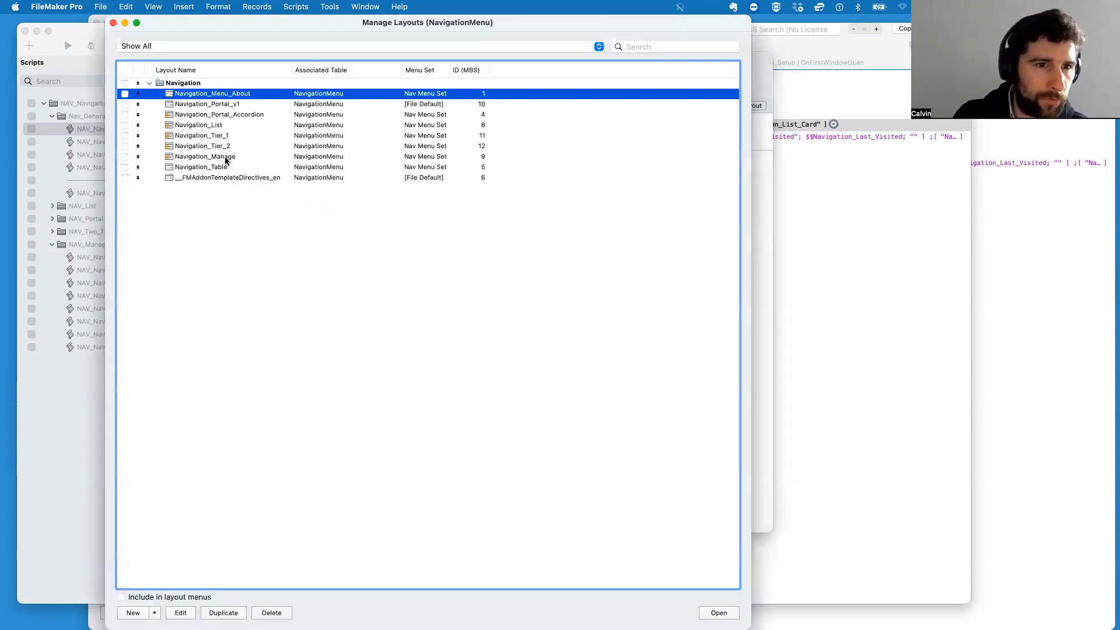
click(295, 156)
click(718, 612)
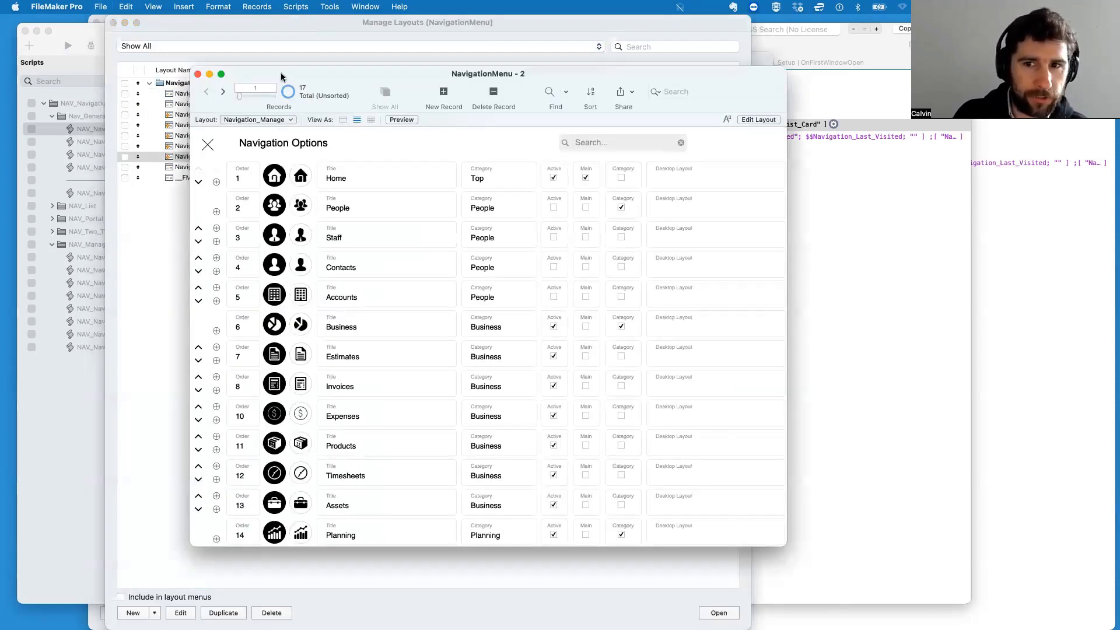
double_click(268, 70)
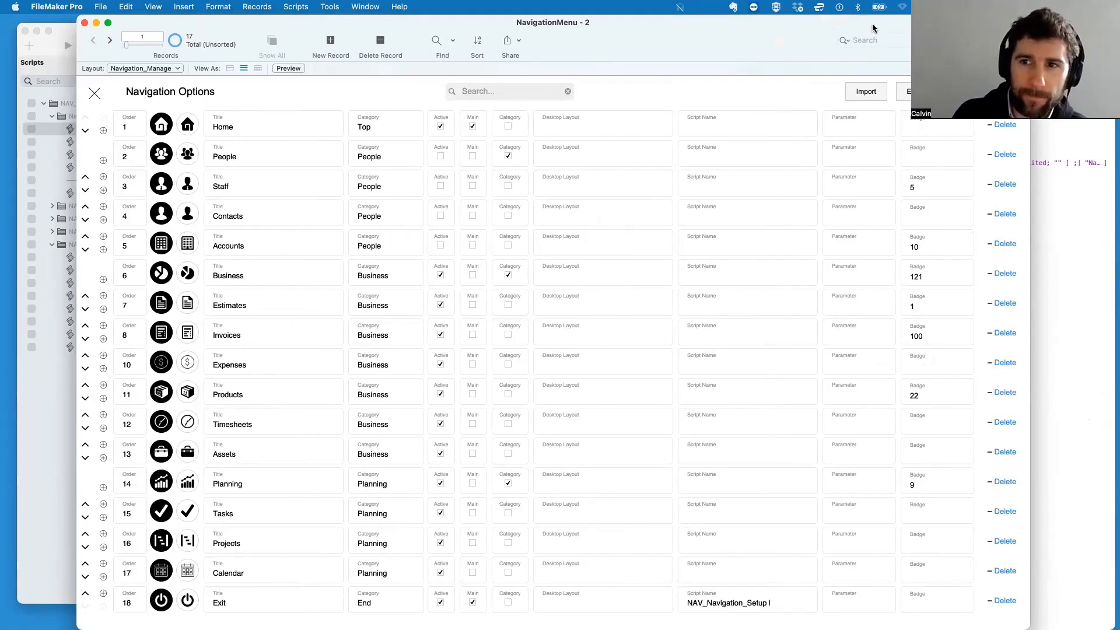
key(alt+super+s)
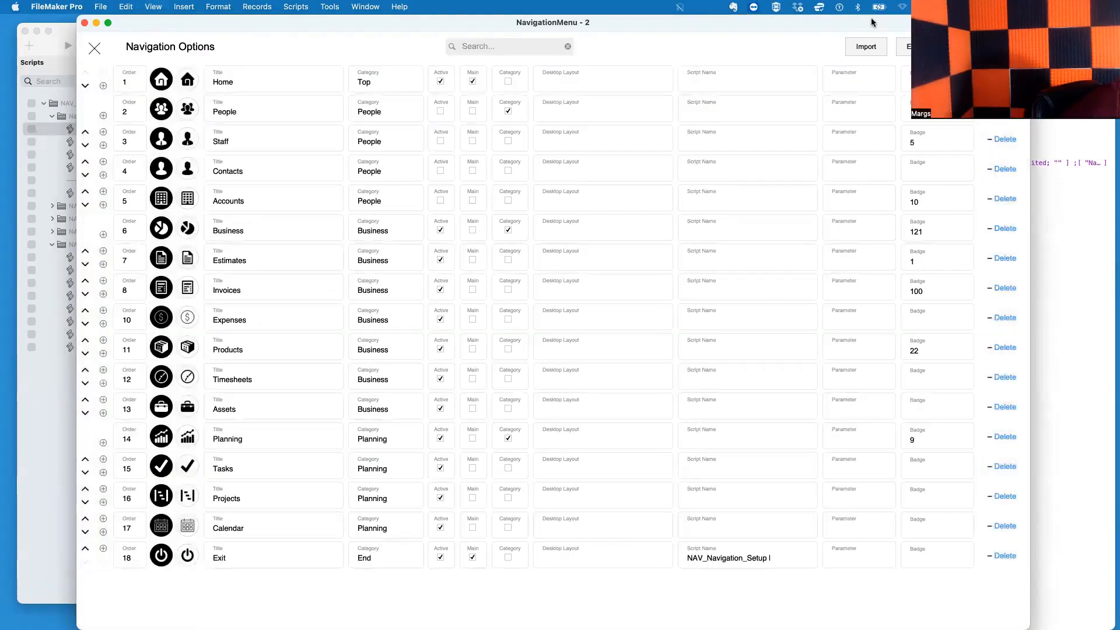
Step: Move the Staff item down two places in the People category so it follows Accounts
drag(871, 24, 876, 22)
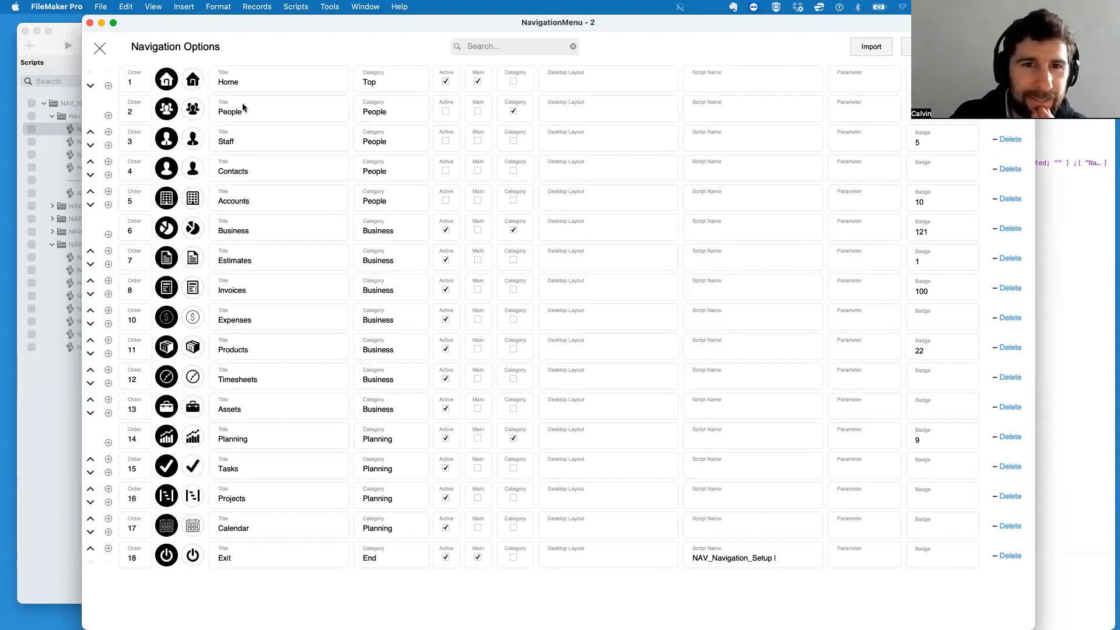
mouse_move(194, 16)
mouse_down()
mouse_move(194, 78)
mouse_move(200, 14)
mouse_up()
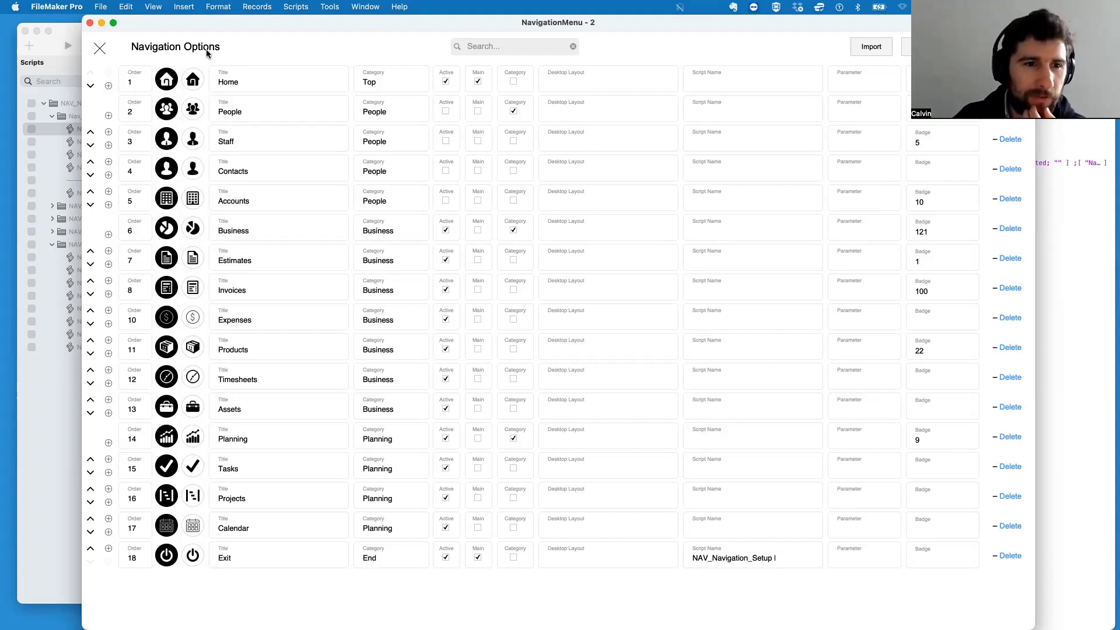
click(140, 144)
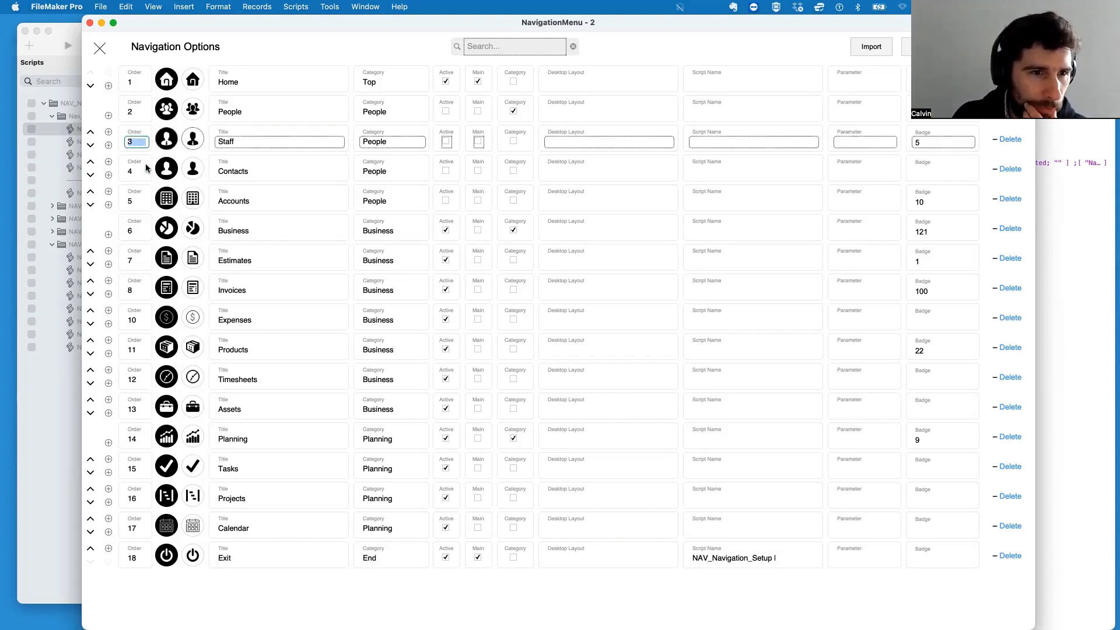
click(119, 154)
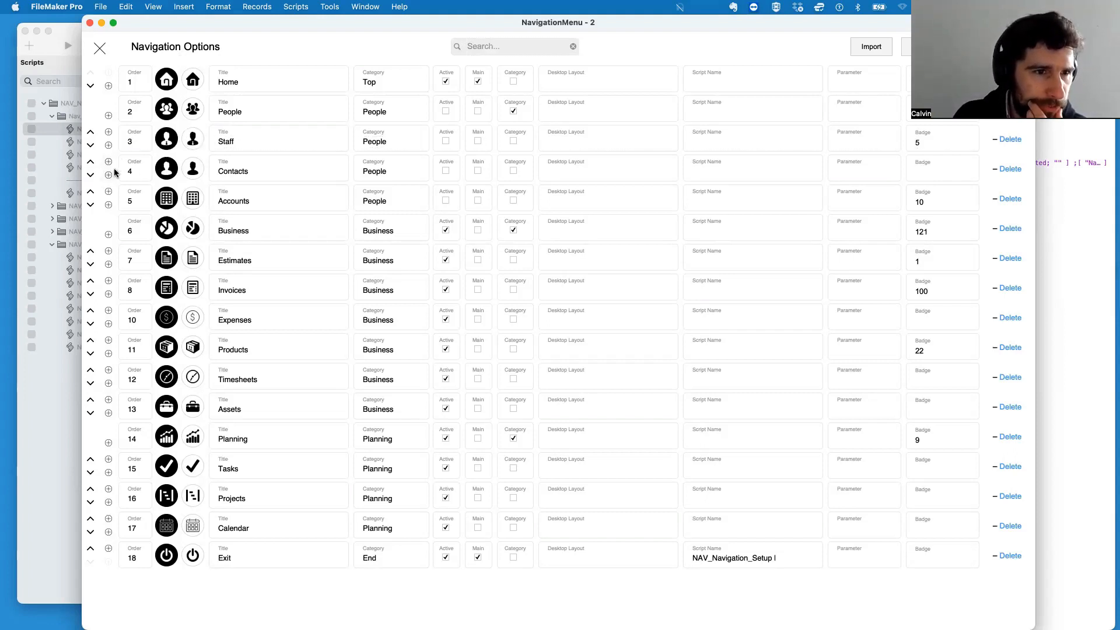
click(90, 146)
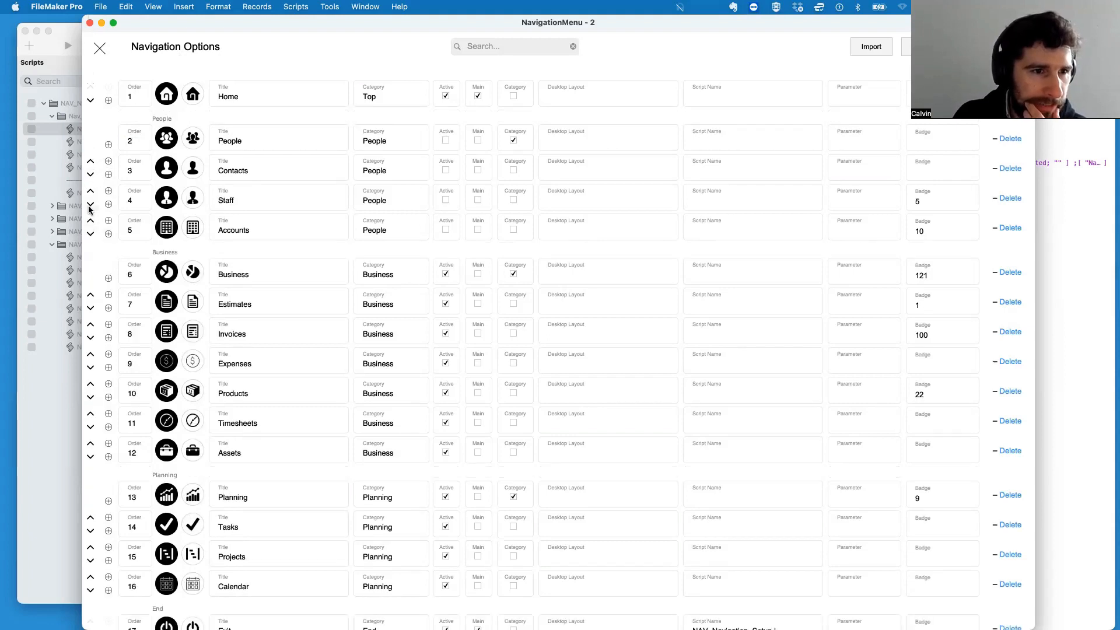
click(91, 204)
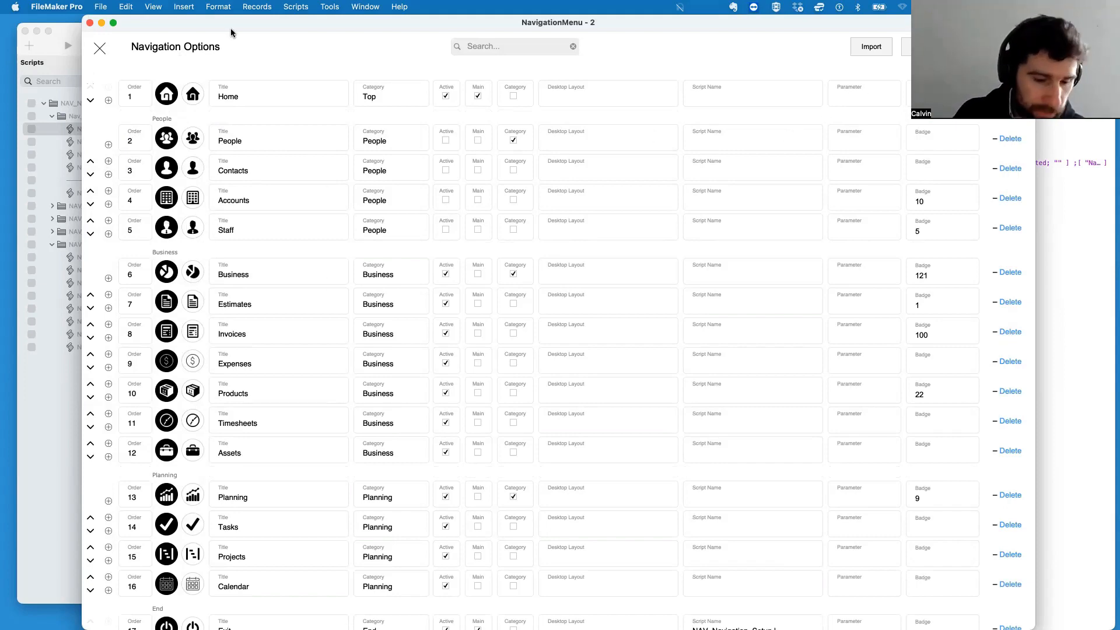
Step: Show the status toolbar in the Navigation_Manage window and unsort the records
key(alt+super+s)
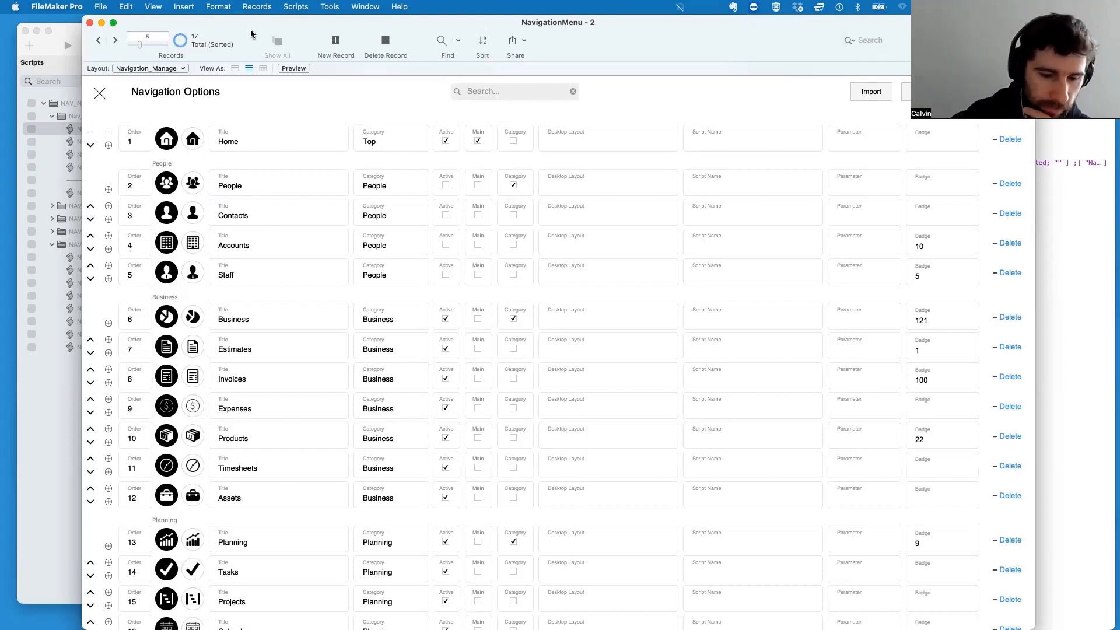
key(super+s)
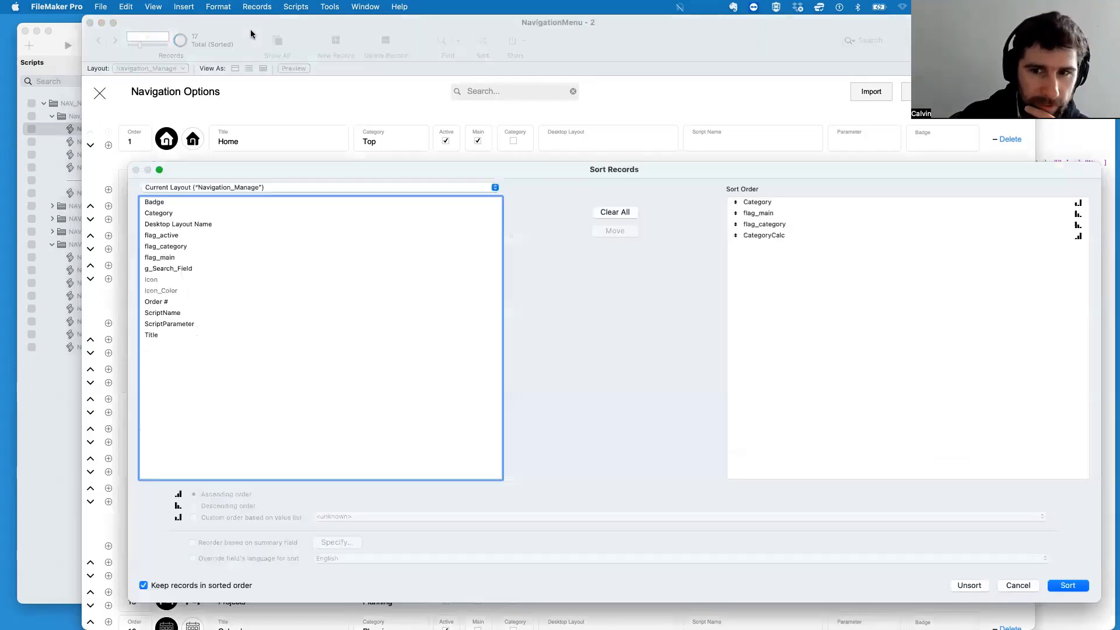
click(968, 585)
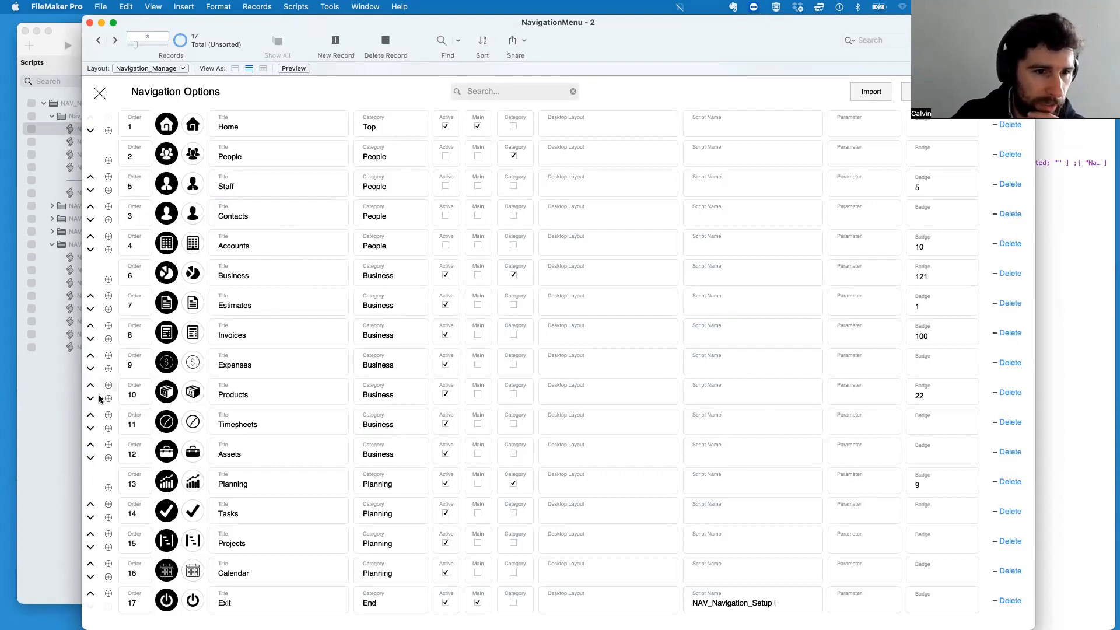
Step: Move the Assets item up to order 7, first beneath Business, and unsort the records to compare their stored order
click(90, 444)
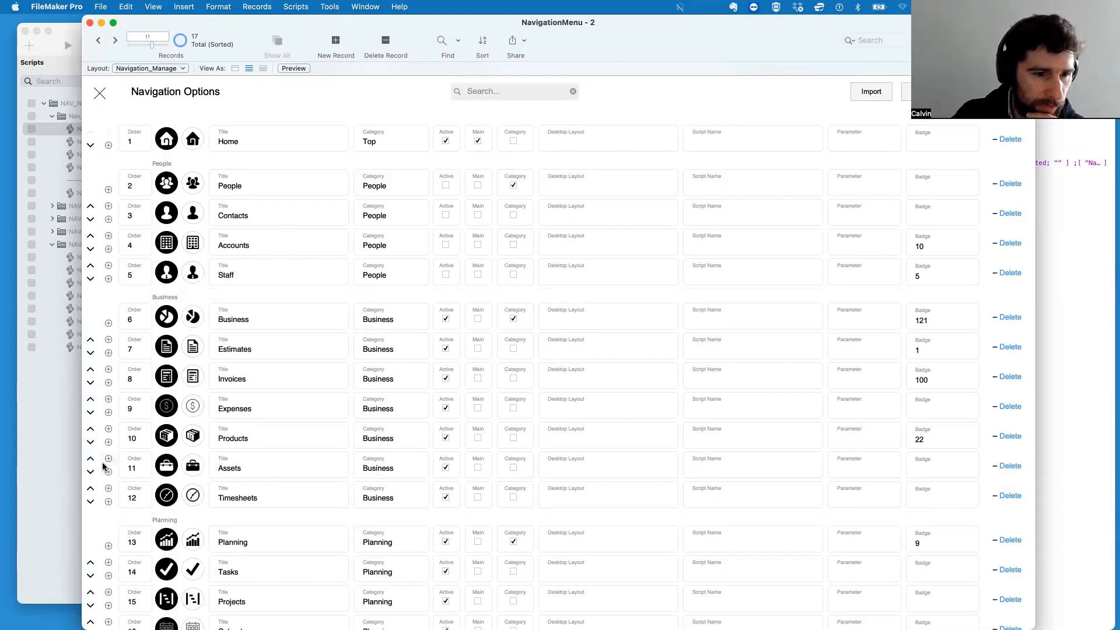
click(90, 458)
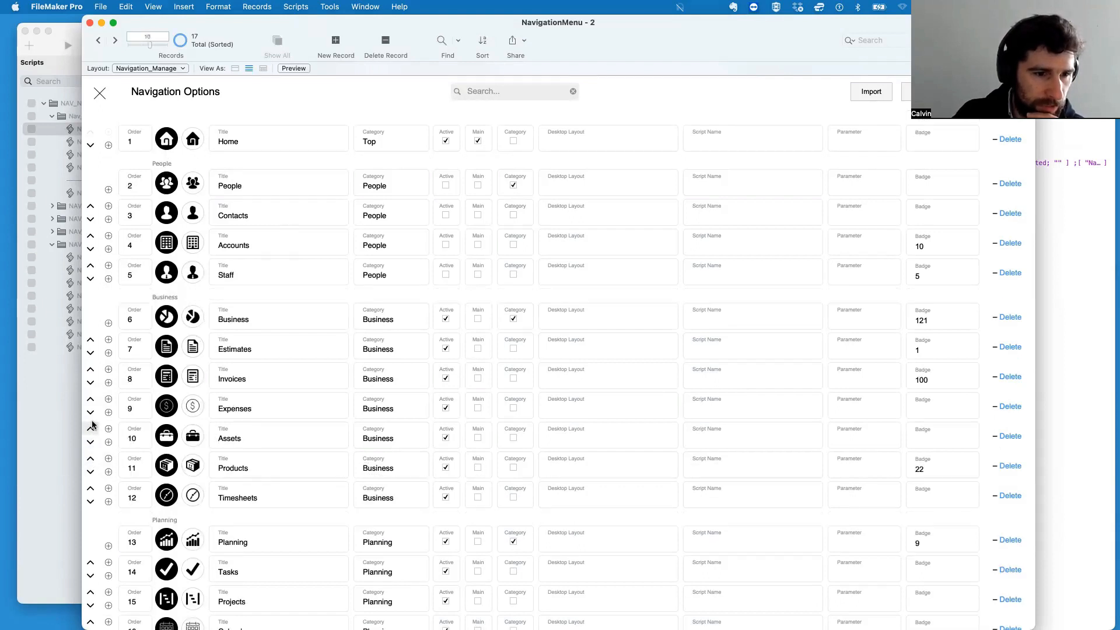
click(90, 429)
click(91, 399)
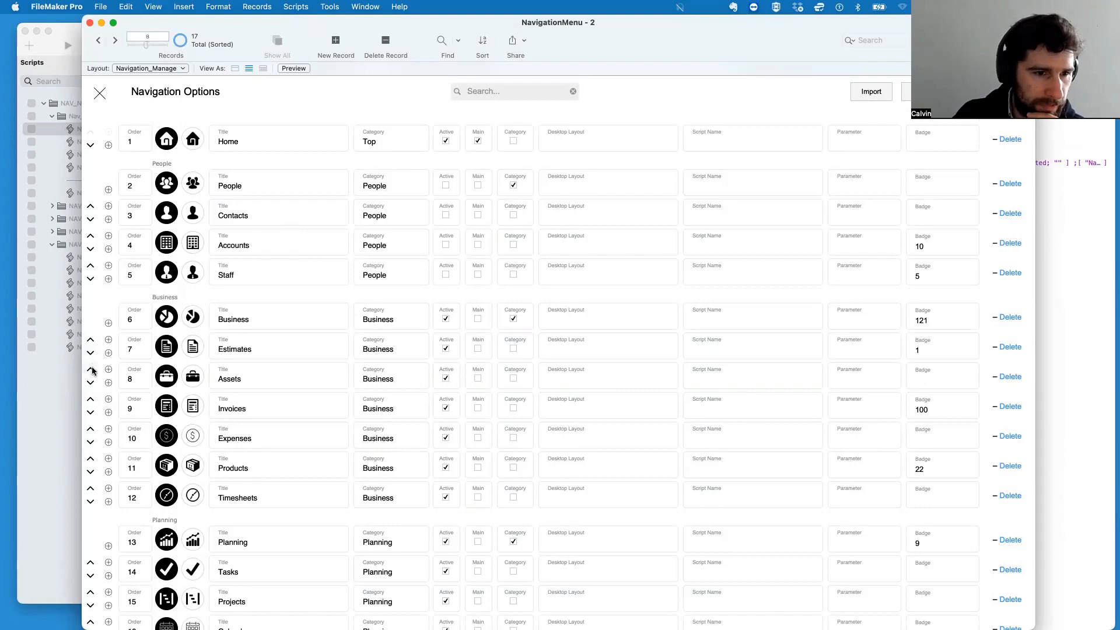
click(90, 369)
key(super+s)
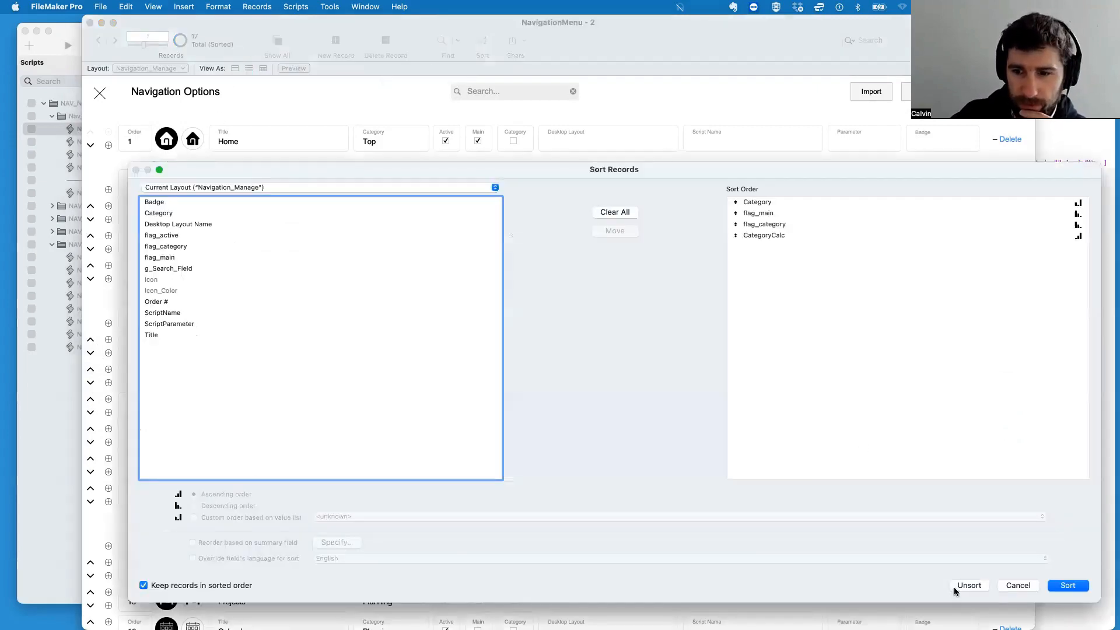
click(968, 585)
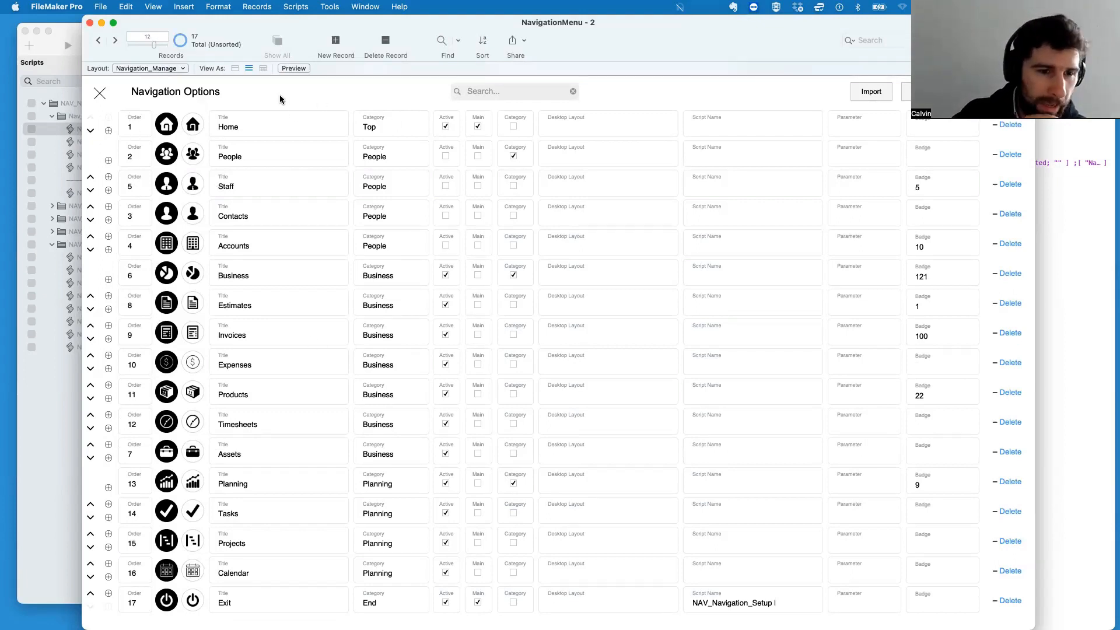
Step: Turn on the Script Debugger, run Save Sort Order, and step NAV_Navigation_Save_Sort through sorting, exporting and re-importing the records
click(92, 518)
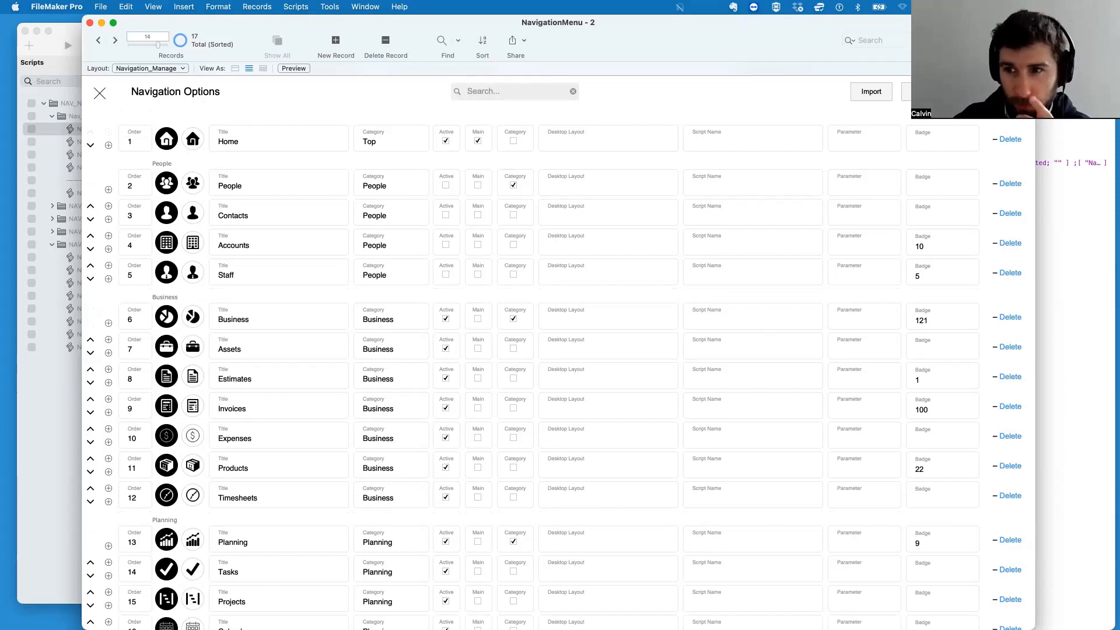
click(328, 6)
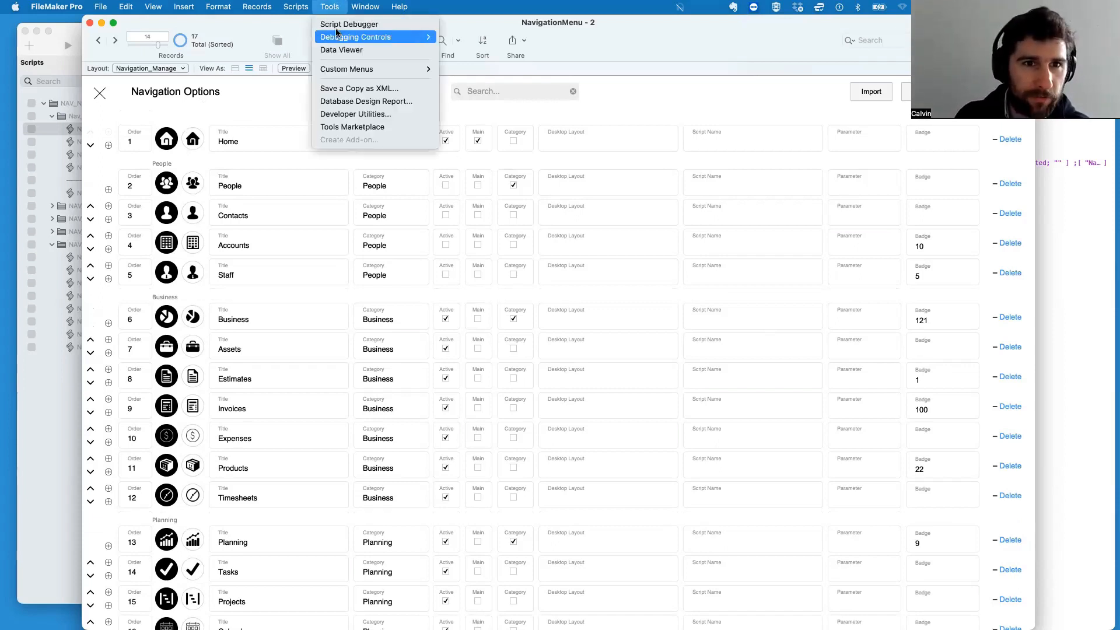
click(340, 25)
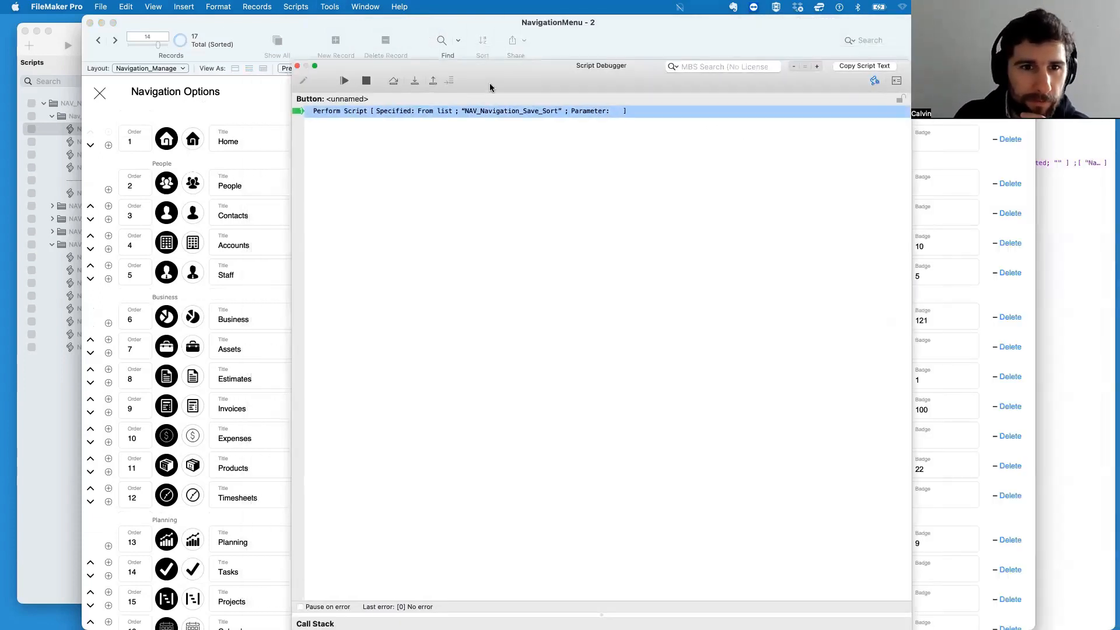
click(414, 81)
click(414, 81)
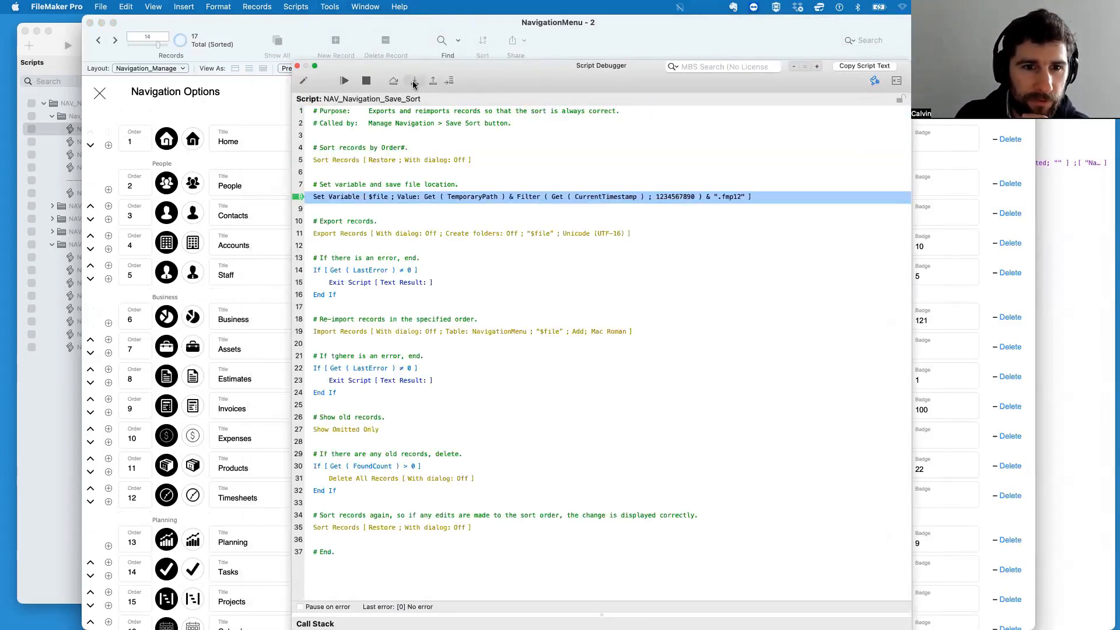
click(414, 82)
click(414, 82)
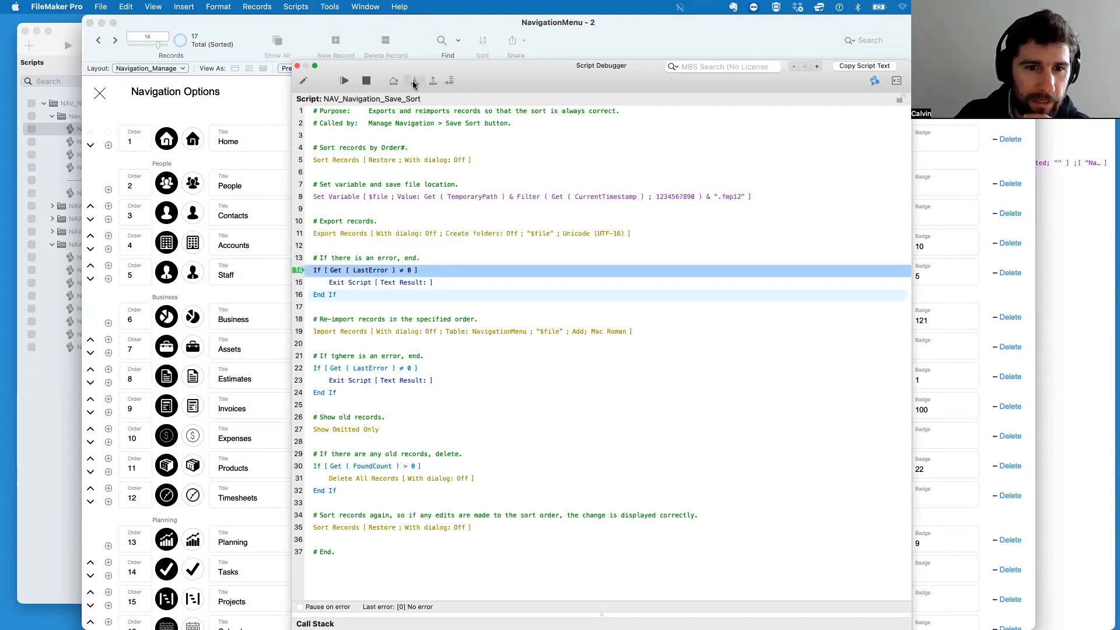
click(415, 81)
click(414, 82)
click(414, 82)
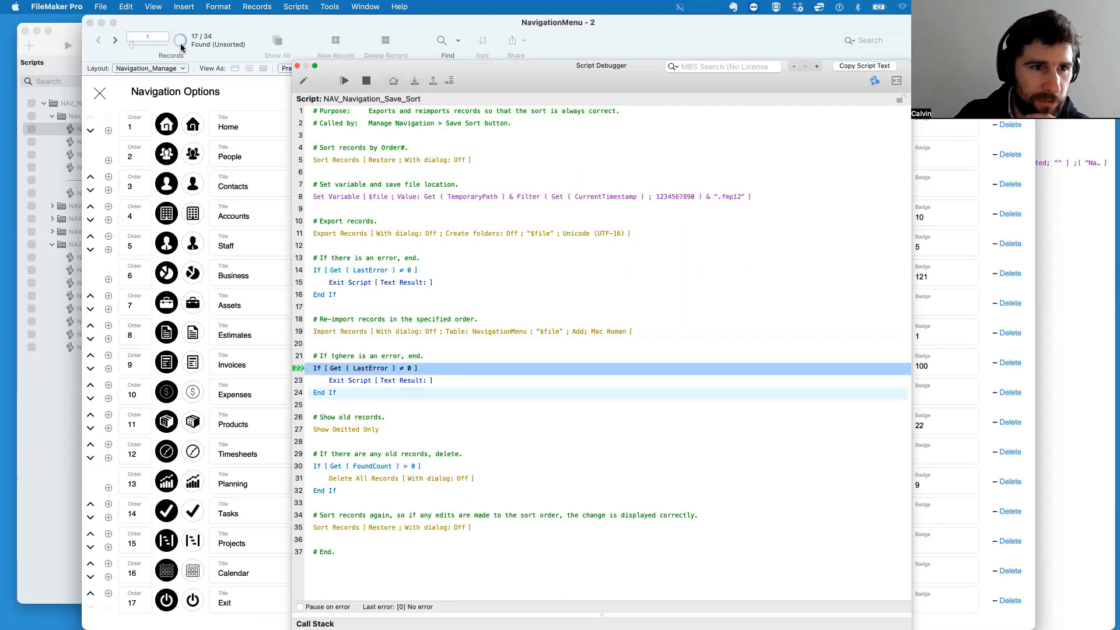
Step: Step through showing omitted records, deleting the old ones and re-sorting until the script ends, and close the Script Debugger
click(407, 83)
click(408, 83)
click(408, 83)
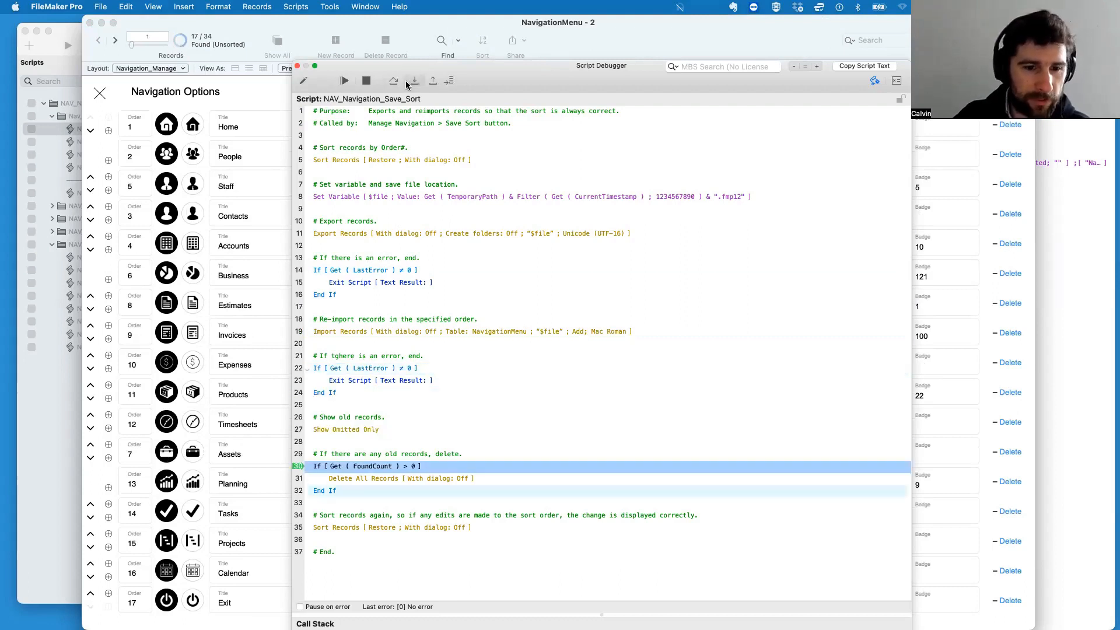
click(408, 83)
click(407, 83)
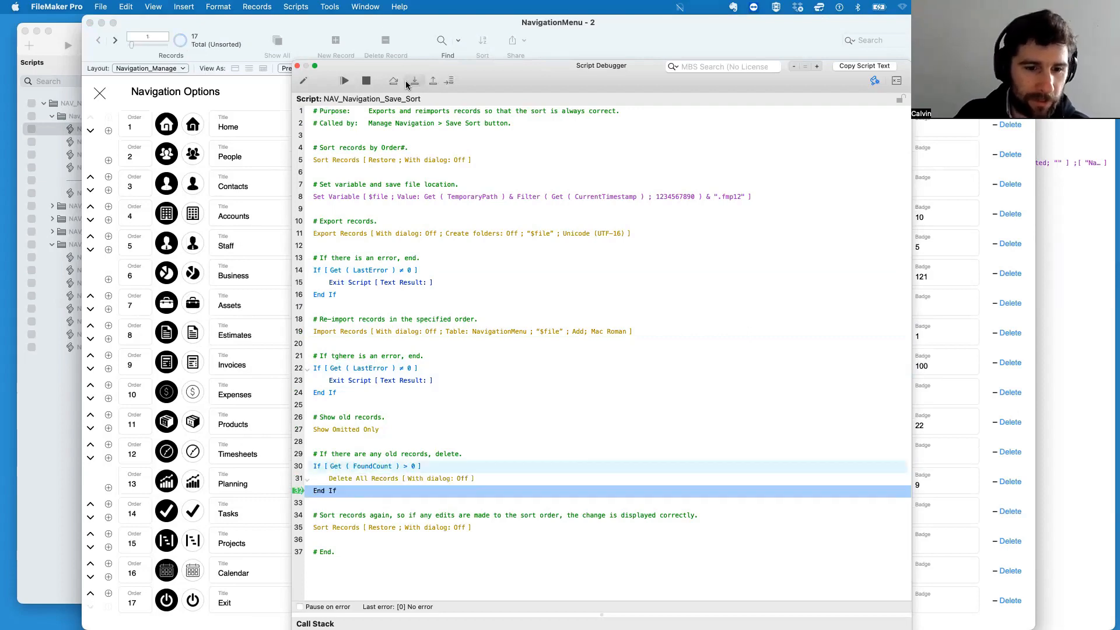
click(408, 83)
click(408, 83)
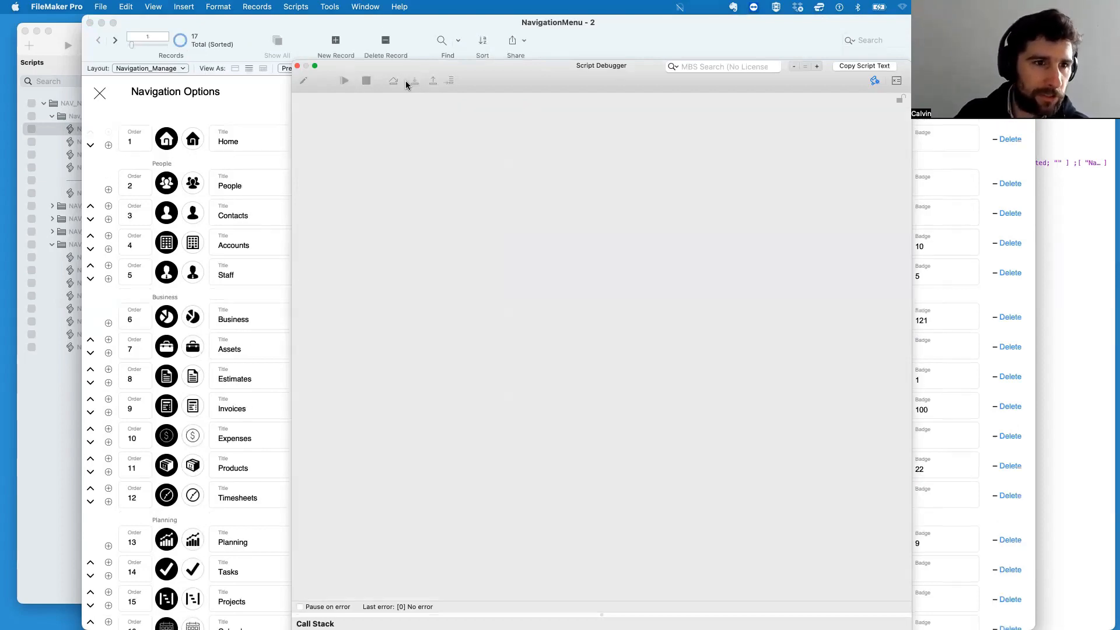
click(297, 65)
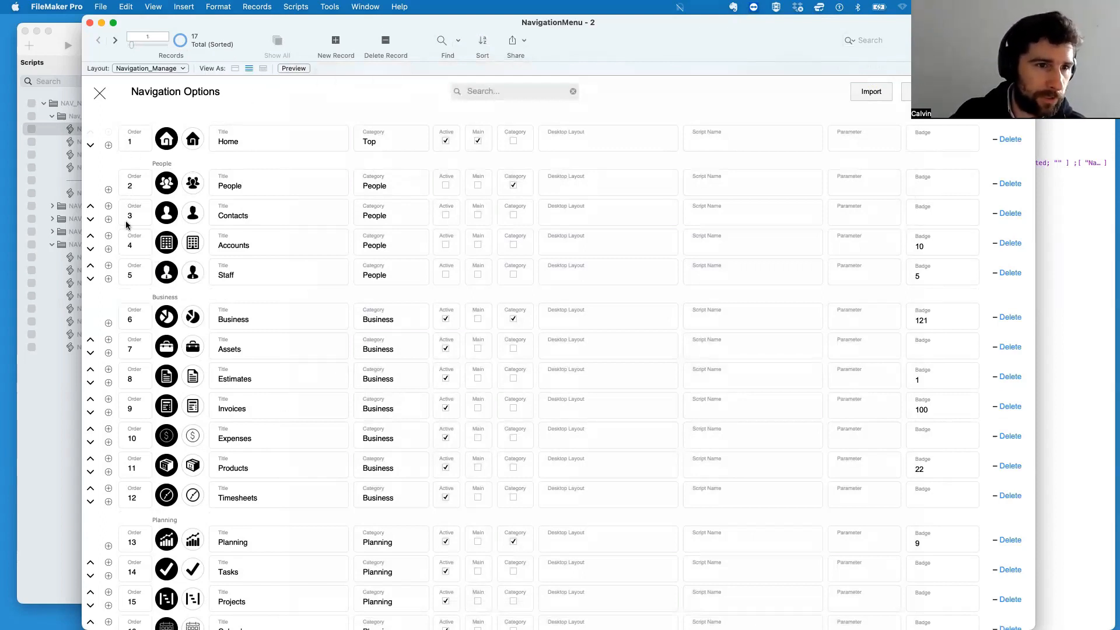
Step: Review the complete reordered navigation list and unsort the records again to check the saved order
scroll(160, 574, down, 3)
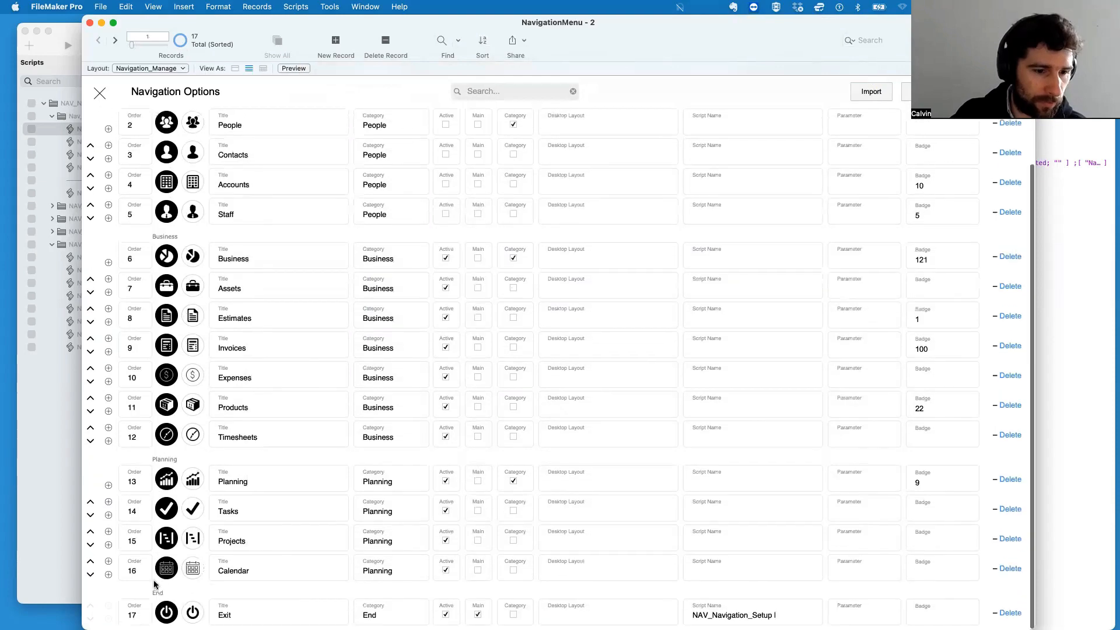
scroll(245, 190, up, 3)
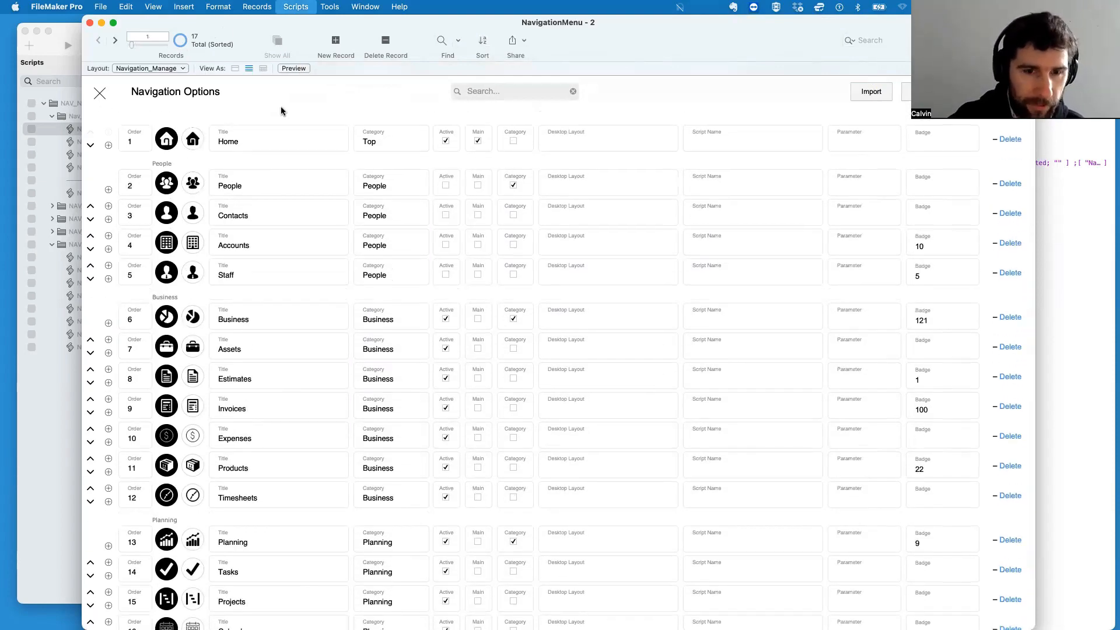
key(super+shift+s)
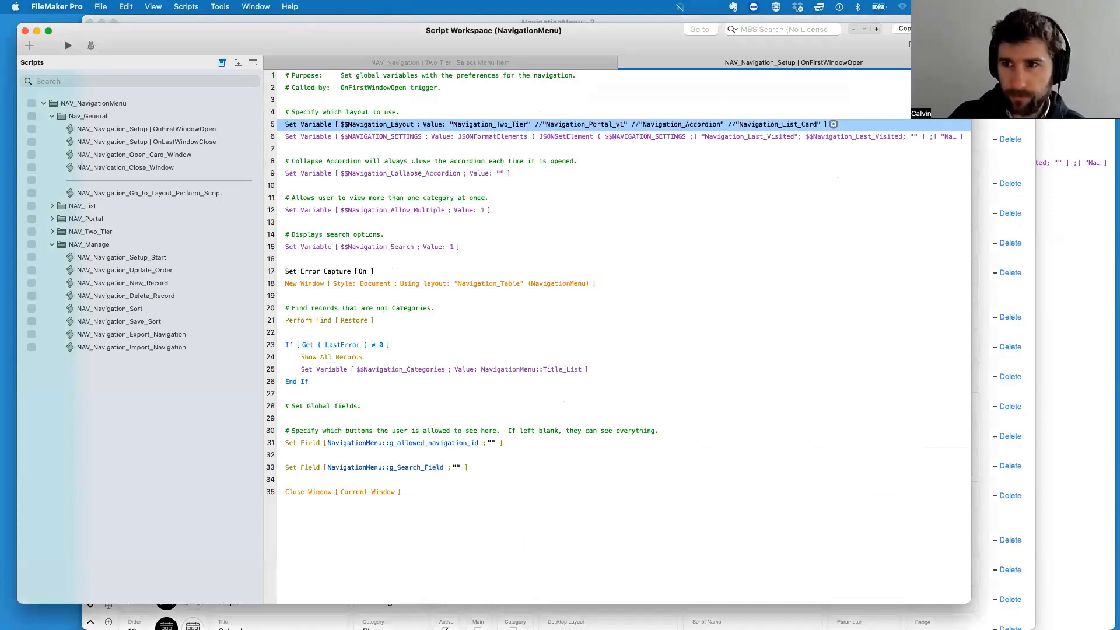
key(super+grave)
key(super+s)
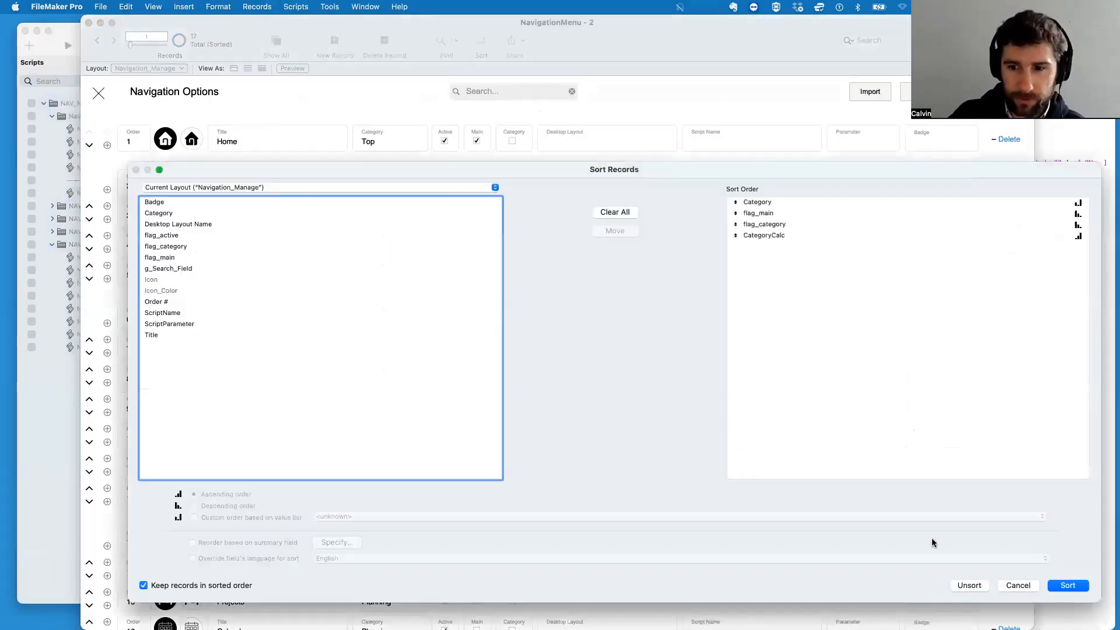
click(965, 587)
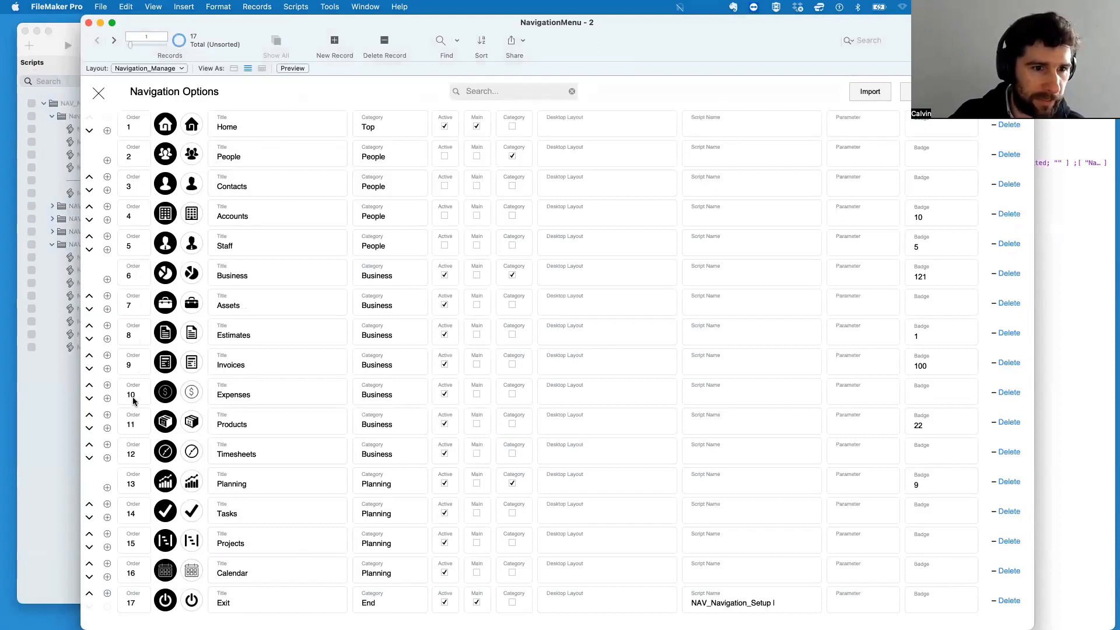
Step: Move the Navigation Options window aside and close NavigationMenu's Script Workspace and Manage Layouts windows
drag(237, 28, 228, 216)
click(25, 31)
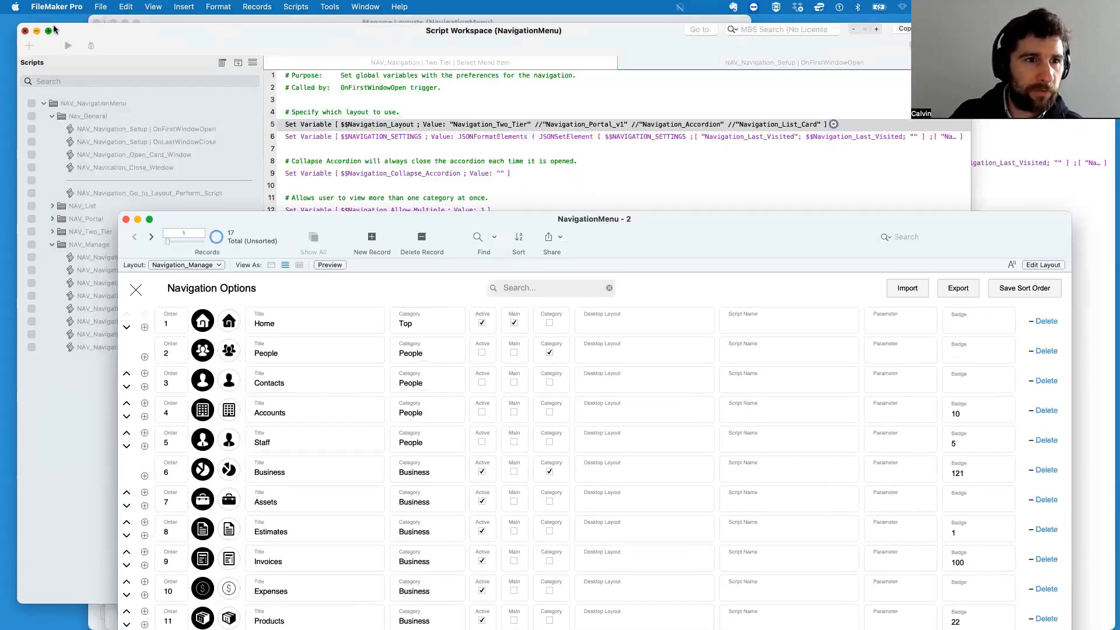
click(171, 26)
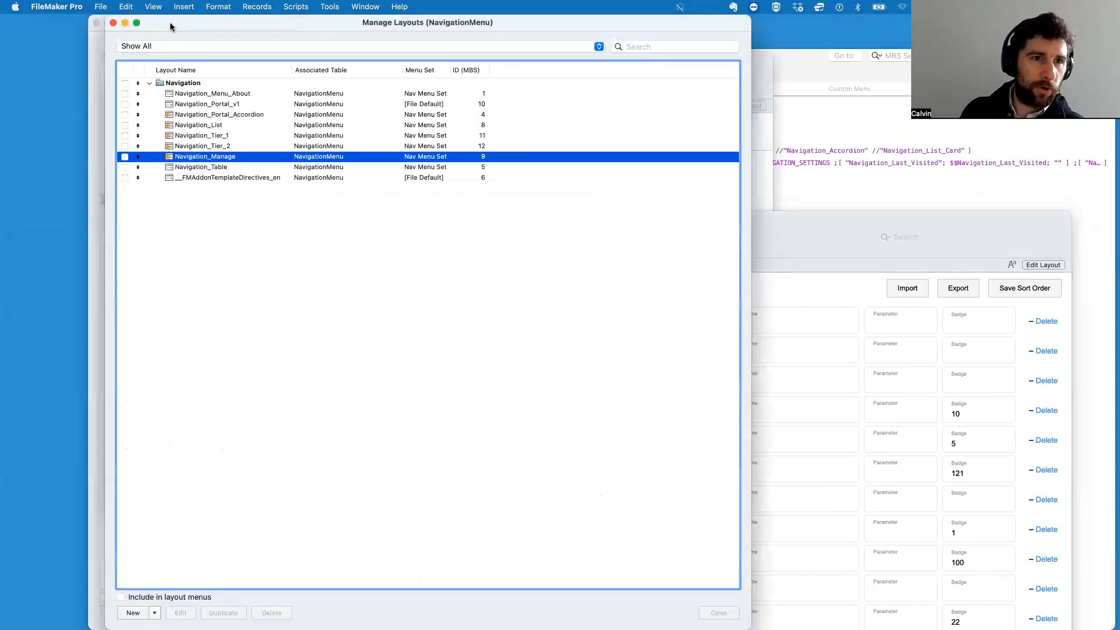
click(113, 23)
Step: Open the demo card from the Navigation Menu Info layout to check the order of the Business items, and close it
click(300, 158)
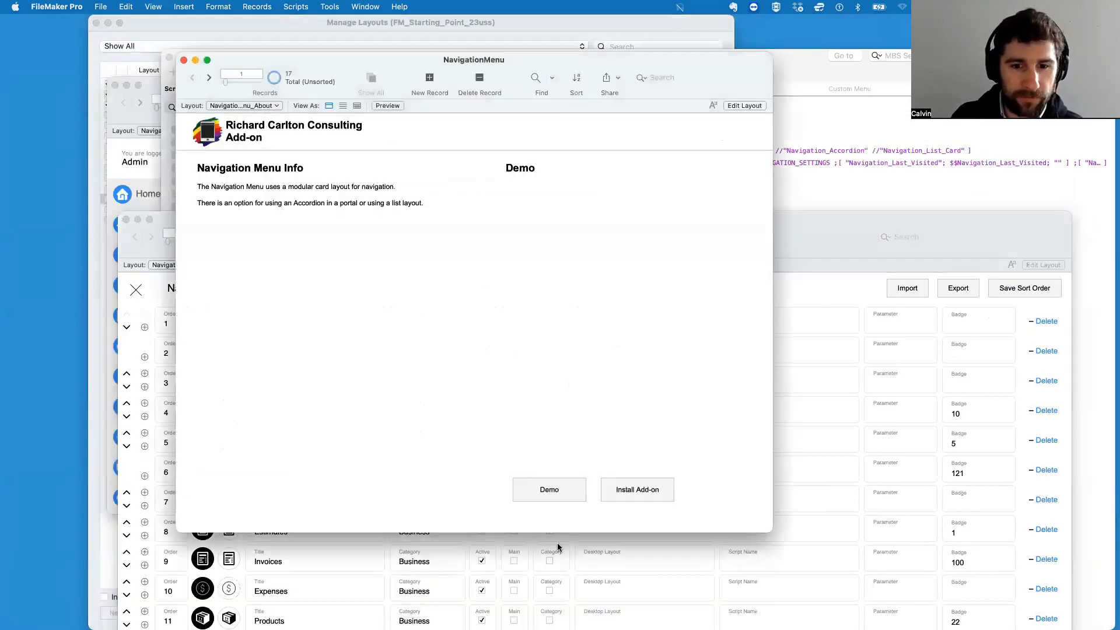
click(554, 492)
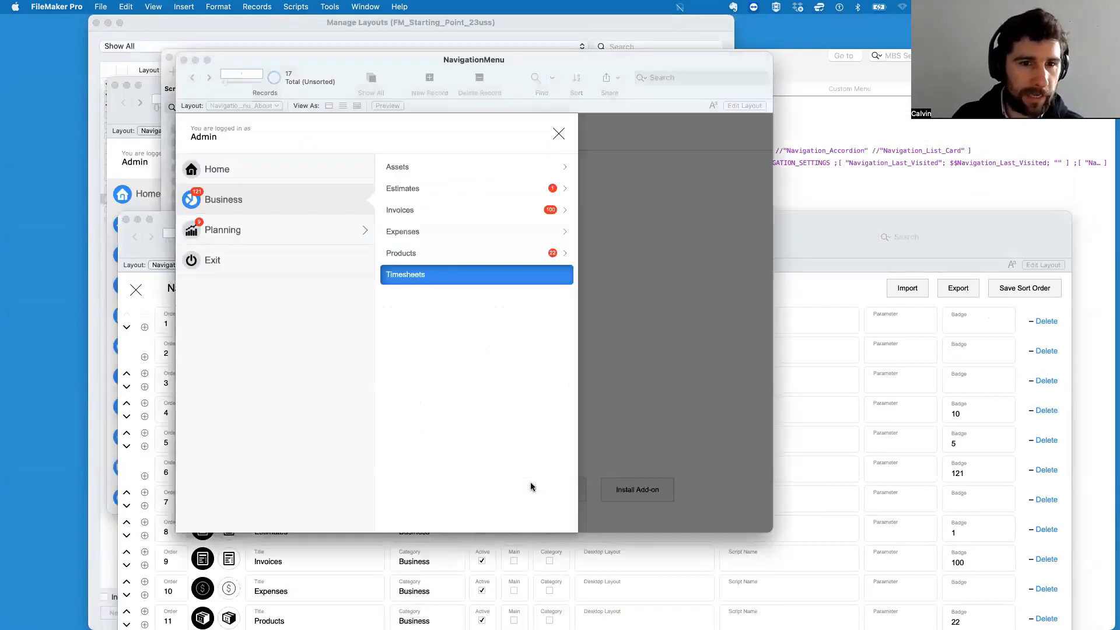
click(558, 135)
Step: Bring the Navigation Options window forward, reposition it to show the full list, and select the Estimates record
click(817, 244)
drag(819, 39, 820, 13)
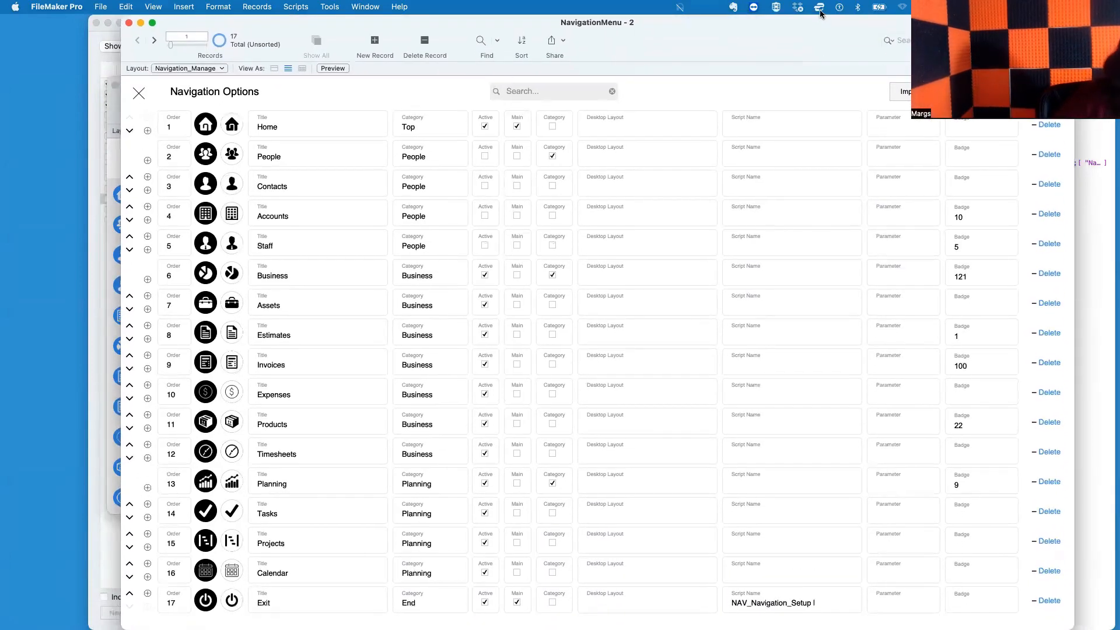
click(238, 329)
click(245, 325)
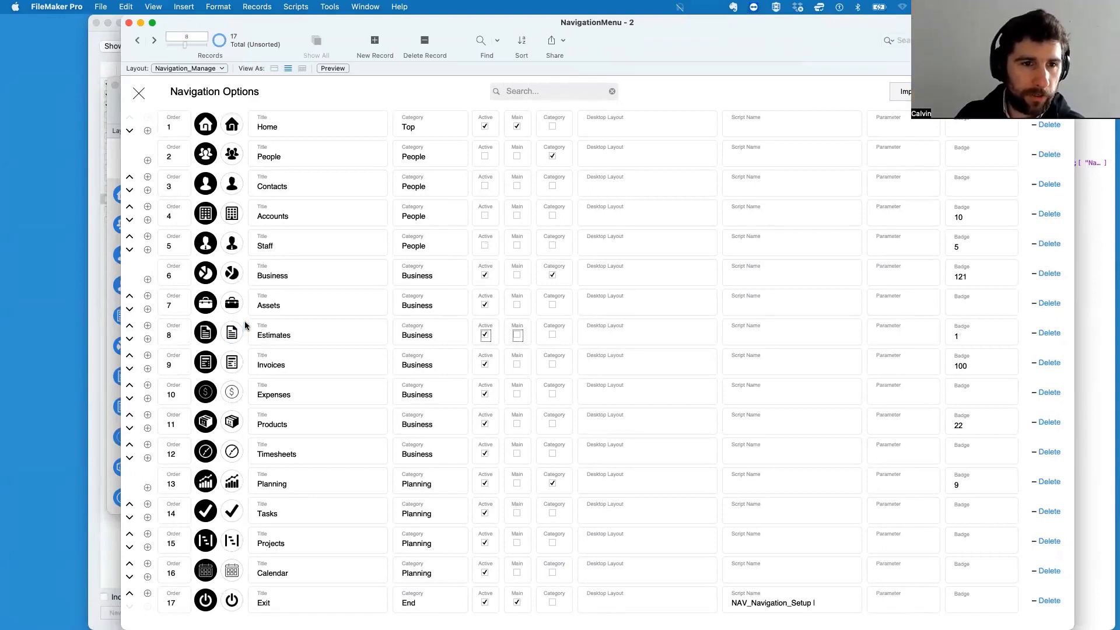
Step: Draw a temporary icon-only button in the Navigation_Manage layout's header and open its setup to show the built-in icons
key(super+l)
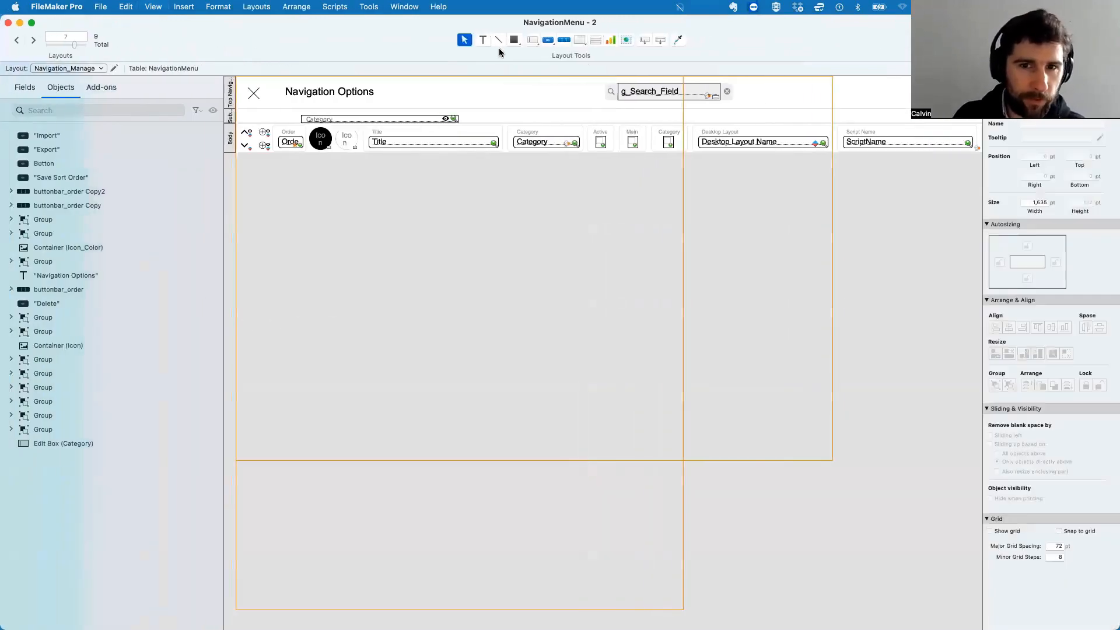
drag(858, 44, 843, 84)
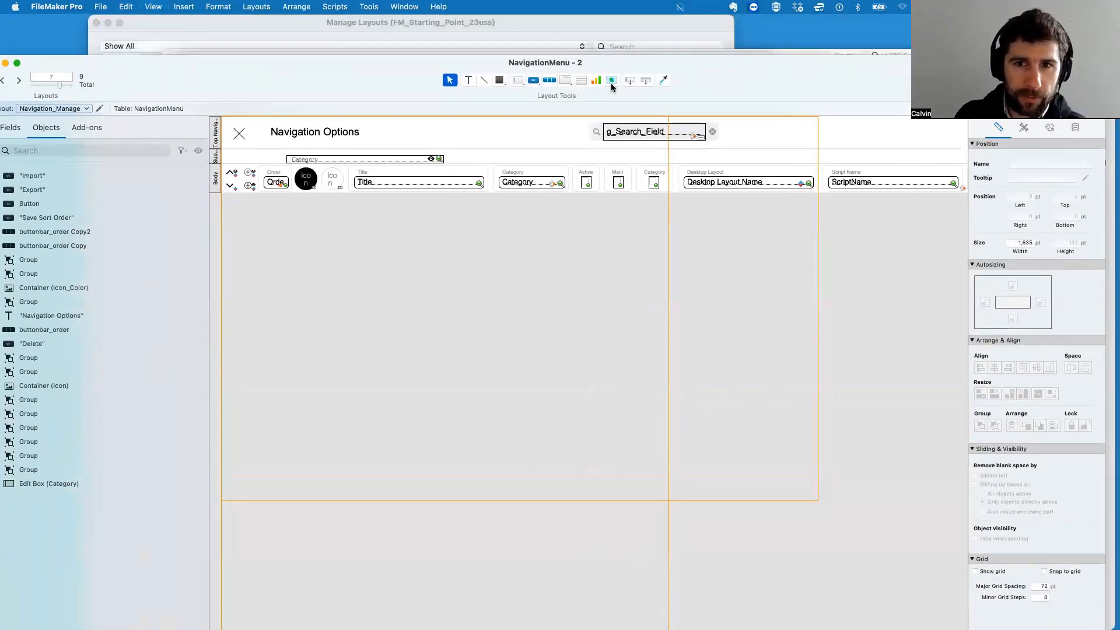
click(533, 79)
drag(471, 122, 511, 141)
click(568, 152)
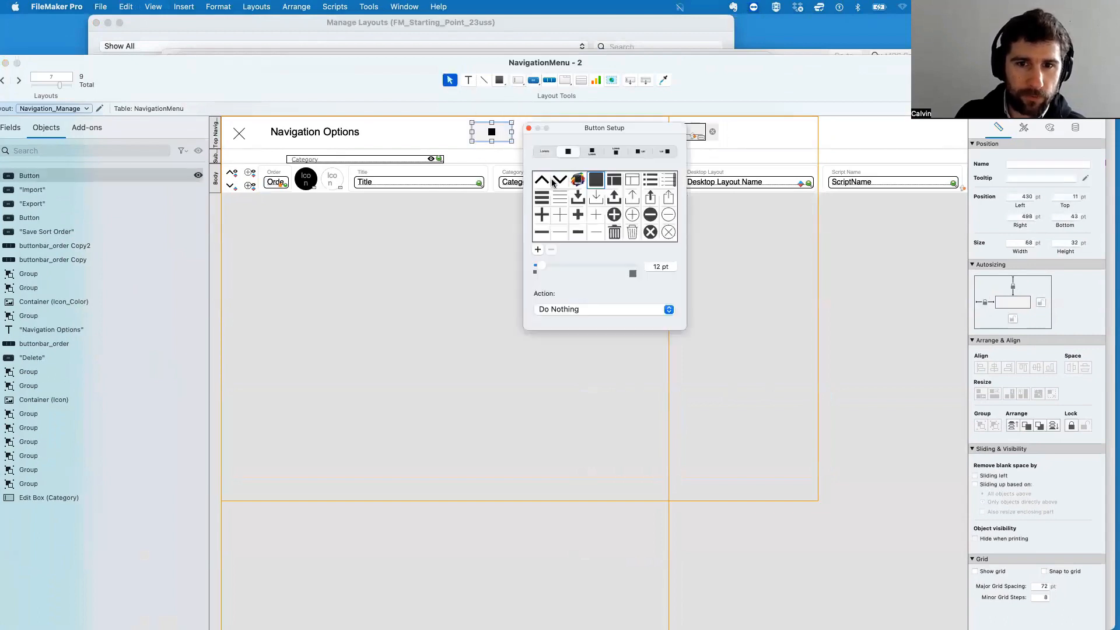
click(529, 128)
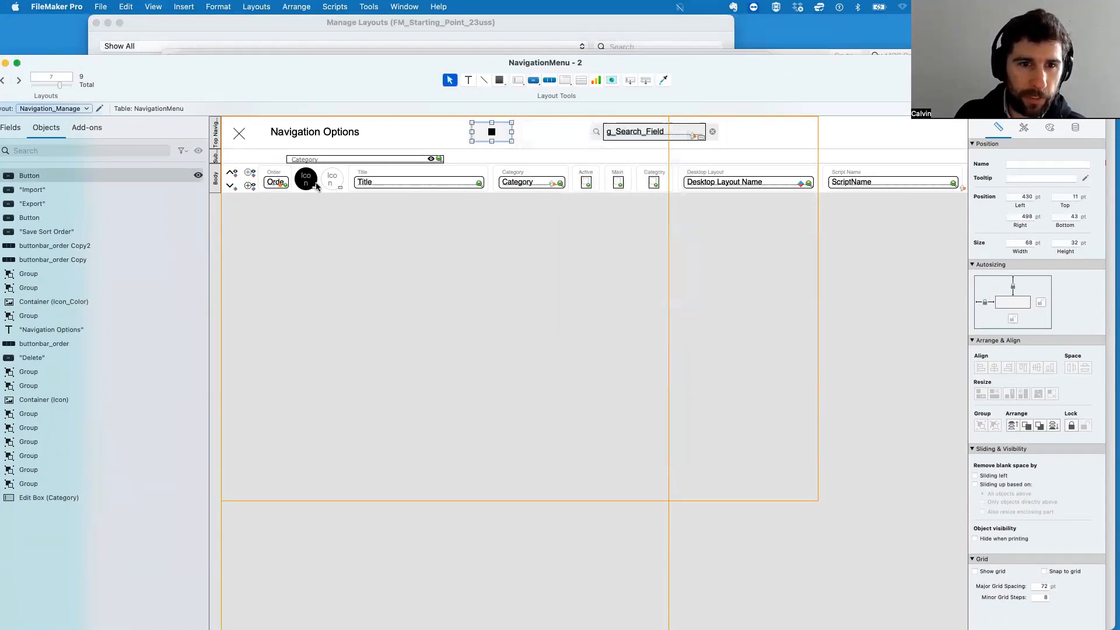
Step: Reopen the temporary button's setup to review its icon choices, delete the button, and return to Browse mode
double_click(505, 135)
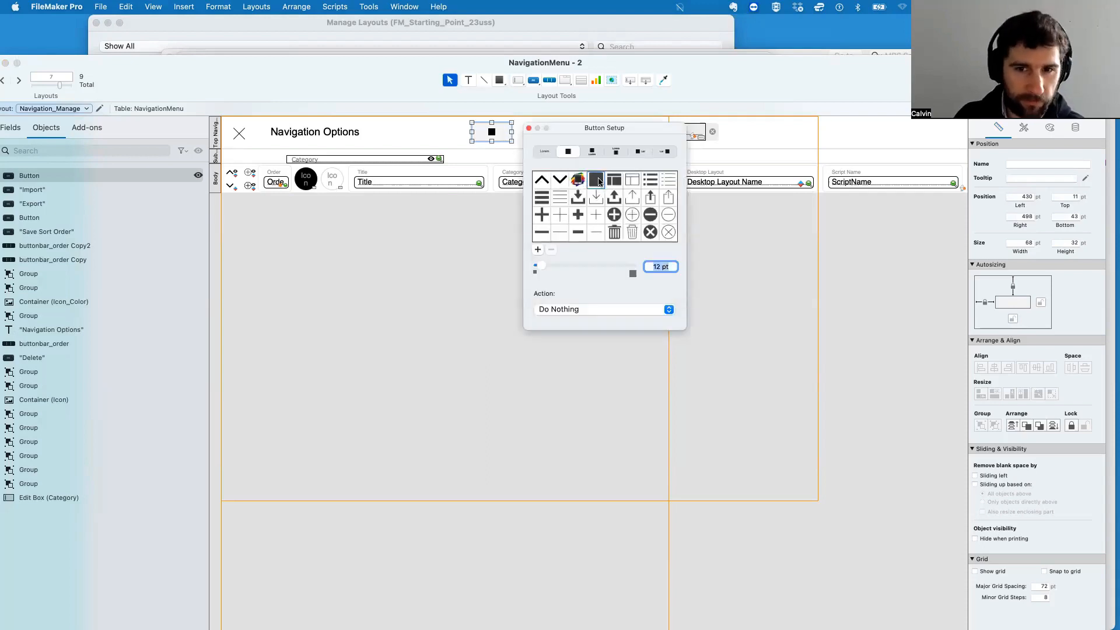
click(528, 129)
key(BackSpace)
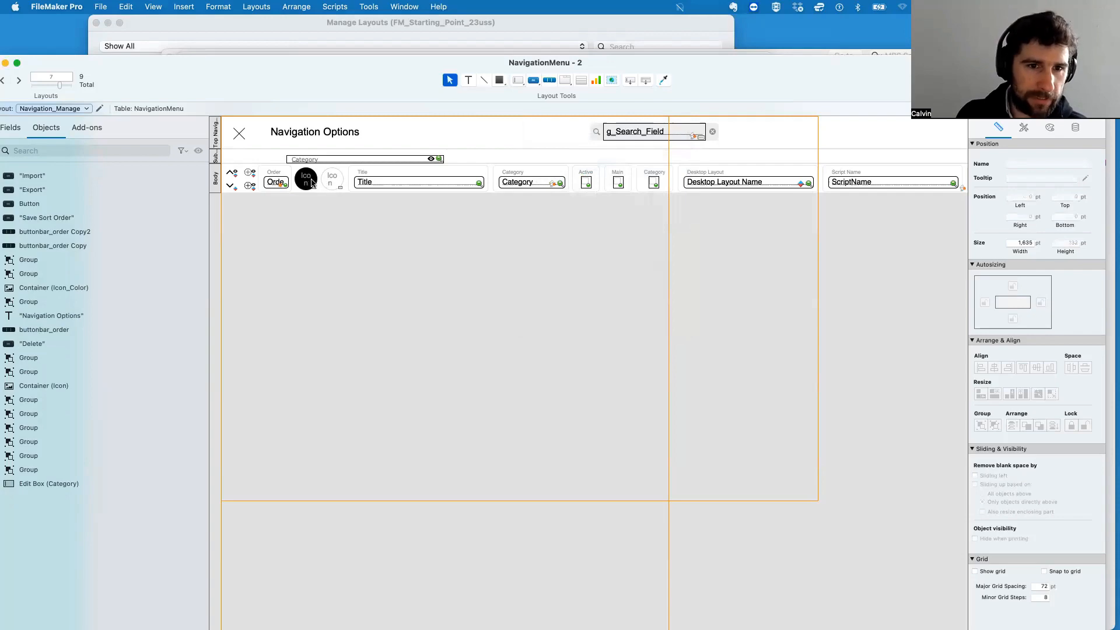
key(super+b)
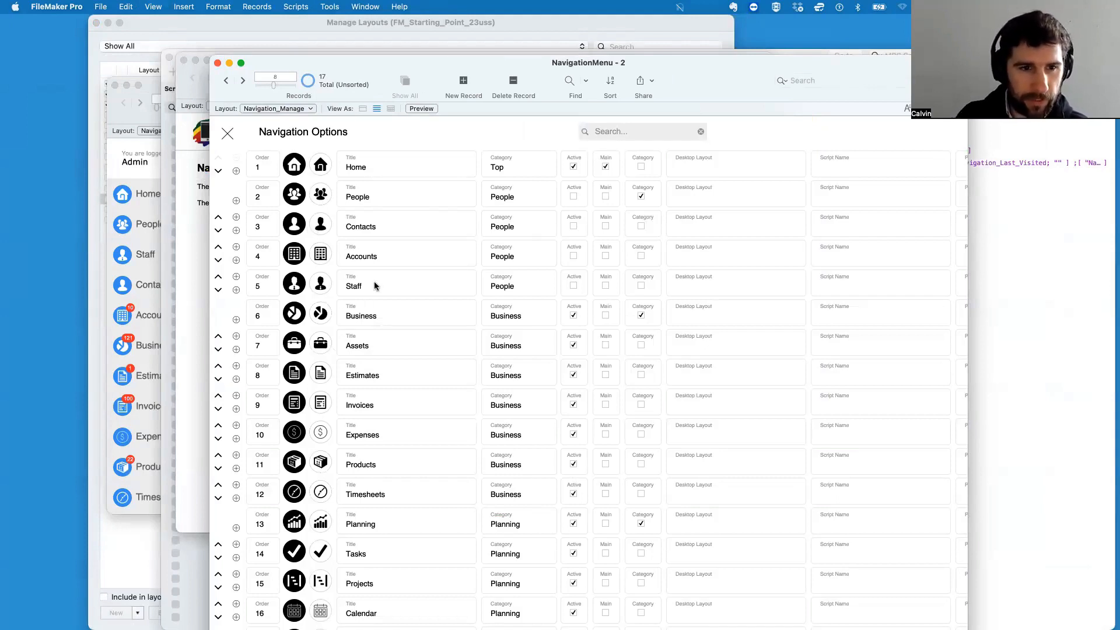
Step: Move the Navigation Options window aside and open the demo card from the Navigation Menu Info layout
drag(274, 60, 424, 76)
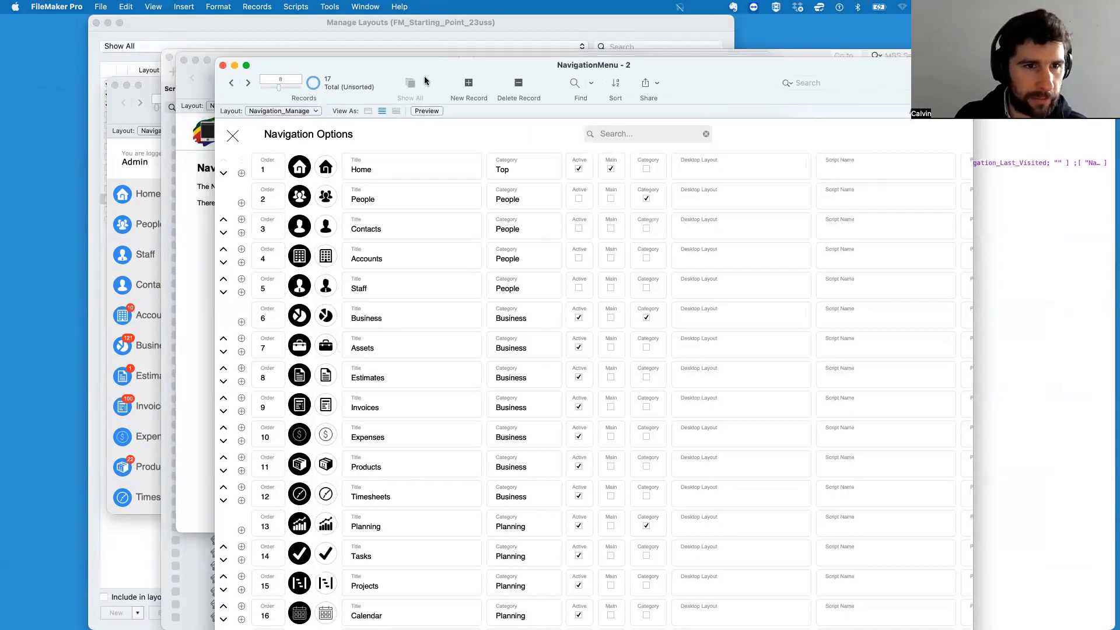
drag(303, 60, 306, 63)
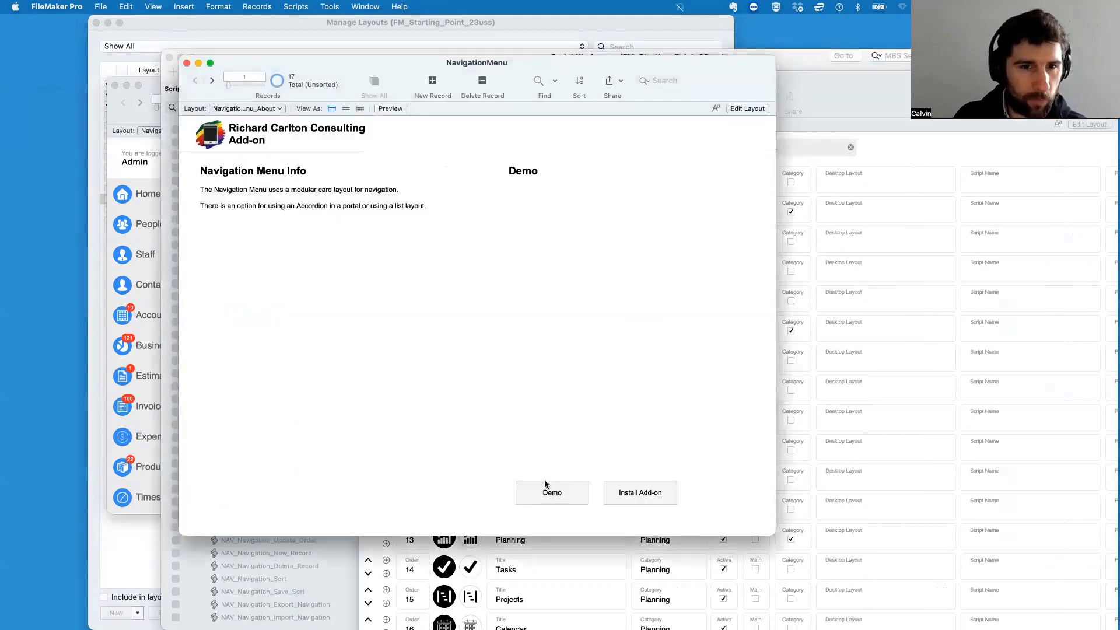
click(913, 253)
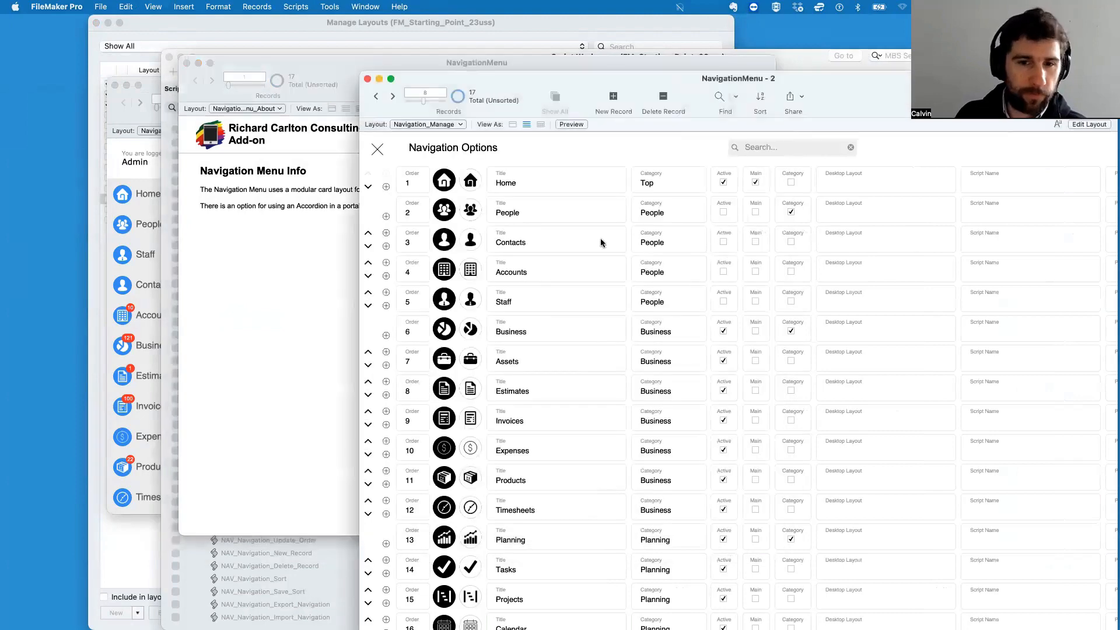
click(270, 274)
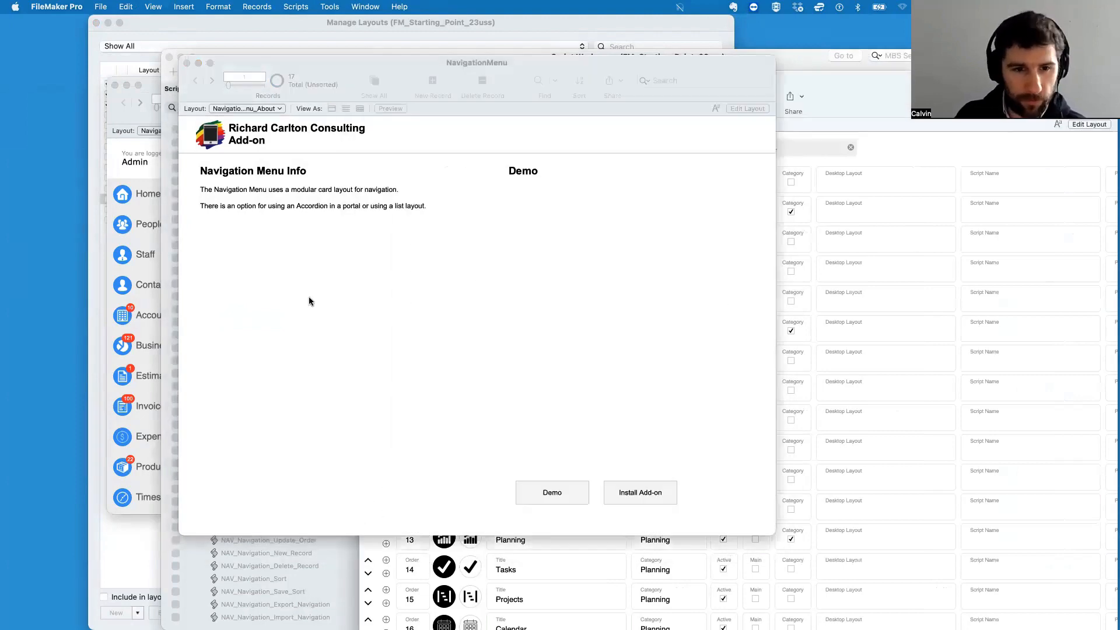
click(552, 492)
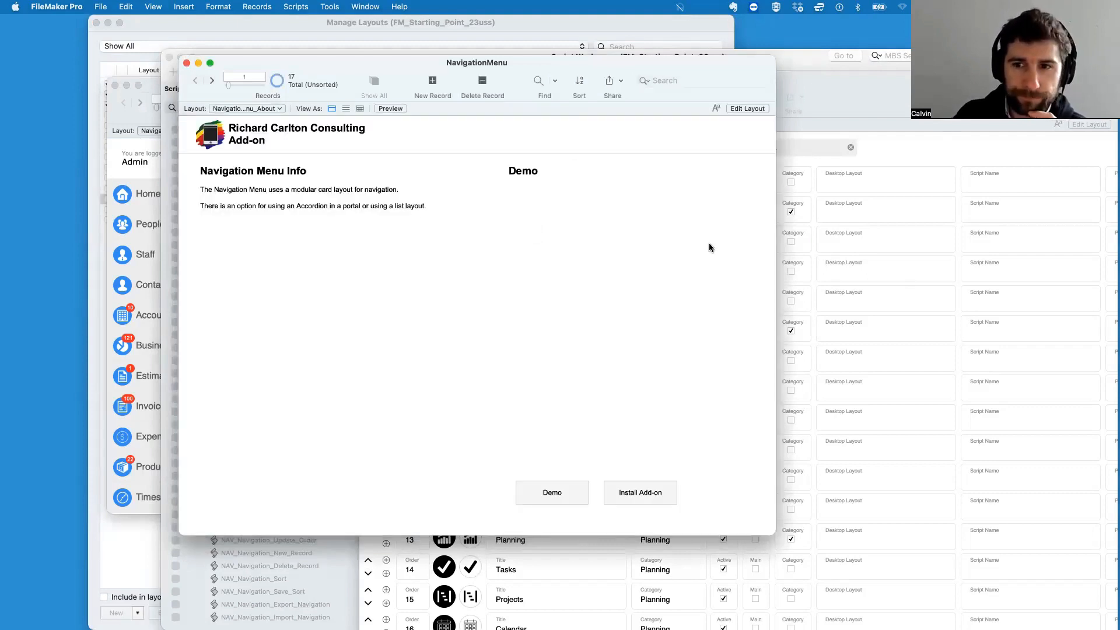
Step: Bring the Navigation Options window forward and reorder the People items to Staff, Accounts, Contacts
click(899, 167)
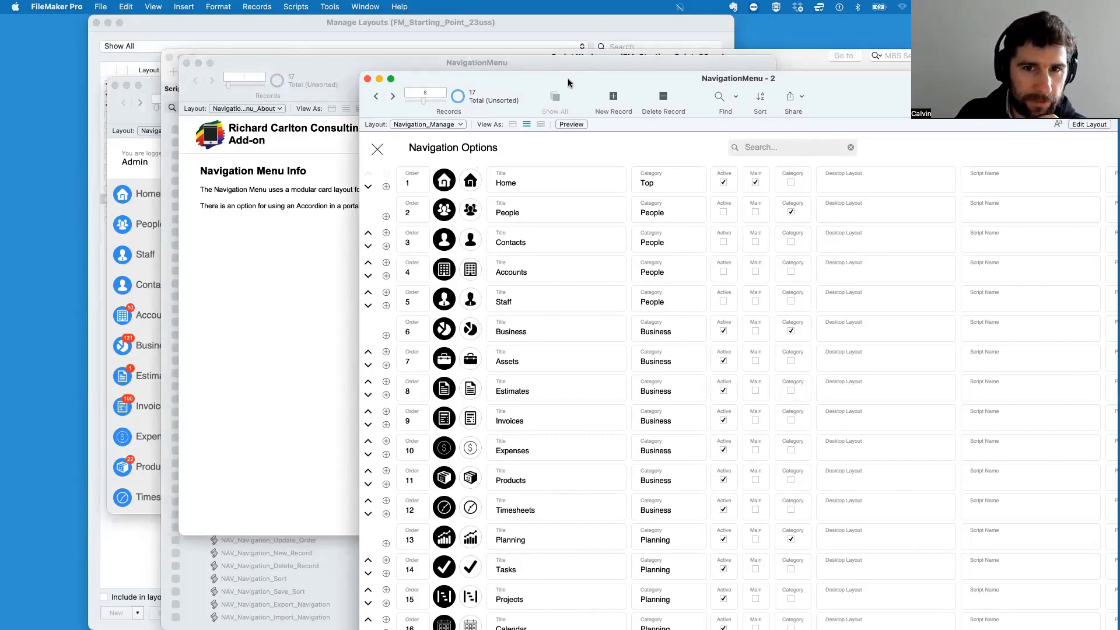
drag(572, 77, 402, 24)
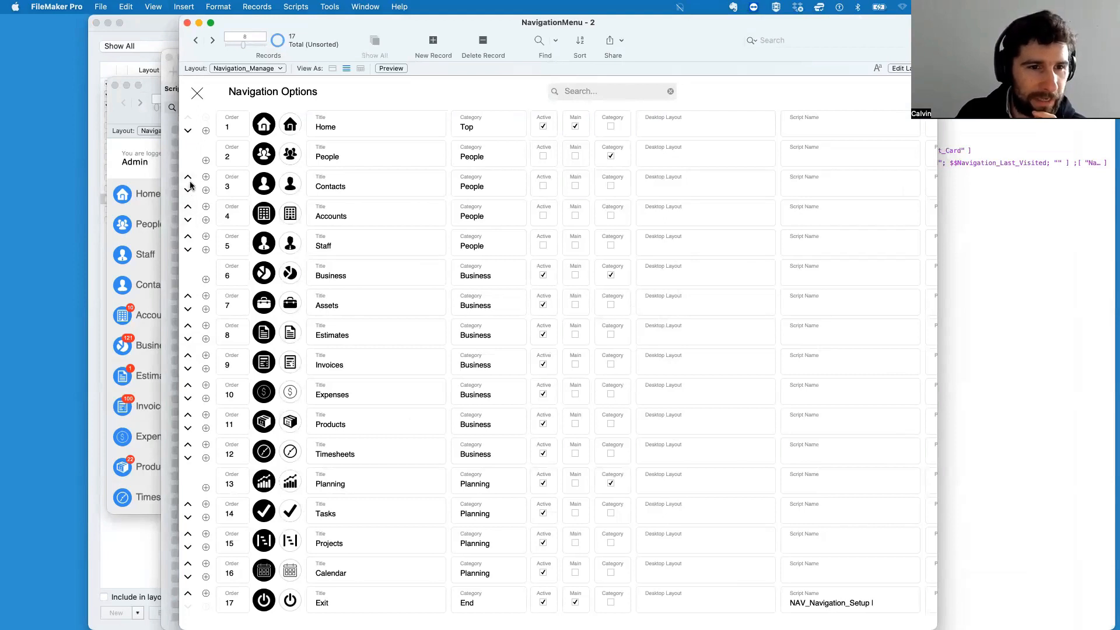
click(188, 190)
click(187, 249)
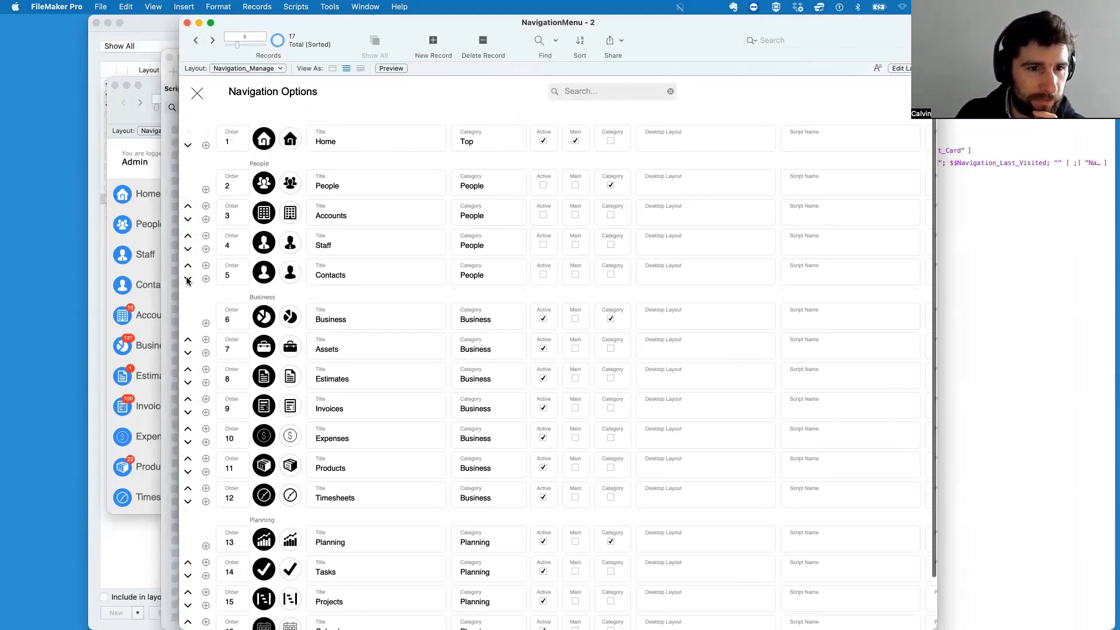
click(188, 249)
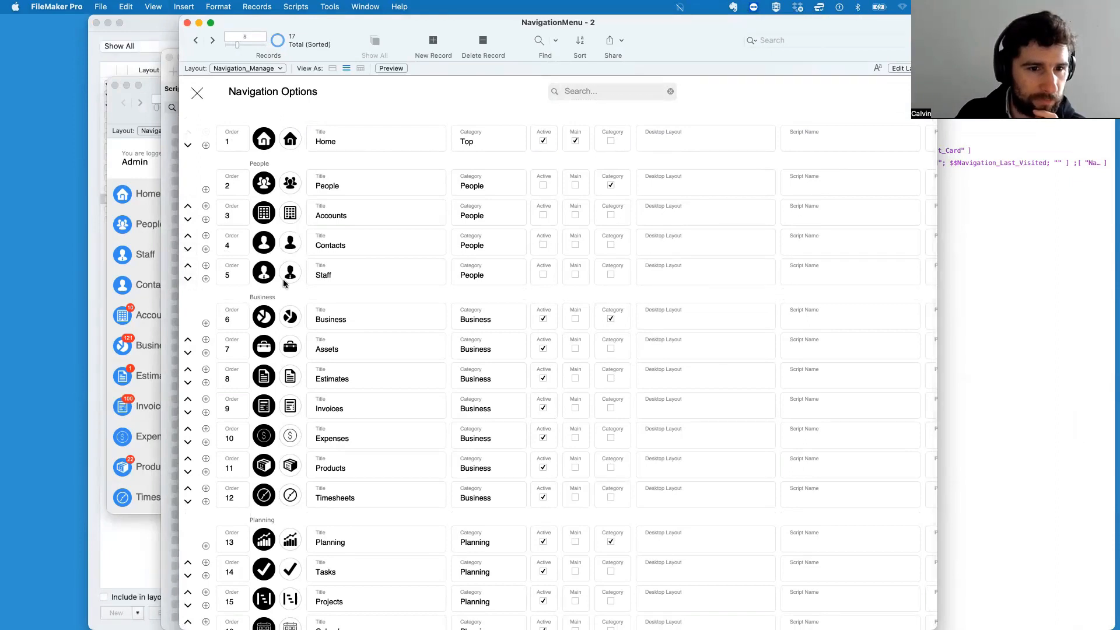
click(188, 266)
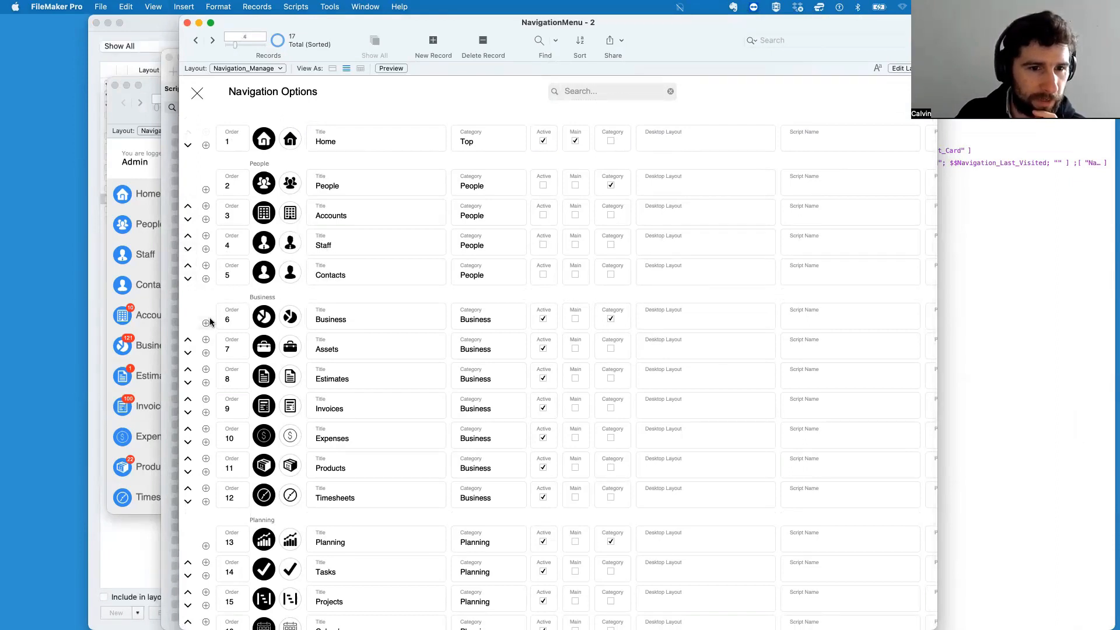
click(188, 235)
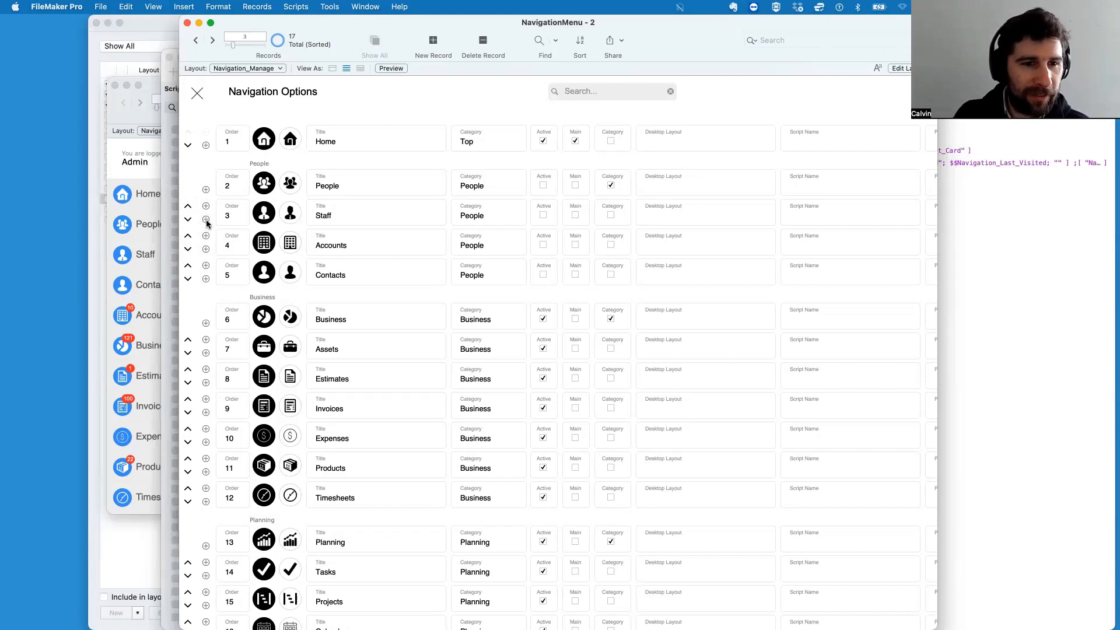
Step: Insert one blank record directly below Staff and another directly above it in the People category
scroll(235, 258, down, 2)
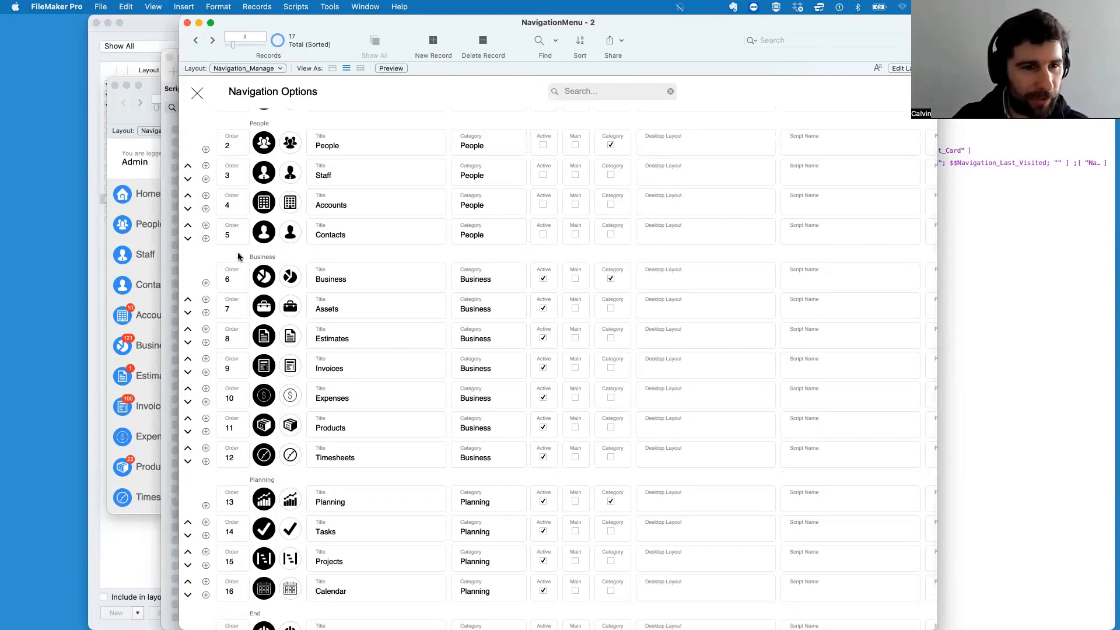
scroll(224, 245, up, 2)
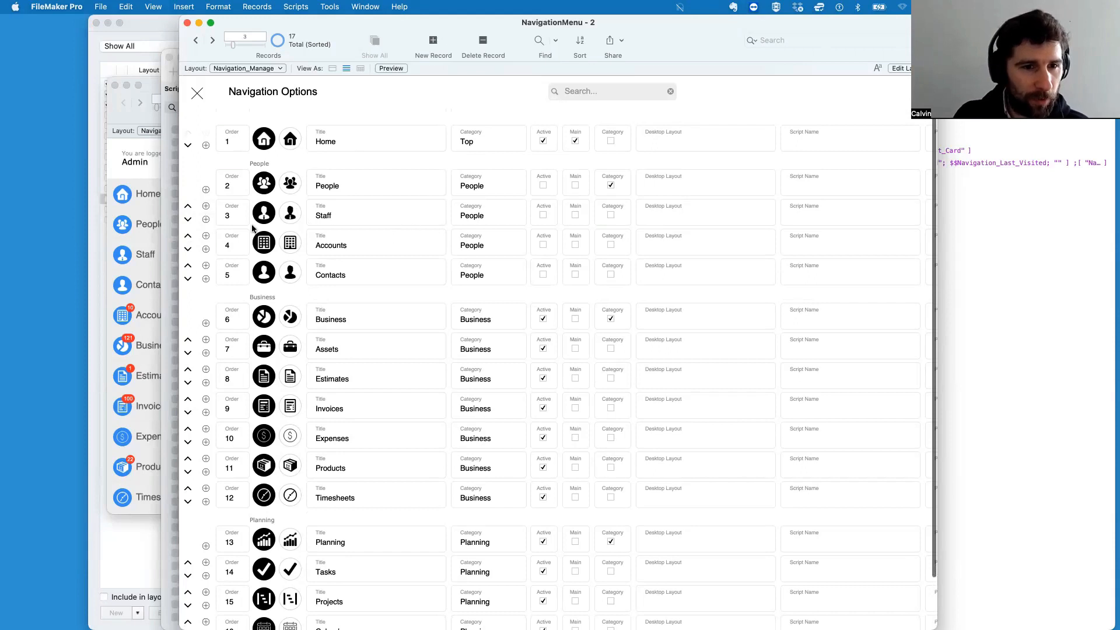
click(205, 220)
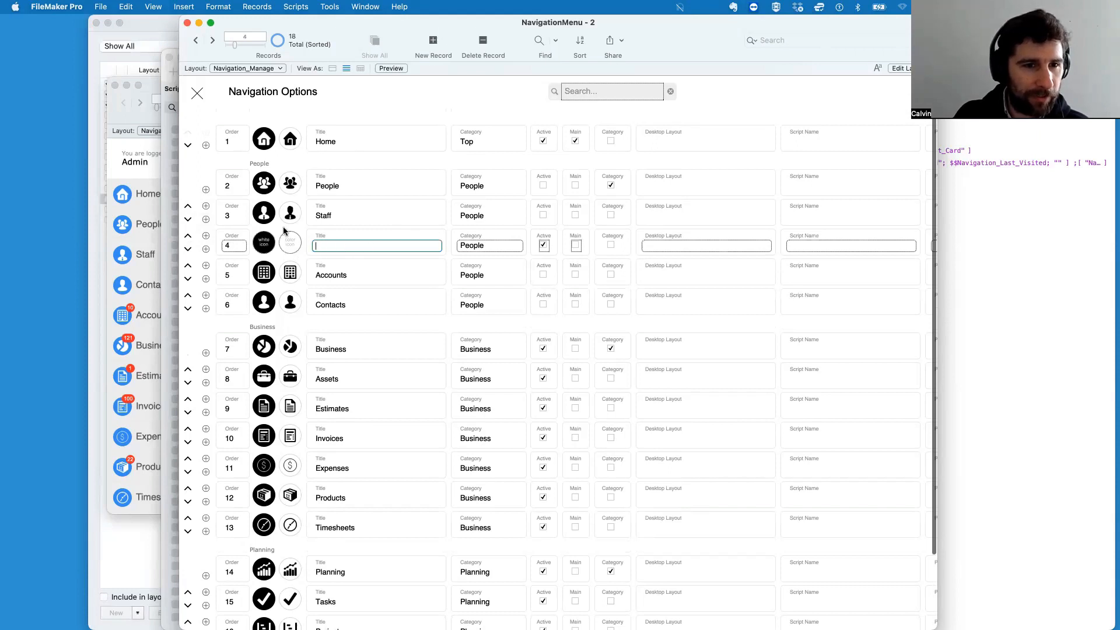
click(206, 207)
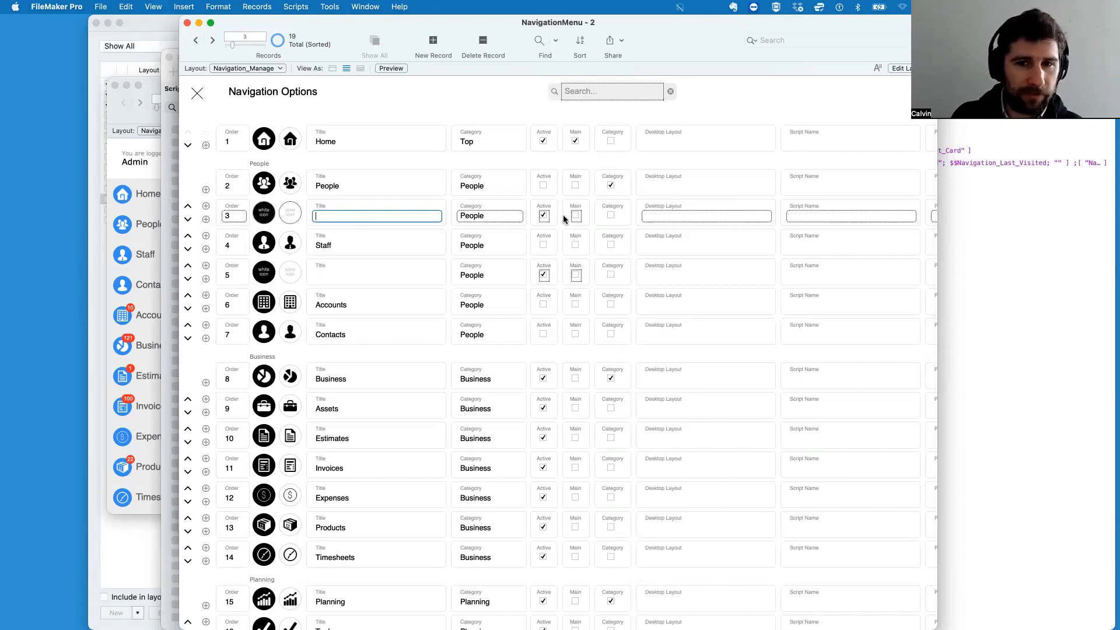
Step: Reposition the Navigation Options window to check the records' Parameter, Badge and Delete columns
scroll(562, 216, right, 5)
scroll(563, 218, left, 5)
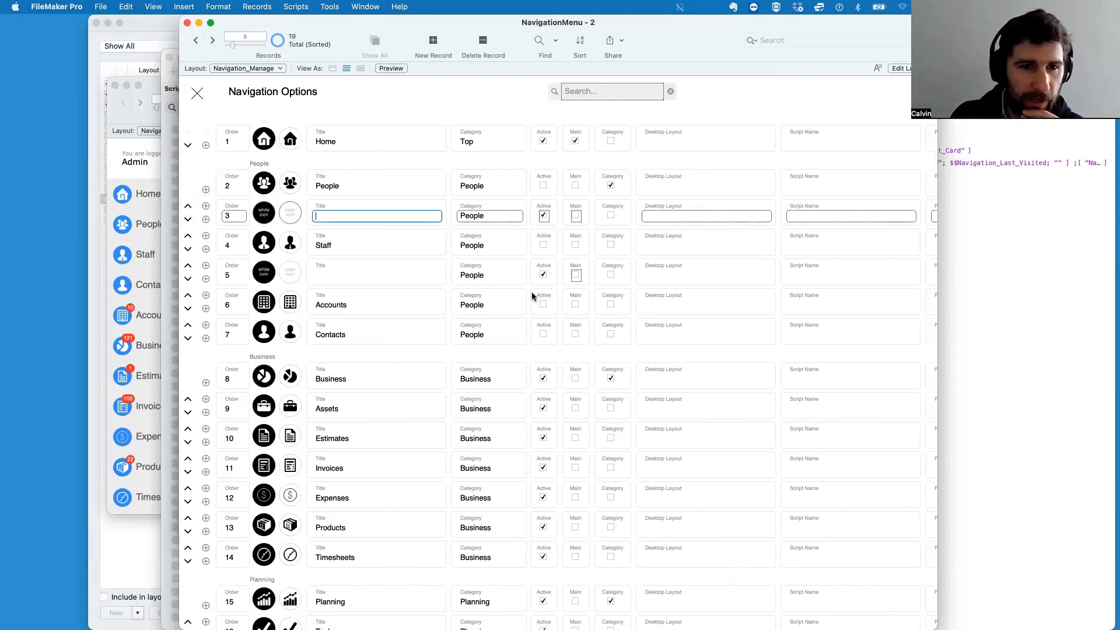
scroll(579, 268, right, 5)
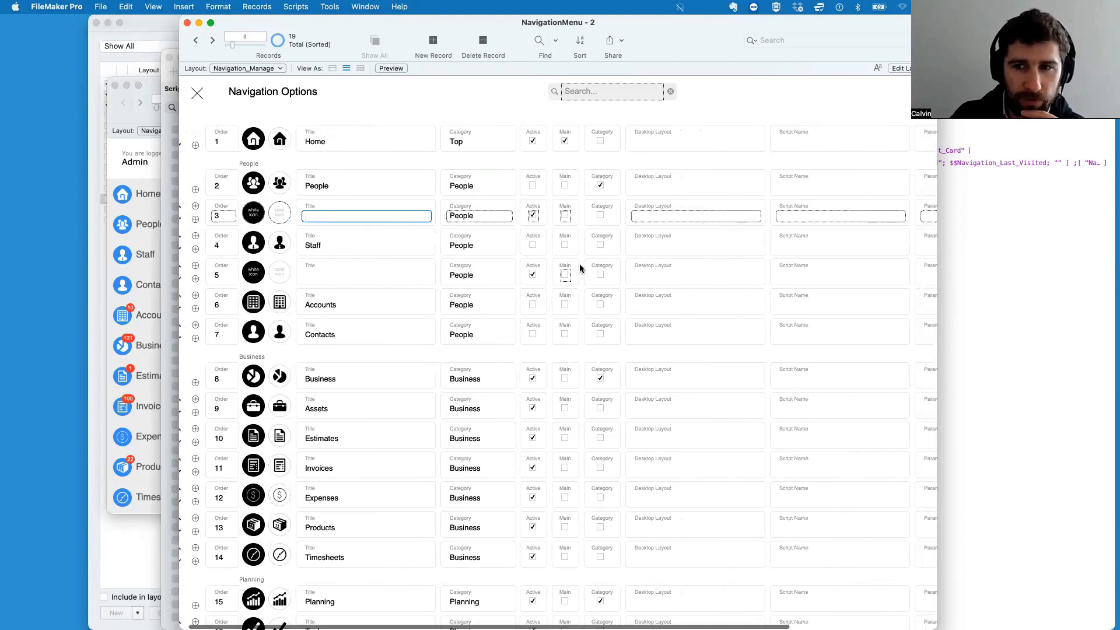
double_click(261, 21)
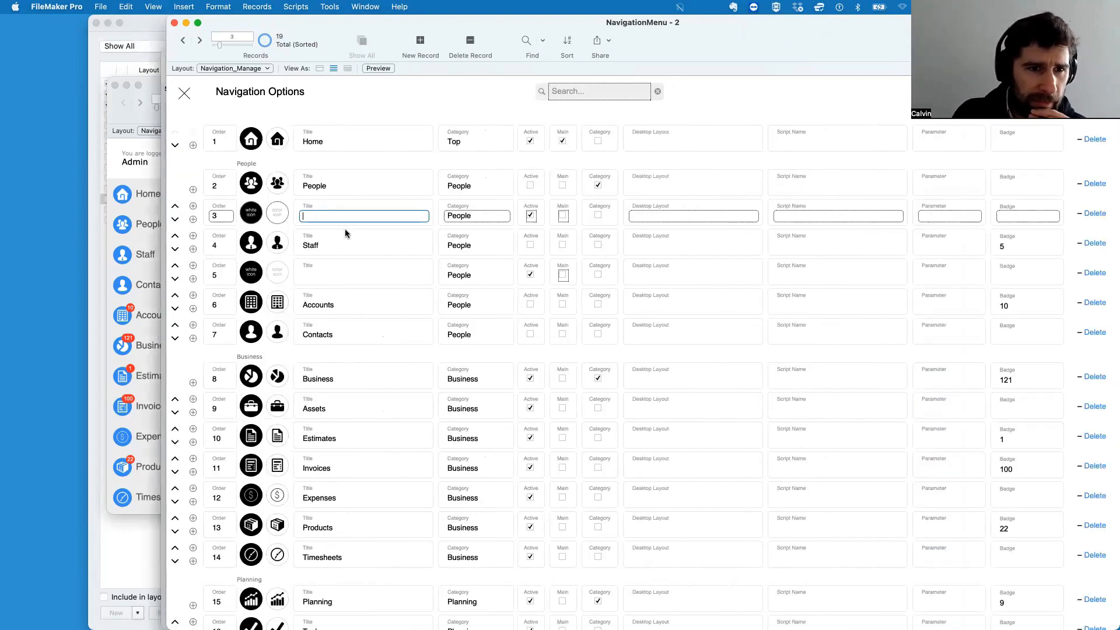
double_click(233, 24)
double_click(156, 24)
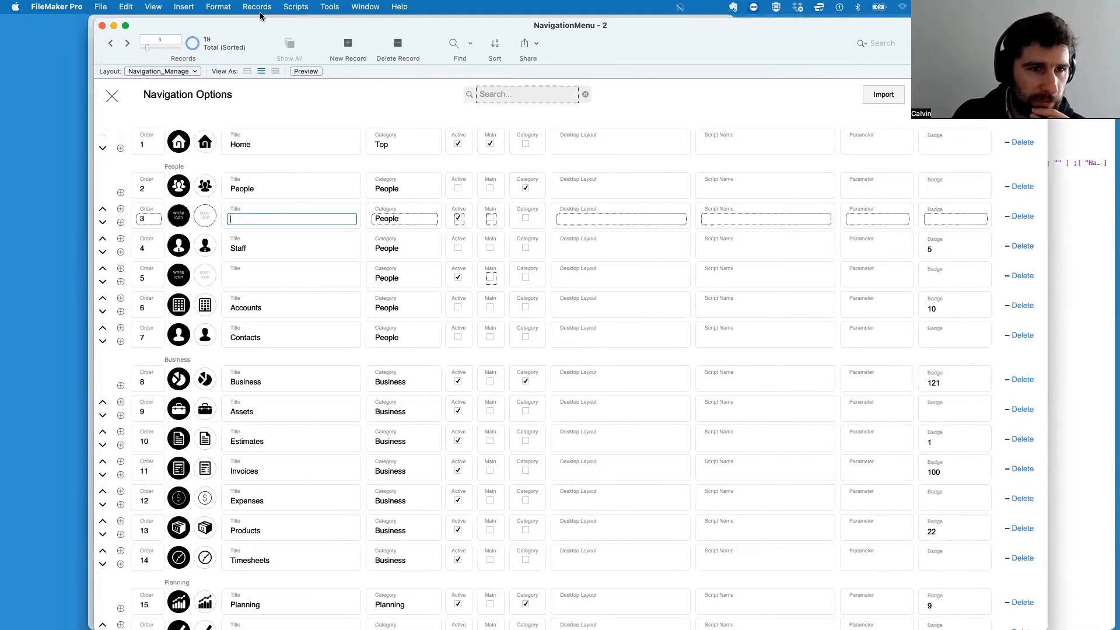
Step: Move the Navigation_Tier_2 window out of the way, then open the demo card and show its Business and Planning categories
click(151, 95)
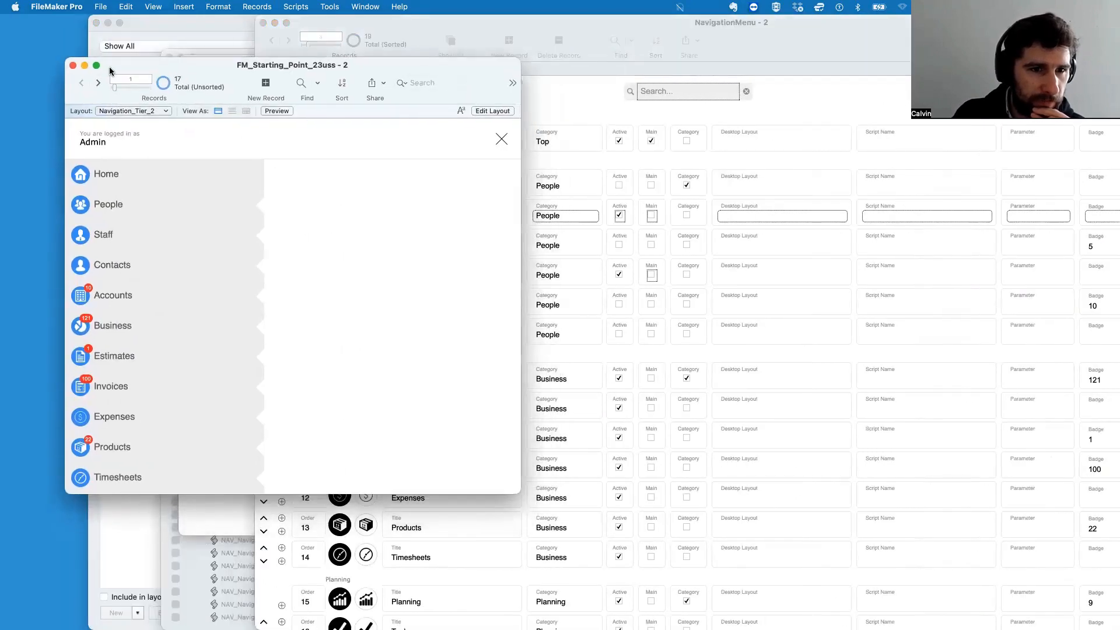
drag(136, 70, 111, 344)
click(215, 190)
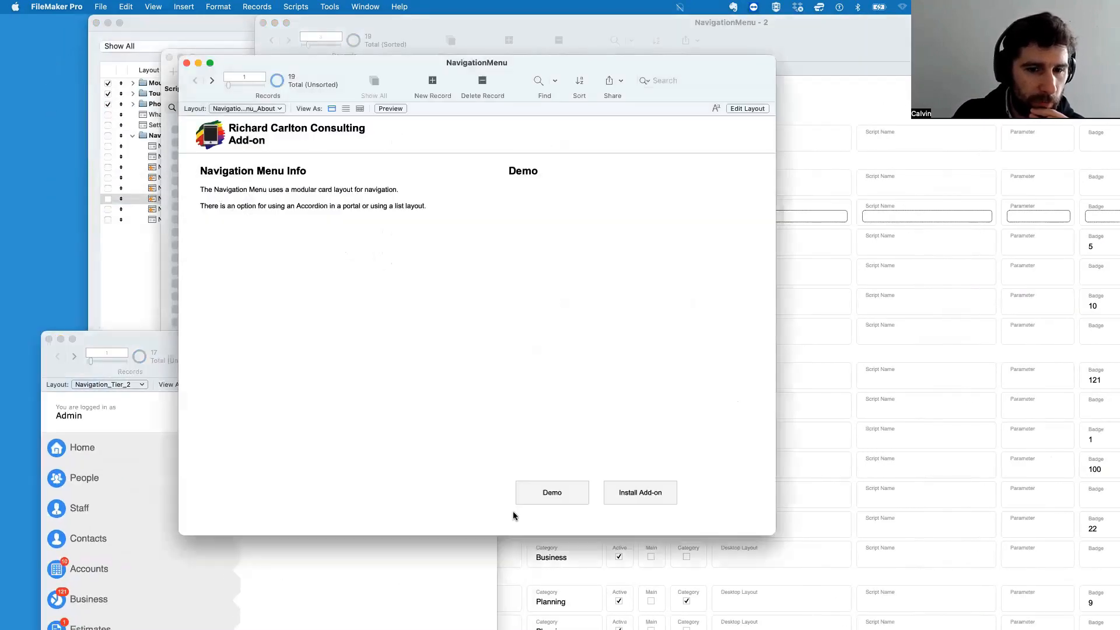
click(573, 487)
click(275, 204)
click(295, 236)
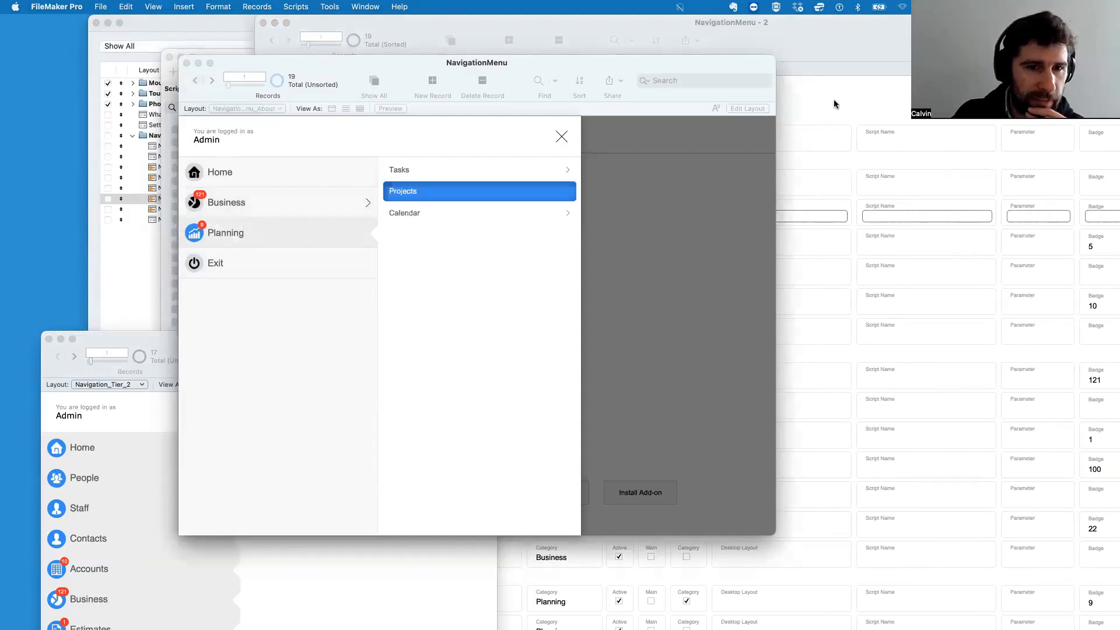
Step: Compare the Navigation Options category flags with the demo card's main items and the Business category's sub-items
click(880, 105)
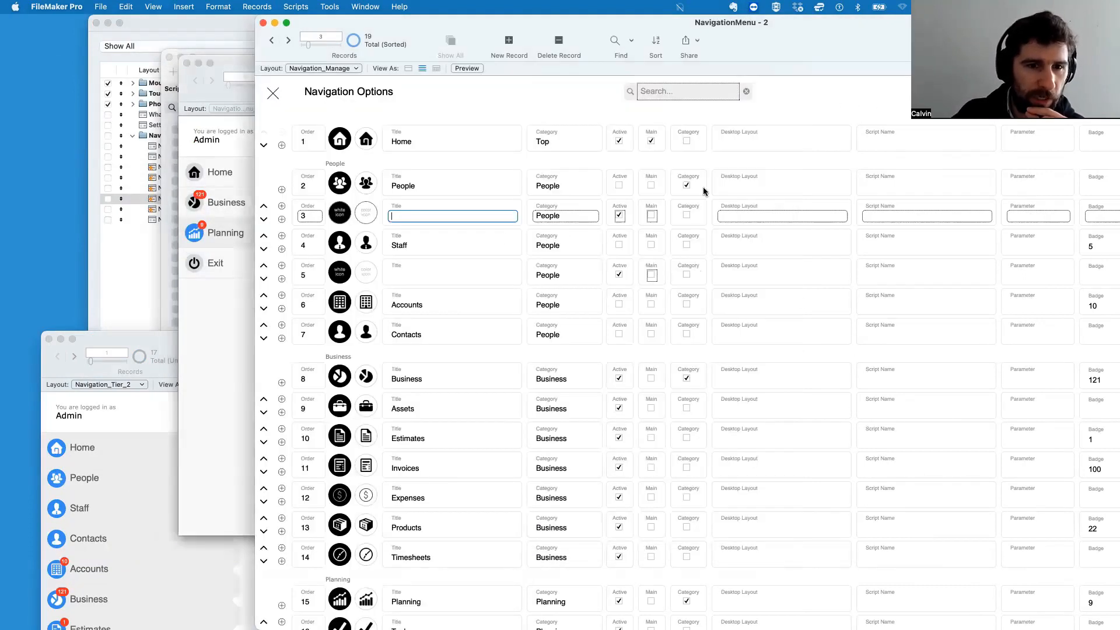
click(218, 339)
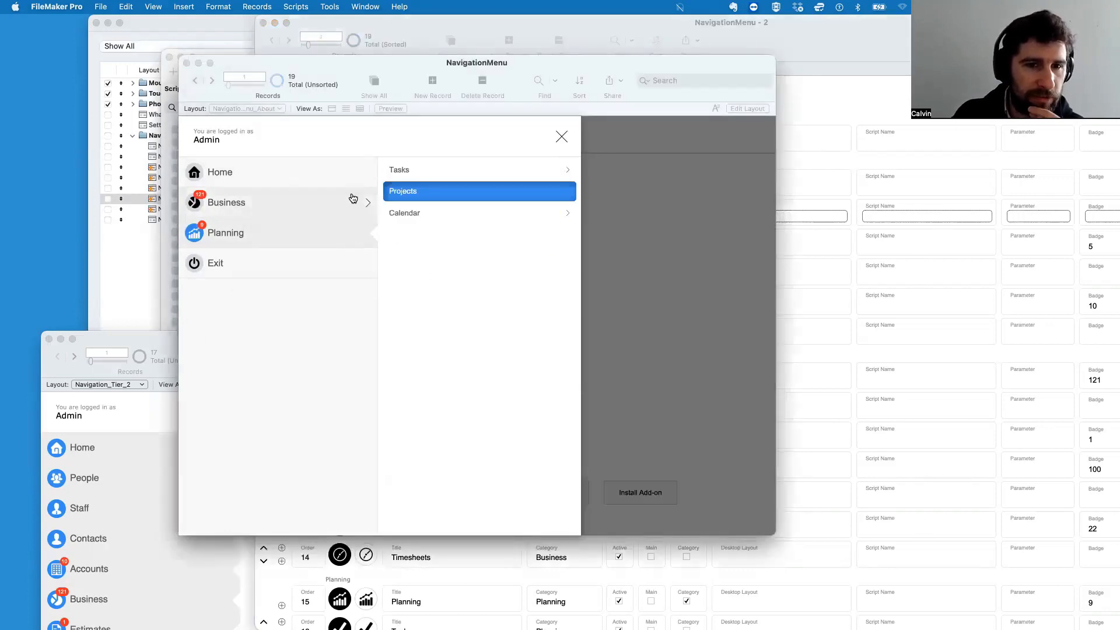
click(854, 97)
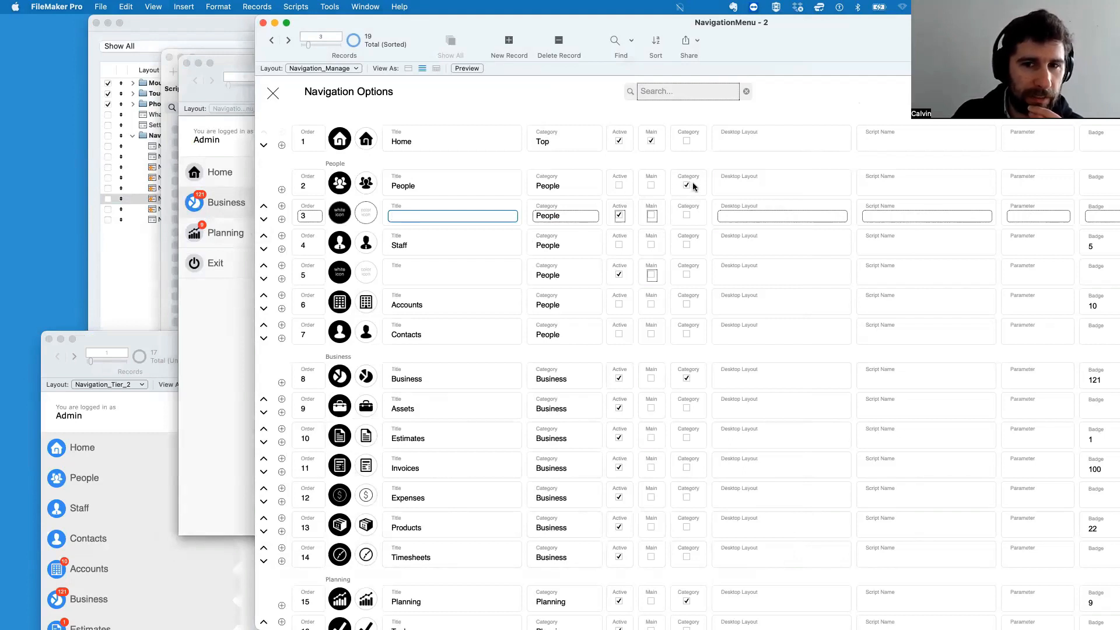
click(213, 214)
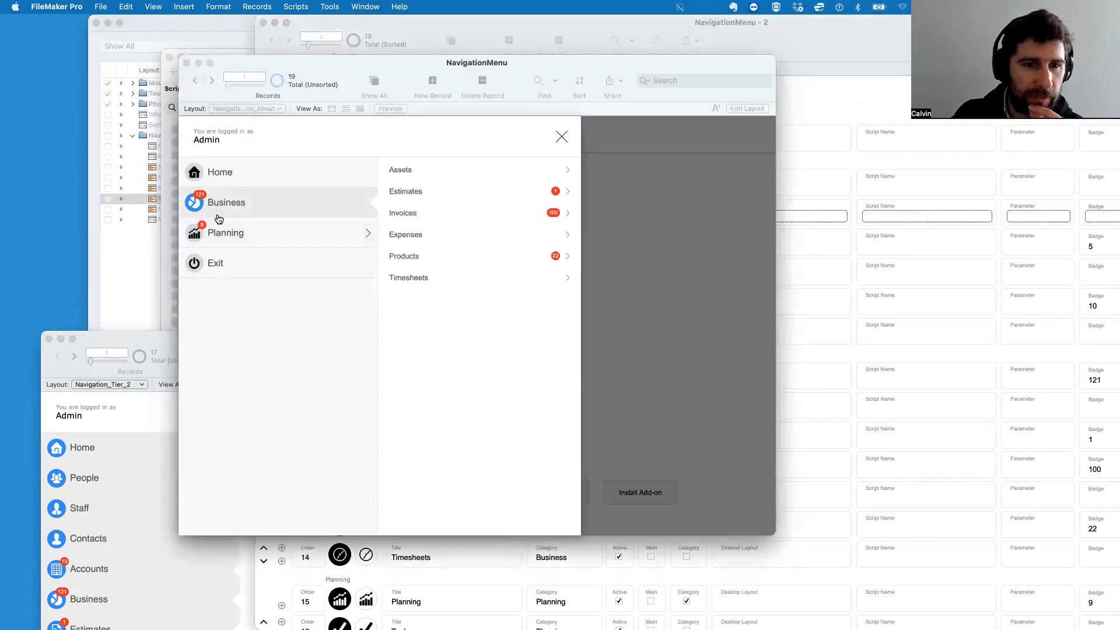
click(847, 164)
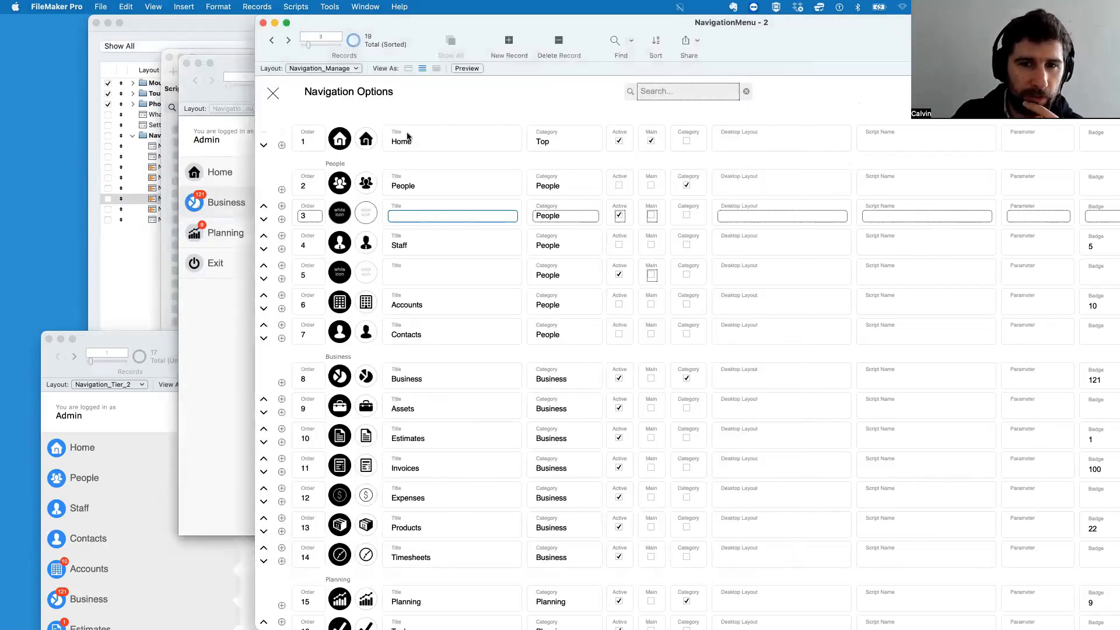
click(217, 263)
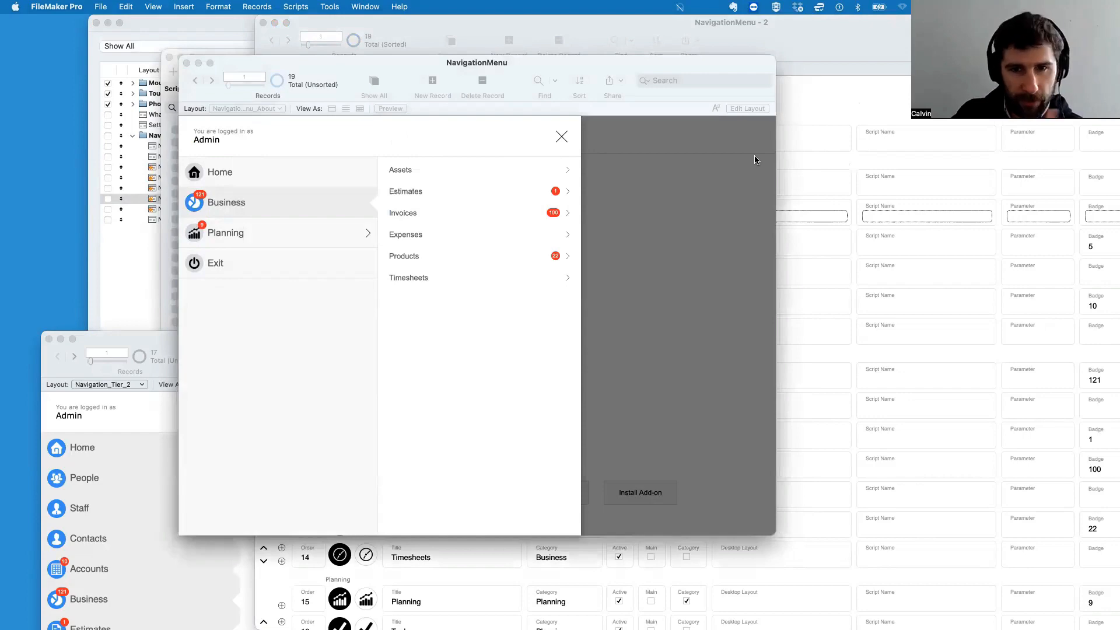
Step: Bring Navigation Options to the front and delete the two blank records above and below Staff in the People category
drag(957, 28, 838, 21)
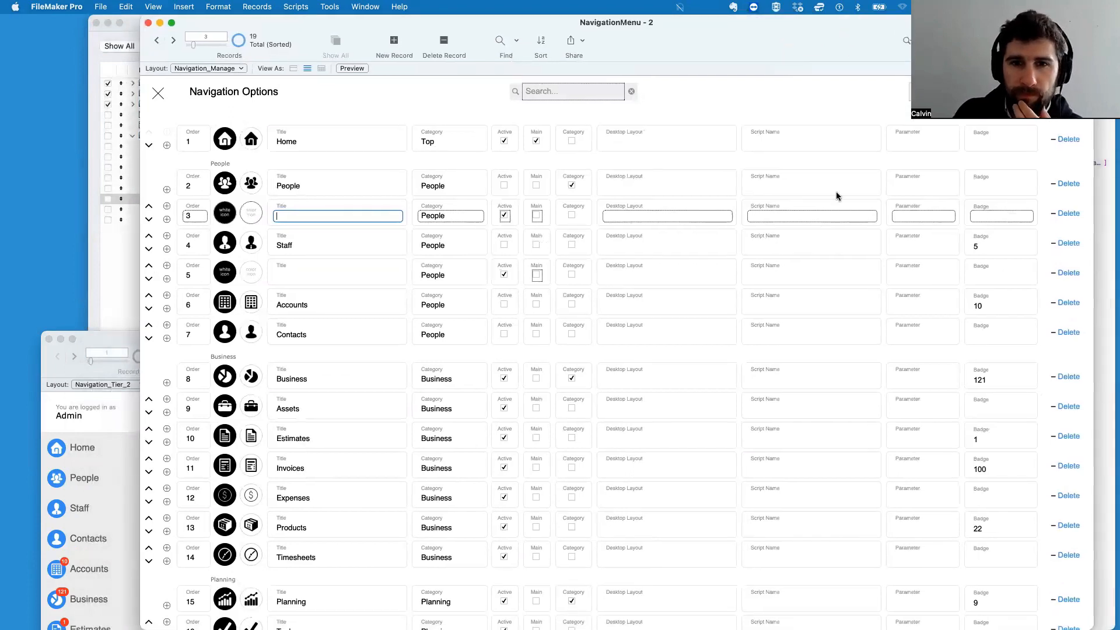
click(1069, 213)
click(518, 238)
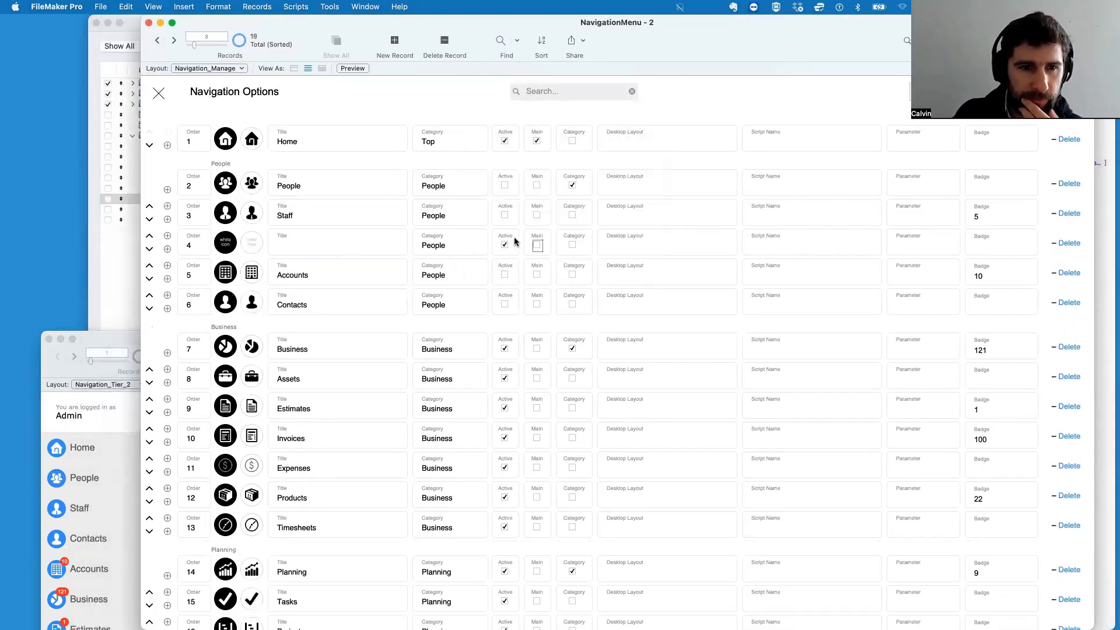
click(1070, 243)
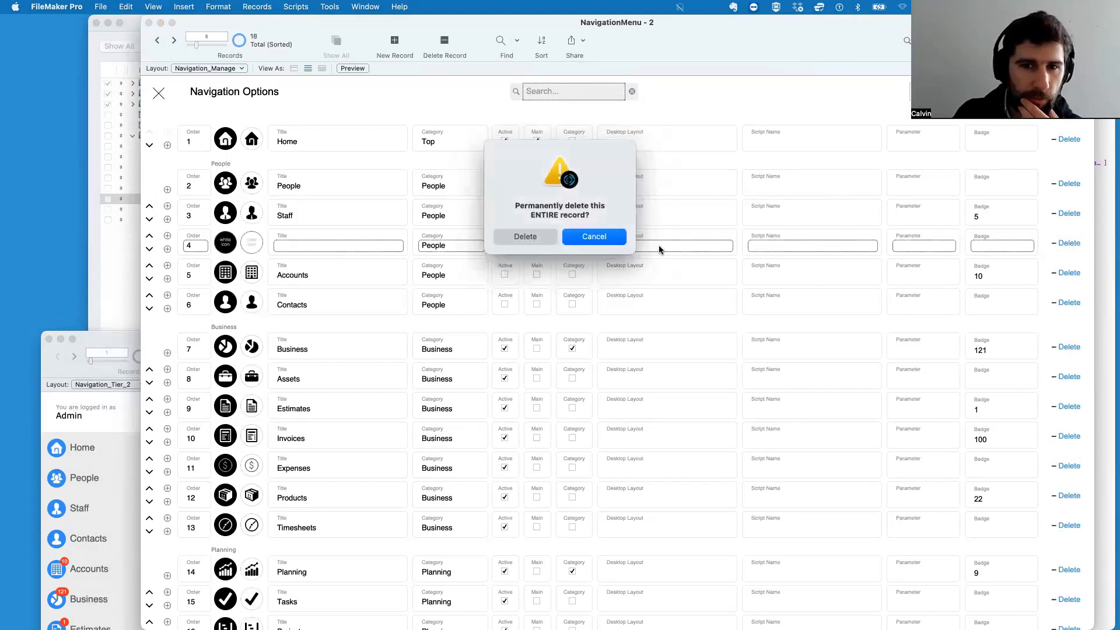
click(524, 237)
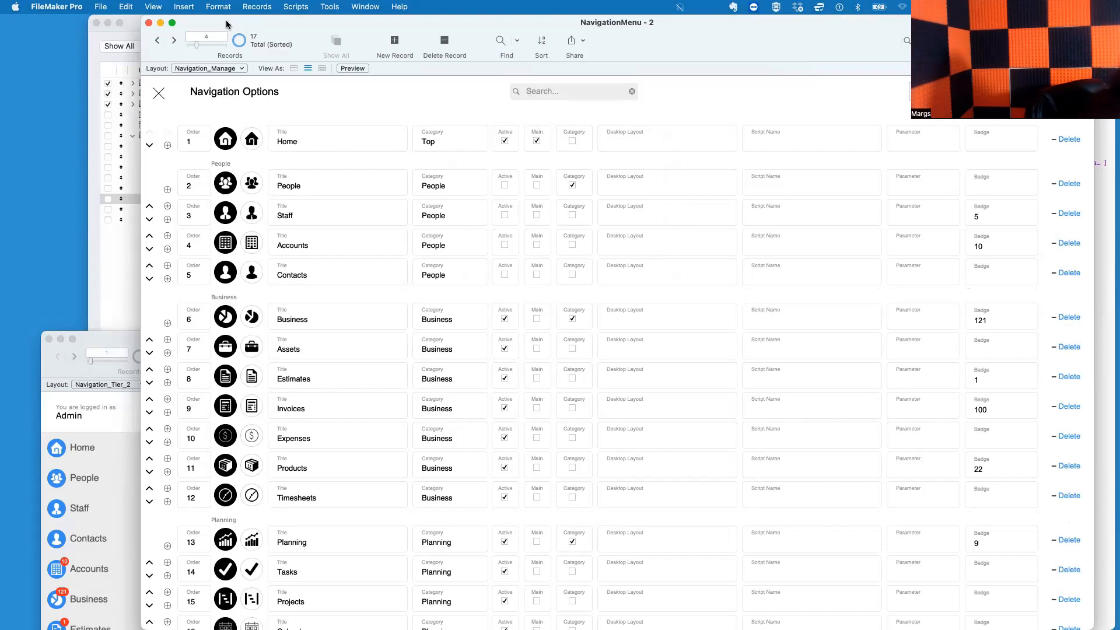
Step: Close Navigation Options and switch the demo card between its Planning and Business categories
drag(86, 348, 40, 573)
click(508, 293)
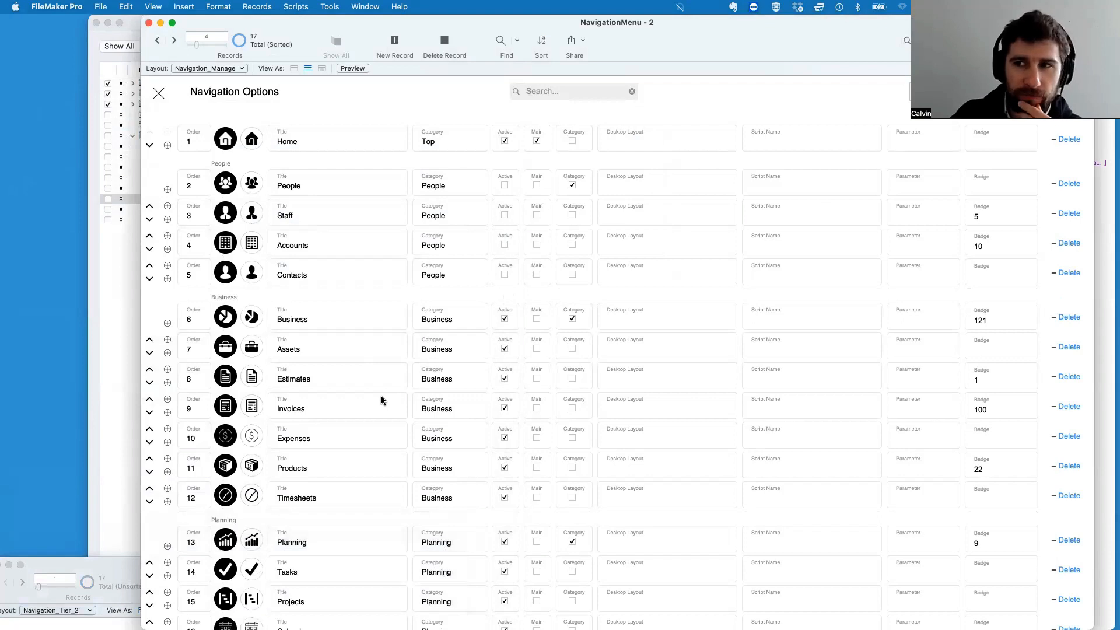
click(158, 94)
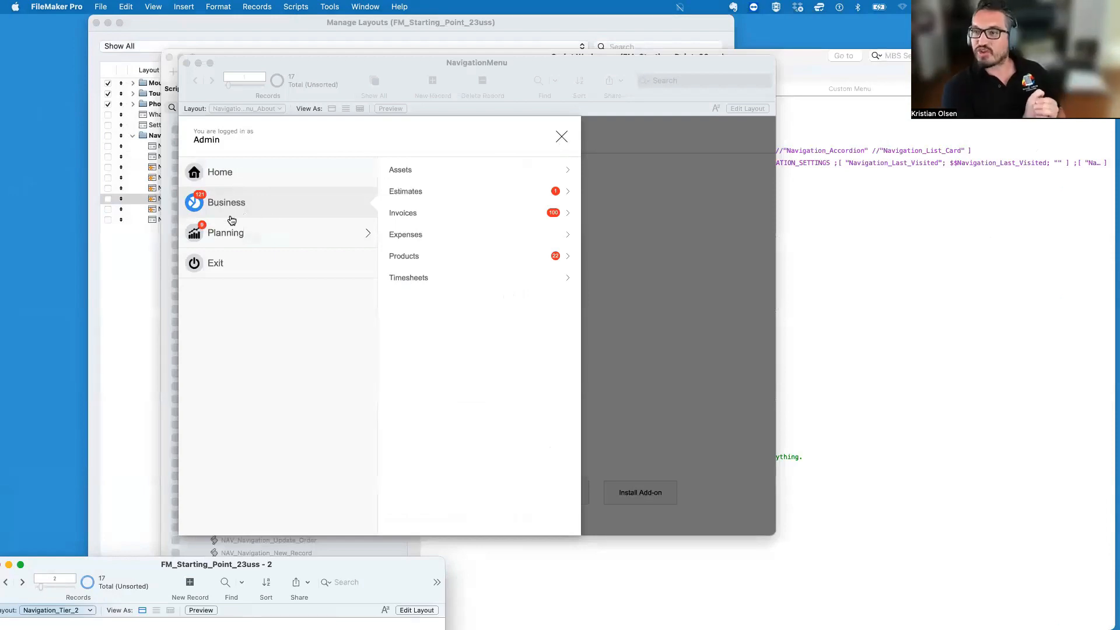
click(277, 236)
click(280, 216)
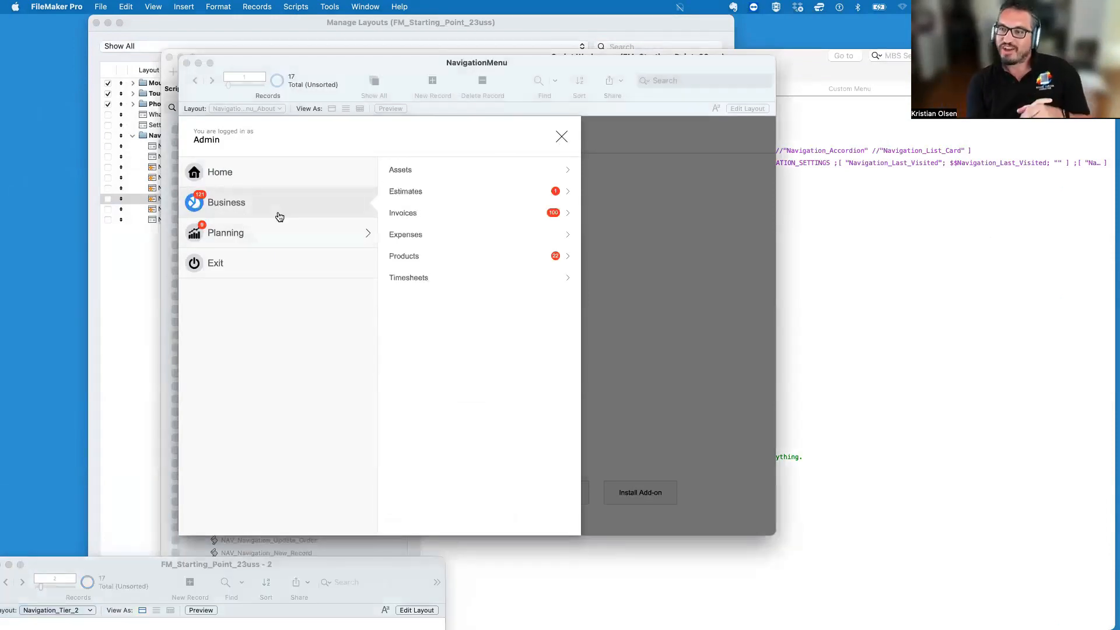
click(274, 233)
click(286, 212)
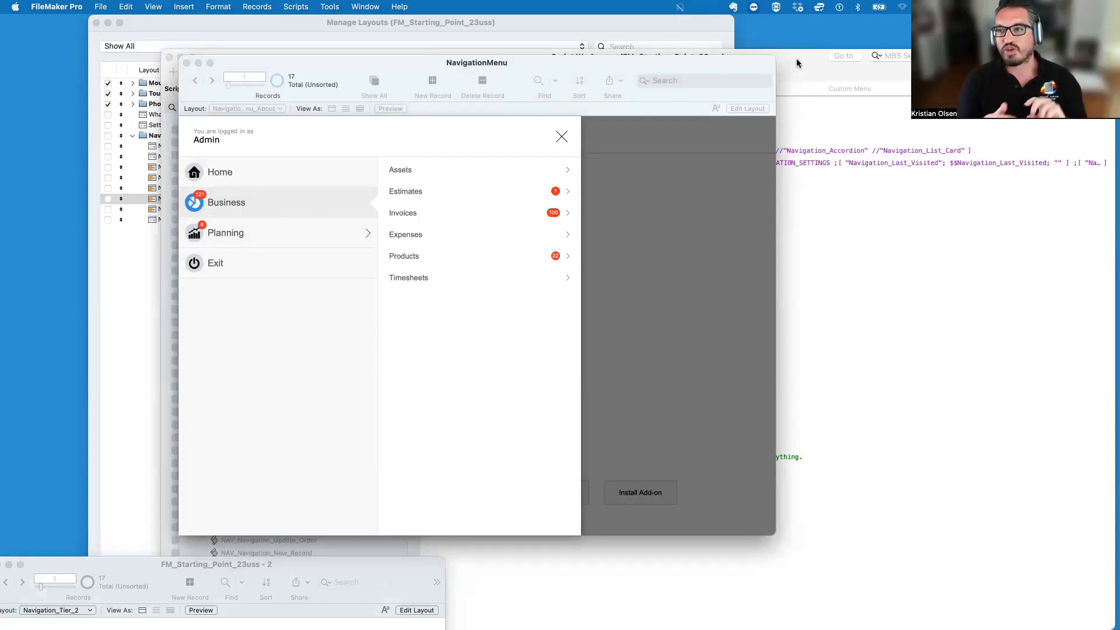
Step: Close the Script Workspace and move the NavigationMenu, Navigation_Tier_2 and Manage Layouts windows away from the FM_Starting_Point_23uss home window
click(169, 58)
drag(264, 64, 267, 67)
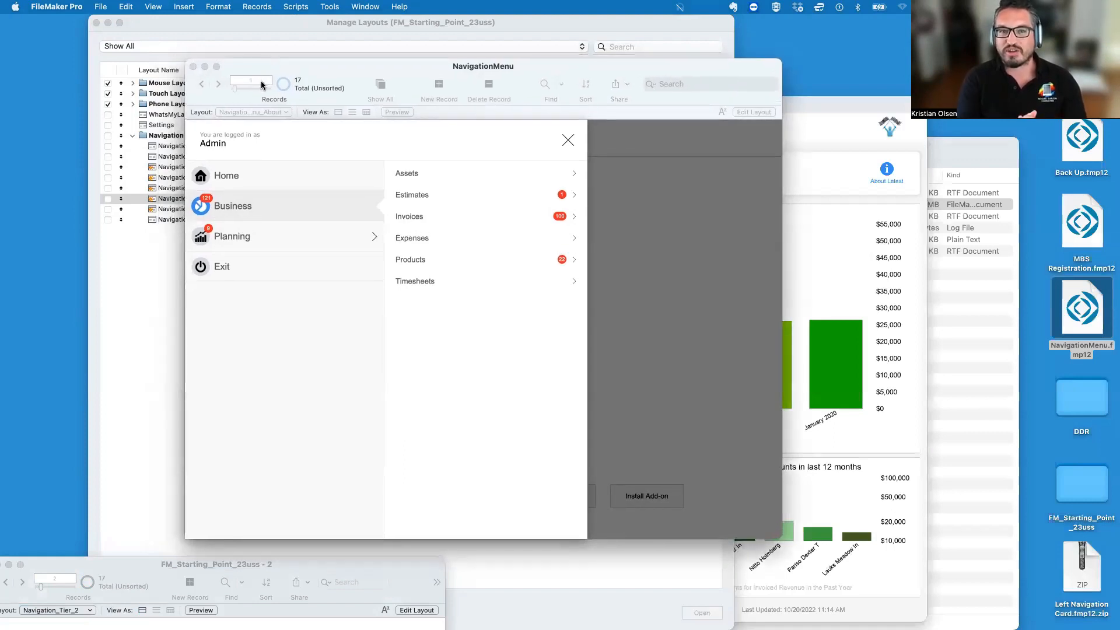
click(85, 567)
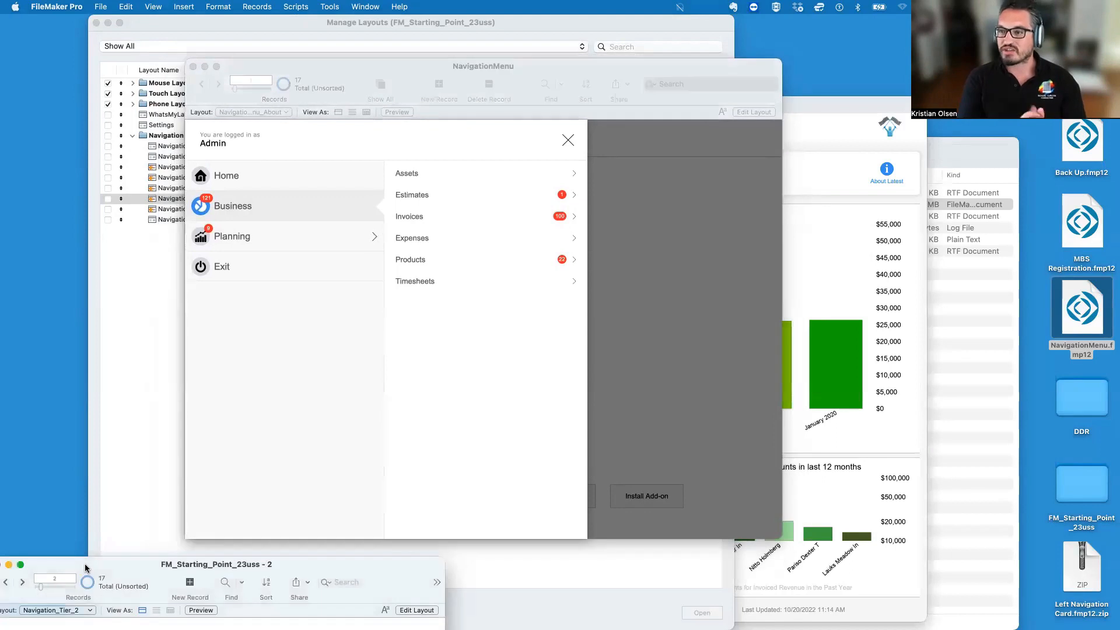
drag(85, 567, 117, 585)
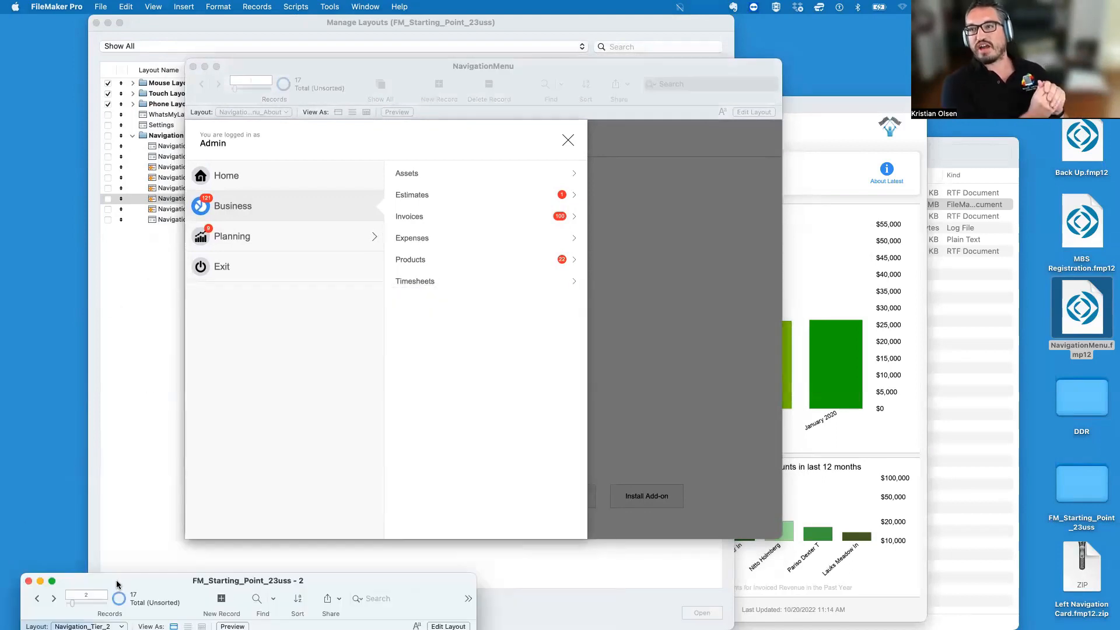
click(245, 68)
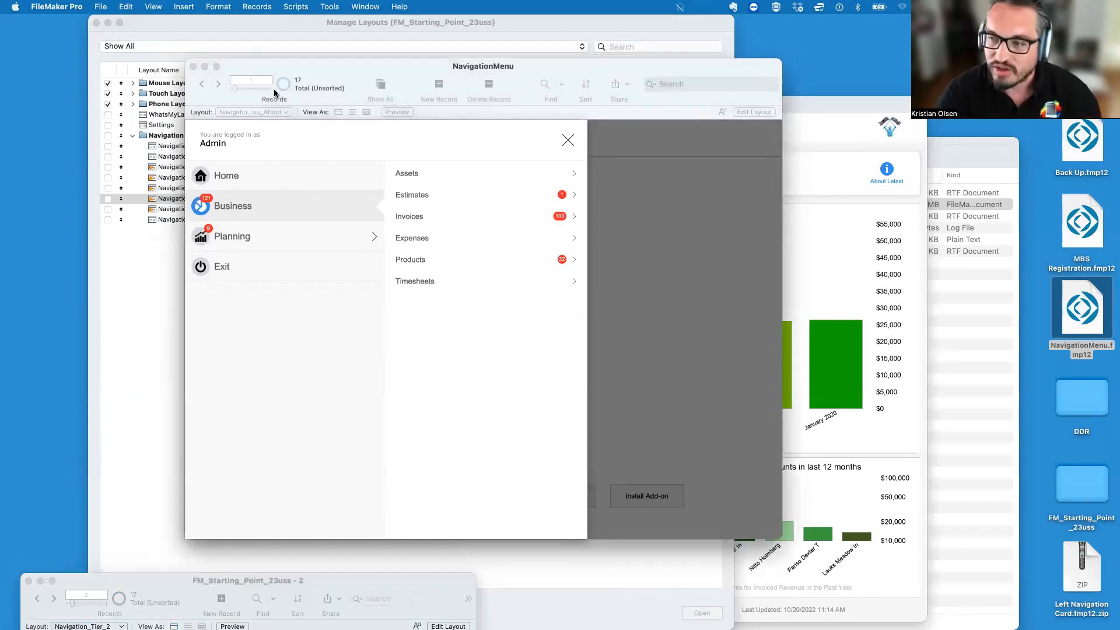
drag(252, 68, 439, 359)
drag(179, 34, 245, 421)
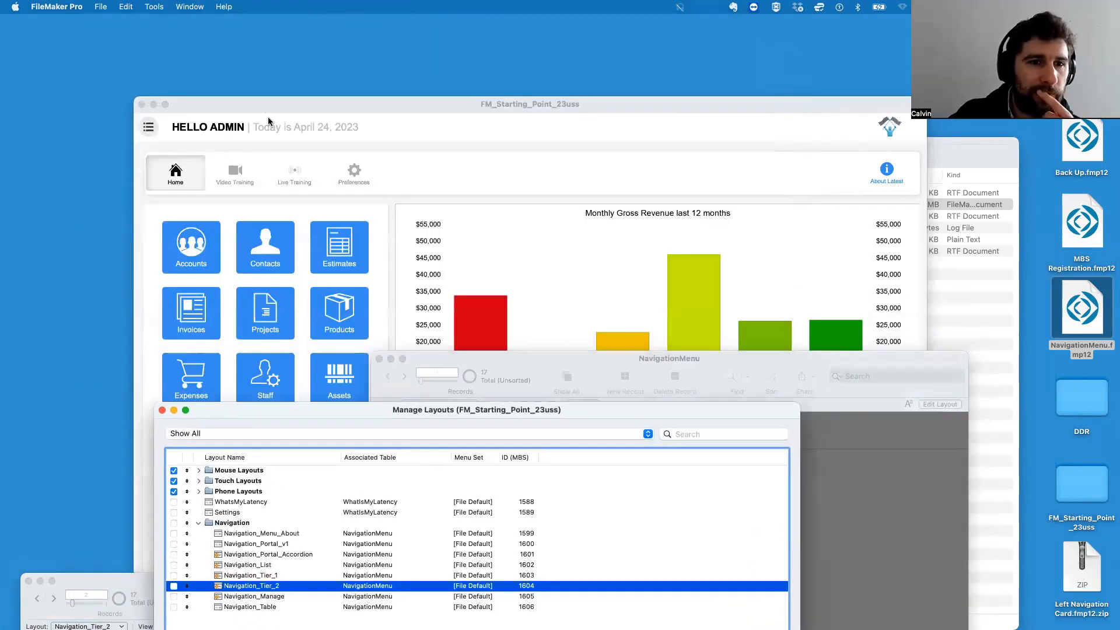
Step: Reposition the FM_Starting_Point_23uss home window, then open its navigation card to check the main items and close it
drag(317, 103, 285, 55)
click(118, 82)
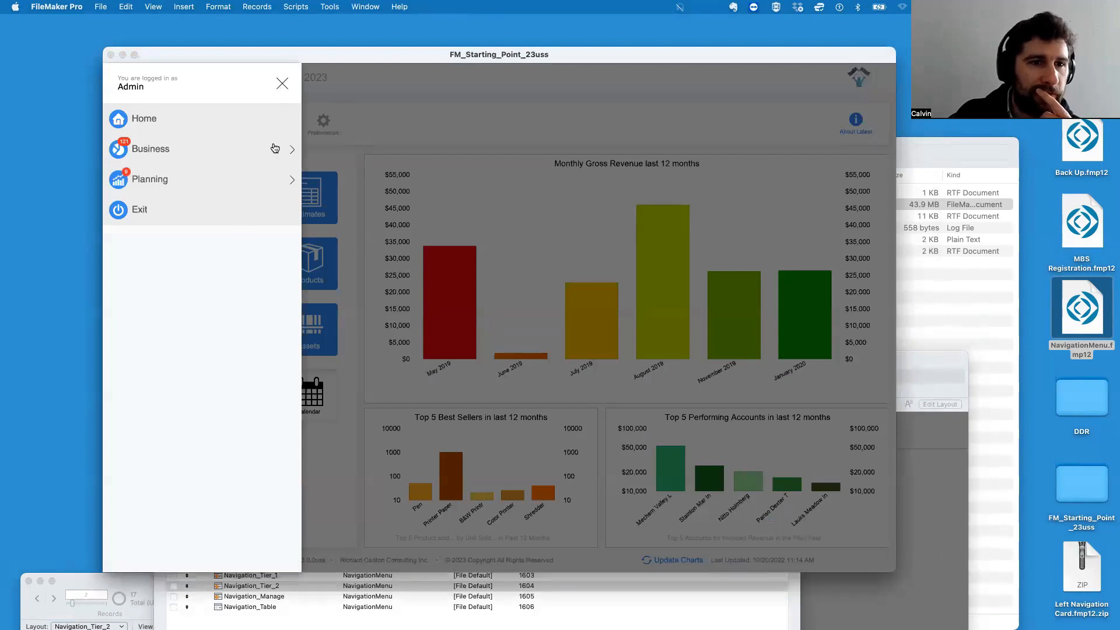
click(281, 86)
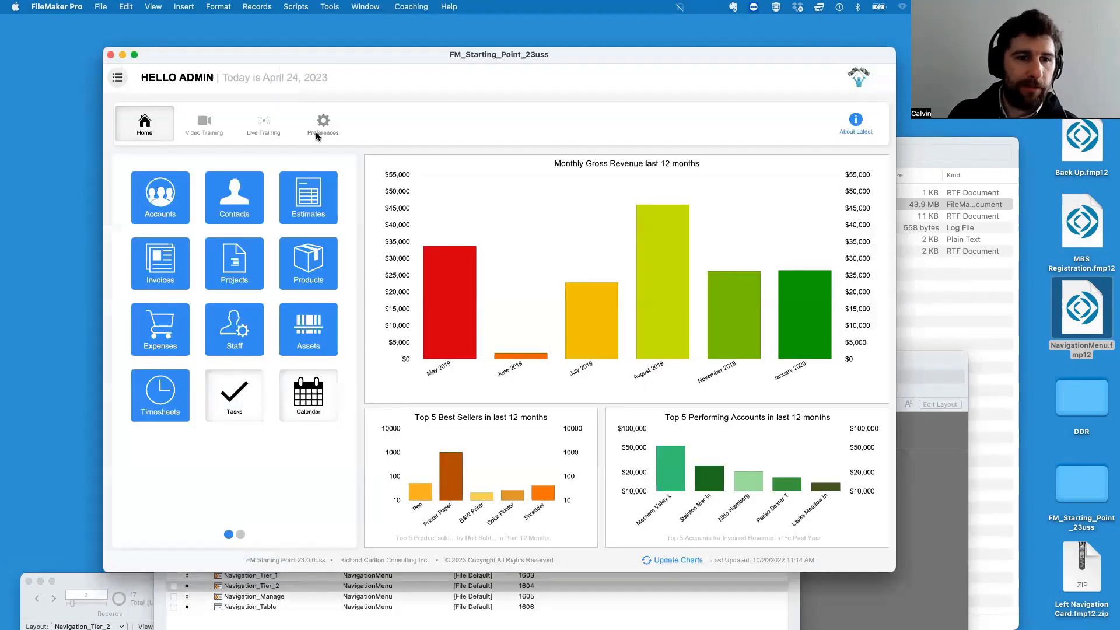
Step: Search Manage Layouts for "mana" and open the Navigation_Manage layout in a new window enlarged to show all columns
key(super+shift+l)
drag(484, 410, 406, 120)
click(607, 144)
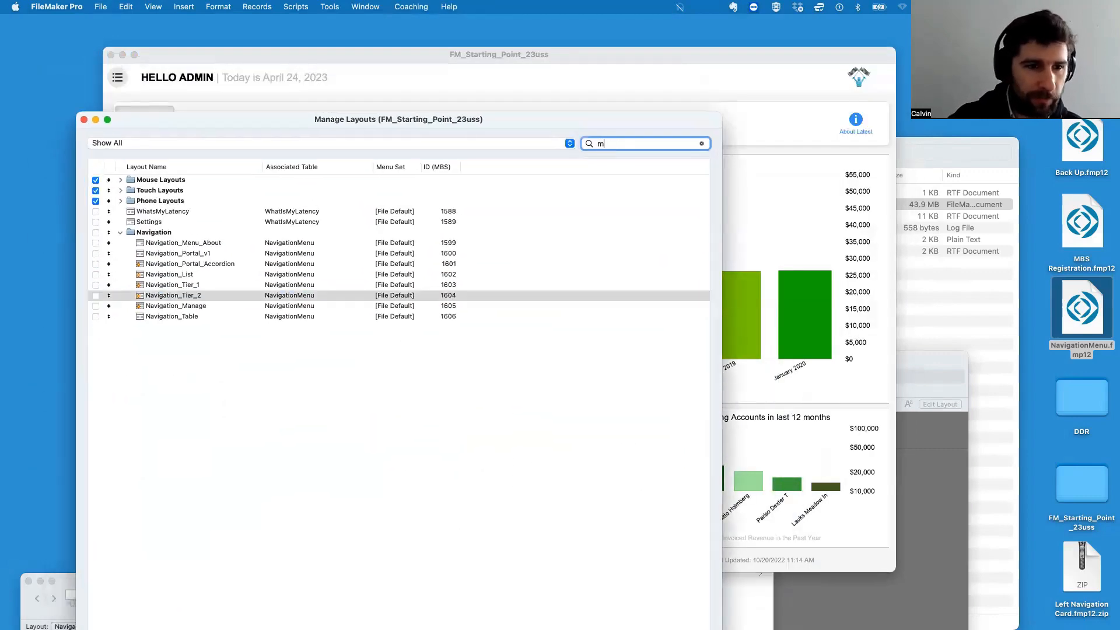
text(mana)
click(453, 178)
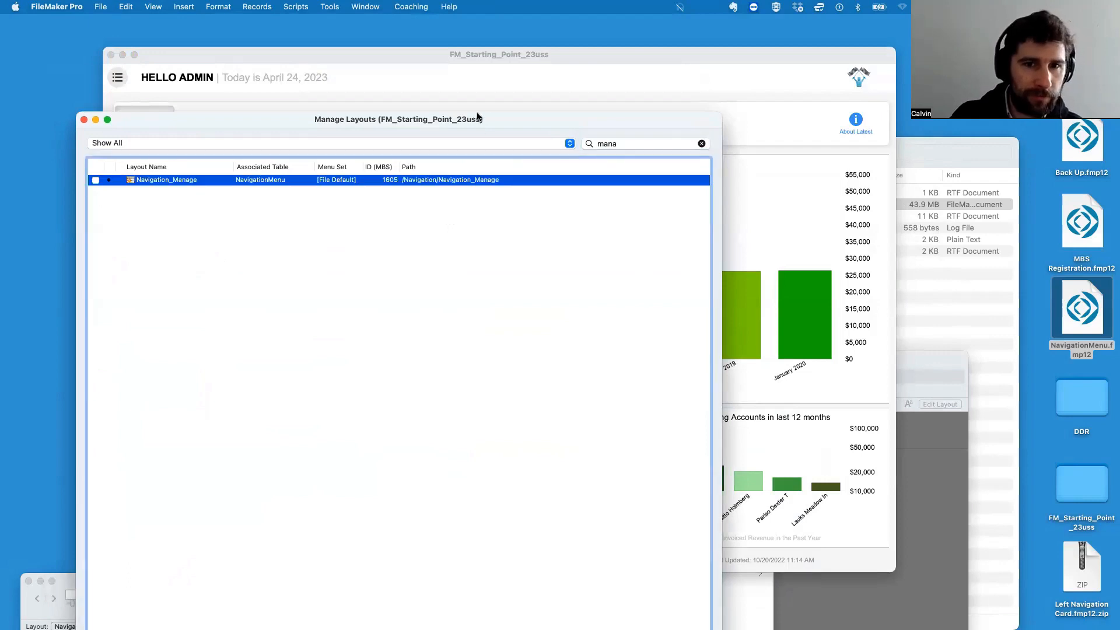
drag(480, 118, 489, 51)
drag(262, 59, 277, 113)
click(702, 461)
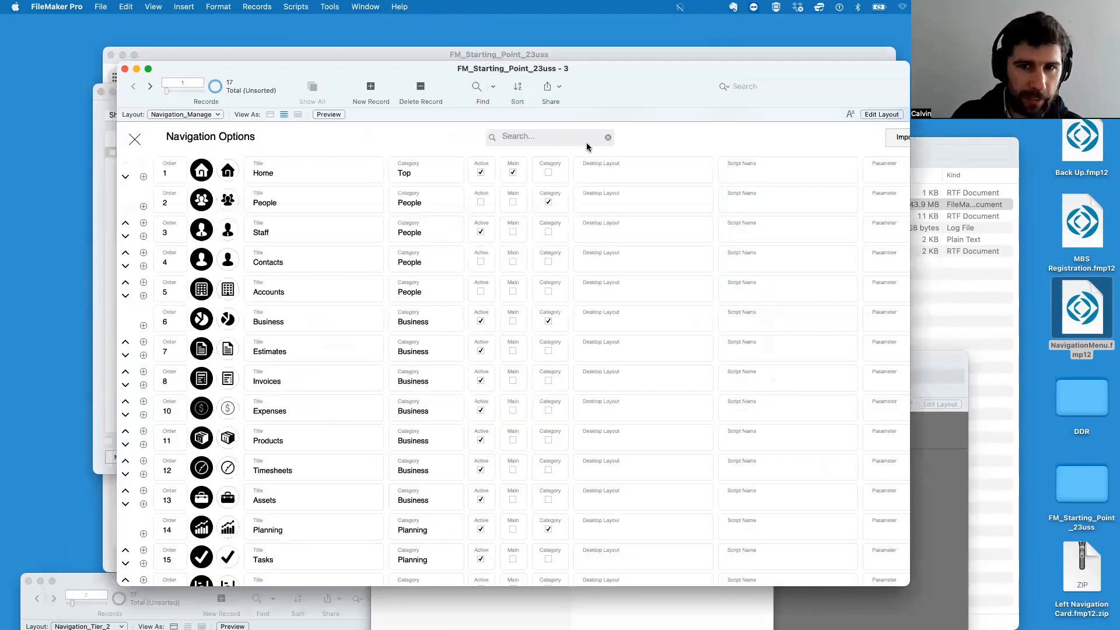
double_click(689, 80)
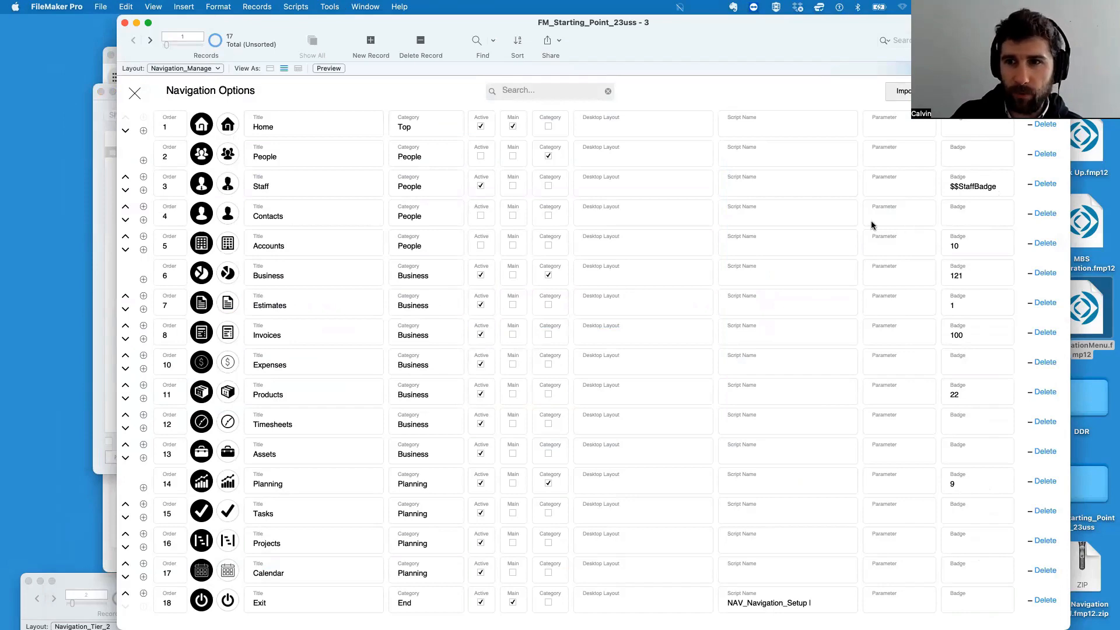
Step: Import the navigation records from Back Up.fmp12 on the Desktop into the current NavigationMenu table using the proposed field mapping
click(905, 93)
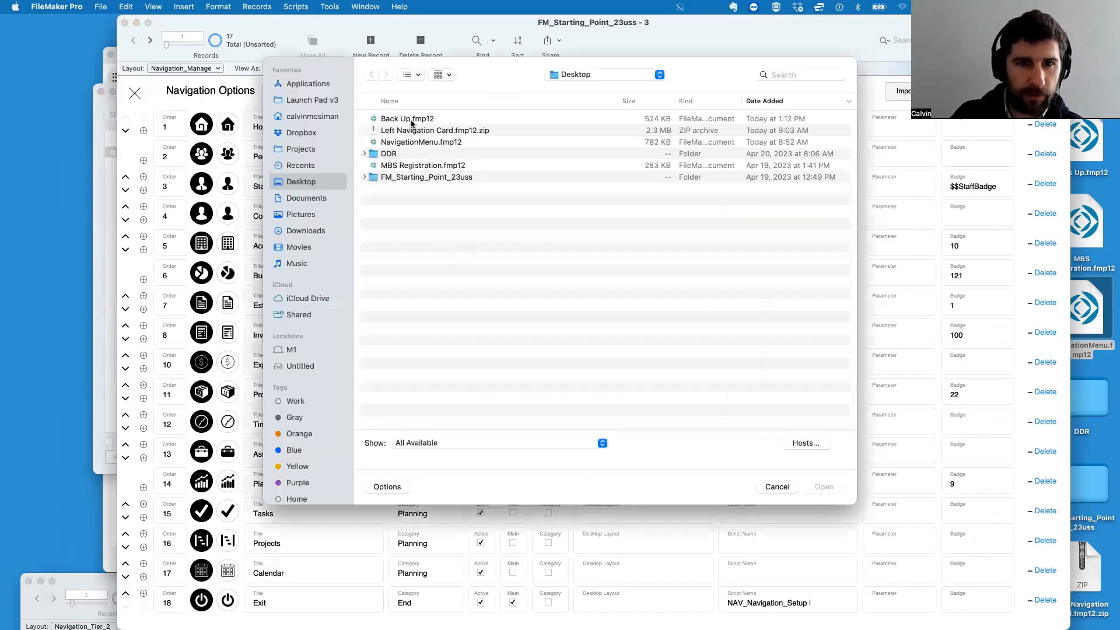
click(410, 121)
click(824, 487)
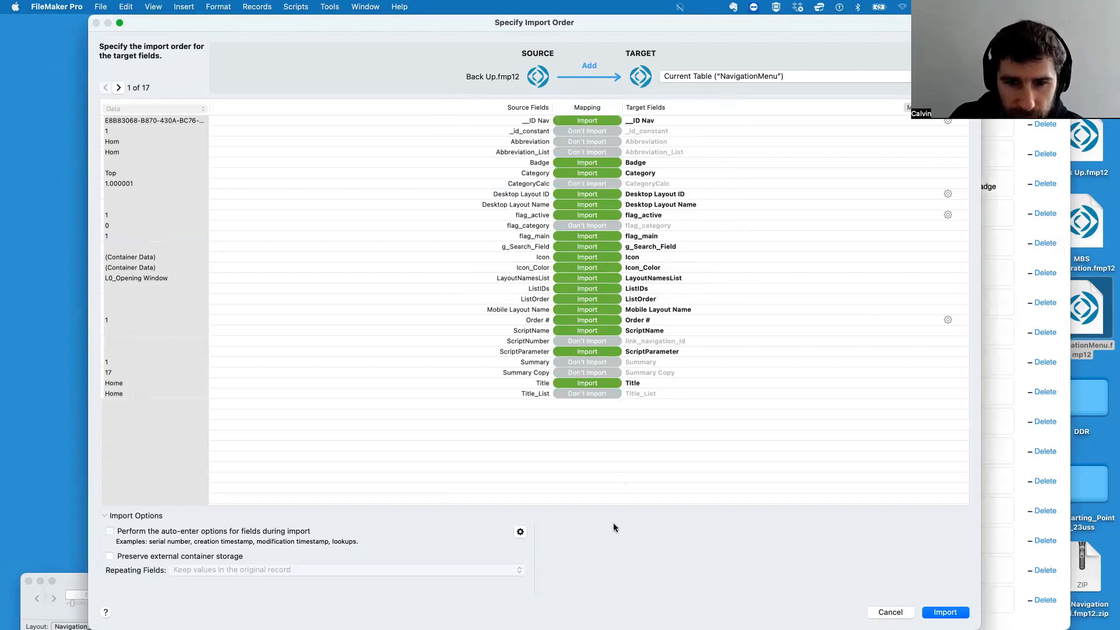
click(960, 612)
click(673, 283)
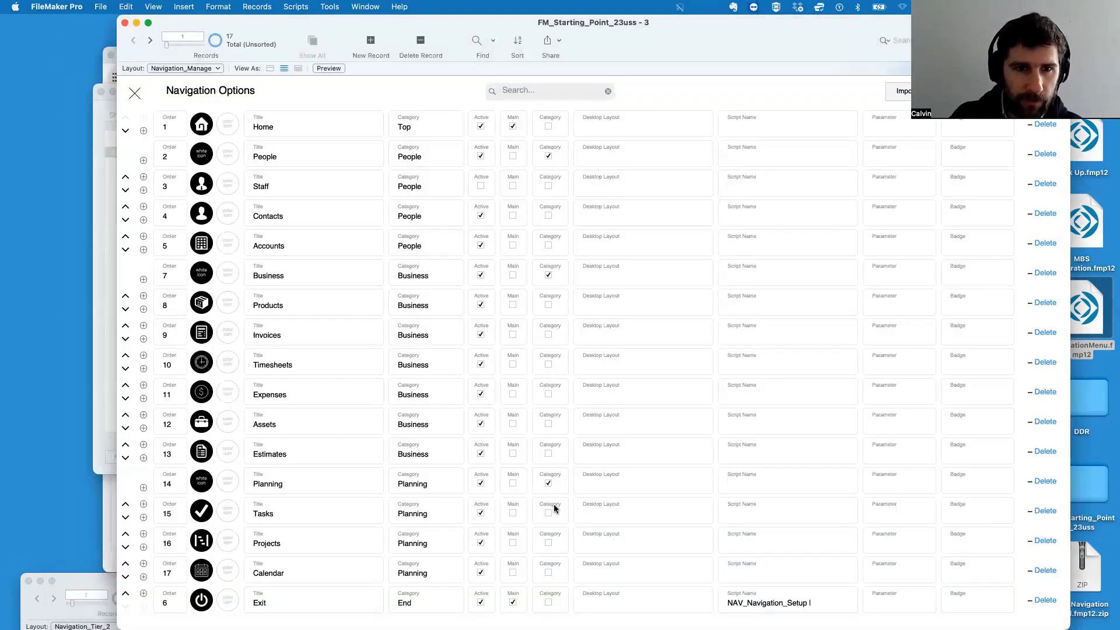
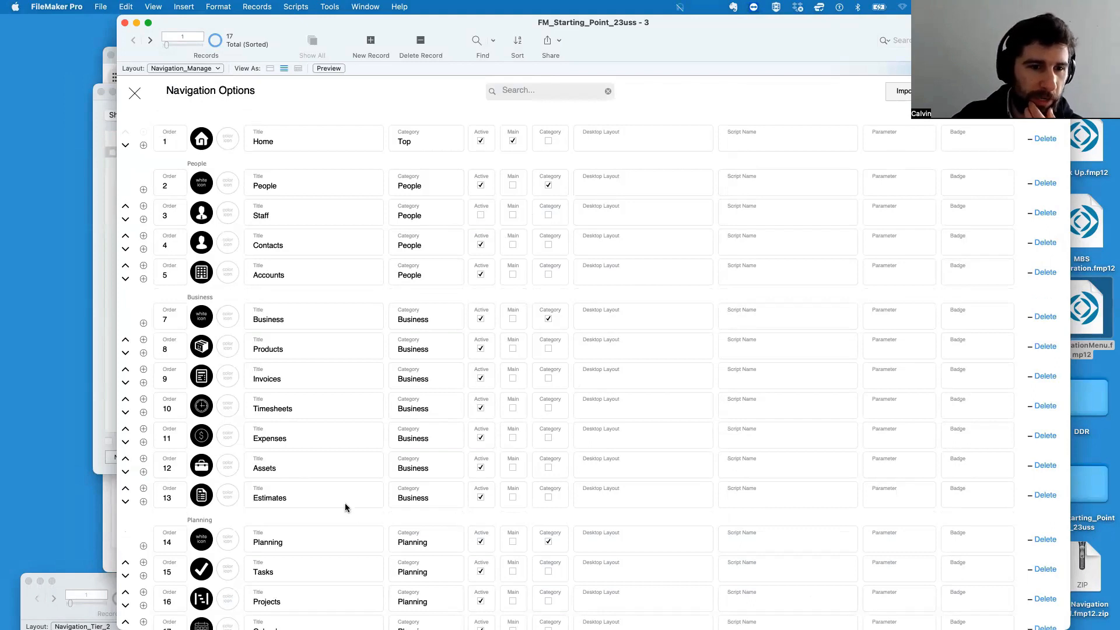
scroll(348, 507, down, 2)
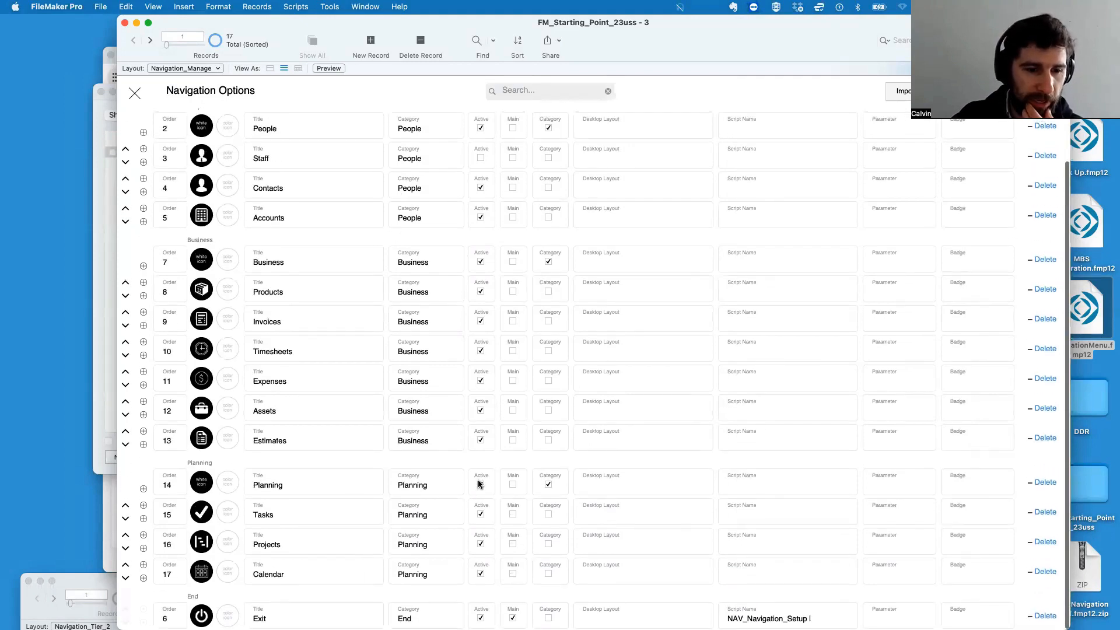
scroll(479, 482, up, 2)
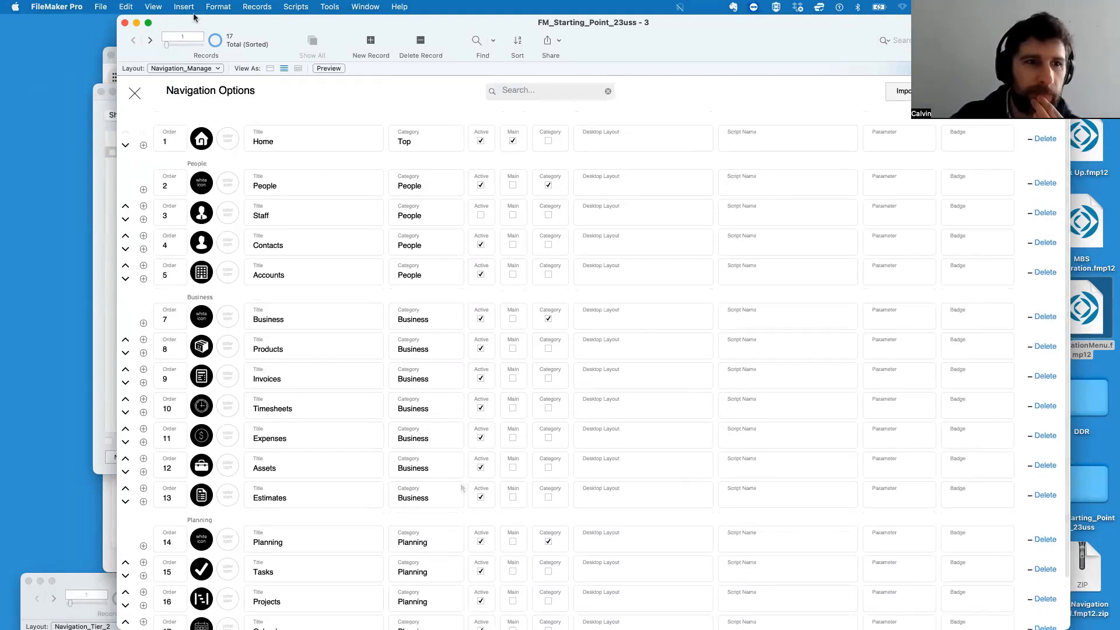
Step: Check the imported options in the home window's navigation card: show the People category, choose Accounts, reopen the card and close it
drag(196, 31, 175, 238)
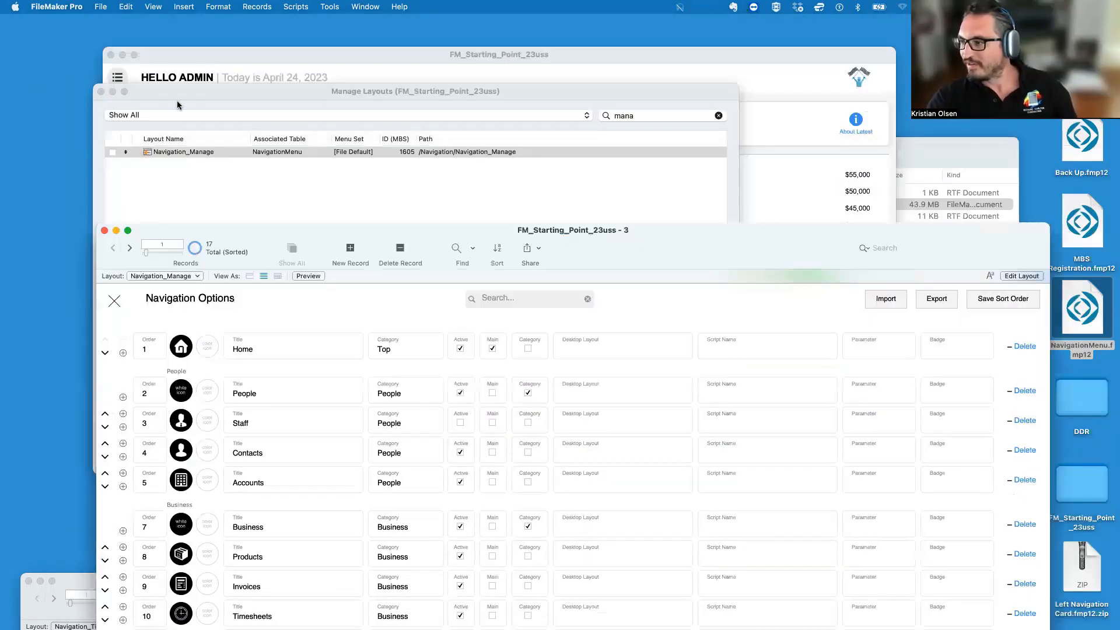
click(185, 55)
click(117, 77)
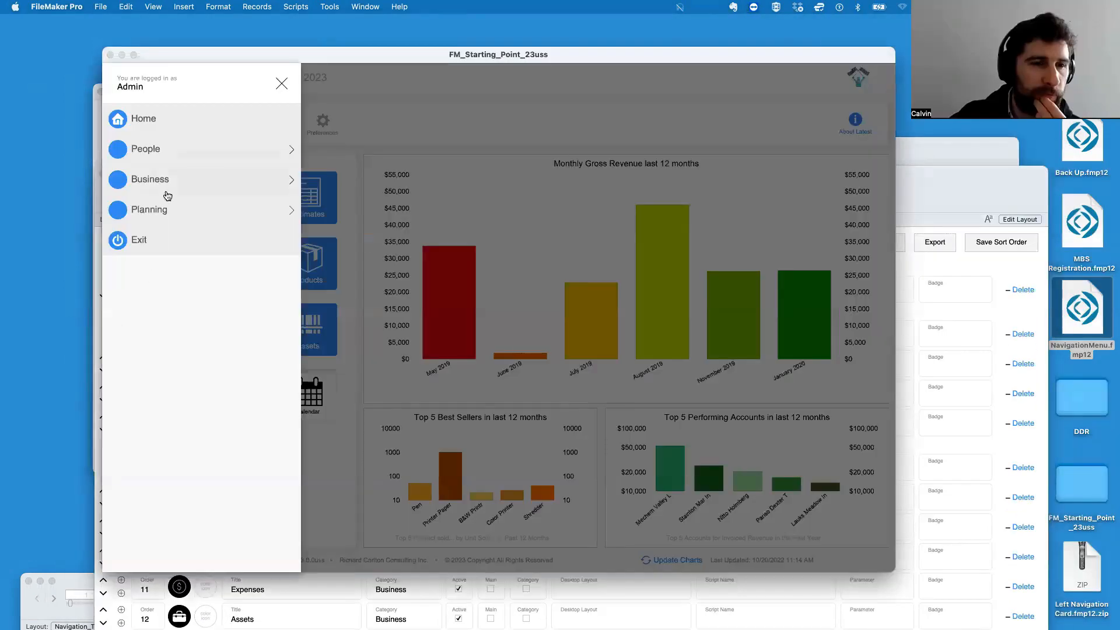
click(254, 149)
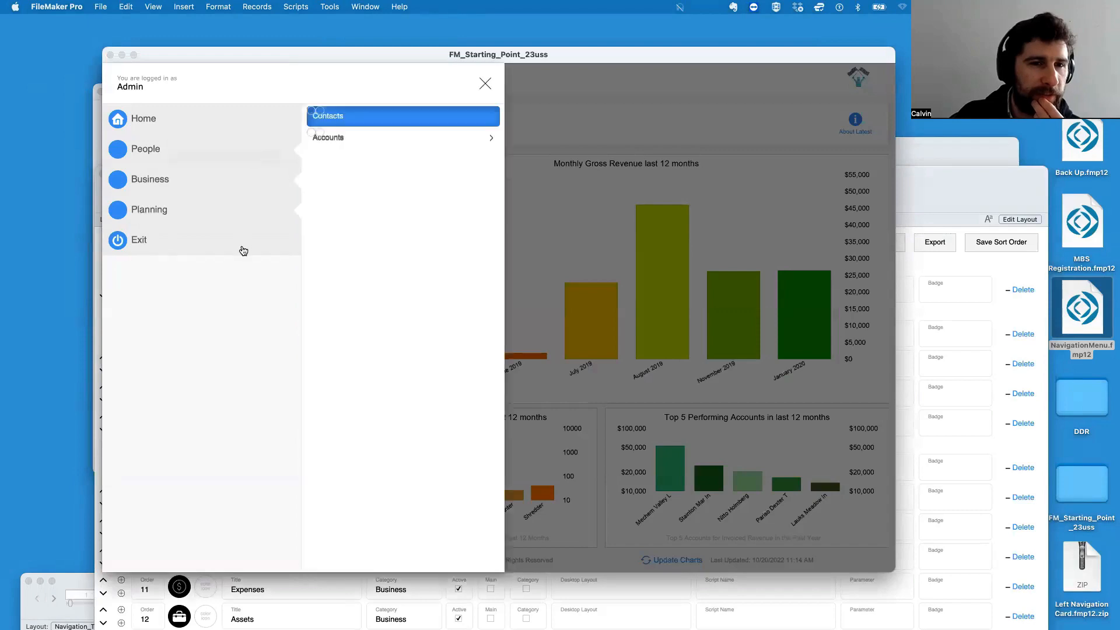
click(377, 139)
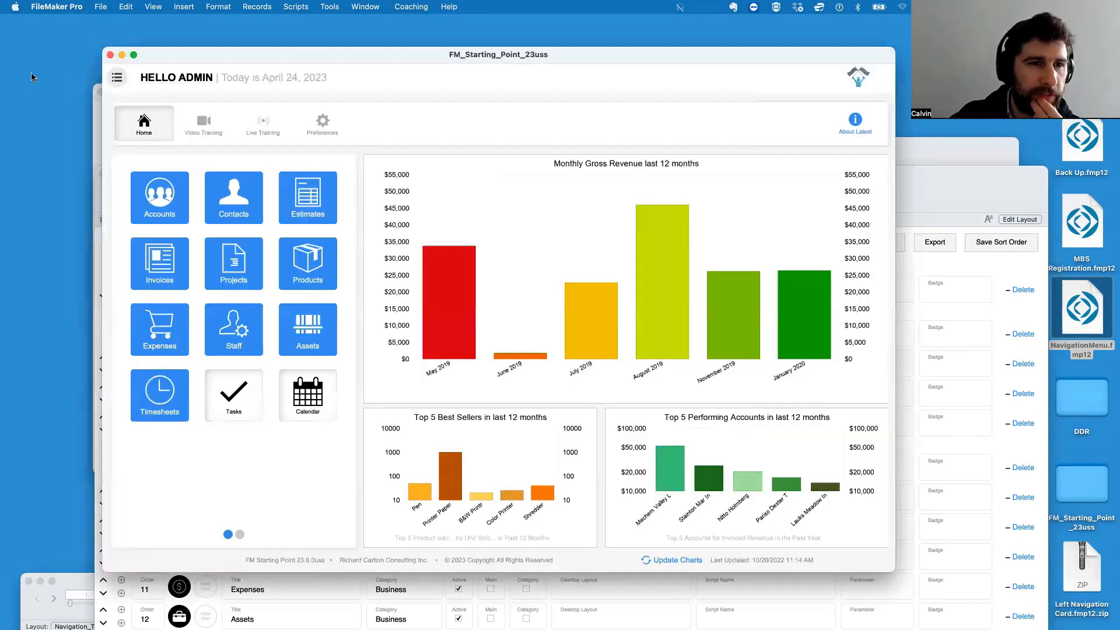
click(119, 77)
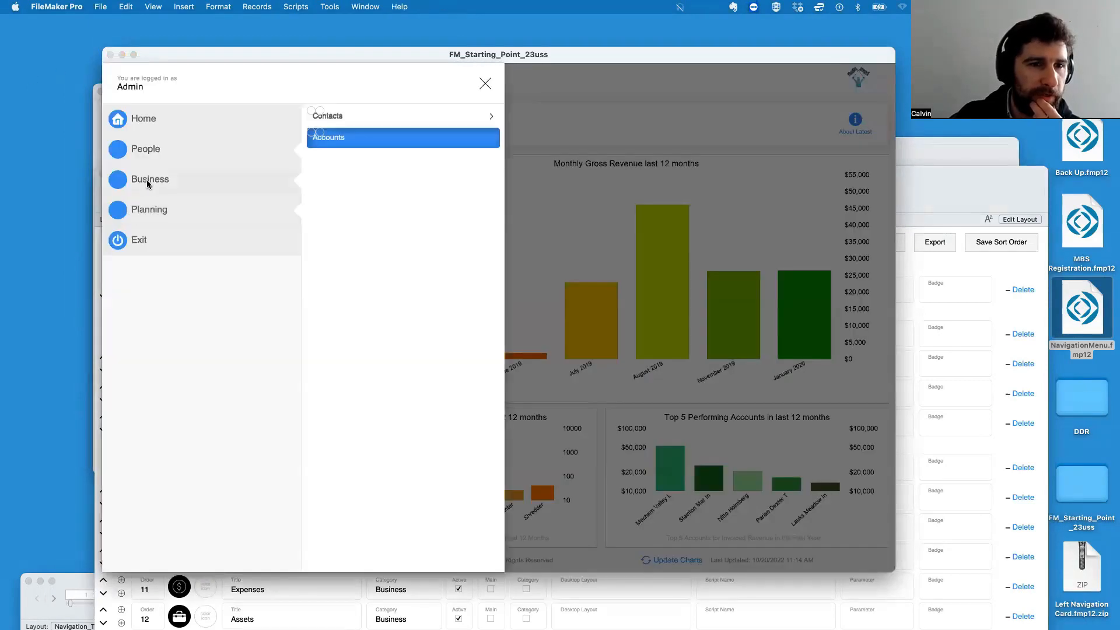
click(146, 181)
click(282, 83)
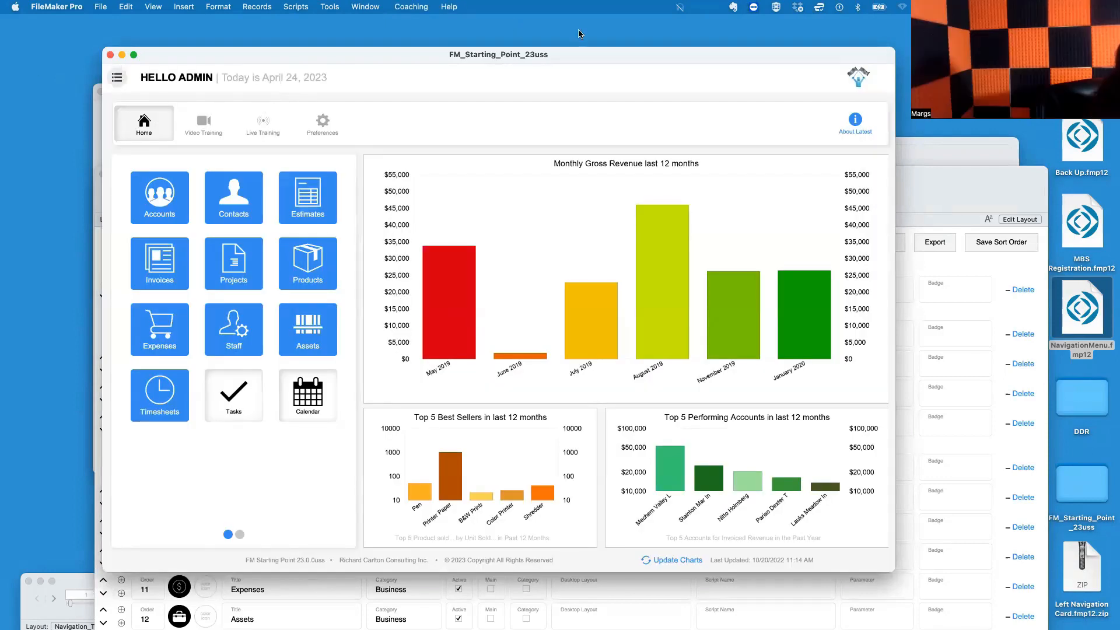
Step: Bring Navigation Options forward, turn on the Script Debugger and trigger inserting a record above Staff to inspect its script call
click(957, 175)
drag(957, 174, 915, 22)
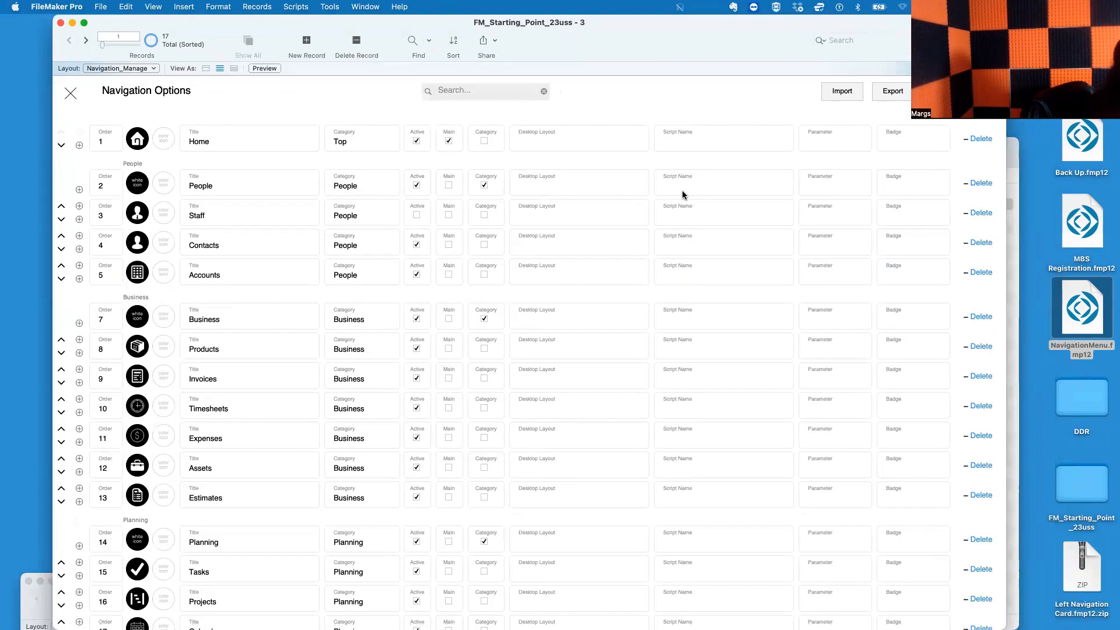
click(329, 6)
click(331, 24)
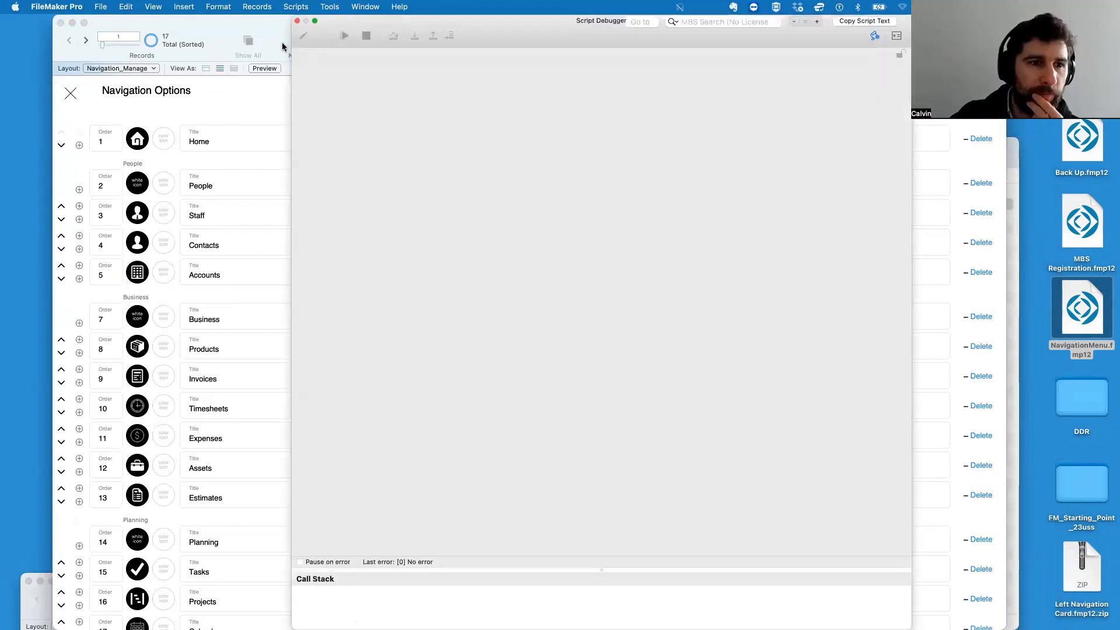
click(79, 208)
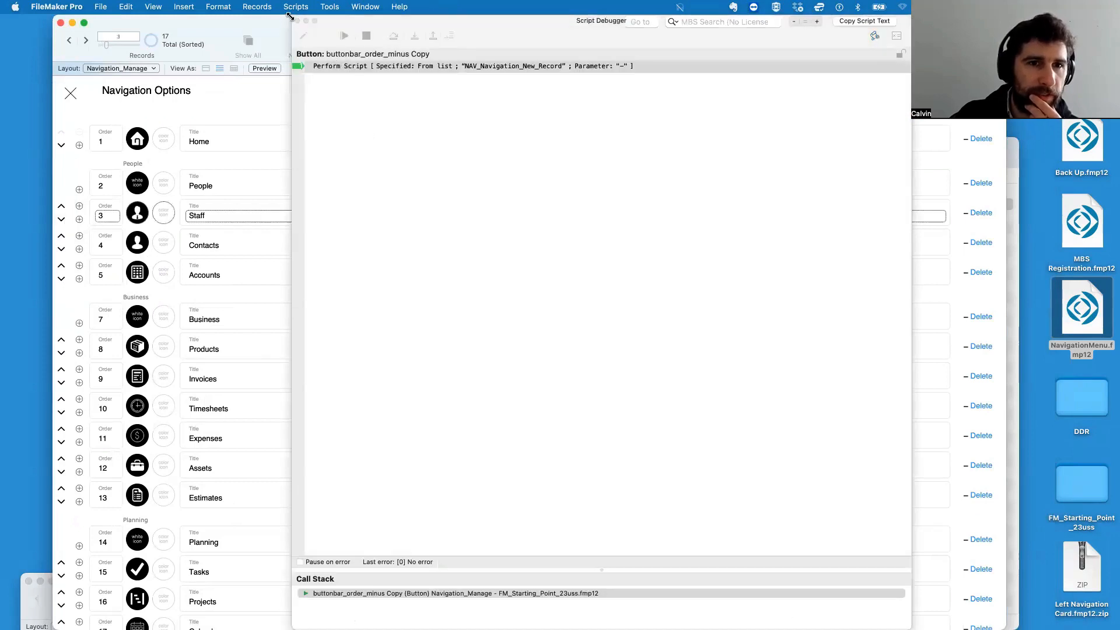
drag(291, 15, 300, 107)
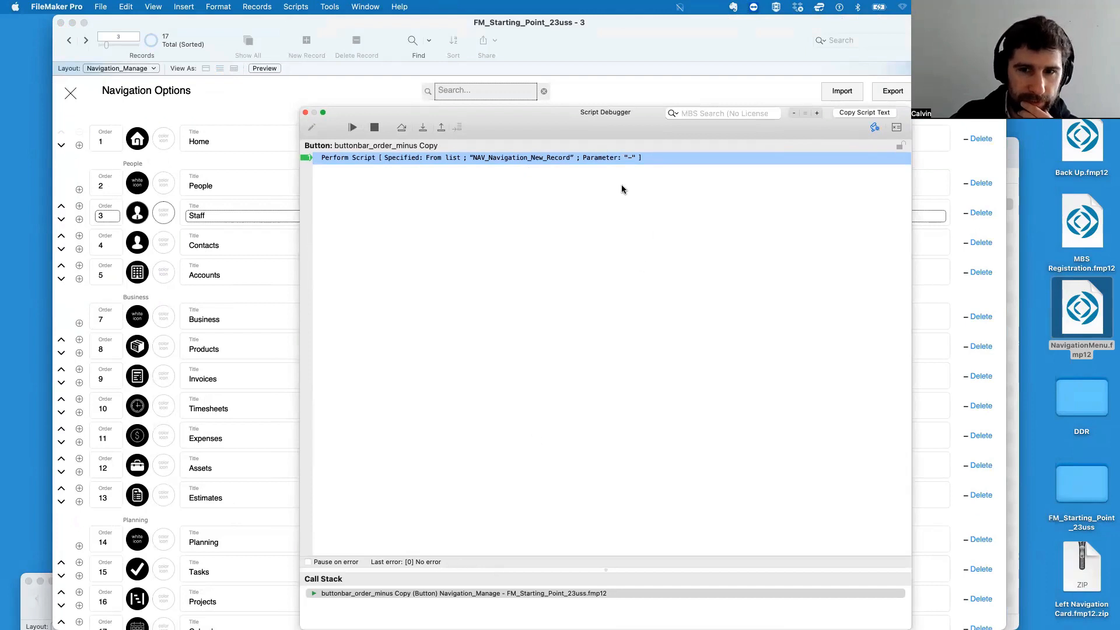
Step: Halt the paused script, trigger inserting a record below Staff to inspect its script call, and halt that one as well
click(374, 128)
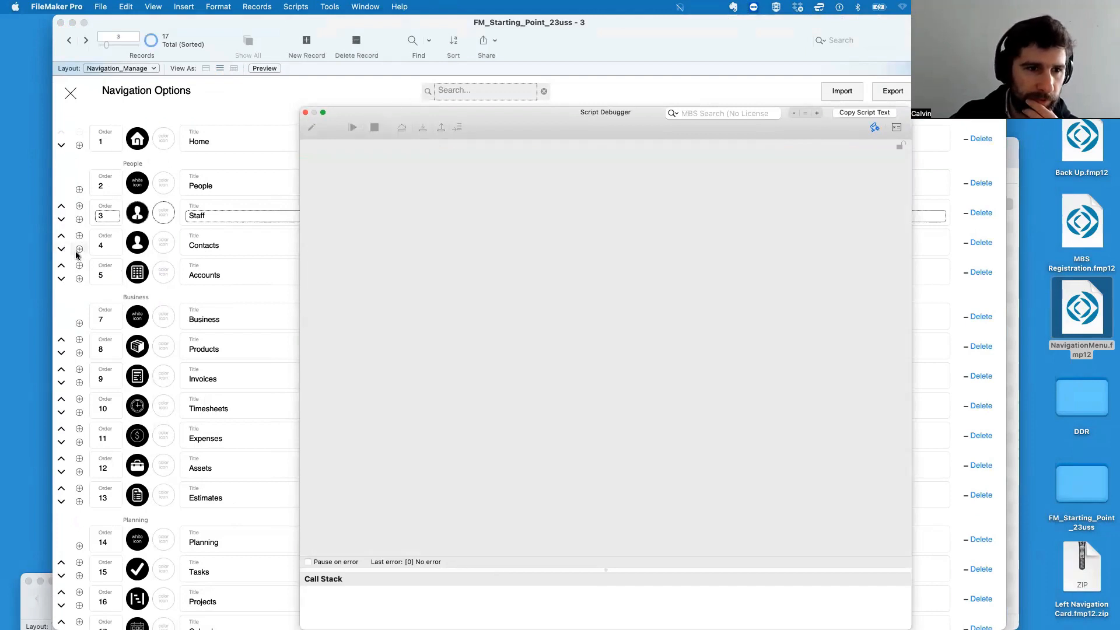
click(80, 219)
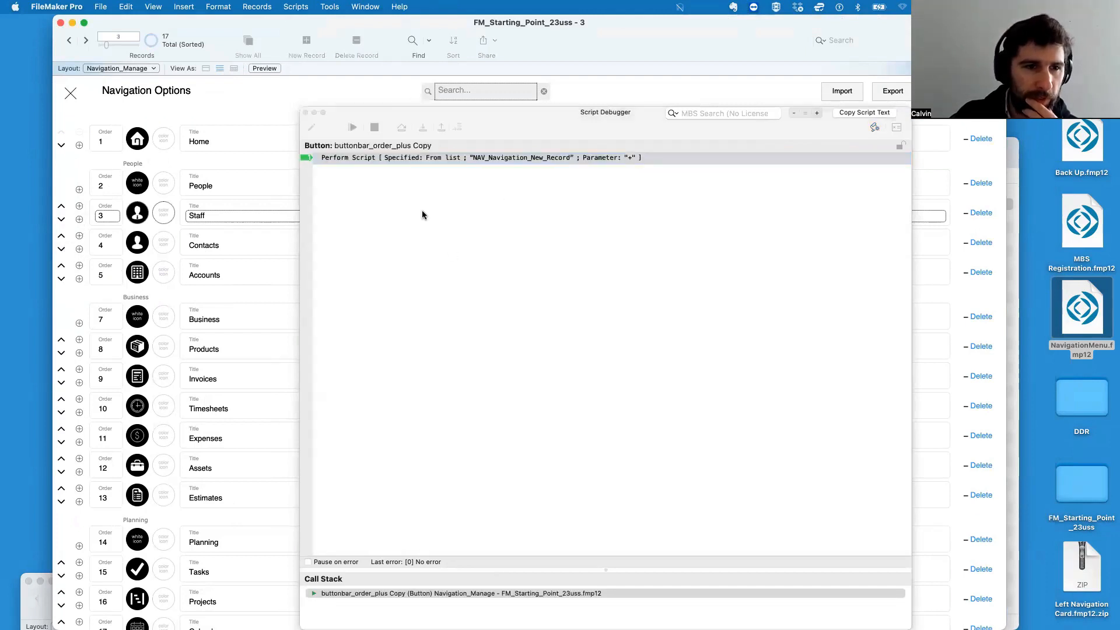
click(374, 128)
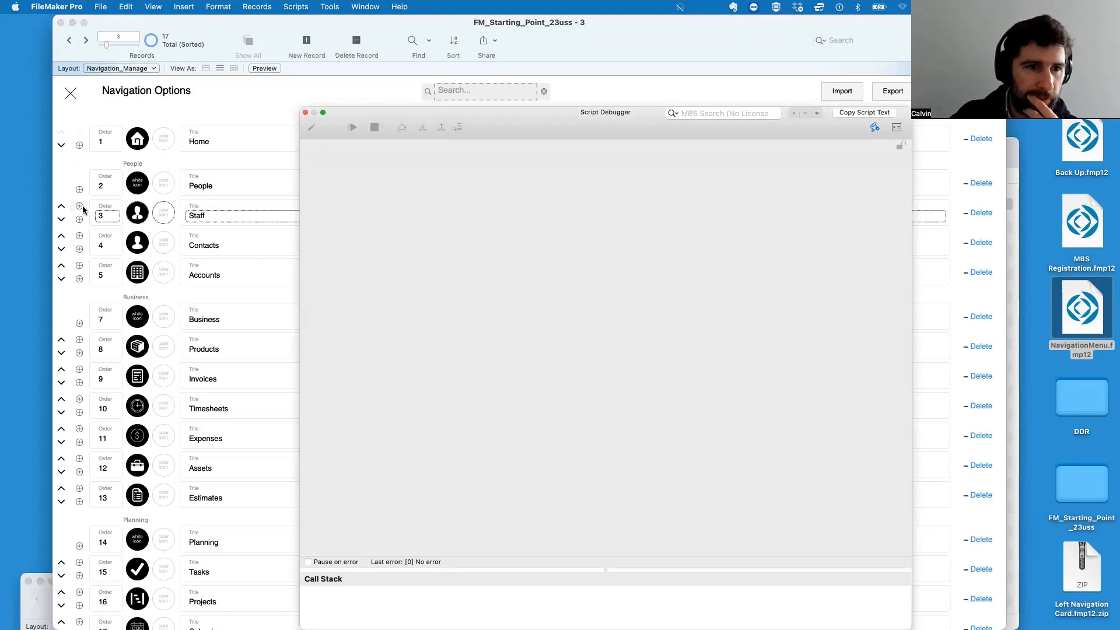
Step: Trigger inserting a record above Staff and step through NAV_Navigation_New_Record as far as its New Record/Request line
click(80, 206)
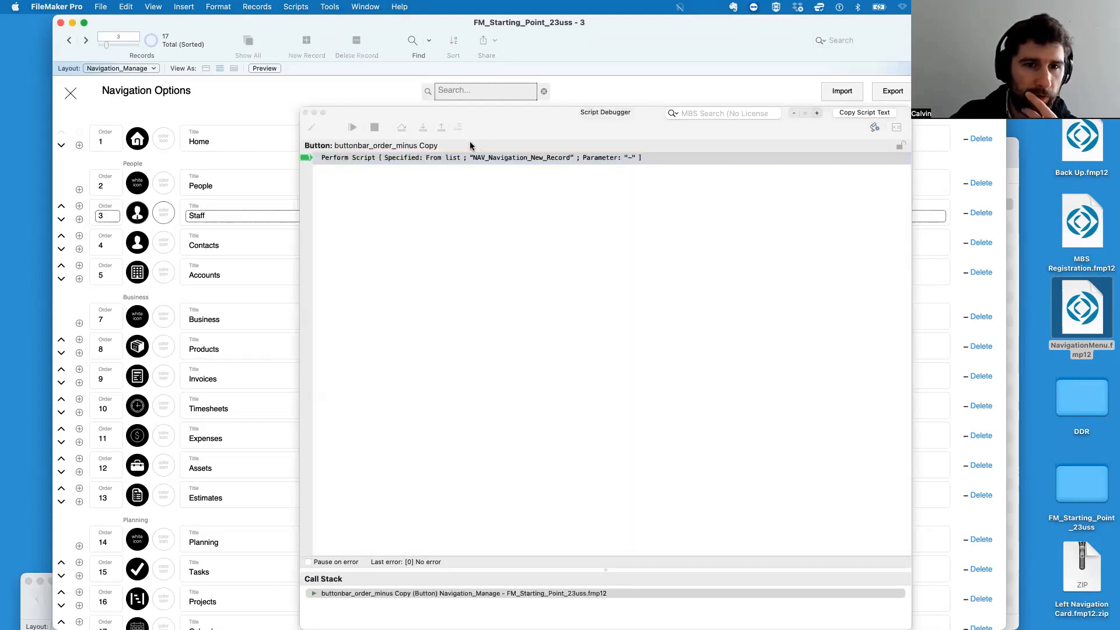
click(423, 127)
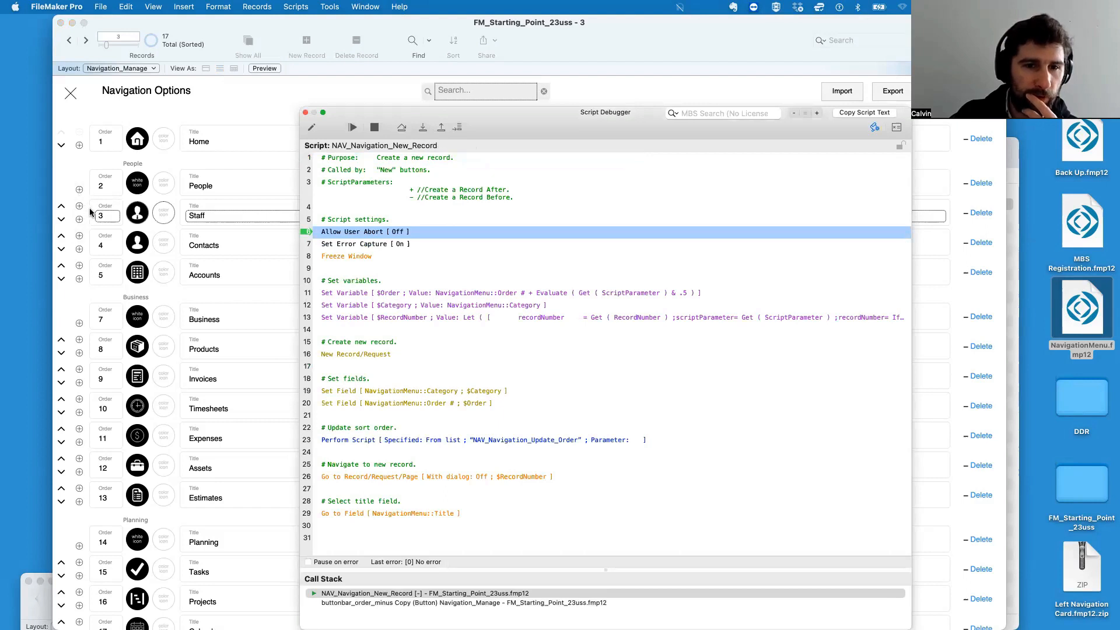
click(422, 130)
click(422, 129)
click(421, 129)
click(421, 130)
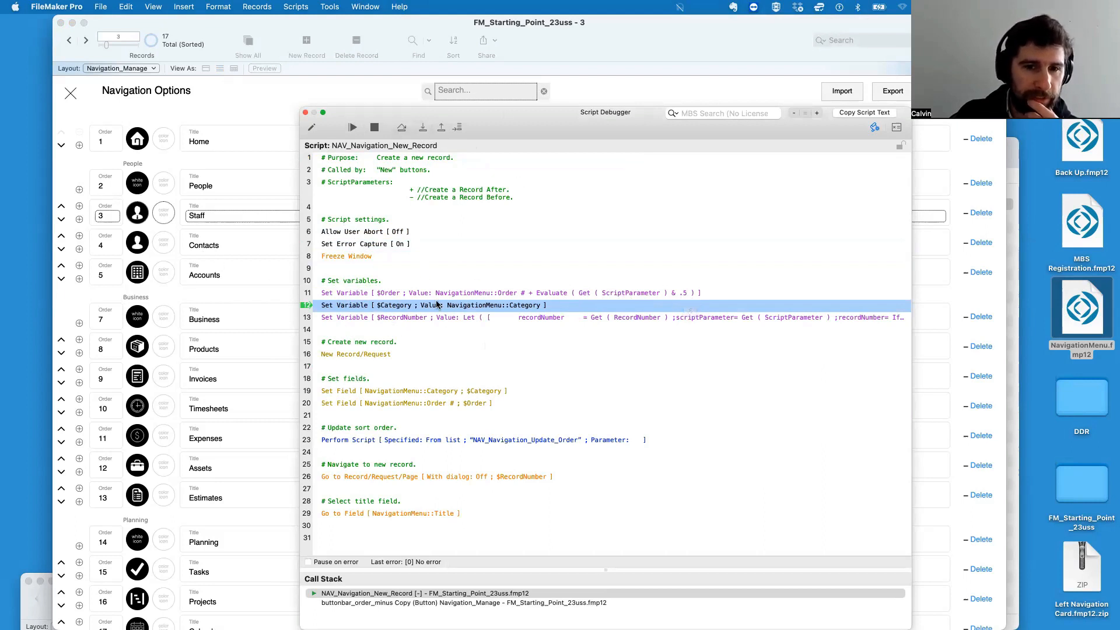
click(423, 126)
click(423, 126)
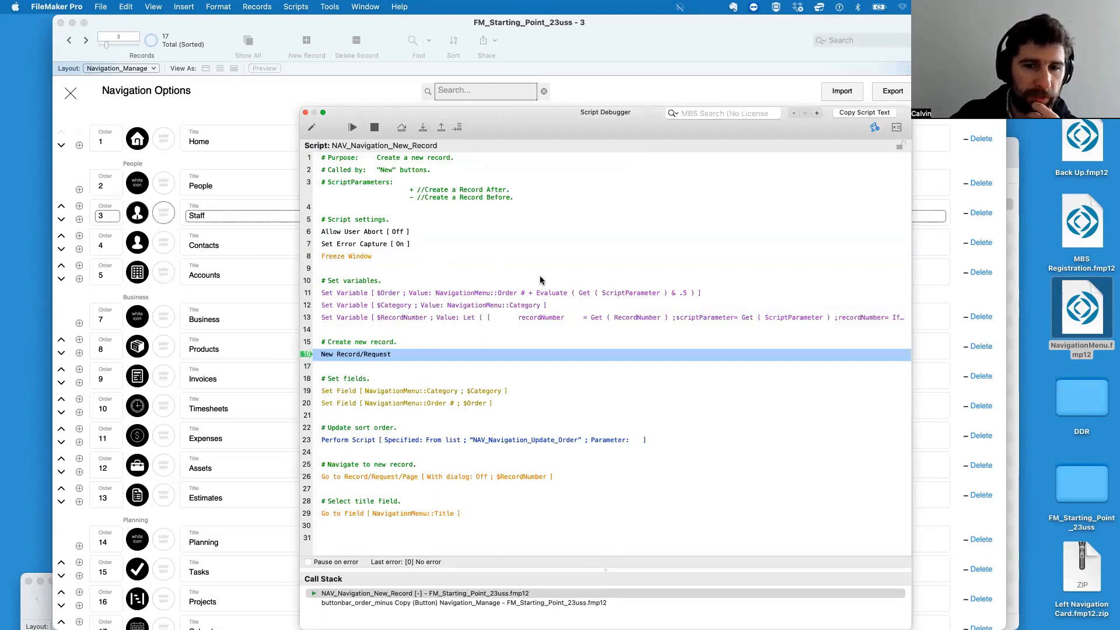
Step: Examine the current script's variables in the Data Viewer, including $RecordNumber and $Order, and close it
drag(735, 111, 843, 79)
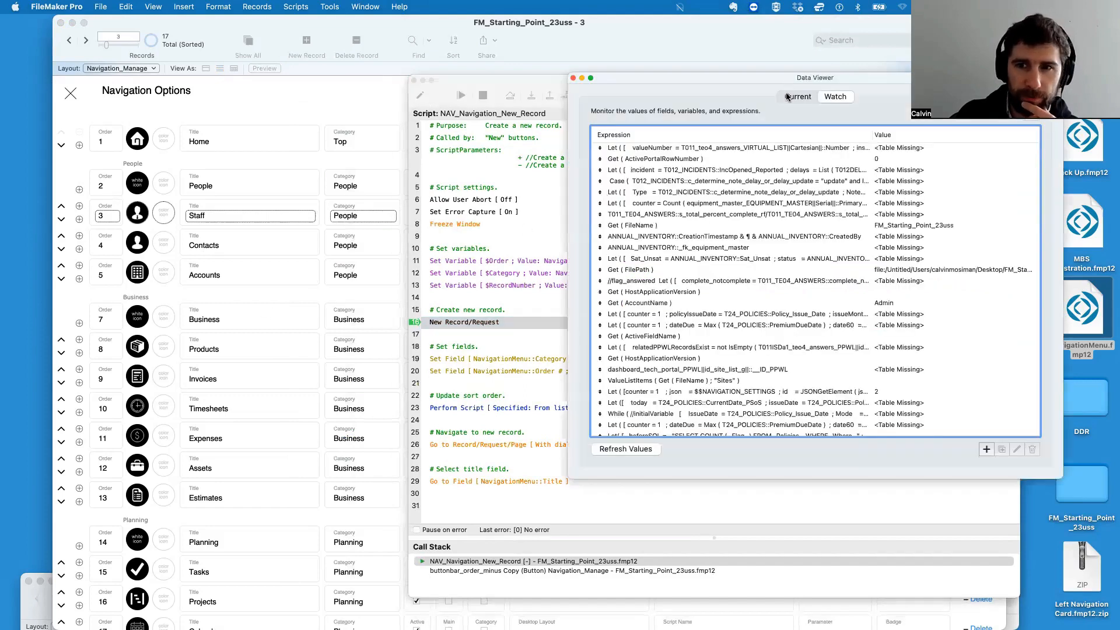
click(787, 96)
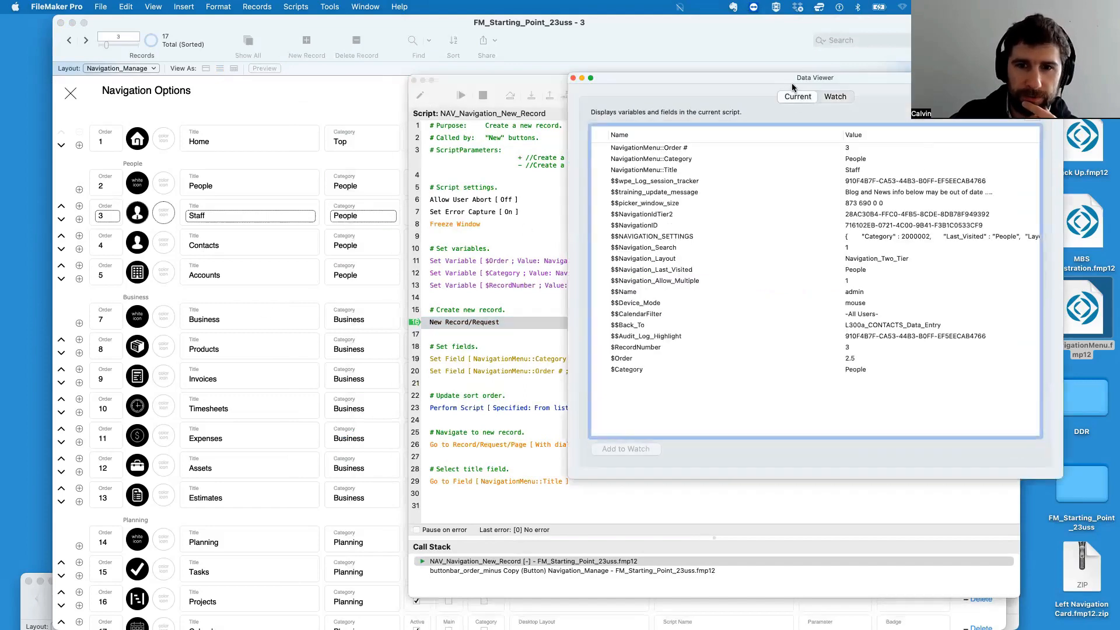
click(635, 349)
drag(657, 79, 89, 185)
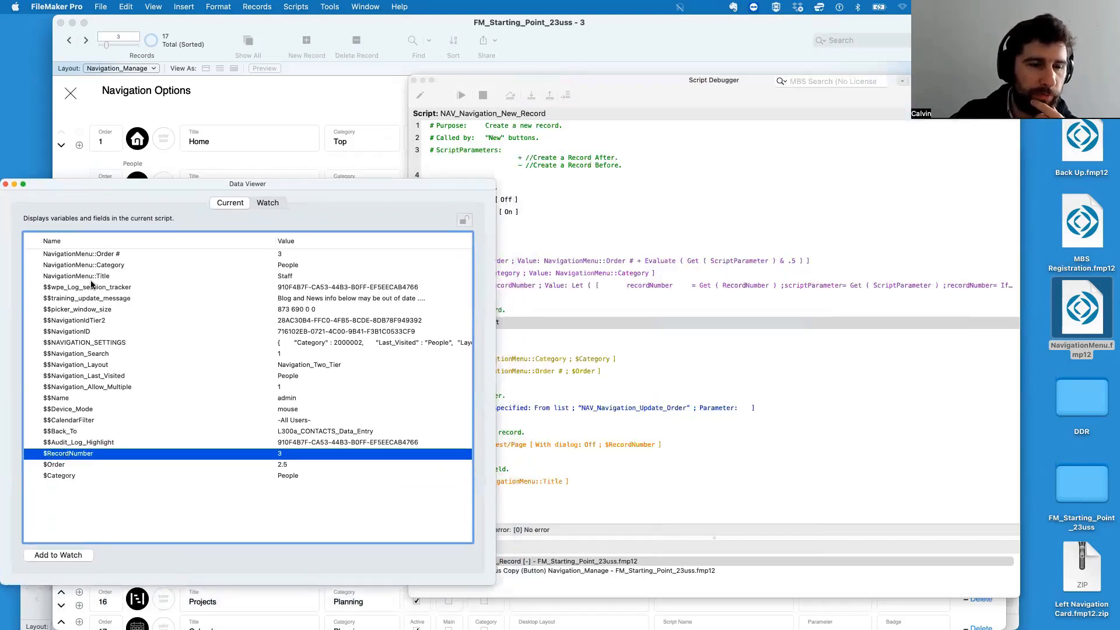
click(5, 185)
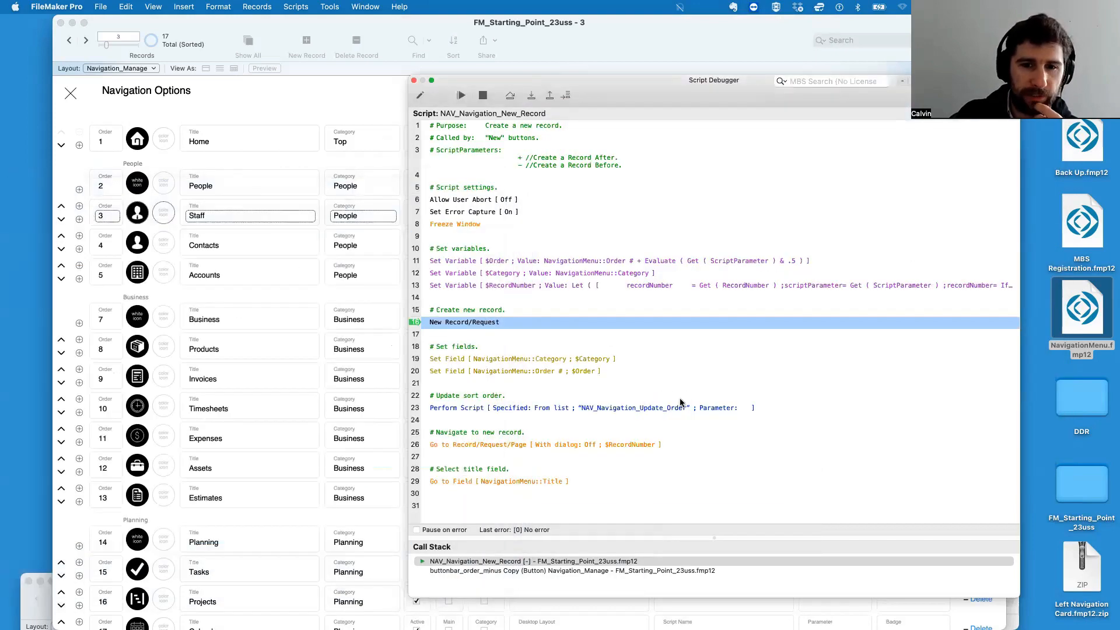
Step: Step through creating the new record and setting its Category and Order # fields from $Category and $Order
click(532, 96)
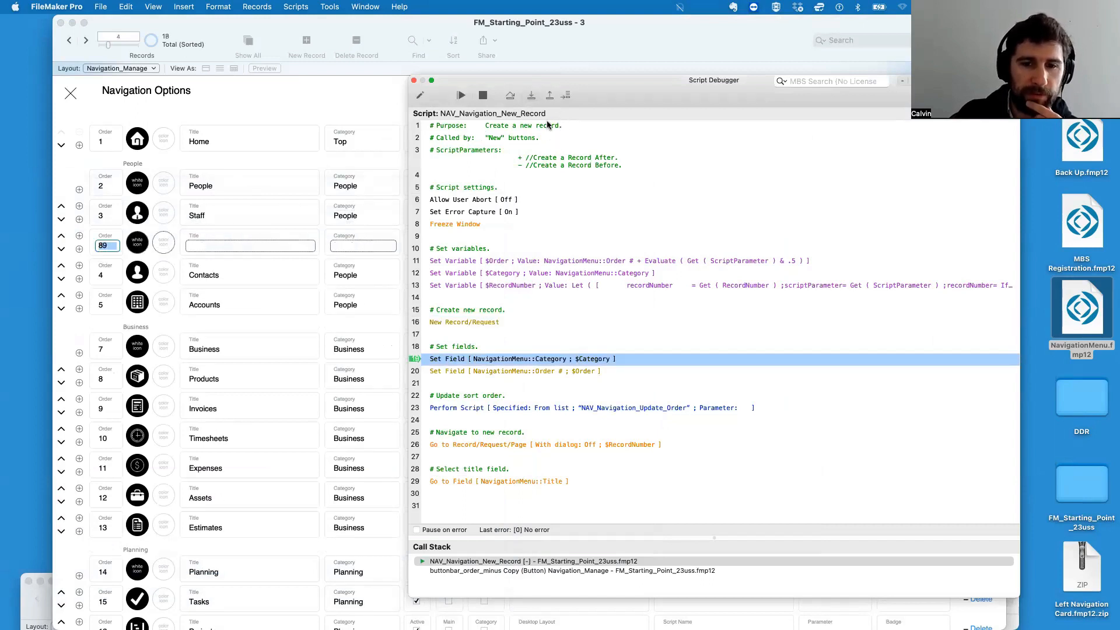
click(531, 97)
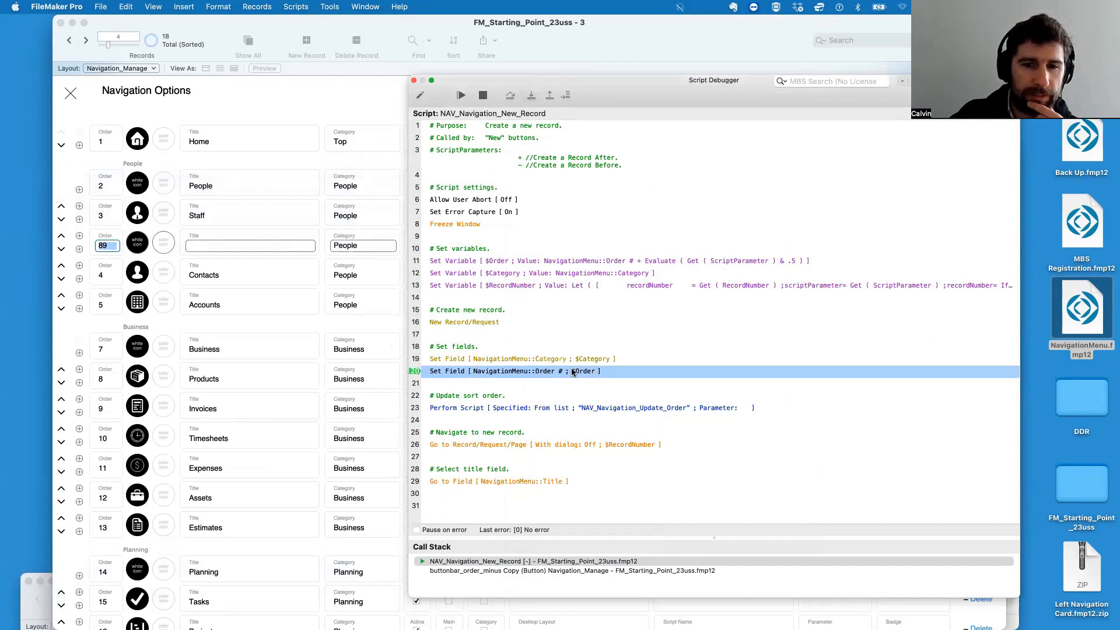
click(532, 97)
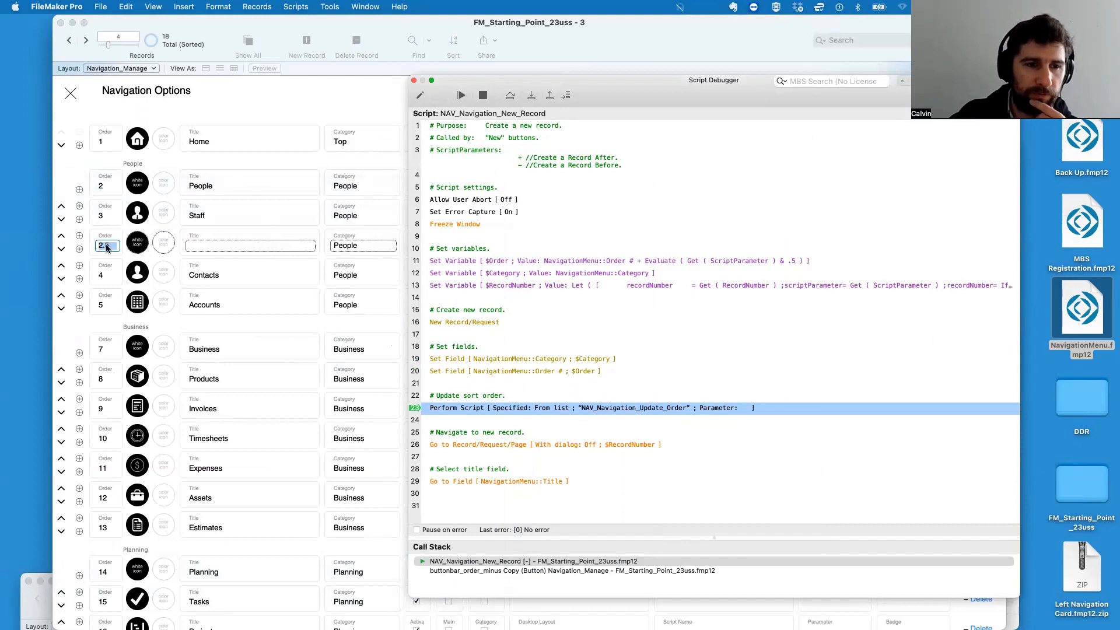
Step: Step into NAV_Navigation_Update_Order and run through its commit, sort and order renumbering to the final NAV_Navigation_Sort call
click(530, 96)
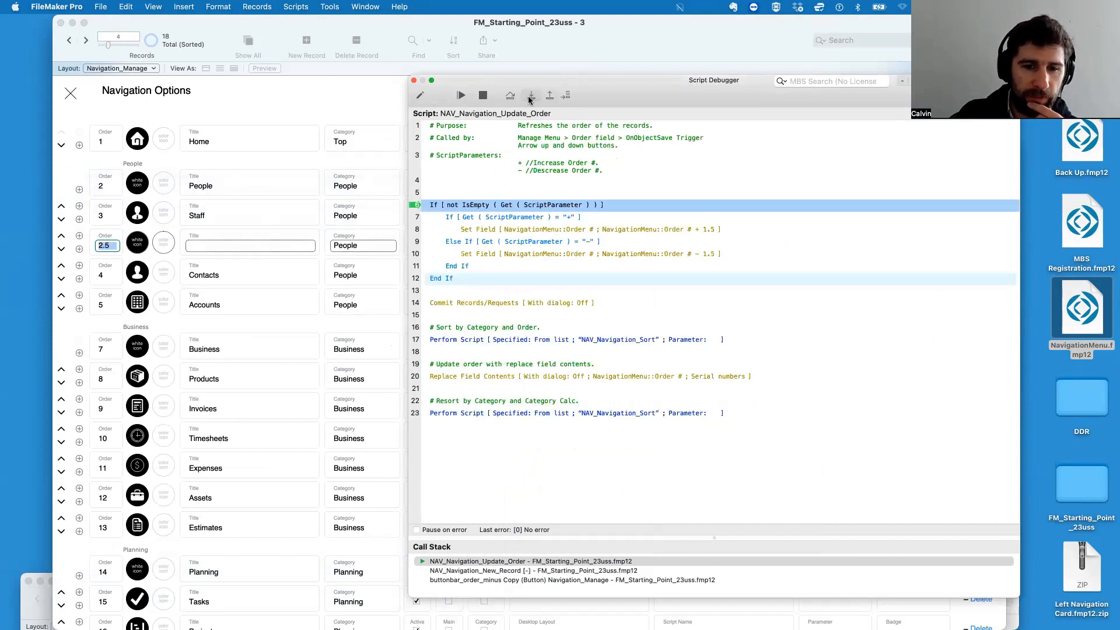
click(531, 96)
click(530, 96)
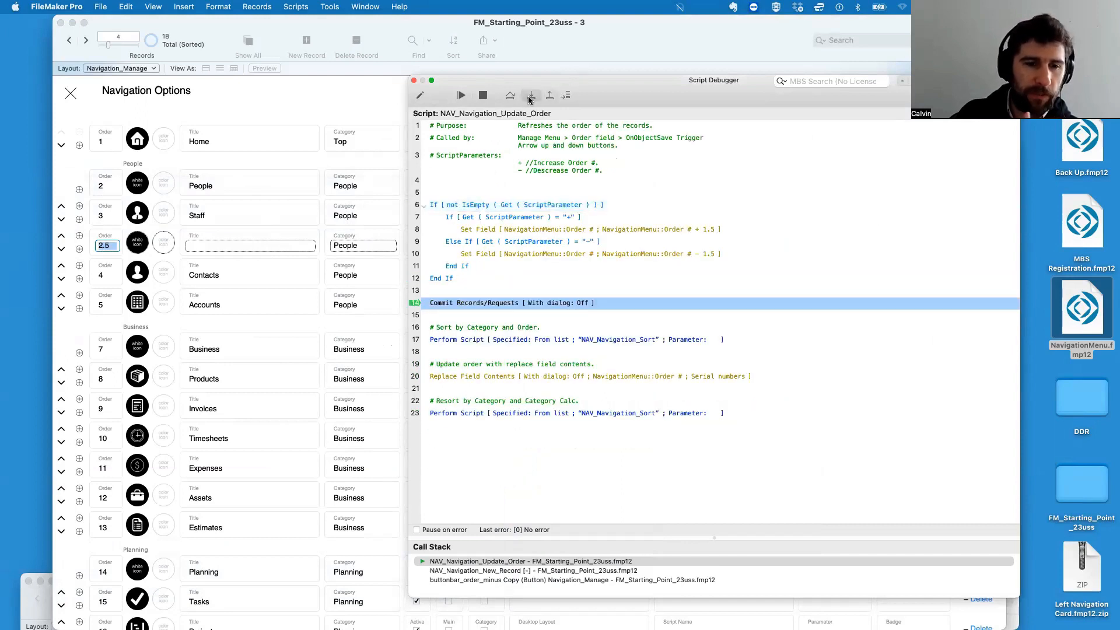
click(531, 96)
click(531, 96)
click(531, 96)
click(530, 97)
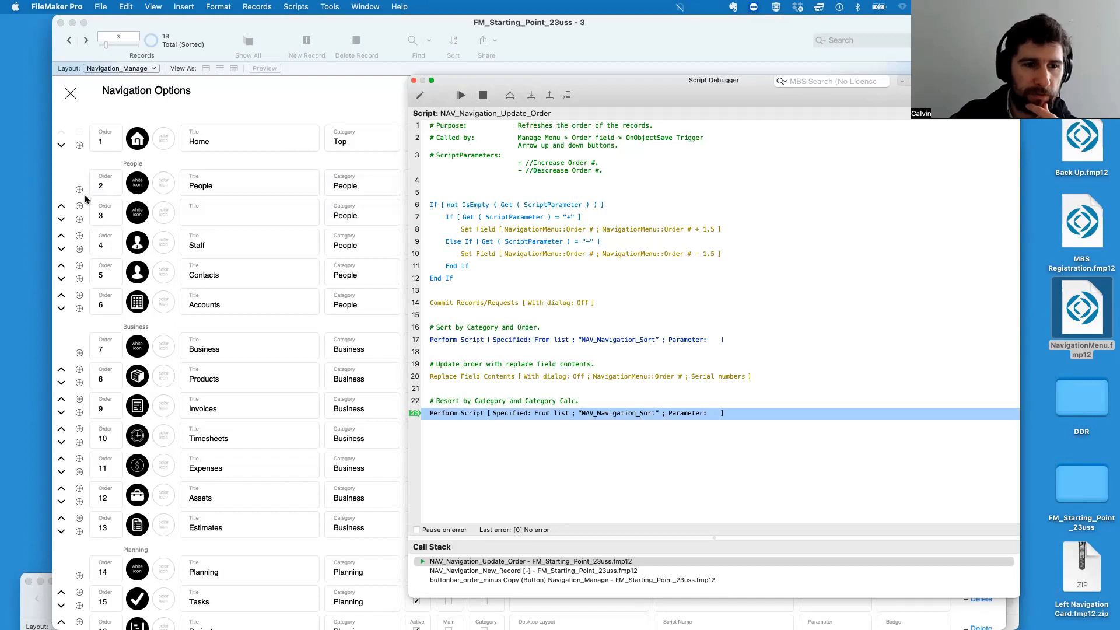
Step: Step through the rest of NAV_Navigation_New_Record, going to the new record's Title field, and close the Script Debugger
click(531, 96)
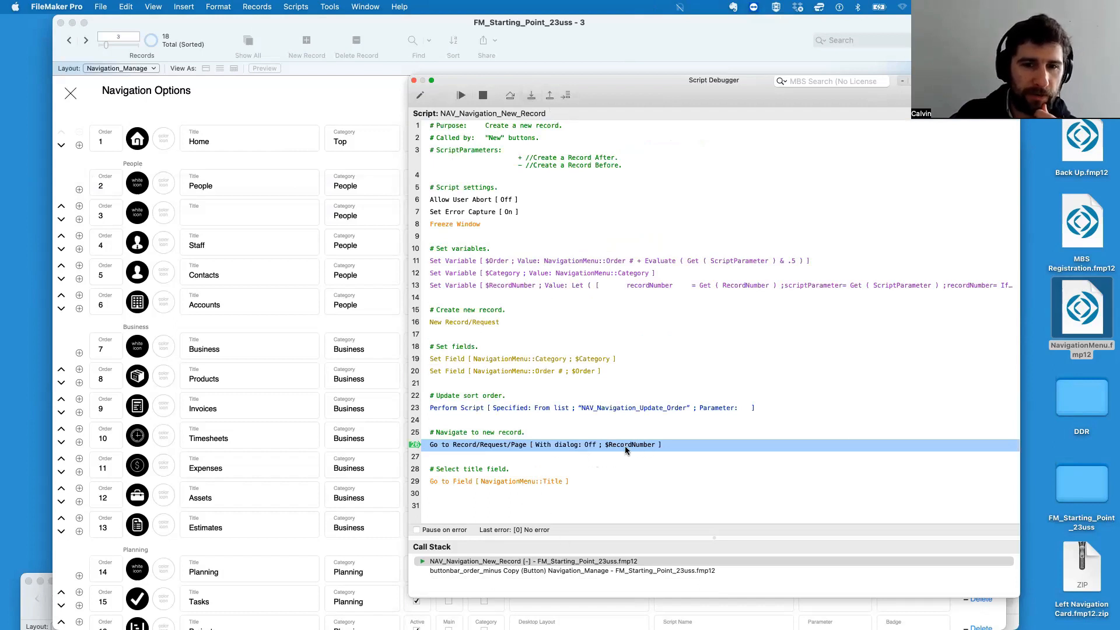
click(531, 97)
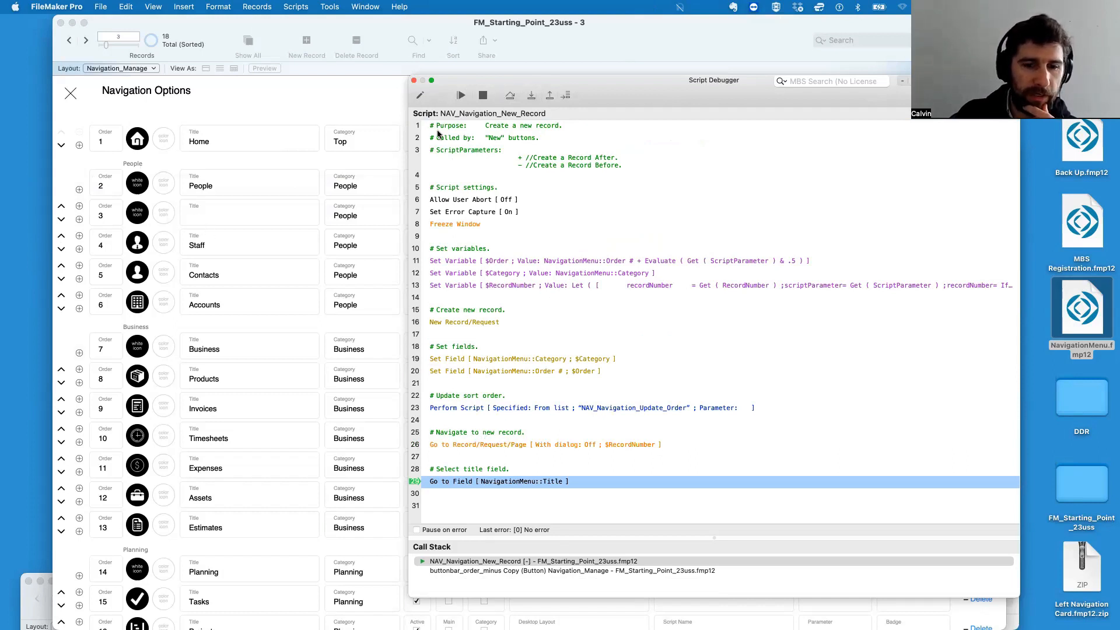
click(532, 97)
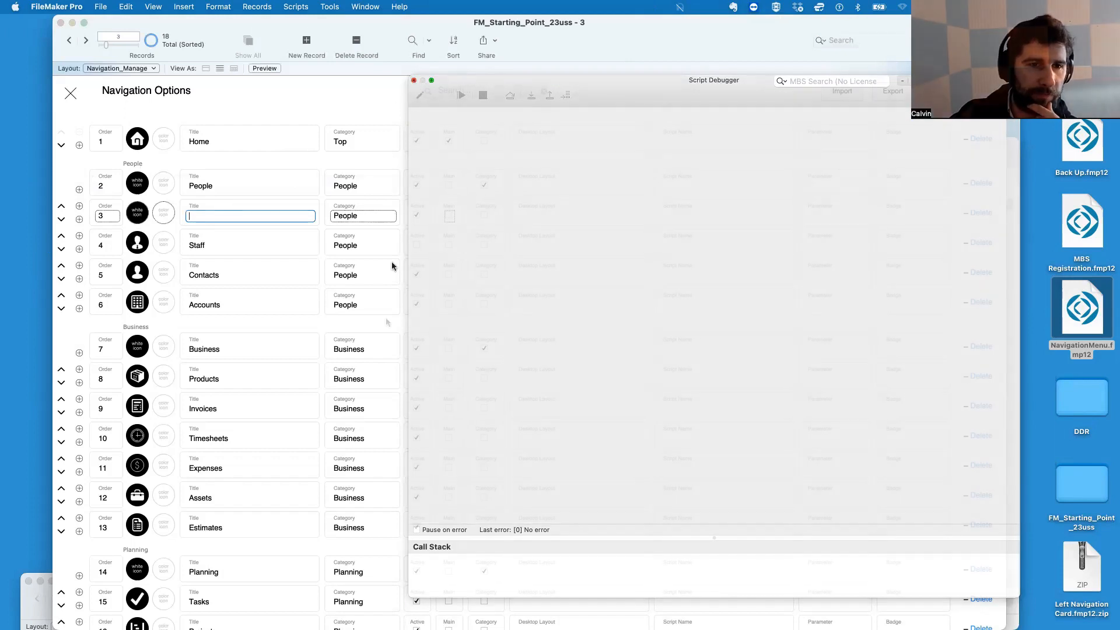
click(414, 81)
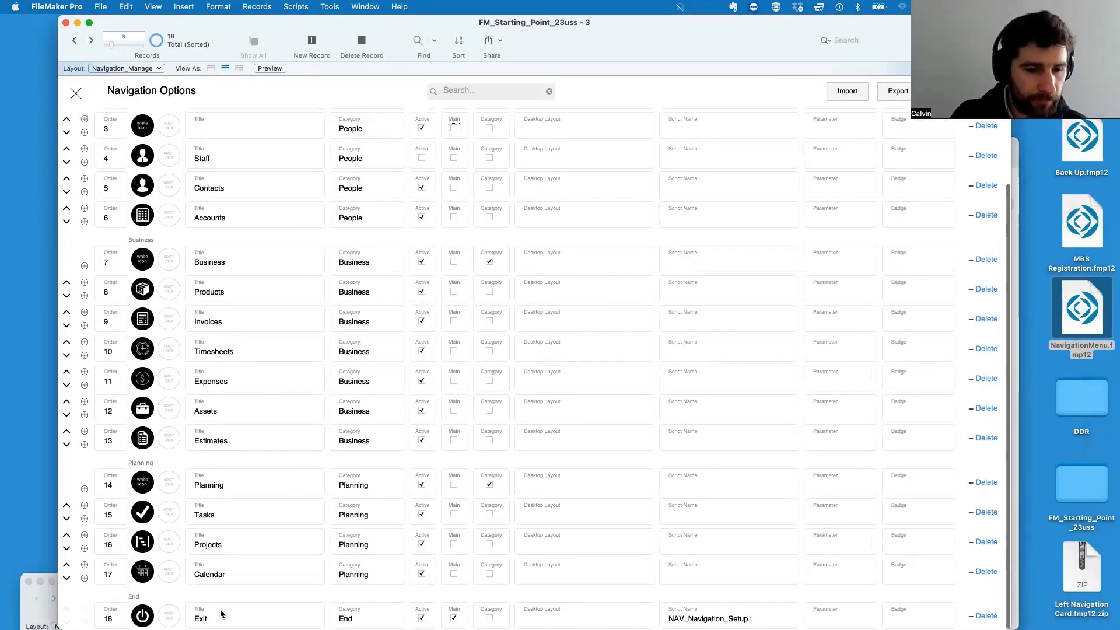
Step: Try to change the Category flag of the Business option and dismiss the alert
scroll(452, 583, up, 3)
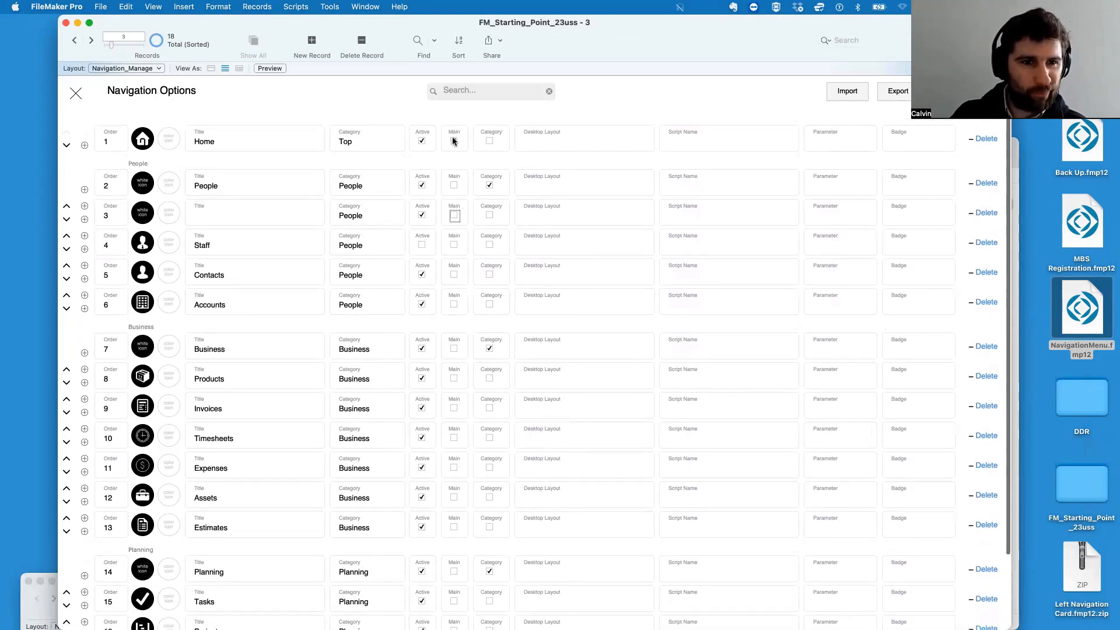
scroll(483, 181, down, 1)
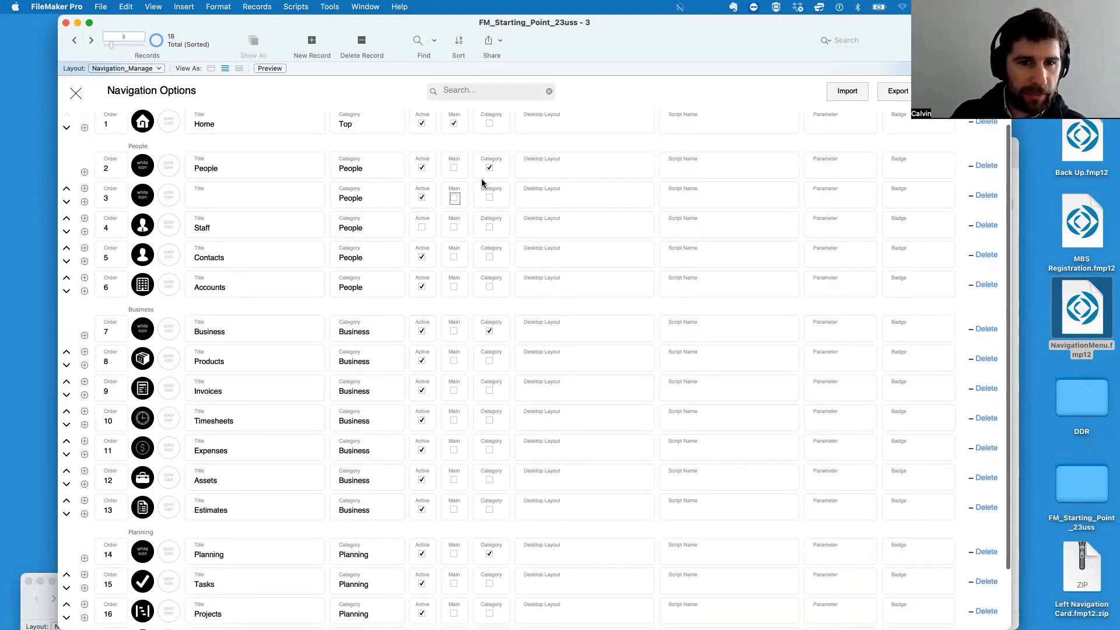
scroll(483, 182, up, 1)
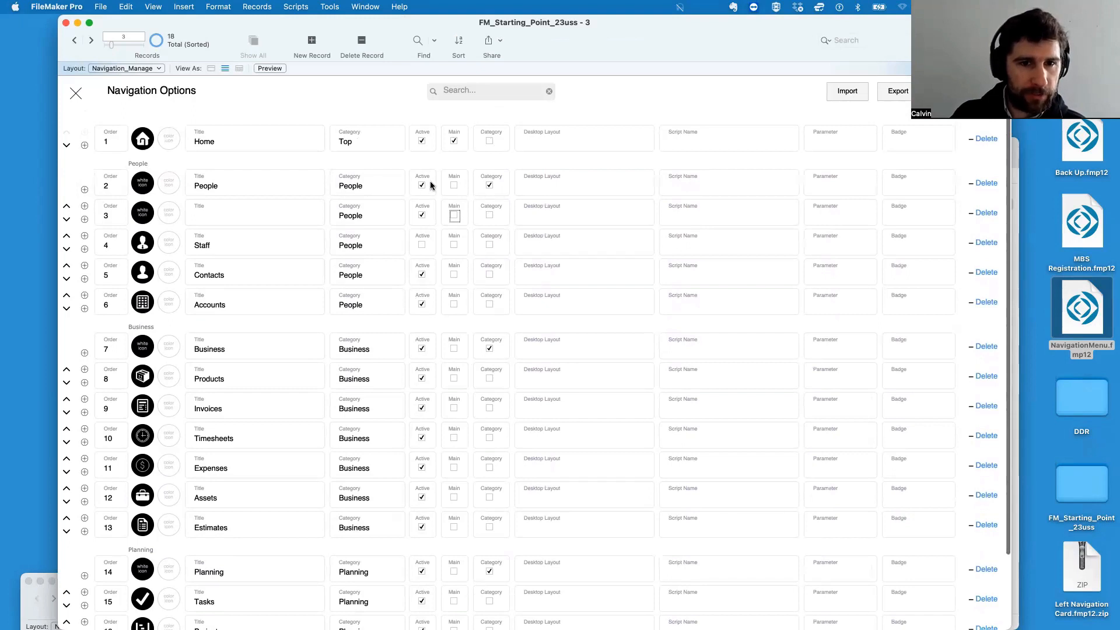
click(491, 349)
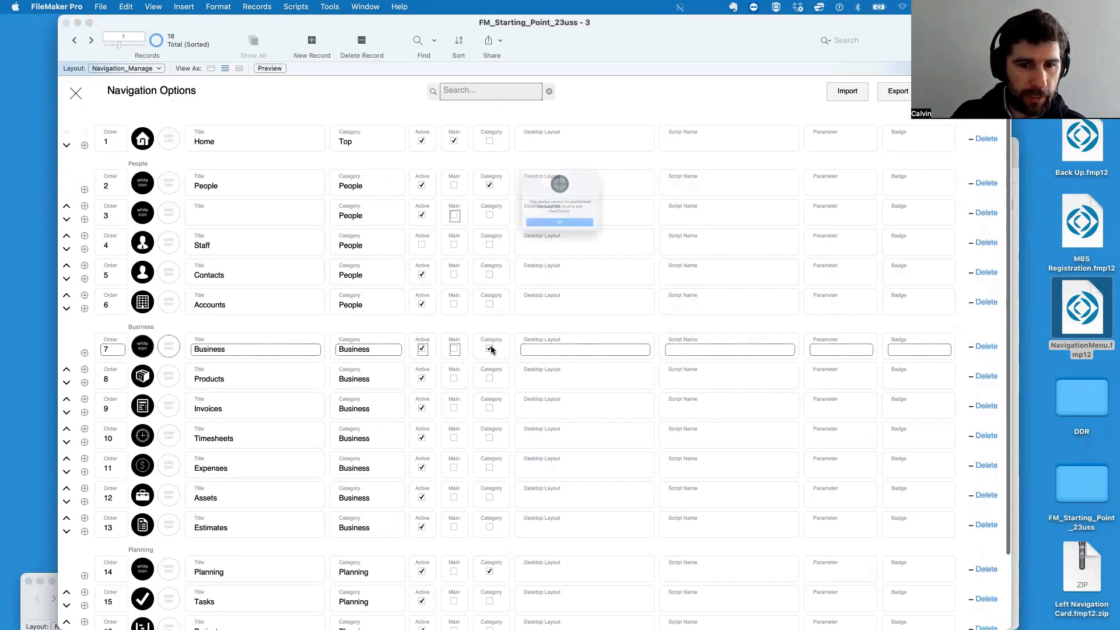
click(548, 246)
click(490, 322)
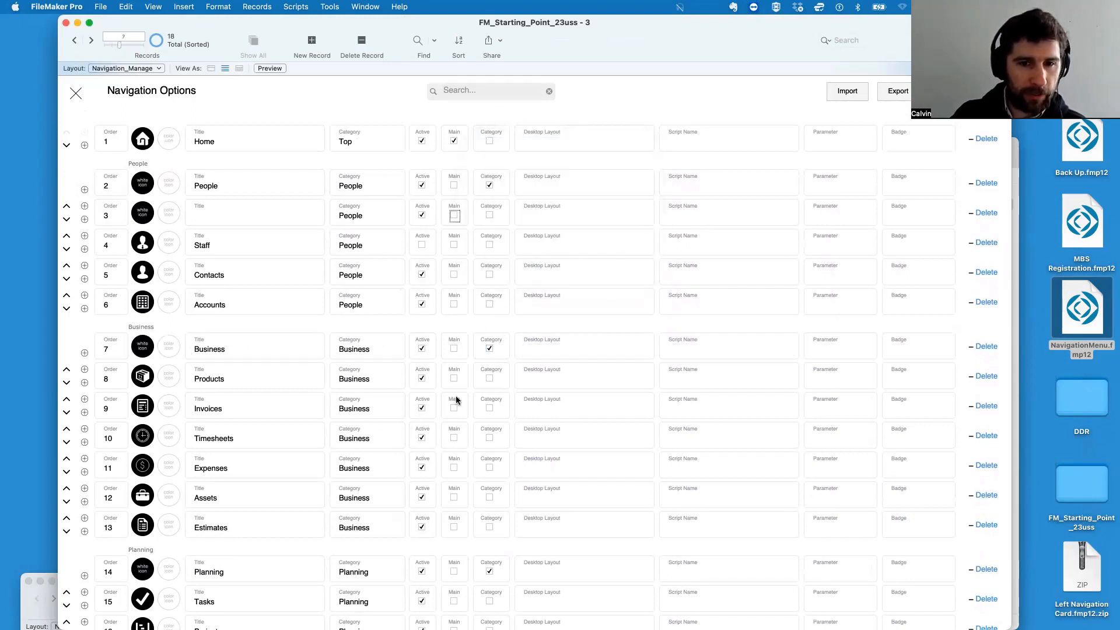
Step: Edit the NAV_Navigation_Category value list so that People comes between Planning and End
click(362, 184)
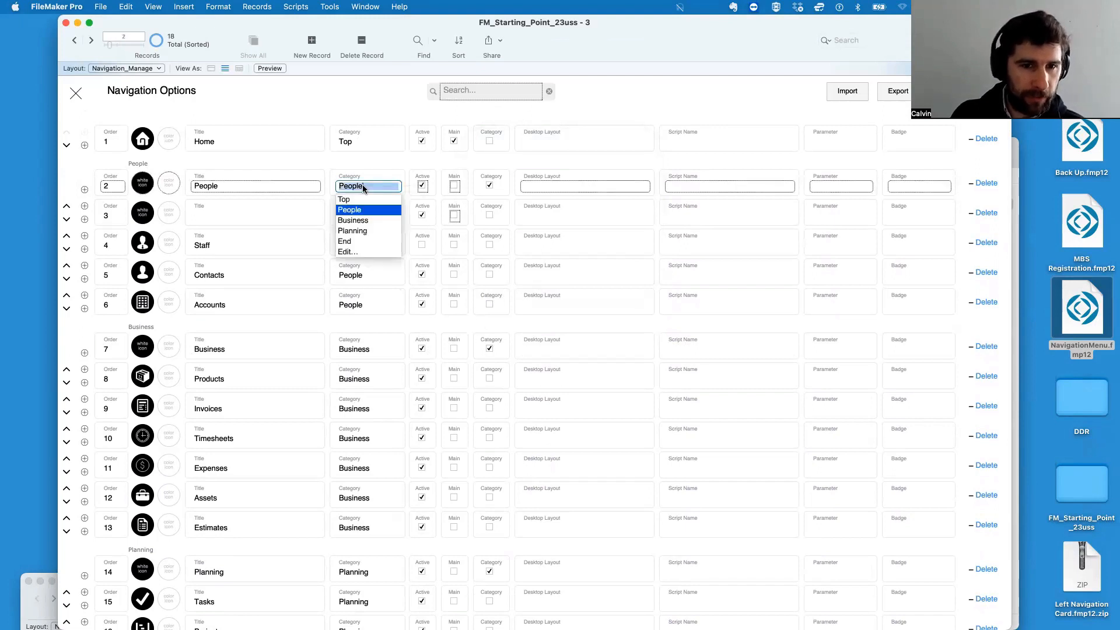
click(346, 252)
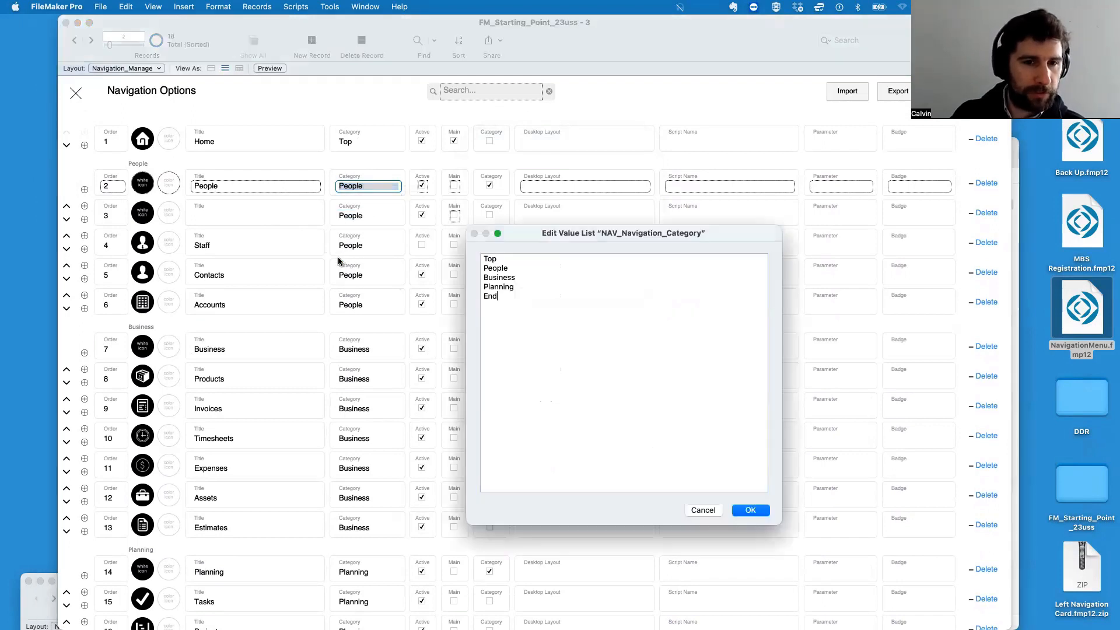
double_click(501, 269)
key(BackSpace)
key(BackSpace)
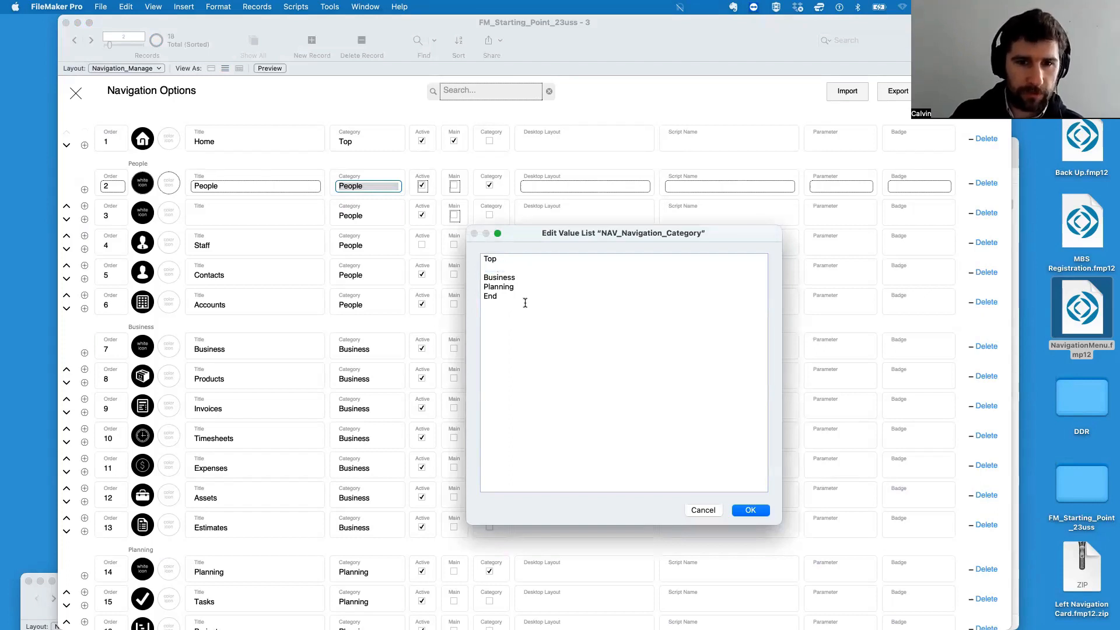
key(Return)
text(People)
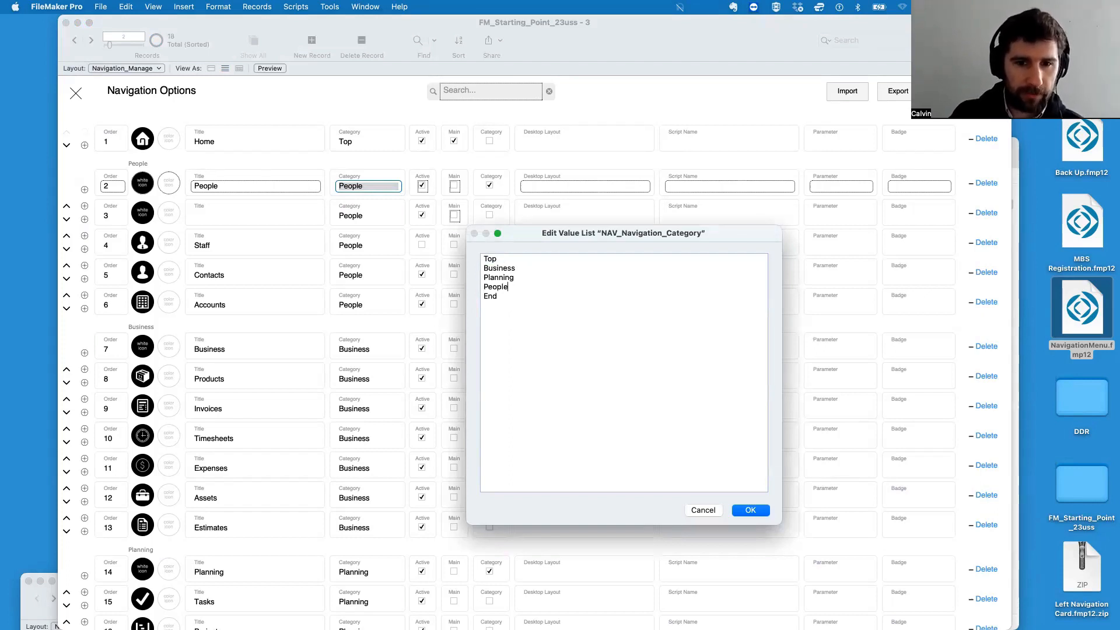
click(749, 510)
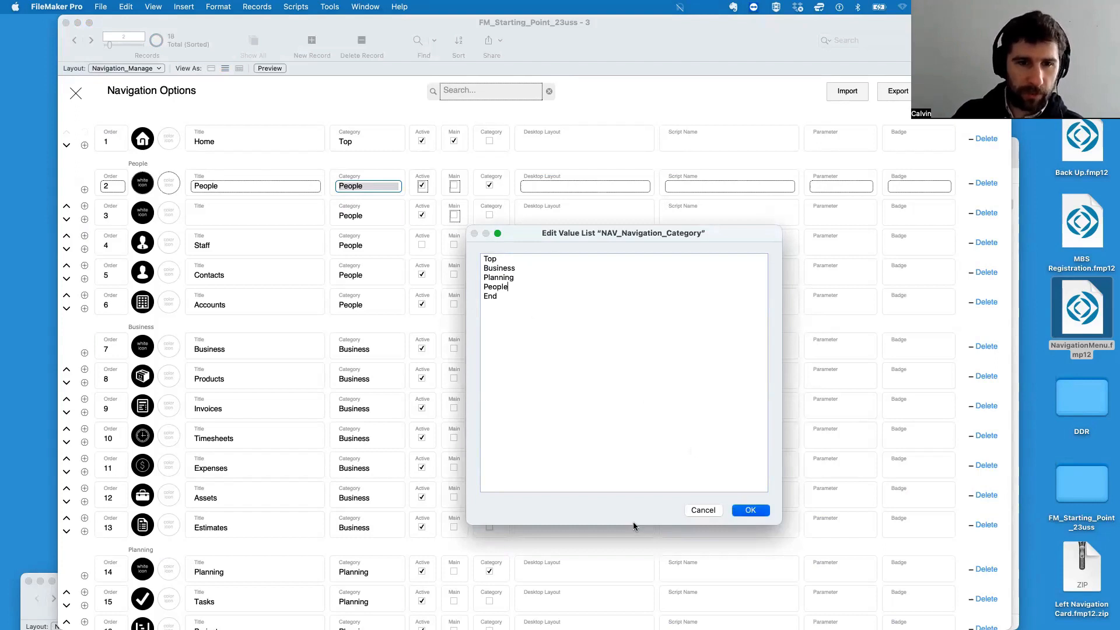
Step: Commit the record and re-sort the navigation options with the existing sort order to apply the new category sequence
click(240, 158)
key(super+s)
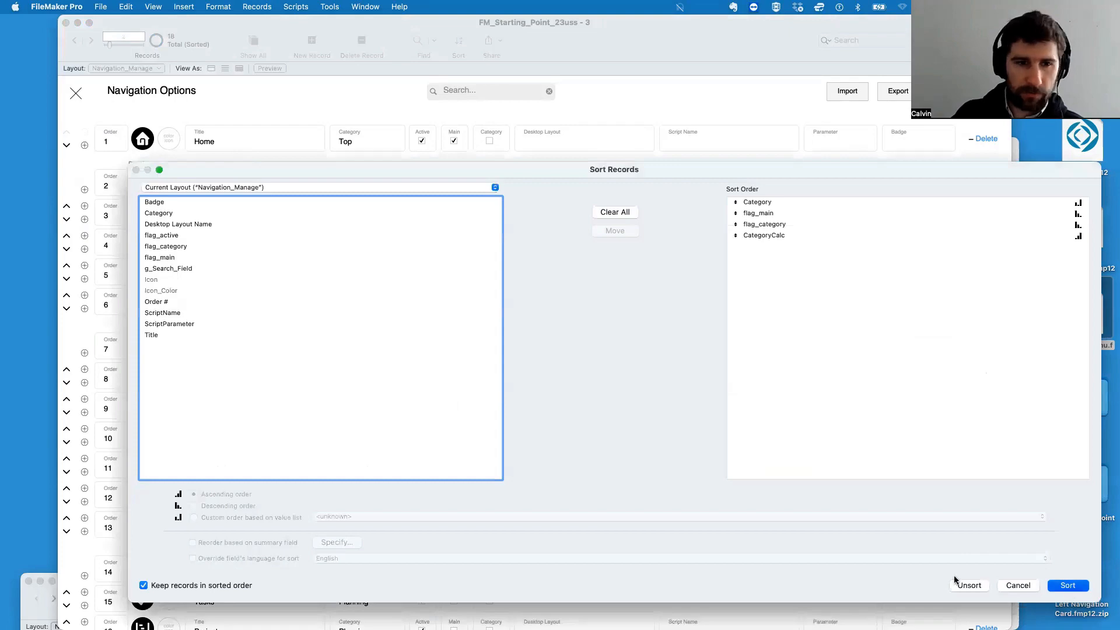
click(1068, 585)
scroll(339, 423, down, 3)
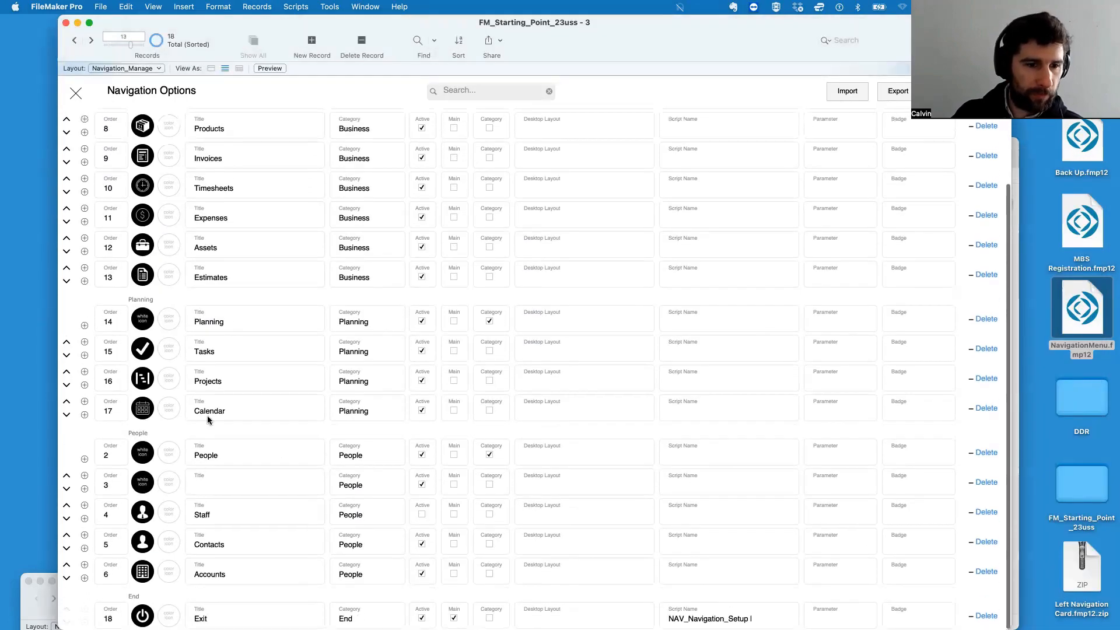
Step: Set the People category record's order number to 18 and commit it to renumber the navigation options
click(110, 459)
text(18)
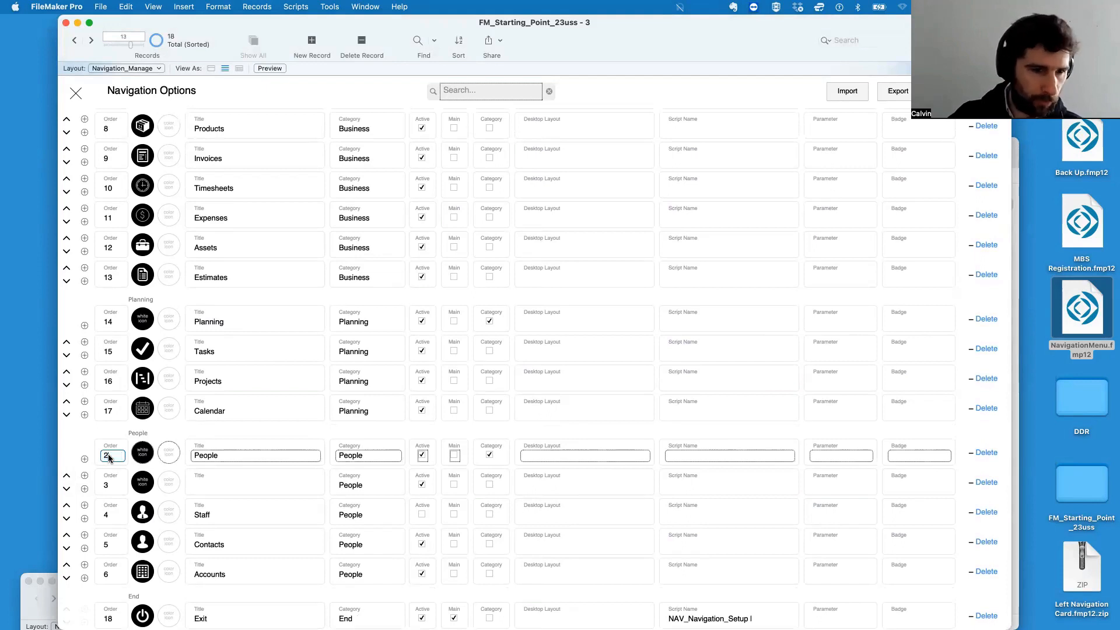
click(110, 445)
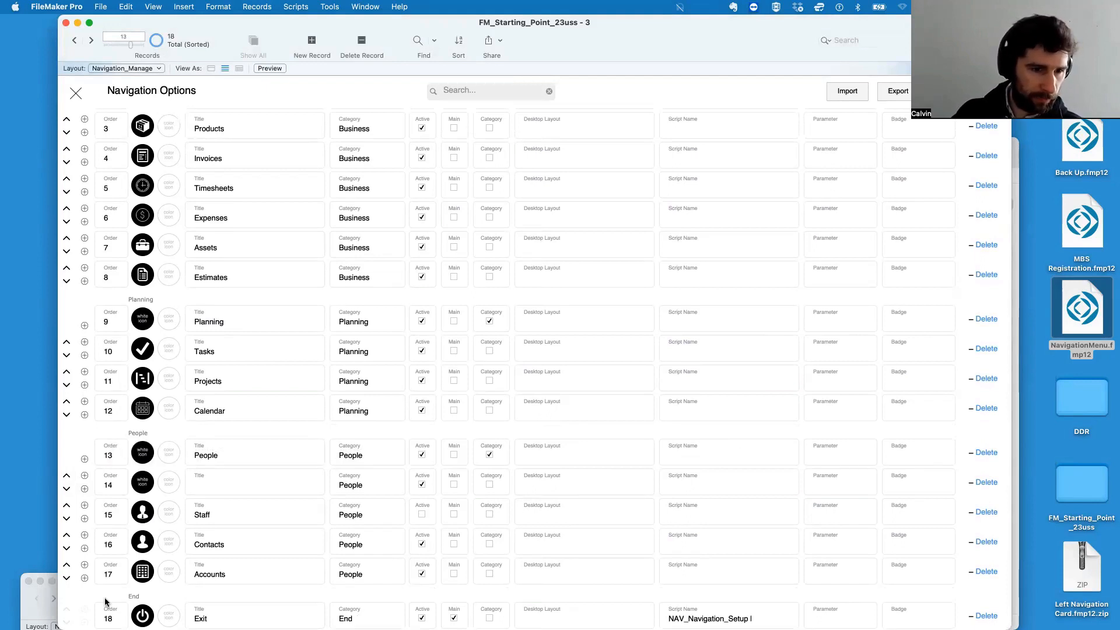
Step: Review the order of the navigation options and the category choices available for the Planning record
scroll(169, 253, up, 3)
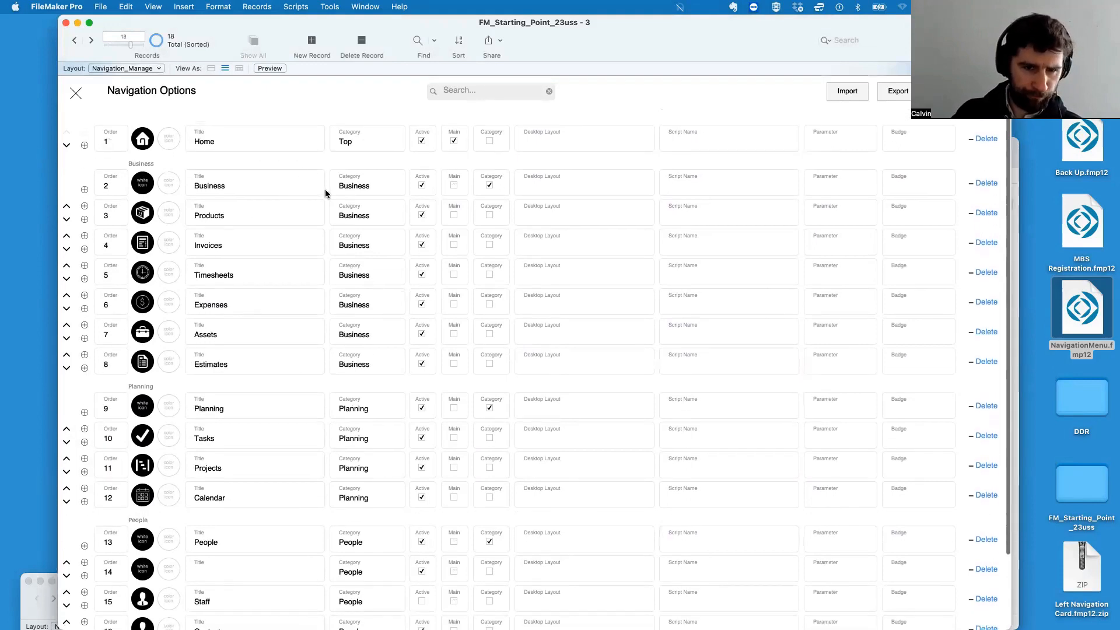
scroll(367, 414, down, 3)
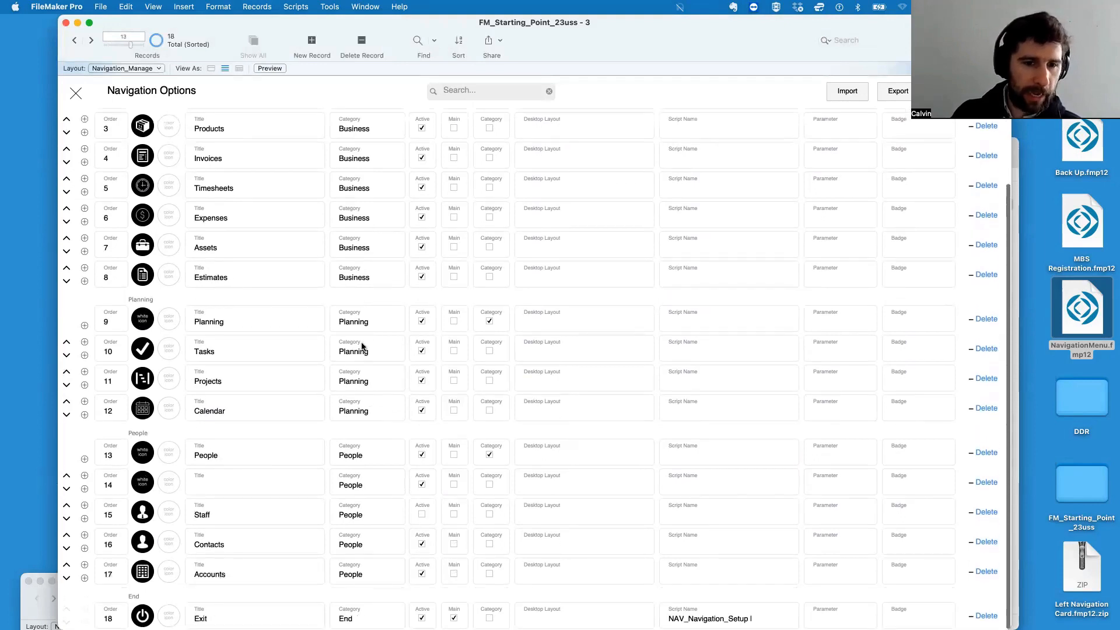
click(356, 325)
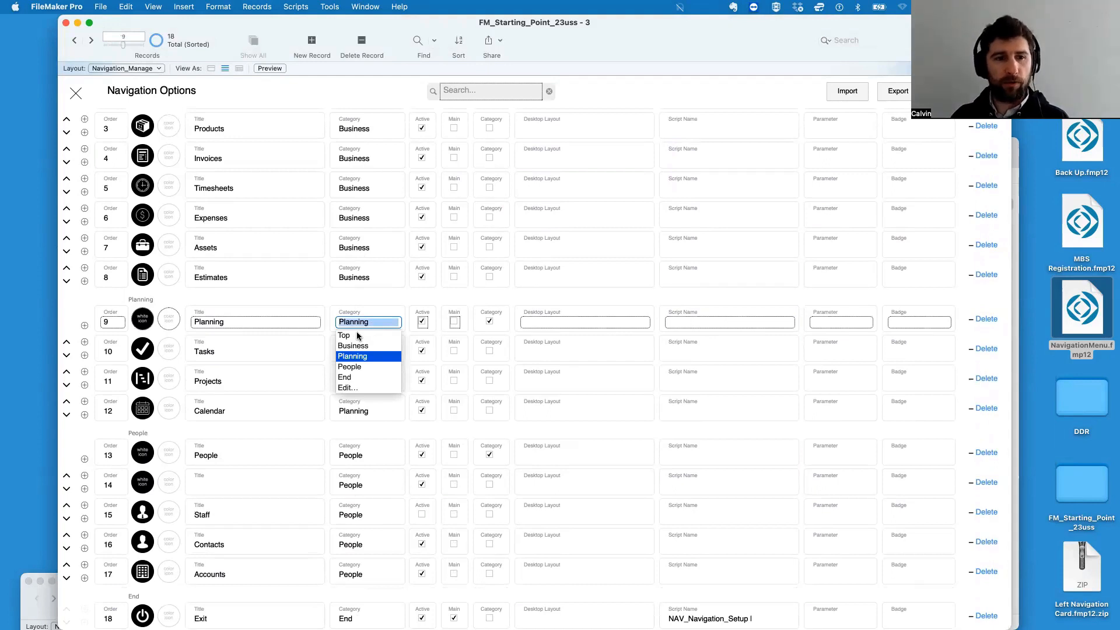
click(377, 300)
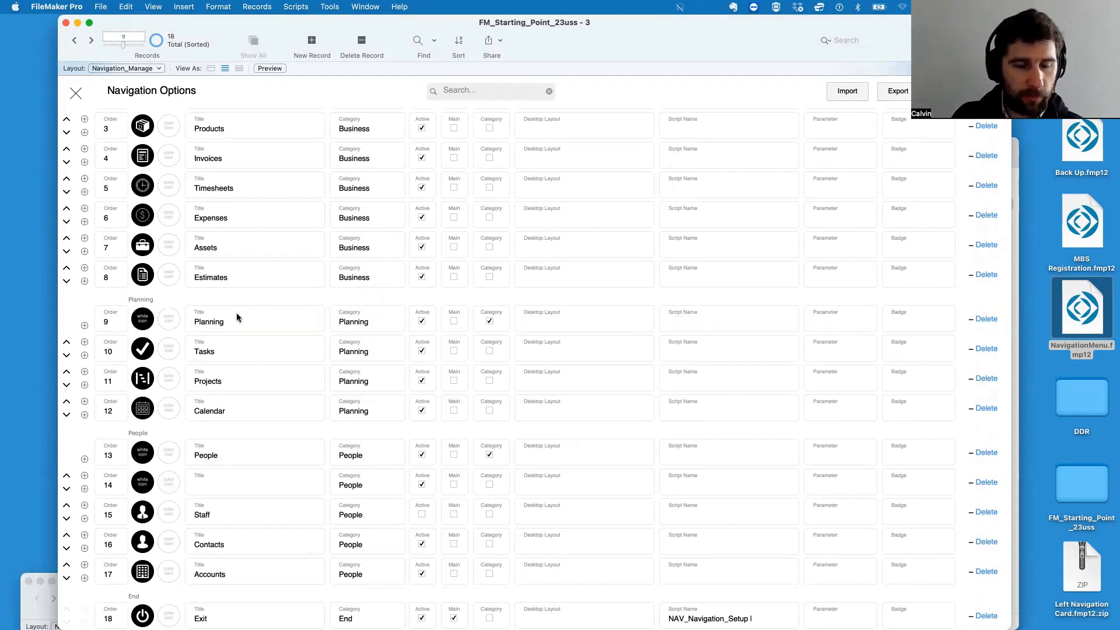
scroll(186, 345, up, 3)
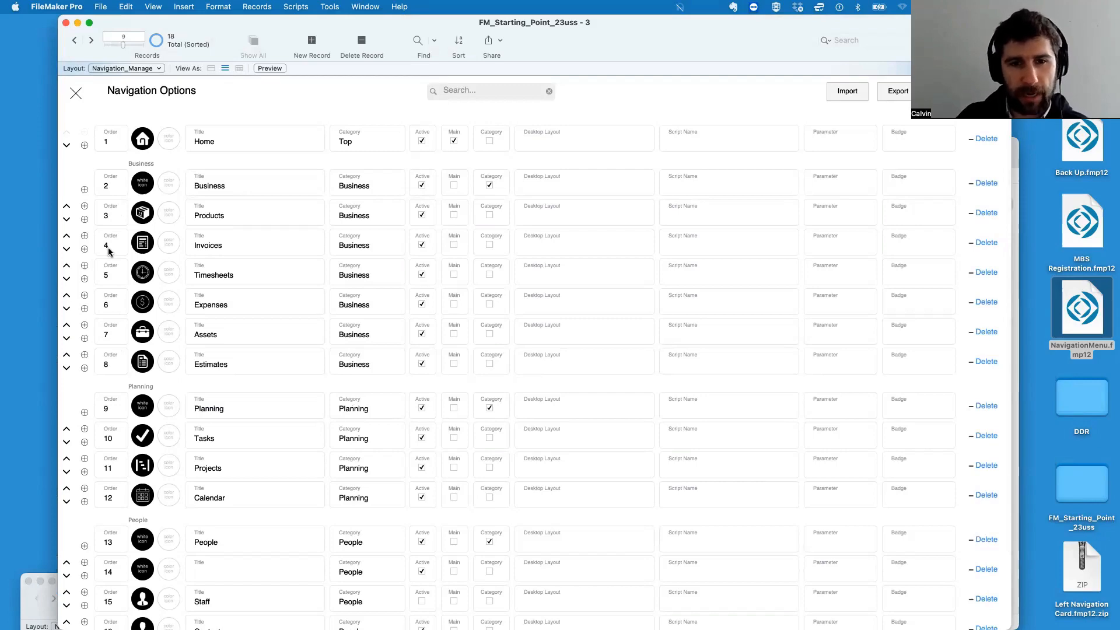
Step: Clear the search filter in Manage Layouts and open the Navigation_Menu_About layout in a new window
click(467, 162)
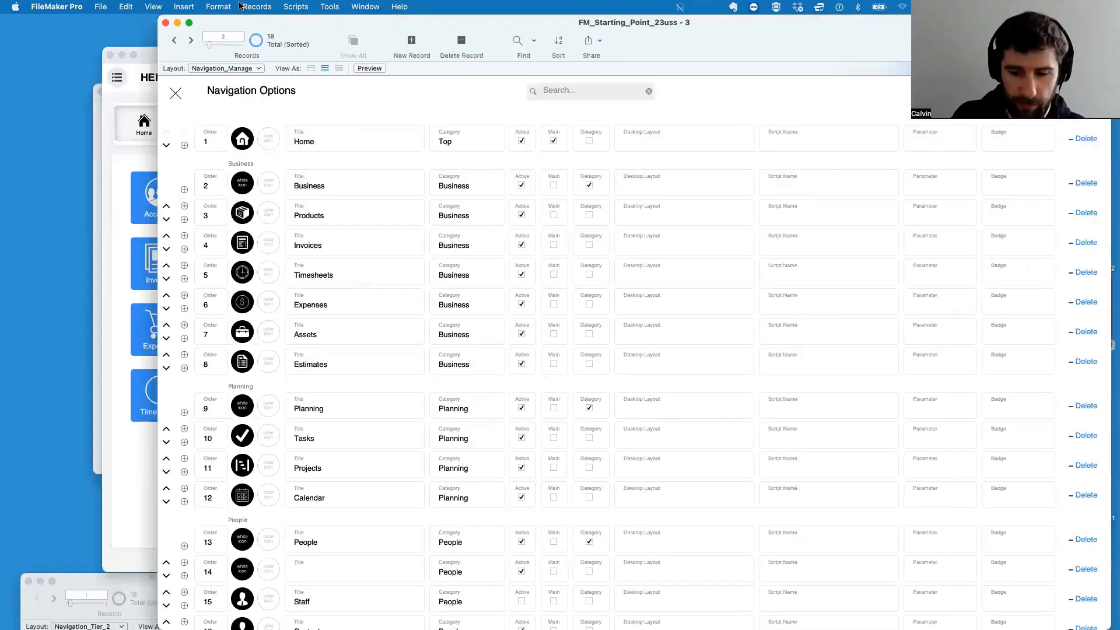
key(shift+super+l)
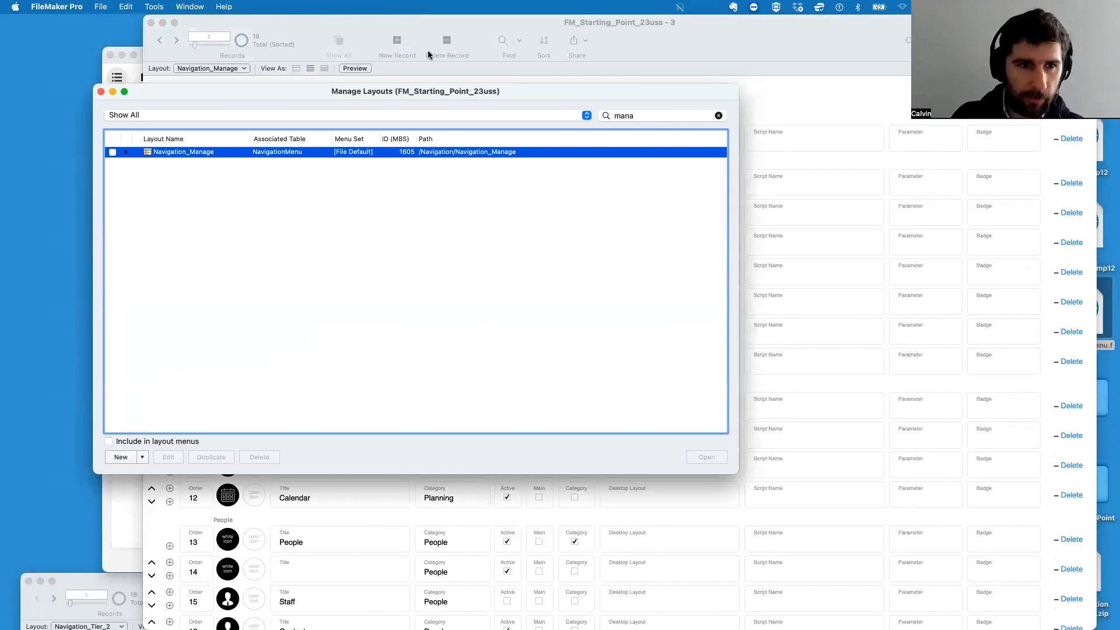
click(718, 116)
click(239, 215)
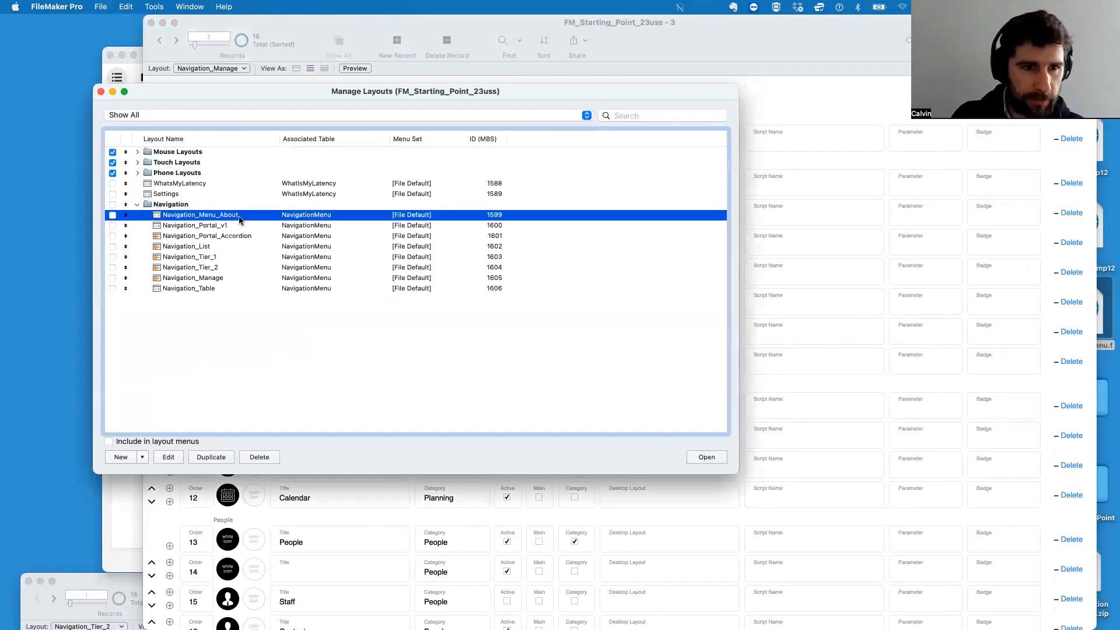
click(707, 458)
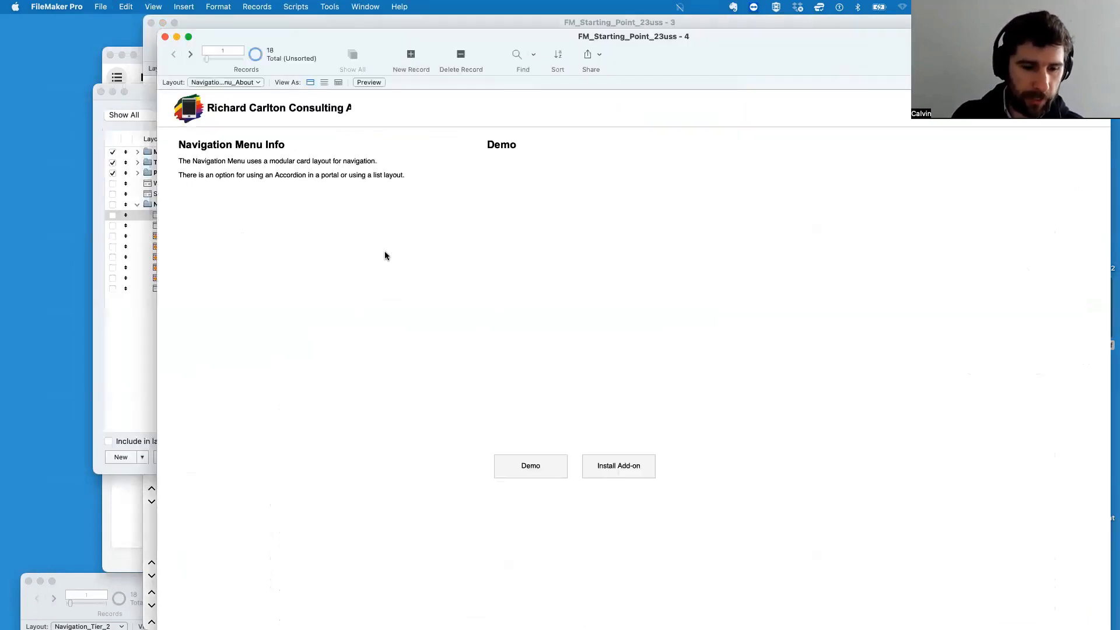
Step: Switch the new window to the Navigation_Portal_v1 layout, view its menu in Browse mode, and close the window
key(super+l)
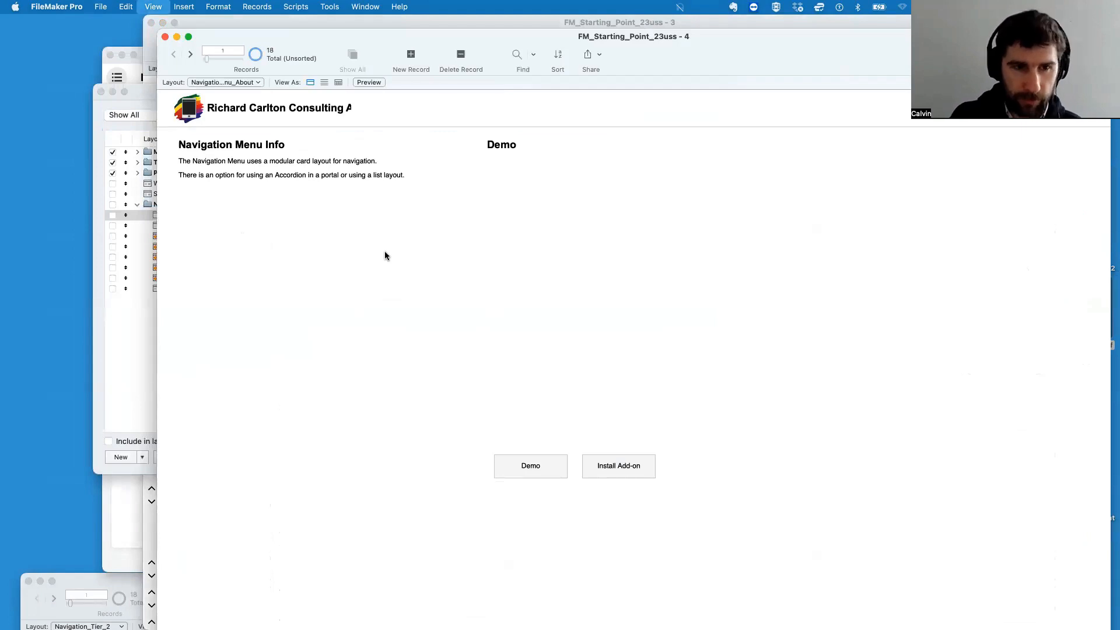
click(33, 55)
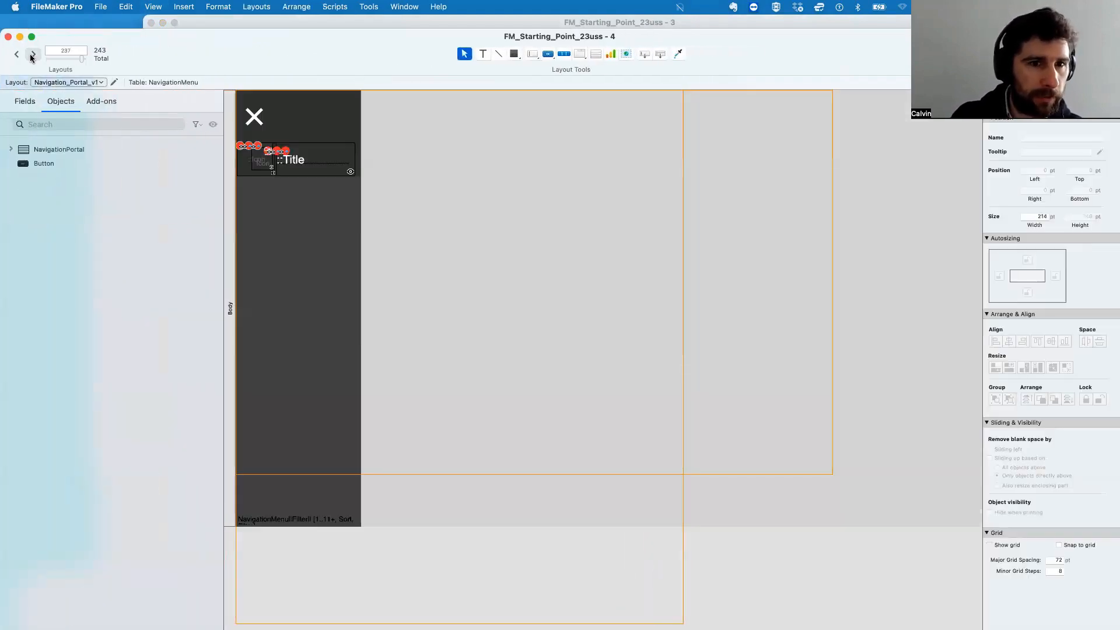
key(super+b)
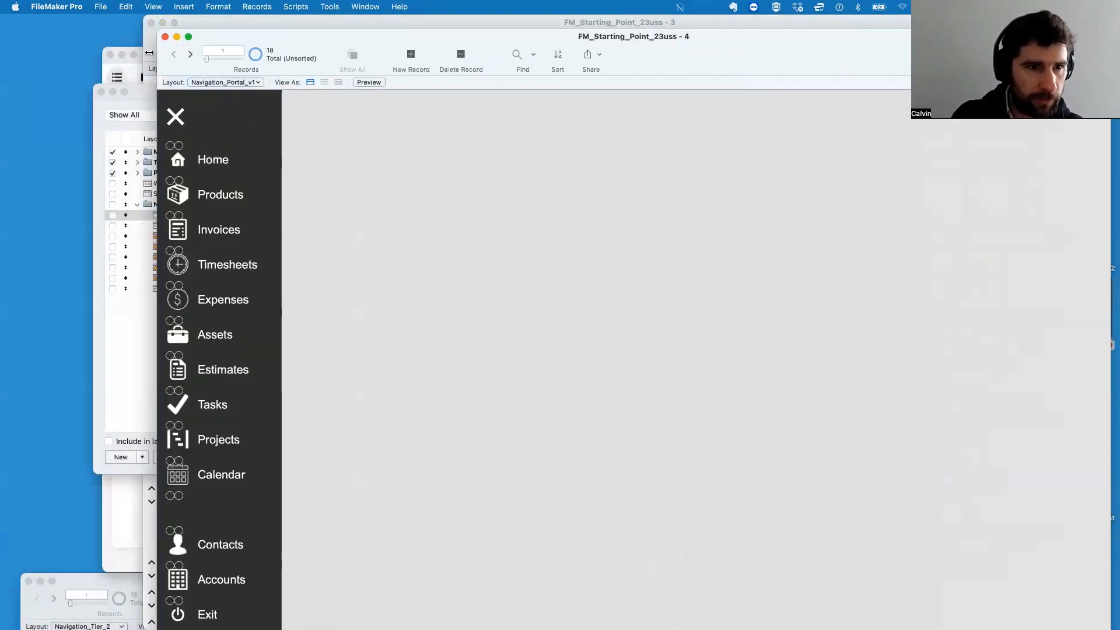
click(165, 36)
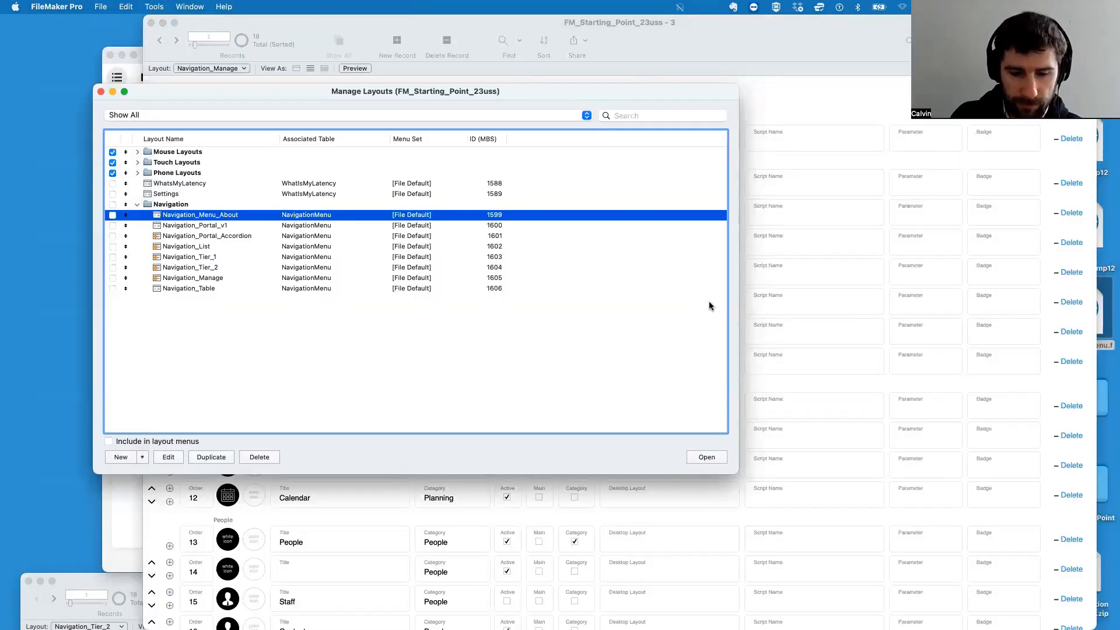
Step: Uncover the desktop, open NavigationMenu.fmp12, and close its navigation card
click(883, 88)
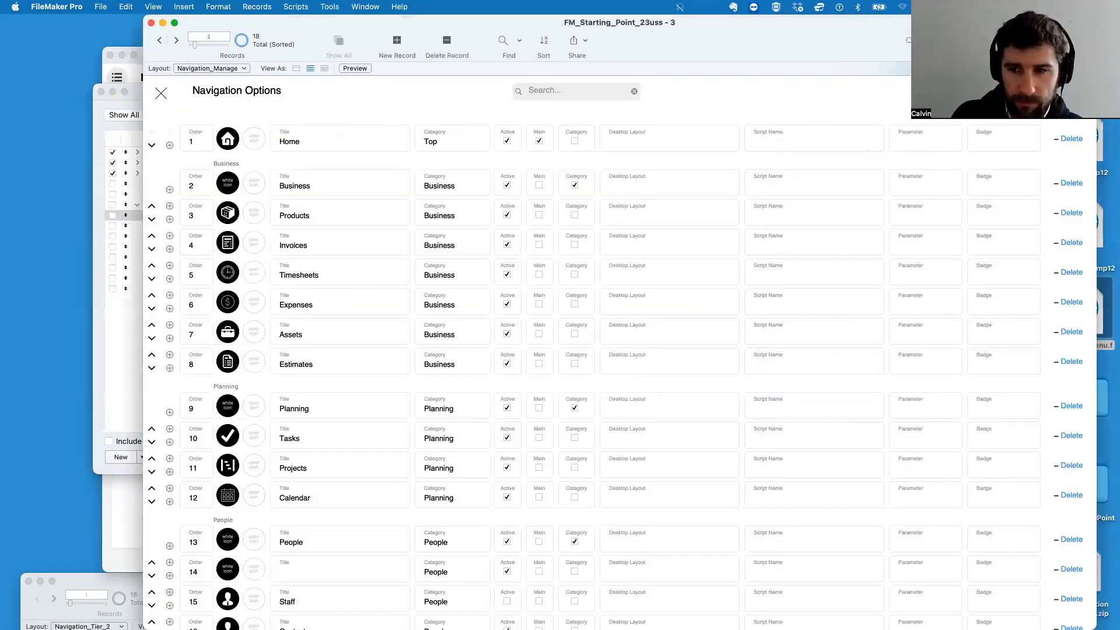
drag(840, 25, 671, 24)
double_click(1089, 316)
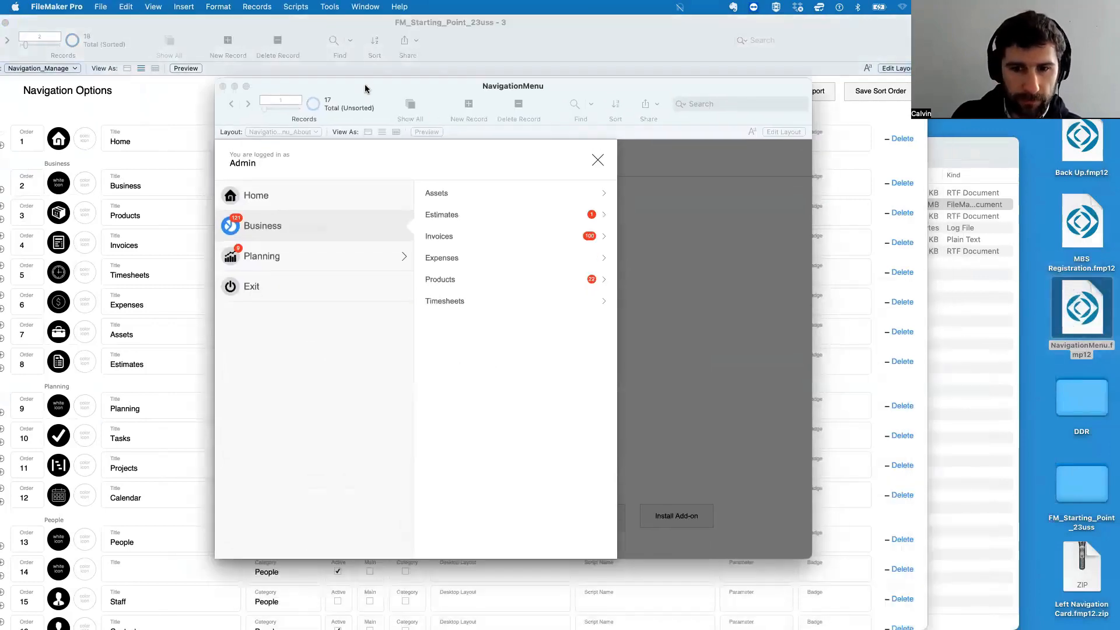
click(593, 156)
Step: Switch the NavigationMenu file to the Navigation_Portal_v1 layout and view its menu in Browse mode
key(super+l)
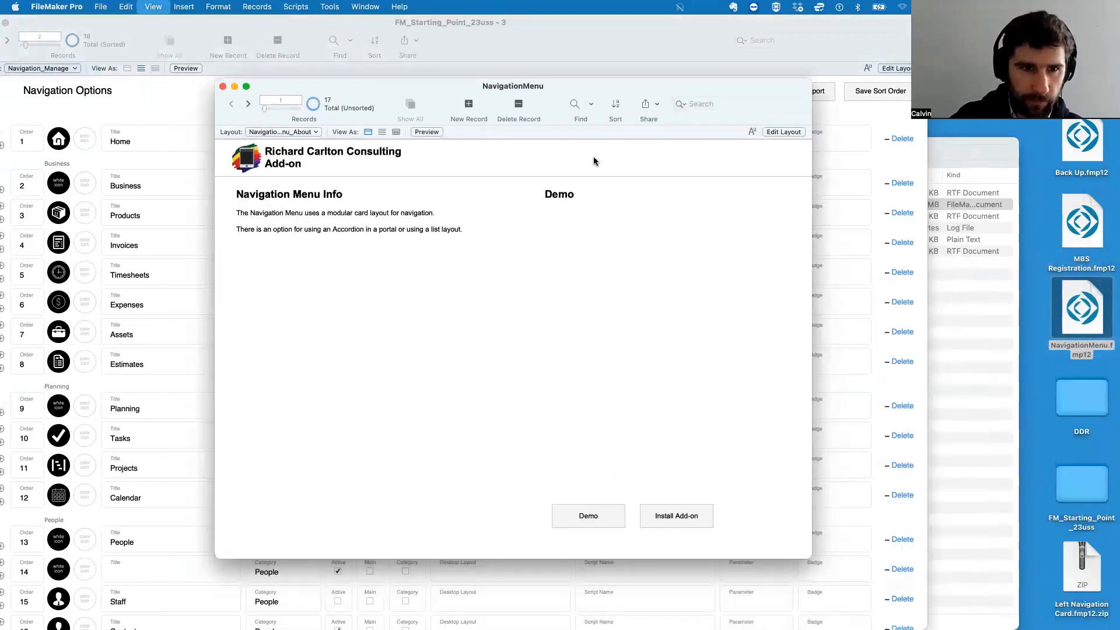
click(34, 103)
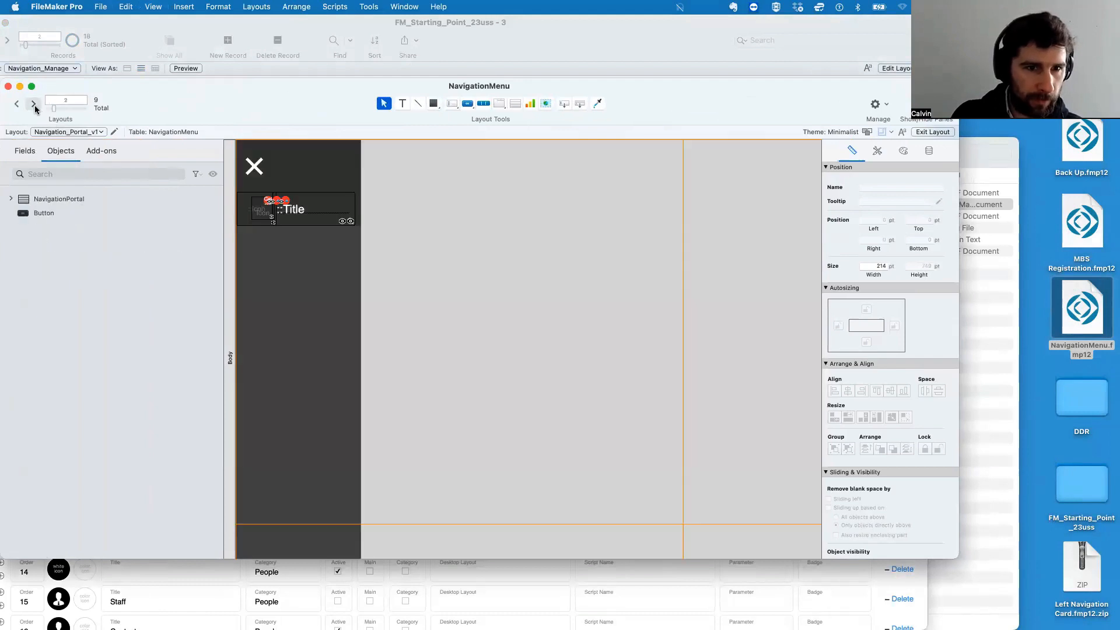
key(super+b)
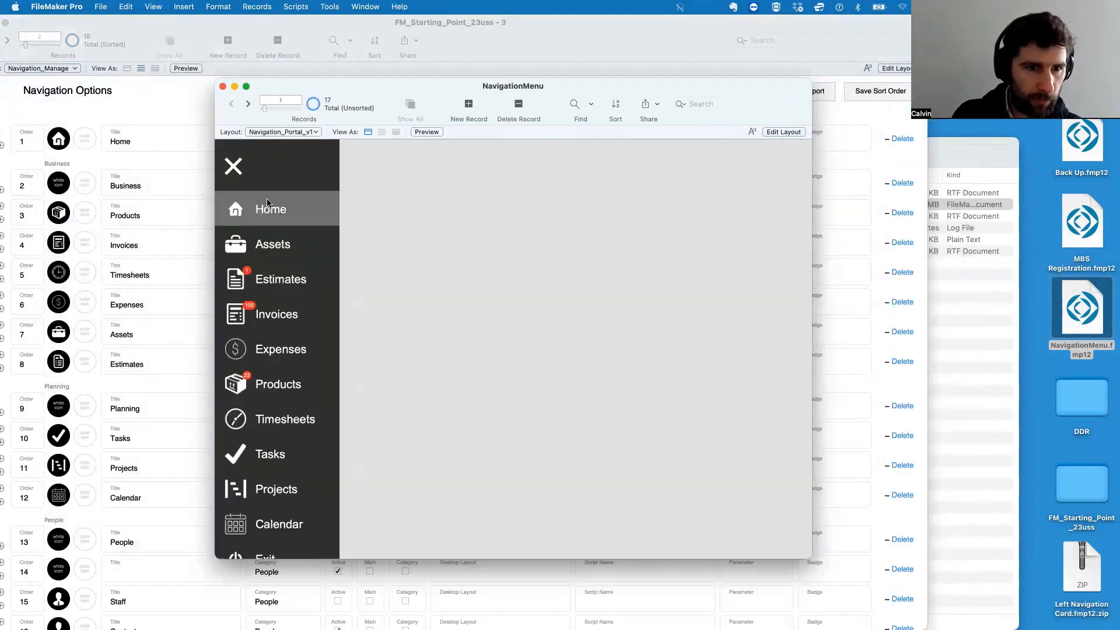
Step: Enlarge the NavigationMenu window and review the Navigation_Portal_v1 menu from Home to Exit
drag(293, 559, 293, 622)
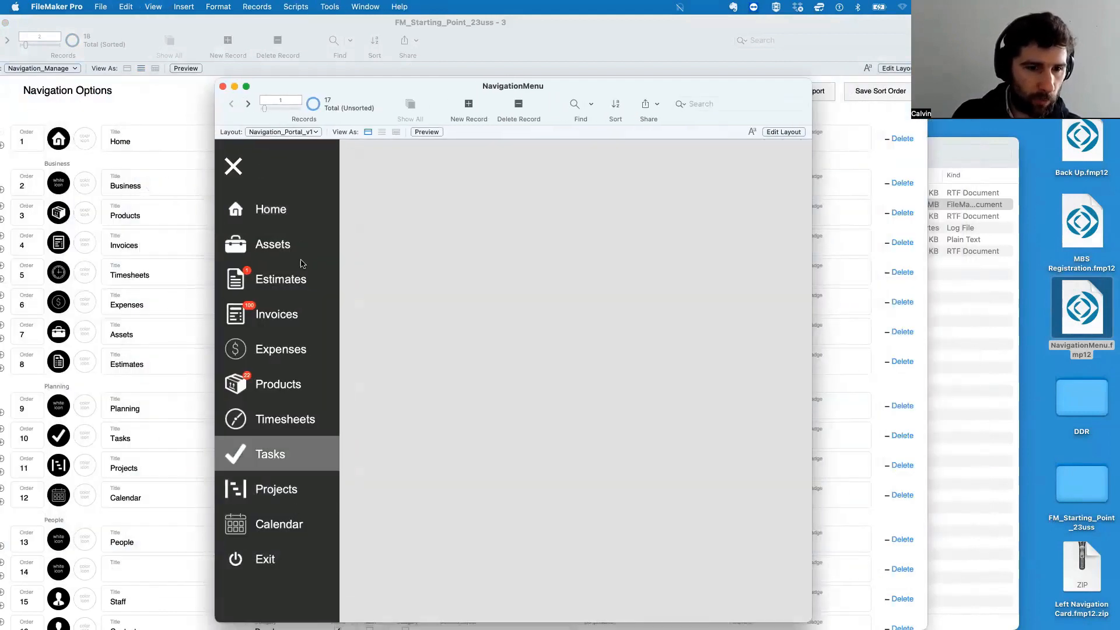
drag(273, 91, 259, 68)
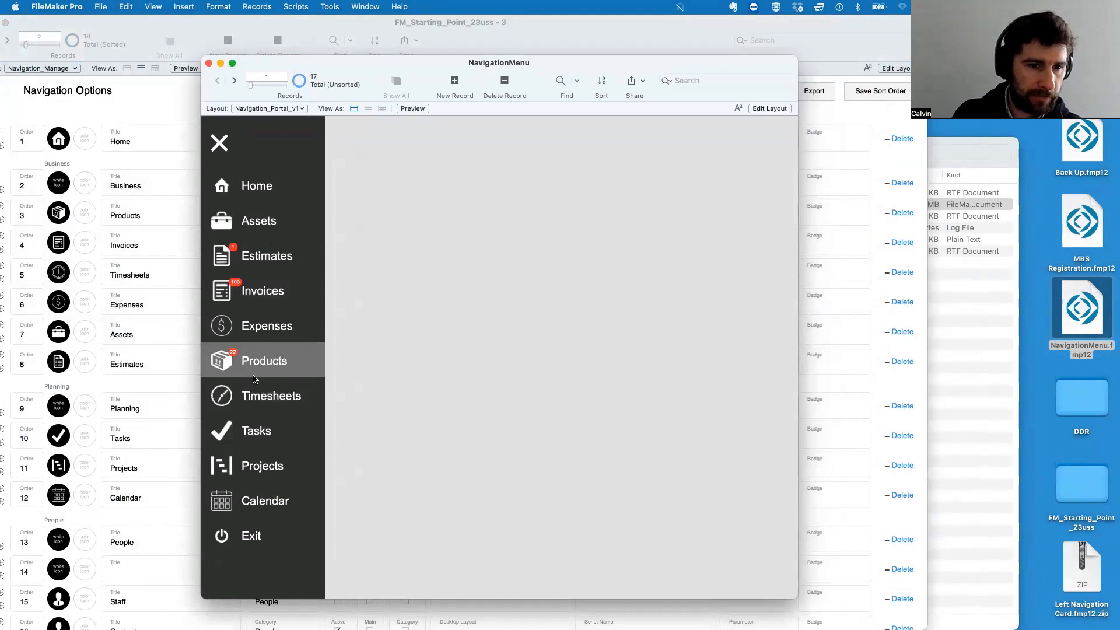
scroll(254, 304, down, 2)
scroll(255, 304, up, 2)
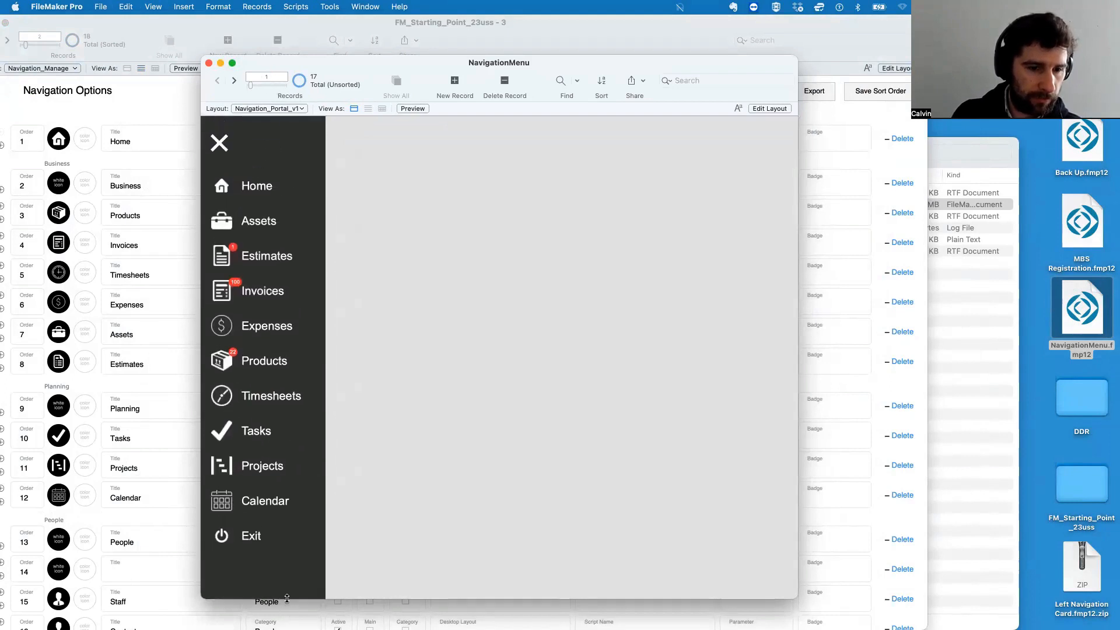
drag(287, 598, 287, 629)
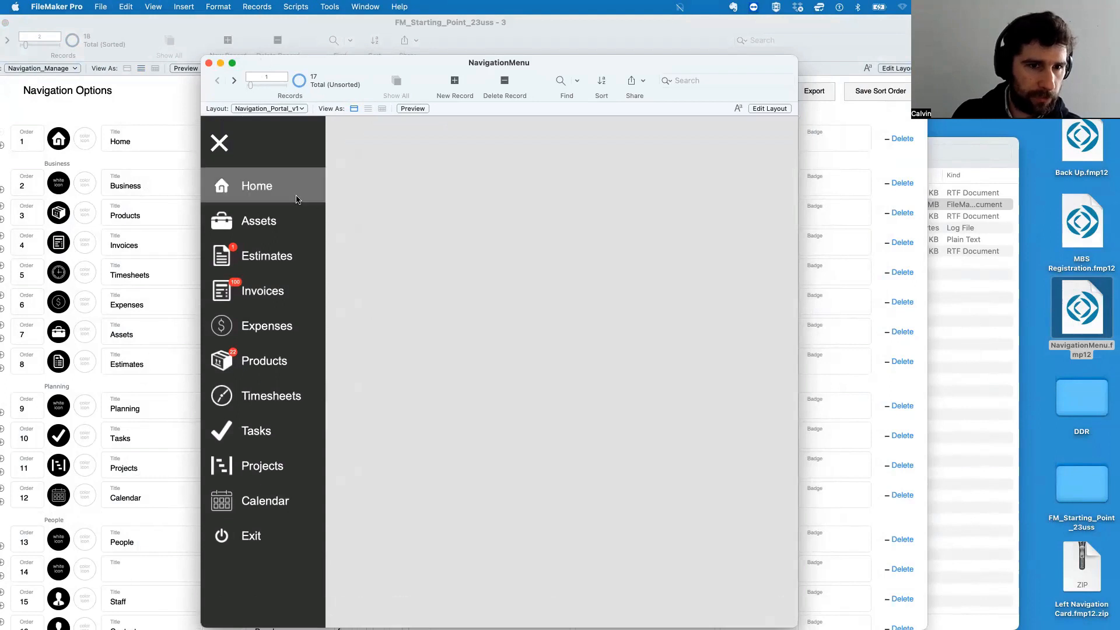
Step: Show the accordion version of the navigation layout in Browse mode
key(super+l)
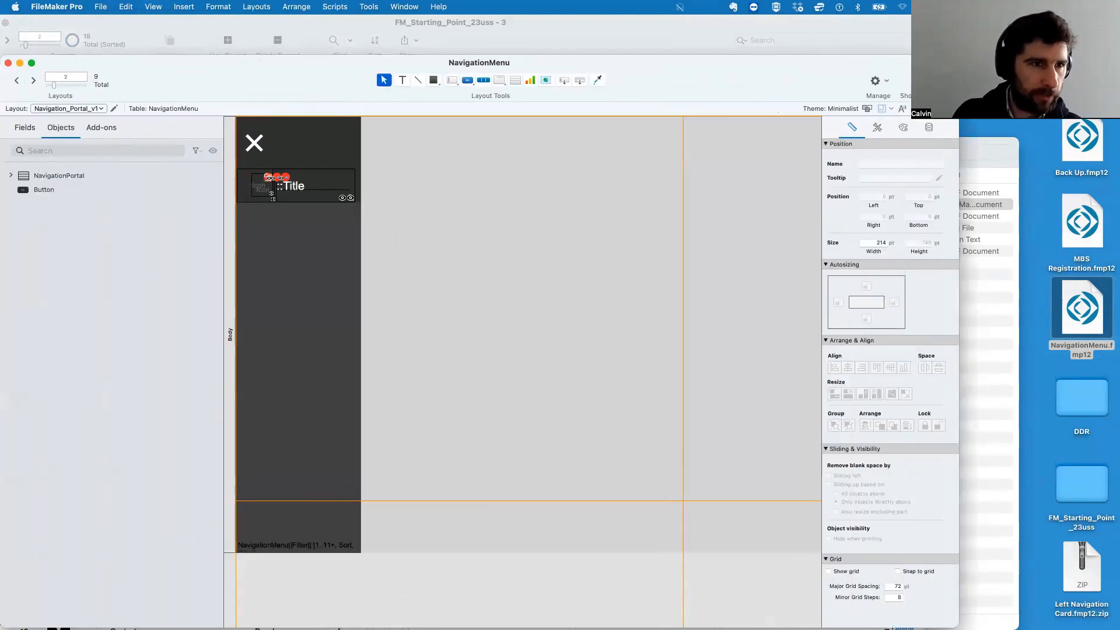
click(33, 80)
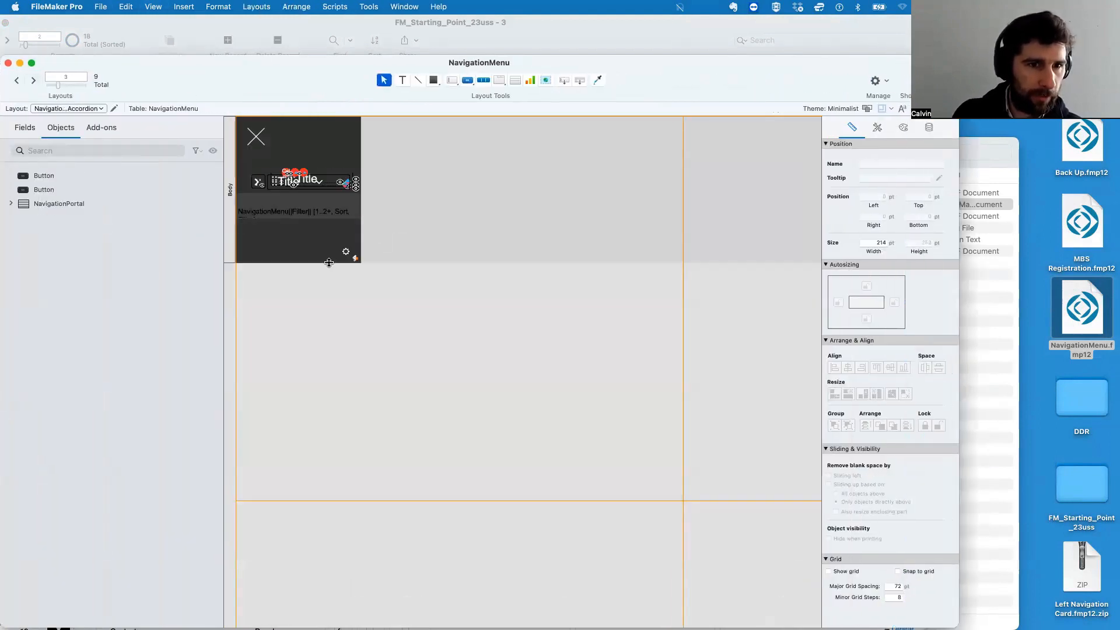
key(super+b)
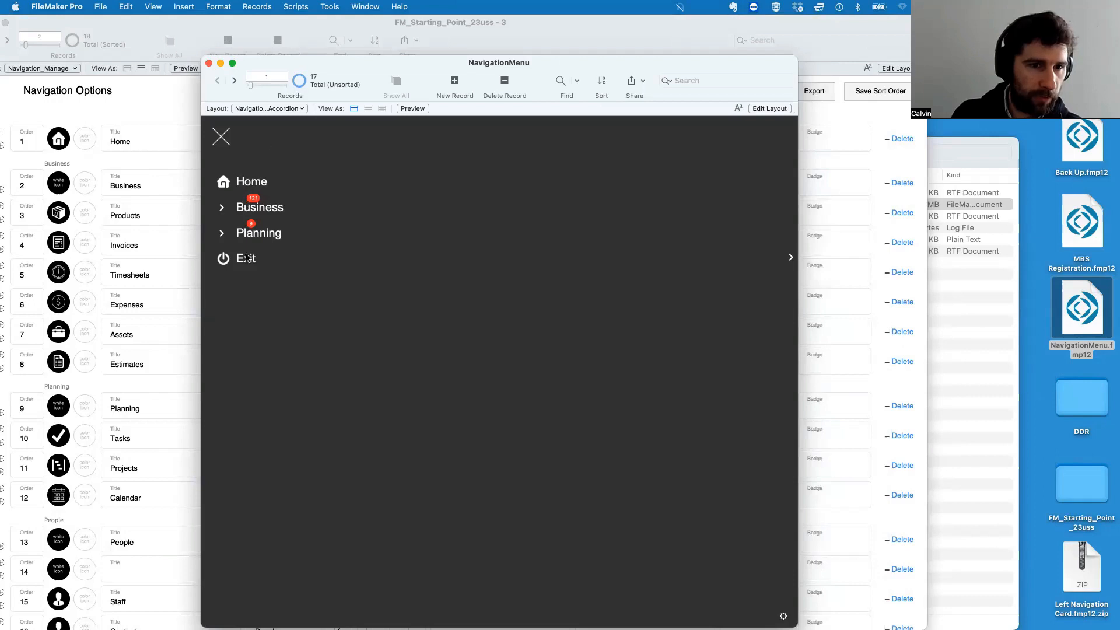
Step: Expand the Business and Planning categories in the accordion menu and collapse both again
click(224, 209)
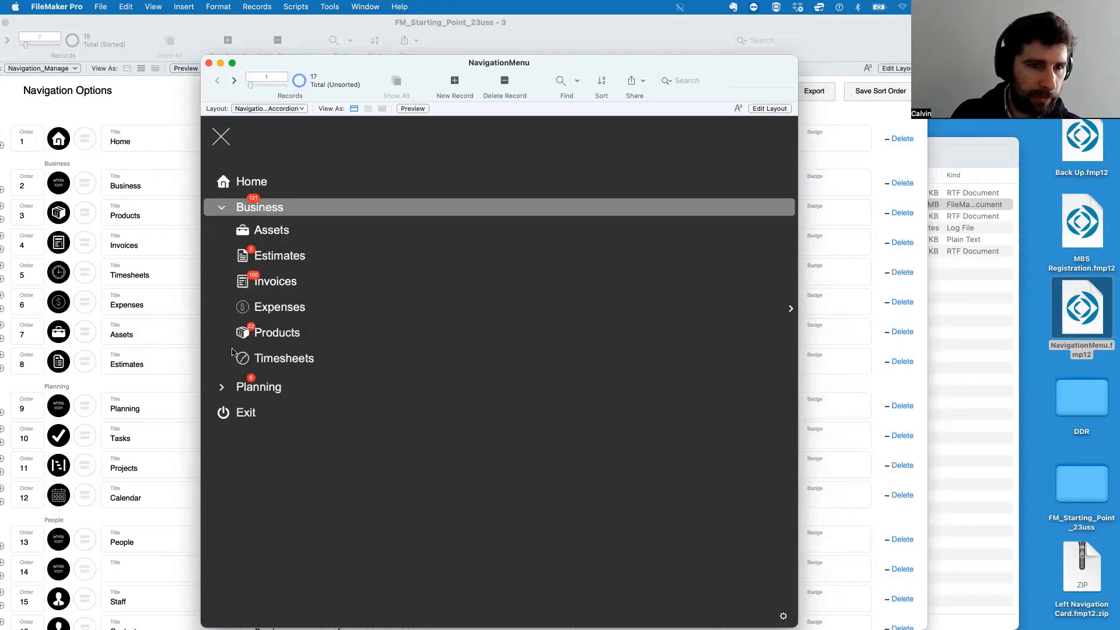
click(221, 389)
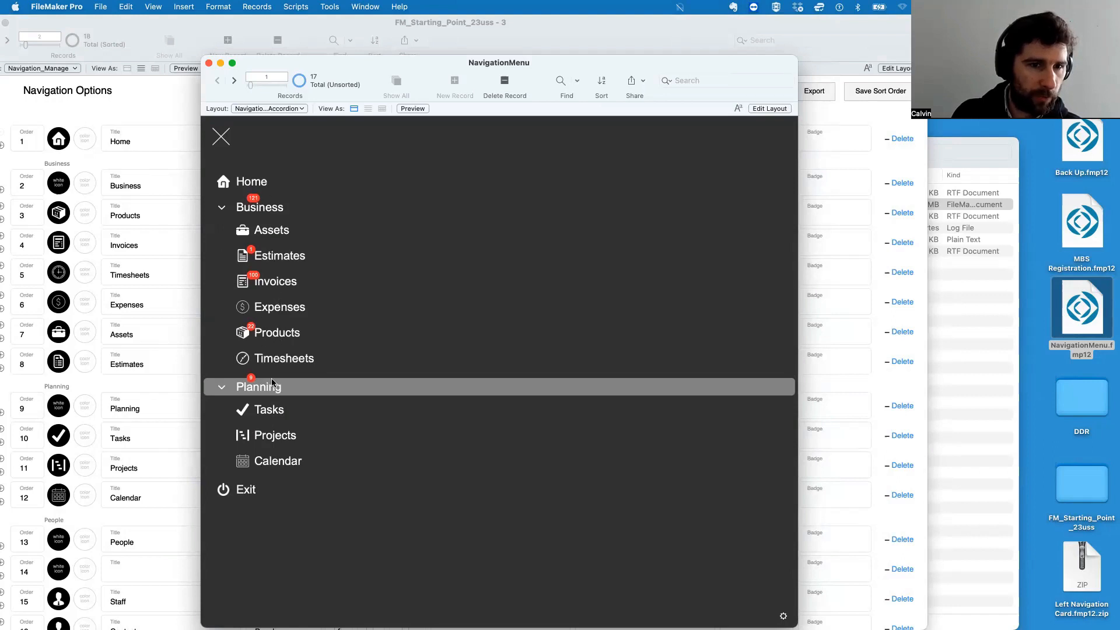
click(224, 209)
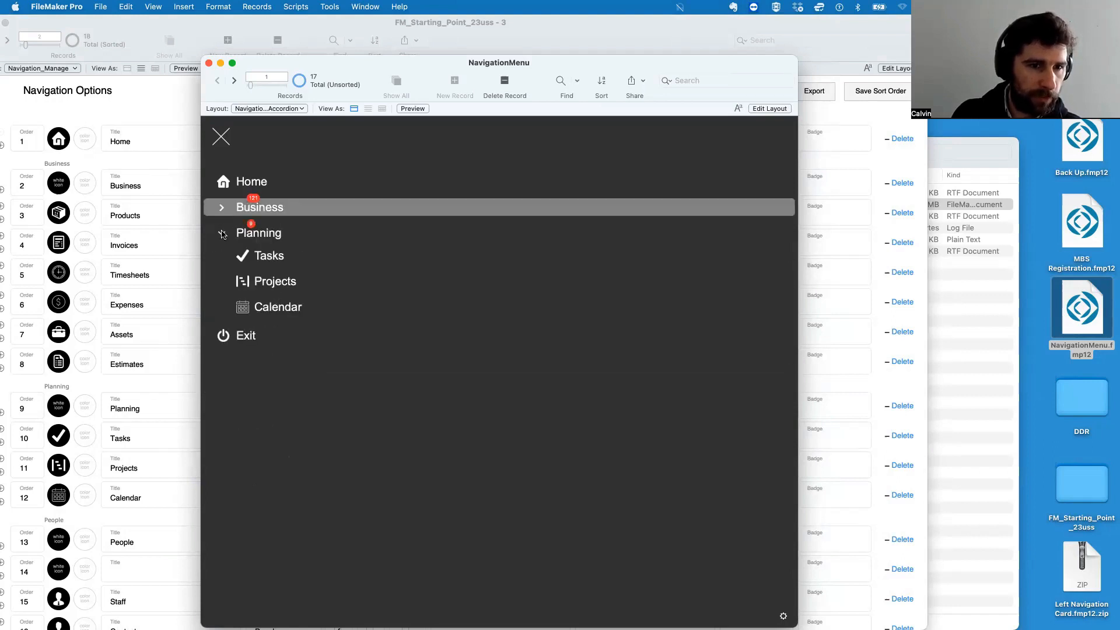
click(224, 234)
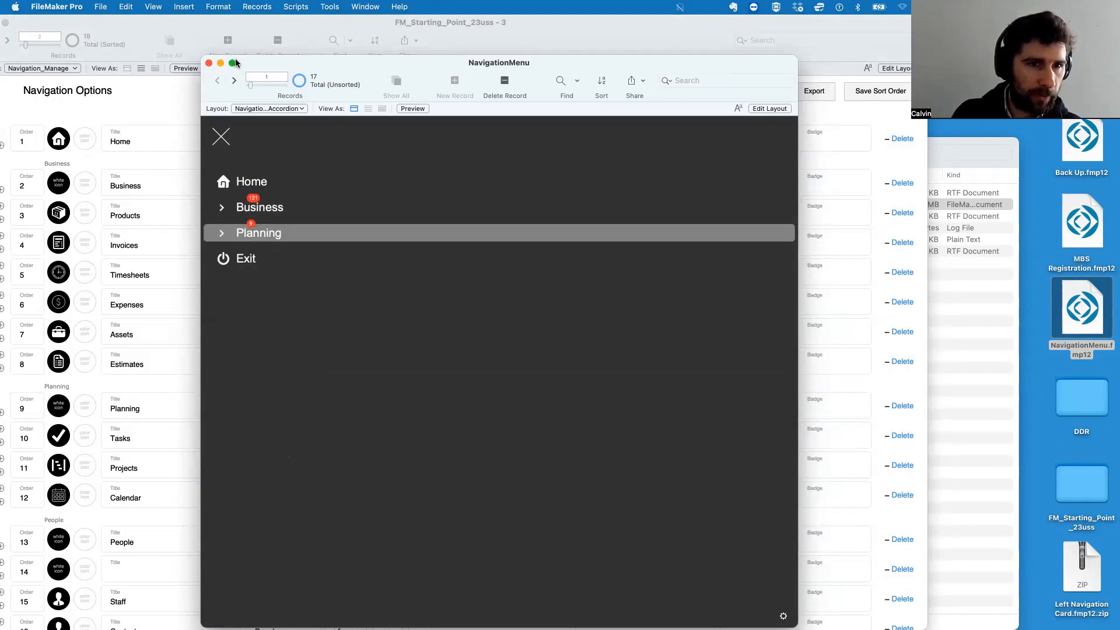
Step: Show the Navigation_List layout in Browse mode and look through its menu entries
drag(247, 63, 298, 75)
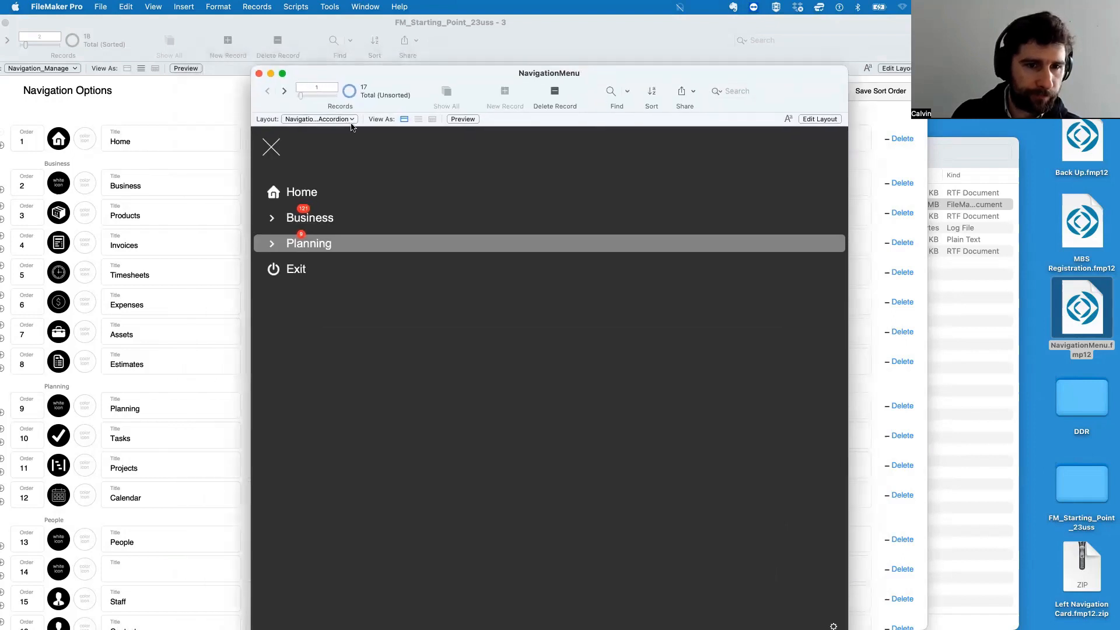
key(super+l)
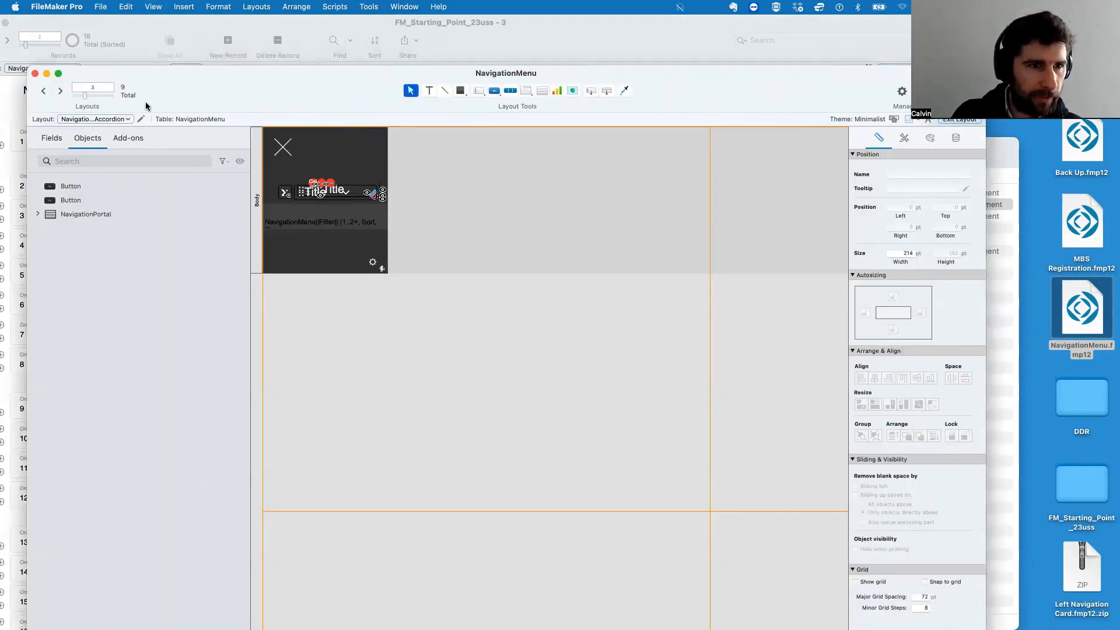
click(61, 91)
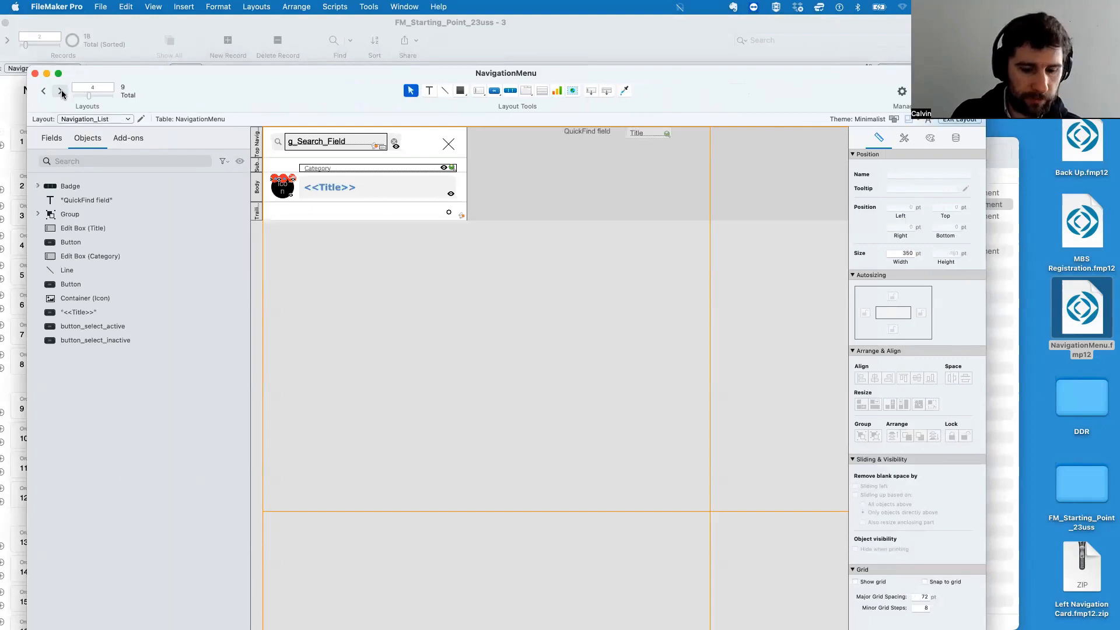
key(super+b)
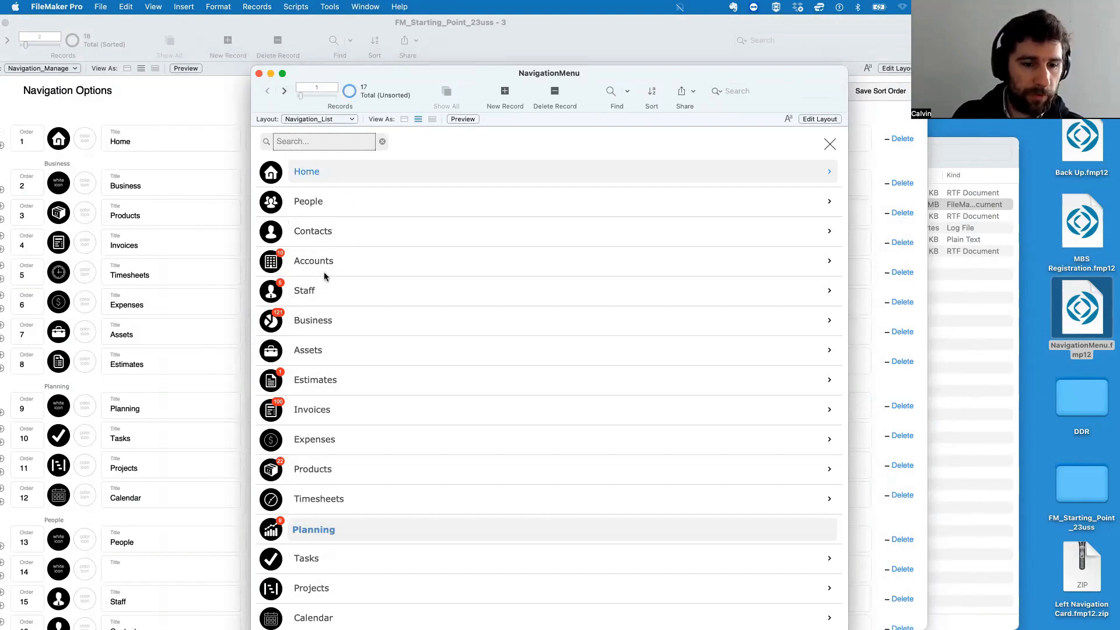
scroll(350, 350, down, 3)
scroll(344, 300, up, 3)
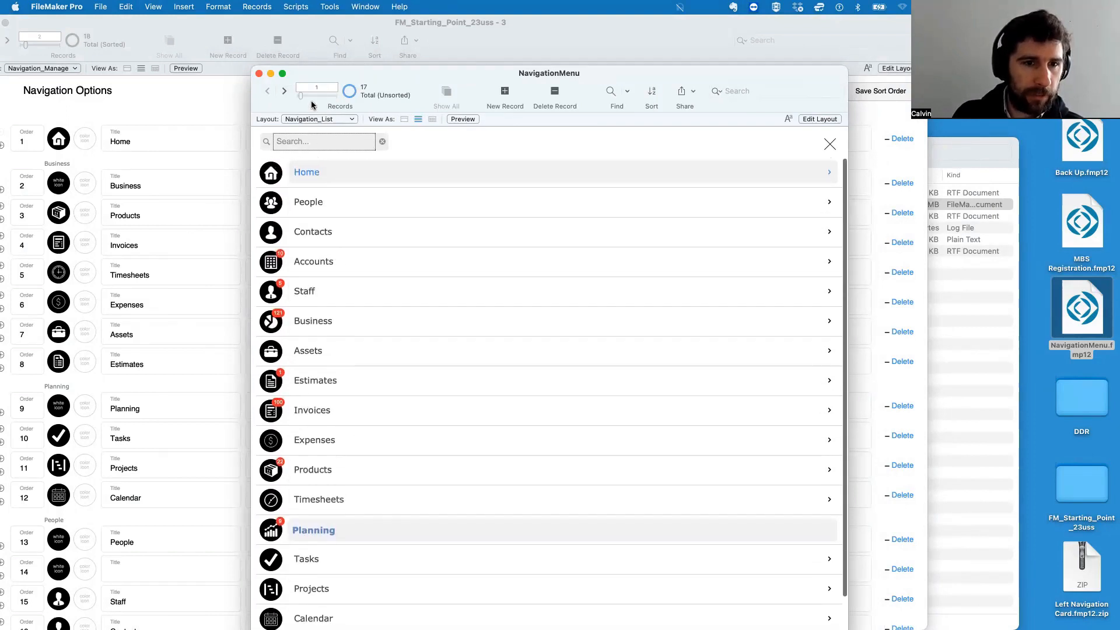
Step: Show the Navigation_Tier_1 layout in Browse mode and look through its menu entries down to Exit
key(super+l)
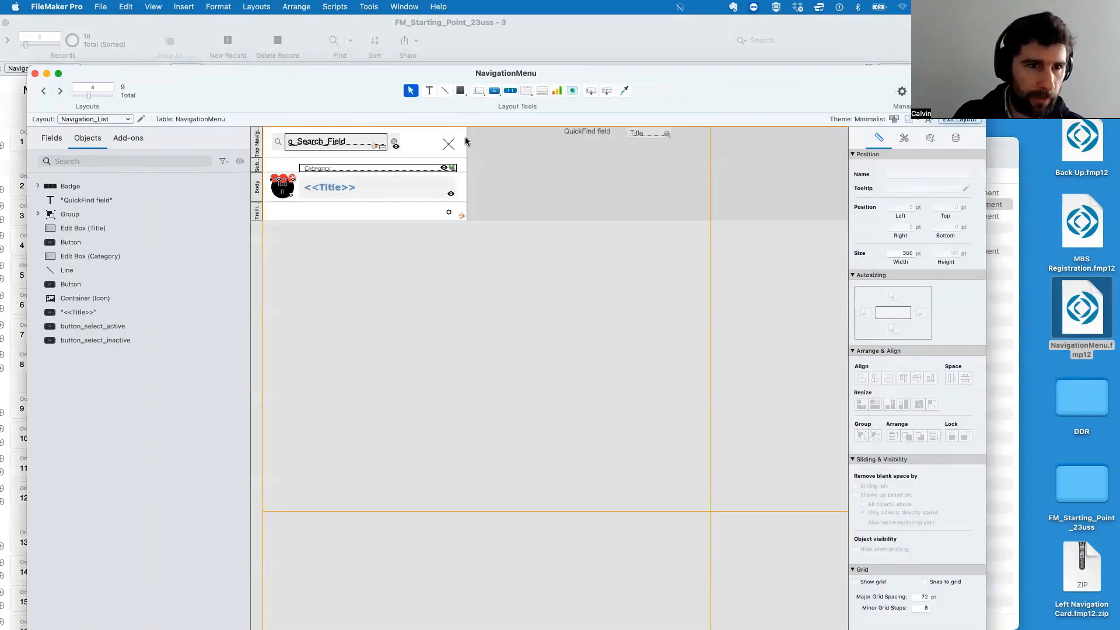
click(61, 91)
key(super+b)
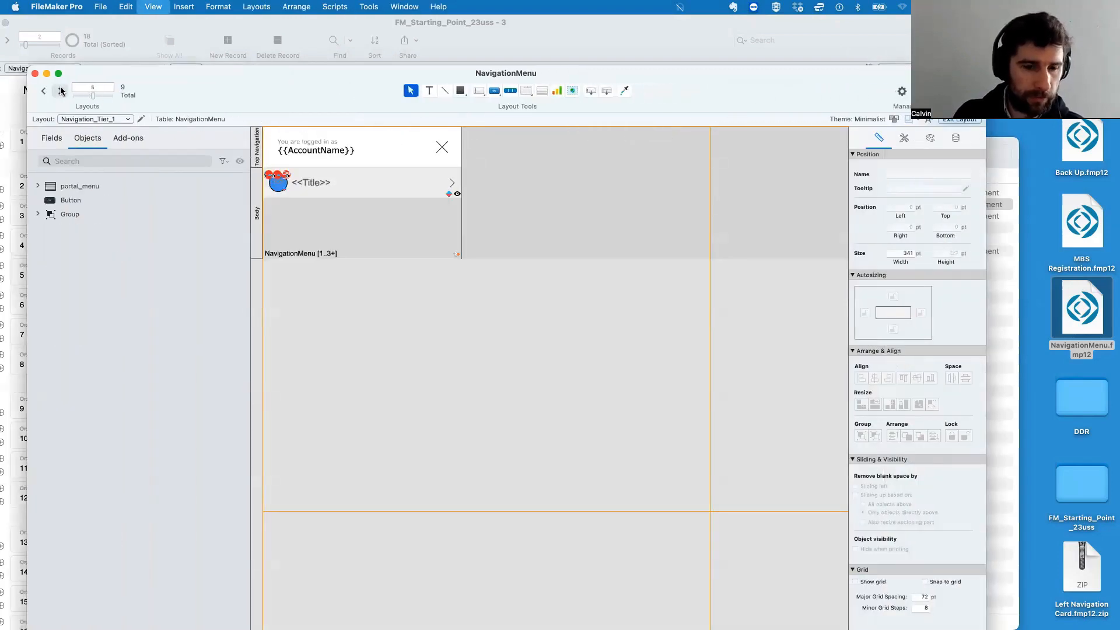
drag(326, 79, 294, 29)
scroll(330, 175, down, 5)
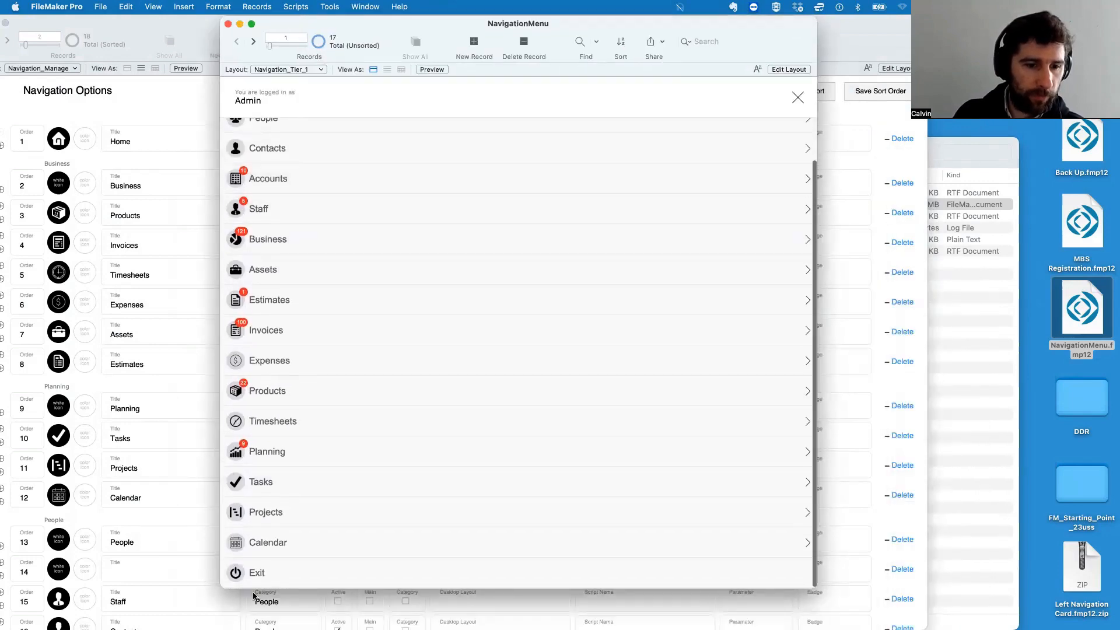
scroll(257, 572, up, 3)
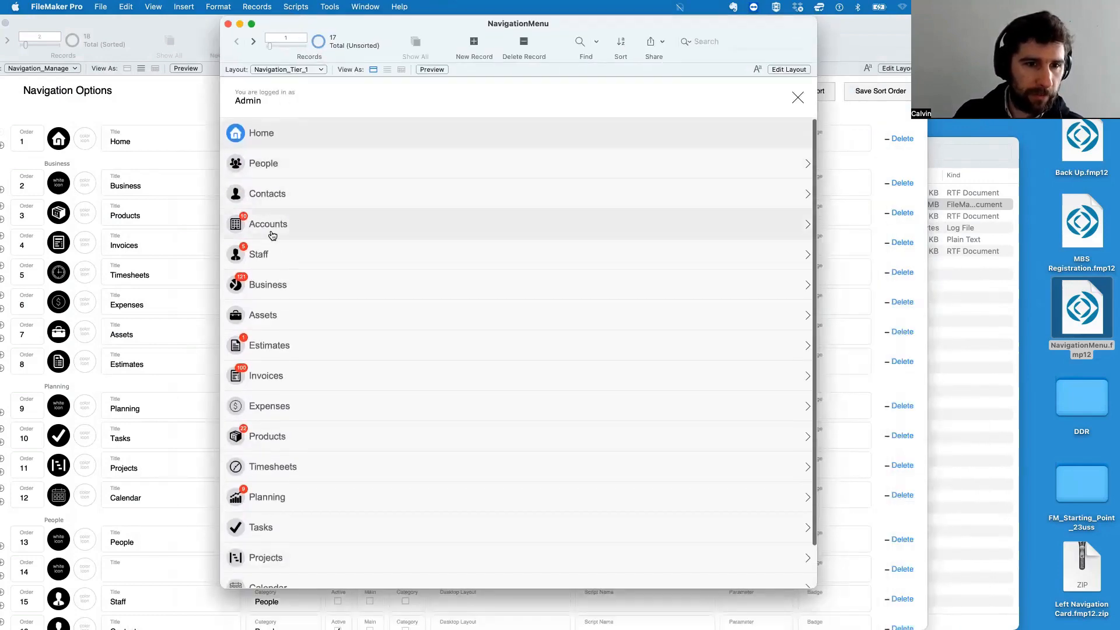
scroll(313, 420, down, 2)
scroll(314, 418, up, 2)
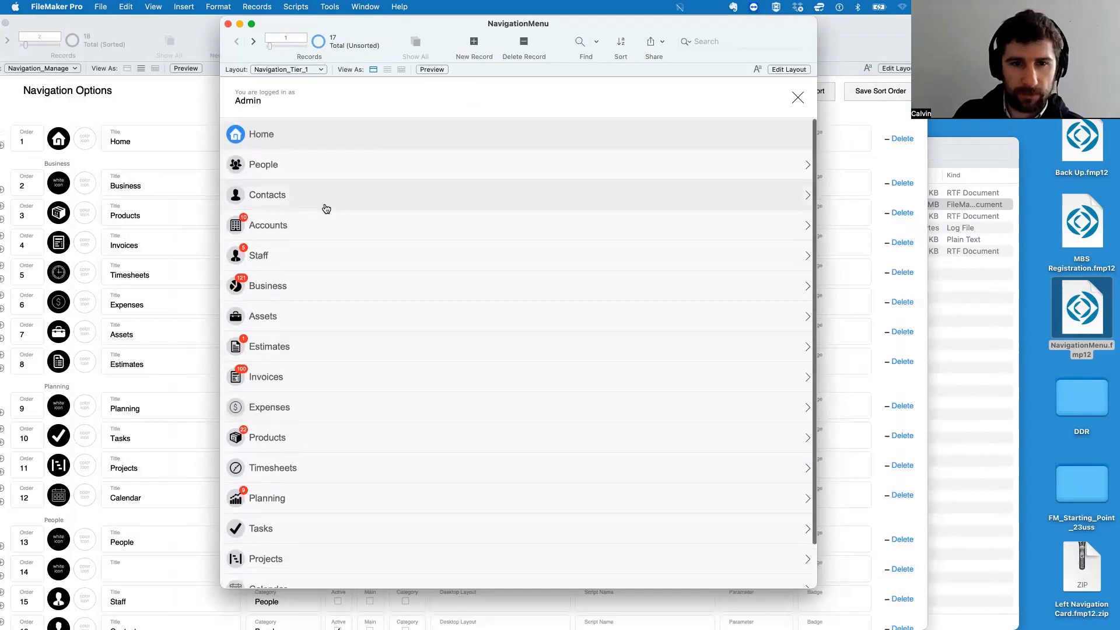
Step: Reduce the NavigationMenu window to a narrower size and reposition it over the Navigation Options window
double_click(271, 25)
drag(273, 25, 404, 219)
drag(551, 390, 729, 615)
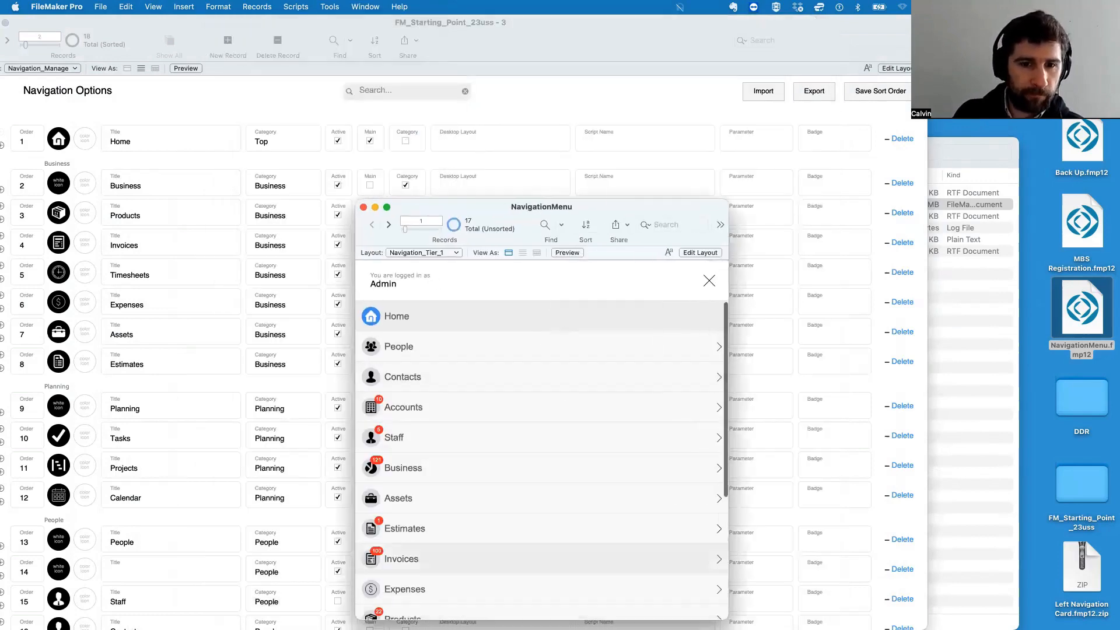
drag(436, 207, 457, 122)
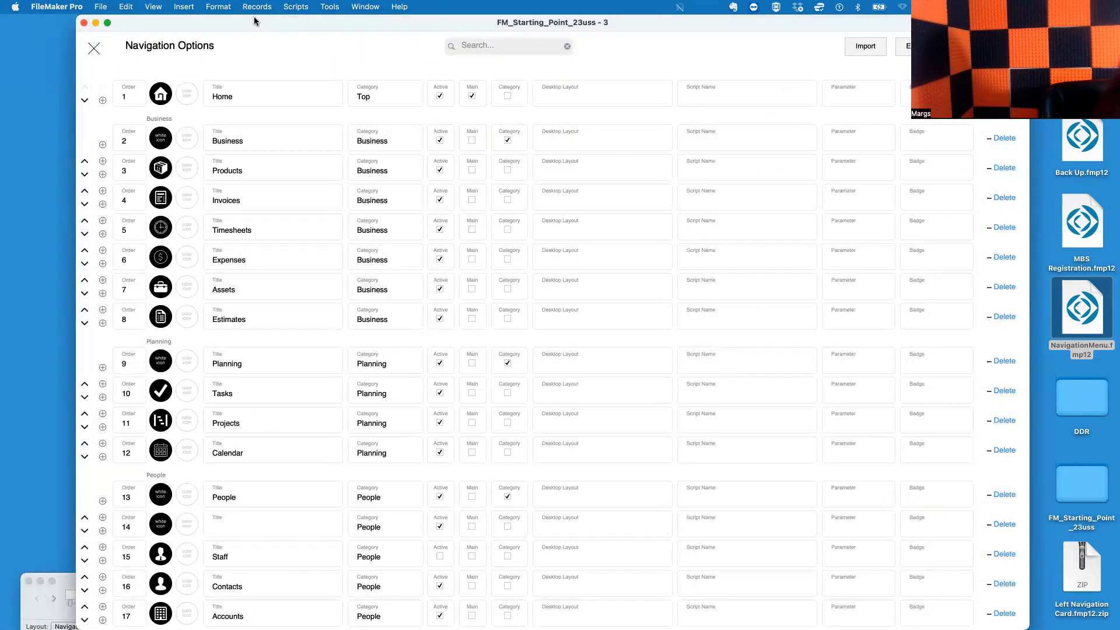
Step: Move the Navigation Options window lower on the desktop and widen it
drag(254, 22, 278, 101)
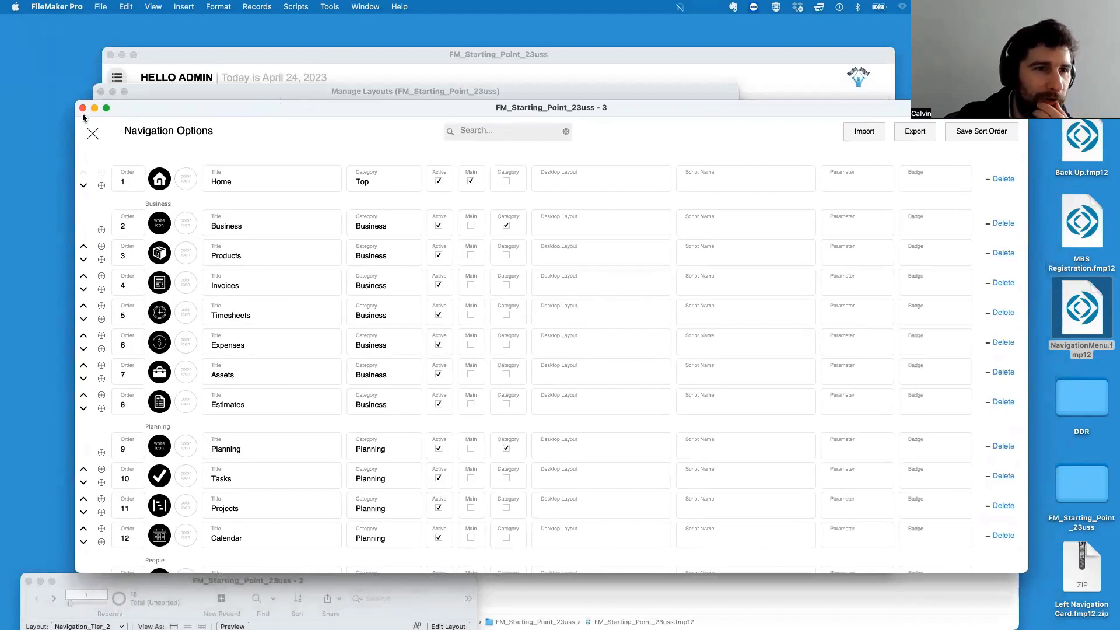
mouse_move(75, 115)
mouse_down()
mouse_move(89, 116)
mouse_move(75, 114)
mouse_up()
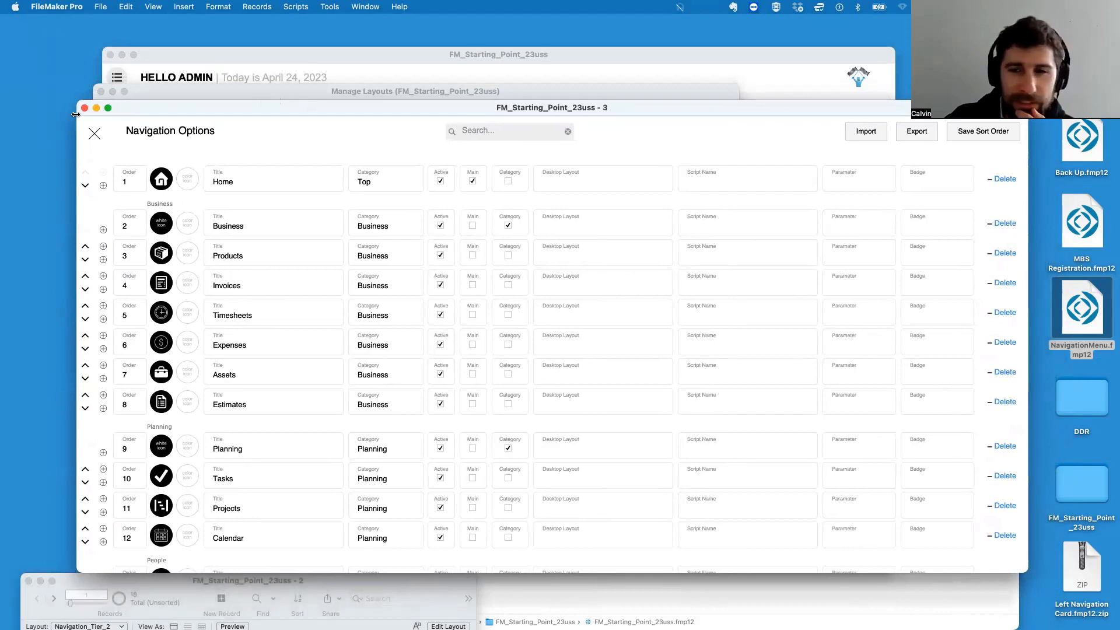
drag(1030, 125, 1119, 138)
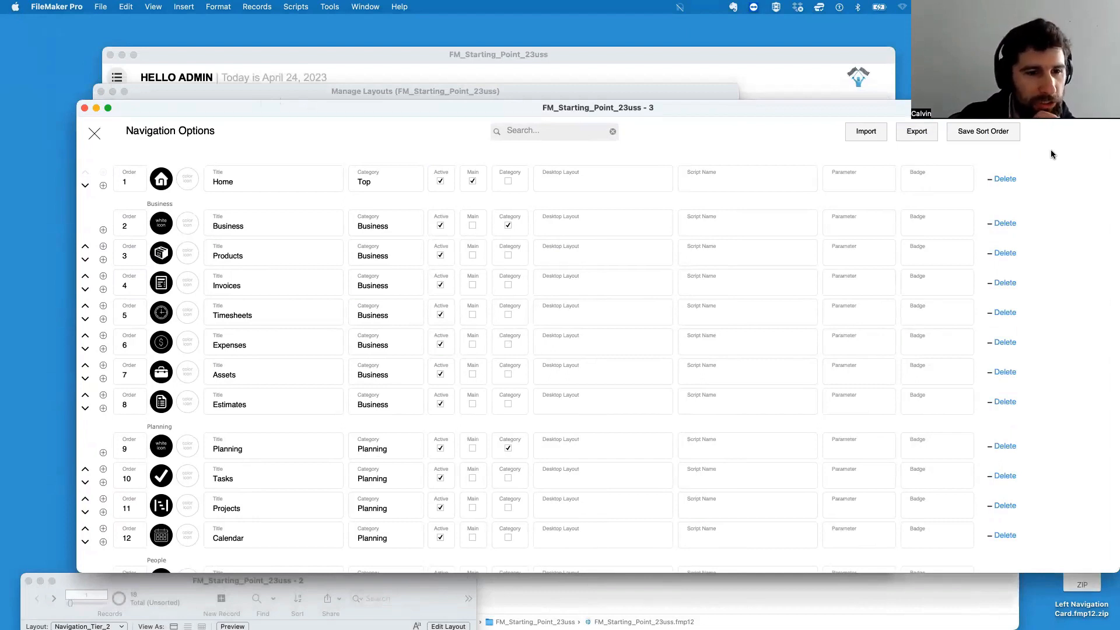
drag(710, 109, 688, 103)
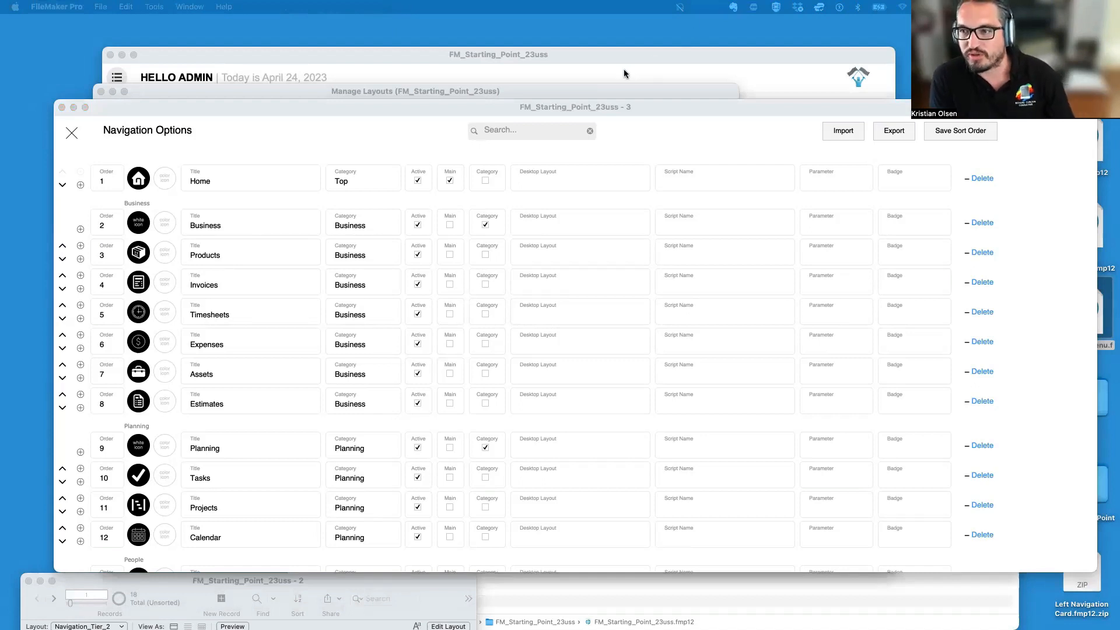
click(496, 104)
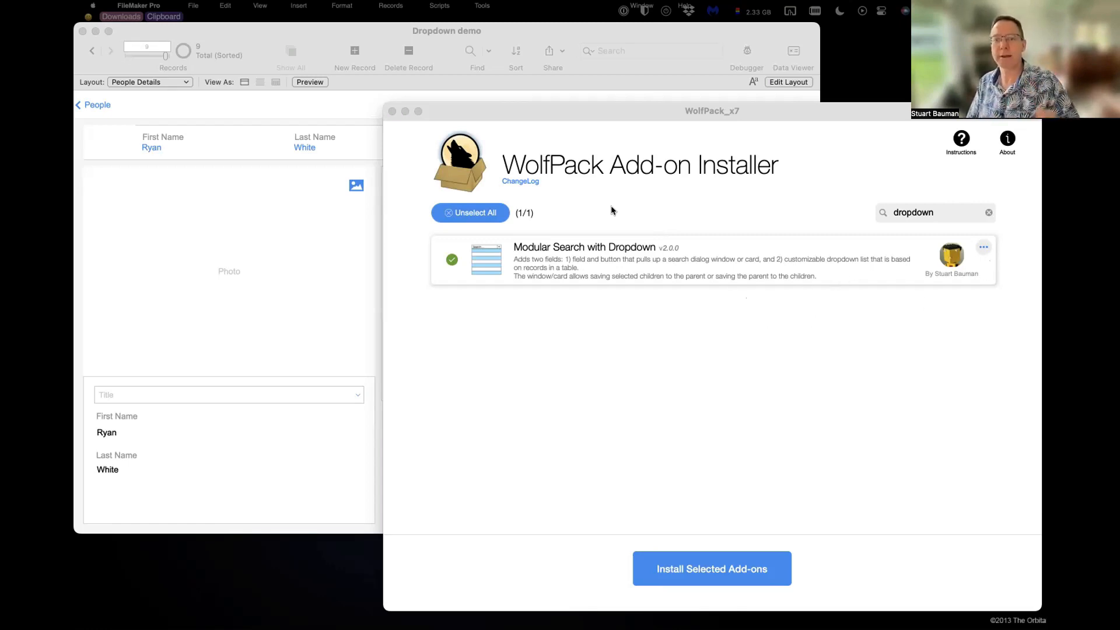
Step: Install the Modular Search with Dropdown add-on in the Dropdown demo file and place it on the People Details layout below the Company label
drag(537, 113, 1119, 152)
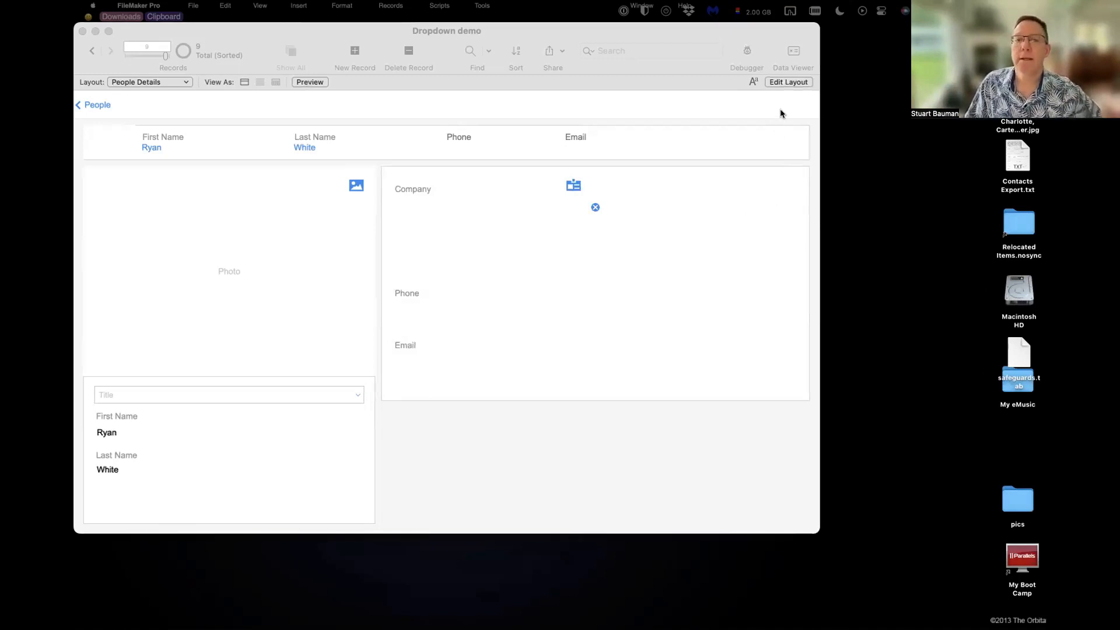
click(788, 82)
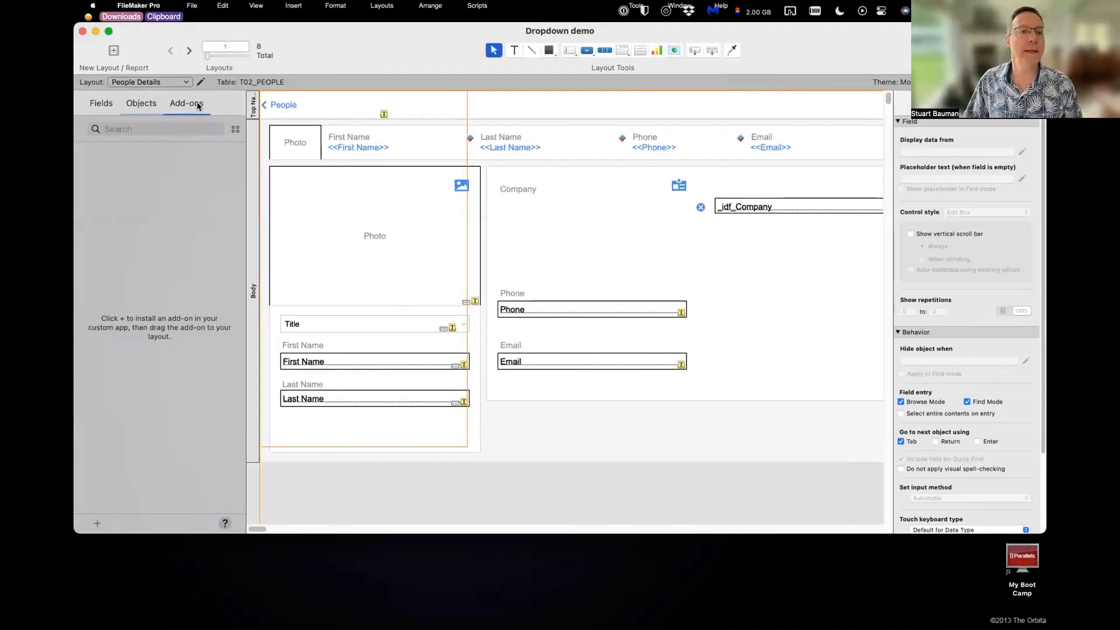
click(97, 524)
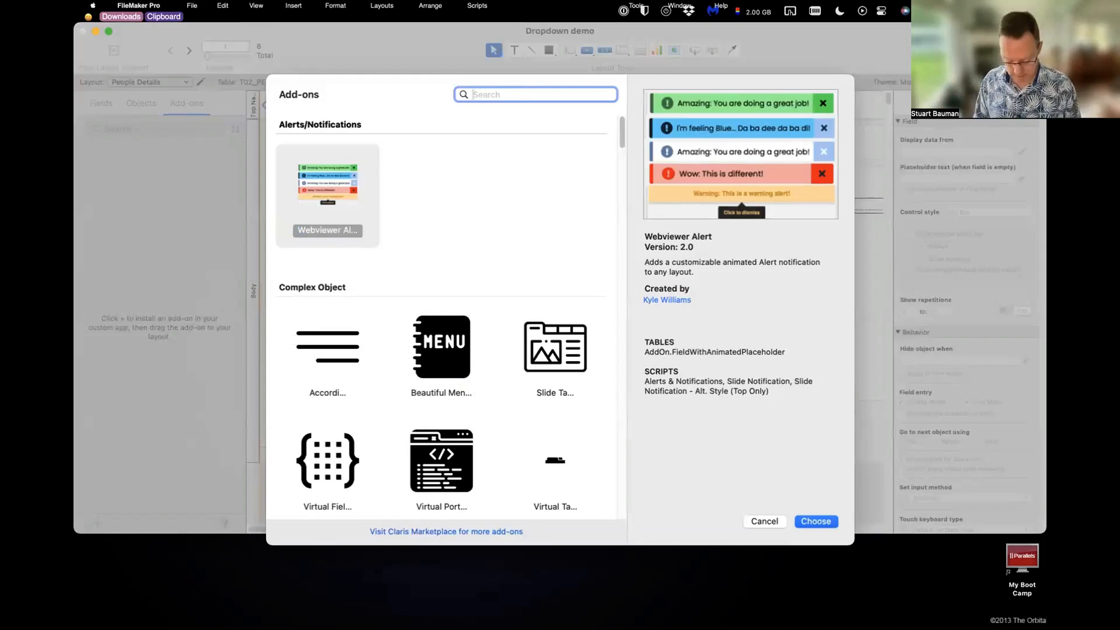
text(drop)
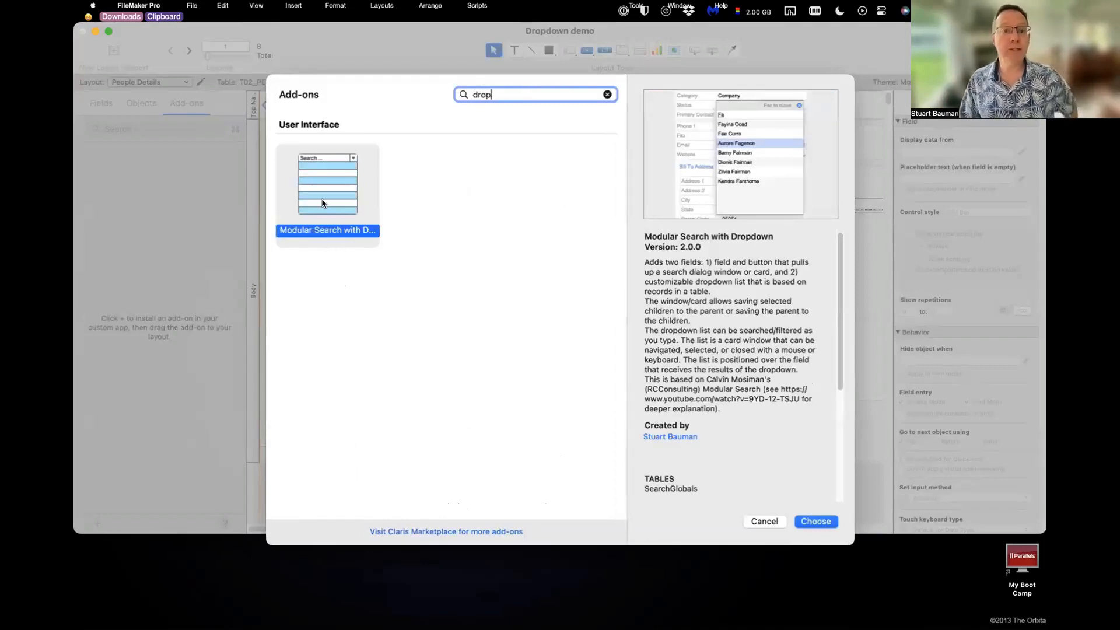
click(322, 203)
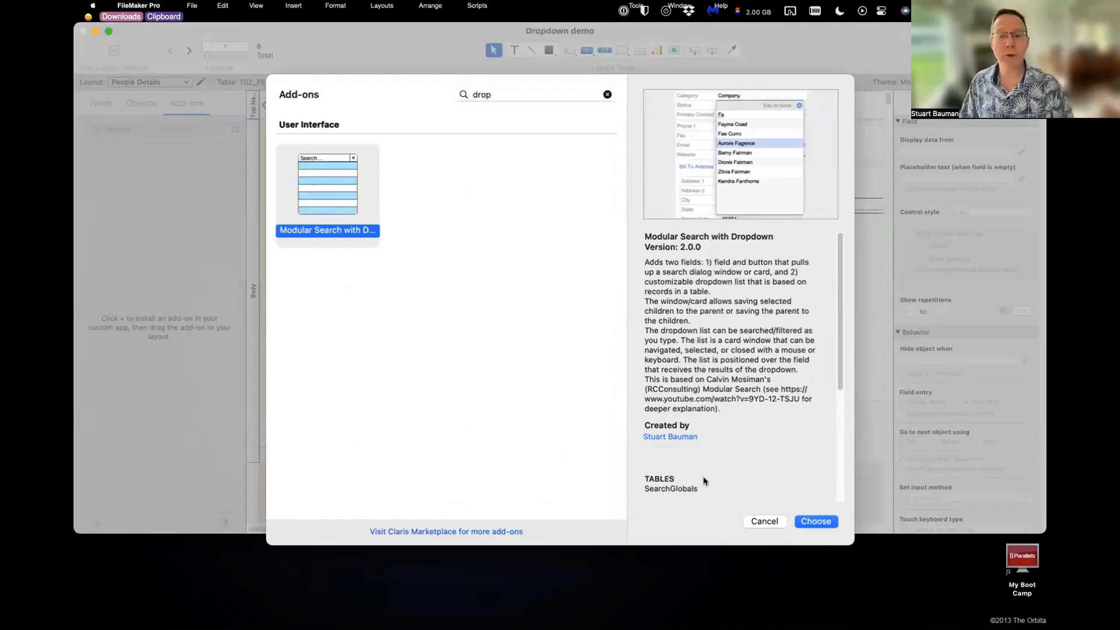
click(814, 520)
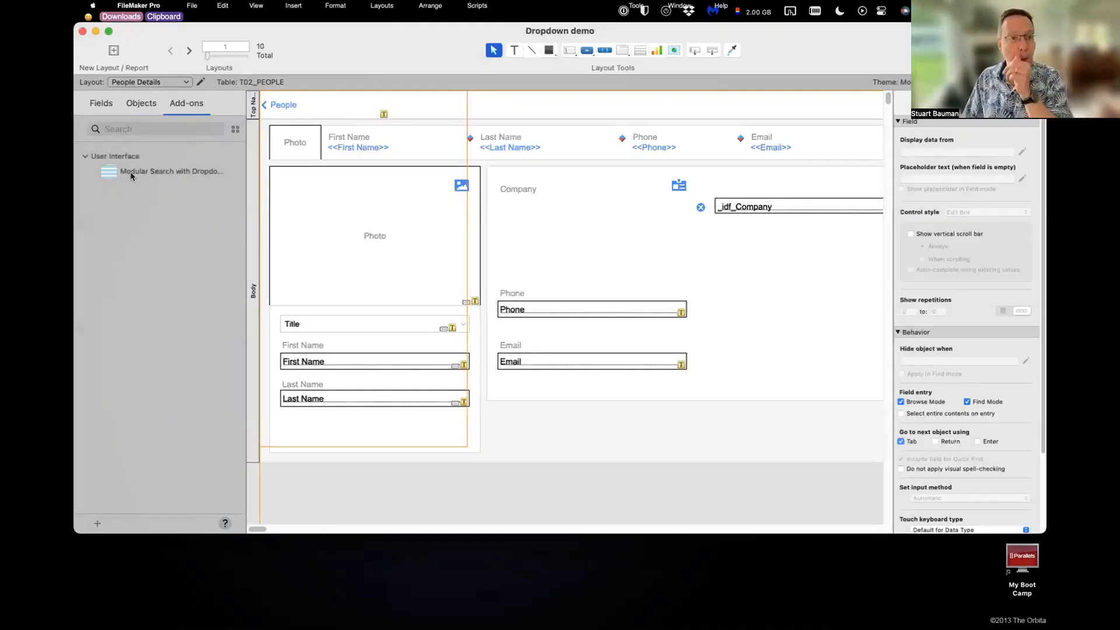
drag(130, 174, 655, 300)
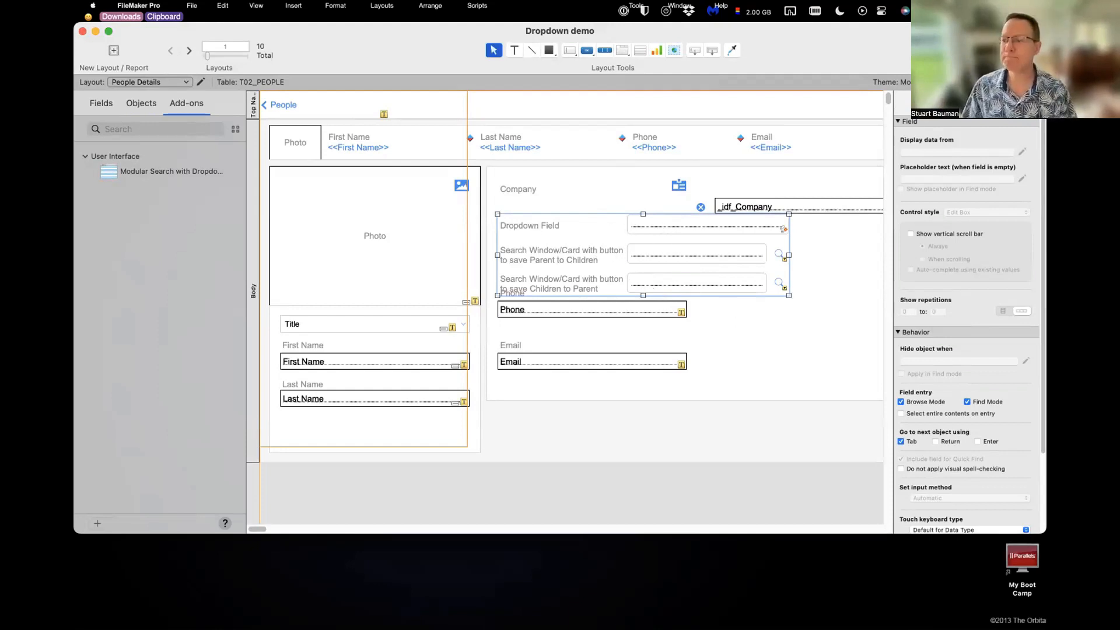
Step: Ungroup the Modular Search add-on objects placed below the Company label on the People Details layout
click(659, 219)
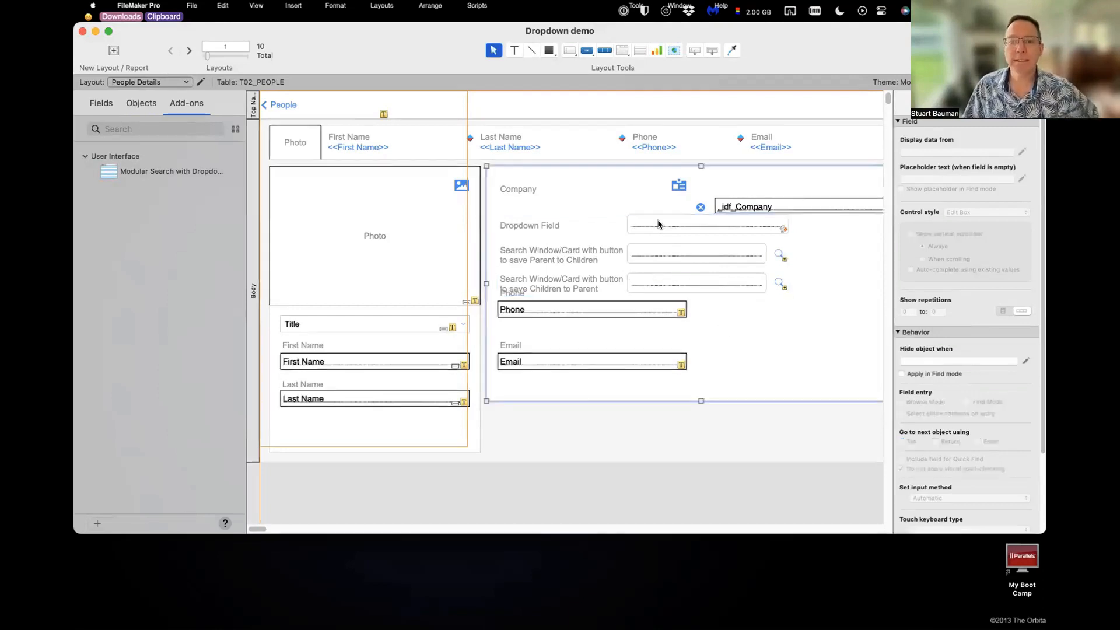
click(617, 226)
right_click(640, 221)
mouse_move(717, 327)
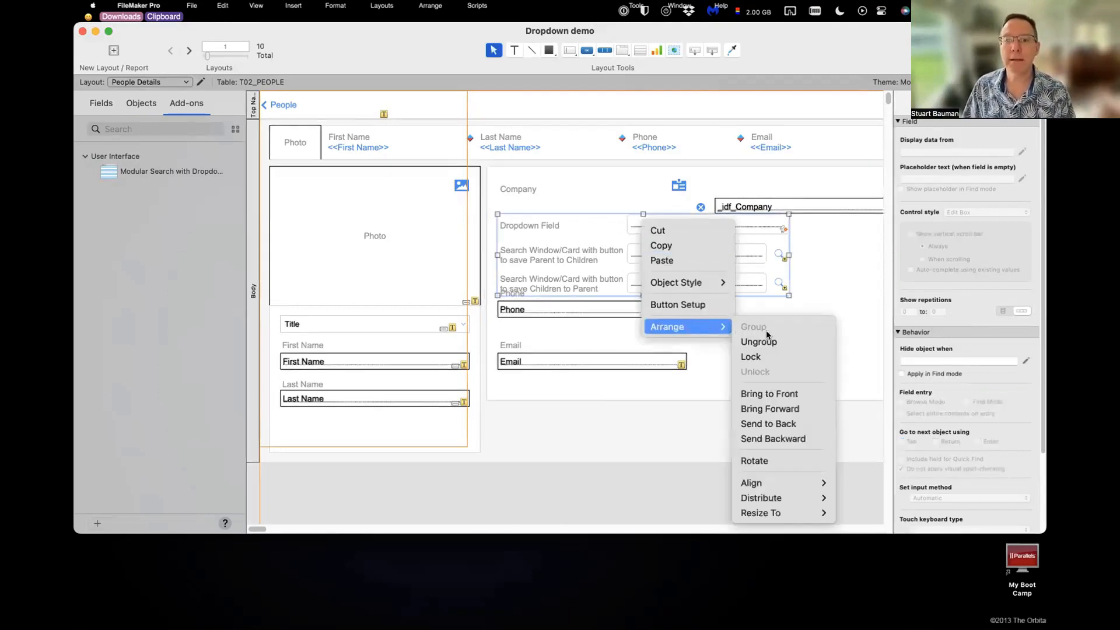
click(758, 342)
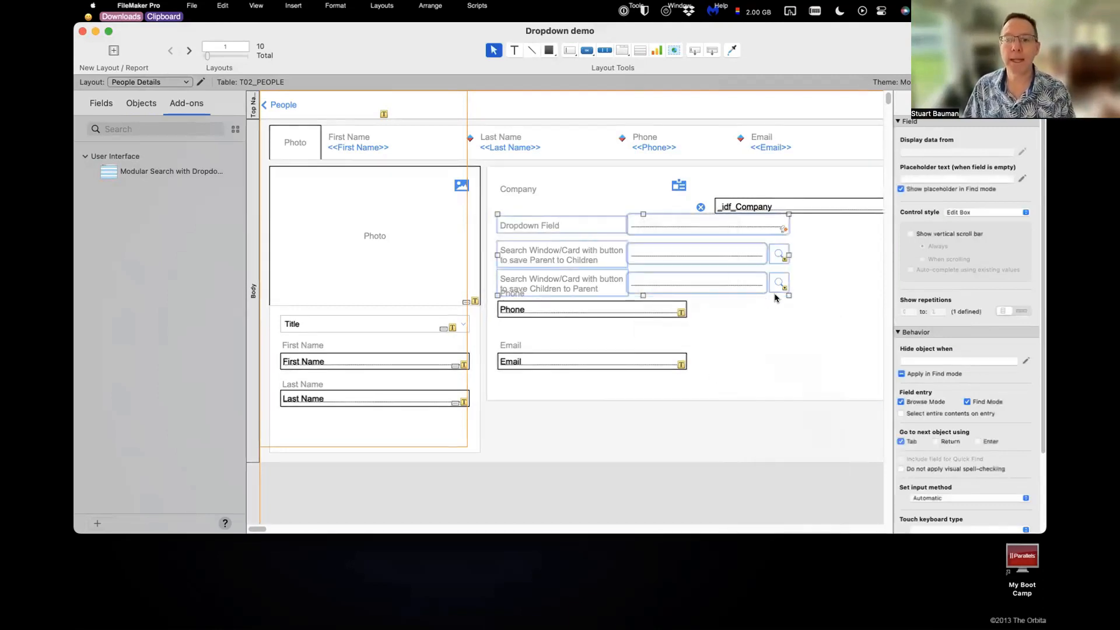
Step: Delete both Search Window/Card rows and the Dropdown Field label, keeping only the dropdown edit box
click(736, 283)
click(781, 283)
shift+click(697, 281)
shift+click(588, 285)
shift+click(585, 255)
shift+click(672, 256)
shift+click(780, 255)
shift+click(537, 230)
key(BackSpace)
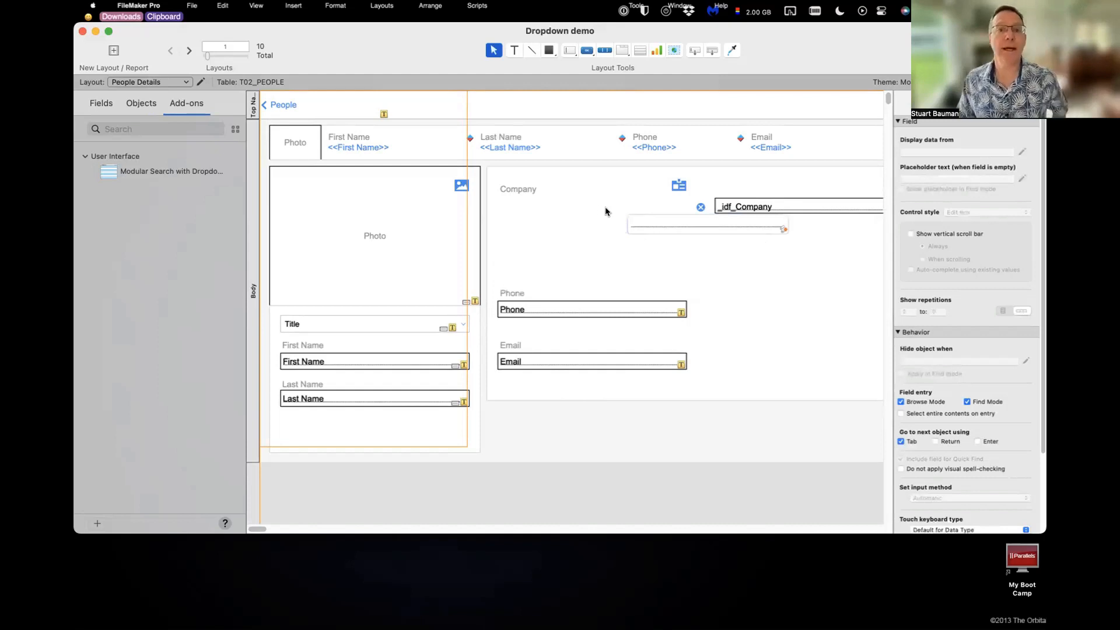
Step: Fit the dropdown edit box under the Company label at the Phone field's width and assign it the T02_PEOPLE Company field
click(648, 224)
drag(537, 203, 520, 203)
mouse_move(659, 207)
mouse_down()
mouse_move(680, 205)
mouse_move(673, 213)
mouse_up()
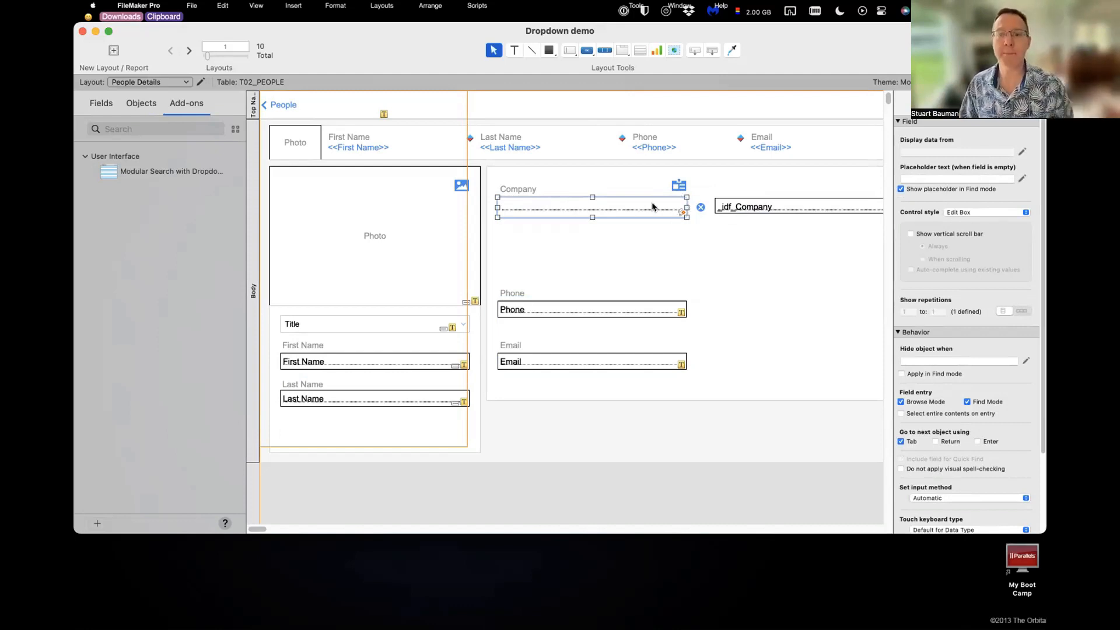
double_click(607, 211)
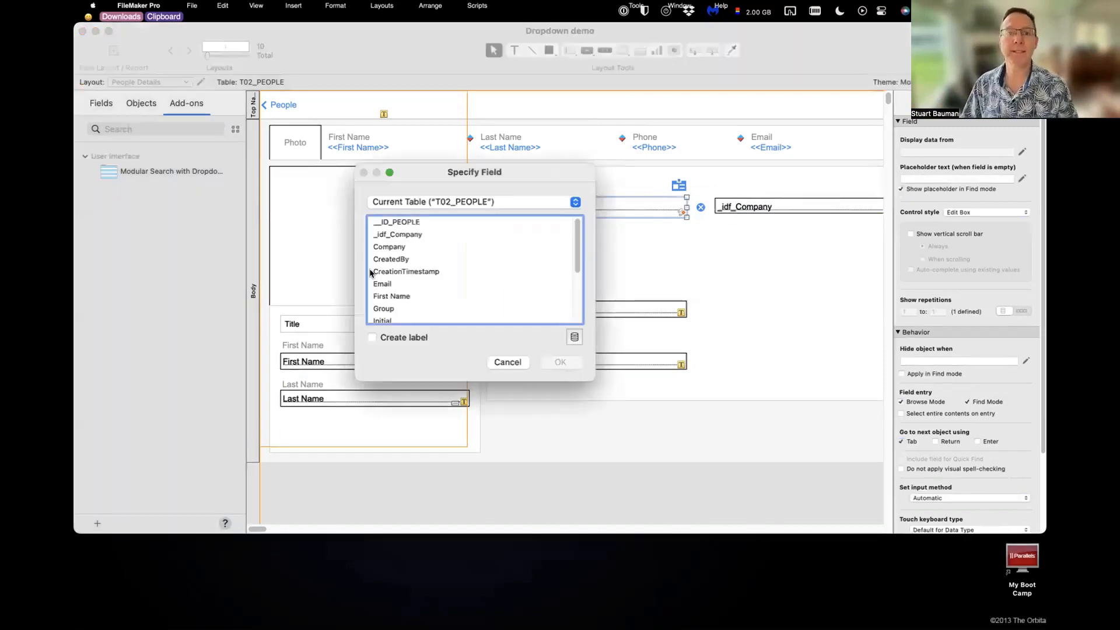
click(401, 247)
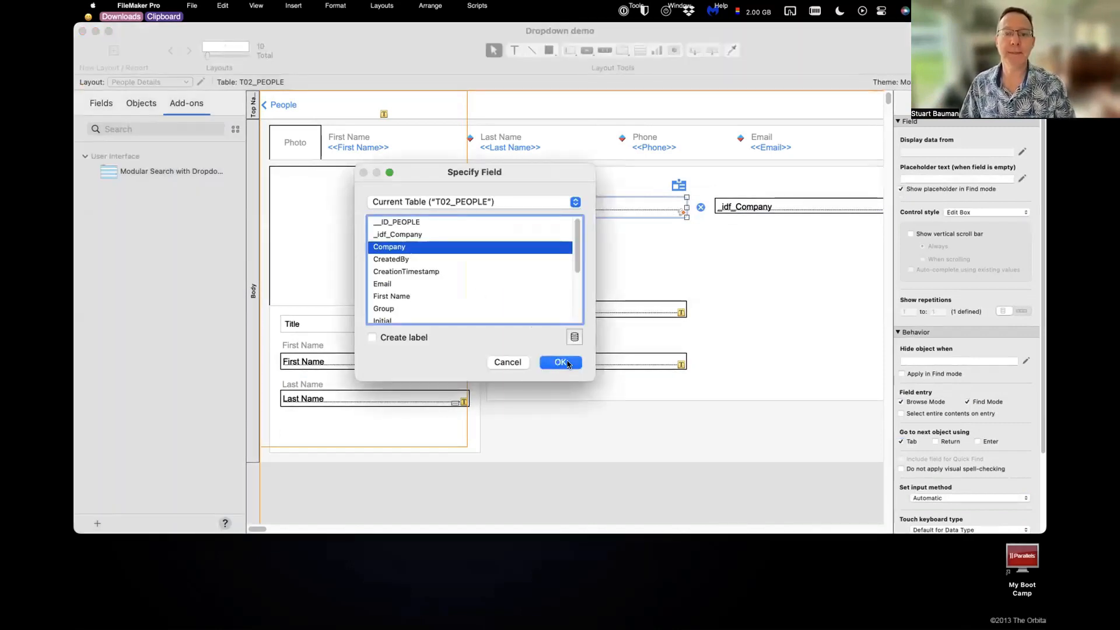
click(560, 362)
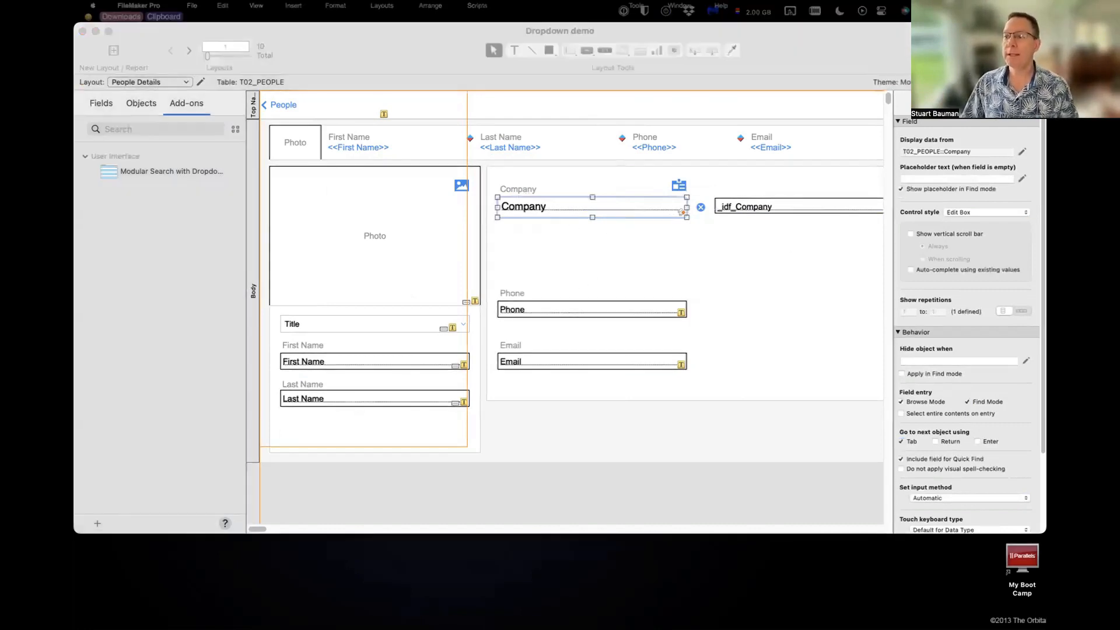
Step: Save the People Details layout changes and switch to the Fully Searchable Dropdown | Card layout
click(325, 65)
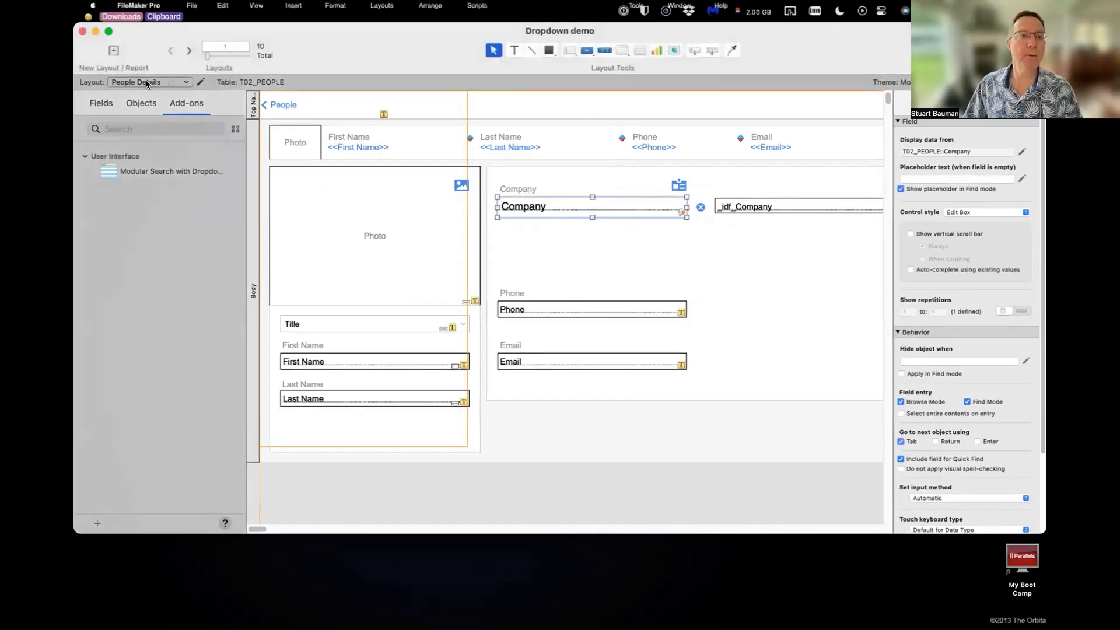
click(149, 83)
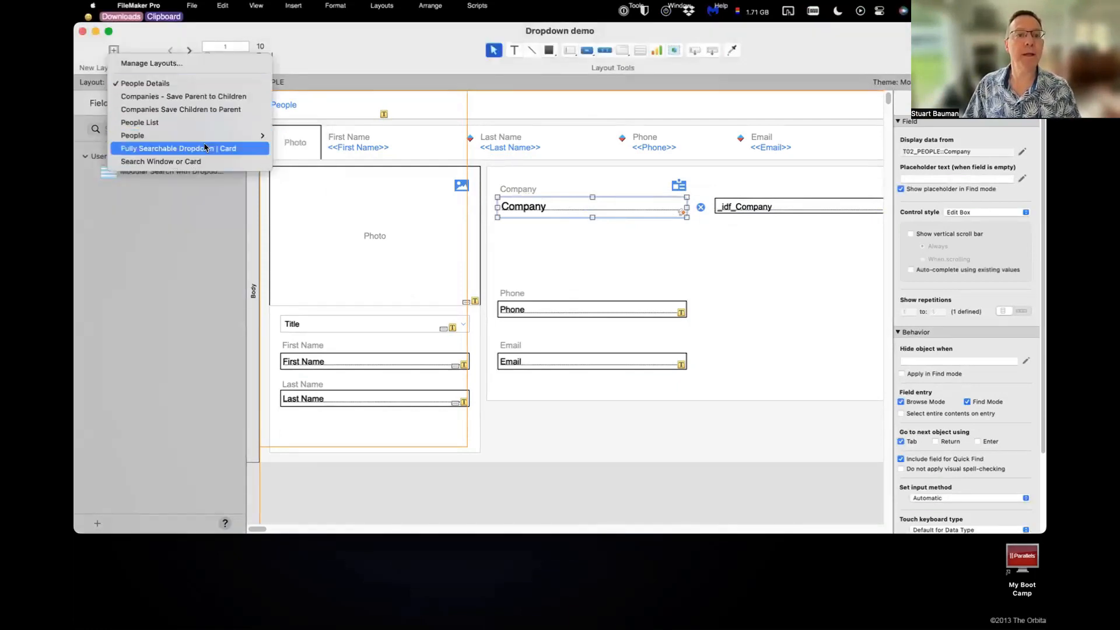
click(179, 149)
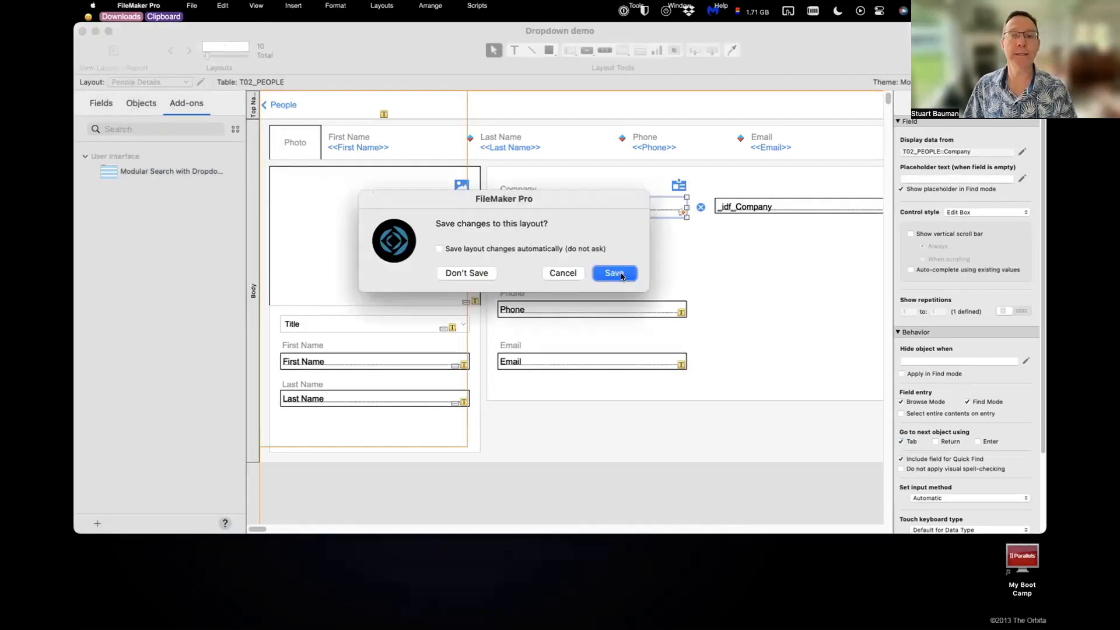
click(614, 273)
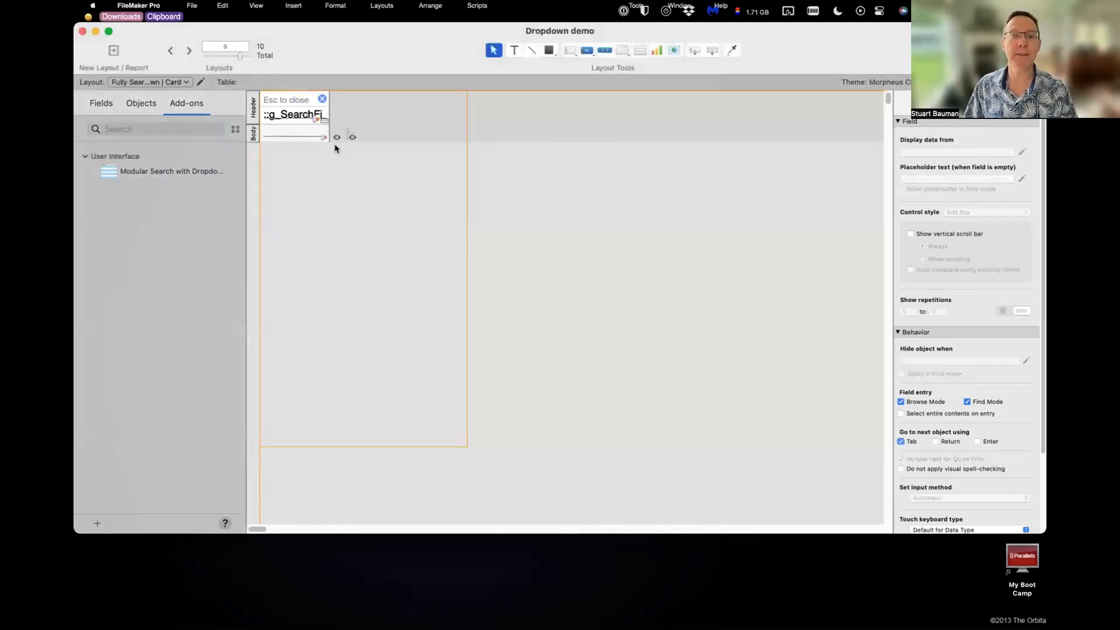
Step: Rename the layout to Companies Dropdown | Card and show its records from T01_COMPANIES
click(202, 82)
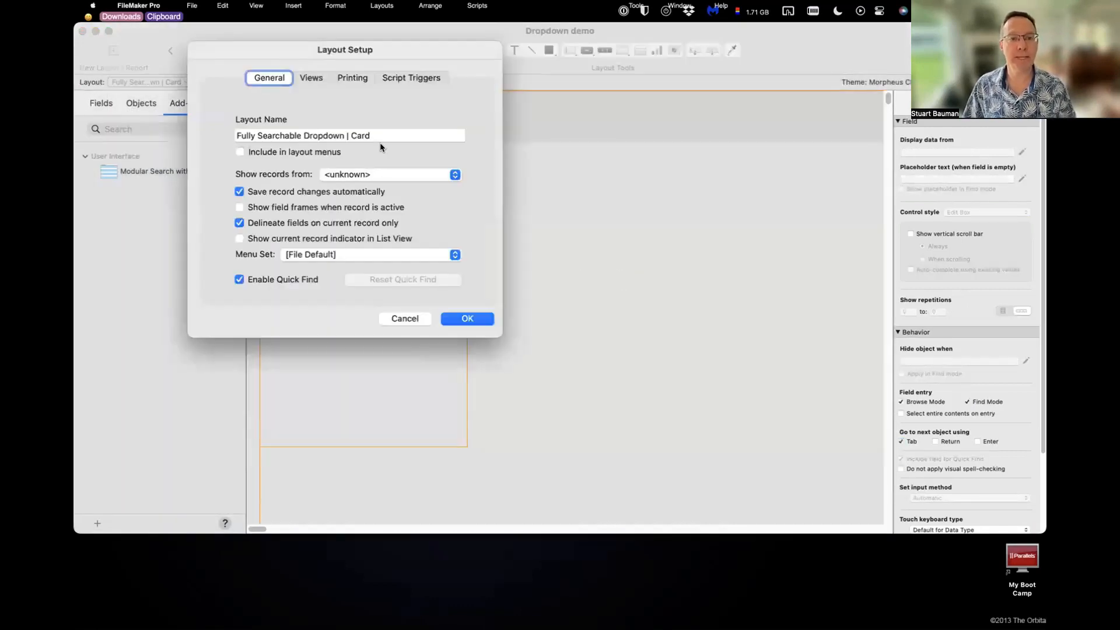
click(245, 133)
drag(245, 134, 280, 133)
text(Companies)
click(351, 175)
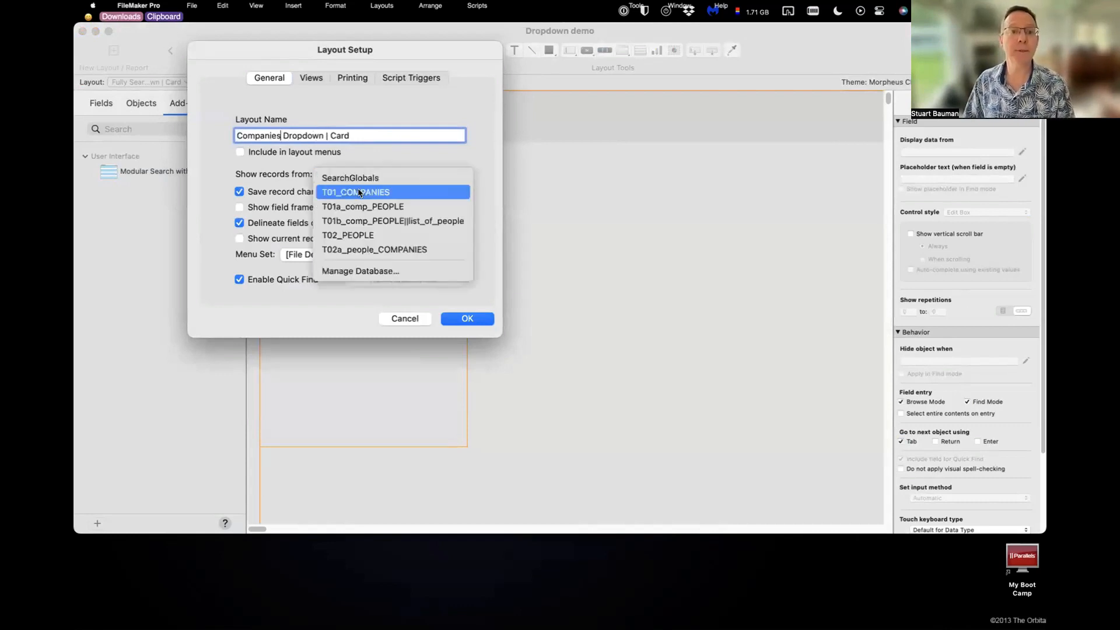
click(403, 195)
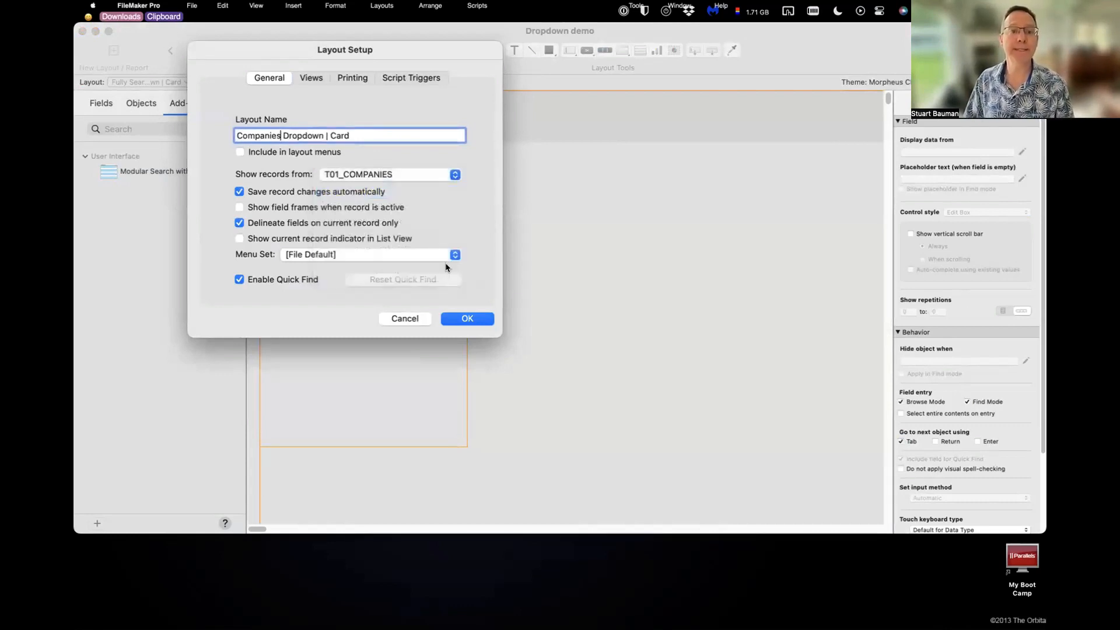
click(472, 321)
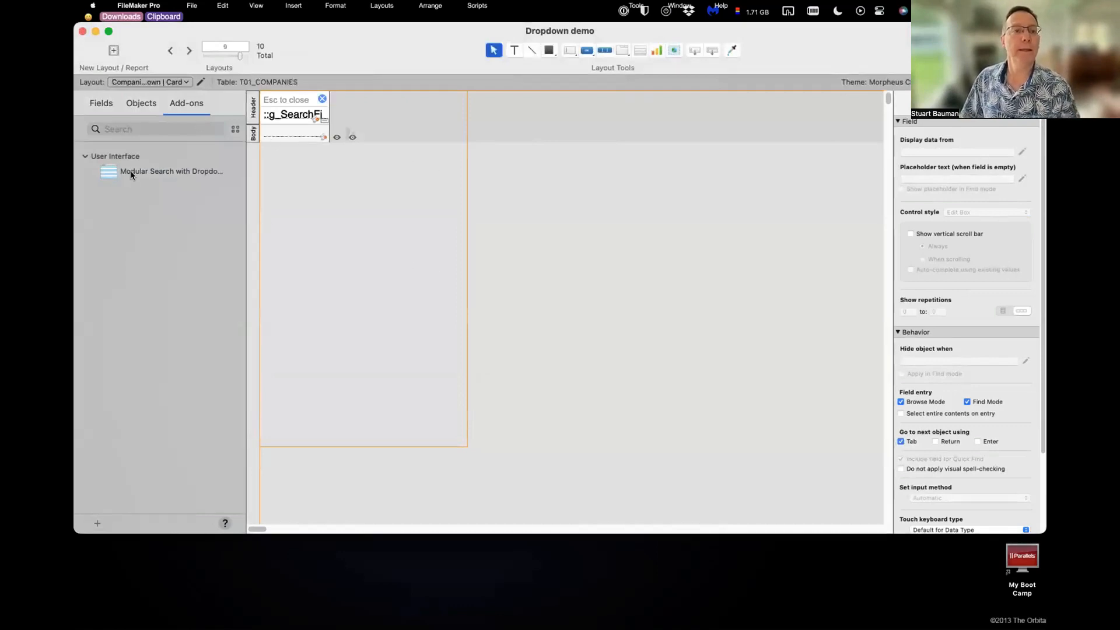
Step: Assign the T01_COMPANIES Name field to the unassigned edit box in the card layout's body
click(139, 115)
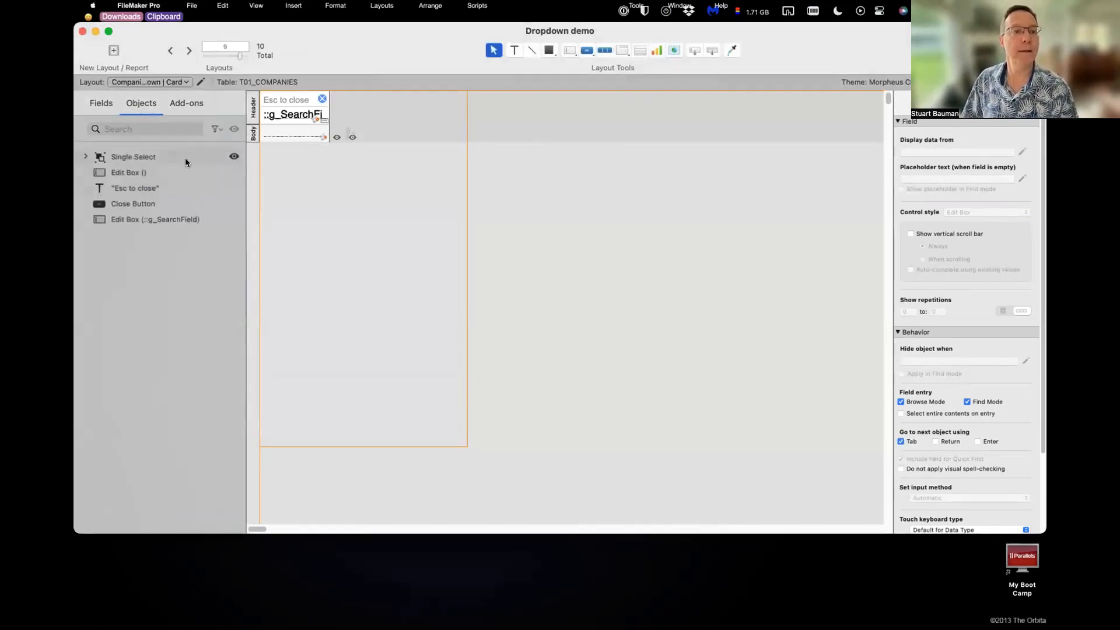
click(234, 157)
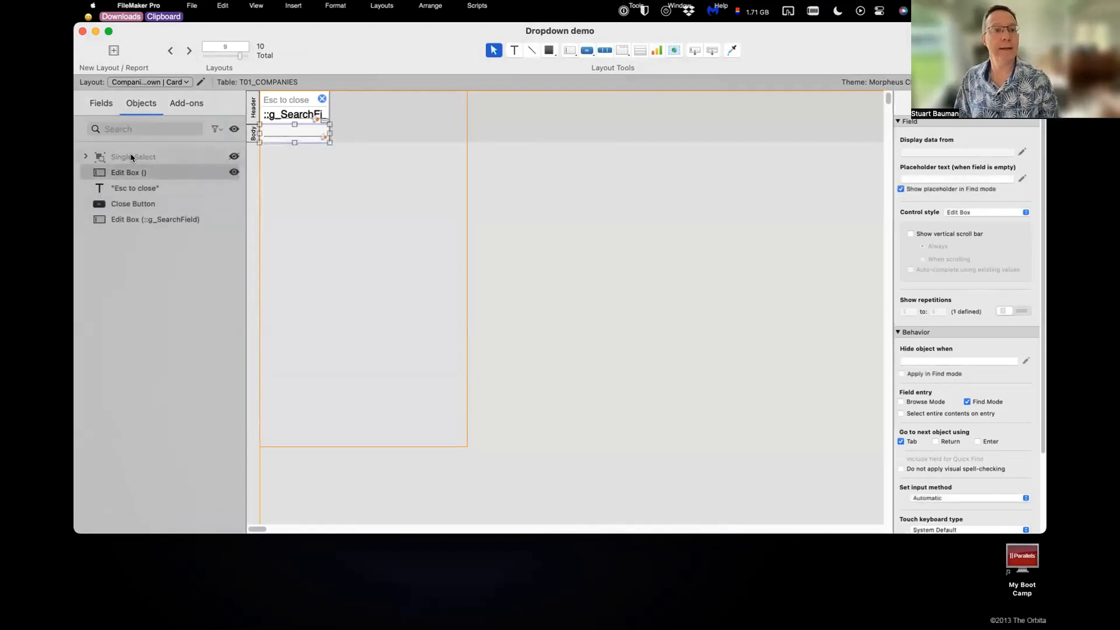
click(205, 157)
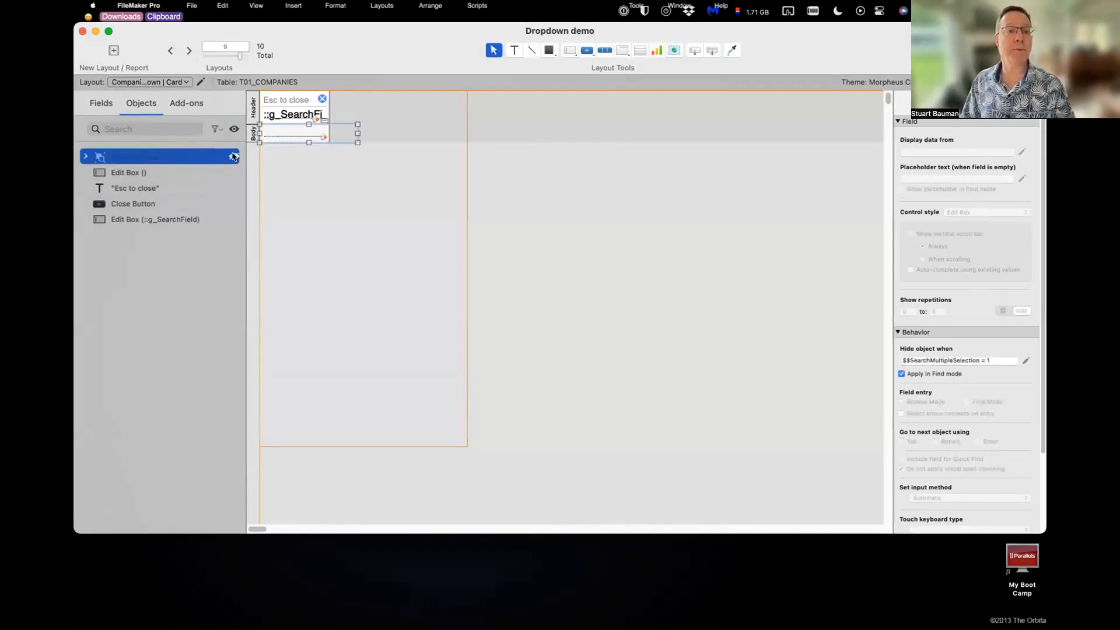
click(150, 173)
double_click(289, 139)
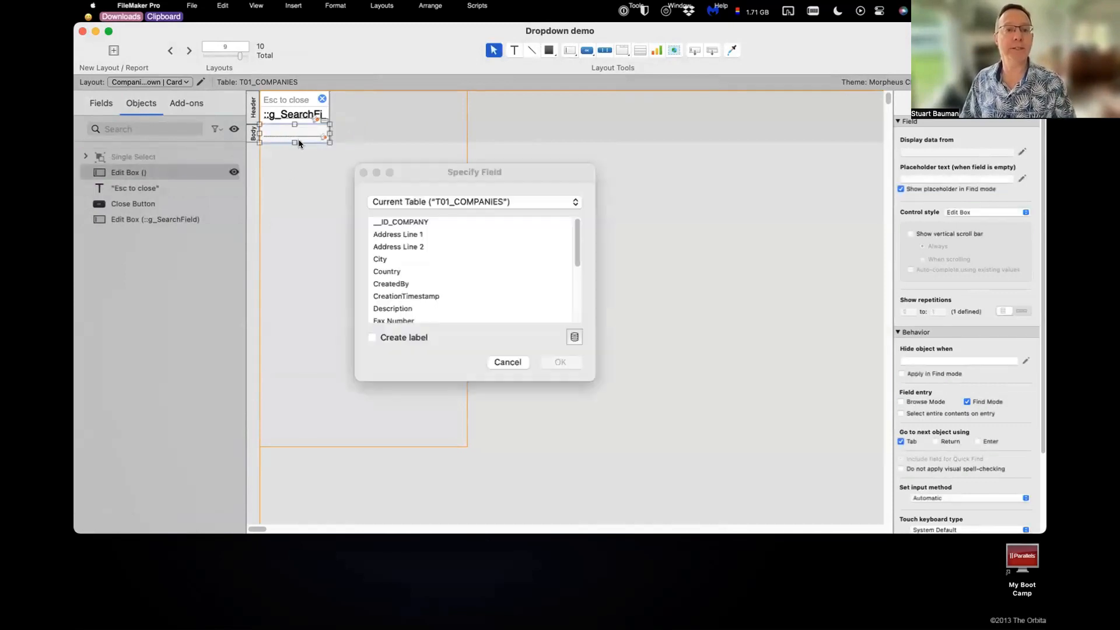
click(402, 258)
key(n)
key(Return)
click(360, 232)
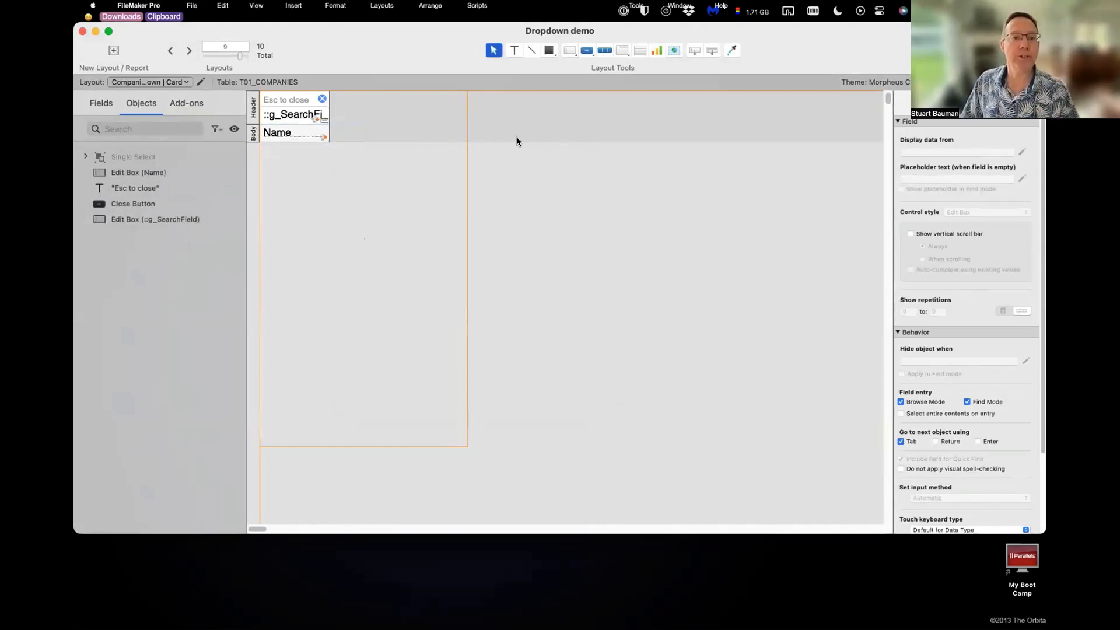
Step: Add the __ID_COMPANY field to the body part, outside the card area beside the Name field
click(101, 104)
click(140, 170)
drag(140, 170, 522, 136)
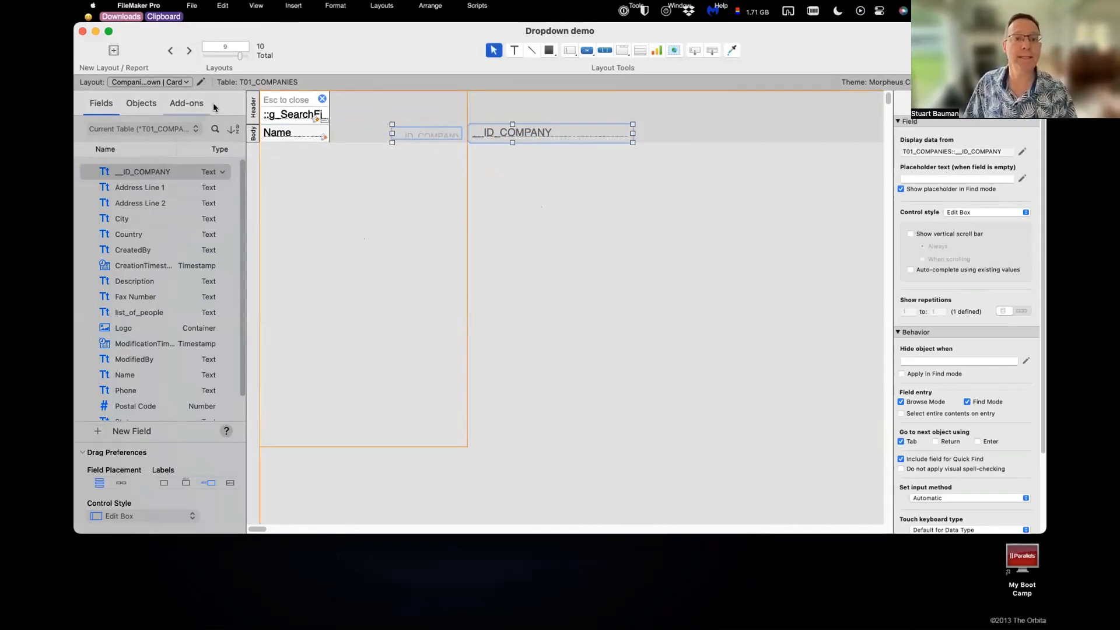
Step: Look up the layout ID of Companies Dropdown | Card in Manage Layouts
click(188, 82)
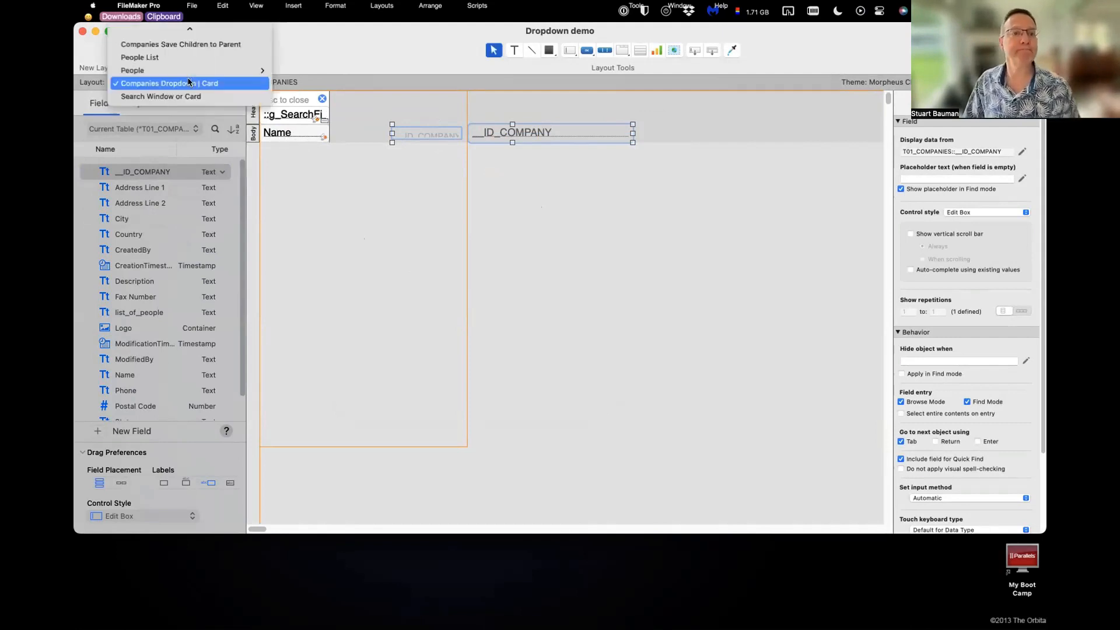
click(382, 184)
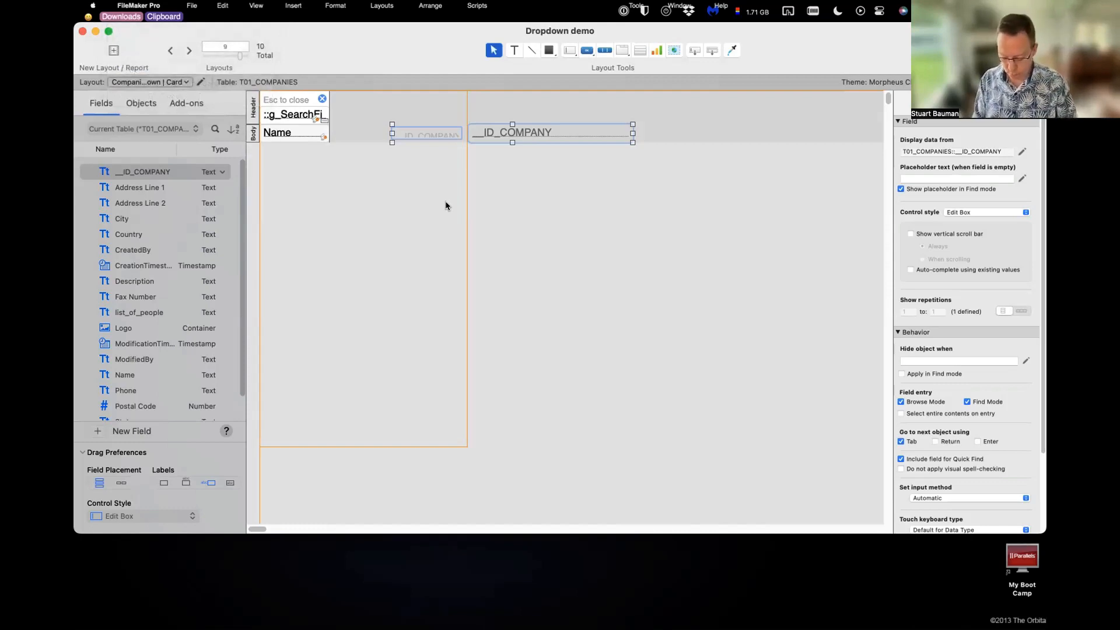
key(super+shift+l)
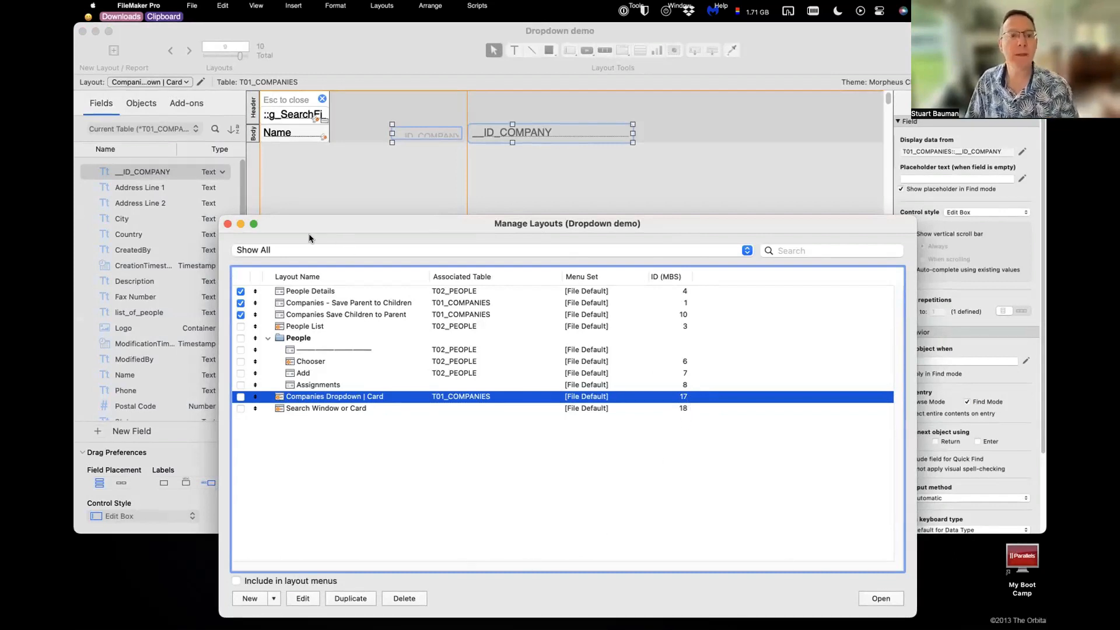
click(228, 224)
Step: Return to the People Details layout, open the script parameter calculation of the Company field's OnObjectEnter trigger, and widen the calculation window
click(141, 82)
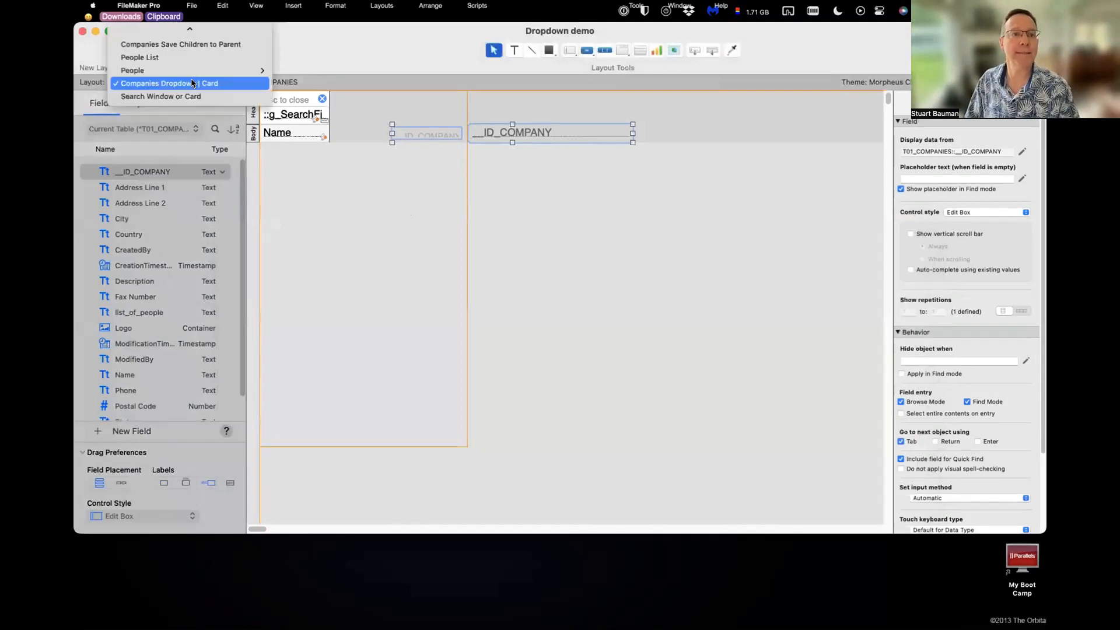
scroll(195, 56, up, 2)
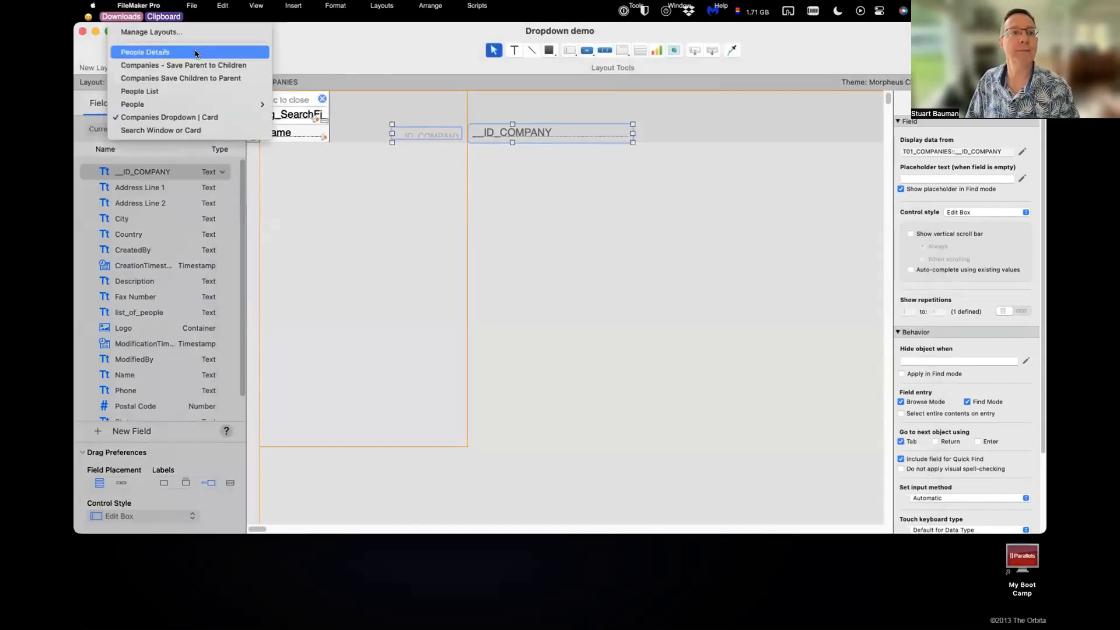
click(195, 54)
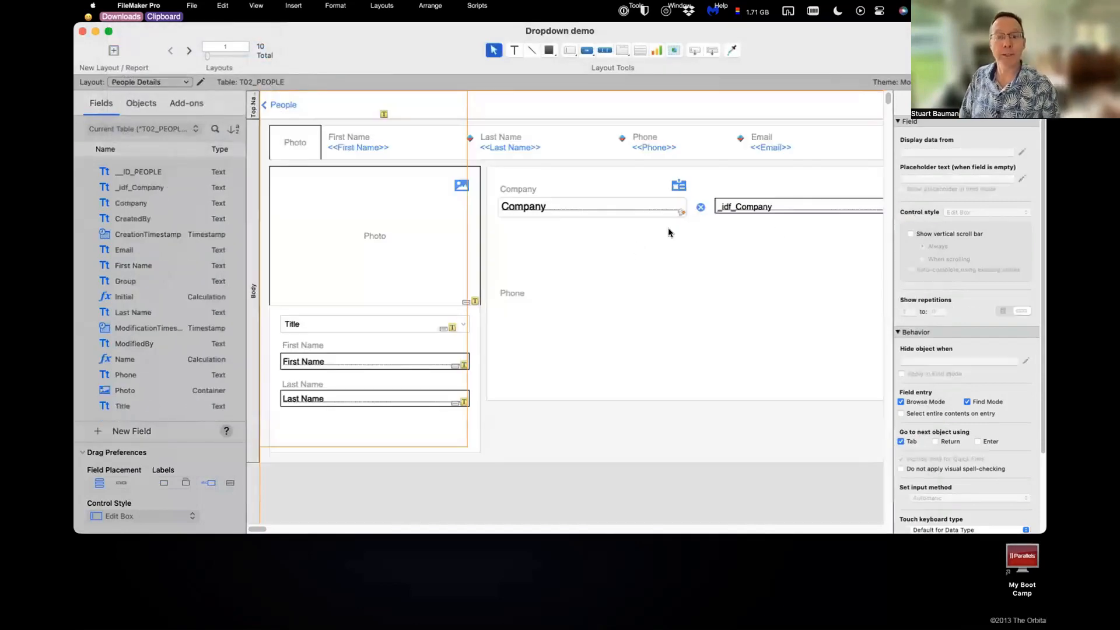
click(607, 210)
right_click(610, 209)
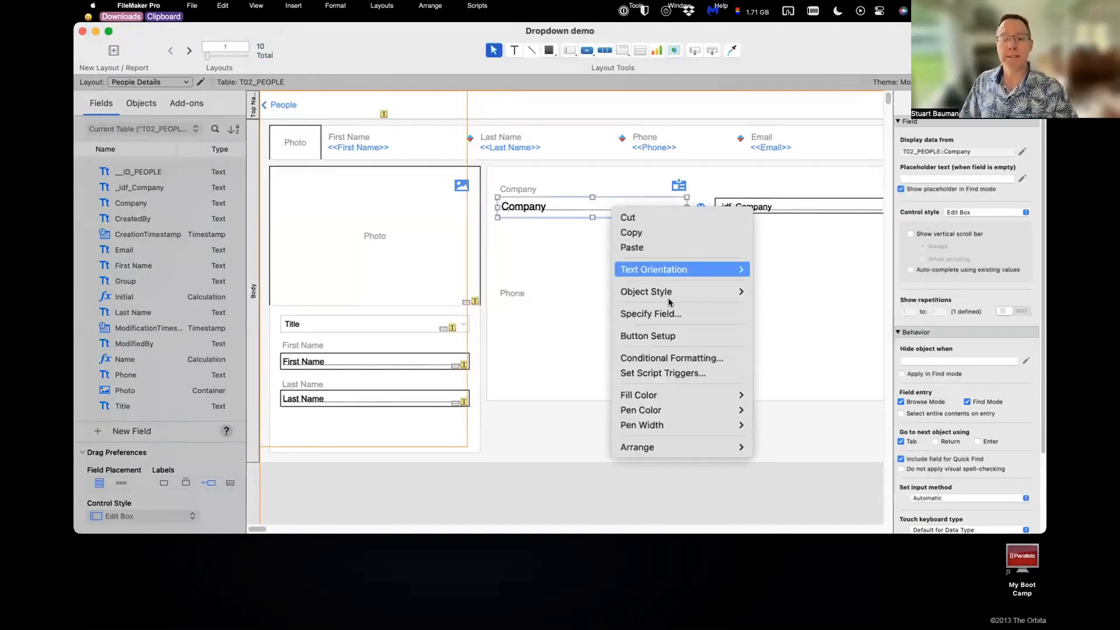
click(688, 373)
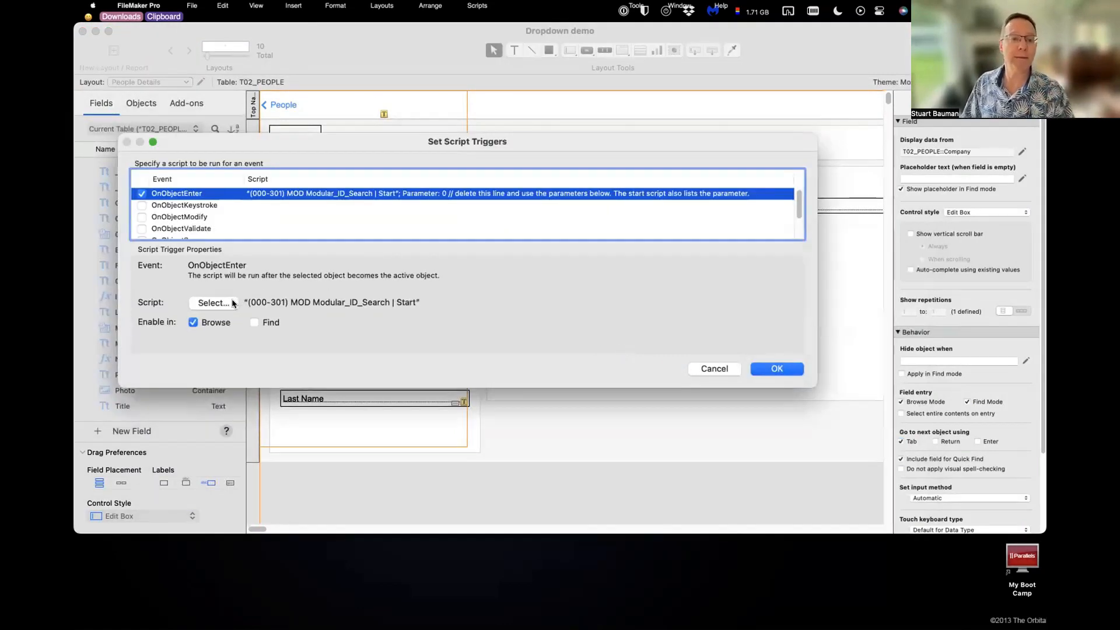
click(208, 302)
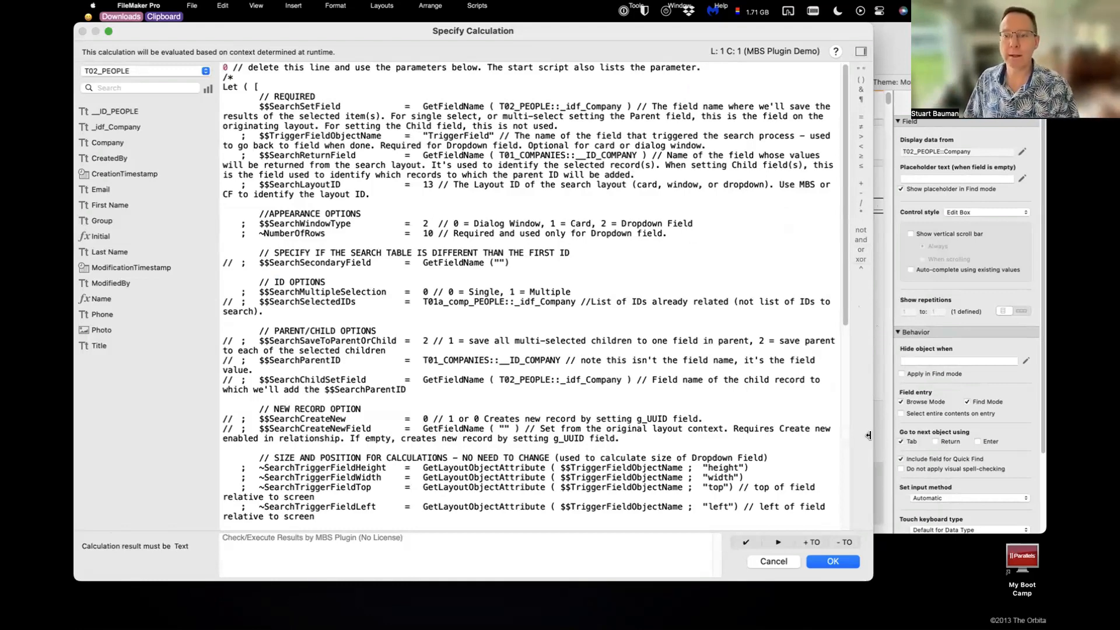
drag(870, 532, 1046, 532)
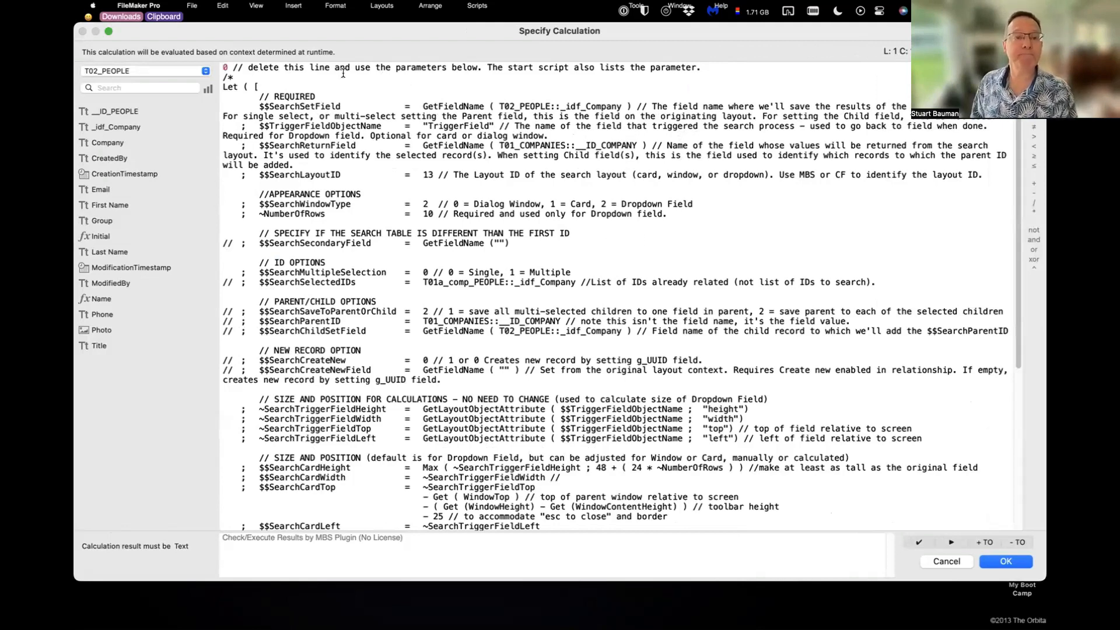
key(shift+Down)
key(shift+Down)
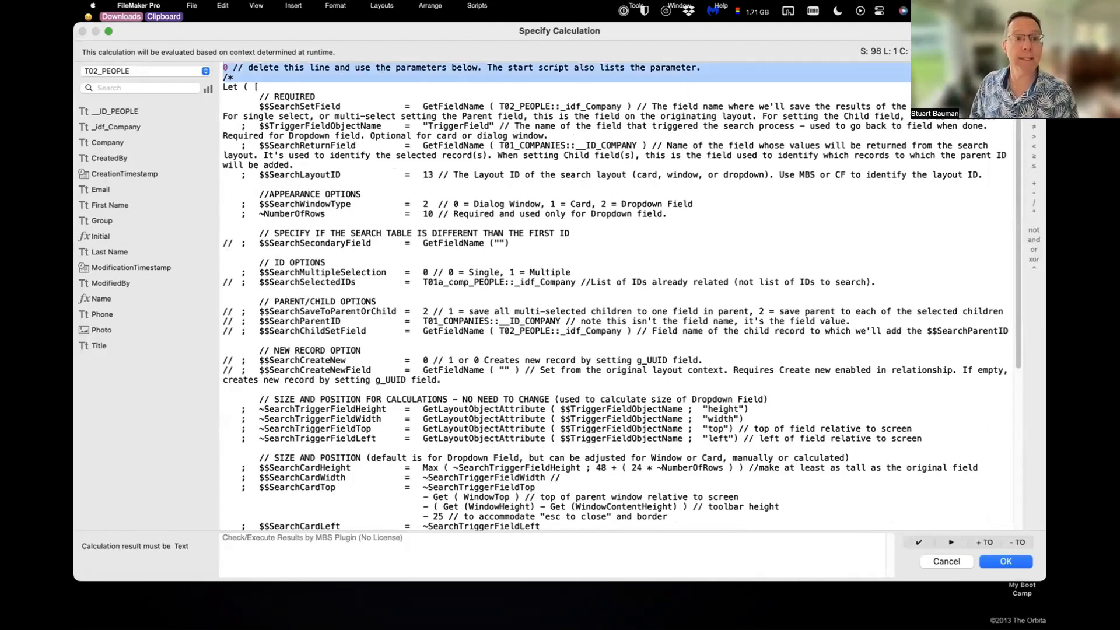
key(BackSpace)
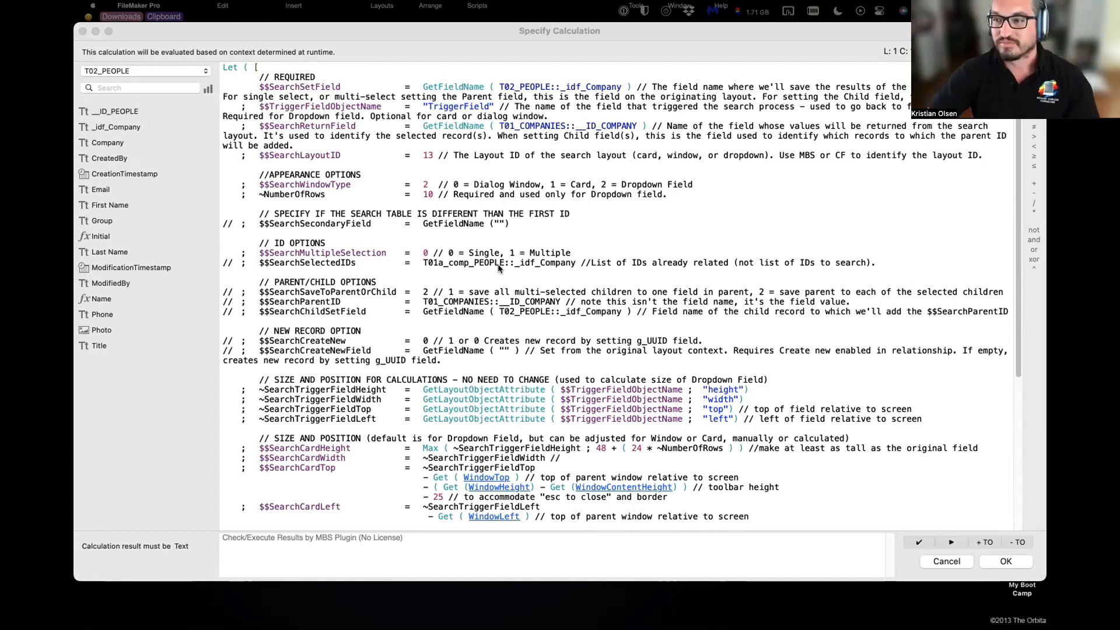
scroll(484, 279, down, 6)
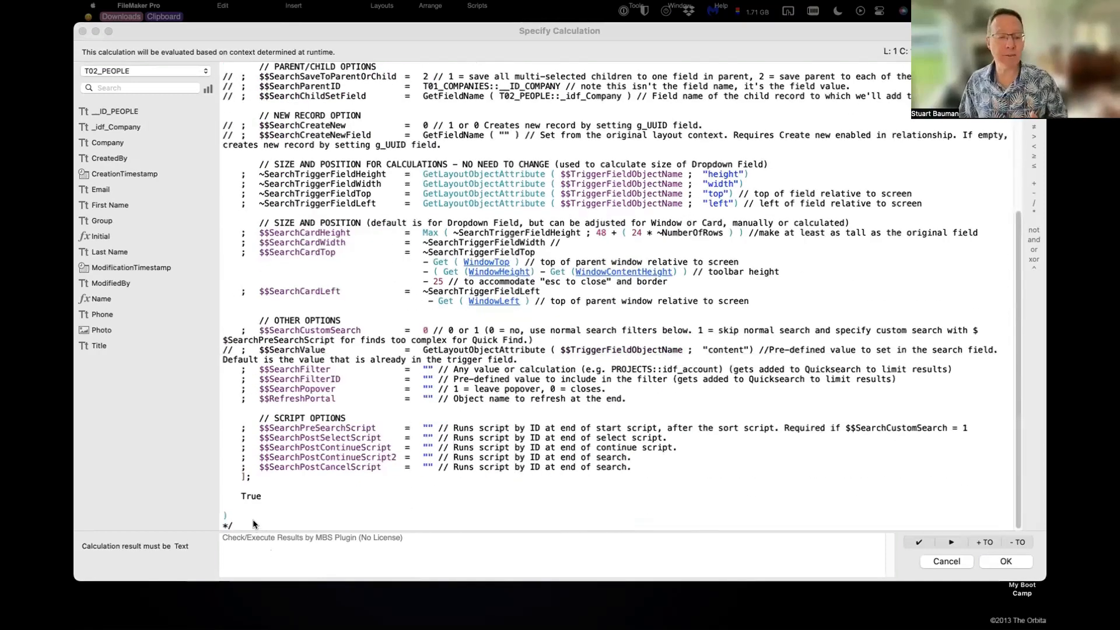
click(252, 525)
scroll(254, 521, up, 1)
scroll(279, 495, down, 1)
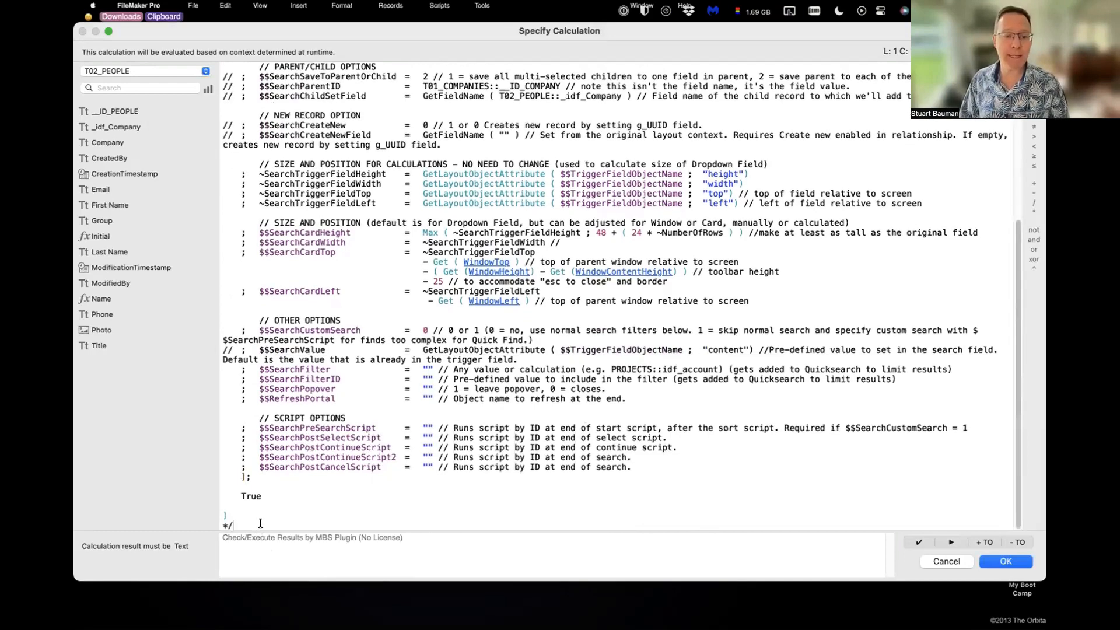
key(BackSpace)
key(BackSpace)
key(BackSpace)
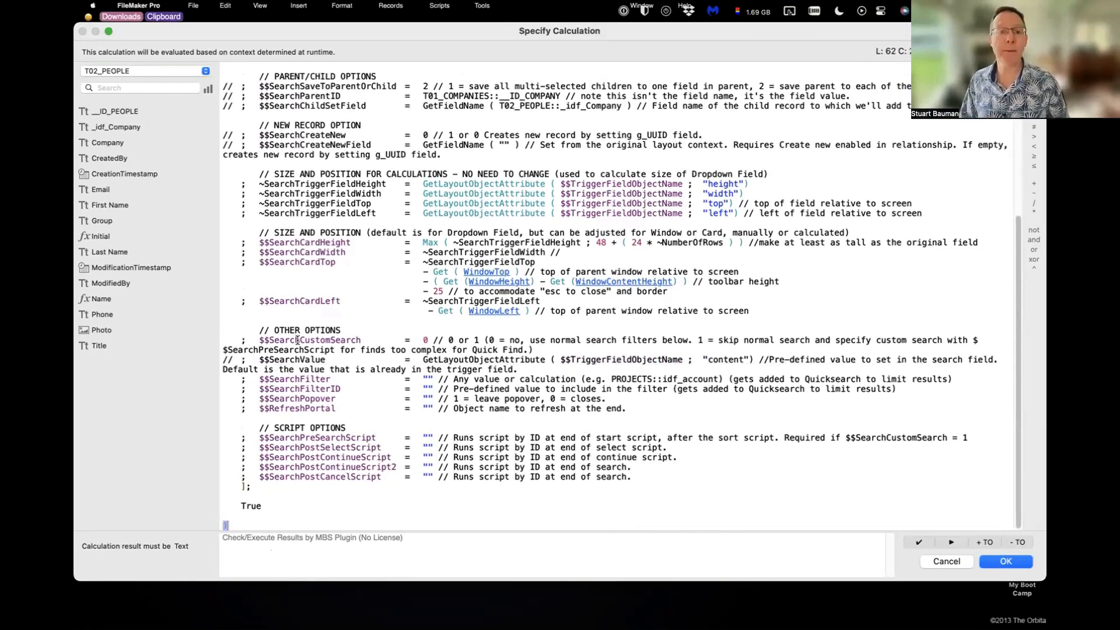
scroll(308, 349, up, 7)
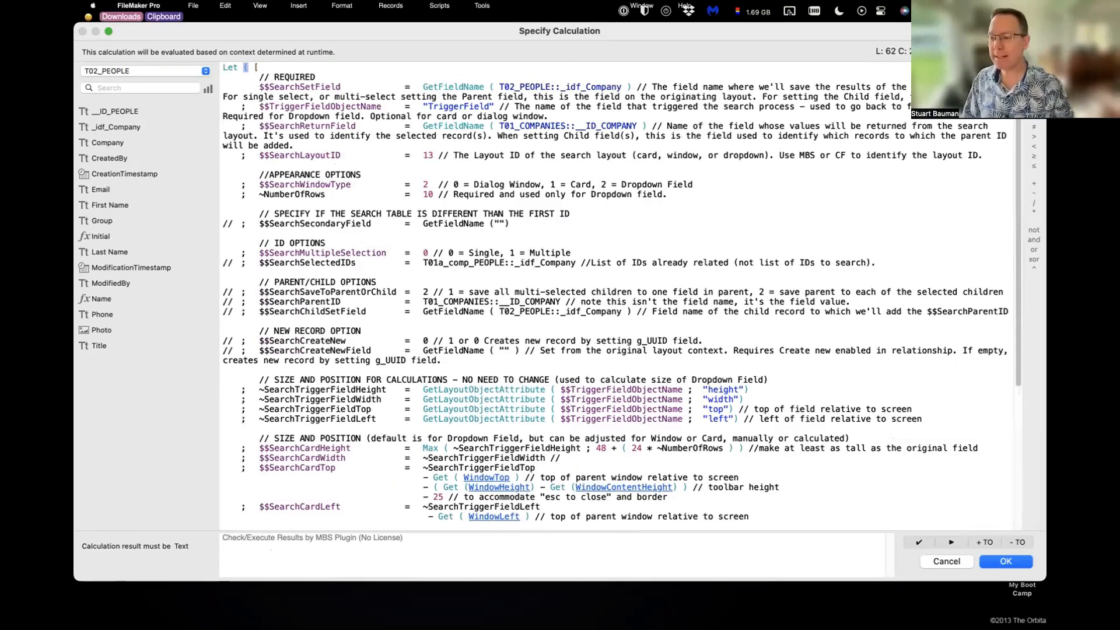
key(super+Tab)
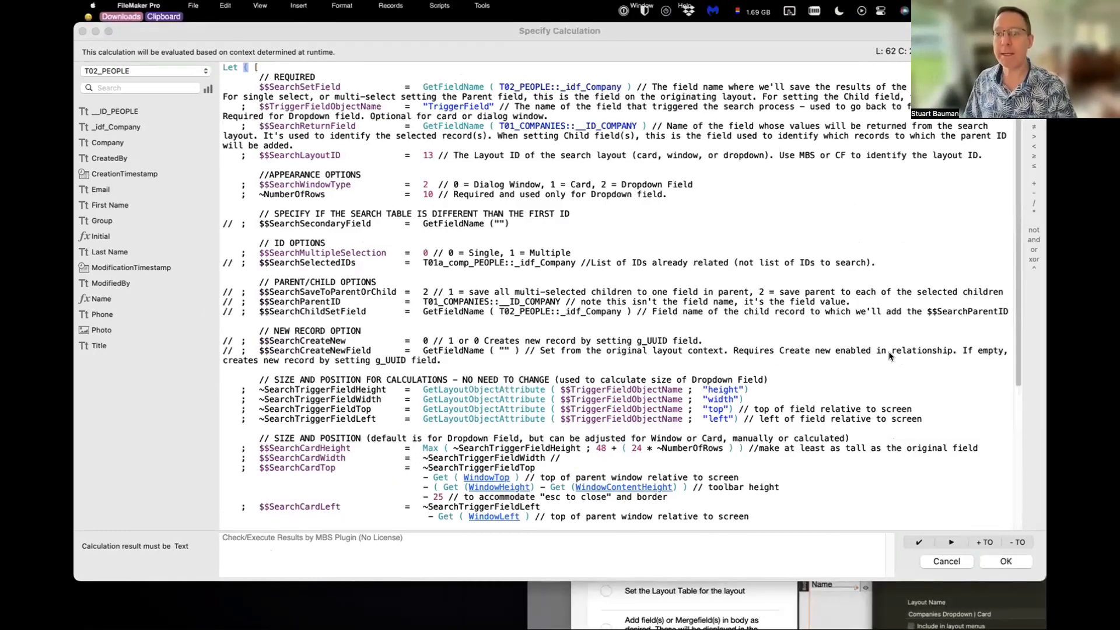
drag(967, 38, 422, 85)
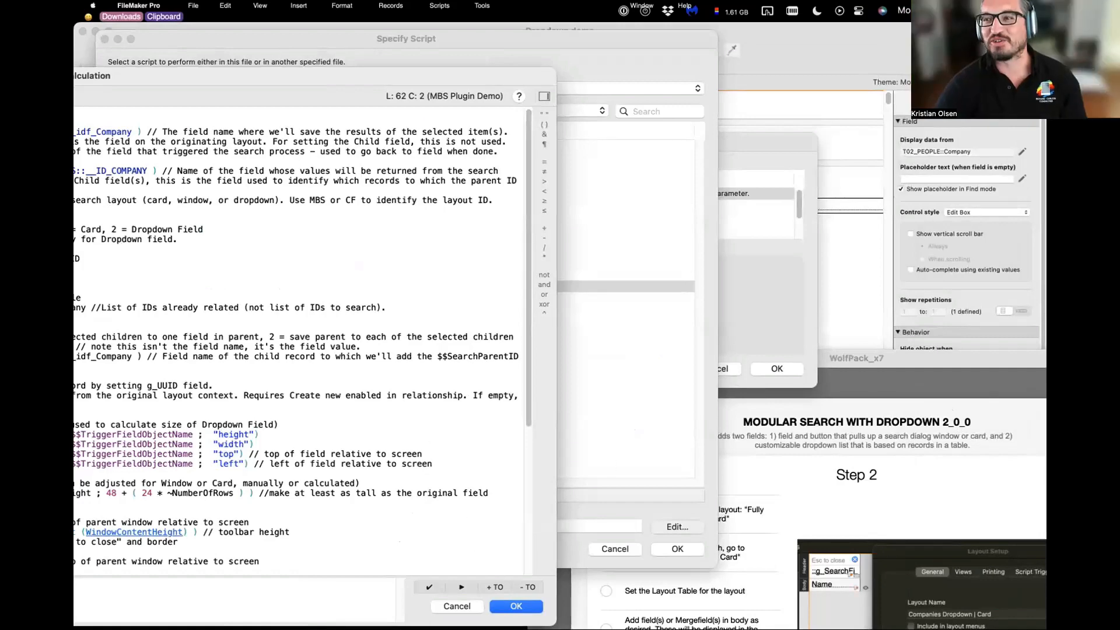
click(465, 607)
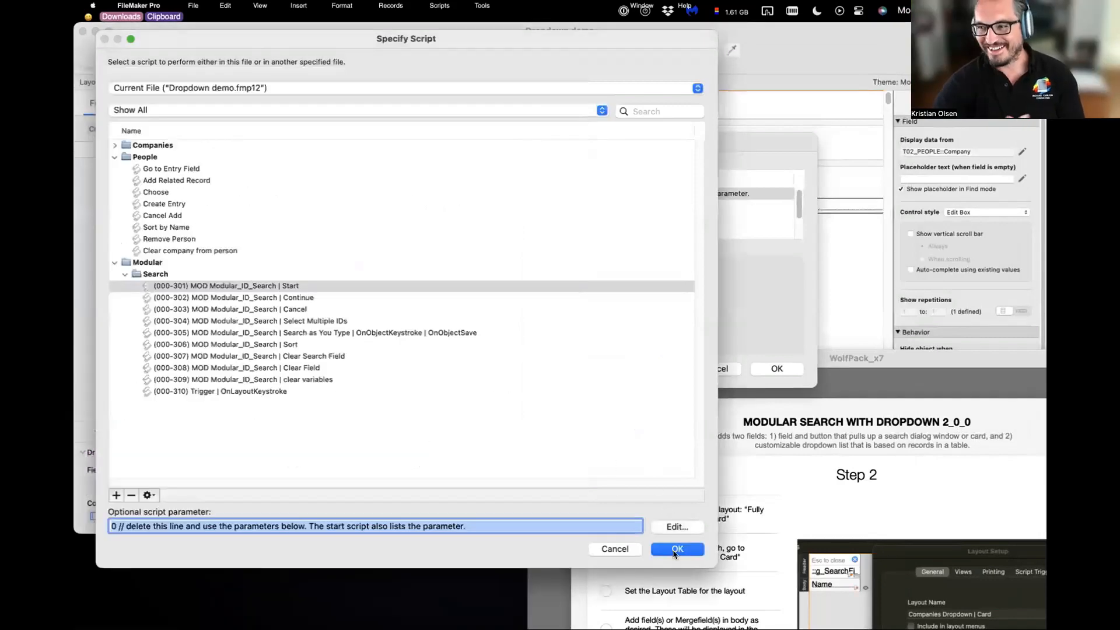
click(614, 549)
click(714, 368)
Step: Examine the six setup checklist steps of the Modular Search with Dropdown add-on, returning to the Step 3 parameters required for a dropdown field
drag(745, 352, 606, 53)
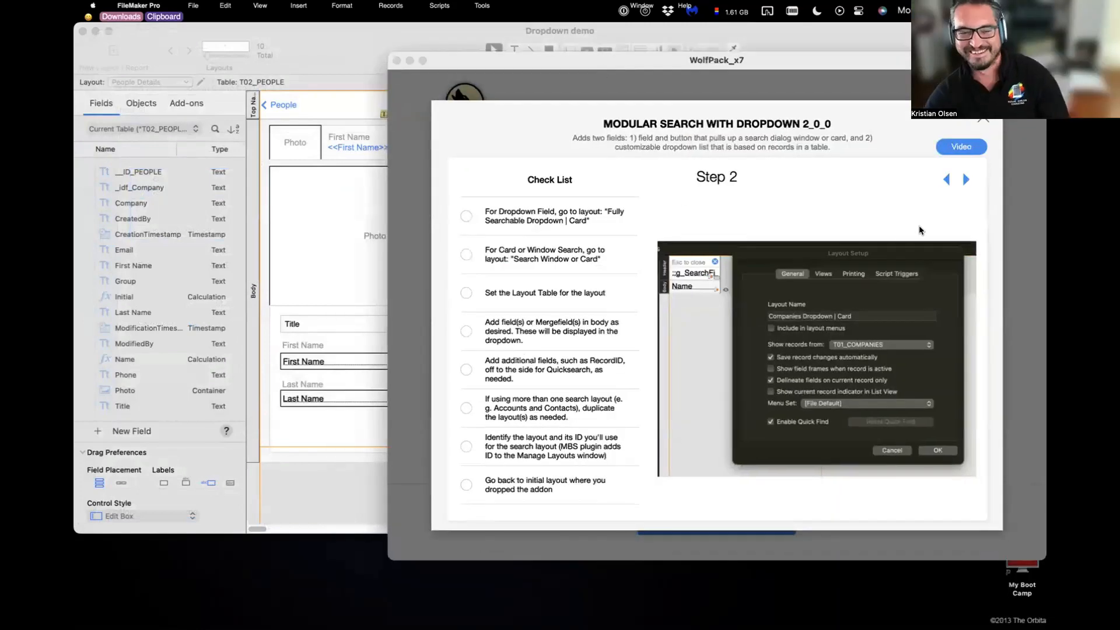
click(964, 179)
click(947, 180)
click(947, 180)
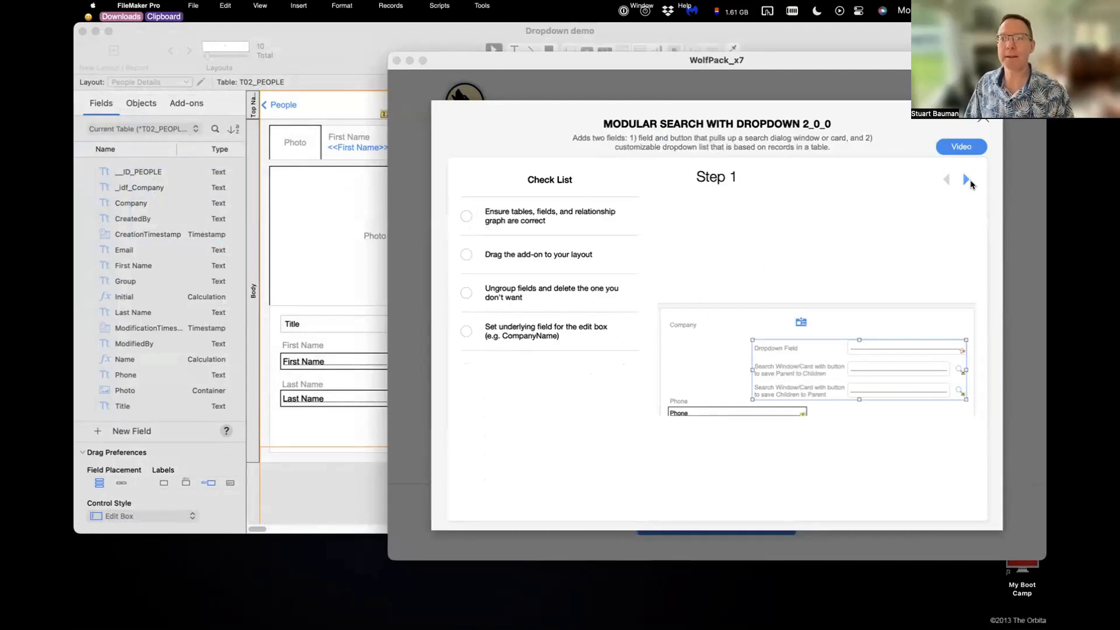
click(966, 181)
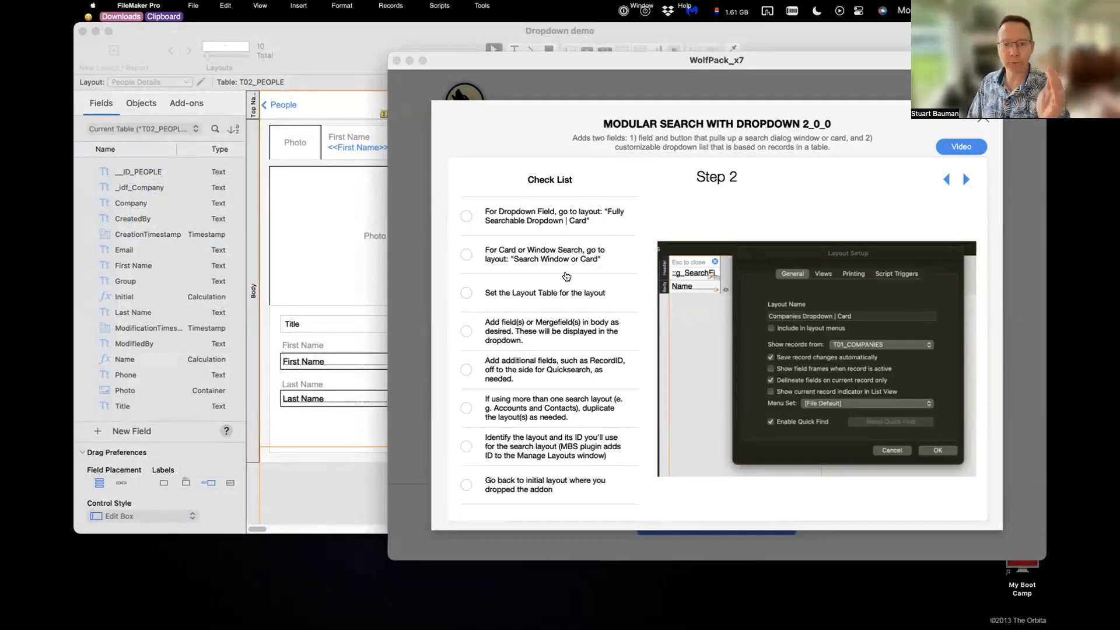
click(967, 179)
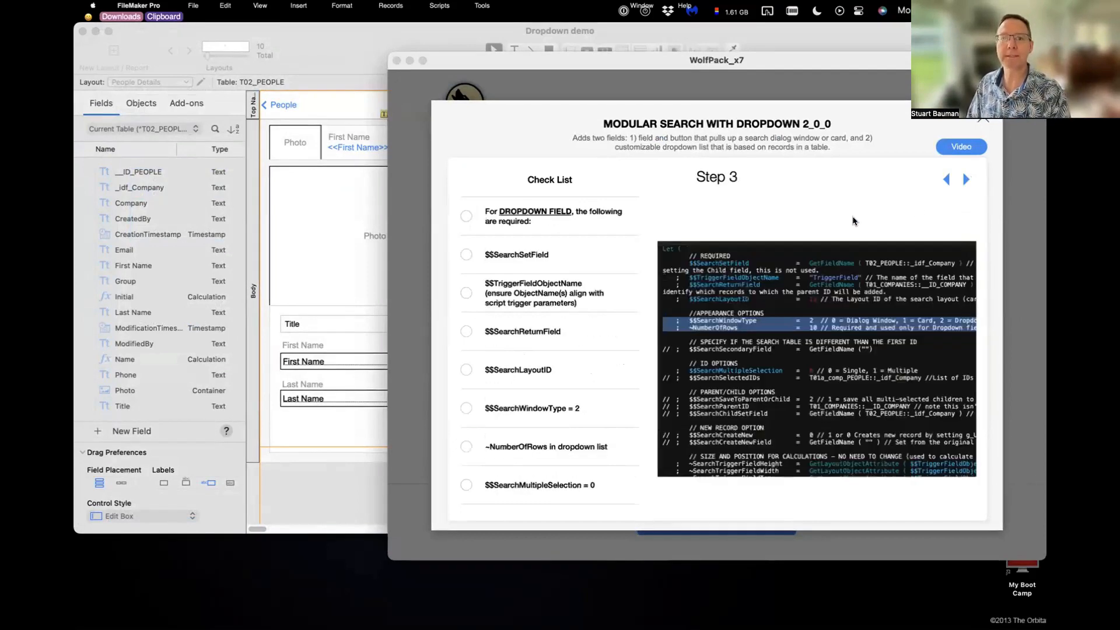
click(966, 180)
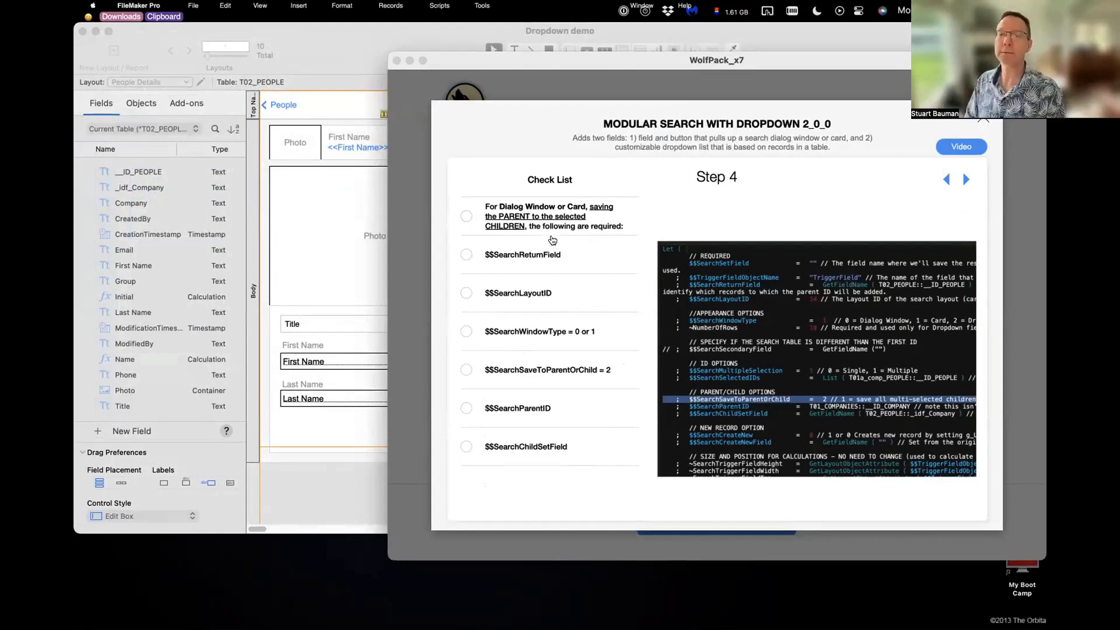
click(965, 180)
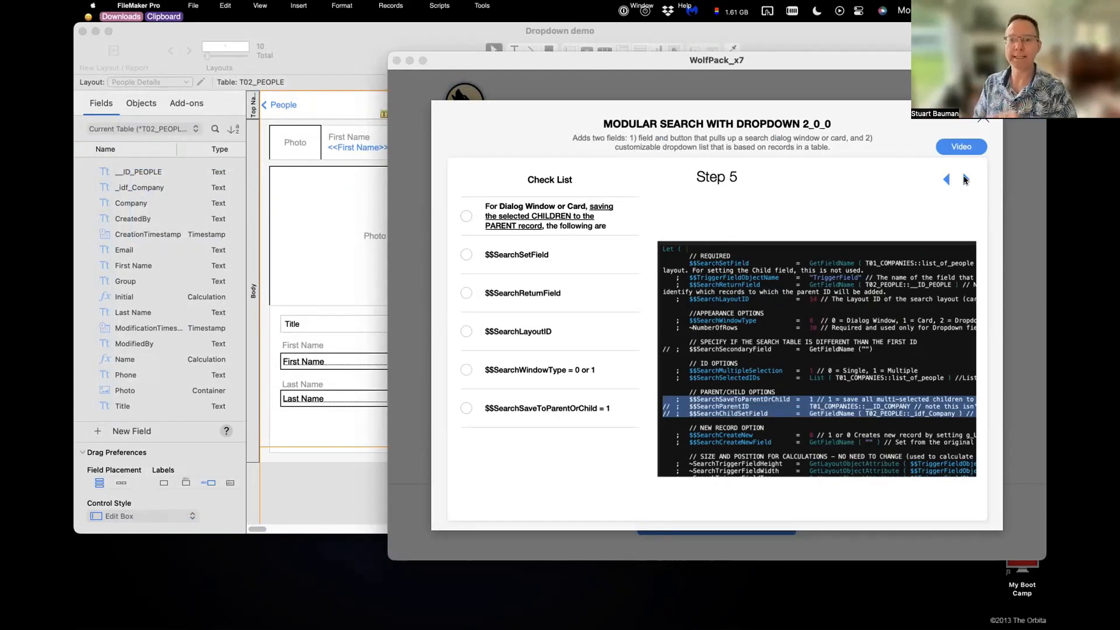
click(965, 180)
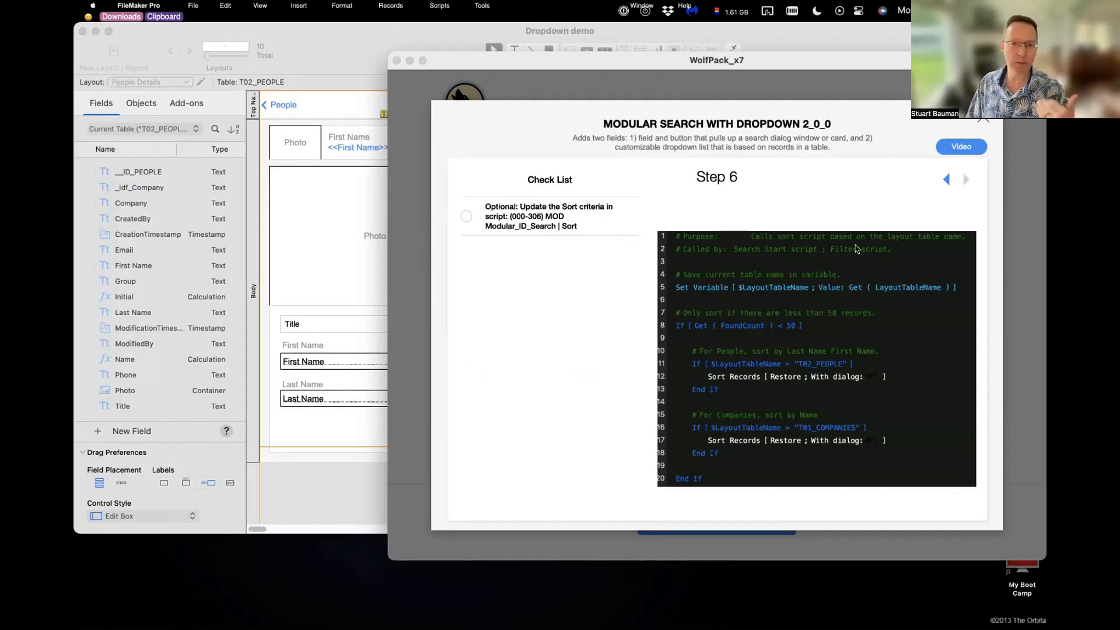
click(945, 181)
click(945, 181)
click(945, 181)
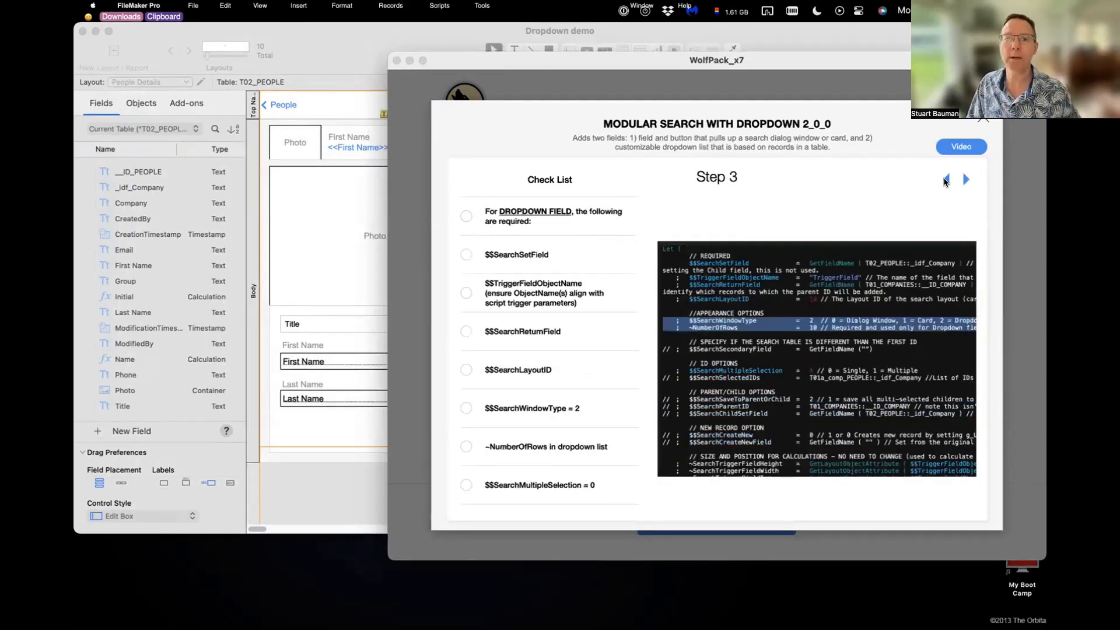
click(946, 181)
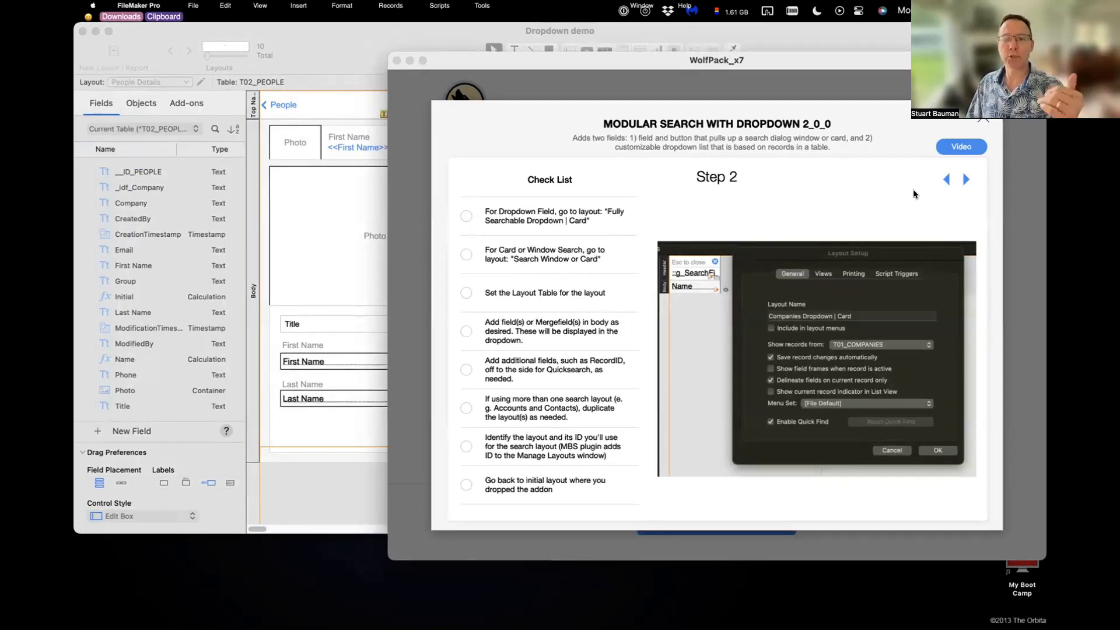
click(965, 181)
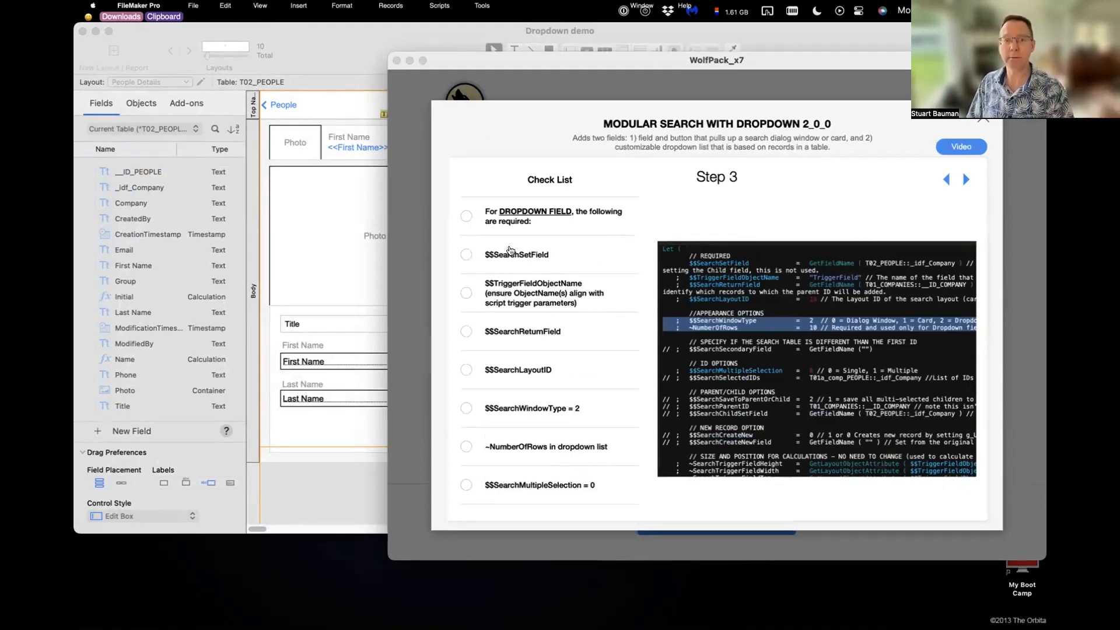
drag(582, 65, 1119, 81)
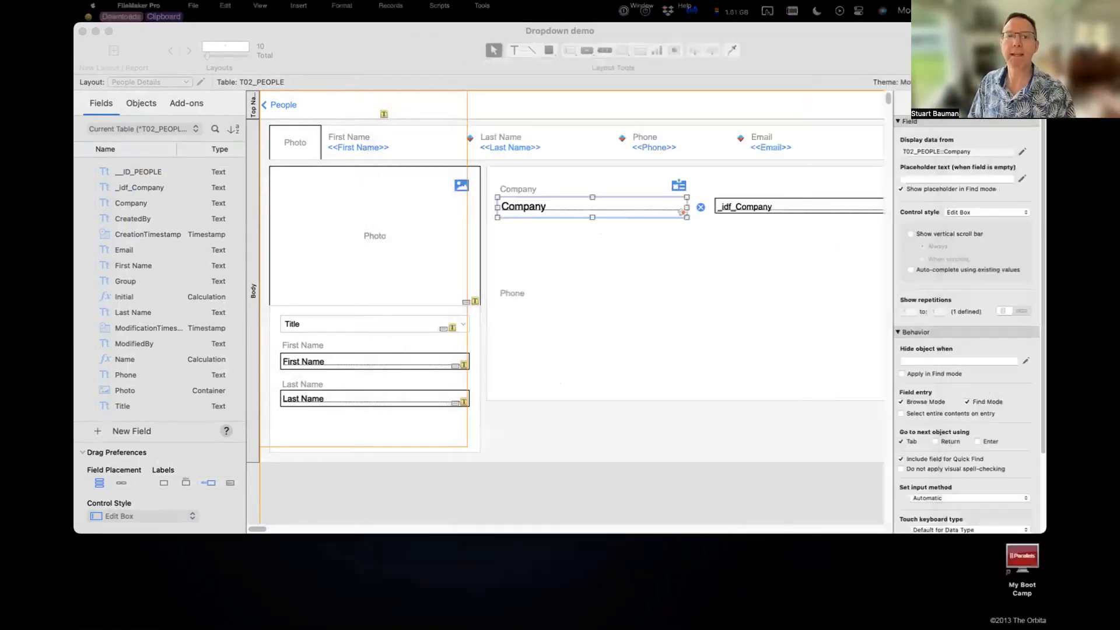
Step: Open the script parameter calculation of the Company field's OnObjectEnter trigger on the People Details layout
click(644, 212)
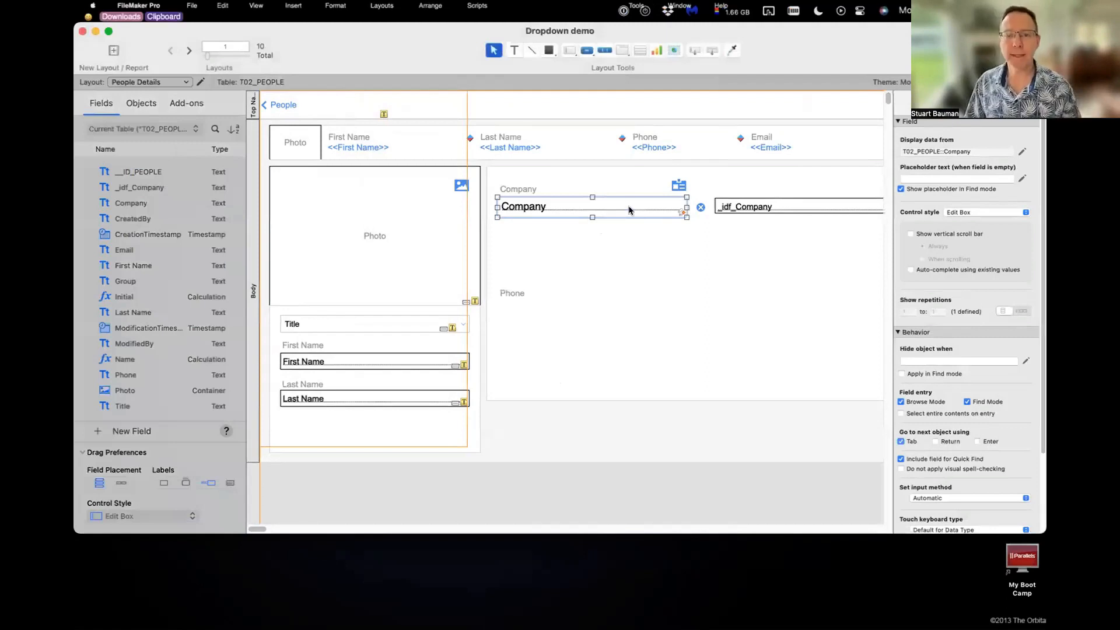
right_click(629, 204)
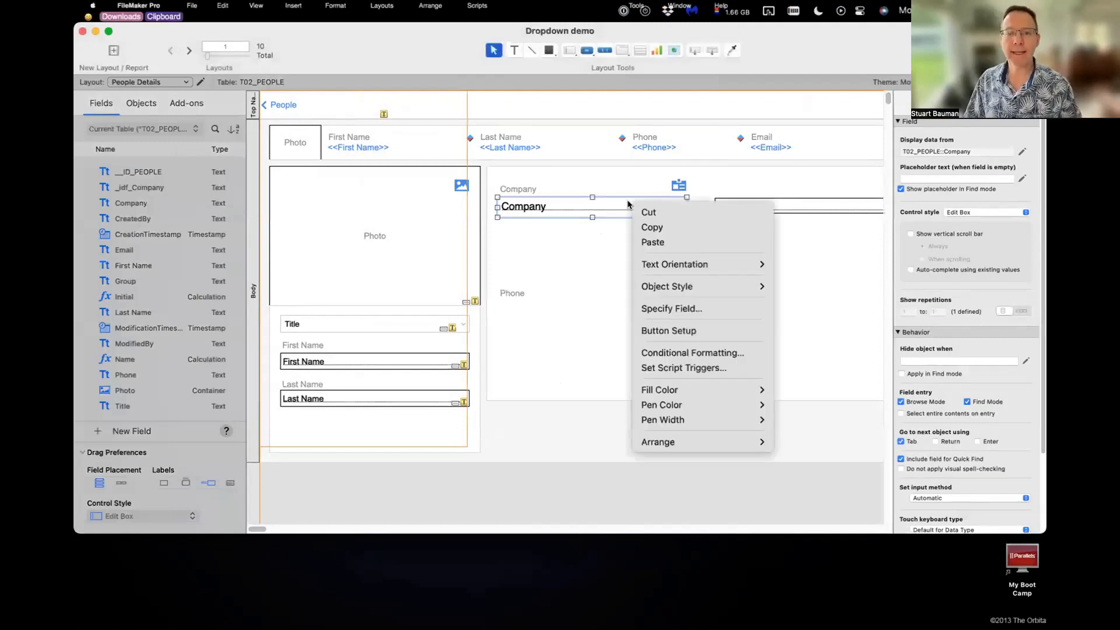
click(722, 372)
click(212, 302)
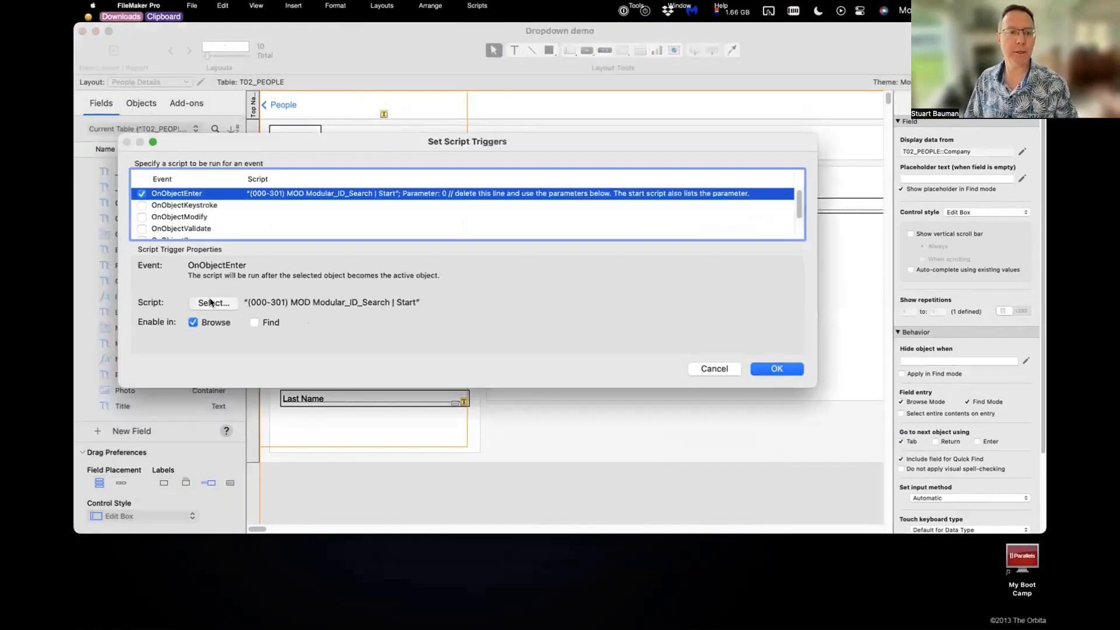
click(676, 526)
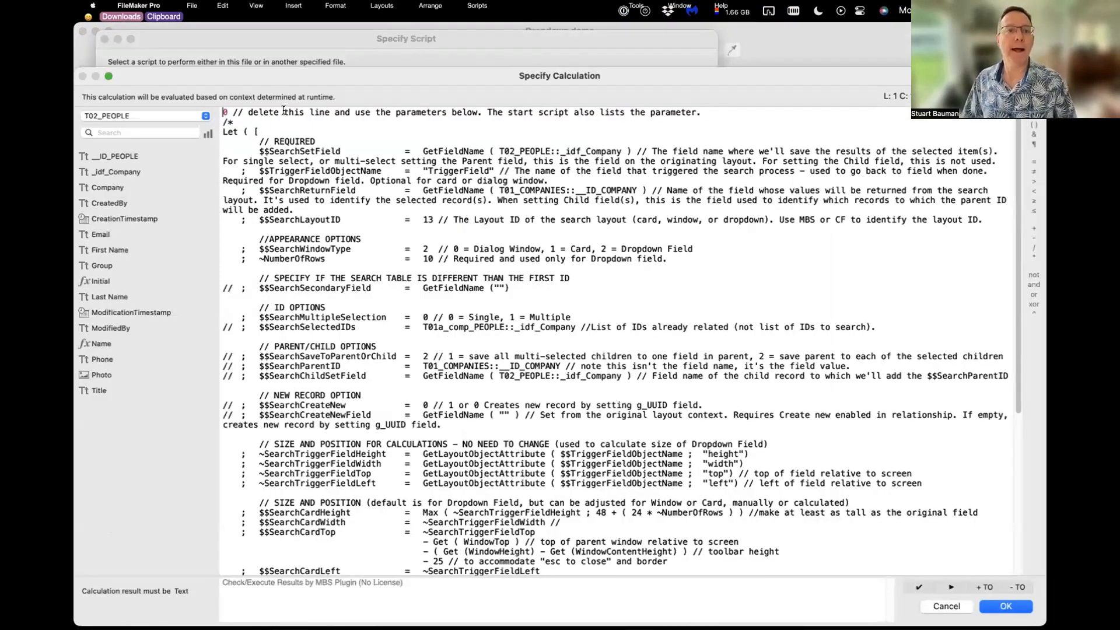
drag(243, 122, 222, 111)
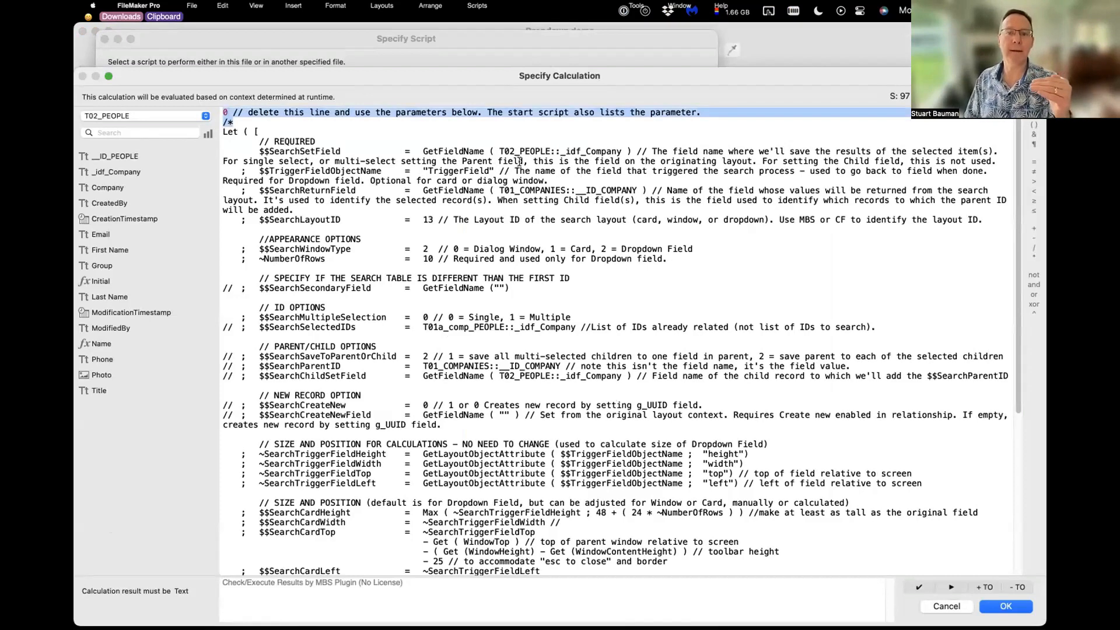
drag(437, 151, 579, 152)
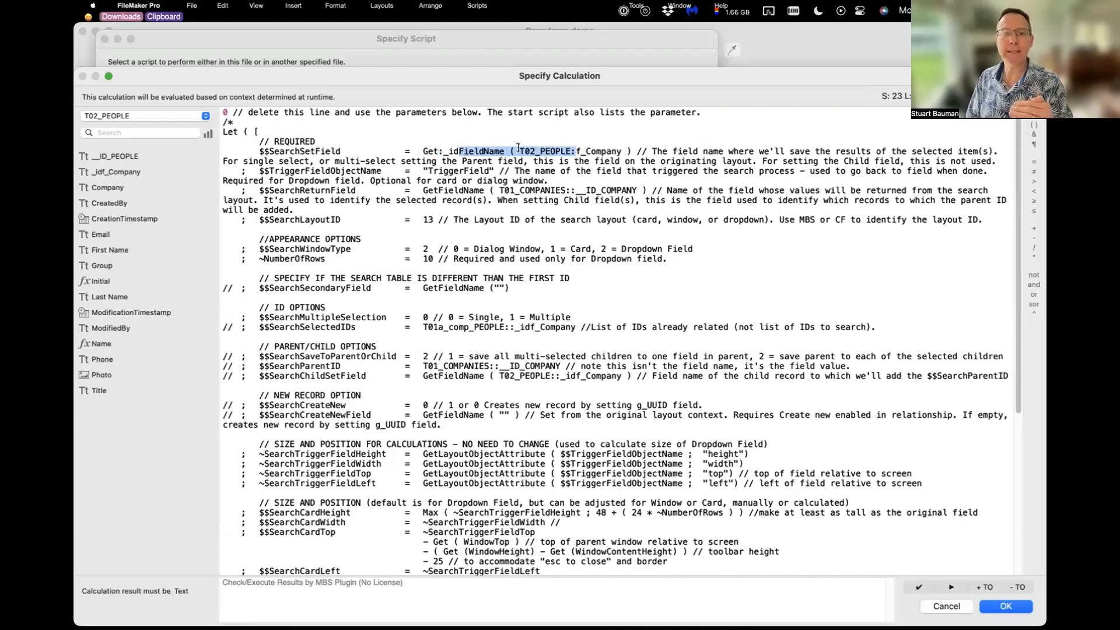
key(super+z)
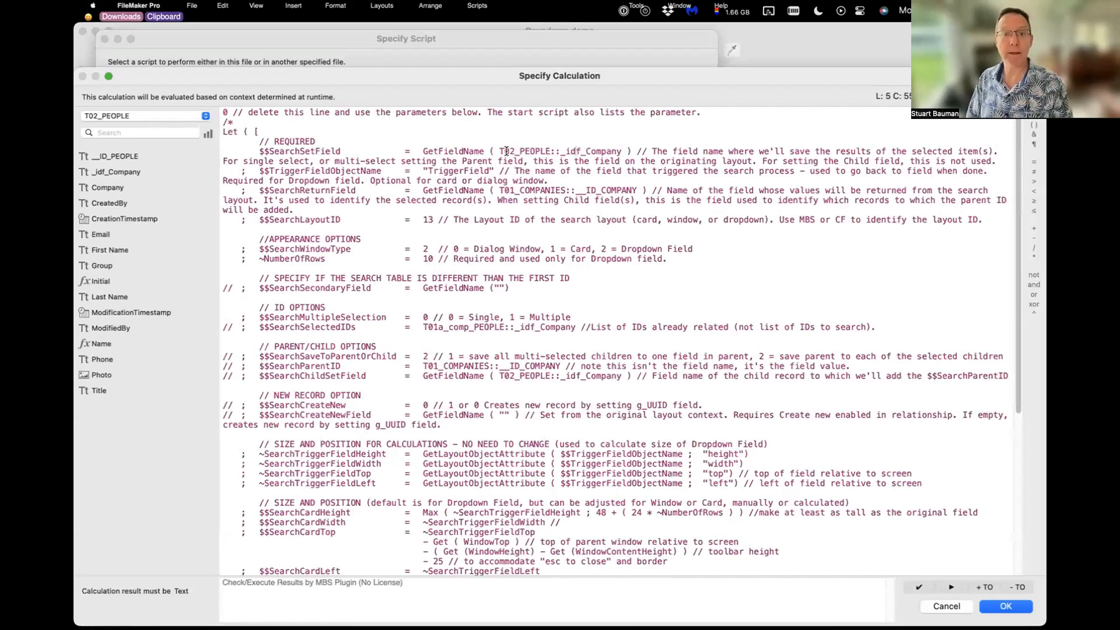
double_click(505, 151)
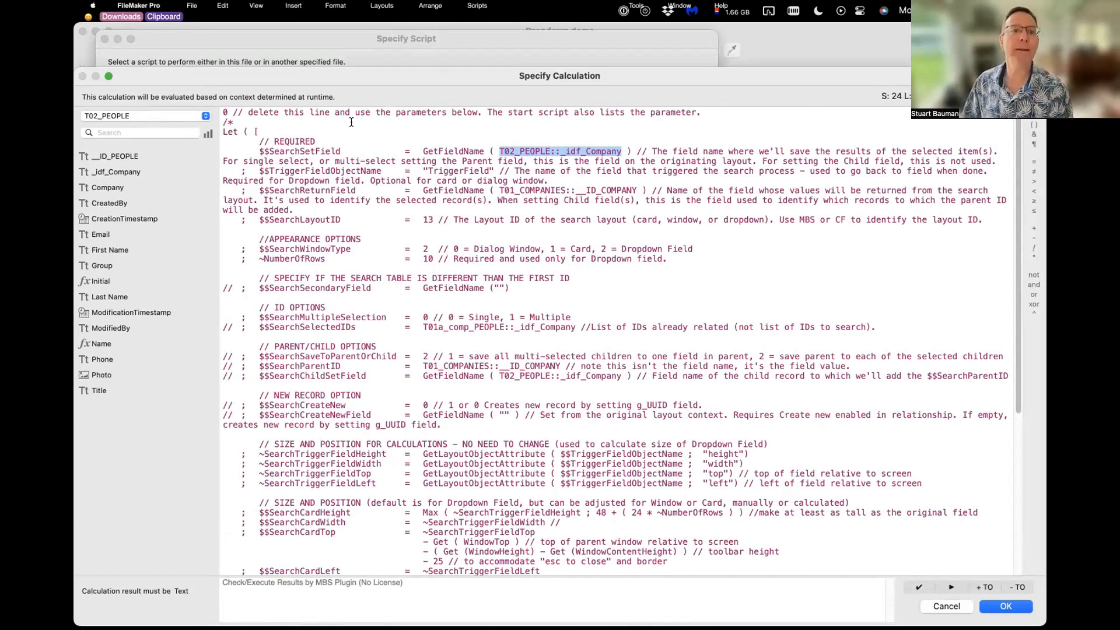
Step: Delete the calculation's placeholder 0 line and its opening and closing comment markers to activate the Let parameters
drag(253, 122, 207, 108)
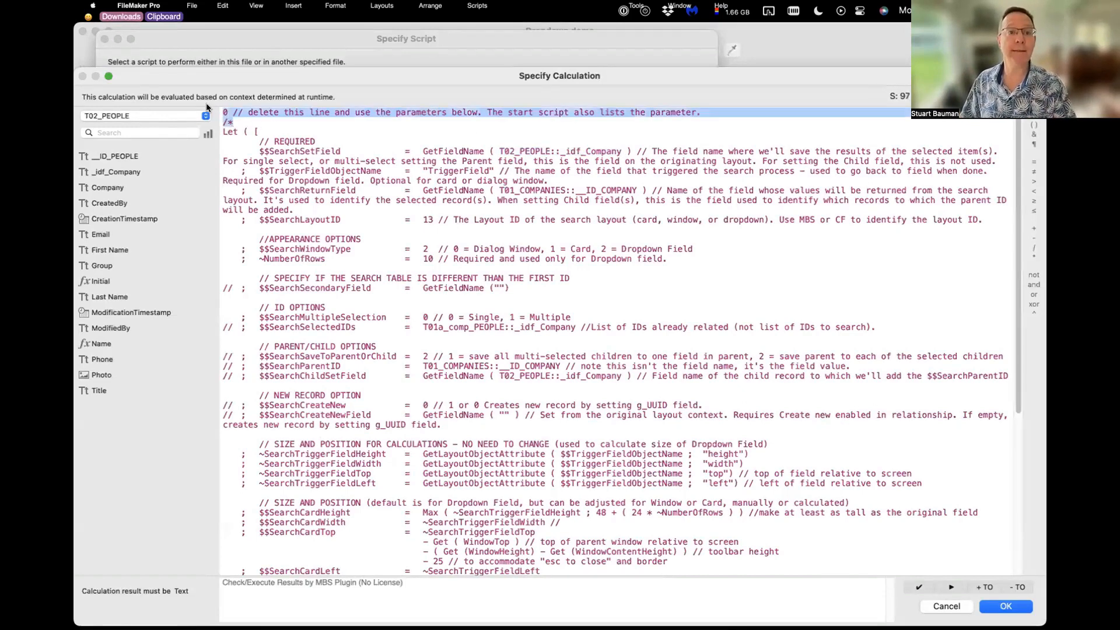
key(BackSpace)
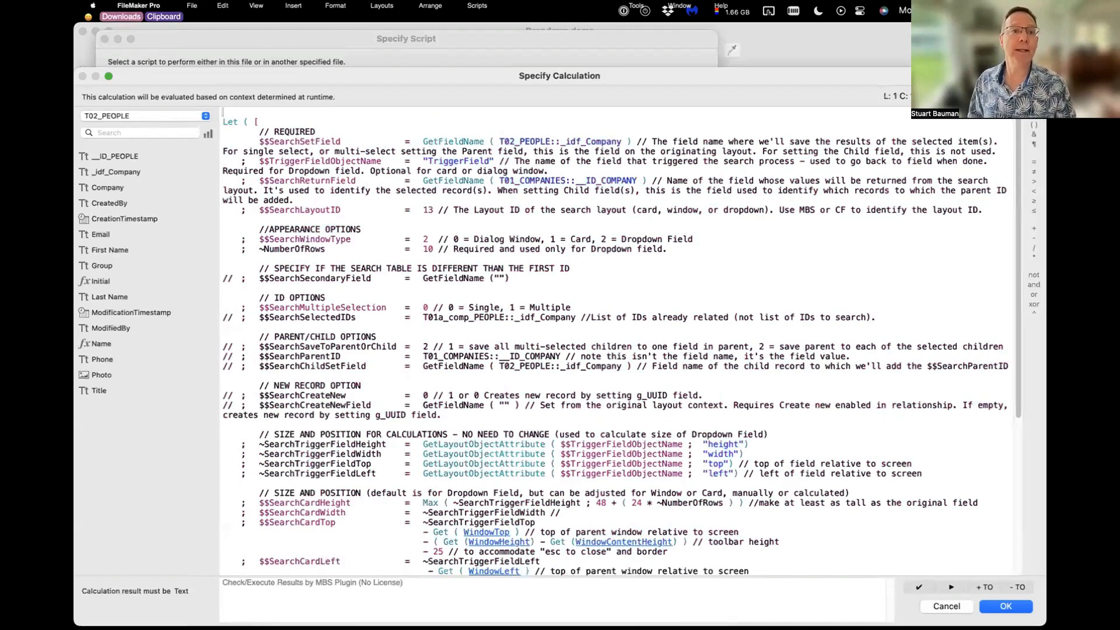
key(Down)
key(Down)
key(Down)
key(Down)
key(Down)
key(Down)
key(Down)
key(Down)
key(Down)
key(Down)
key(Down)
key(Down)
key(Down)
key(Down)
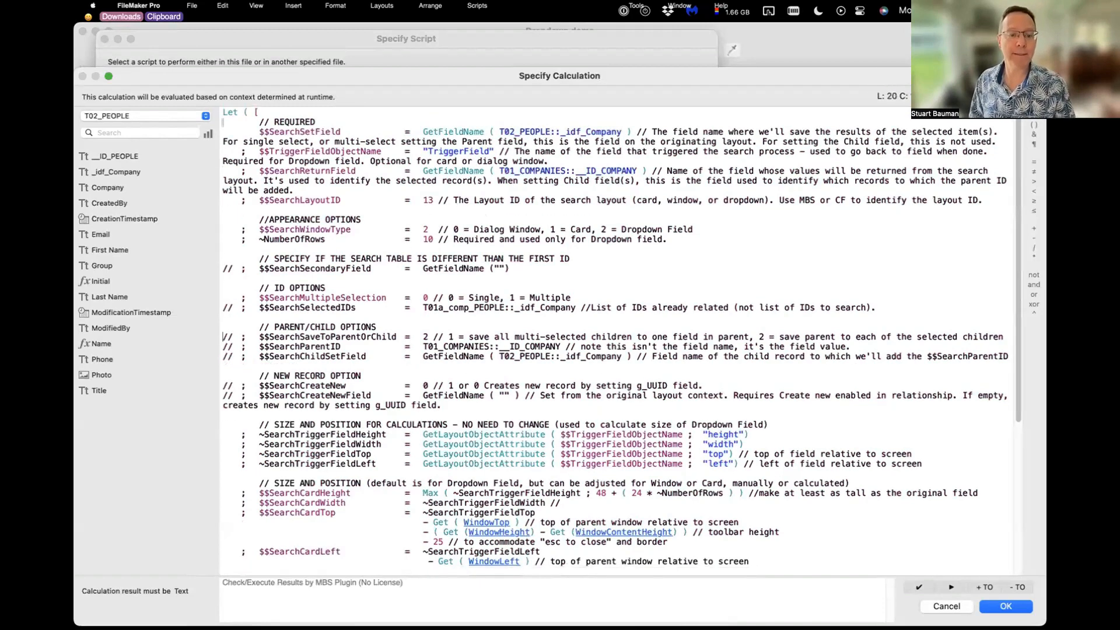
key(super+Down)
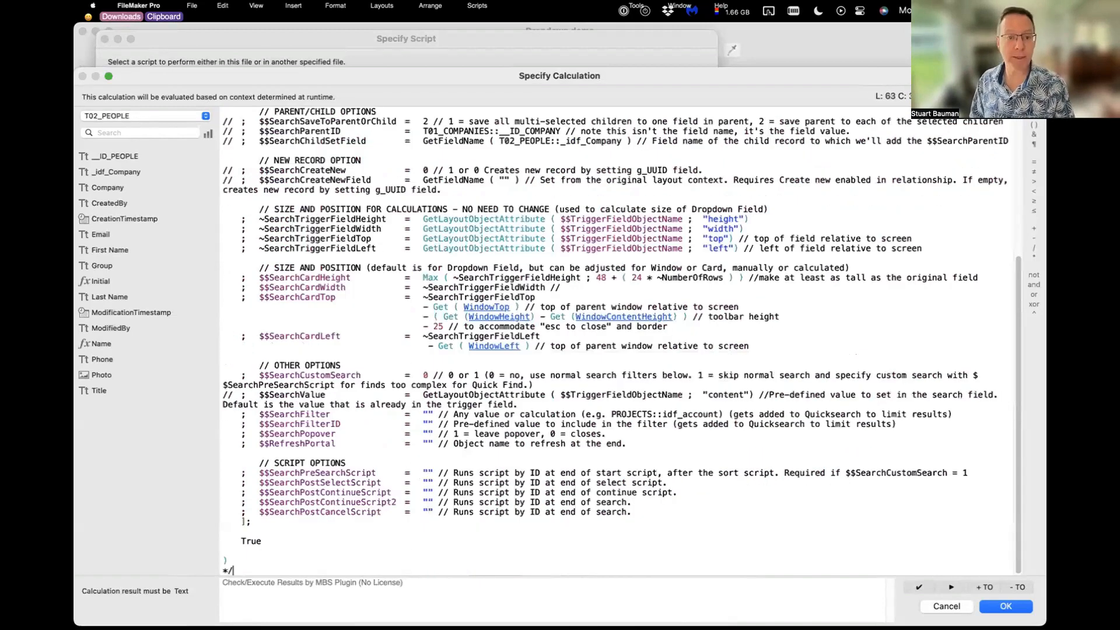
key(BackSpace)
key(BackSpace)
key(BackSpace)
Step: Set the $$SearchLayoutID parameter to 17 in the required section of the Let calculation
scroll(439, 280, up, 5)
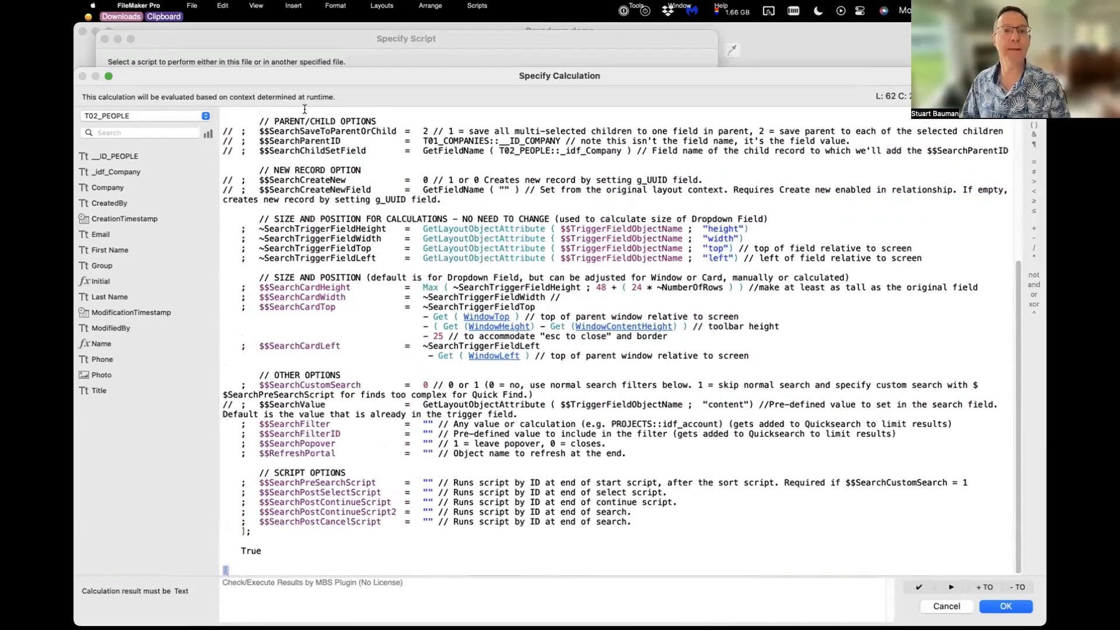
scroll(439, 281, up, 7)
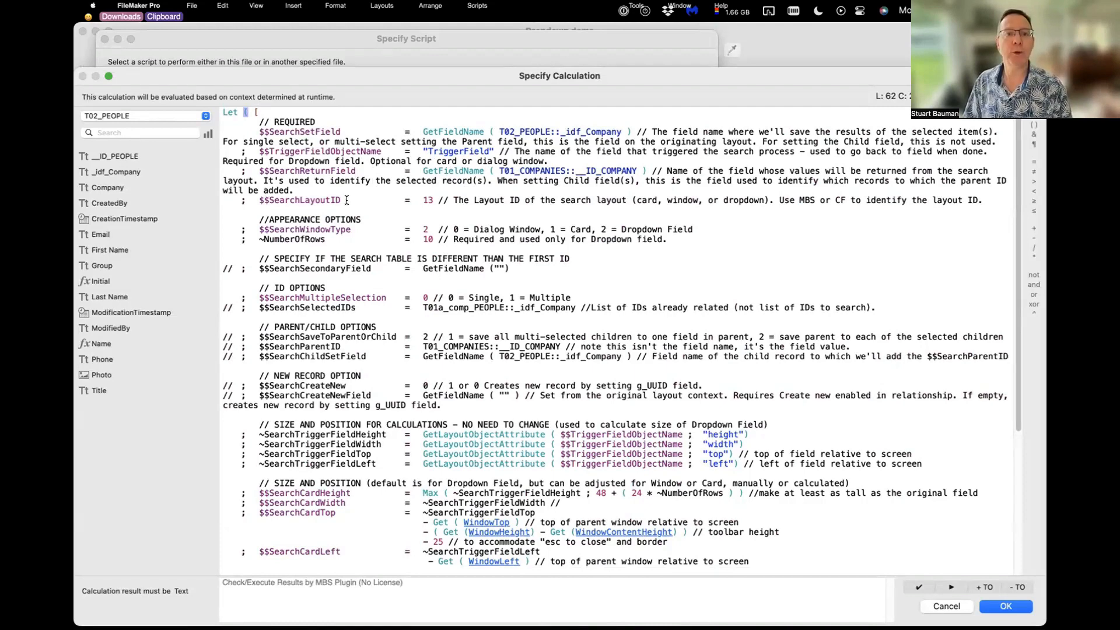
double_click(426, 200)
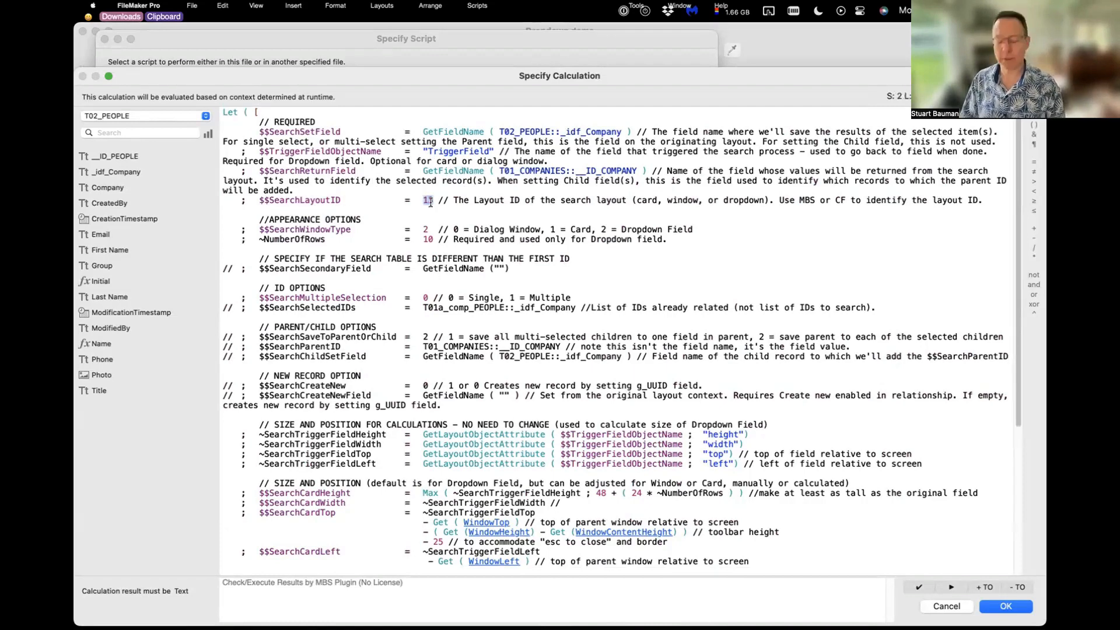
text(17)
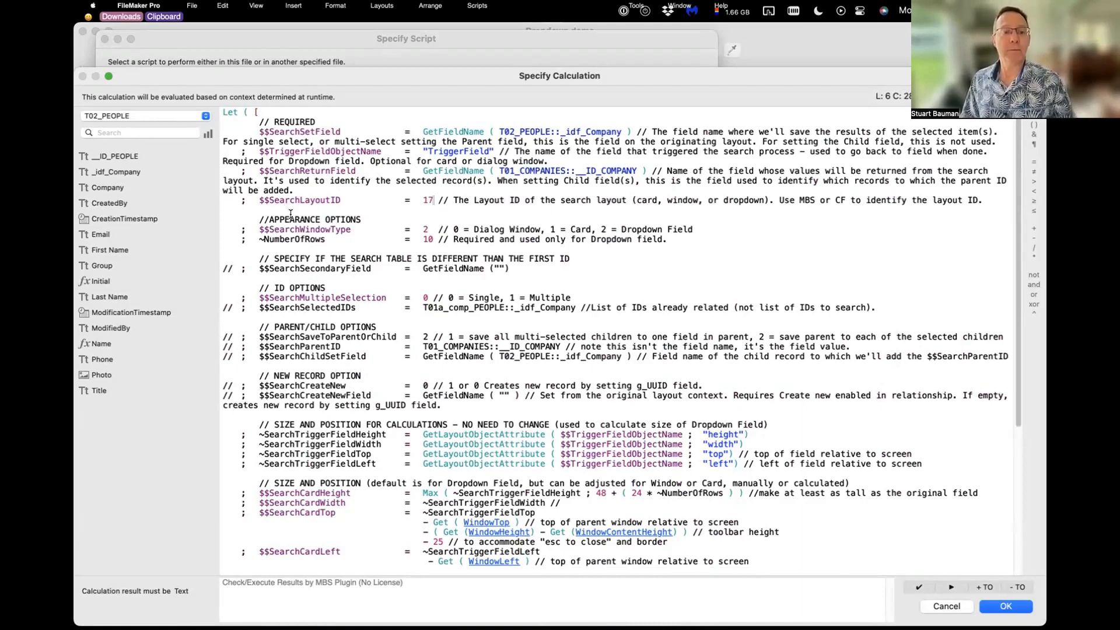
Step: Examine the appearance options, covering the $$SearchWindowType choices and how ~NumberOfRows feeds the card size and position parameters
drag(277, 214, 321, 225)
click(321, 226)
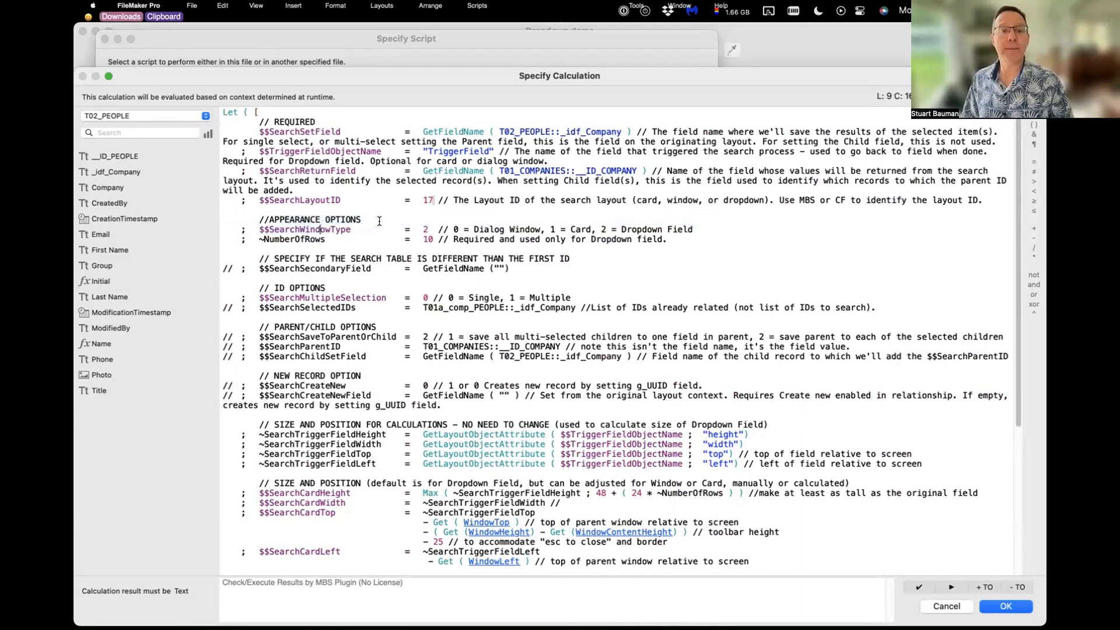
drag(454, 228, 529, 227)
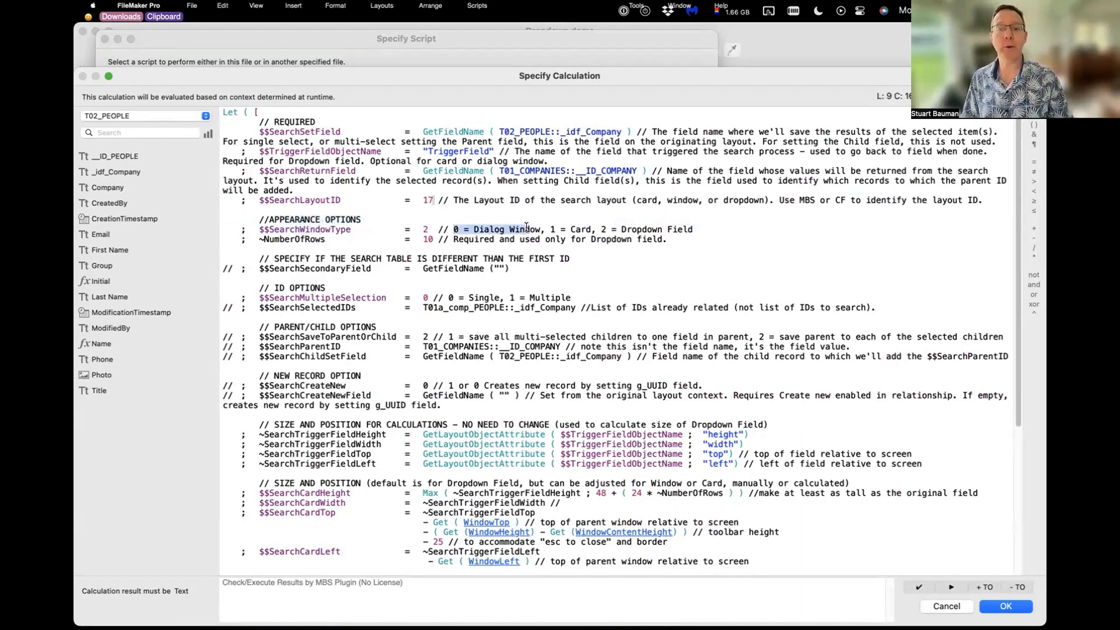
click(494, 226)
click(570, 227)
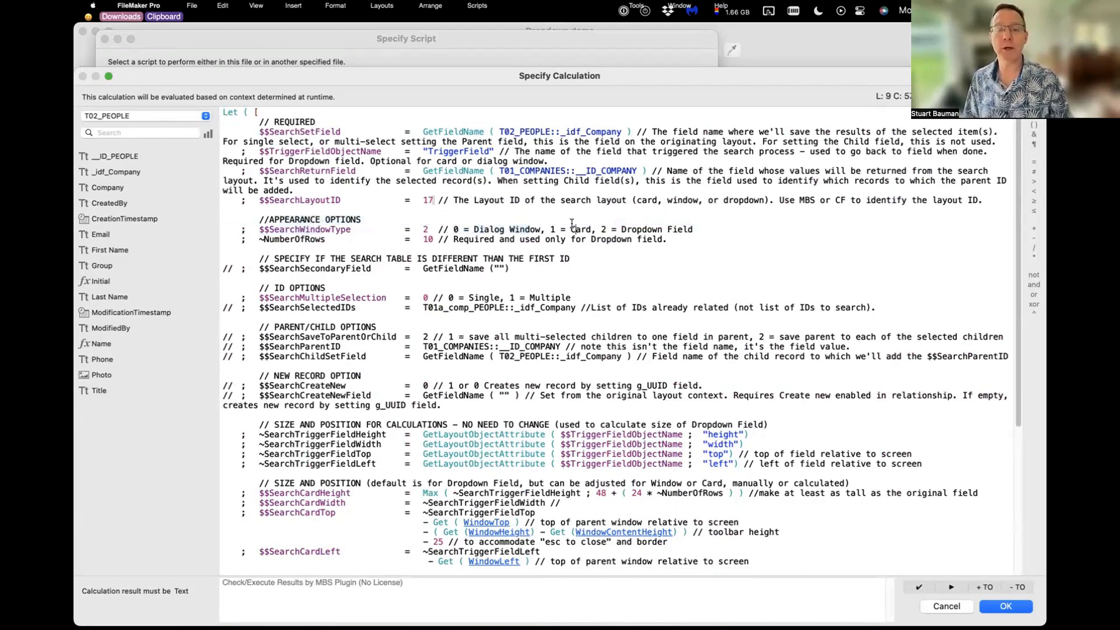
click(632, 229)
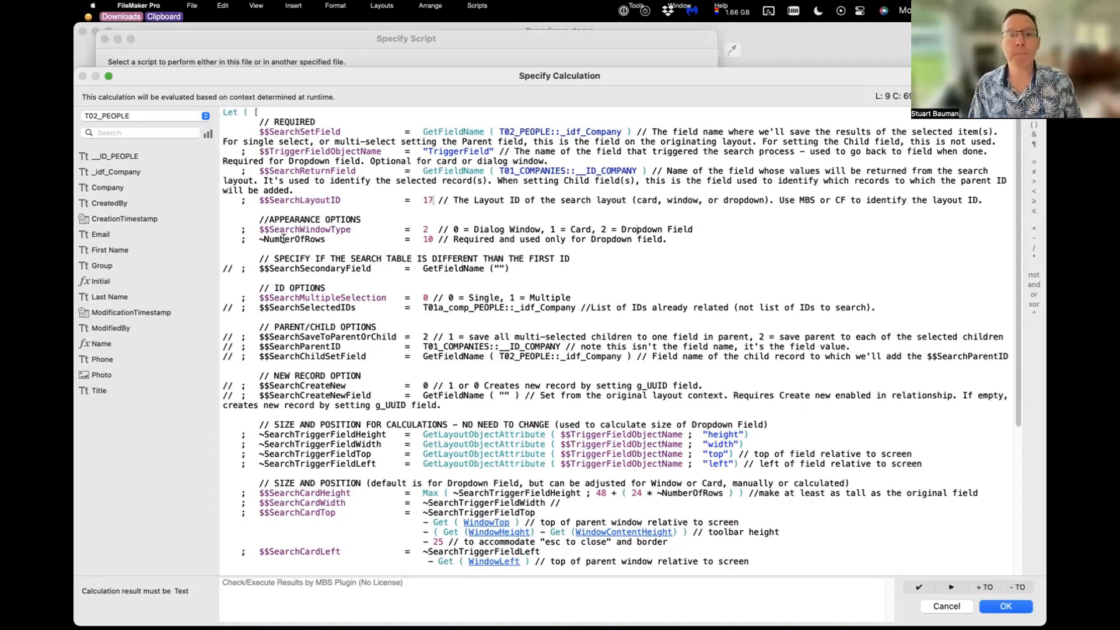
click(307, 239)
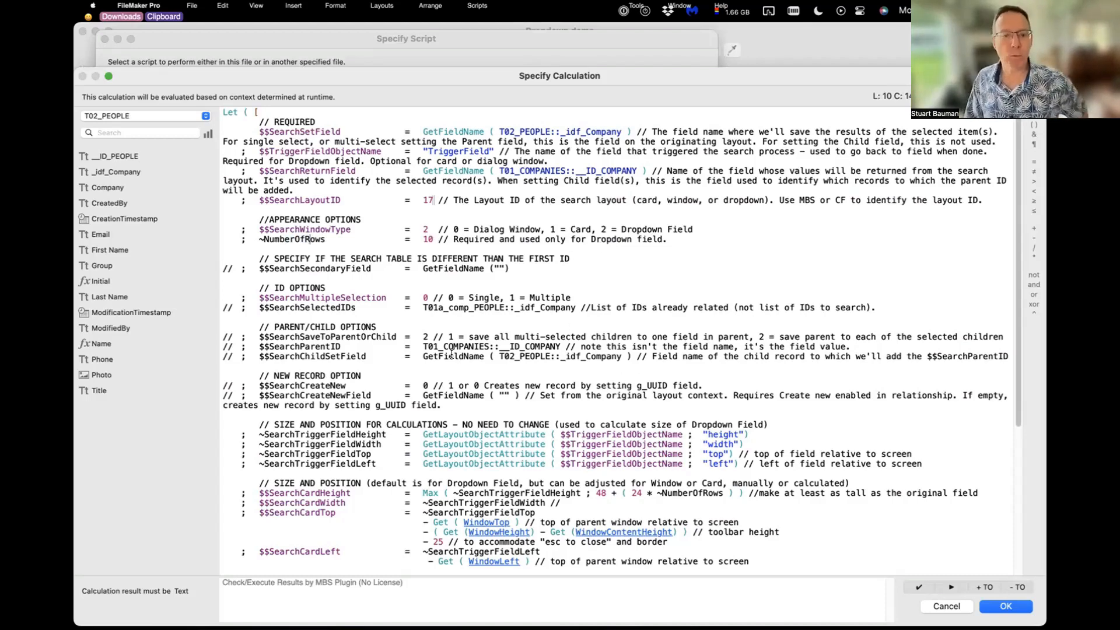
scroll(371, 420, down, 5)
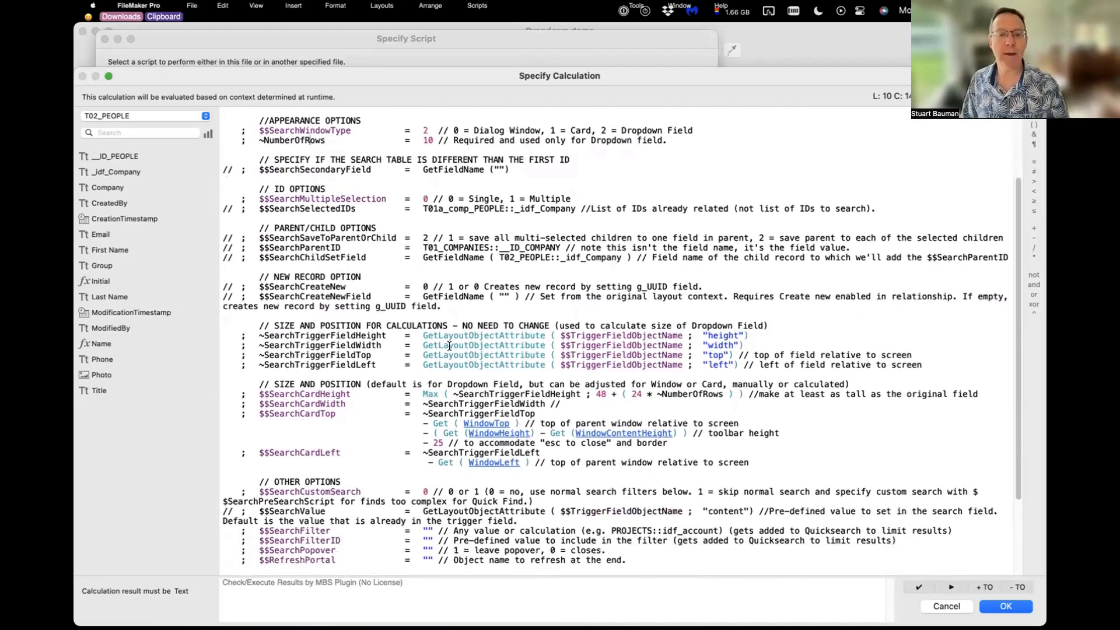
click(295, 141)
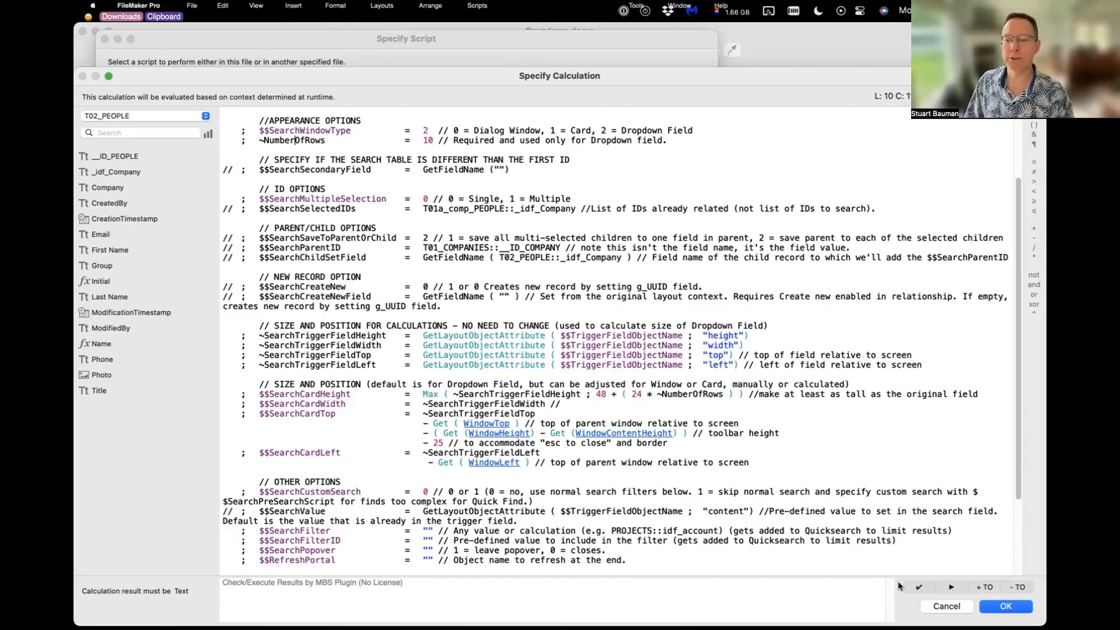
Step: Accept the parameter calculation, the chosen script and the Company field's OnObjectEnter trigger settings
click(1007, 607)
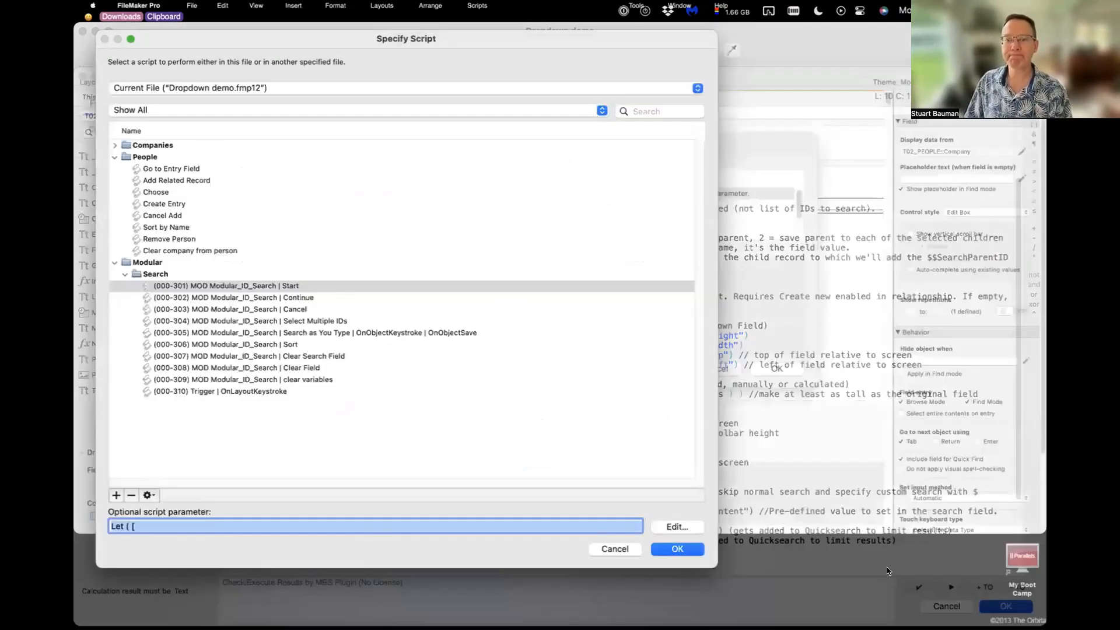
click(682, 549)
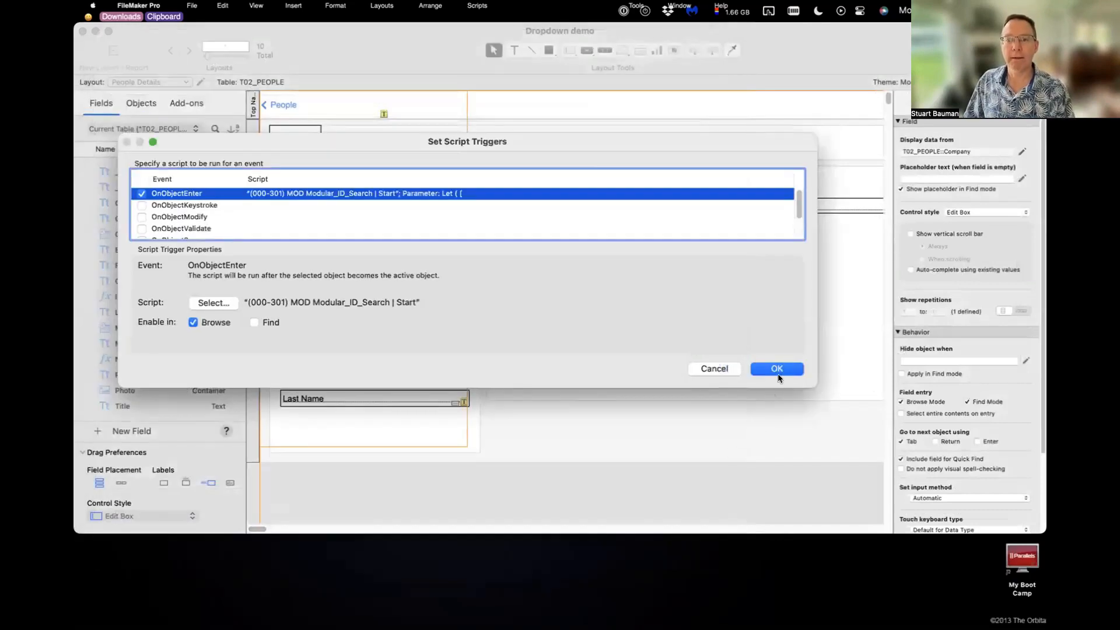
click(777, 370)
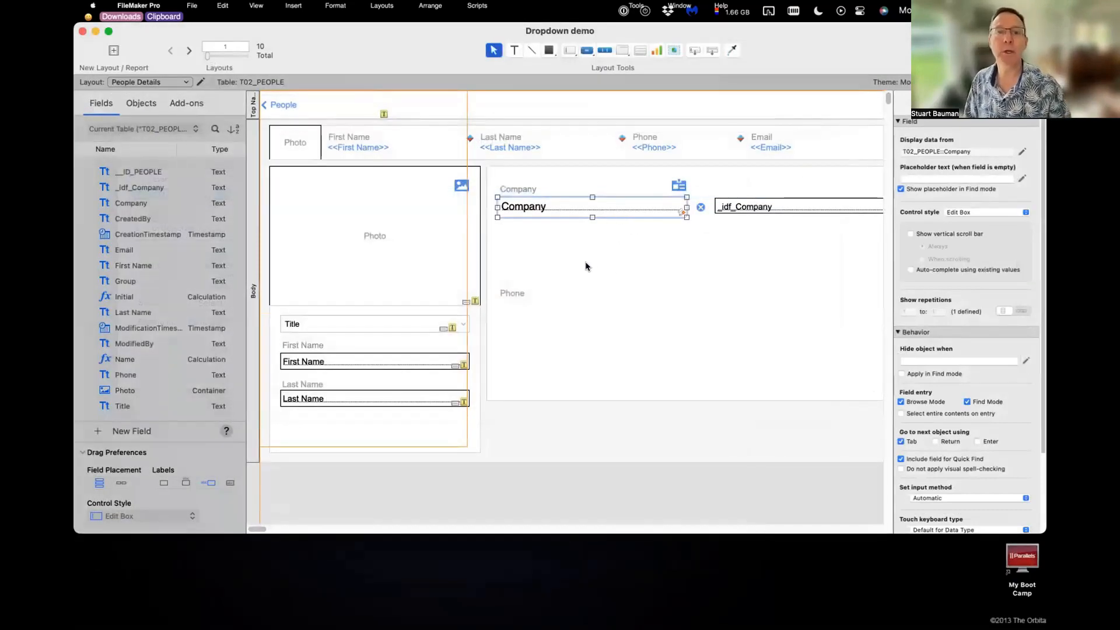
Step: Make the Company field number 3 in the layout's tab order, save the layout and return to Browse mode
click(327, 7)
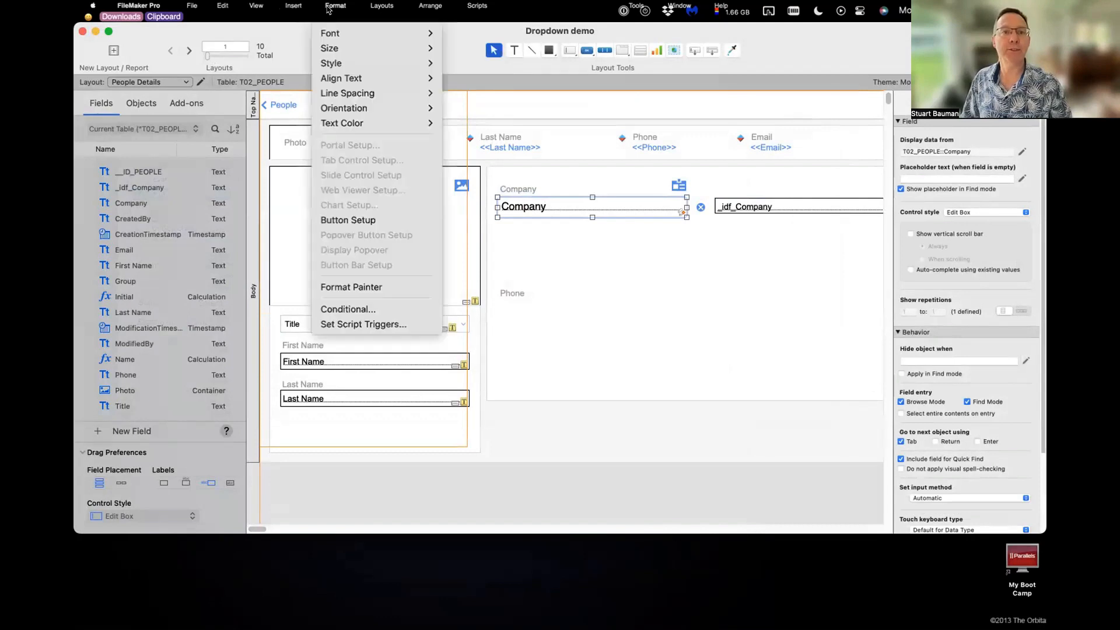
mouse_move(385, 7)
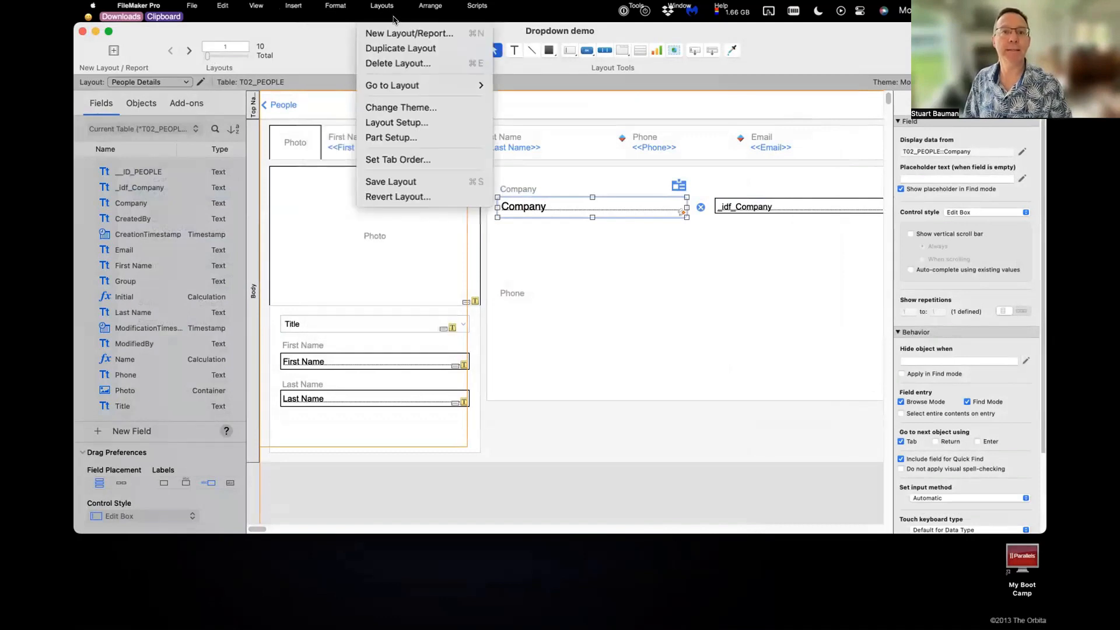
click(426, 159)
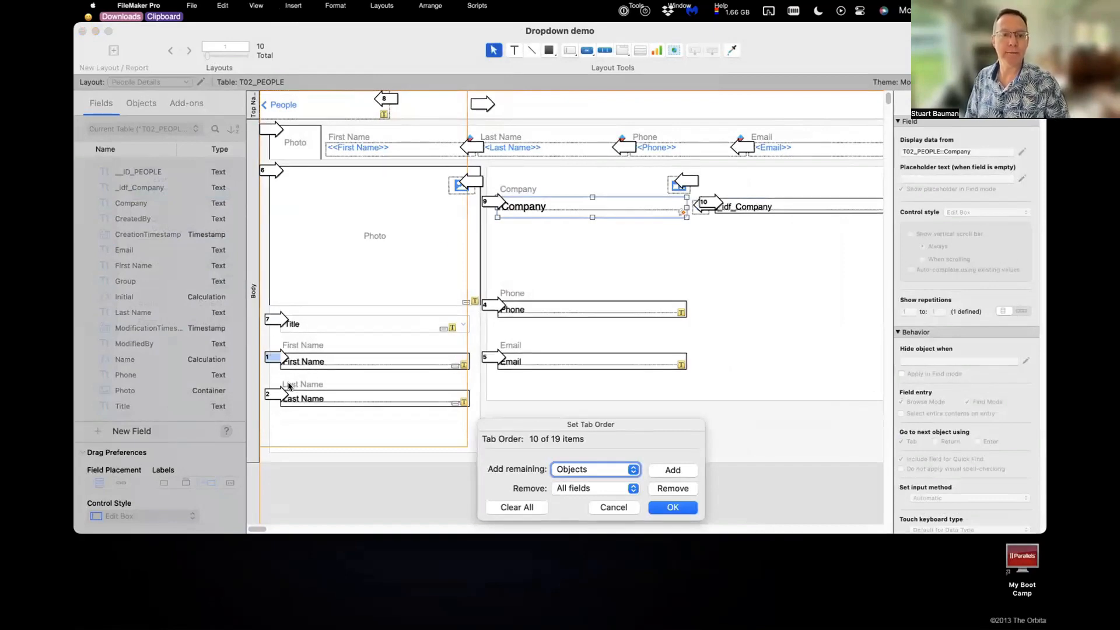
click(487, 203)
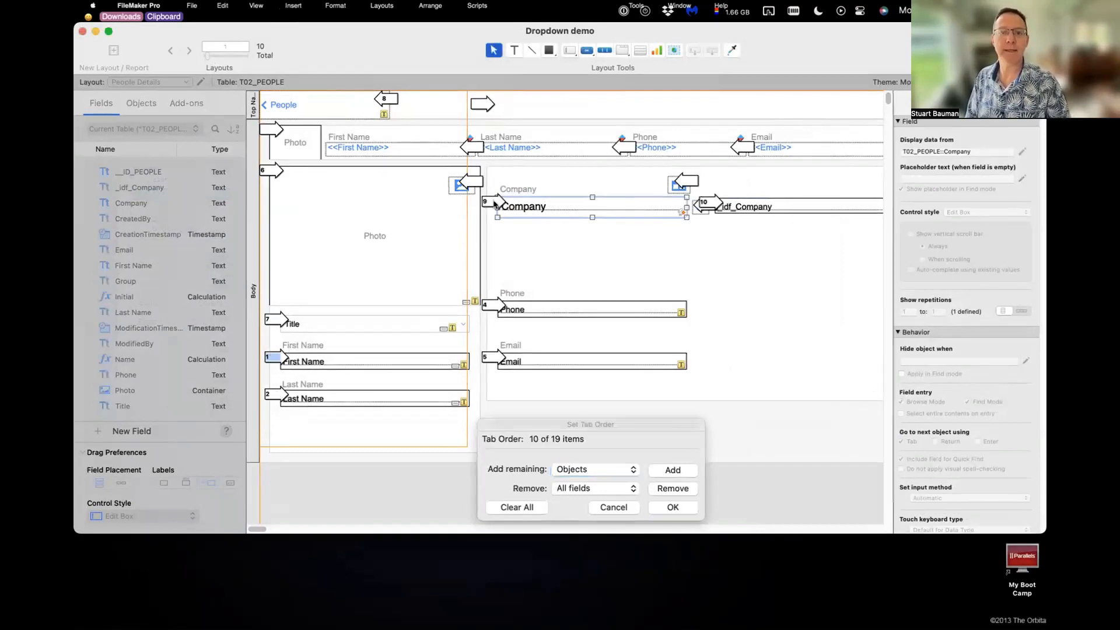
click(488, 203)
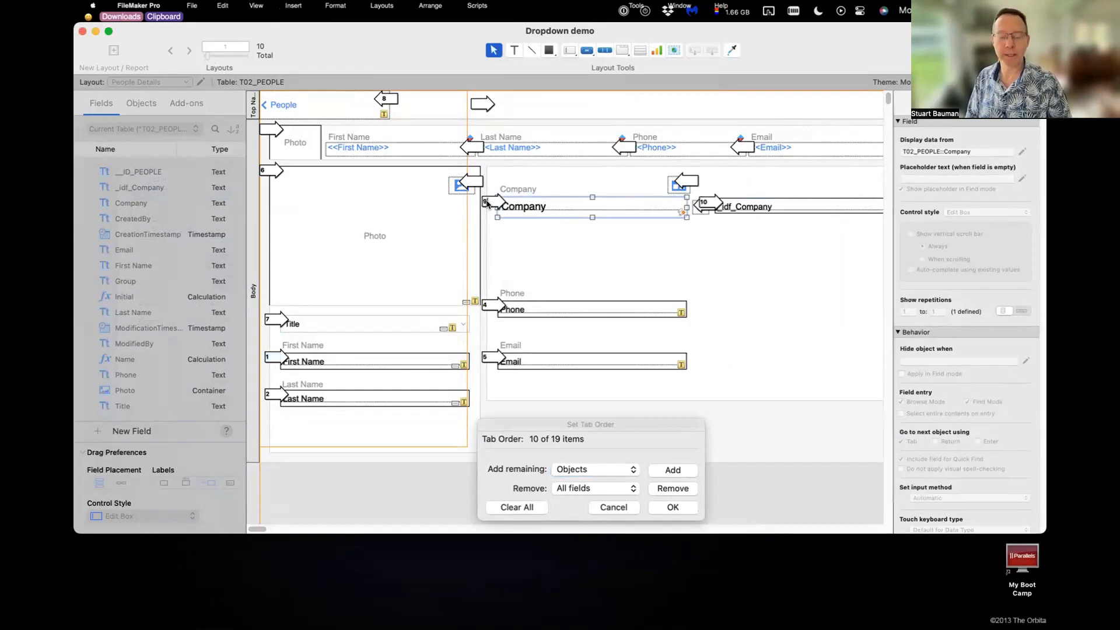
key(BackSpace)
text(3)
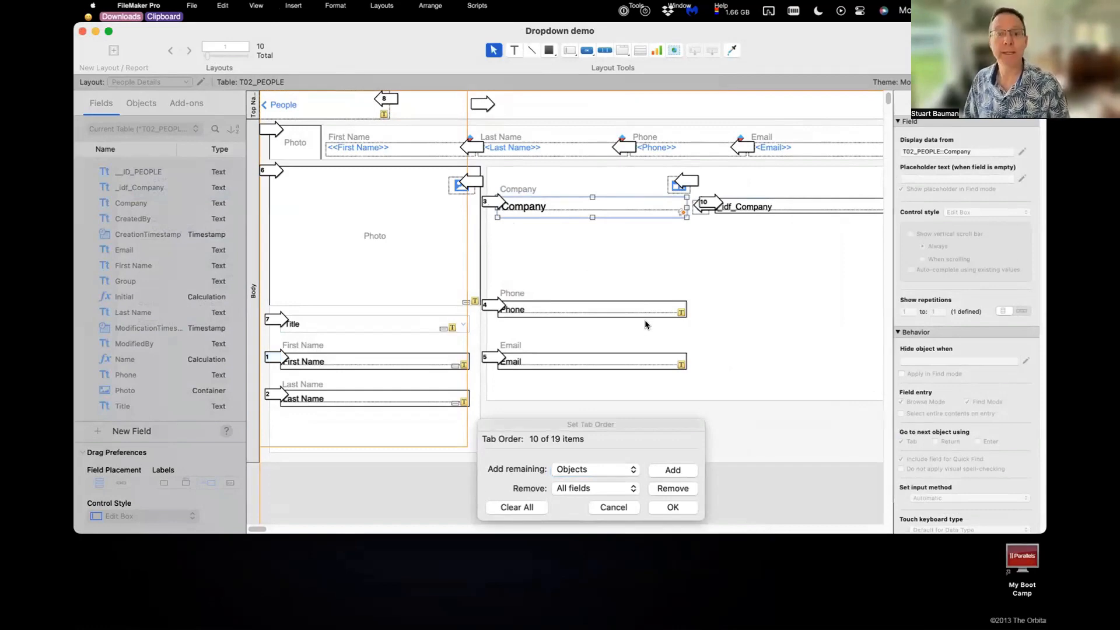
click(693, 505)
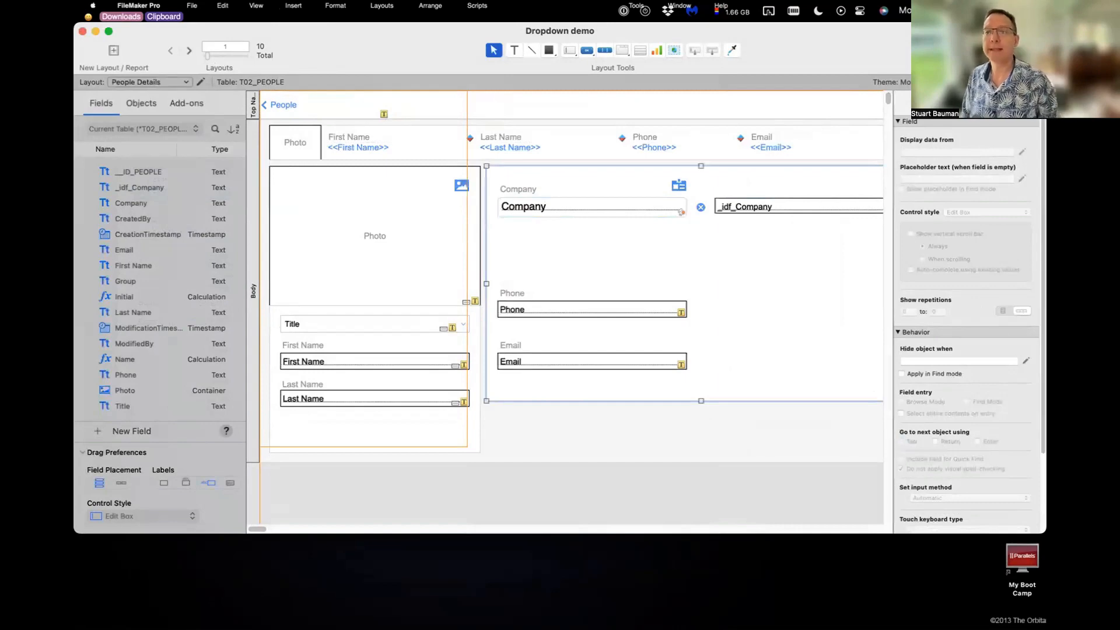
key(super+b)
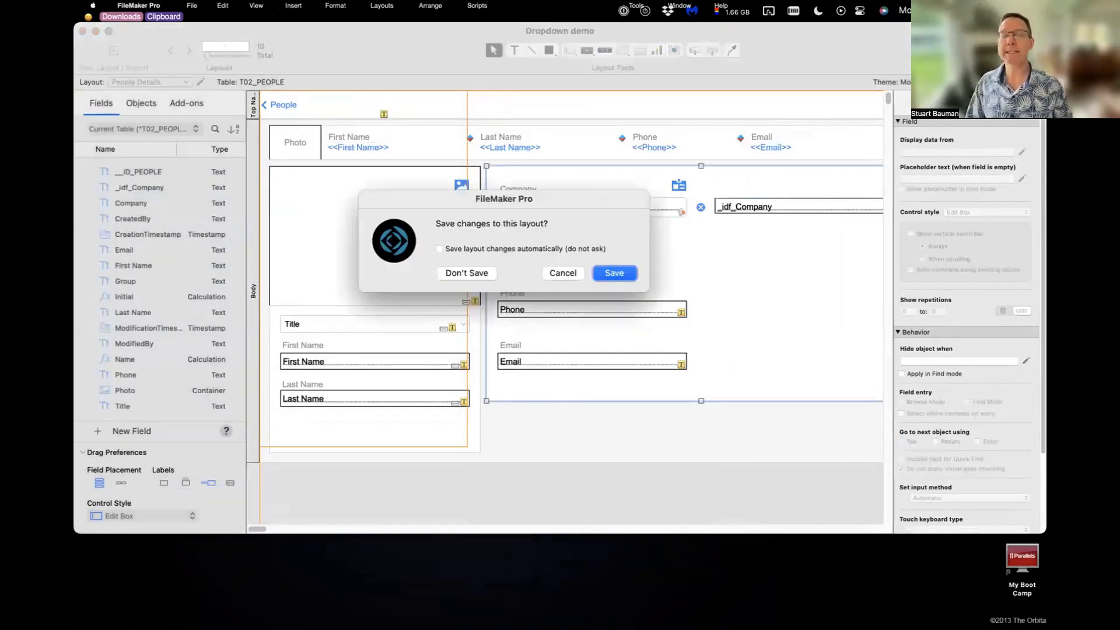
click(608, 273)
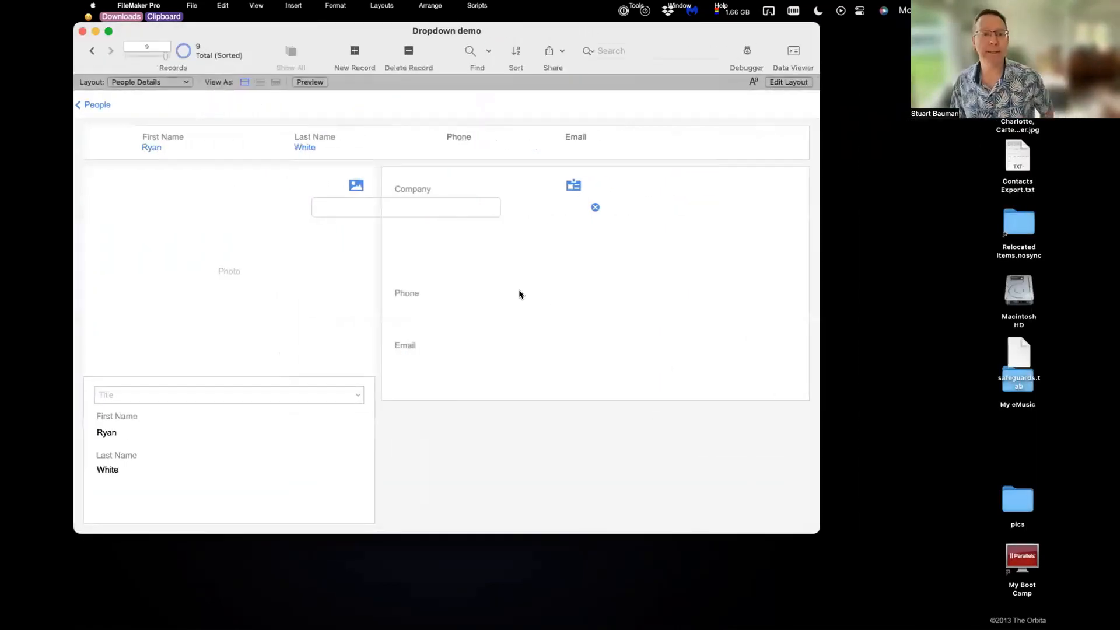
Step: Anchor the Company field to the right instead of the left on the People Details layout, and save the layout in Browse mode
click(775, 81)
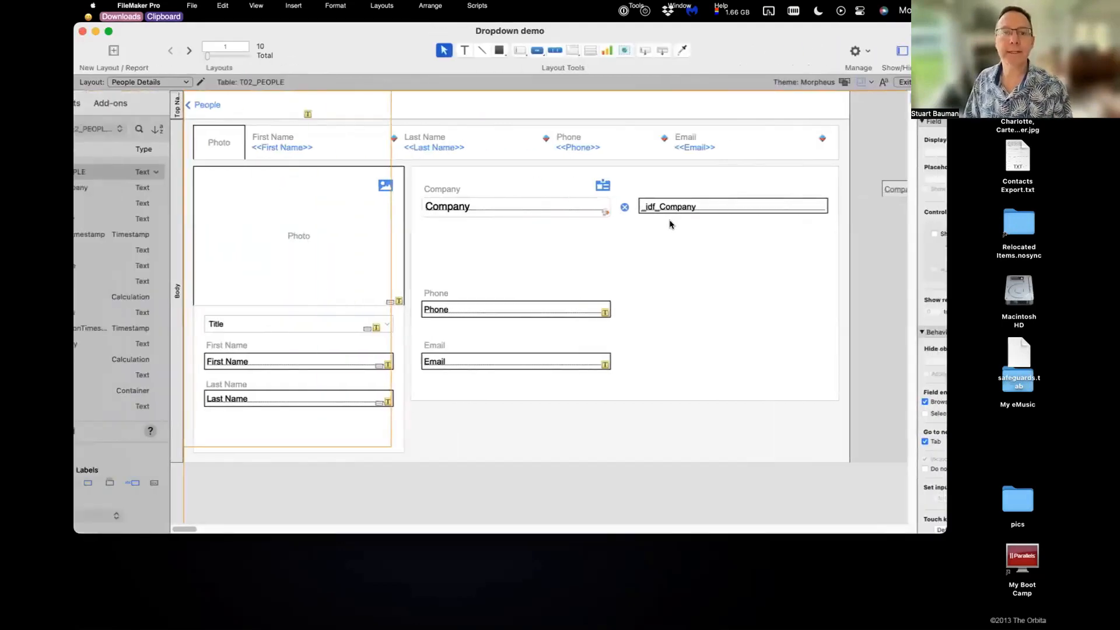
click(929, 105)
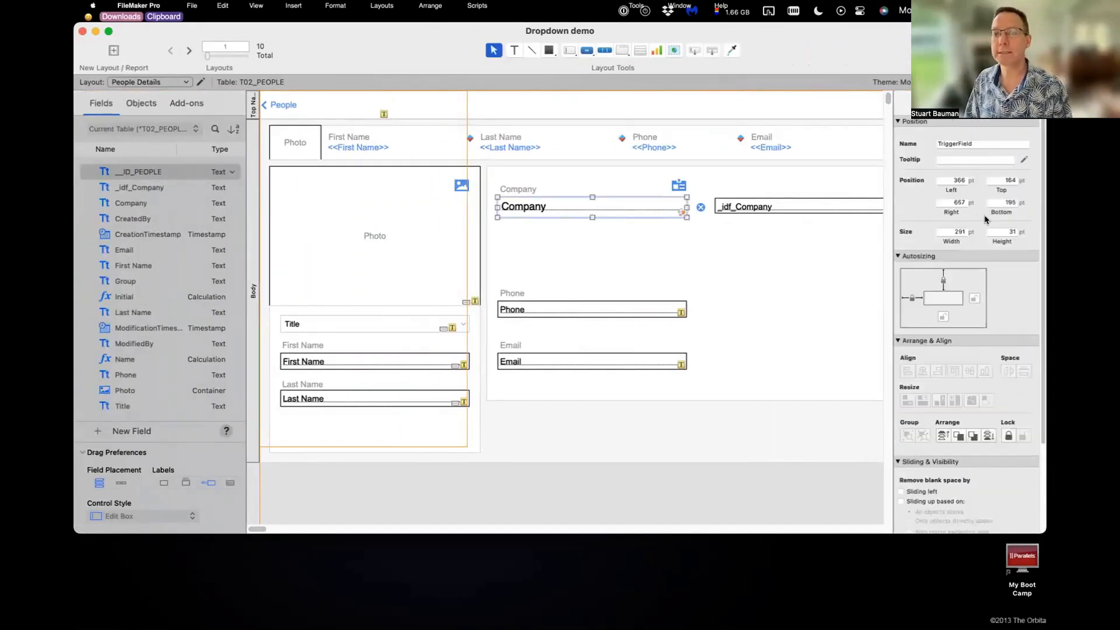
click(974, 298)
click(910, 299)
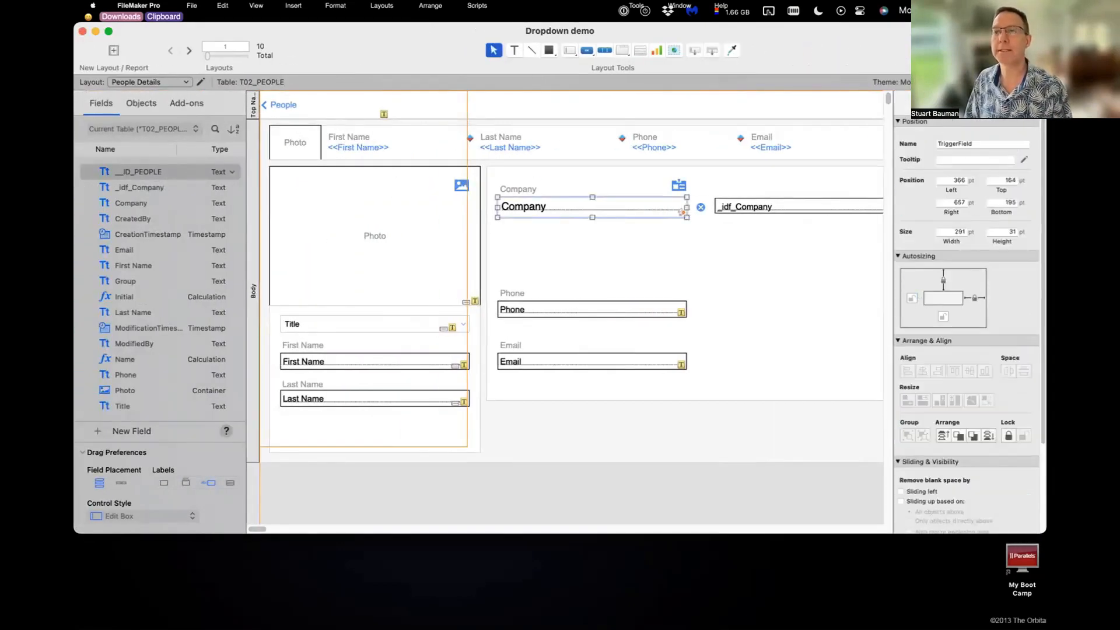
click(1014, 81)
click(609, 272)
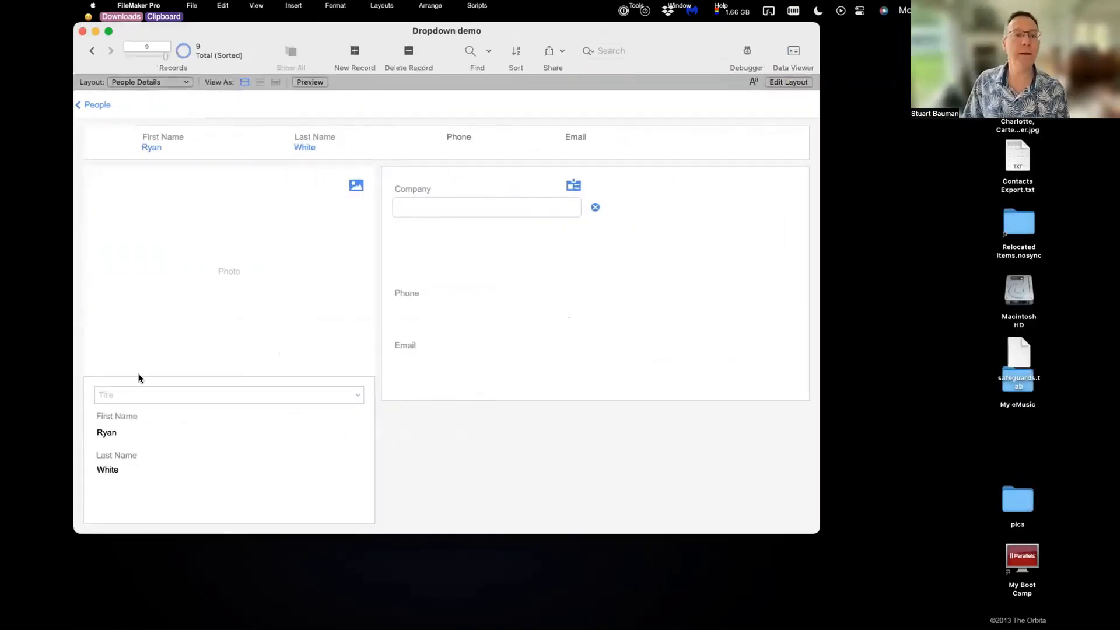
Step: Enter the First Name field and advance through the tab order to Company to open its search dropdown
click(133, 433)
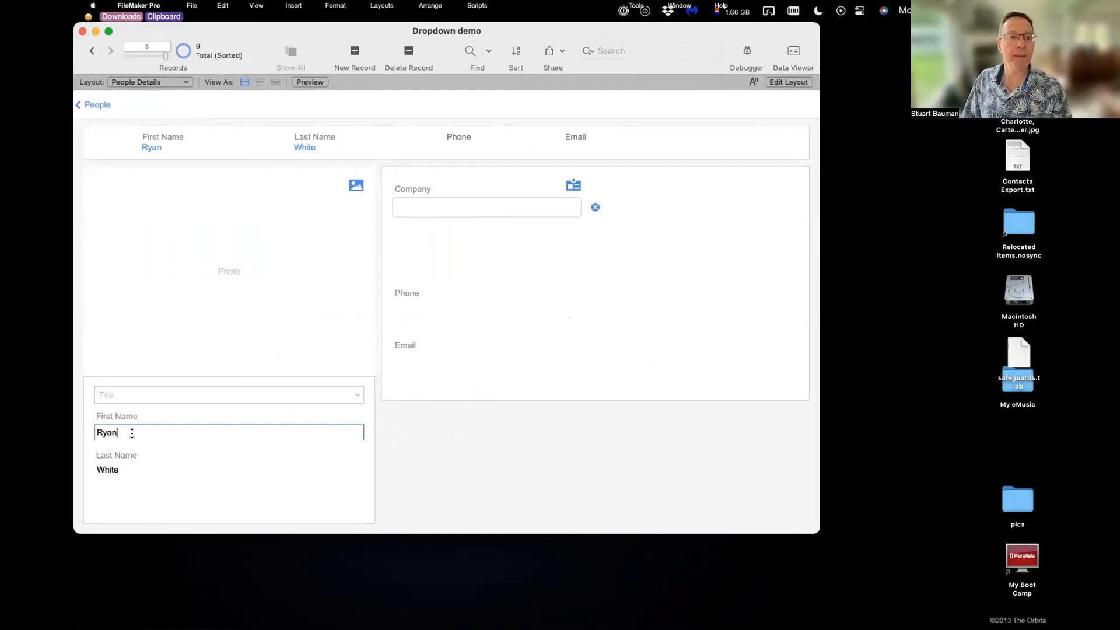
key(Tab)
key(Tab)
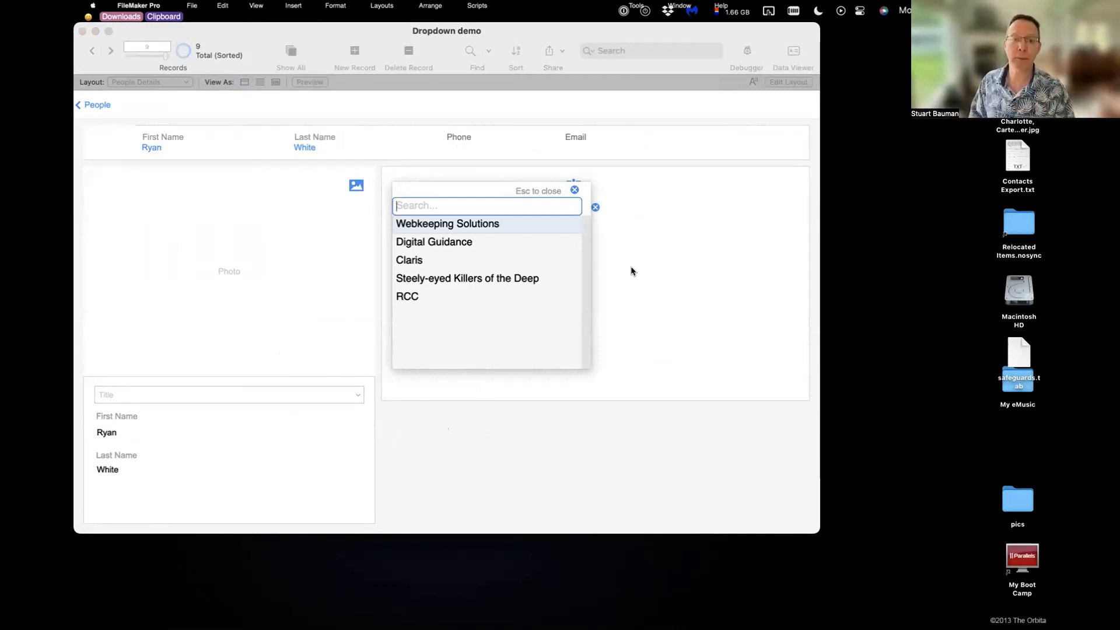
Step: Move up and down through the company list in the dropdown and choose Claris for the person record
key(Down)
key(Down)
key(Down)
key(Down)
key(Up)
key(Up)
key(Up)
key(Up)
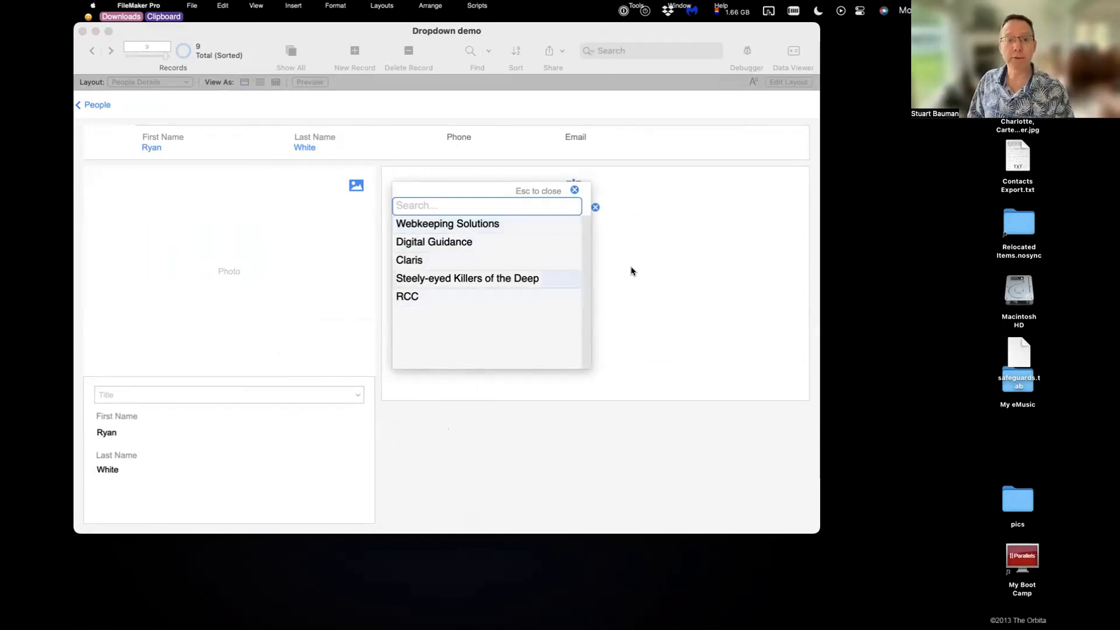
key(Down)
key(Down)
key(Down)
key(Down)
key(Up)
key(Up)
key(Up)
key(Down)
key(Down)
key(Up)
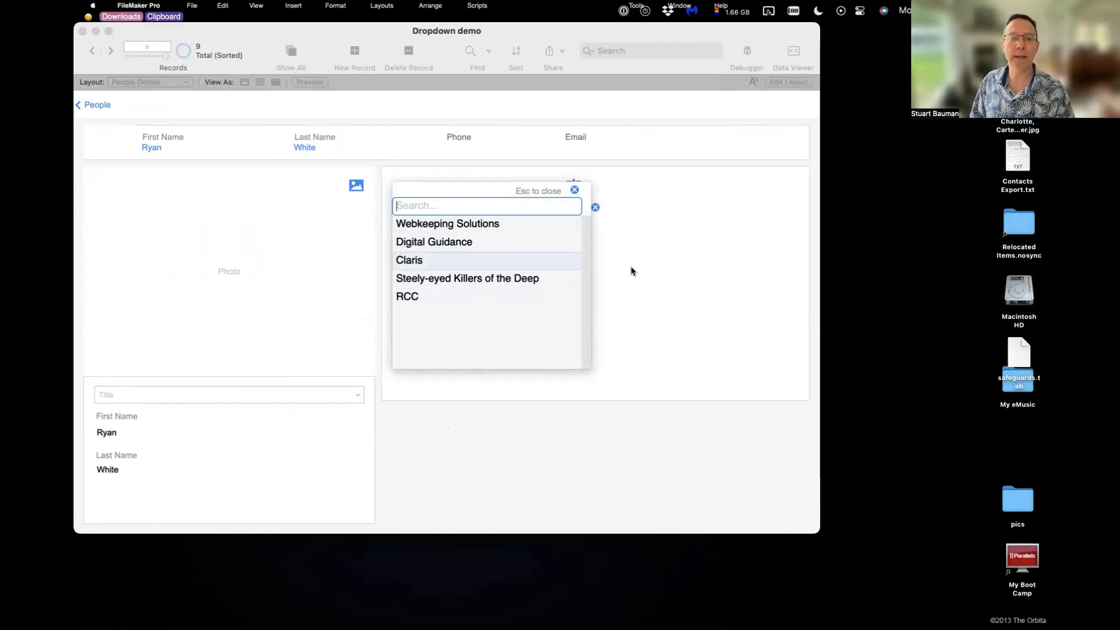
key(Return)
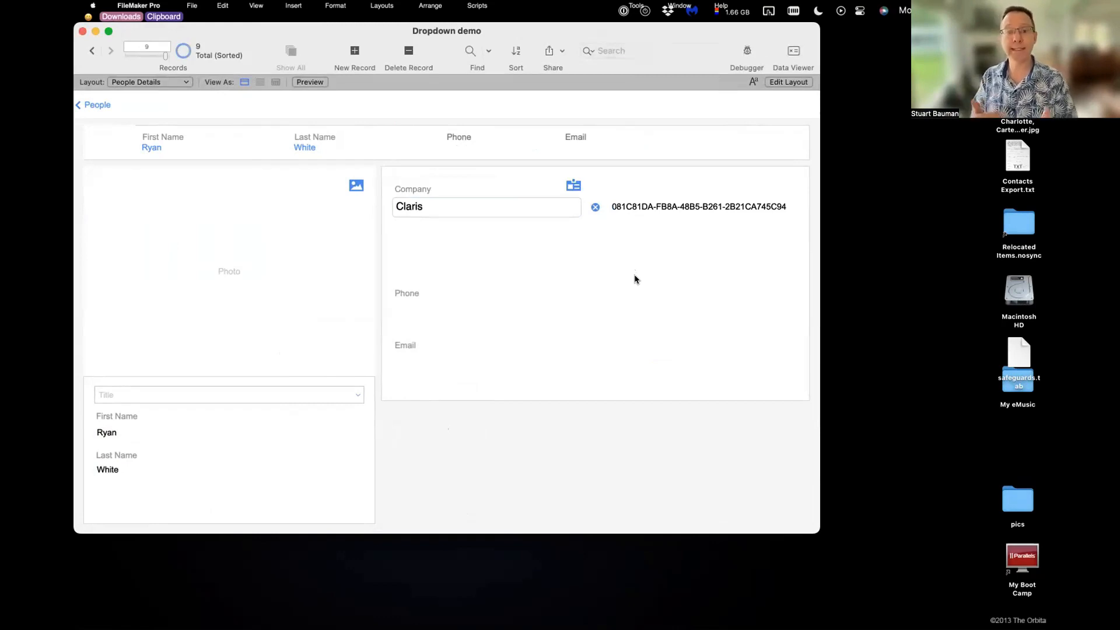
Step: Test forward and backward tab navigation through the fields around Company on the person record
key(Tab)
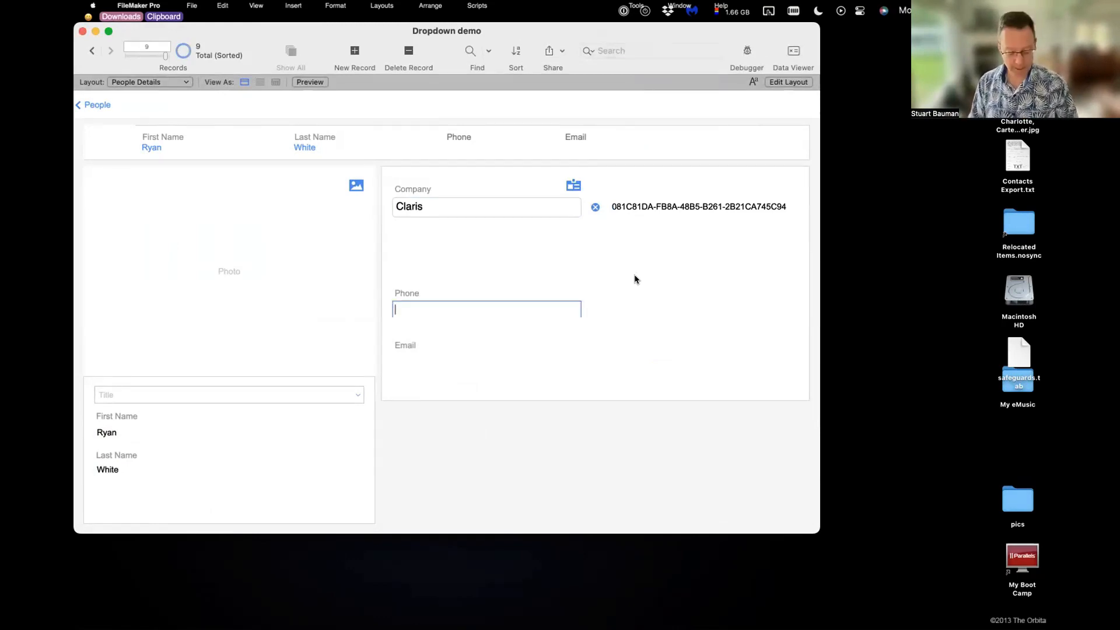
key(shift+Tab)
key(shift+Tab)
key(Tab)
key(Tab)
key(shift+Tab)
key(shift+Tab)
key(Tab)
key(Tab)
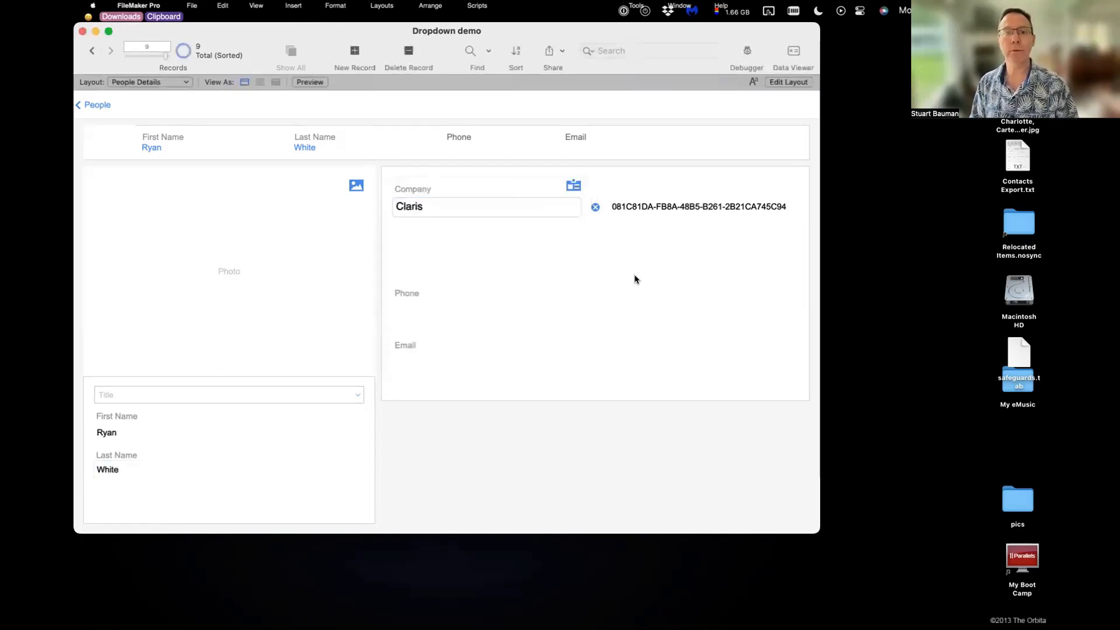
key(shift+Tab)
key(shift+Tab)
key(Tab)
key(Tab)
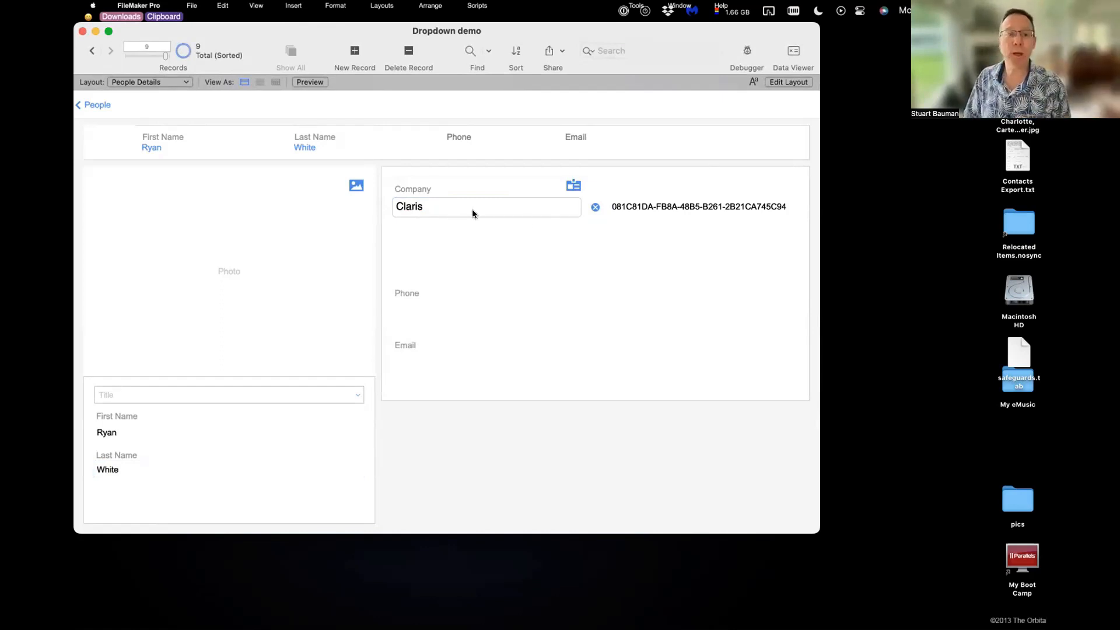
Step: Clear the person's Company value, search the company dropdown for "Solu", and close the dropdown without choosing a company
click(593, 209)
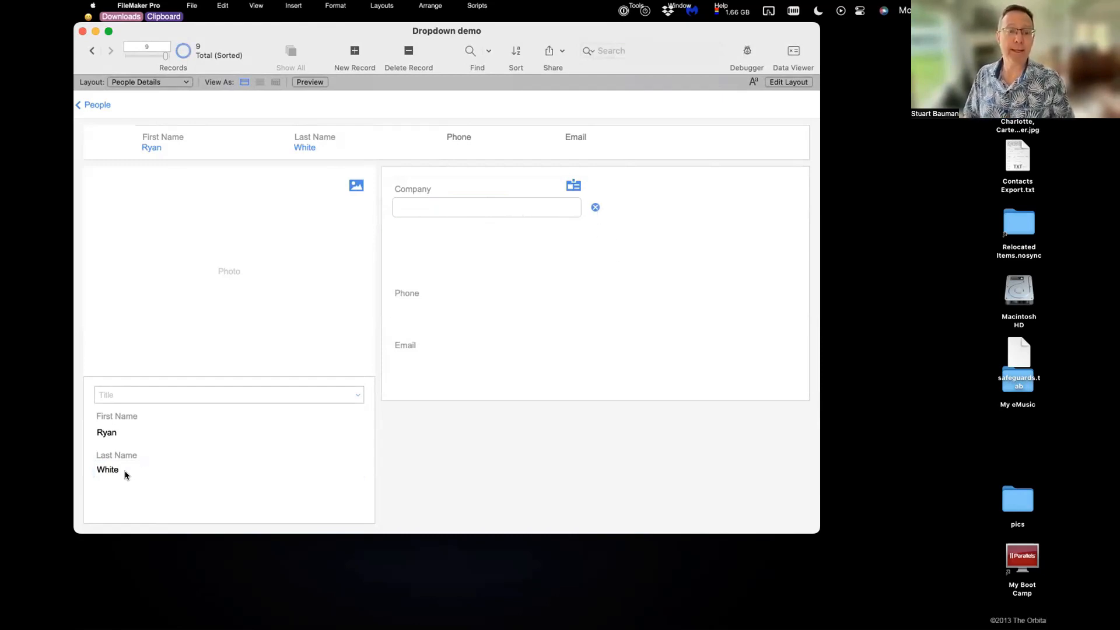
click(441, 209)
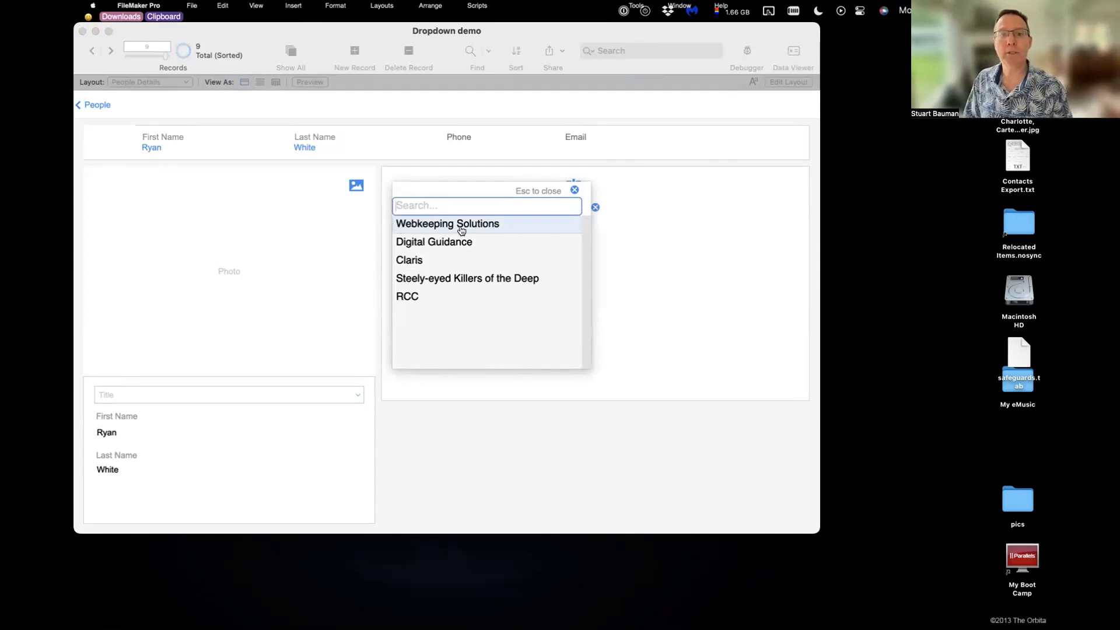
text(Solu)
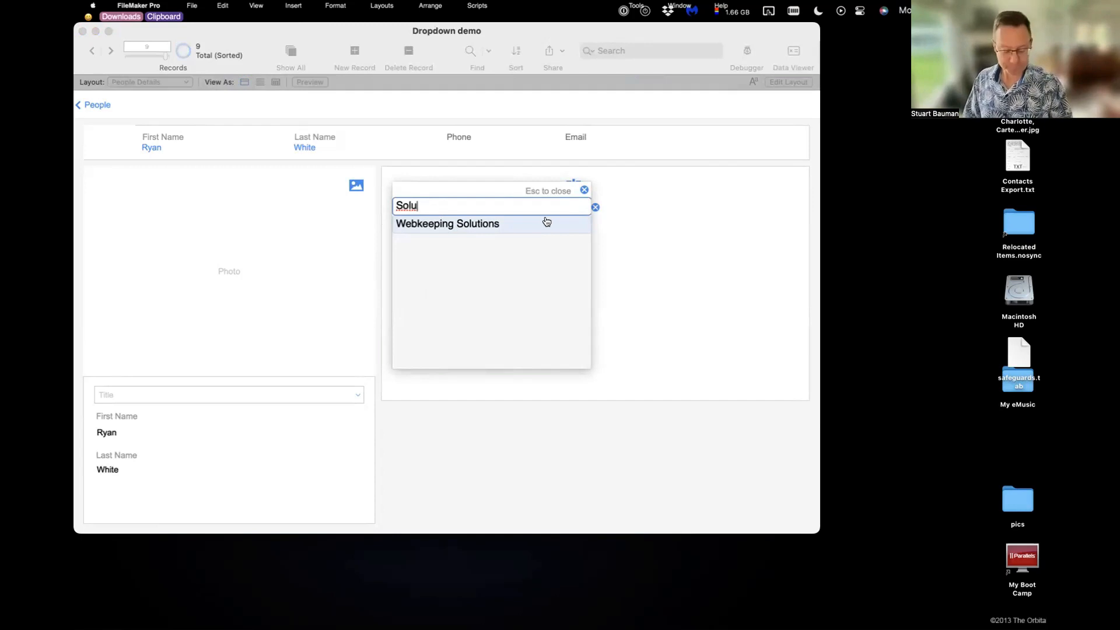
click(581, 188)
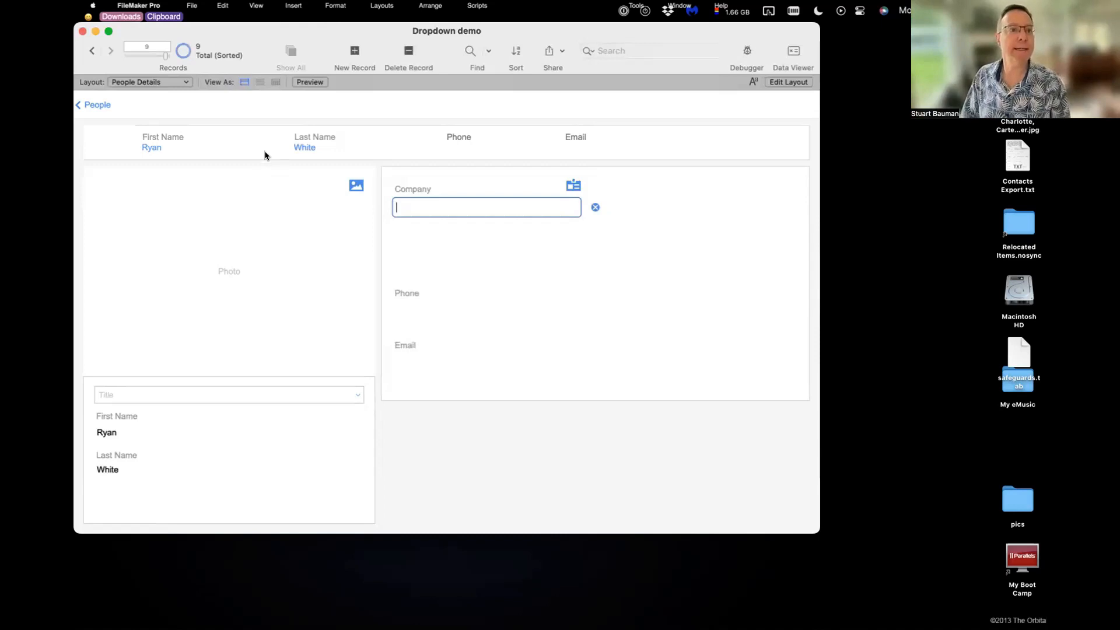
Step: Open the Companies - Save Parent to Children layout for editing and place the Modular Search with Dropdown add-on below the People portal
click(163, 86)
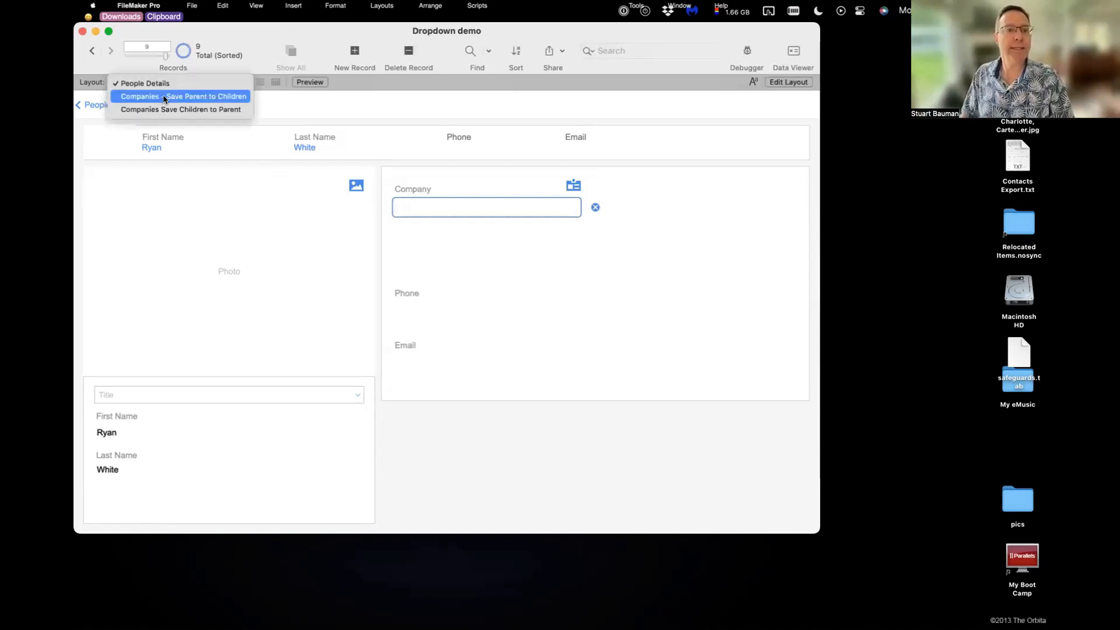
click(201, 96)
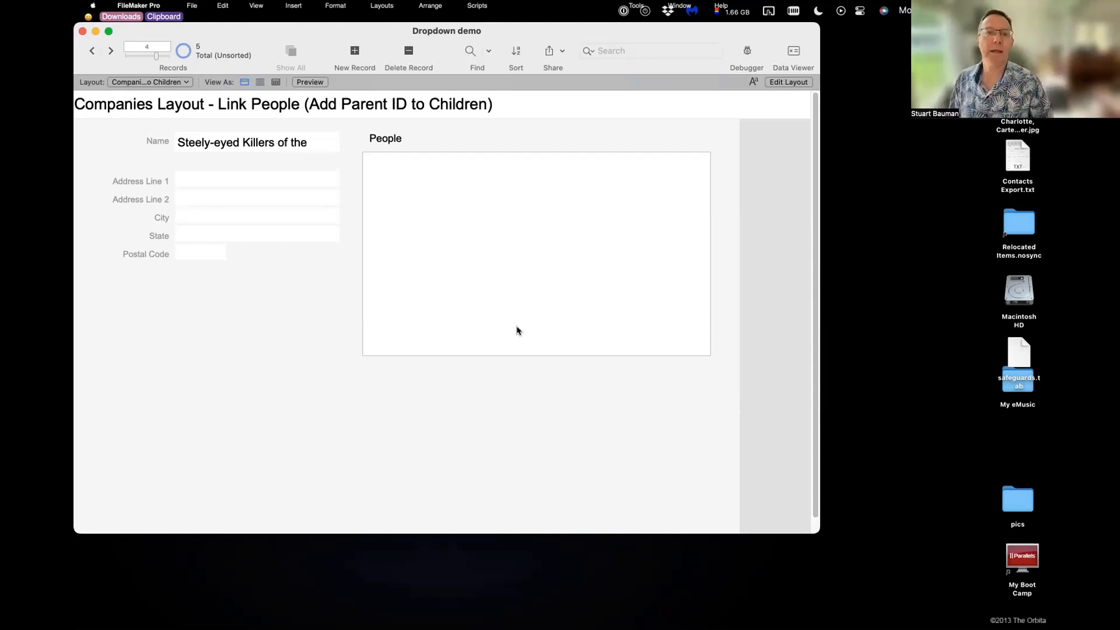
click(788, 82)
click(181, 104)
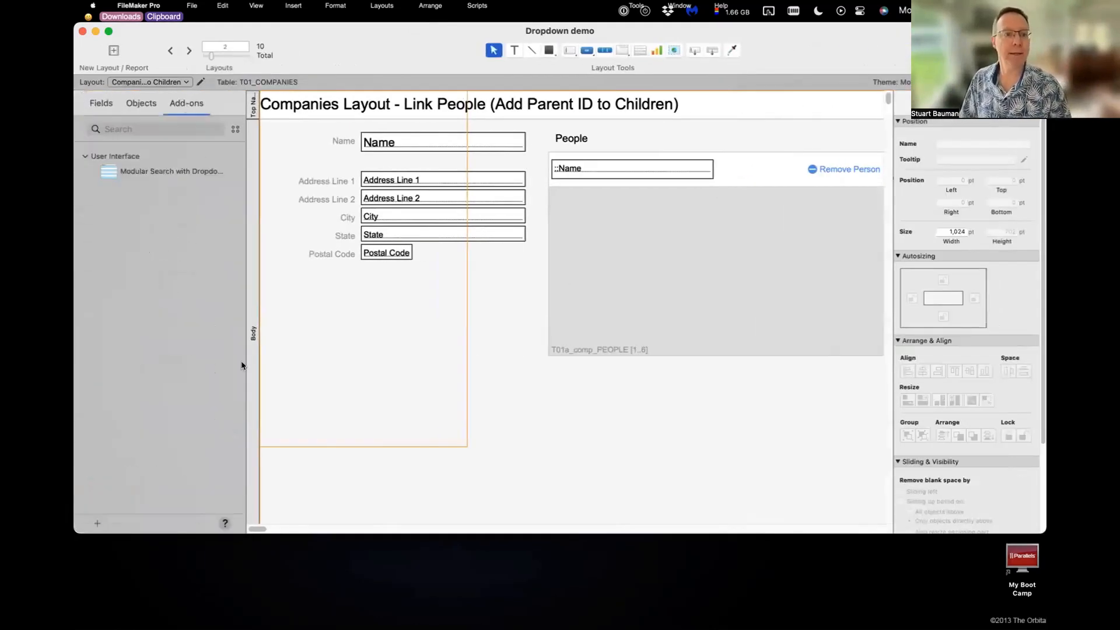
drag(132, 173, 536, 386)
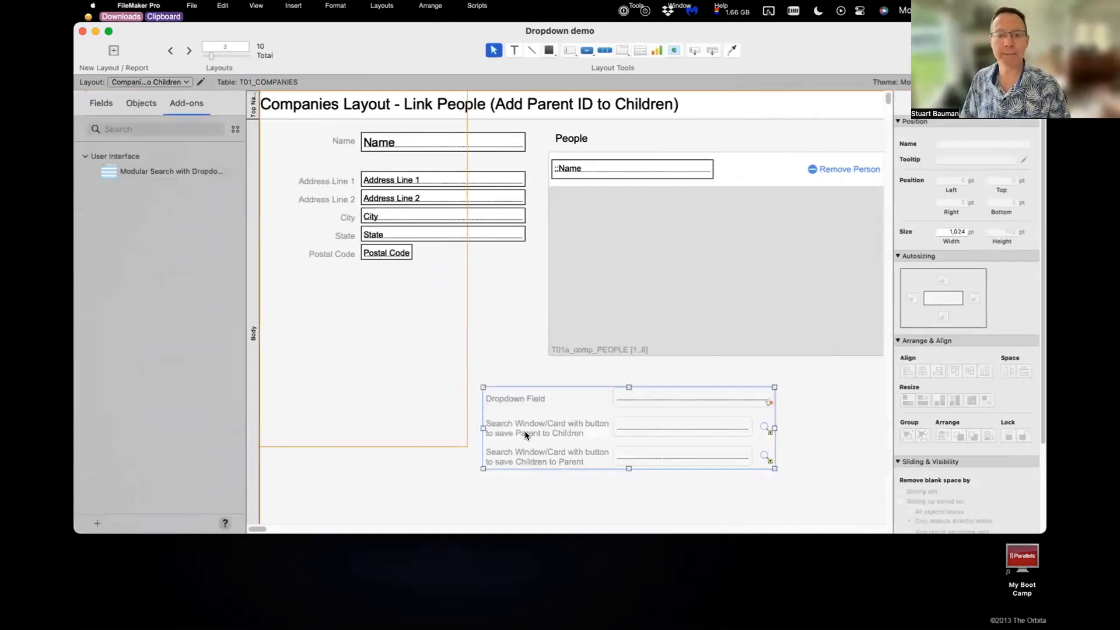
Step: Ungroup the add-on and delete its Dropdown Field objects and its save Children to Parent search objects
right_click(523, 394)
mouse_move(605, 499)
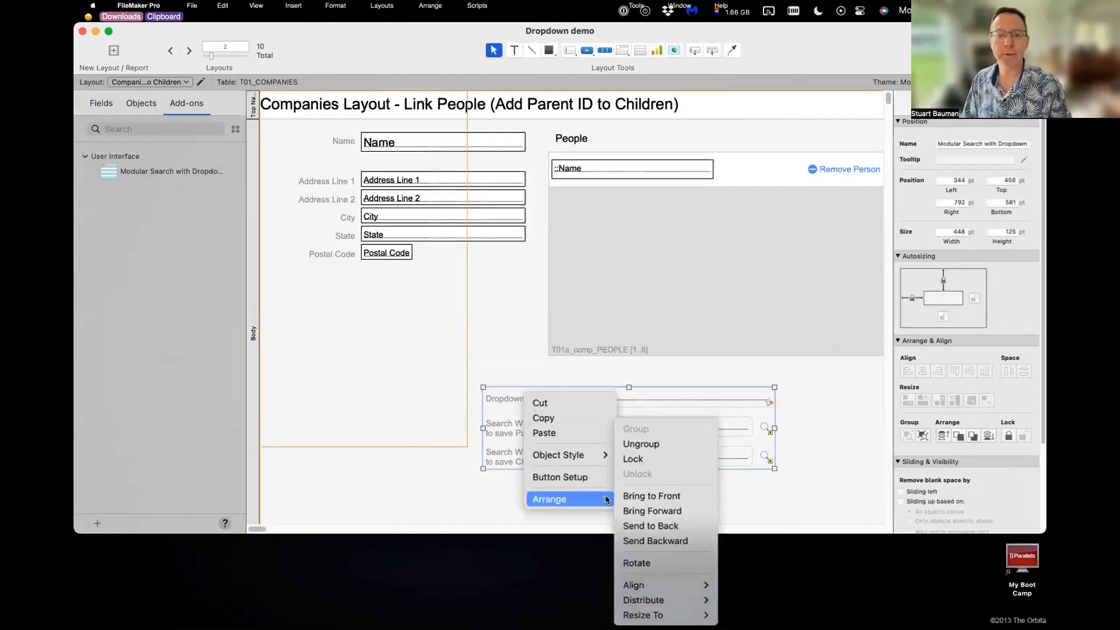
click(670, 445)
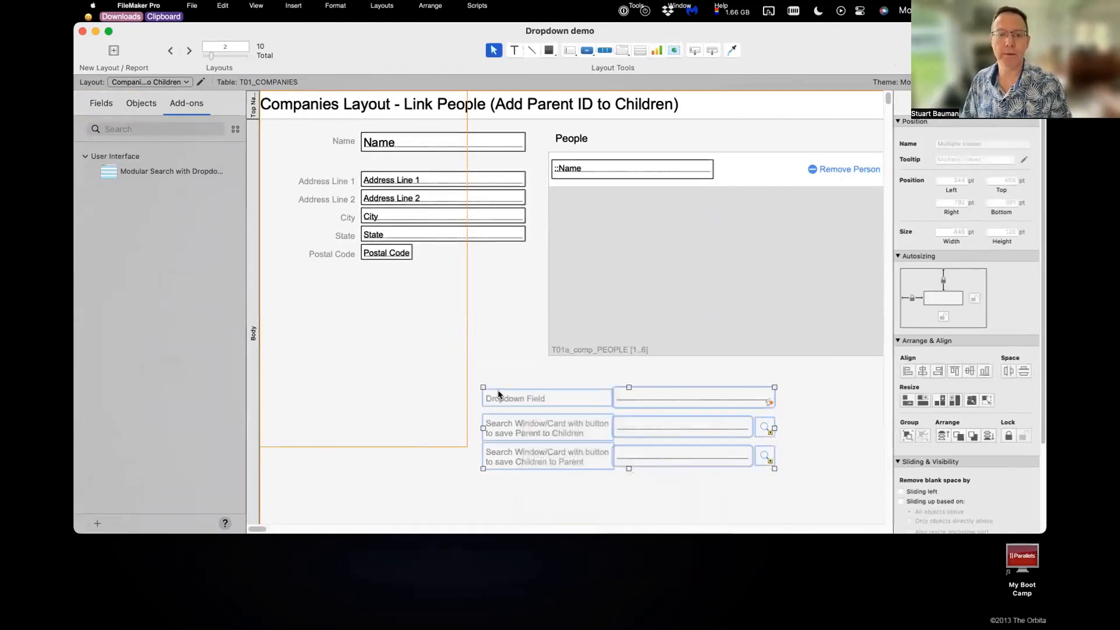
click(548, 396)
shift+click(658, 404)
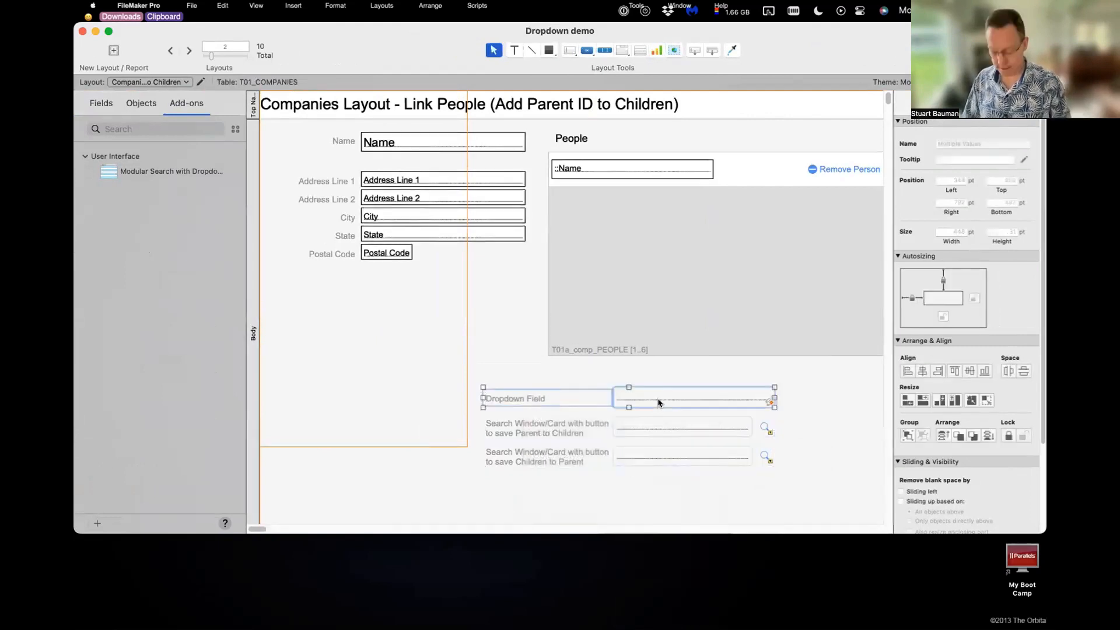
key(Delete)
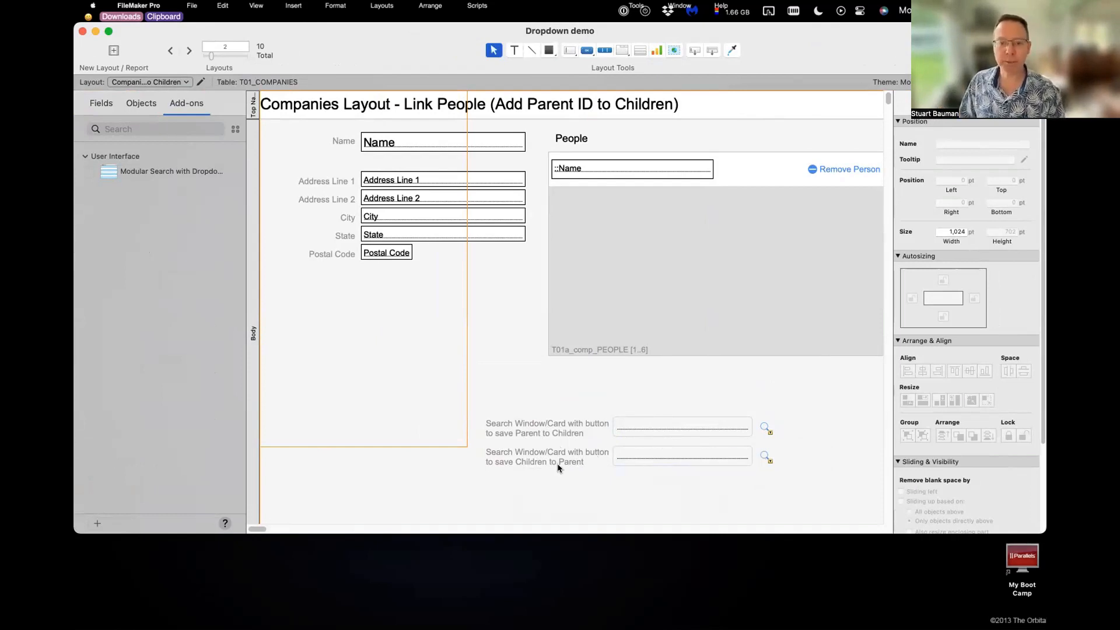
drag(808, 454, 603, 454)
key(Delete)
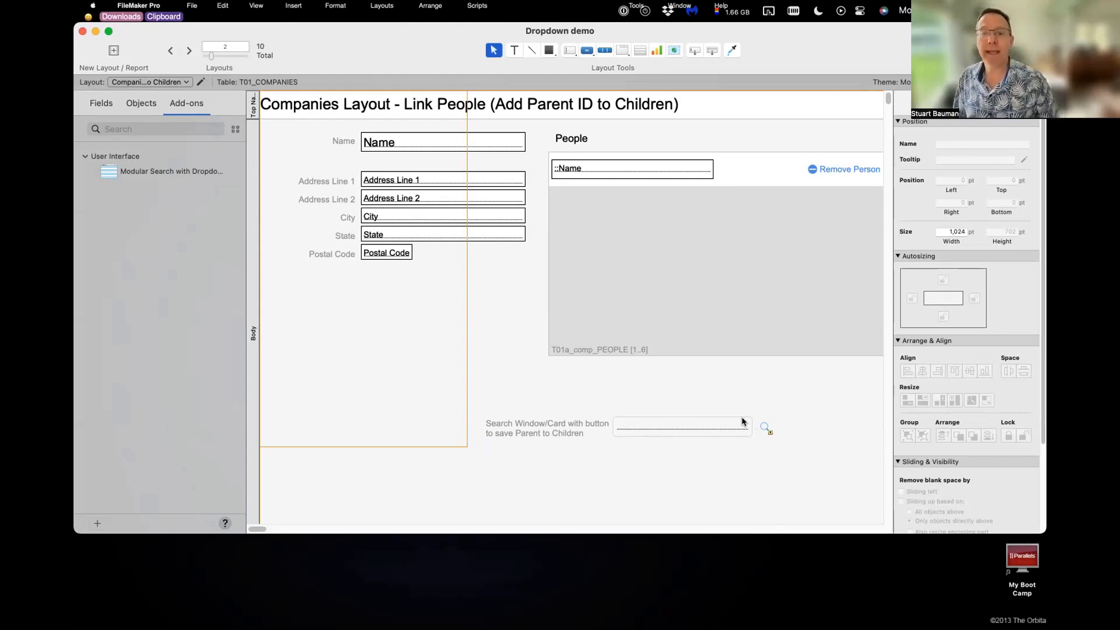
Step: Move the save Parent to Children search button above the People portal, beside the People heading, and widen it toward the heading
drag(765, 429, 803, 140)
click(520, 388)
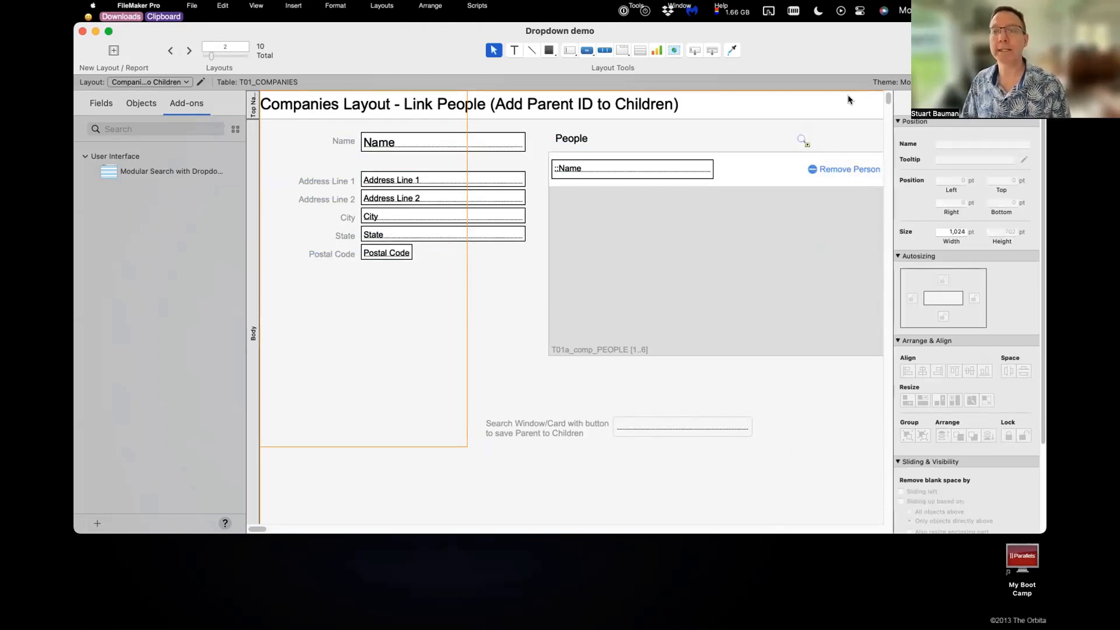
click(801, 141)
drag(792, 140, 694, 141)
Step: Give the search button a circled plus icon with the label "Link People" beside it
double_click(764, 138)
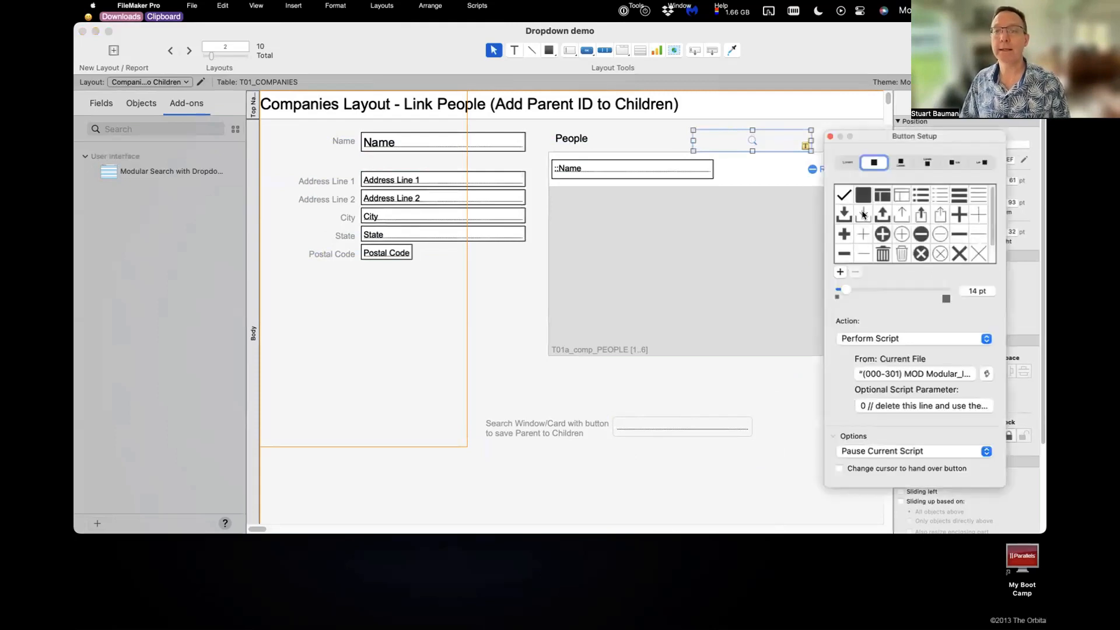
click(881, 234)
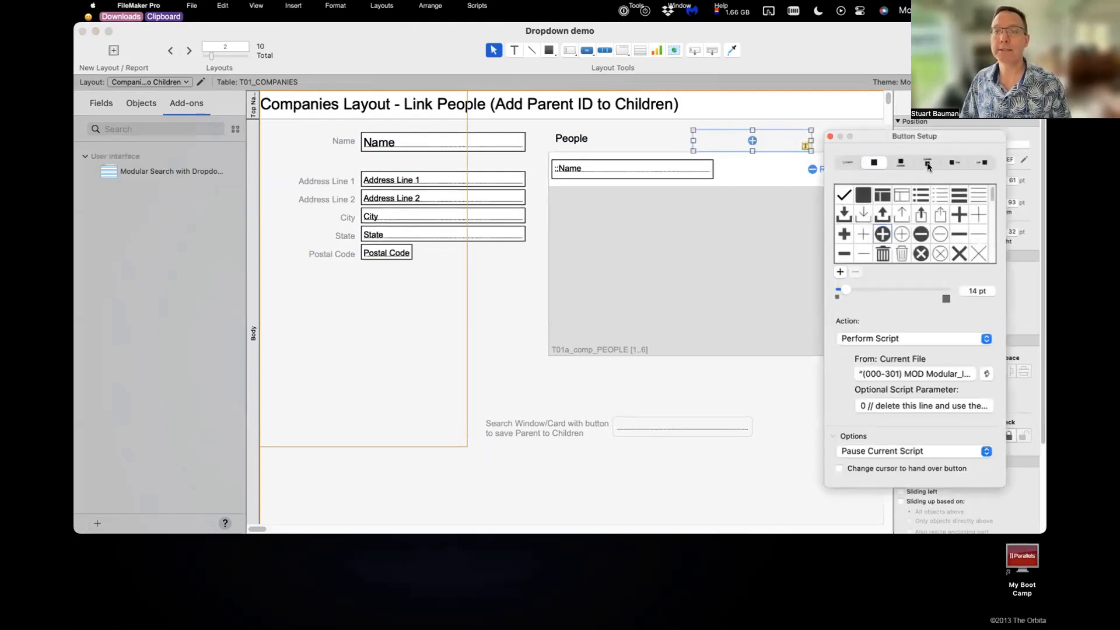
click(955, 163)
text(Link People)
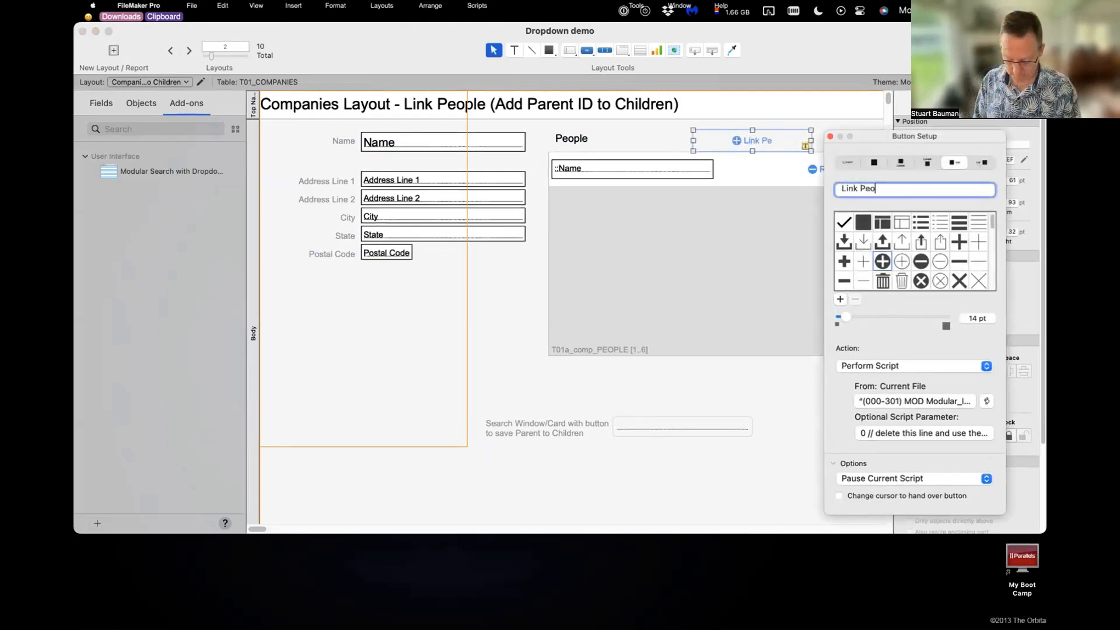
Step: Activate the Let calculation in the Link People button's script parameter by removing the placeholder line and the surrounding comment markers
click(908, 430)
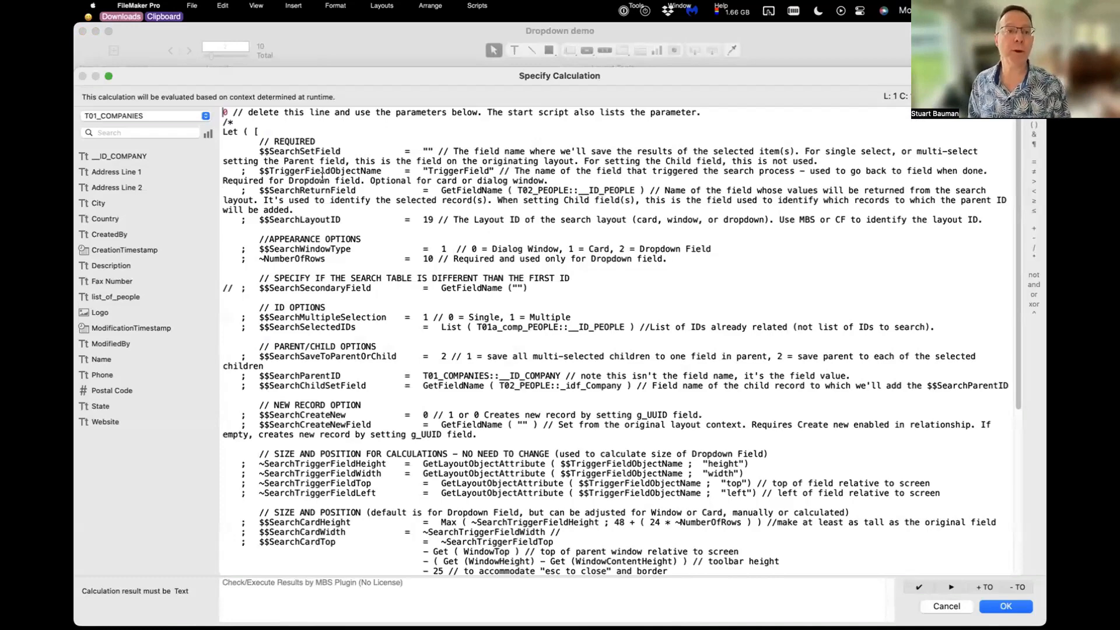
key(shift+Down)
key(shift+Down)
key(BackSpace)
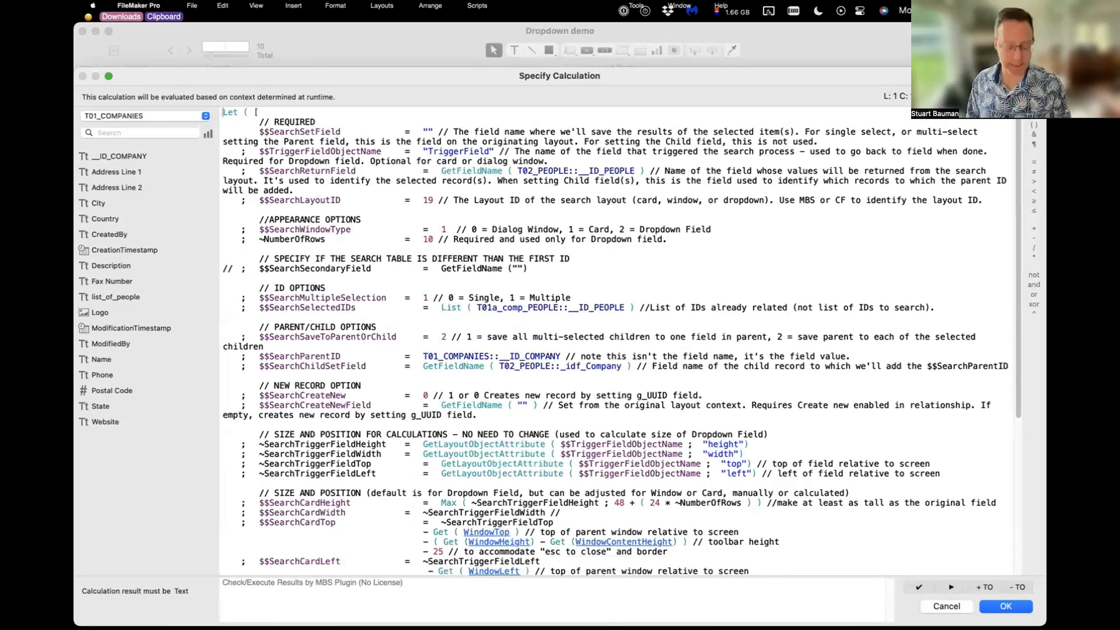
key(super+Down)
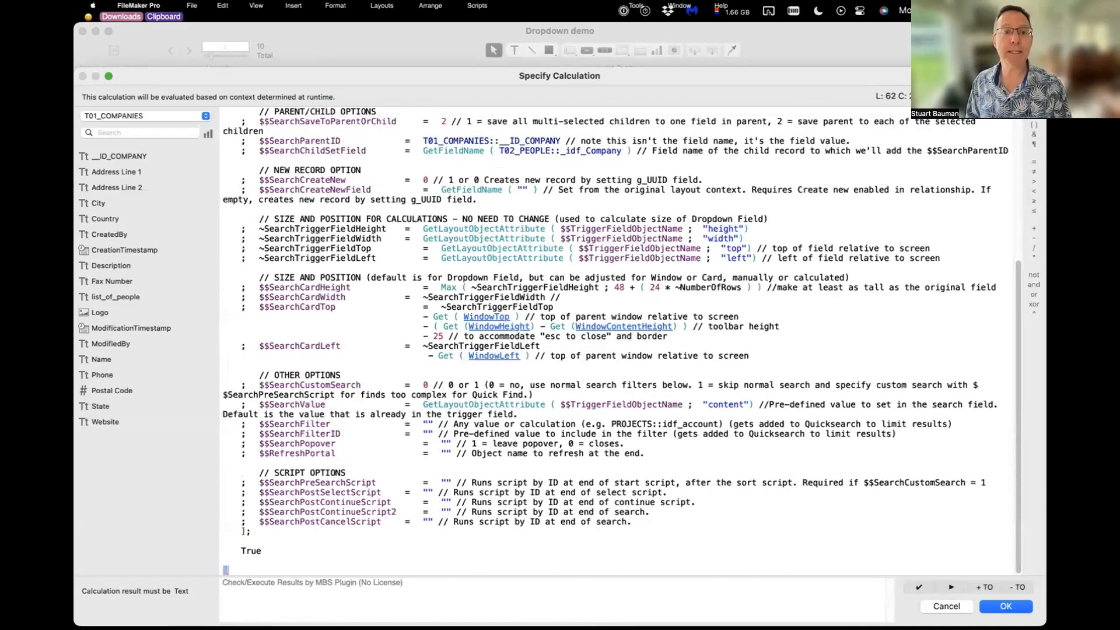
key(super+Up)
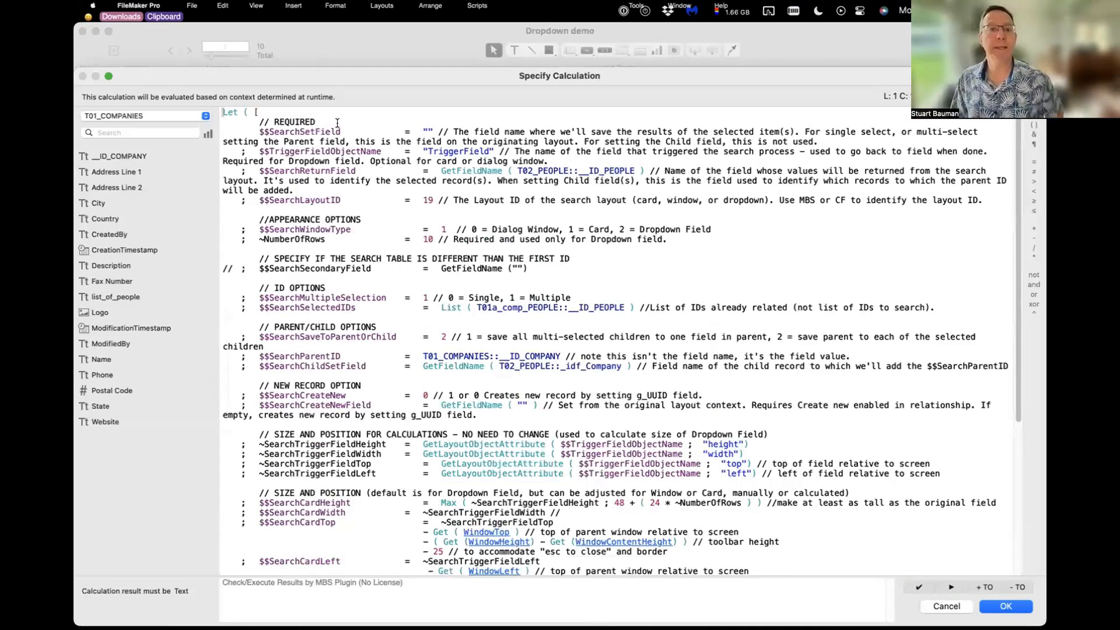
Step: Review the search field and window type parameters, set $$SearchLayoutID to 18, and accept the calculation
click(303, 132)
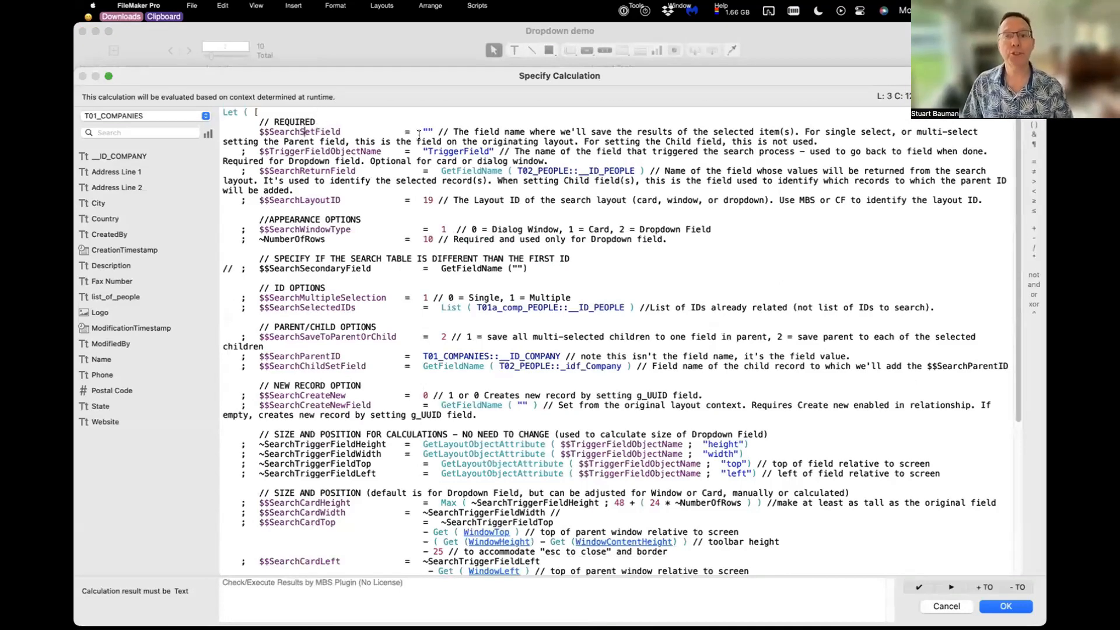
click(429, 128)
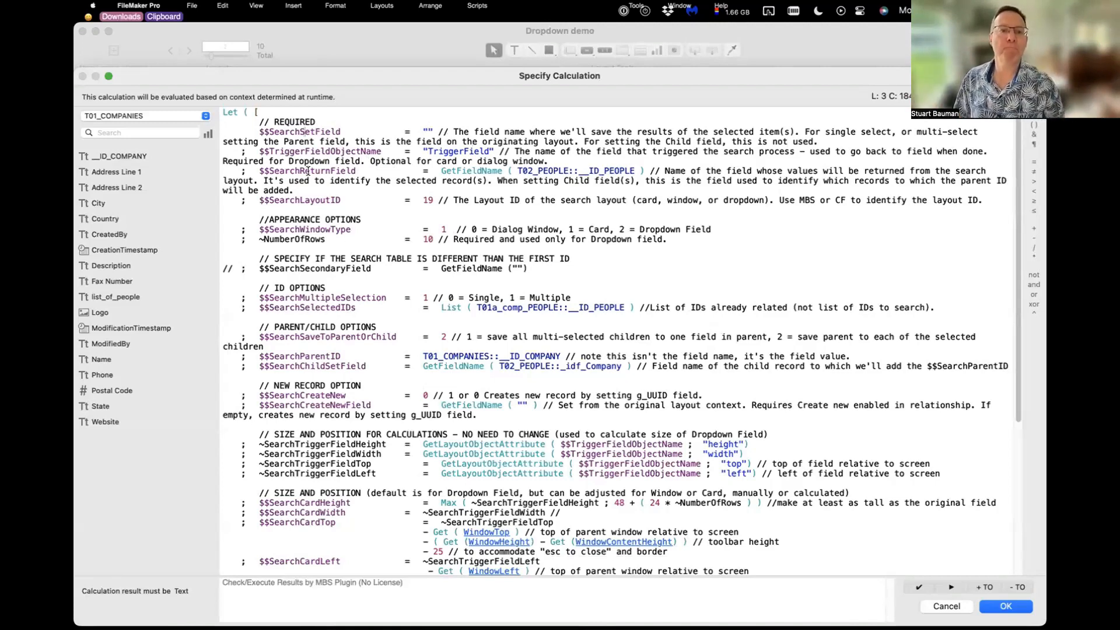
drag(442, 170, 628, 169)
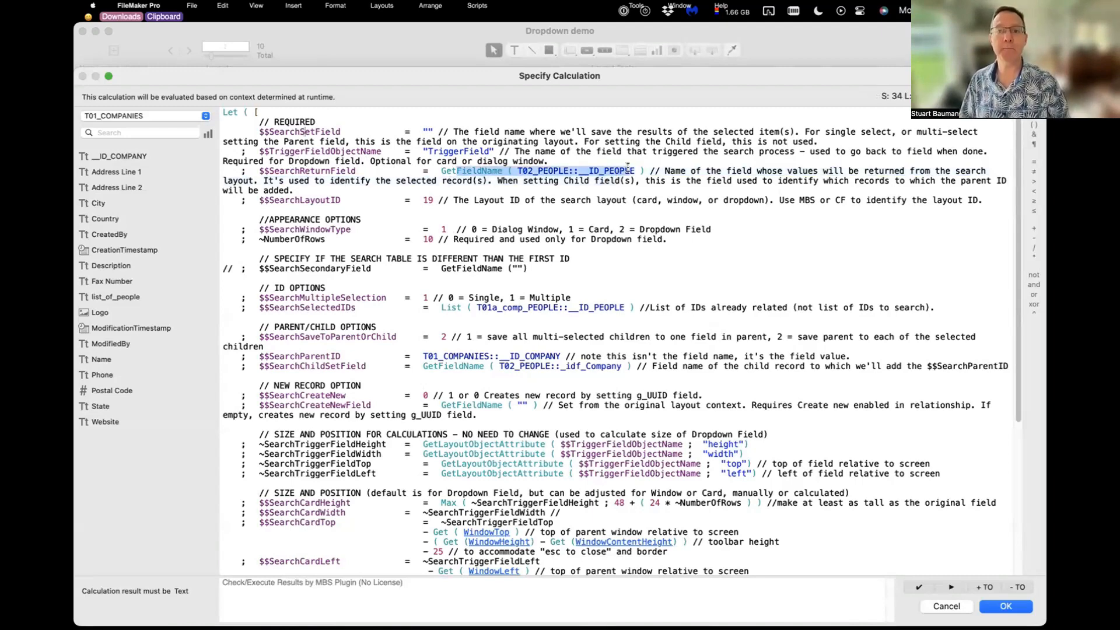
click(628, 169)
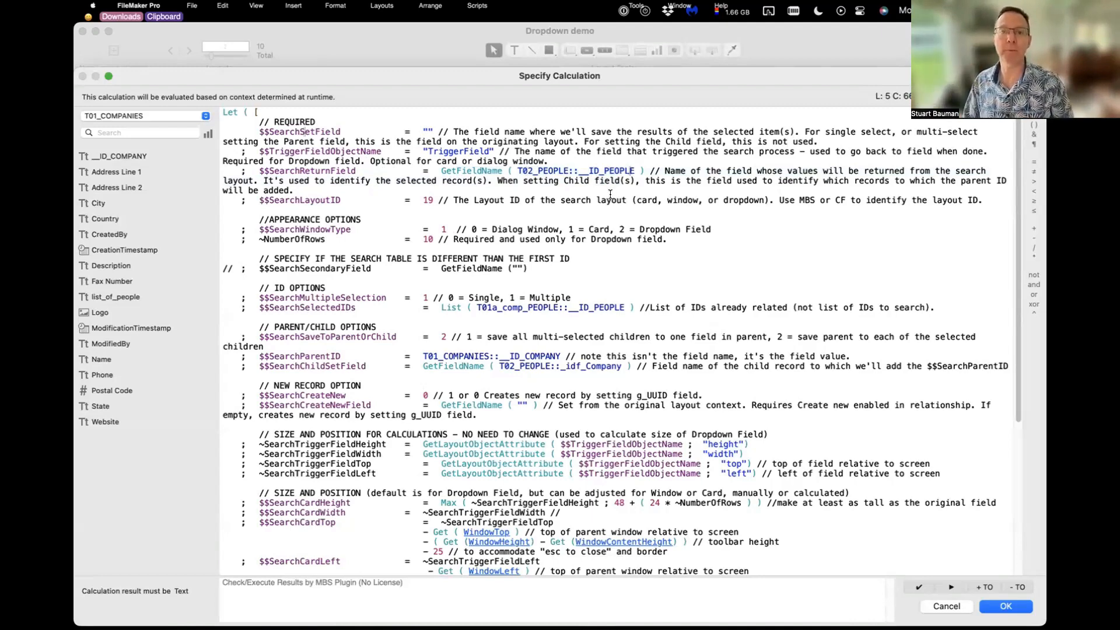
drag(589, 168, 624, 168)
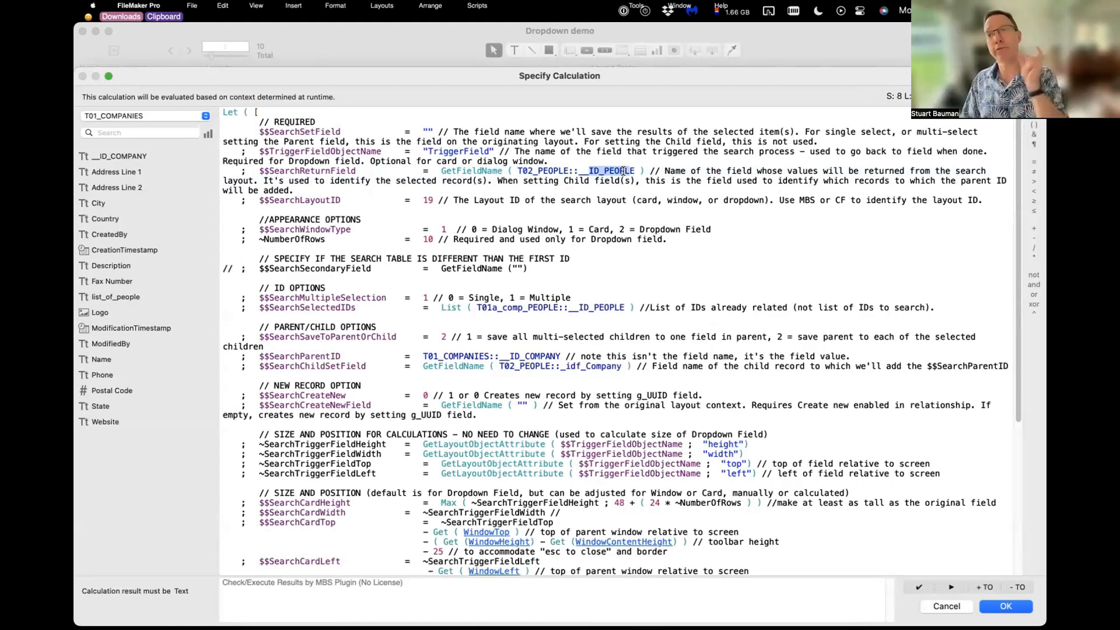
click(623, 171)
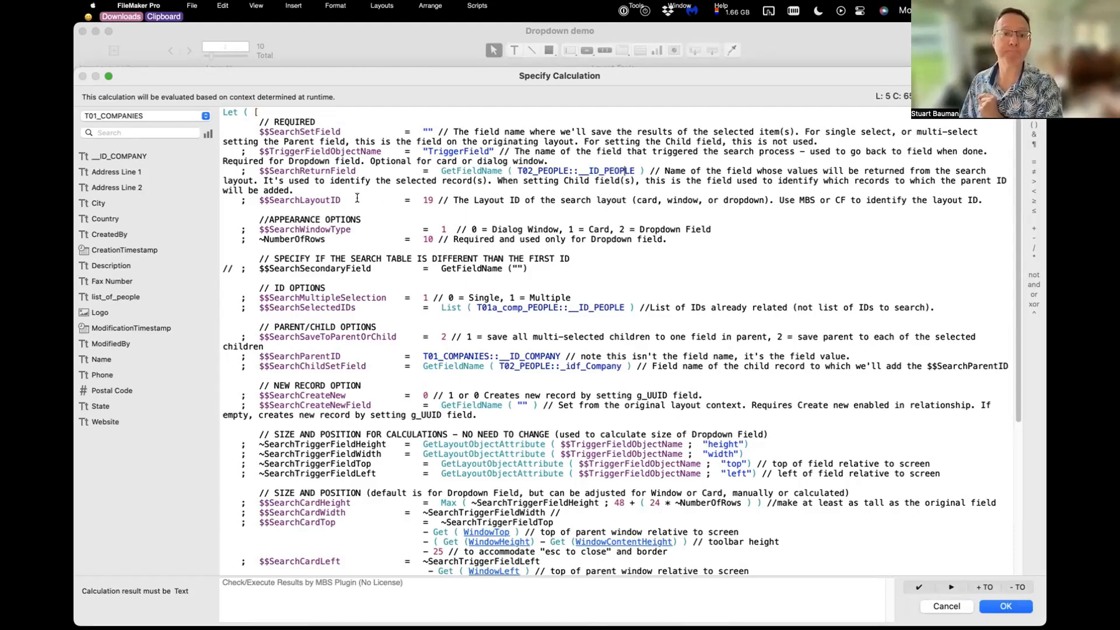
double_click(427, 199)
text(18)
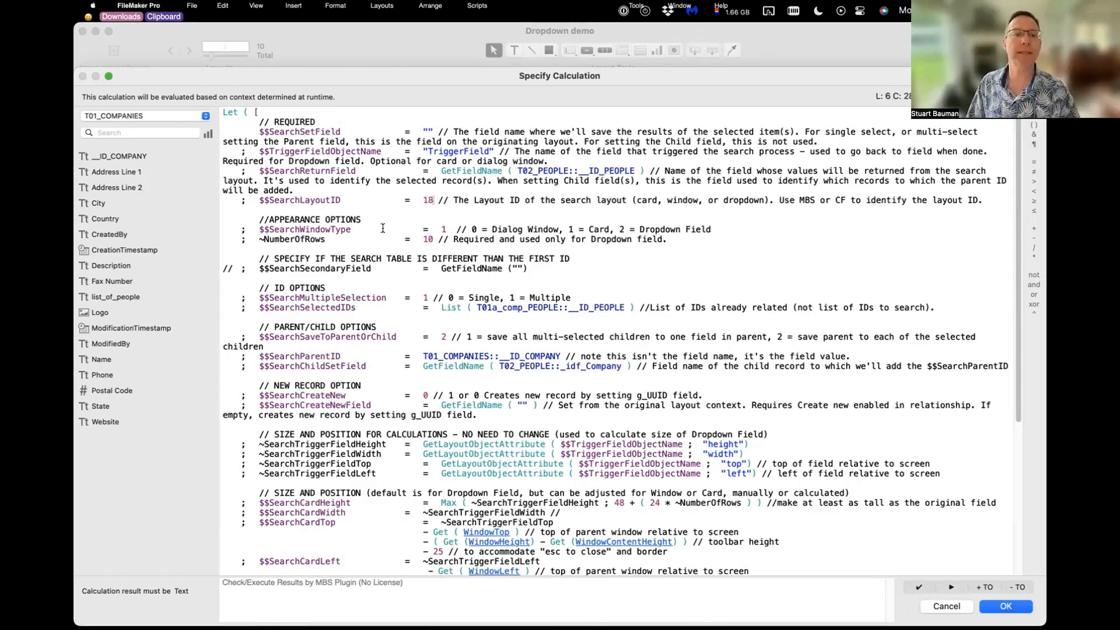
drag(339, 229, 280, 229)
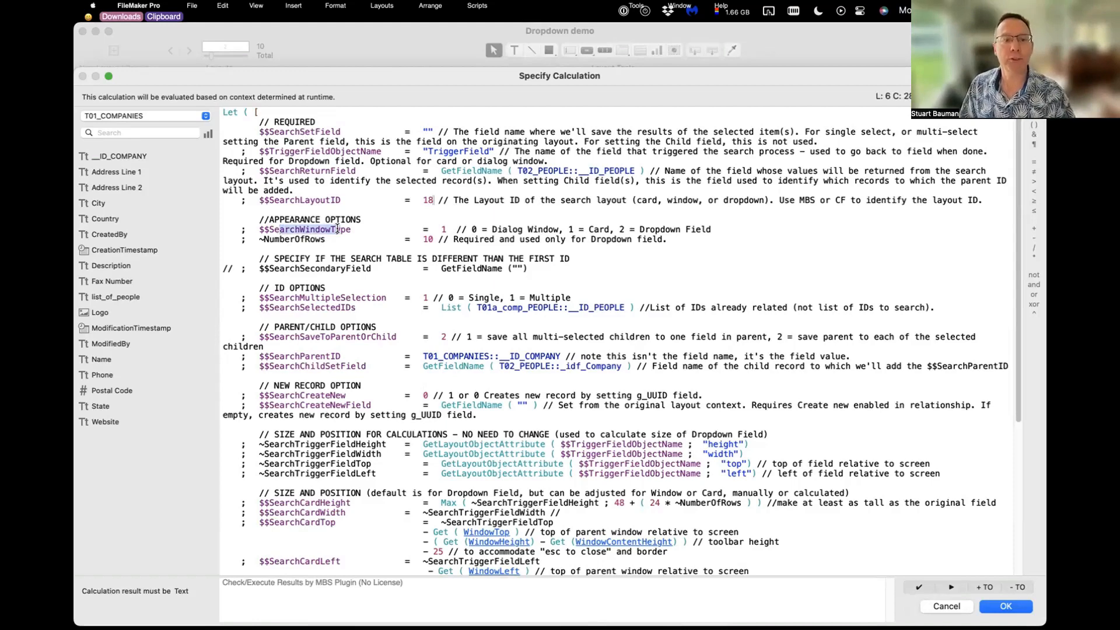
mouse_move(568, 229)
mouse_down()
mouse_move(613, 229)
mouse_move(568, 229)
mouse_up()
drag(471, 229, 528, 229)
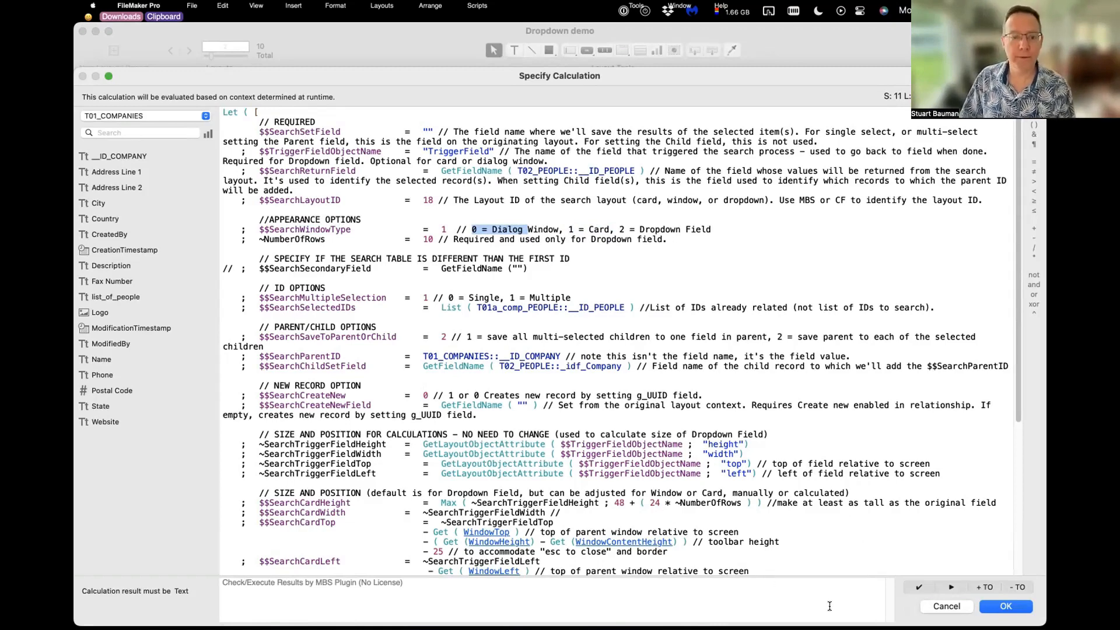
click(1015, 607)
Step: Set the Search Window or Card layout to show records from T02_PEOPLE and rename it People Search Window or Card
click(175, 83)
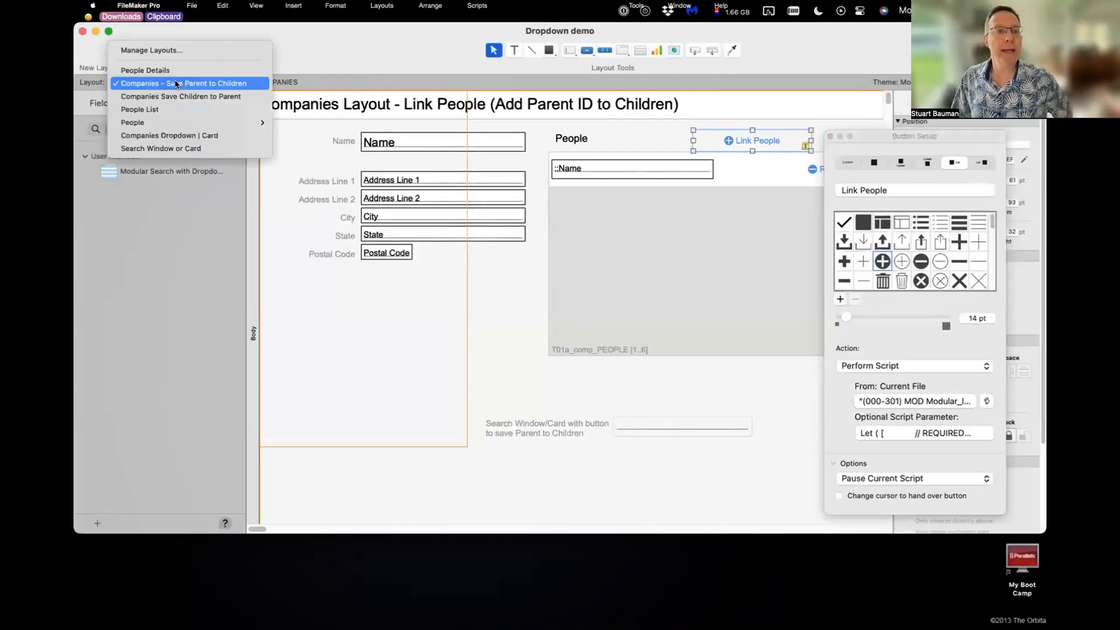
click(197, 150)
click(609, 274)
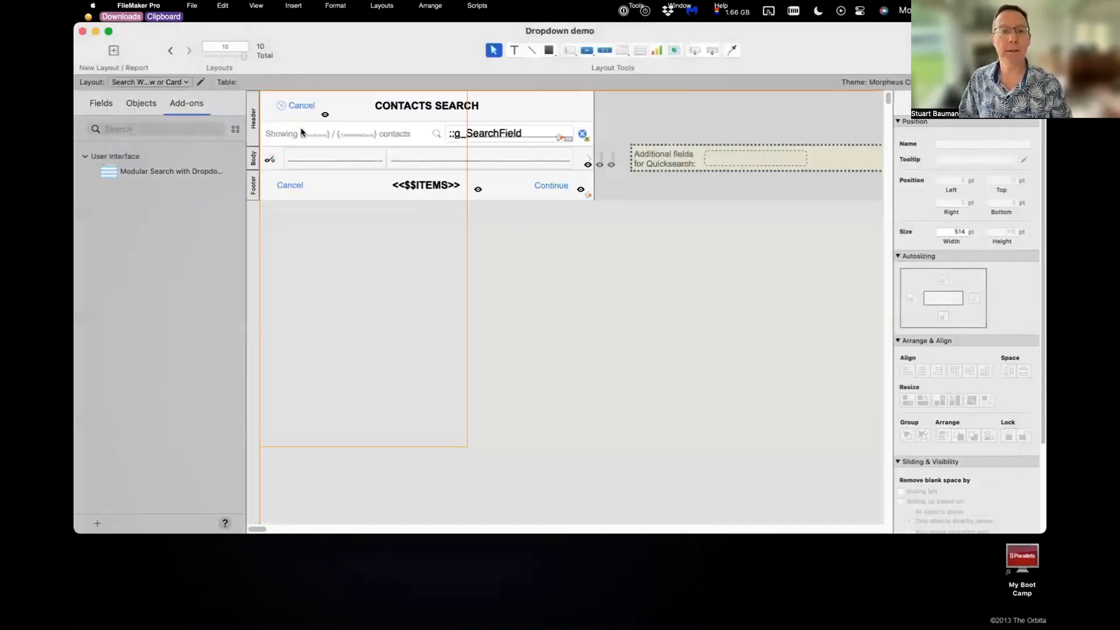
click(200, 82)
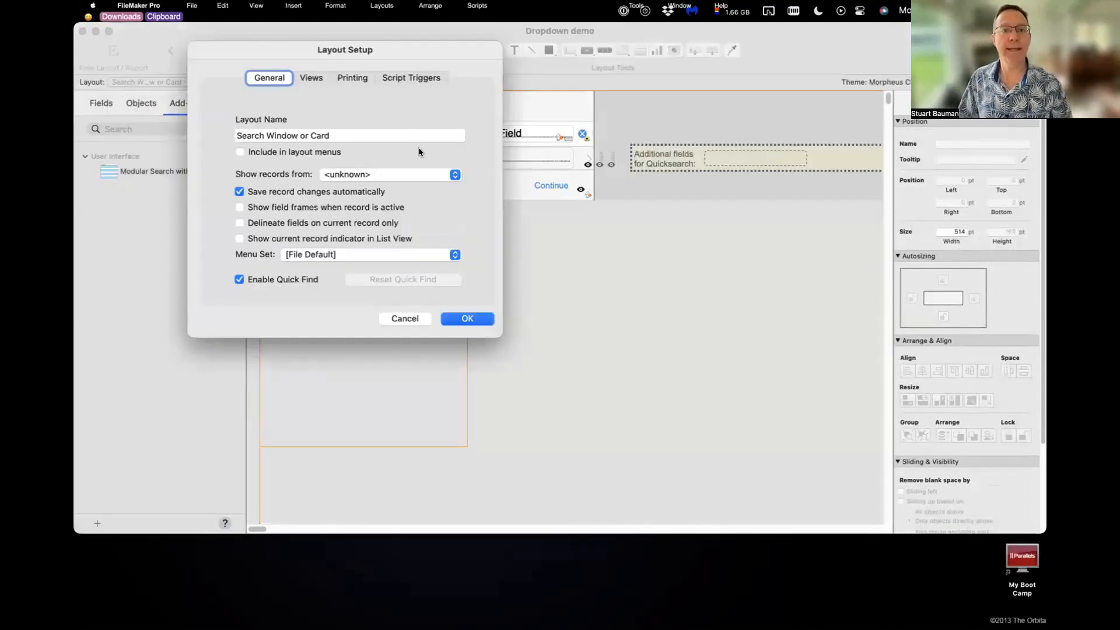
click(349, 176)
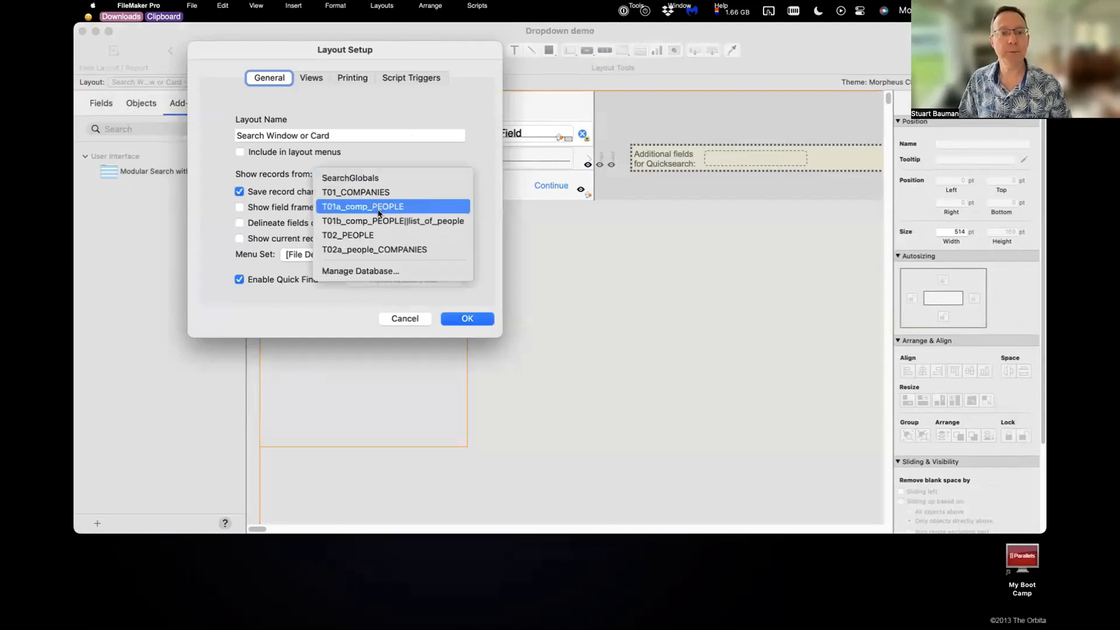
click(398, 236)
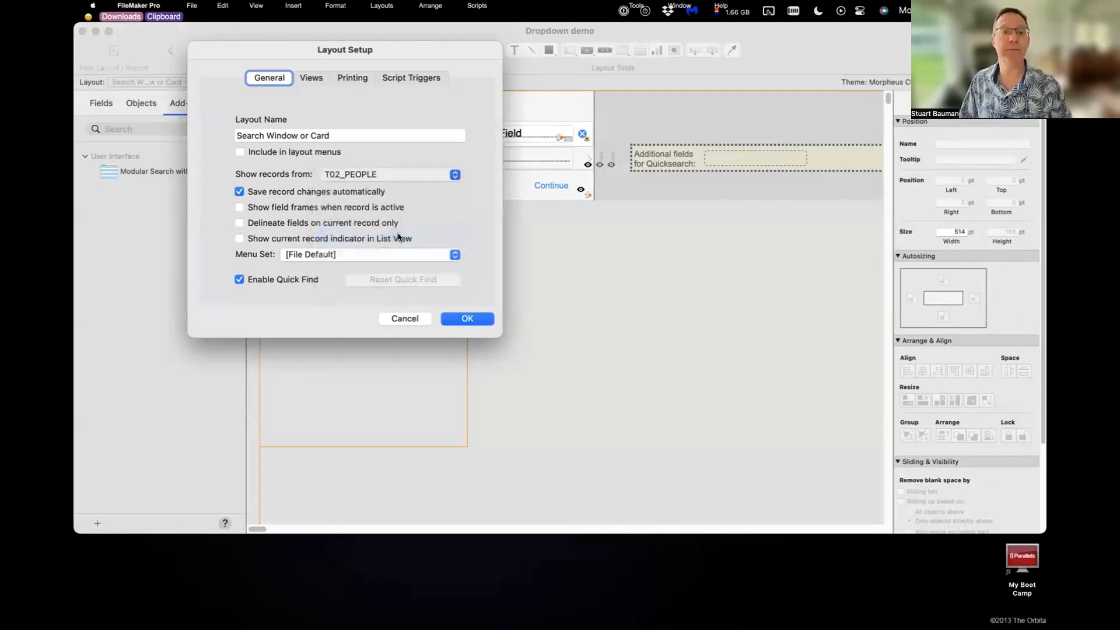
click(246, 135)
text(People)
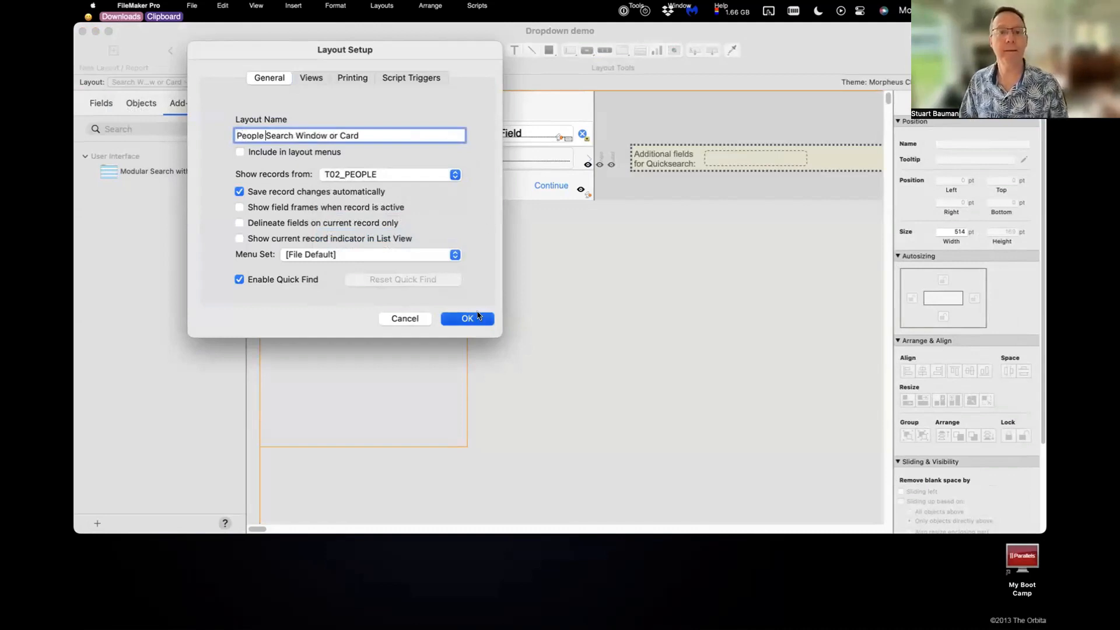
click(478, 317)
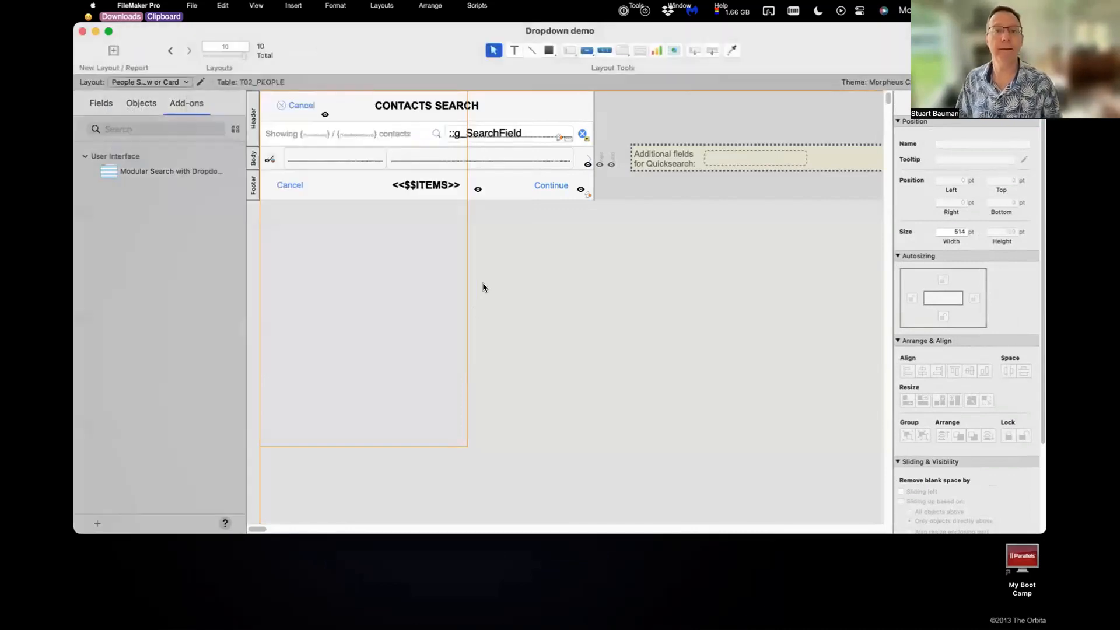
Step: Hide the Multiple Group and Single Group objects while editing the People Search Window or Card layout
click(140, 101)
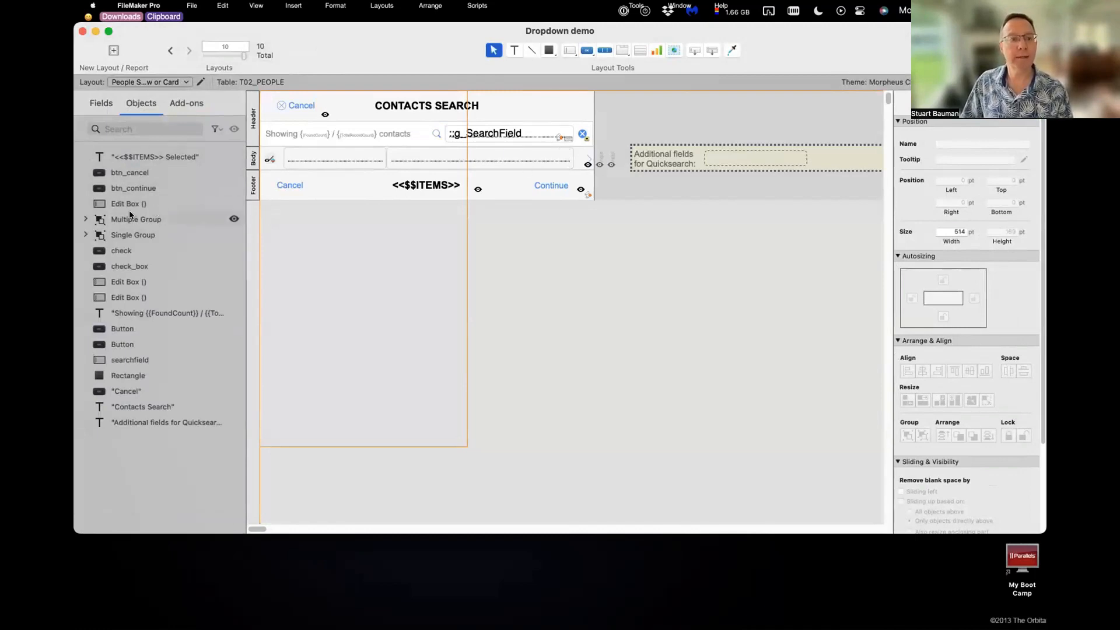
click(234, 219)
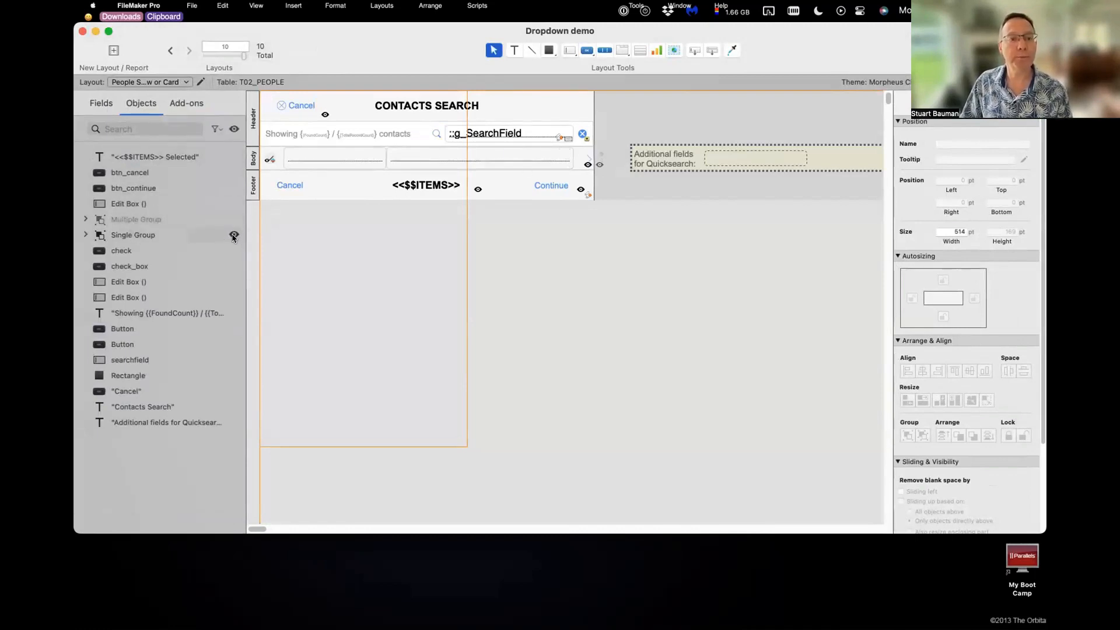
click(233, 235)
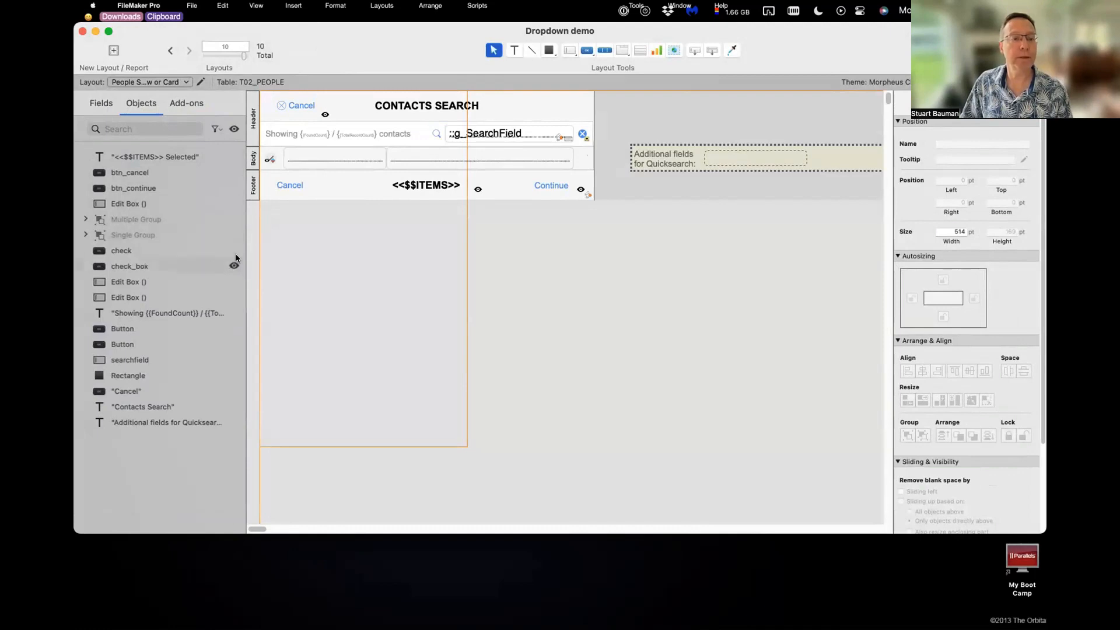
Step: Assign the First Name field to the first empty edit box in the layout body
click(320, 162)
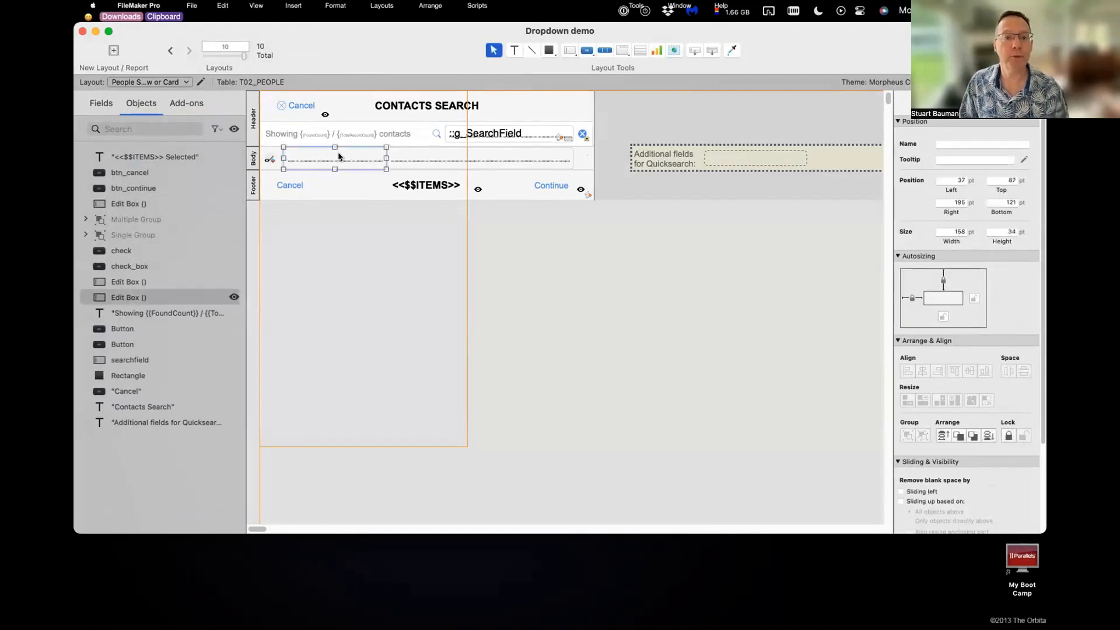
double_click(339, 156)
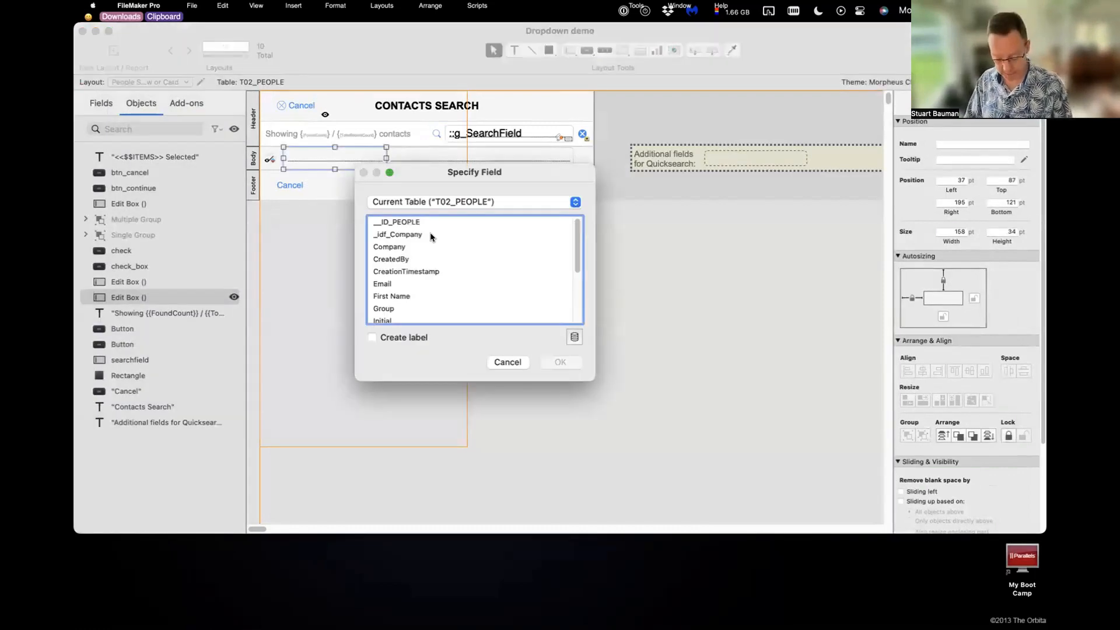
click(430, 236)
key(f)
key(Return)
click(430, 162)
text(n)
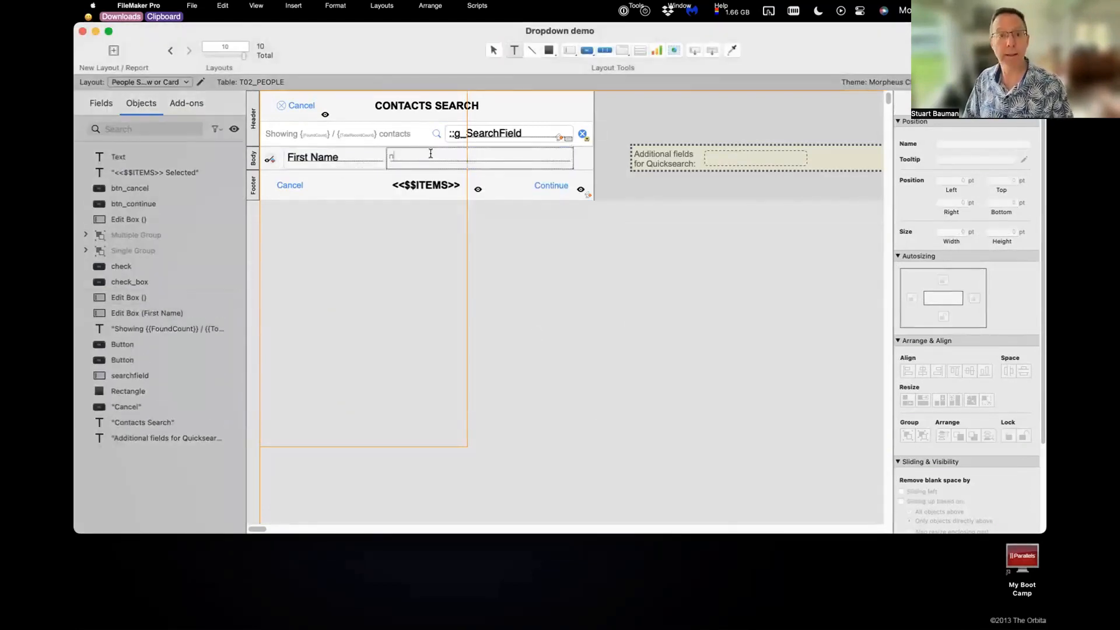
click(622, 362)
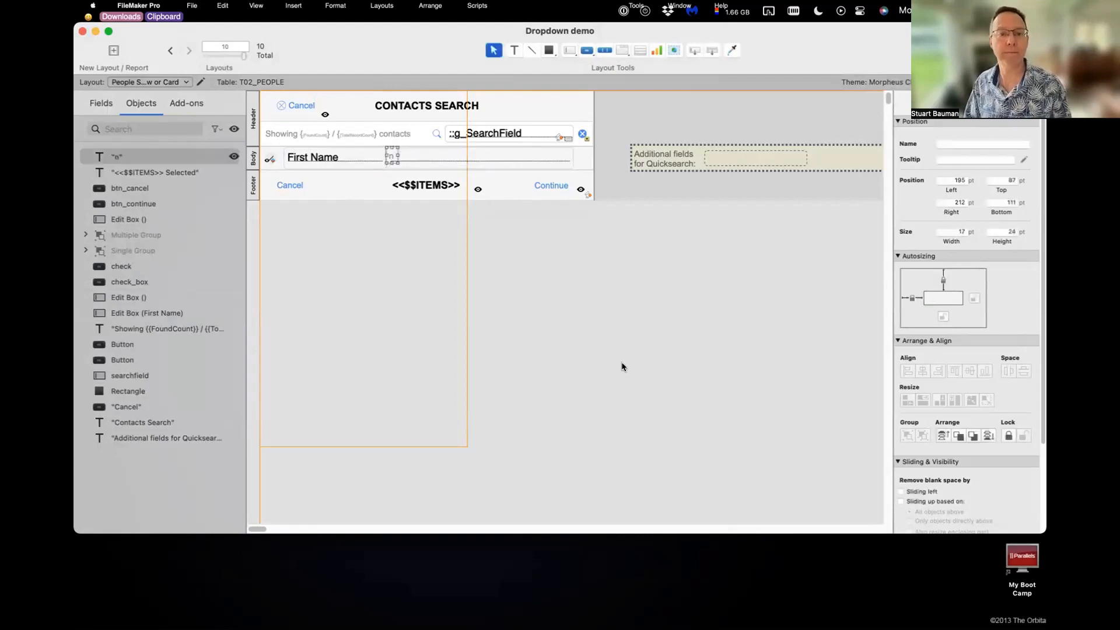
key(super+z)
Step: Assign the Last Name field to the wider empty edit box beside First Name
double_click(450, 158)
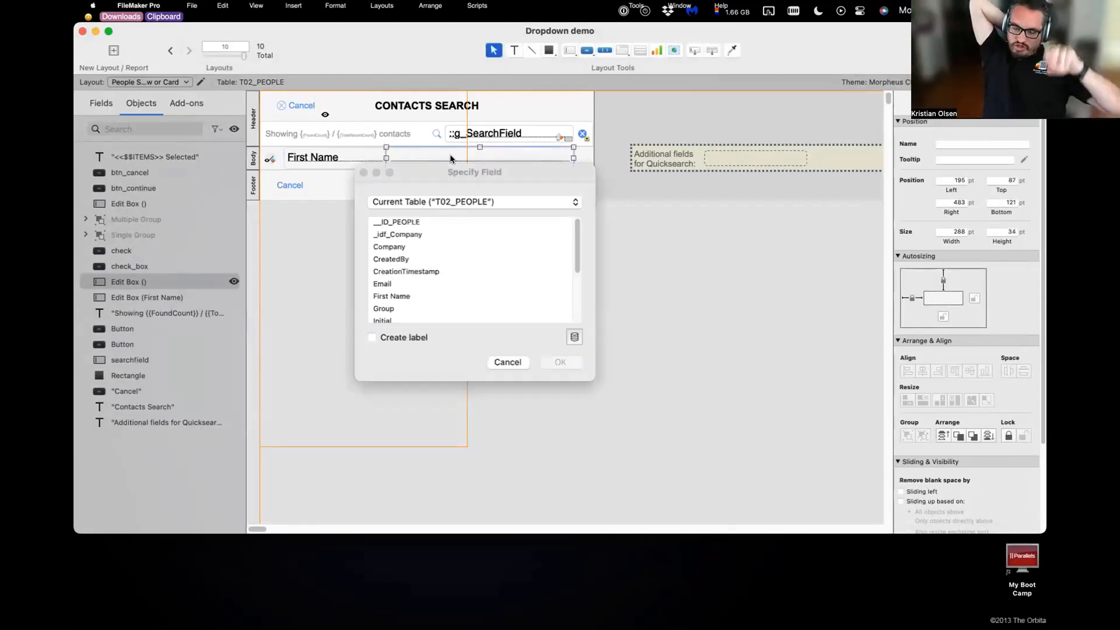
click(475, 261)
key(l)
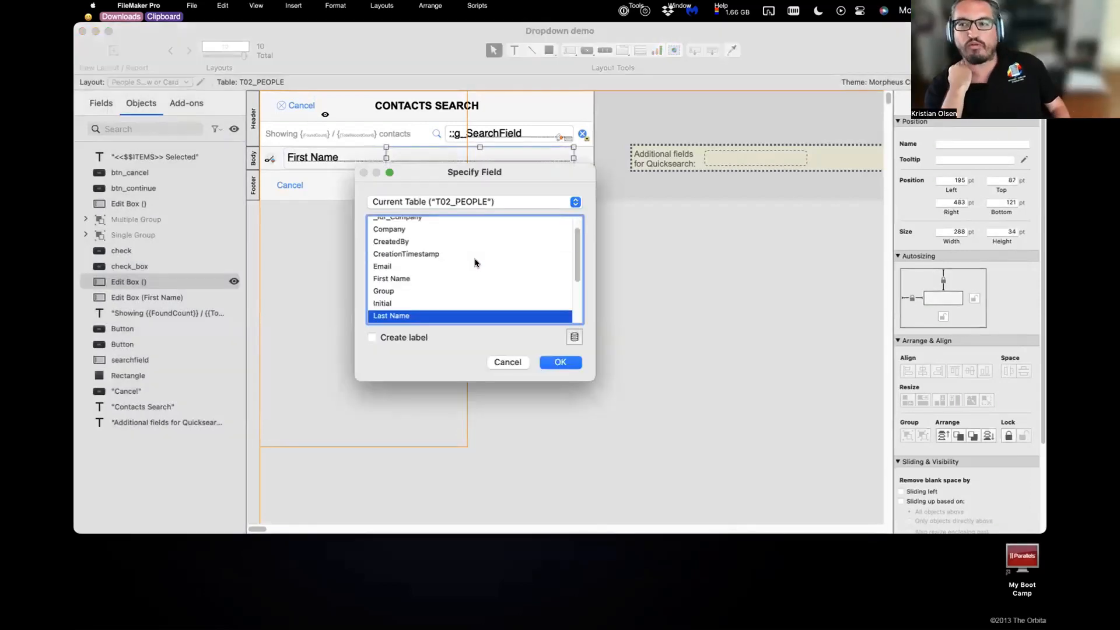
click(561, 362)
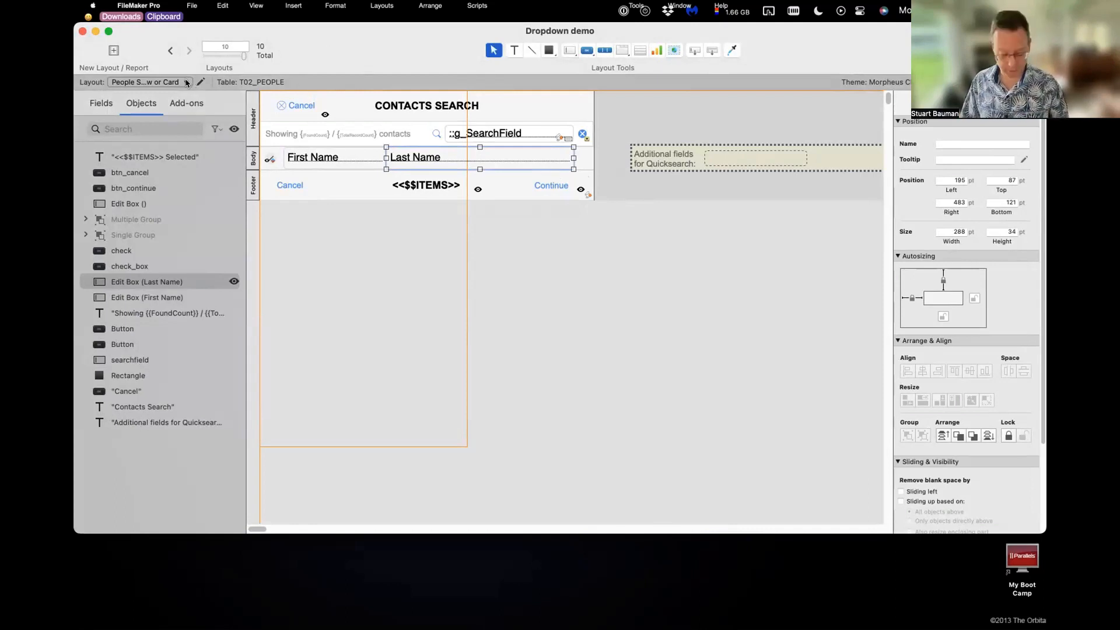
Step: Duplicate the Companies Dropdown | Card layout in the layout manager
key(super+shift+l)
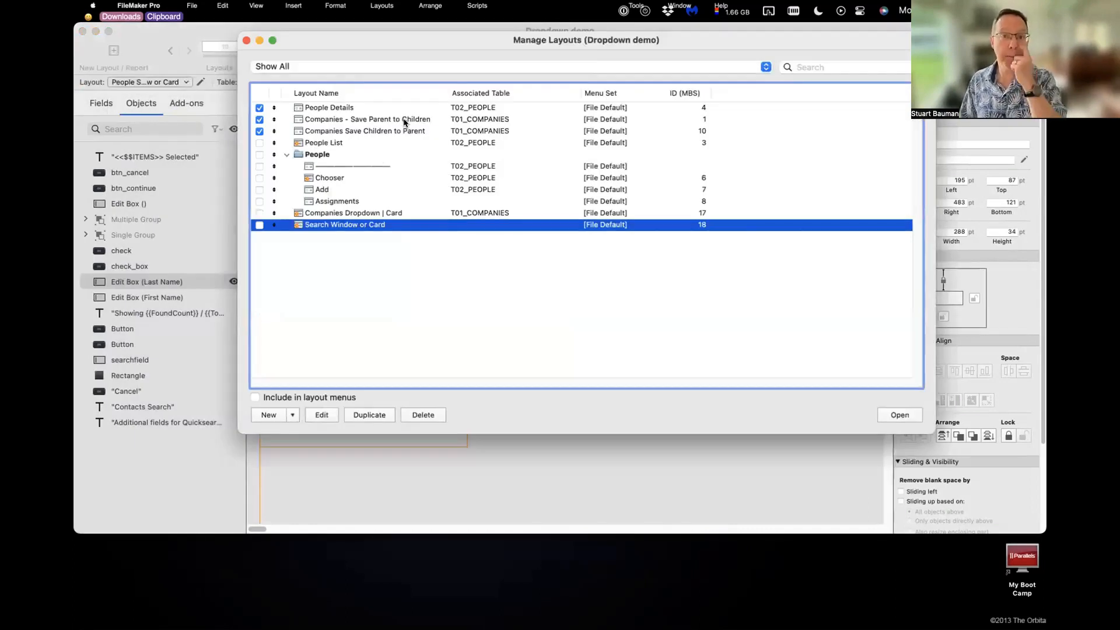
click(352, 214)
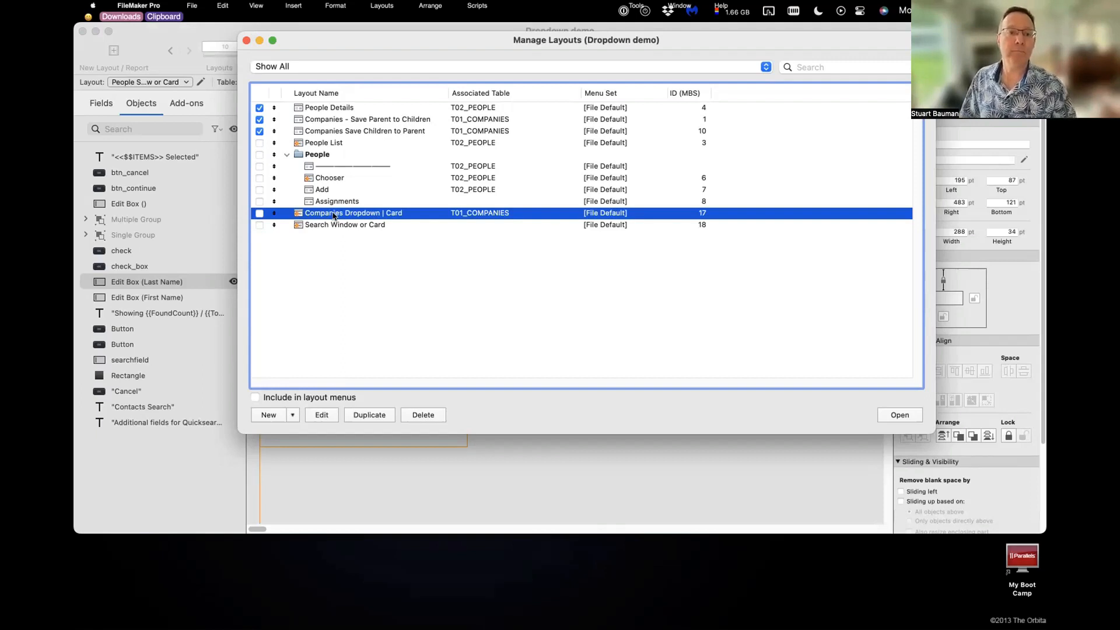
click(389, 414)
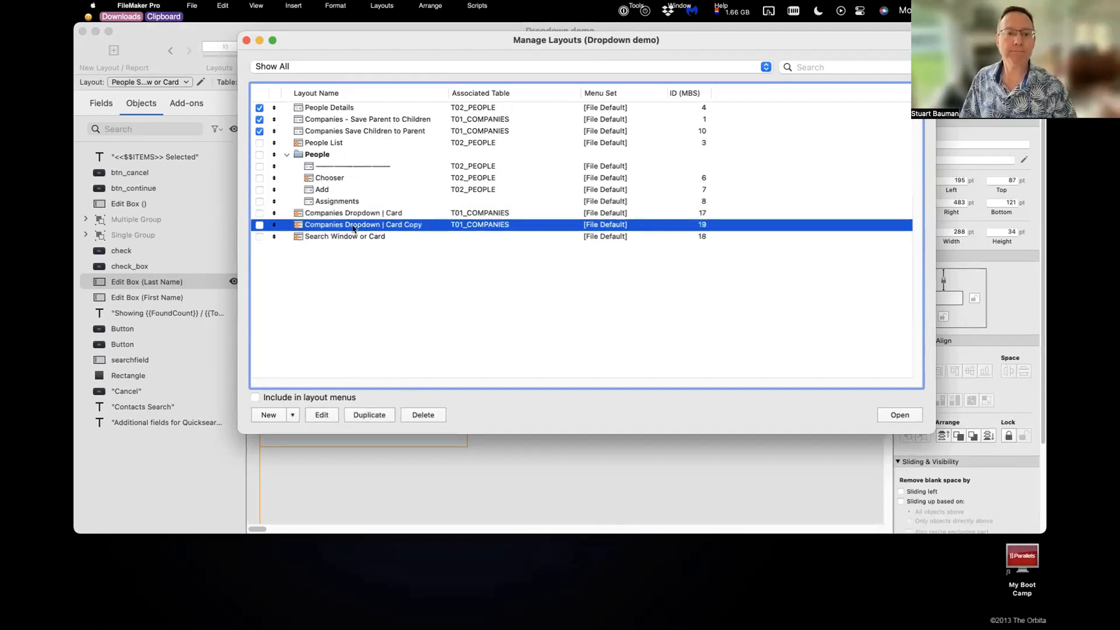
Step: Rename the duplicated layout Locations Dropdown | Card Copy and return to the people search layout
double_click(331, 226)
click(243, 134)
triple_click(244, 134)
double_click(238, 132)
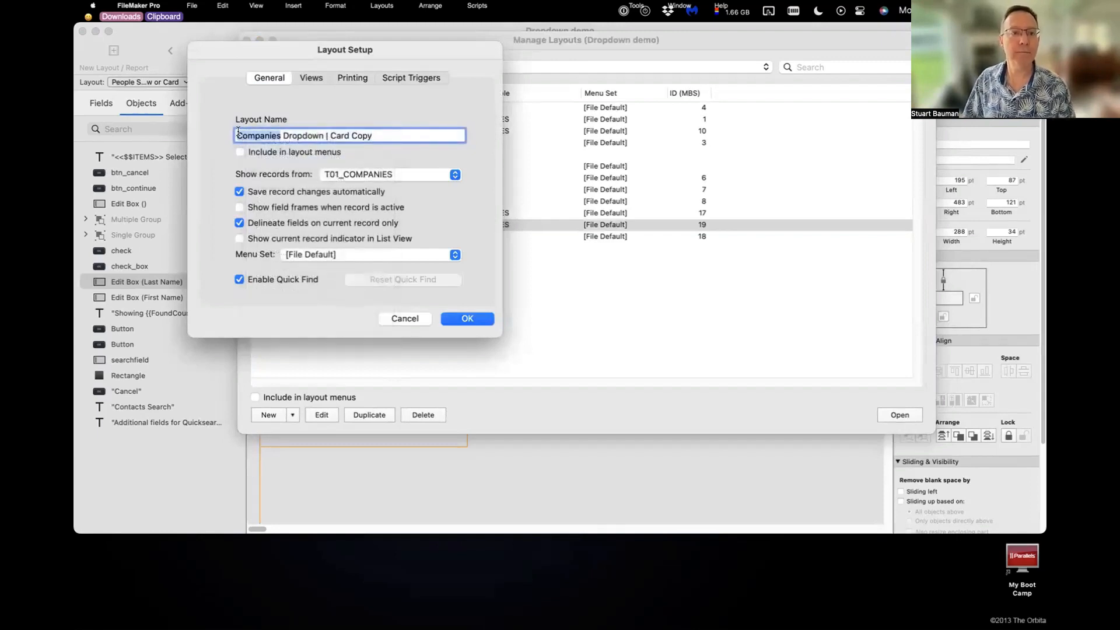
text(Loaca)
key(BackSpace)
key(BackSpace)
key(BackSpace)
text(cations)
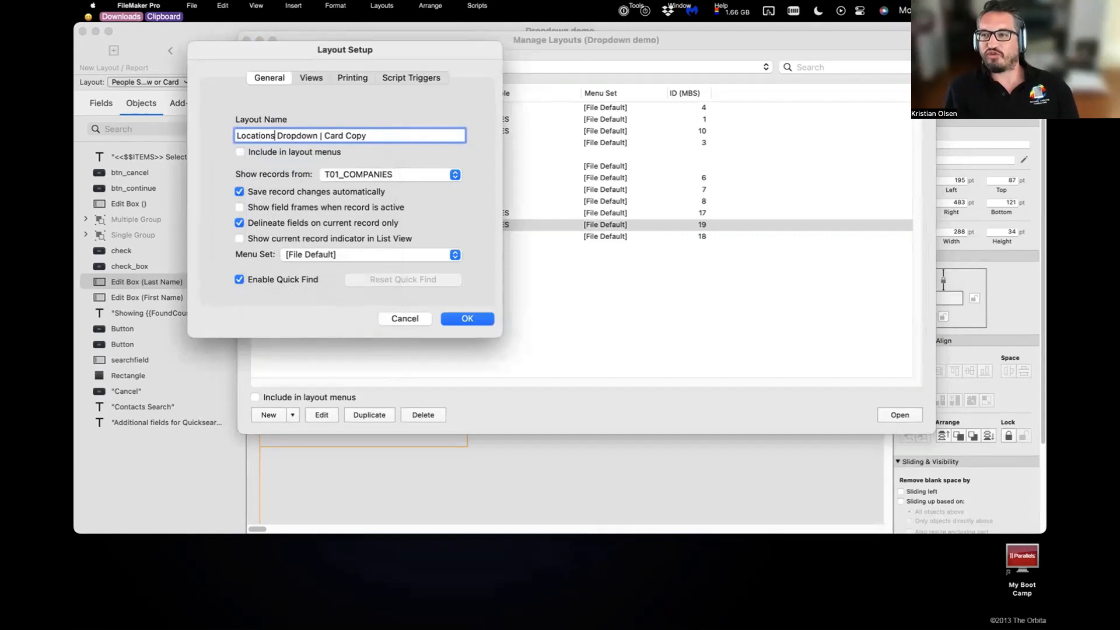
click(480, 319)
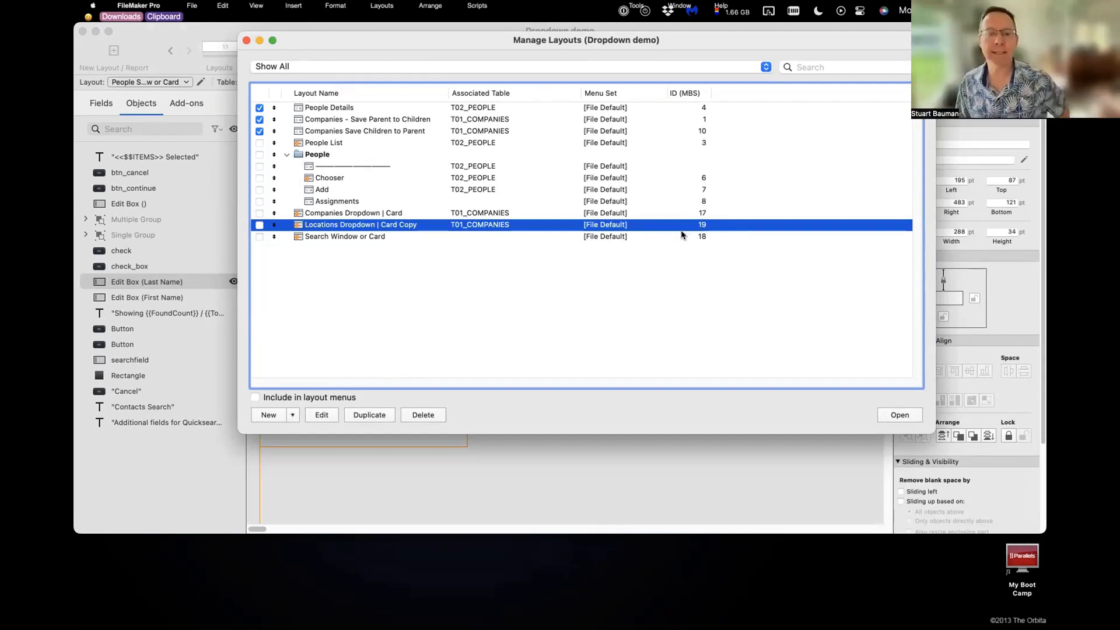
double_click(383, 236)
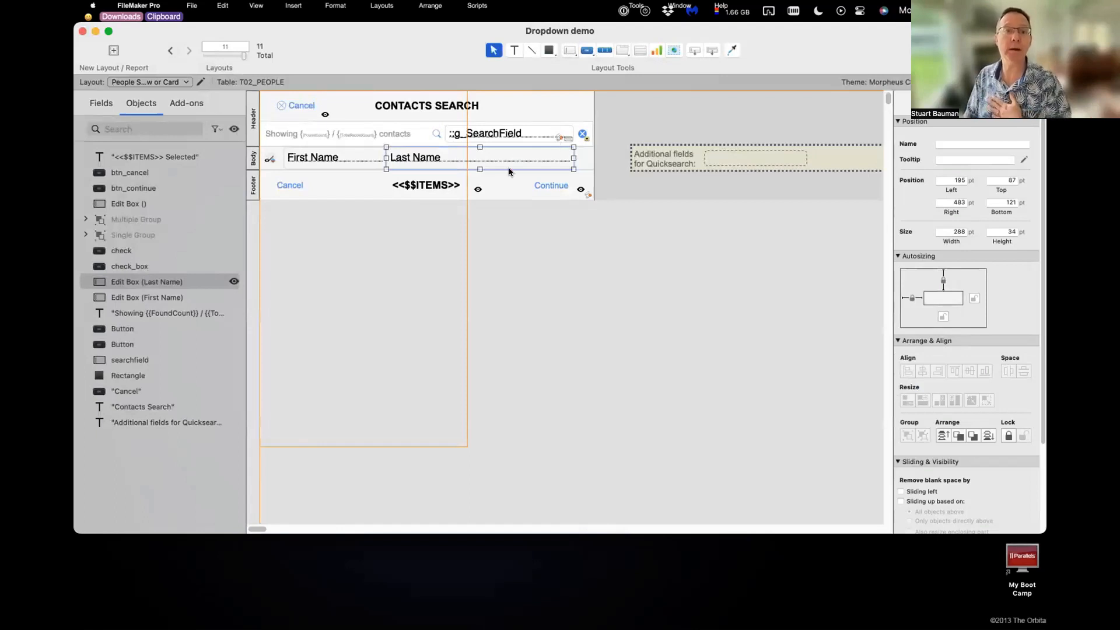
click(309, 162)
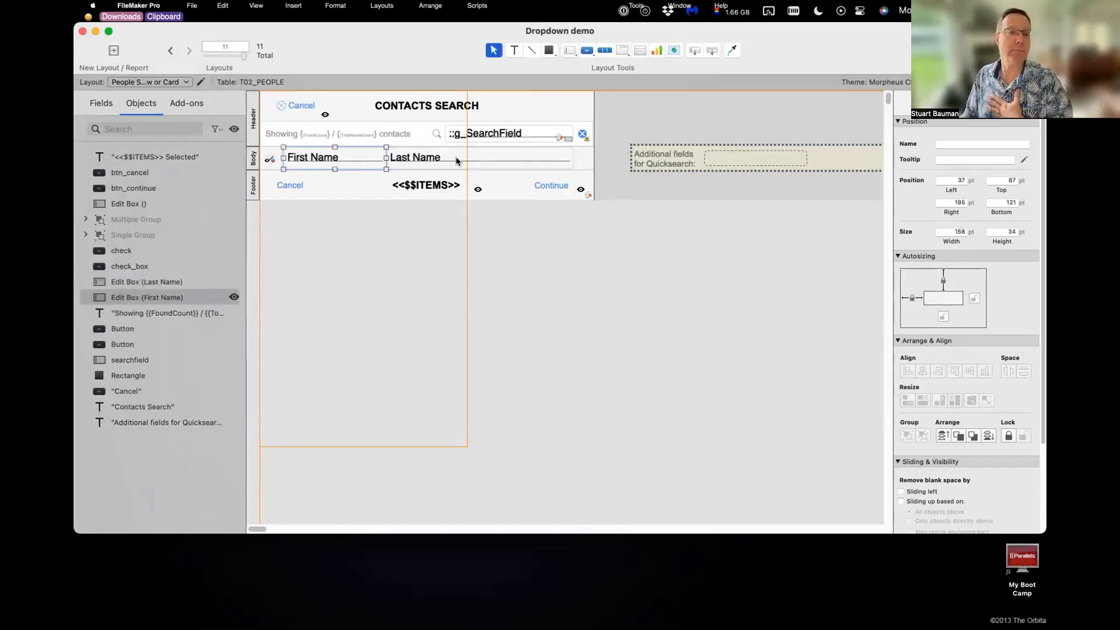
click(459, 162)
click(173, 85)
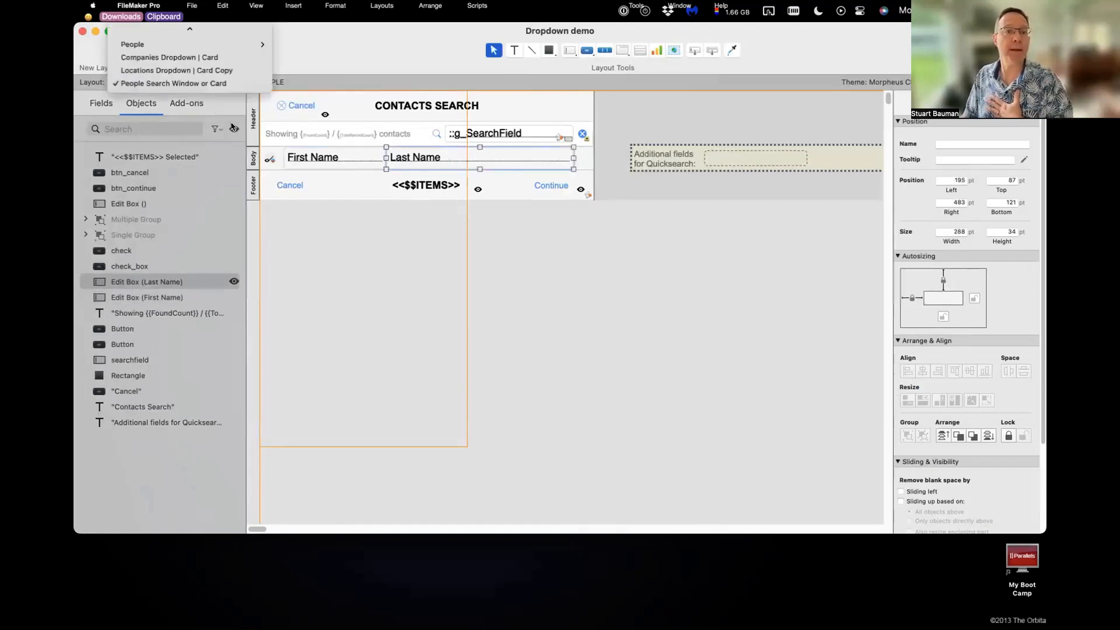
click(460, 261)
Step: Assign the __ID_PEOPLE field to the empty edit box for additional Quicksearch fields
click(94, 104)
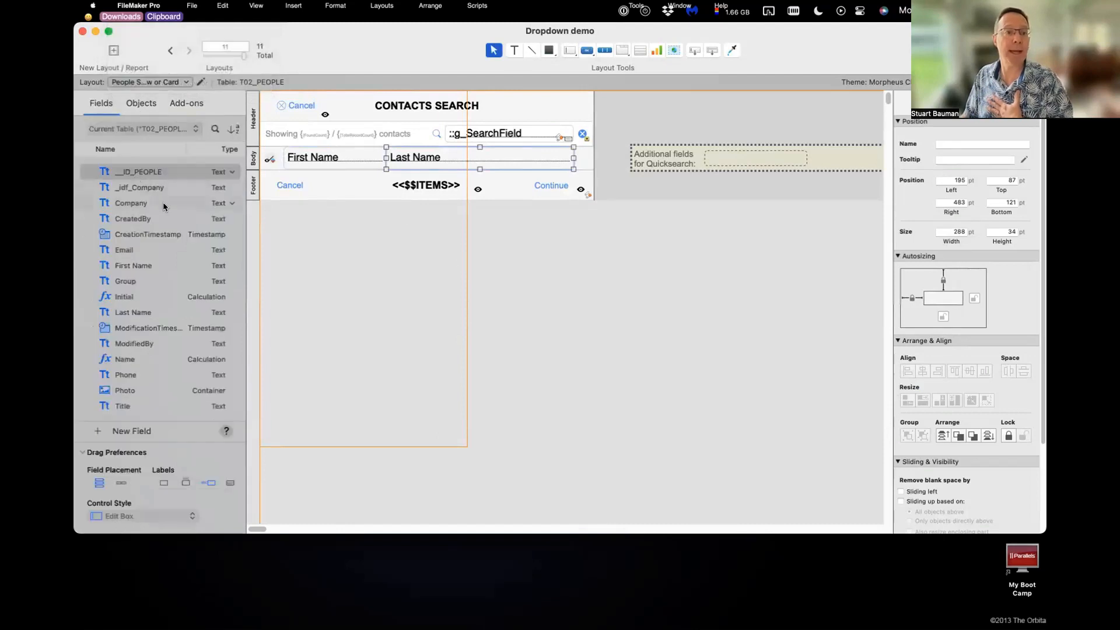
click(733, 162)
double_click(734, 162)
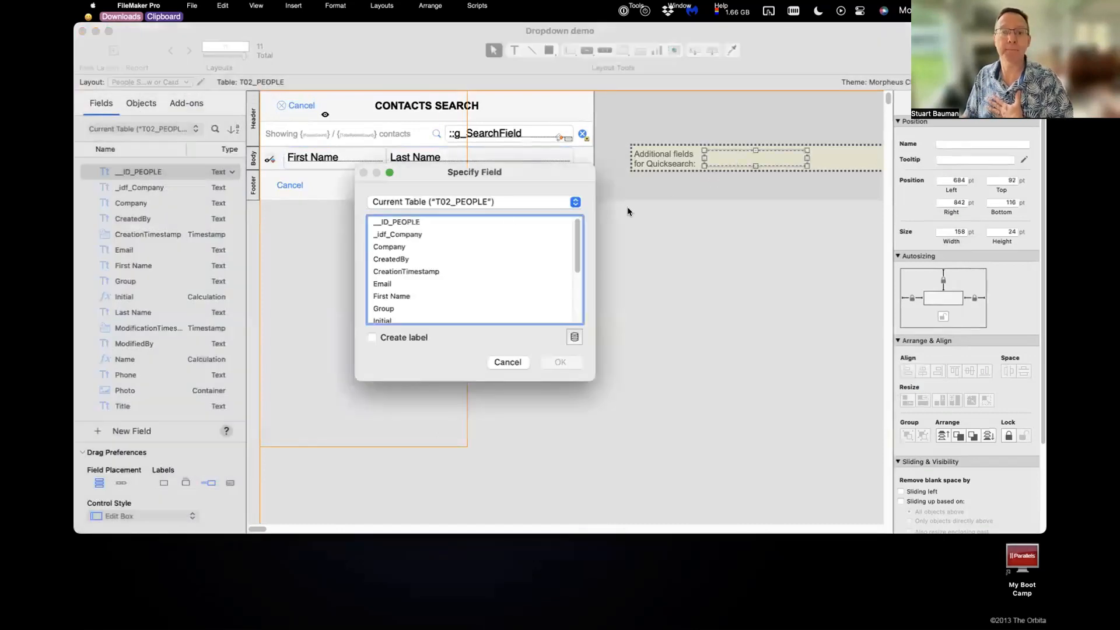
double_click(423, 224)
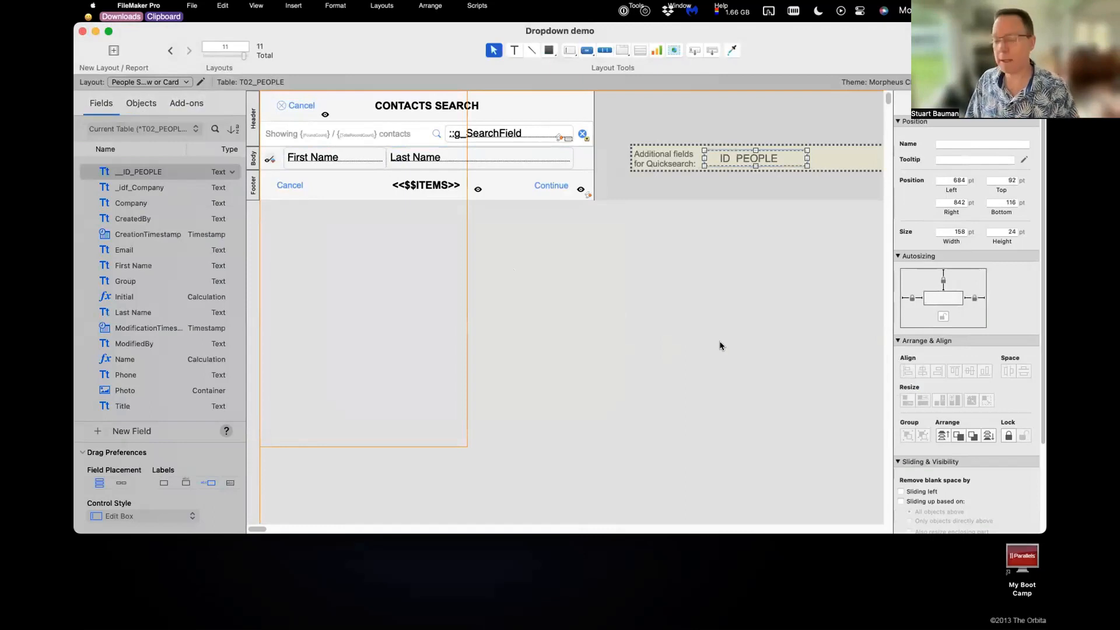
click(700, 344)
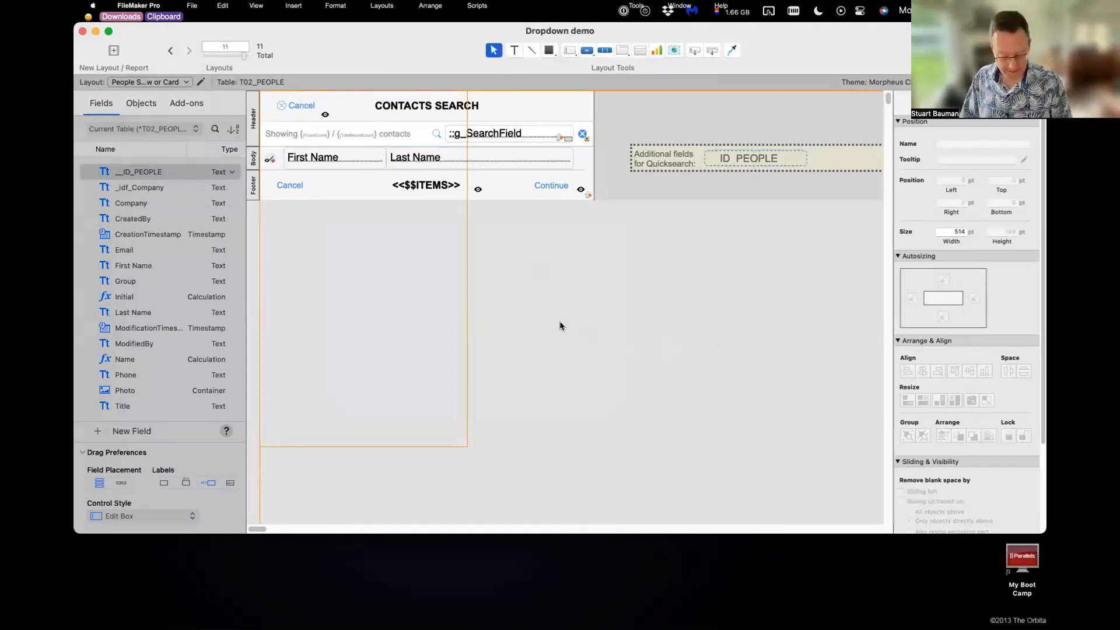
Step: Return to the Companies - Save Parent to Children layout and switch to Browse mode
click(182, 83)
mouse_move(174, 44)
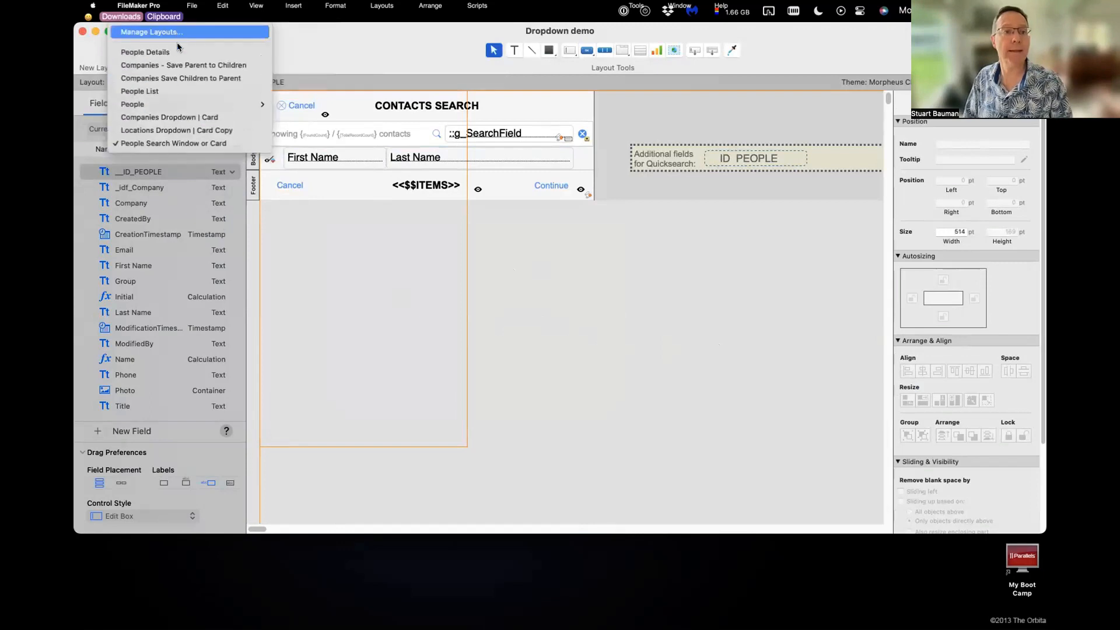
click(177, 63)
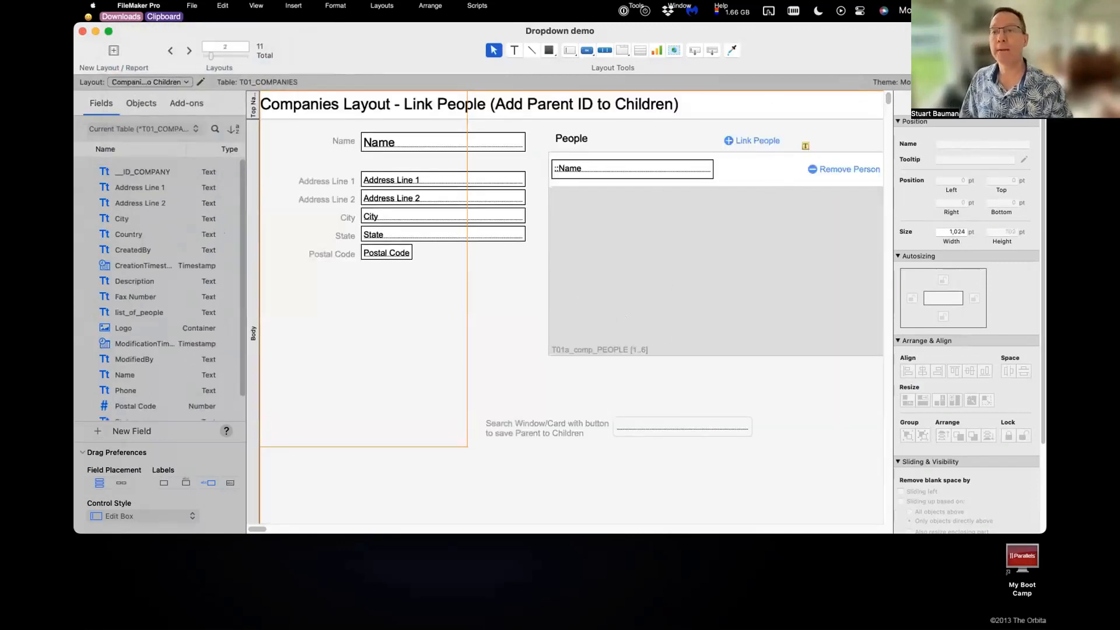
key(super+b)
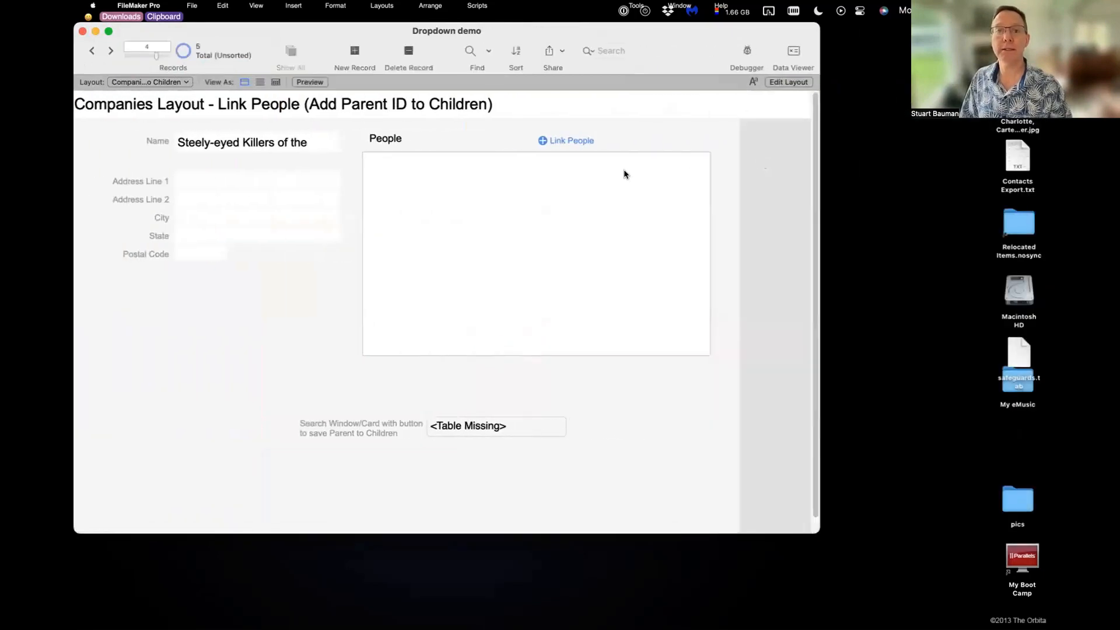
Step: Link the second and sixth listed contacts to the company through the people search
click(561, 140)
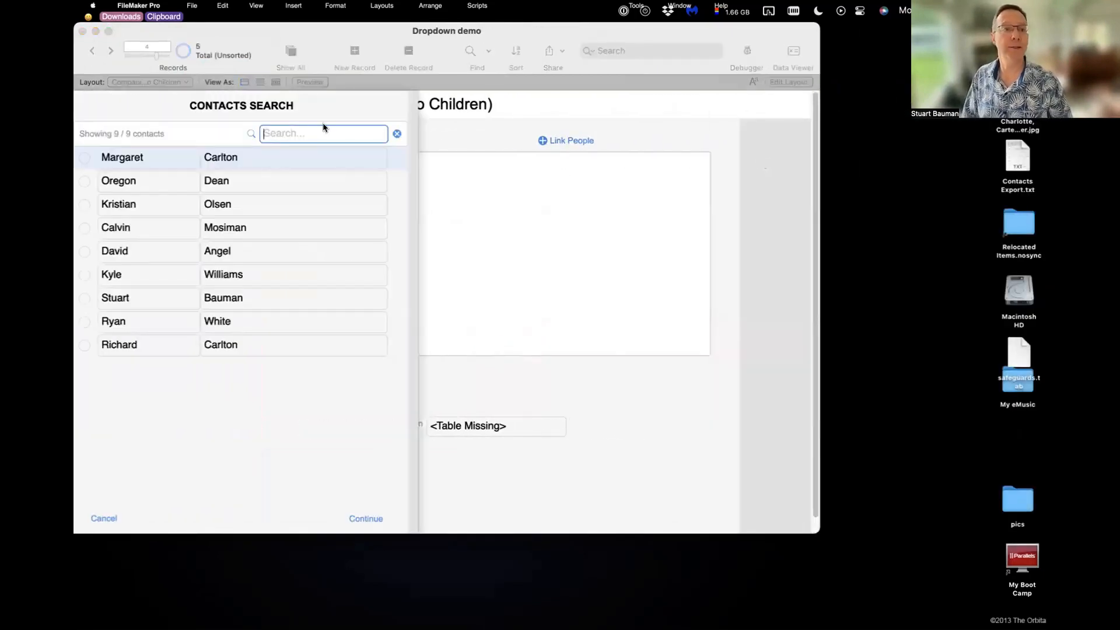
click(126, 185)
click(127, 204)
click(130, 228)
click(128, 210)
click(131, 228)
click(146, 270)
click(125, 279)
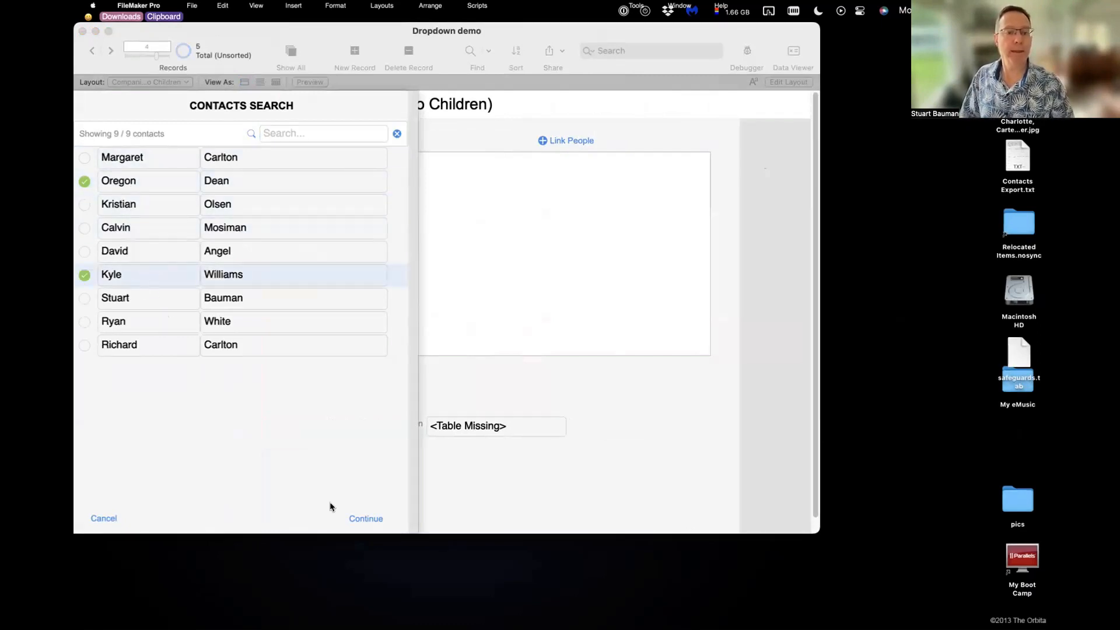
click(365, 519)
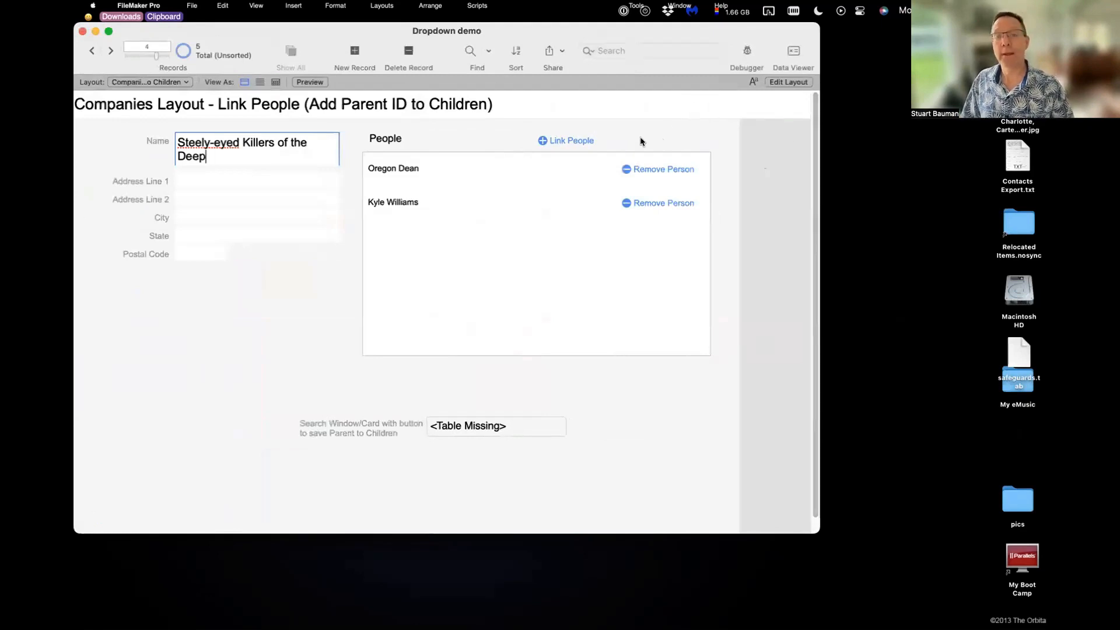
Step: Reopen the people search for the company and filter the contacts by "r"
click(589, 141)
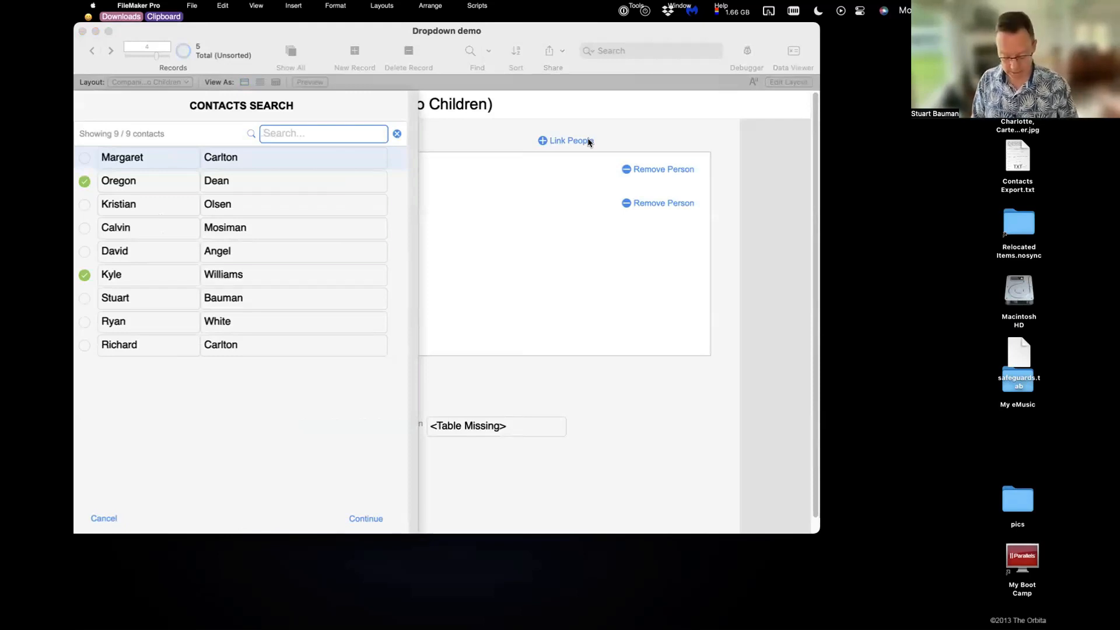
text(r)
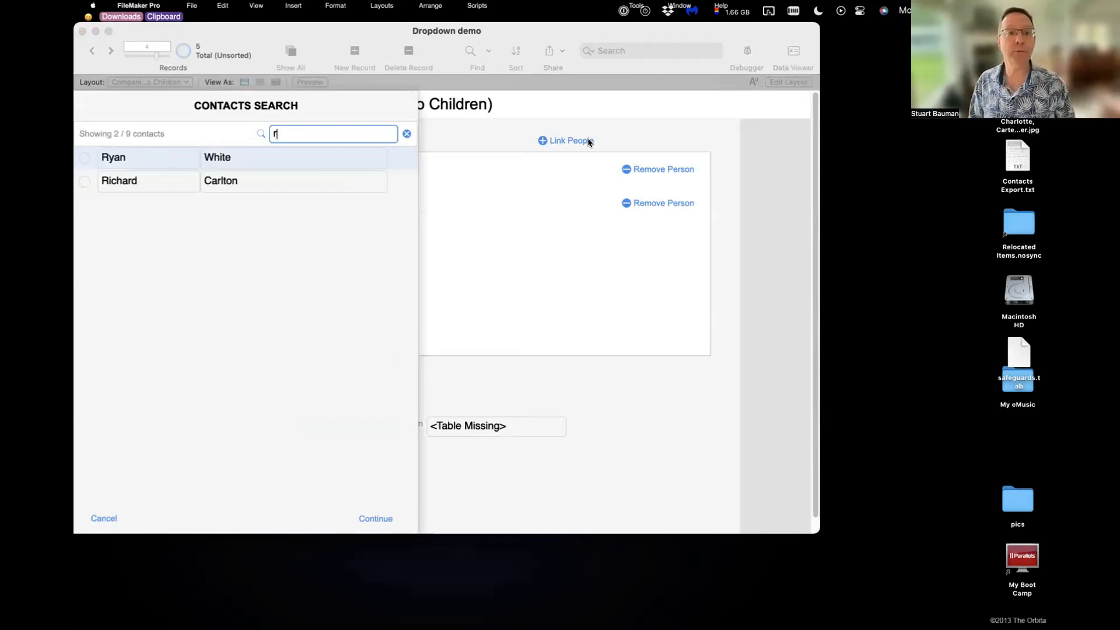
key(Tab)
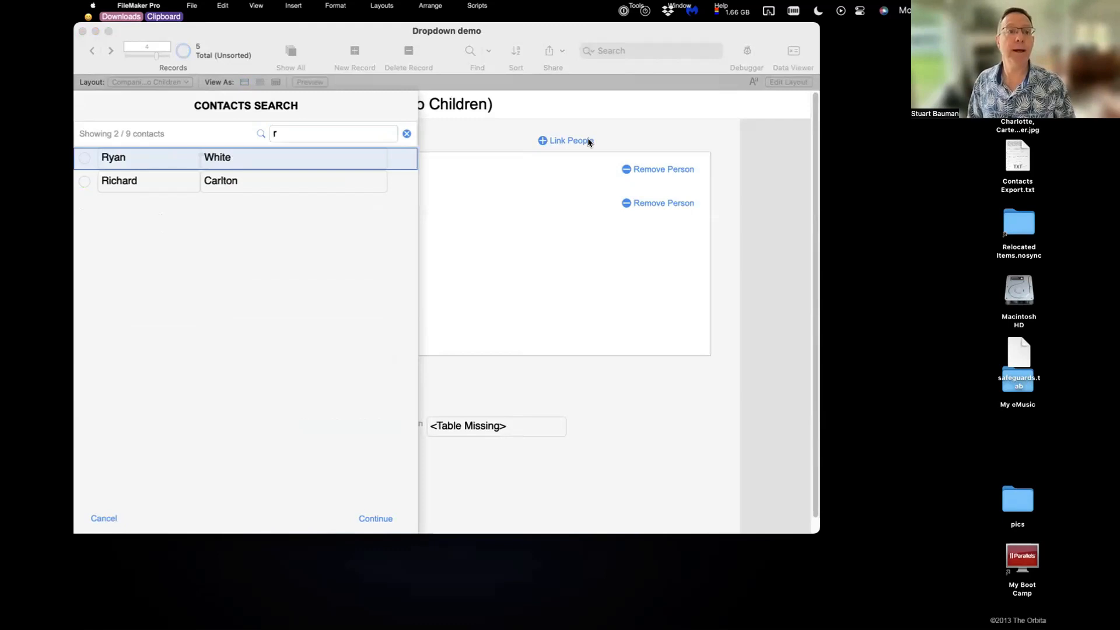
Step: Select the first matching contact in the filtered results and link that person to the company
key(Down)
key(Up)
key(Down)
key(Up)
key(Down)
key(Up)
key(Down)
key(Up)
key(Down)
key(Up)
key(space)
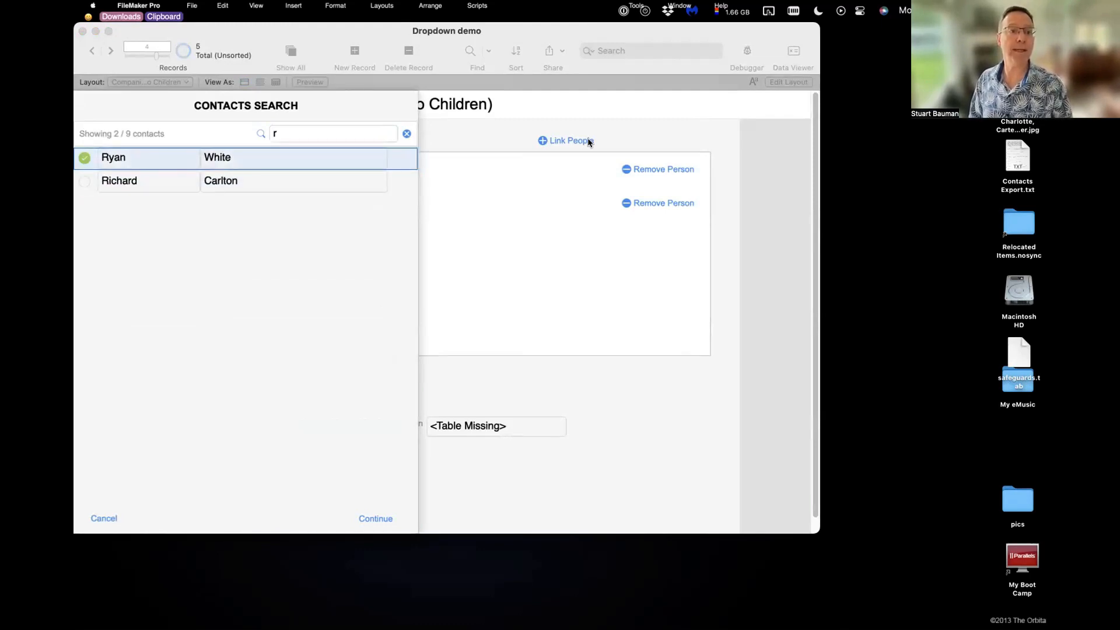
key(space)
key(space)
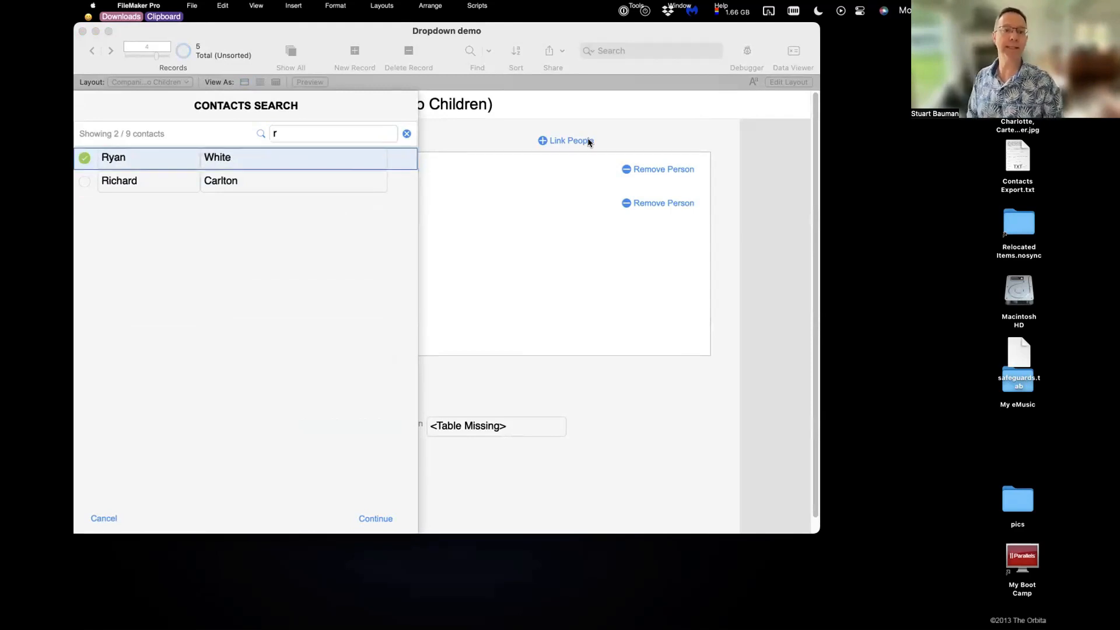
key(Tab)
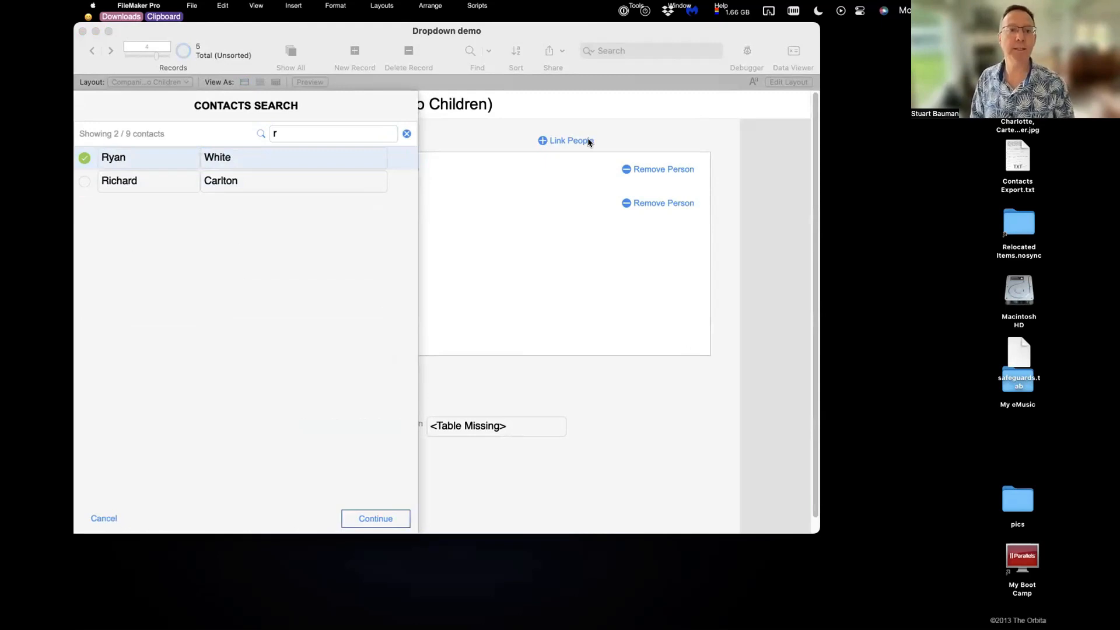
key(Return)
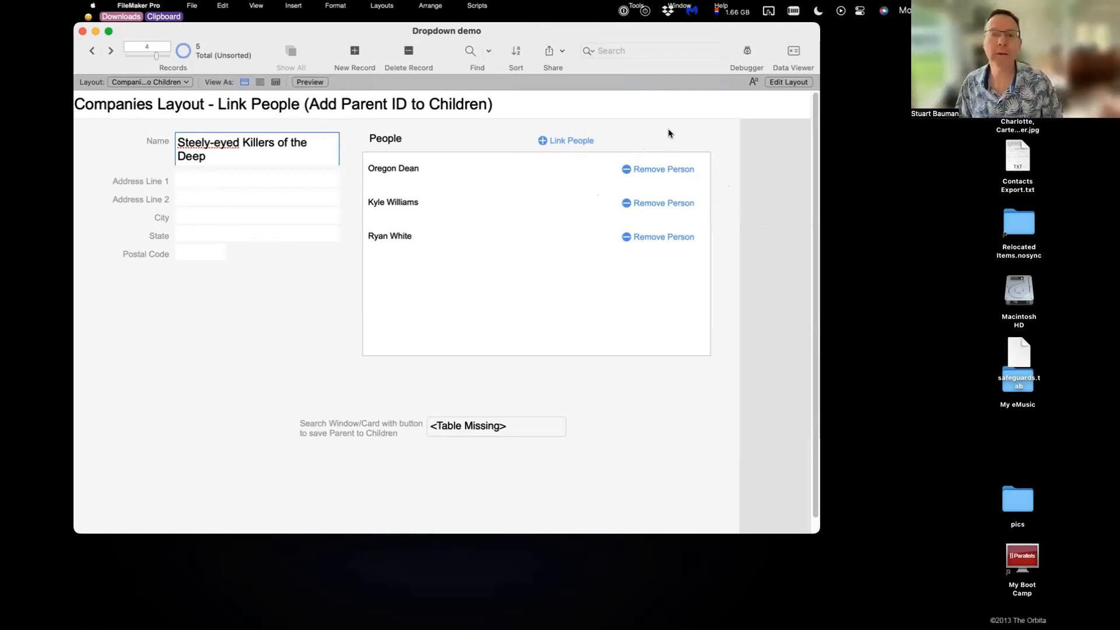
Step: Try to unlink the second listed contact from the company by deselecting it in the people search
click(588, 140)
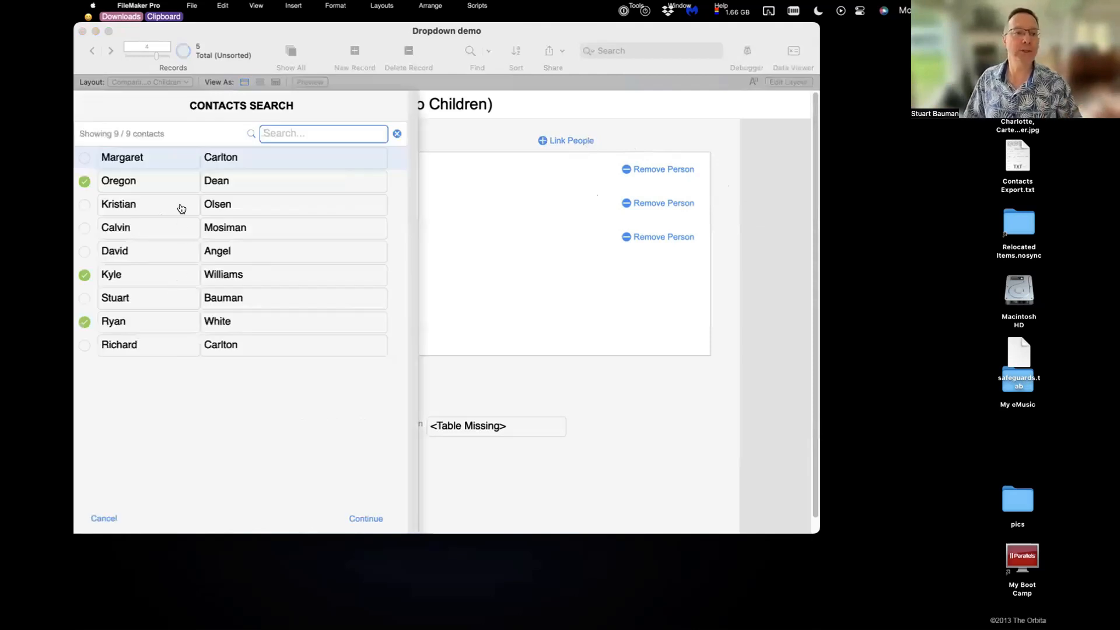
click(129, 185)
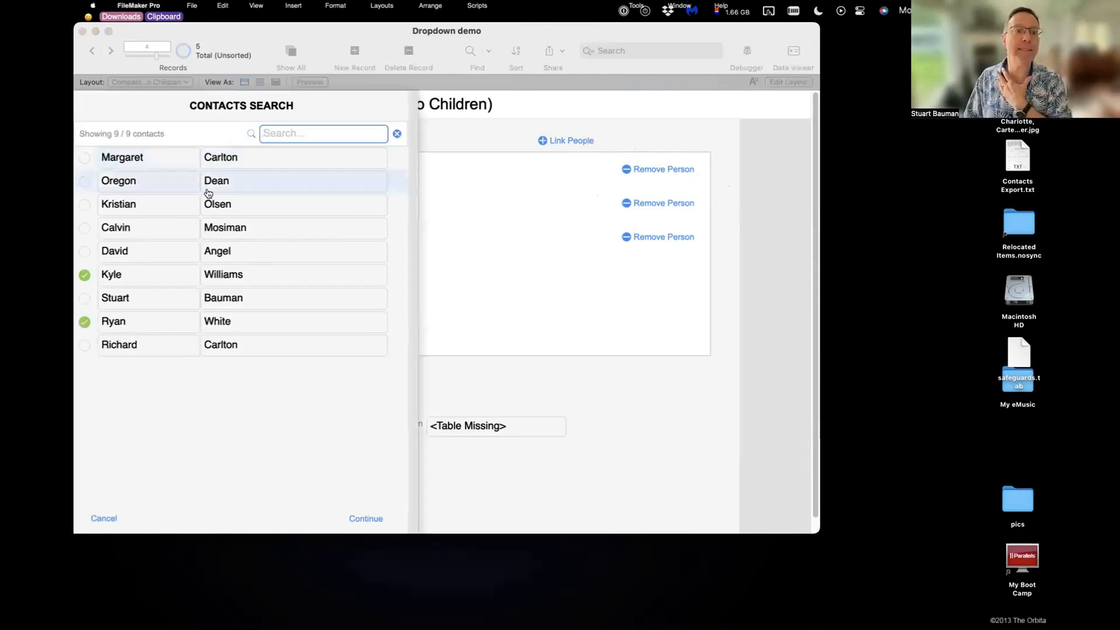
click(368, 518)
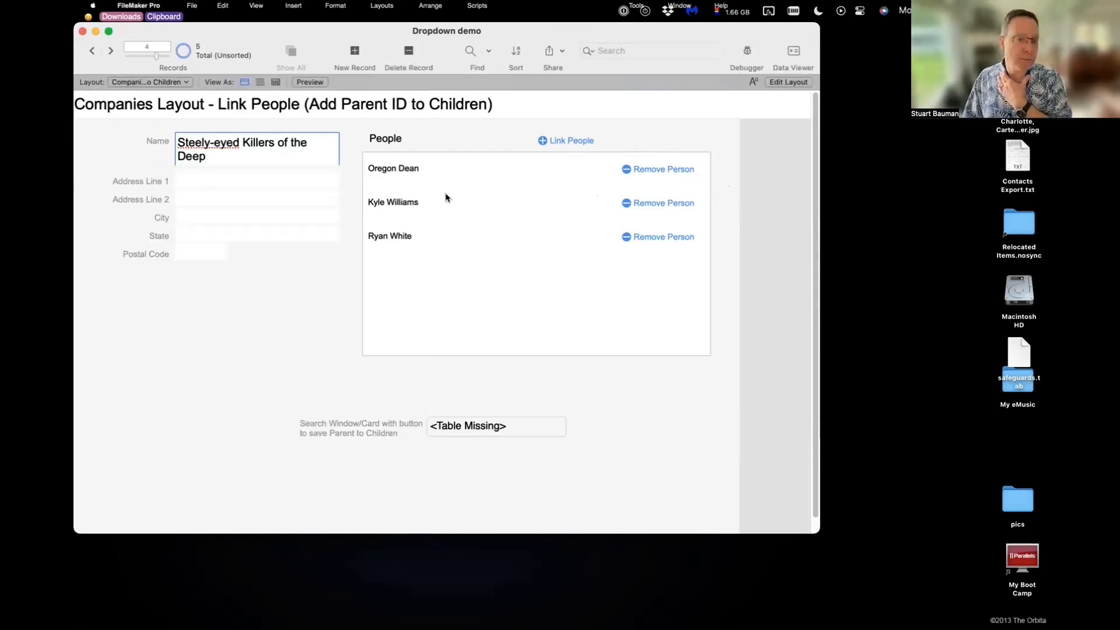
Step: Recheck the selected contacts in the people search, cancel it, and remove the first person from the company's People portal
click(581, 142)
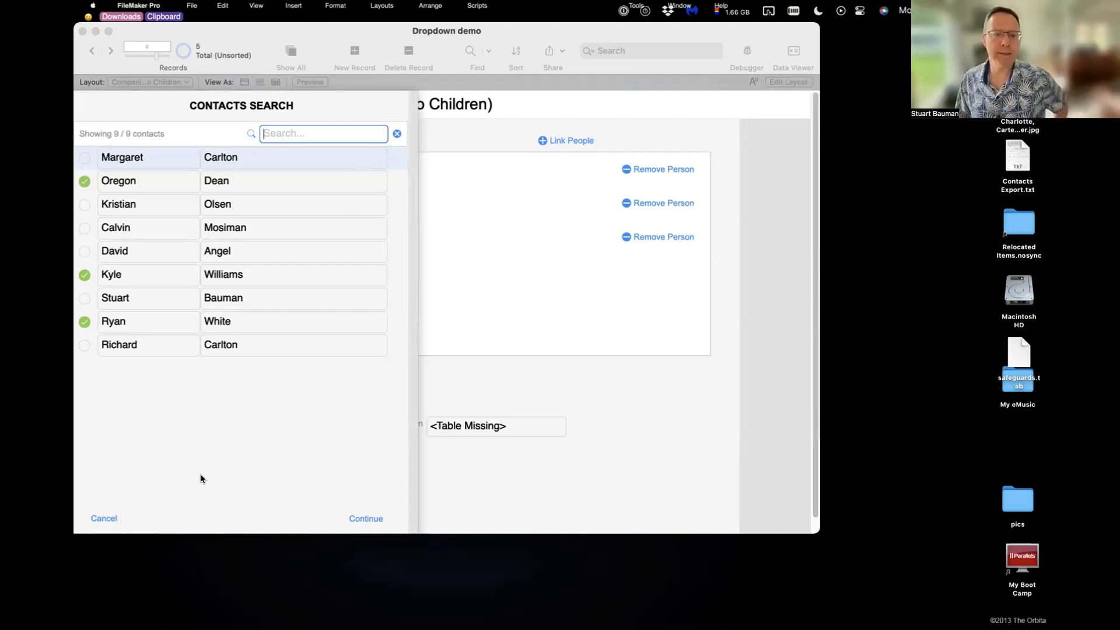
click(104, 518)
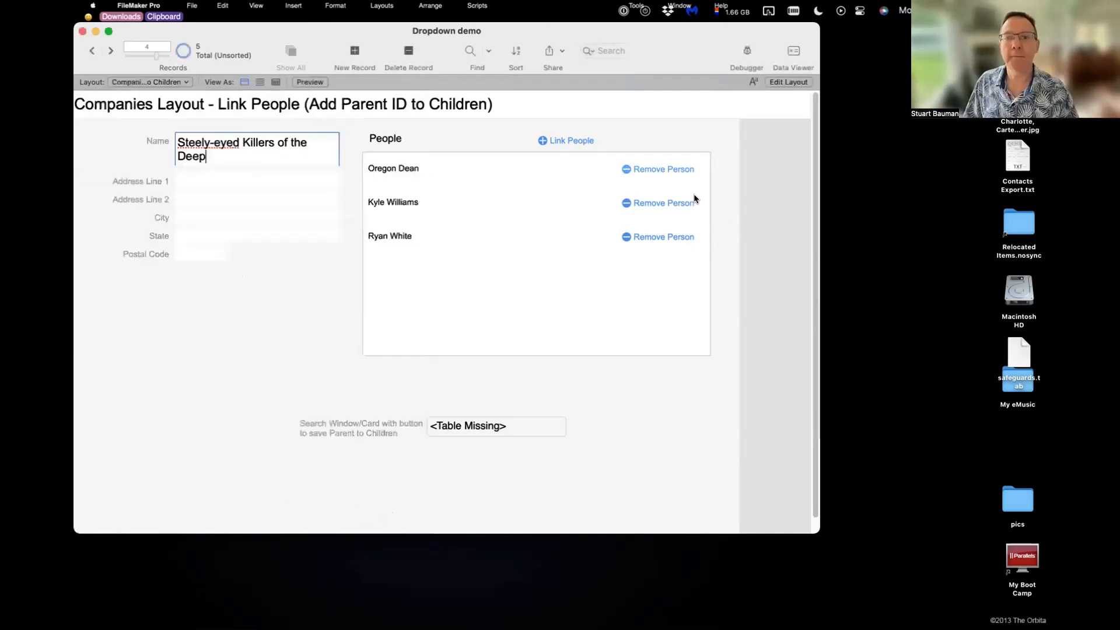
click(656, 169)
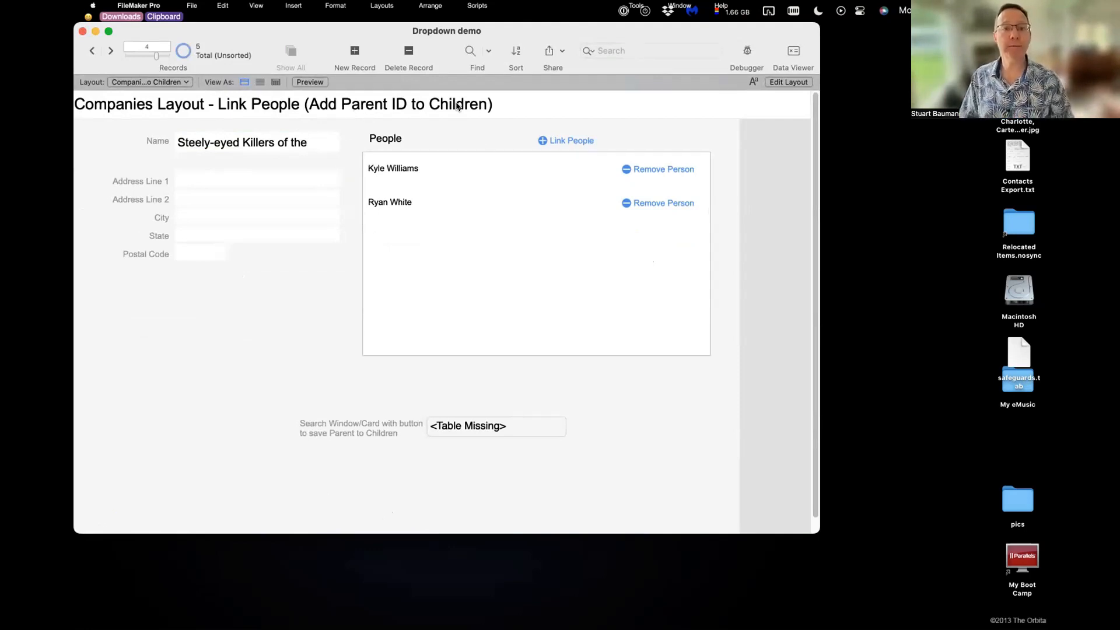
Step: Compare the two Companies layouts, ending on Companies Save Children to Parent with the list_of_people field active
click(185, 83)
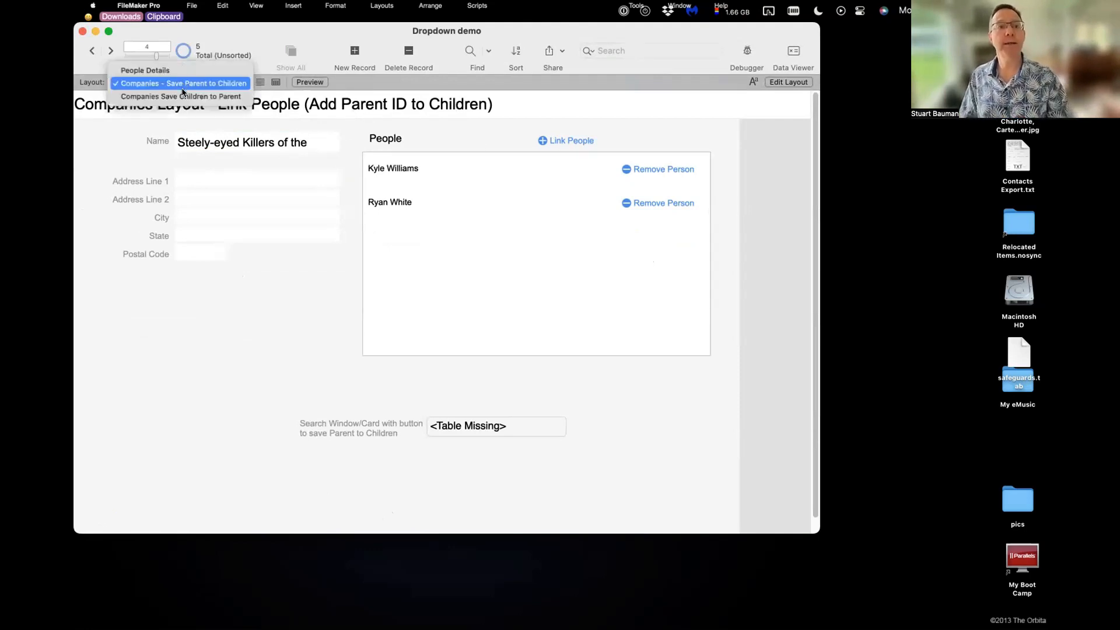
click(228, 96)
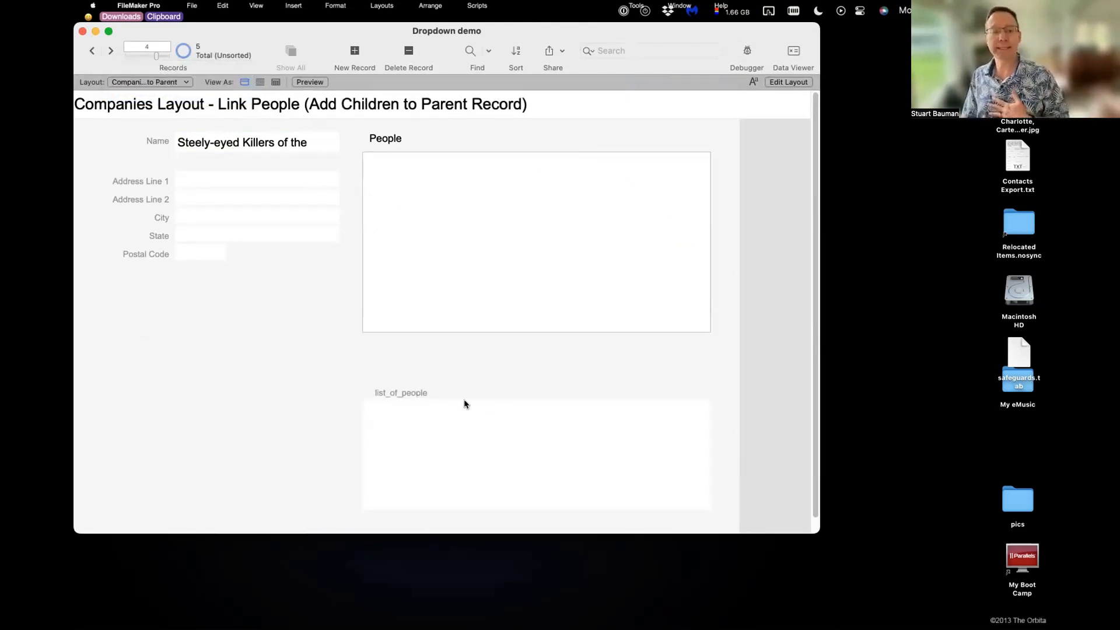
click(150, 83)
click(181, 68)
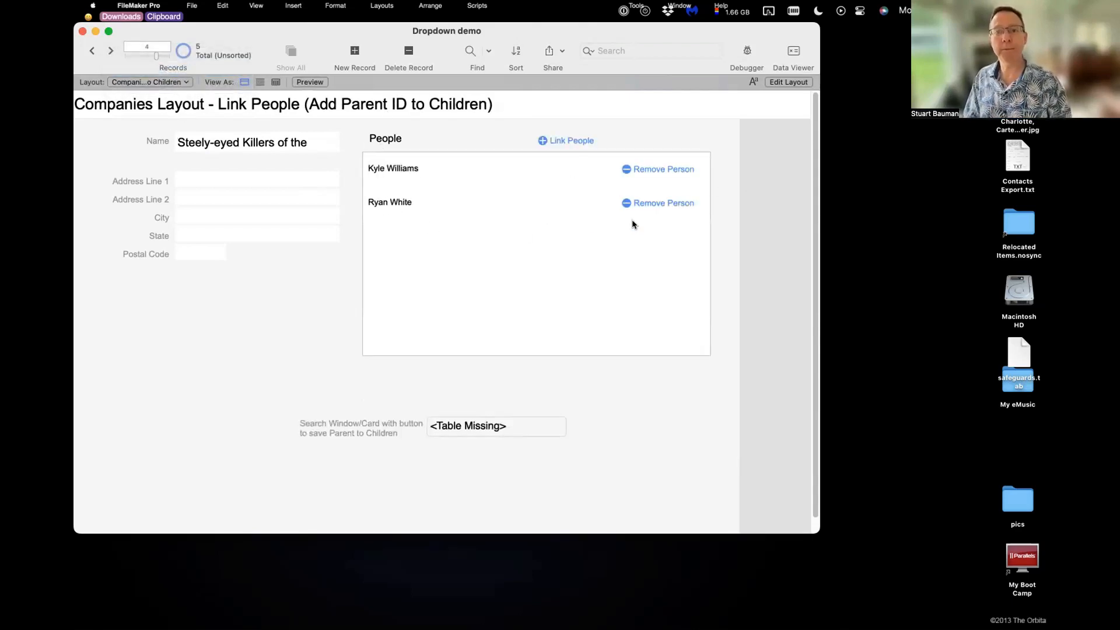
click(140, 83)
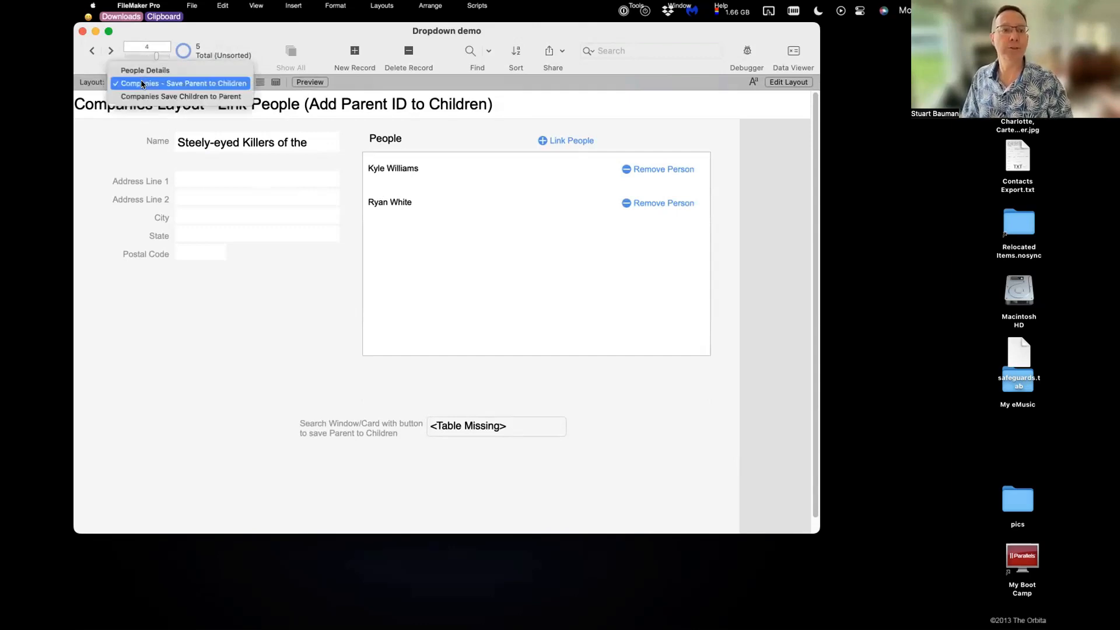
click(192, 97)
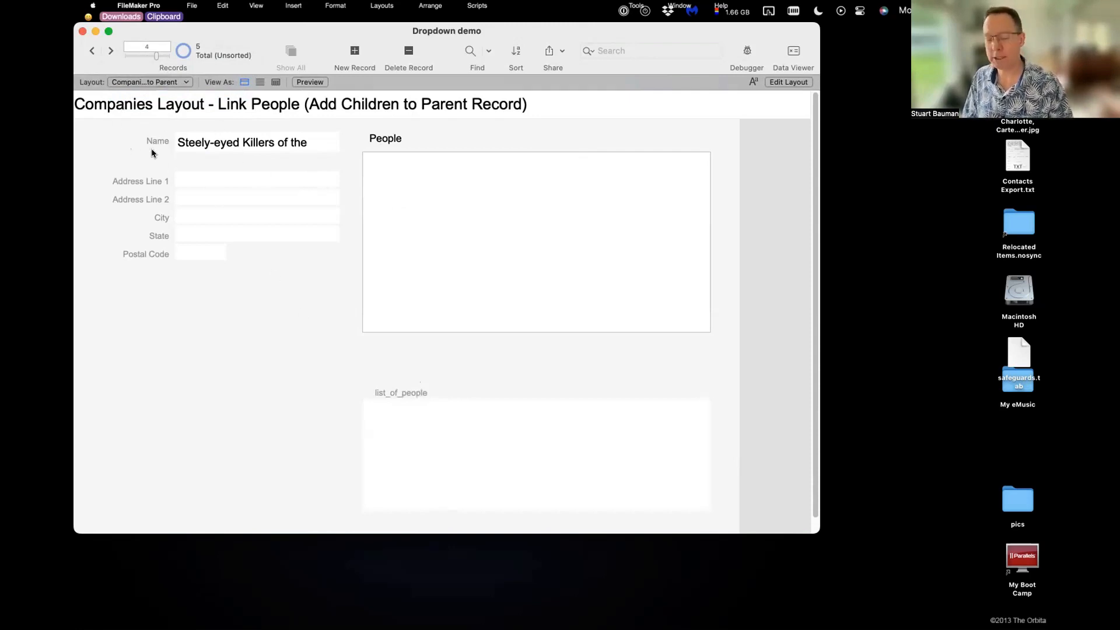
click(412, 421)
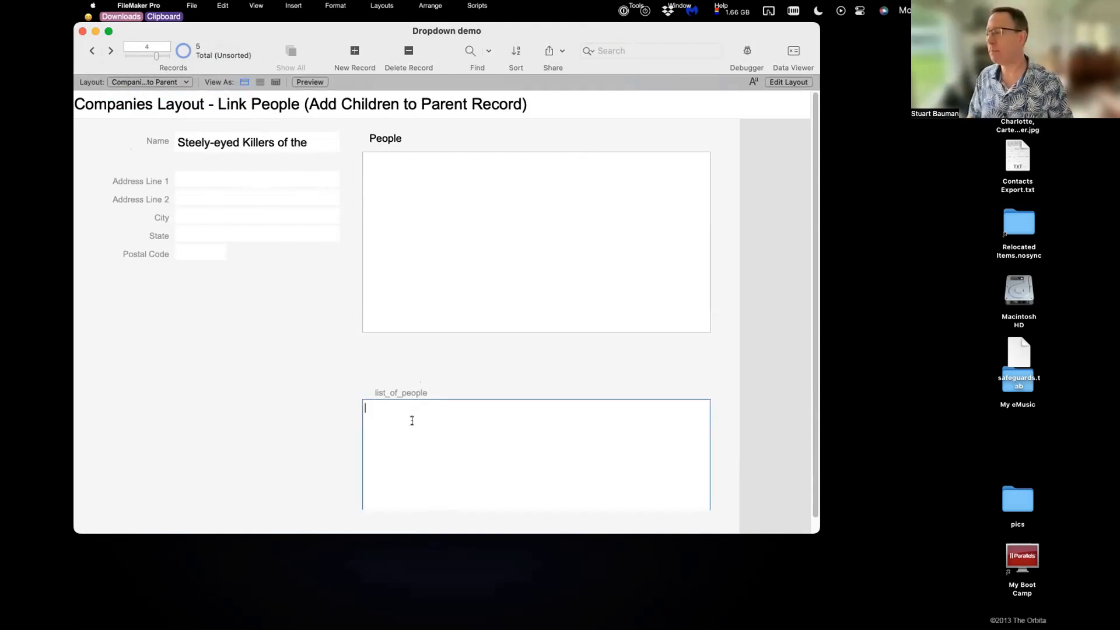
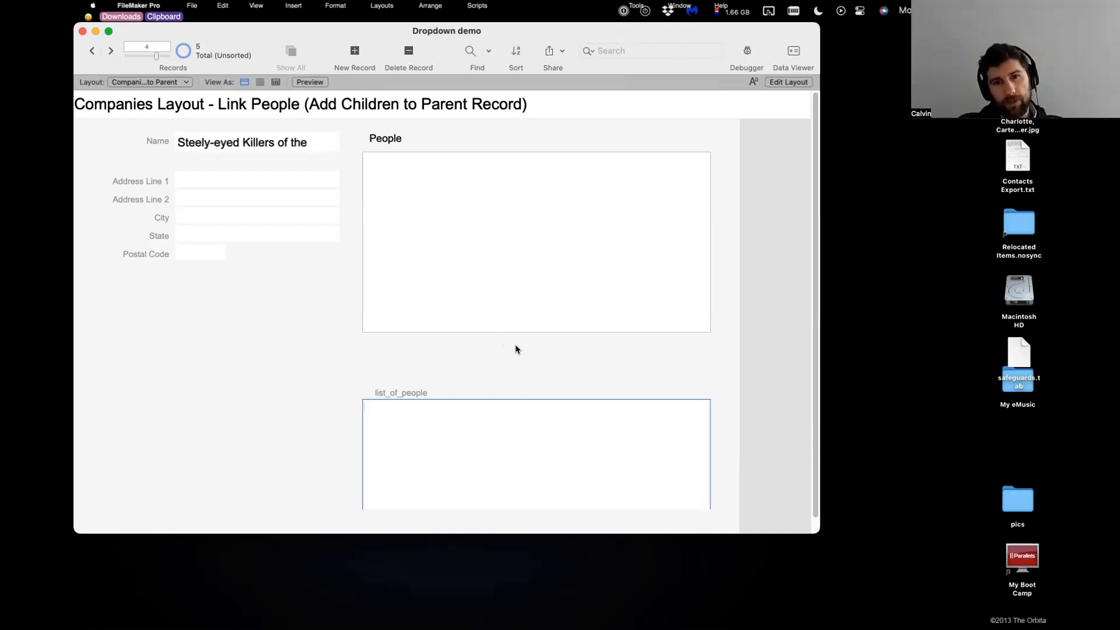
Step: Open the Script Workspace and look through the modular search scripts, including Clear Field, Continue, Start and clear variables
key(super+Tab)
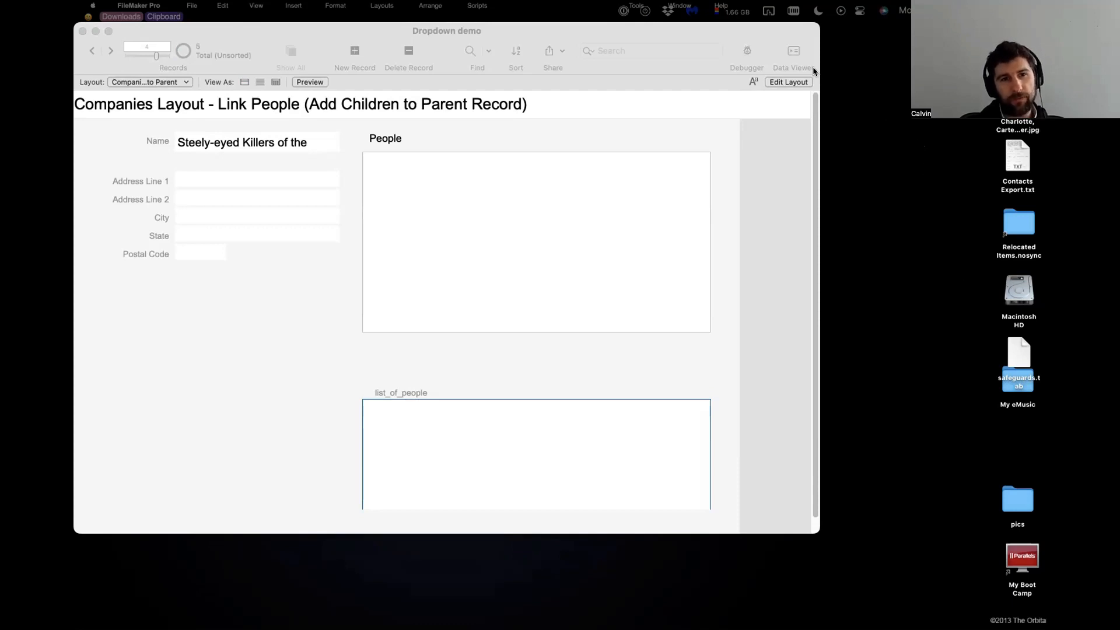
click(555, 31)
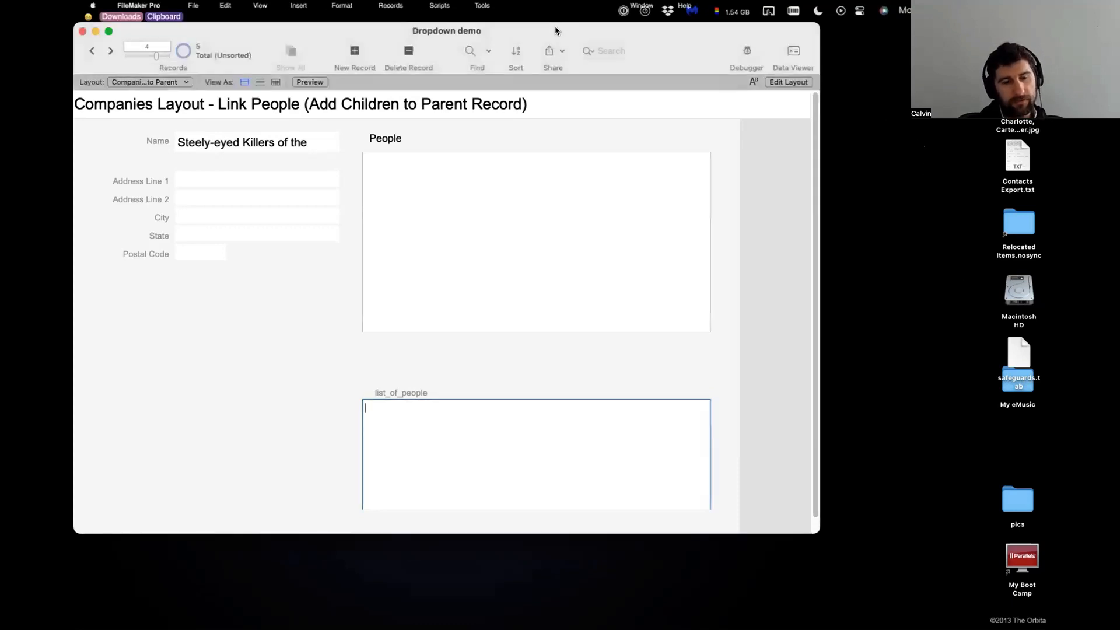
key(super+shift+s)
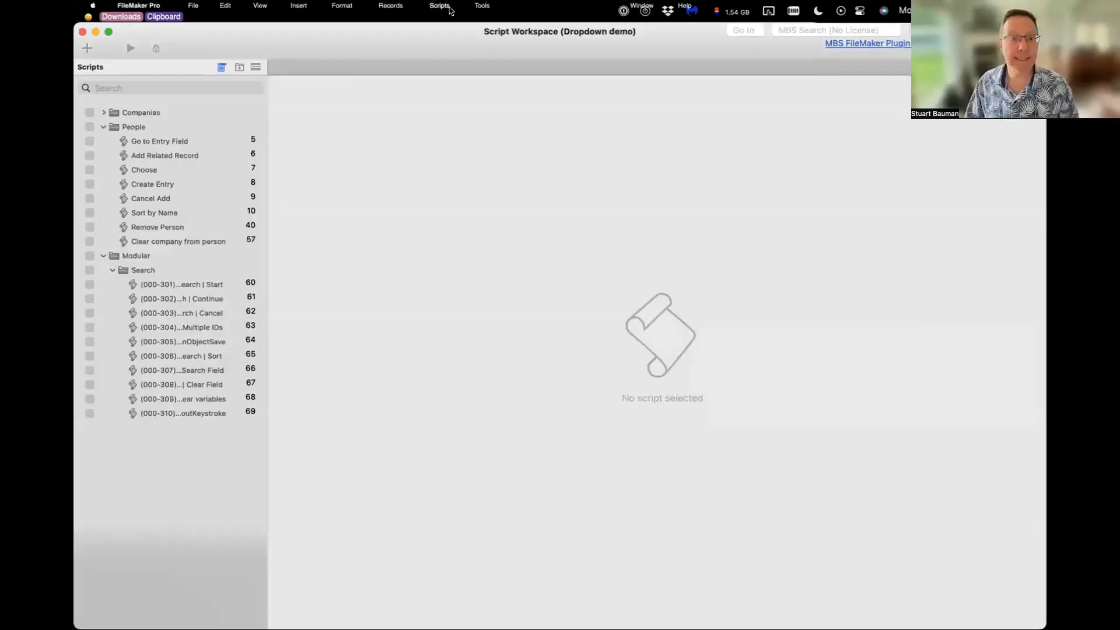
click(203, 383)
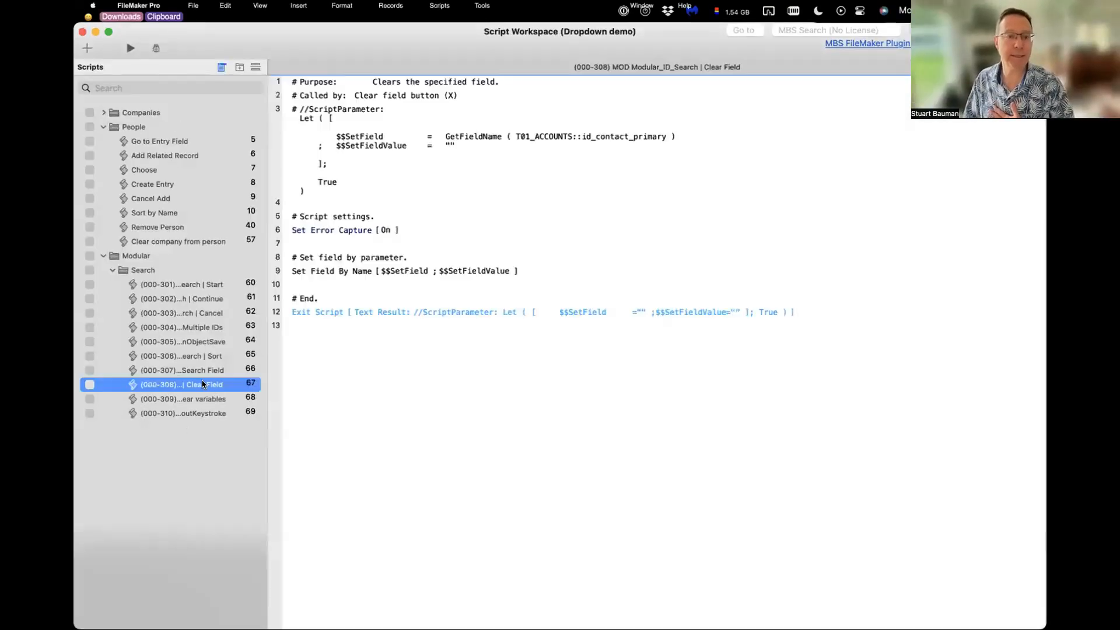
click(194, 301)
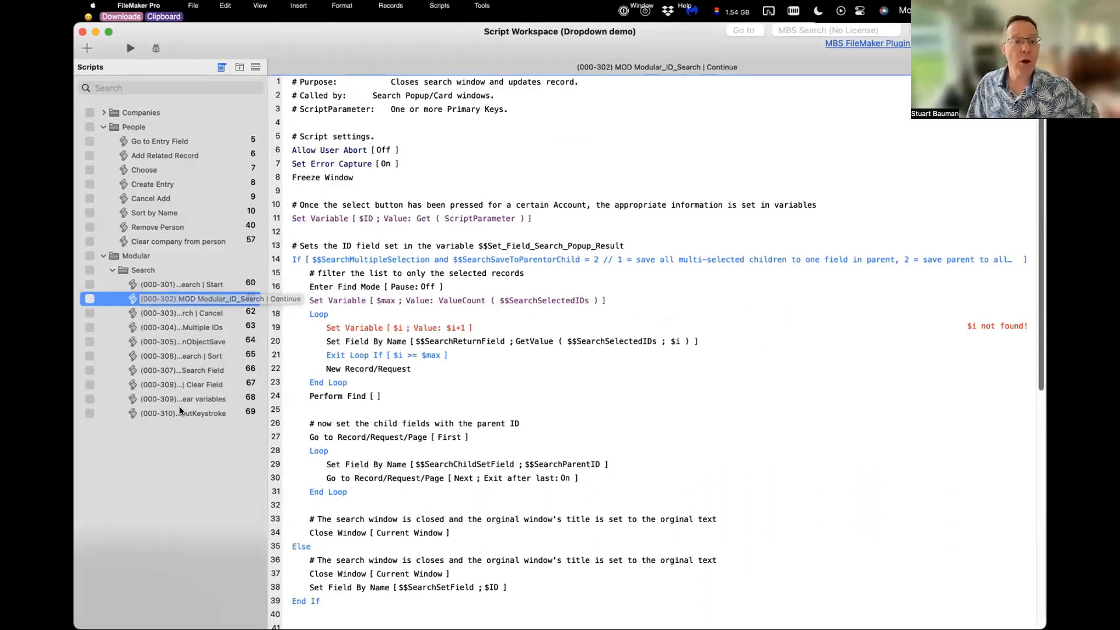
click(164, 285)
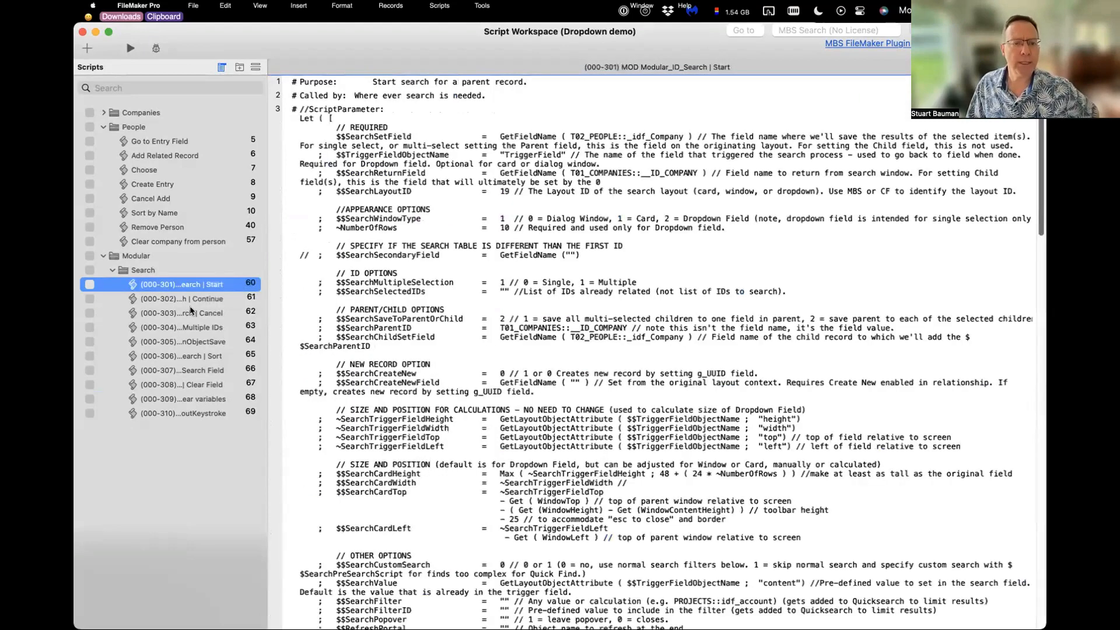
click(202, 414)
click(198, 401)
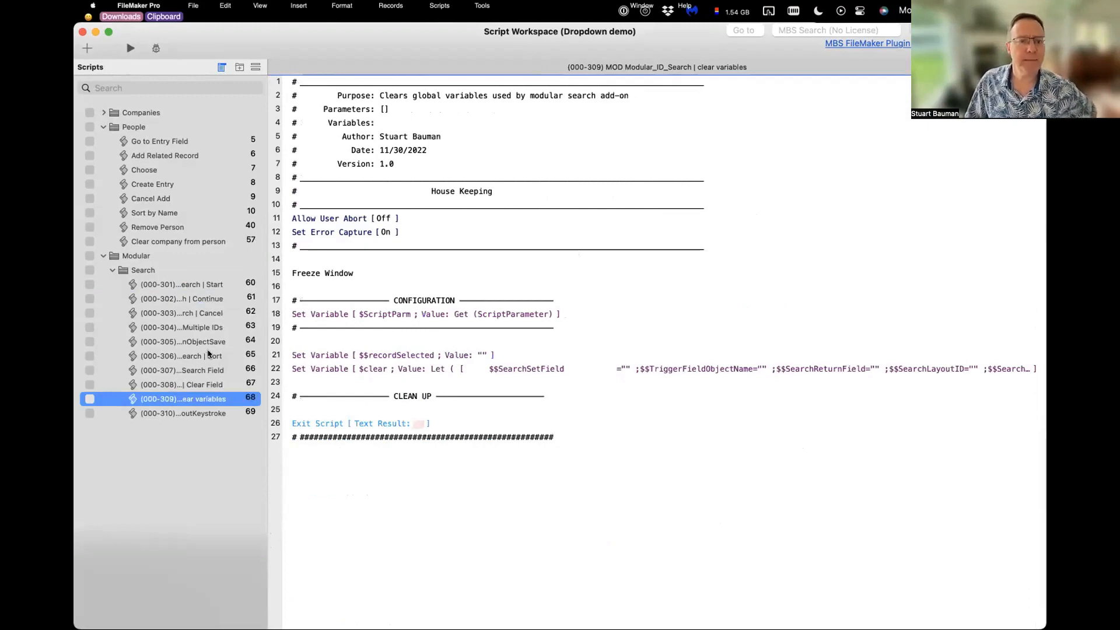
click(198, 289)
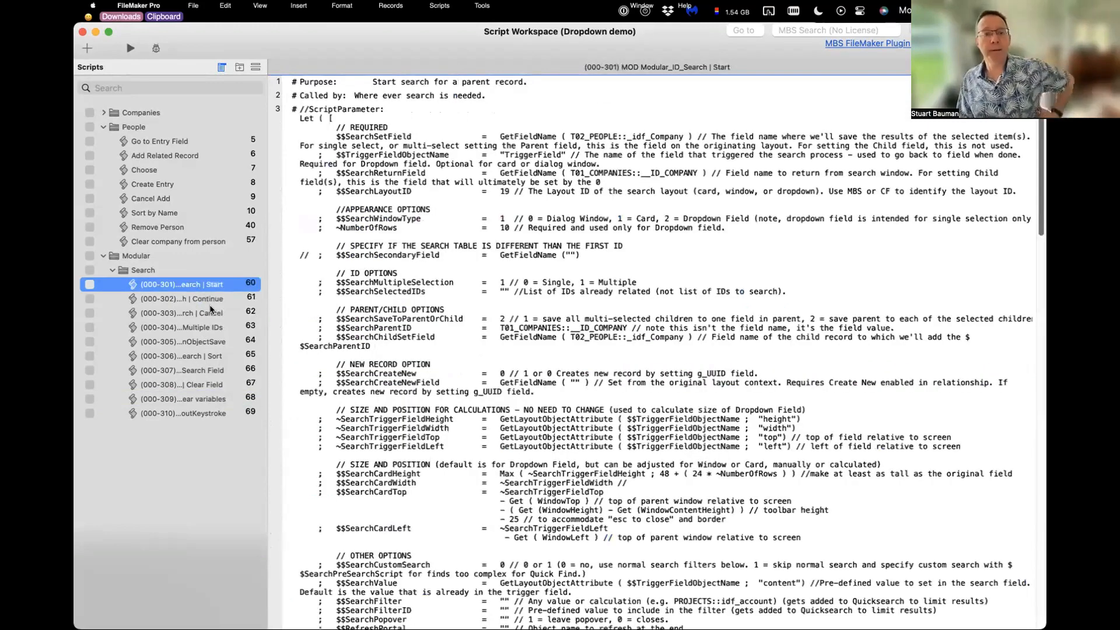
Step: Examine how the modular search Continue script saves the parent ID to the selected child records
click(207, 301)
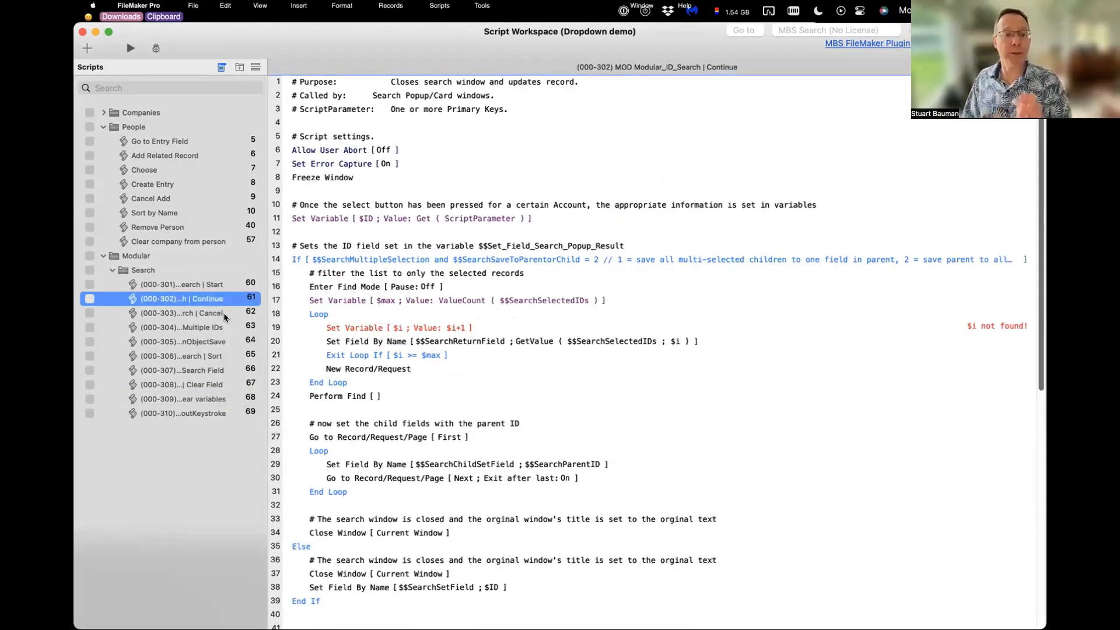
scroll(613, 330, down, 1)
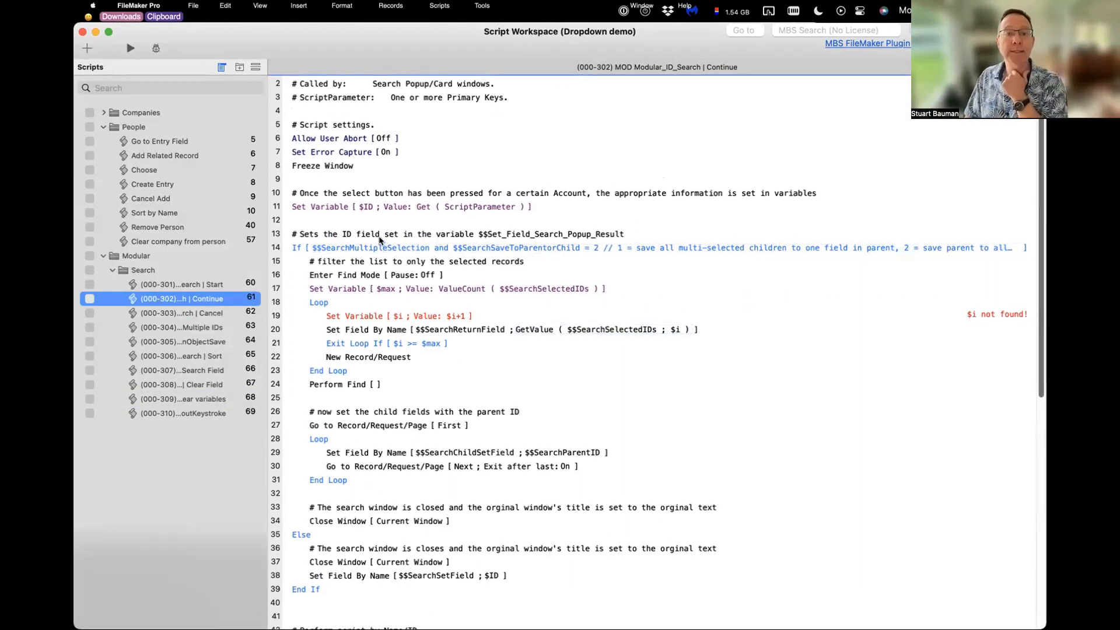
scroll(458, 390, down, 1)
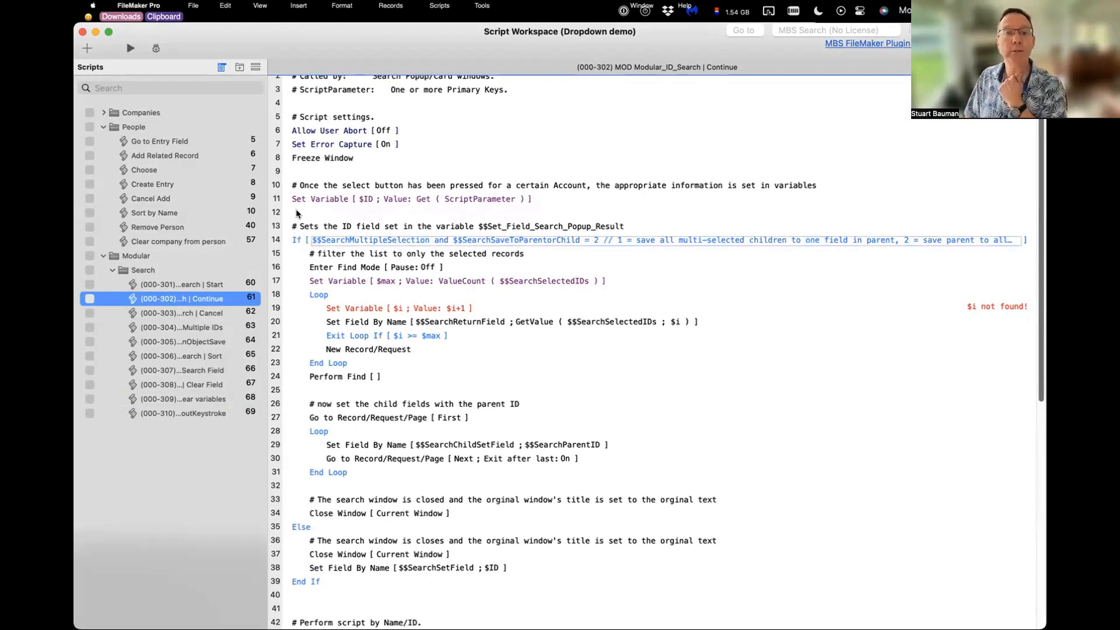
scroll(327, 227, up, 1)
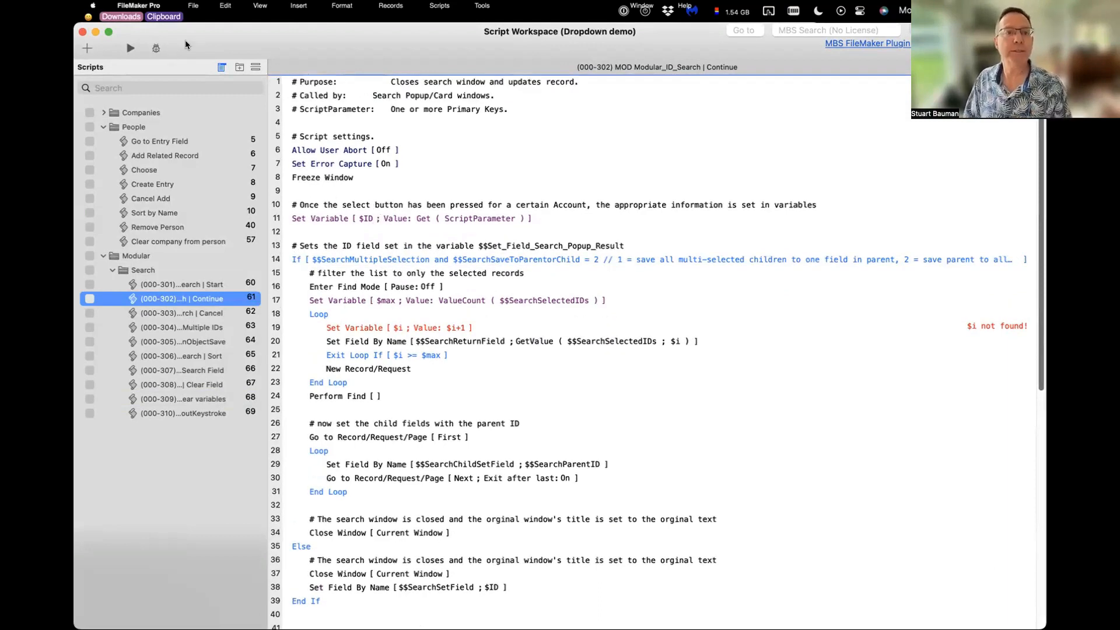
Step: Open the Link People search on the Save Parent to Children layout with the Script Debugger running, and add the fifth contact to the selection
key(super+w)
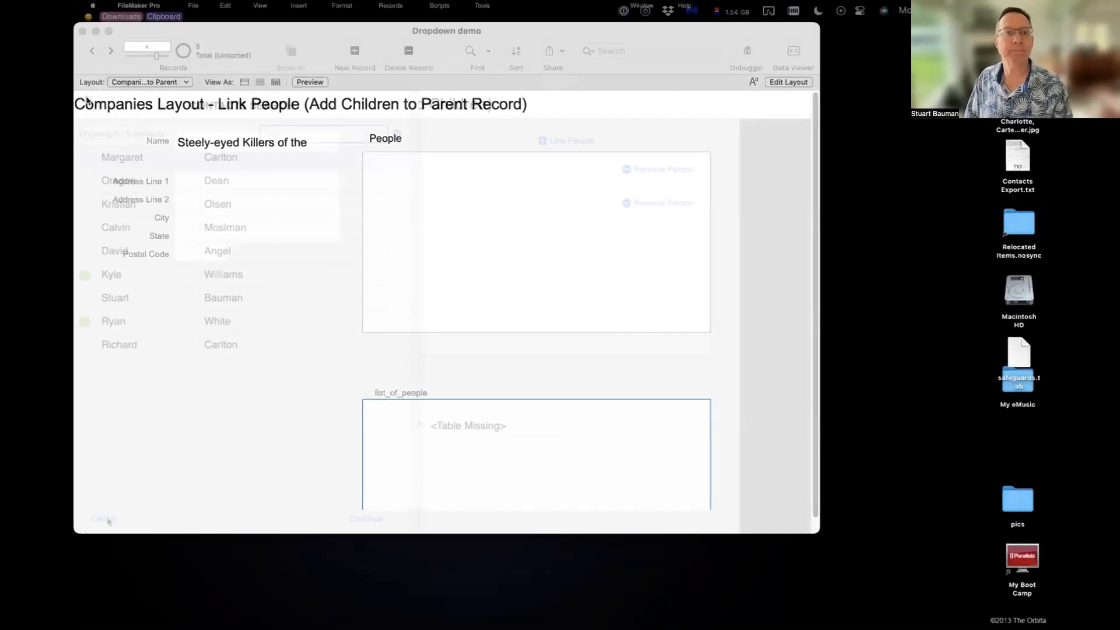
click(106, 520)
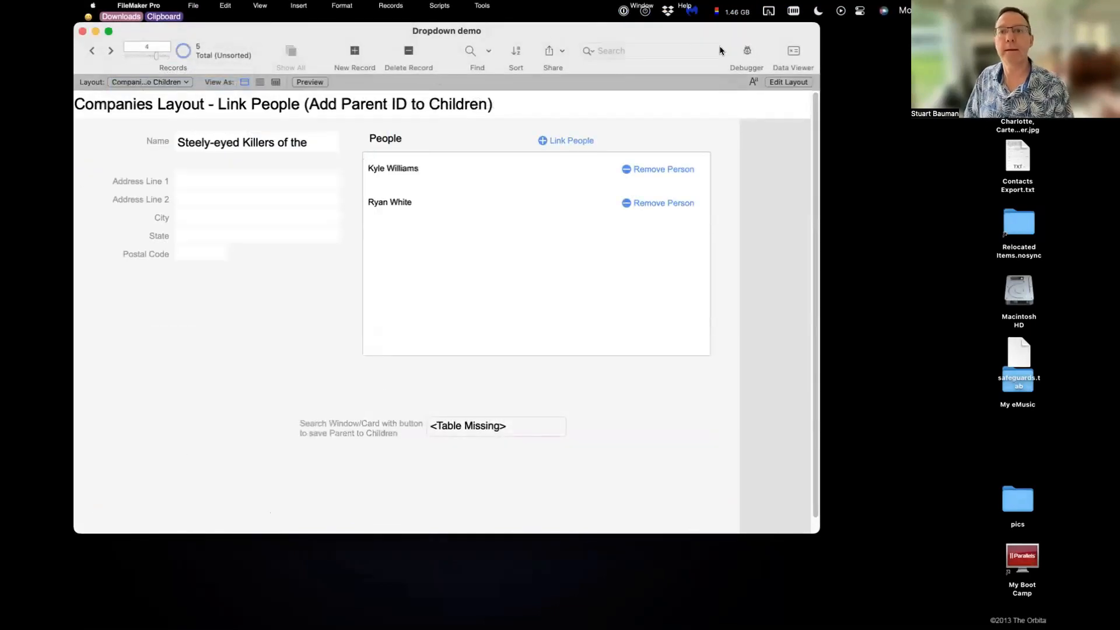
click(746, 51)
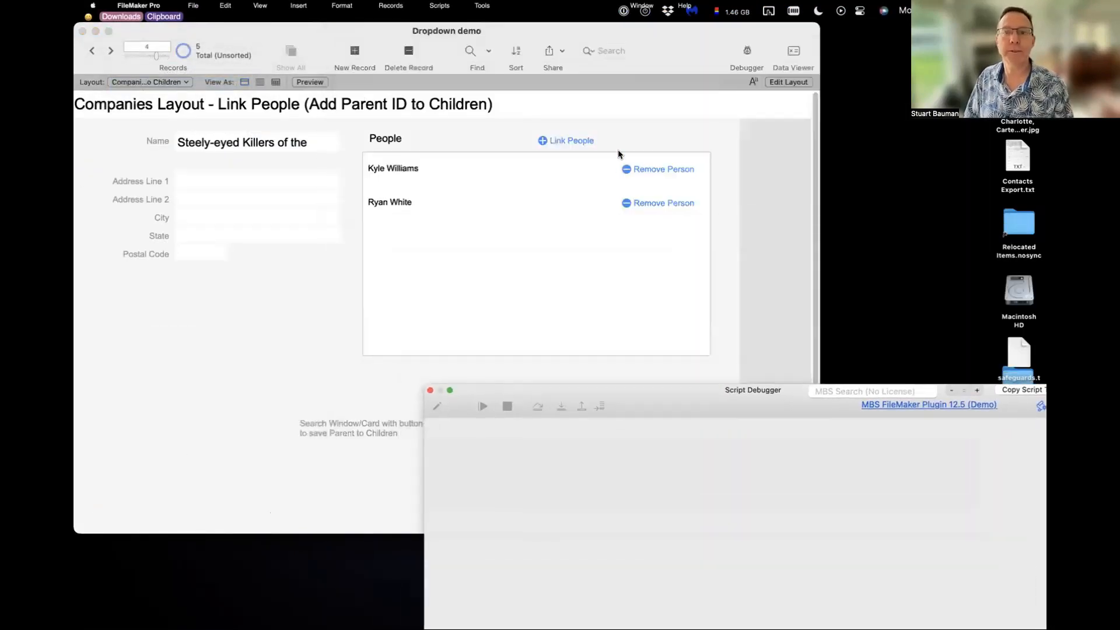
click(576, 142)
click(483, 406)
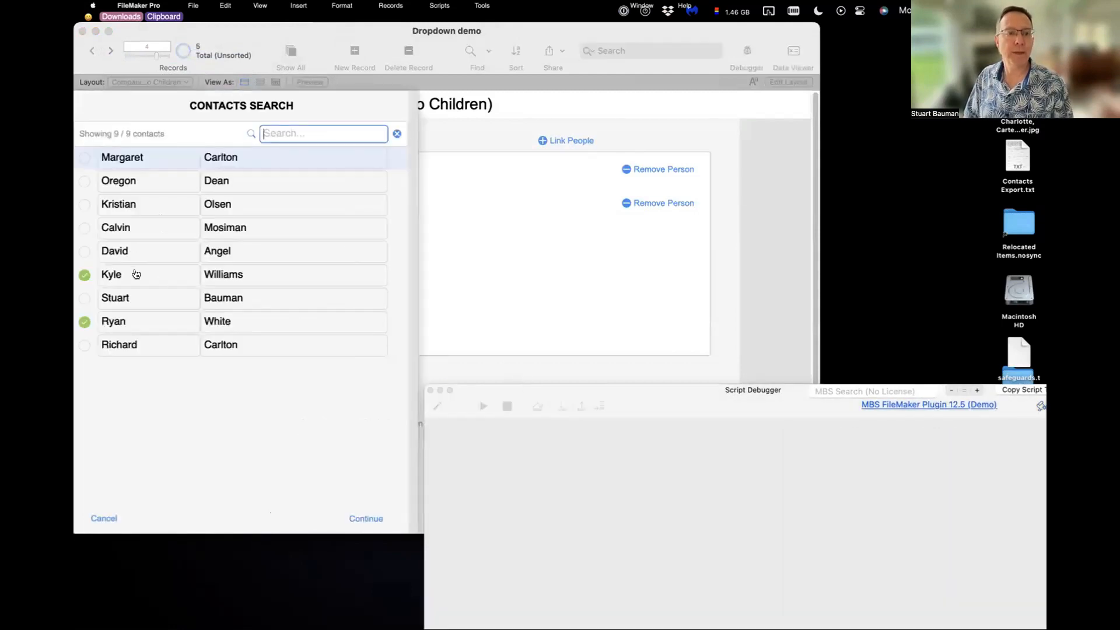
click(110, 252)
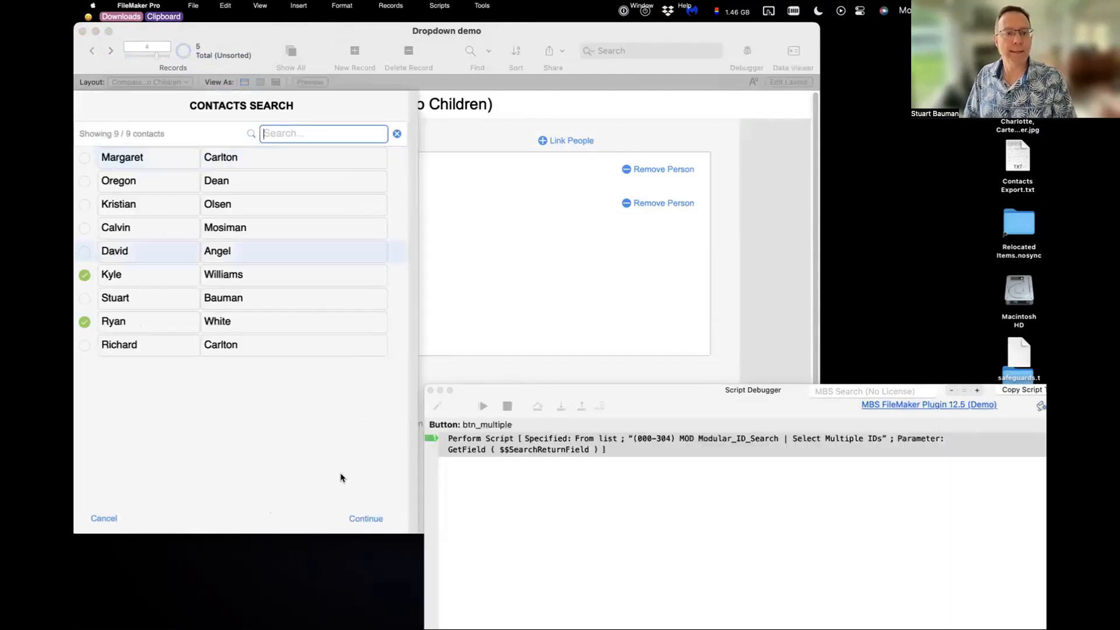
click(483, 406)
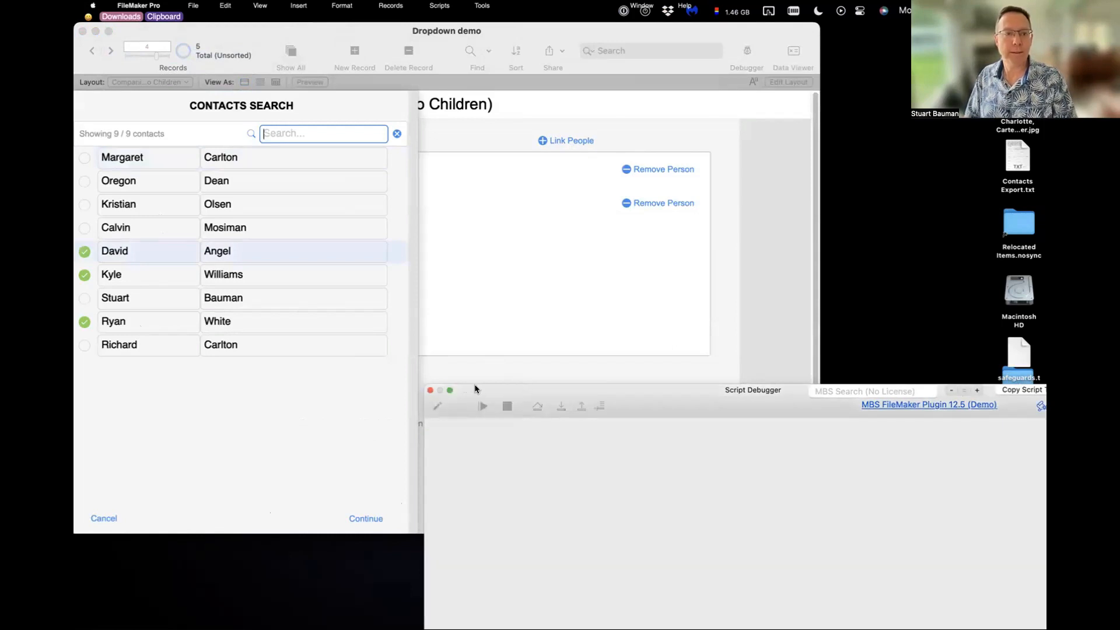
Step: Continue with the selected contacts and debug the Continue script up to the $$SearchMultipleSelection condition, keeping the contact list in view
click(369, 519)
drag(558, 396, 338, 86)
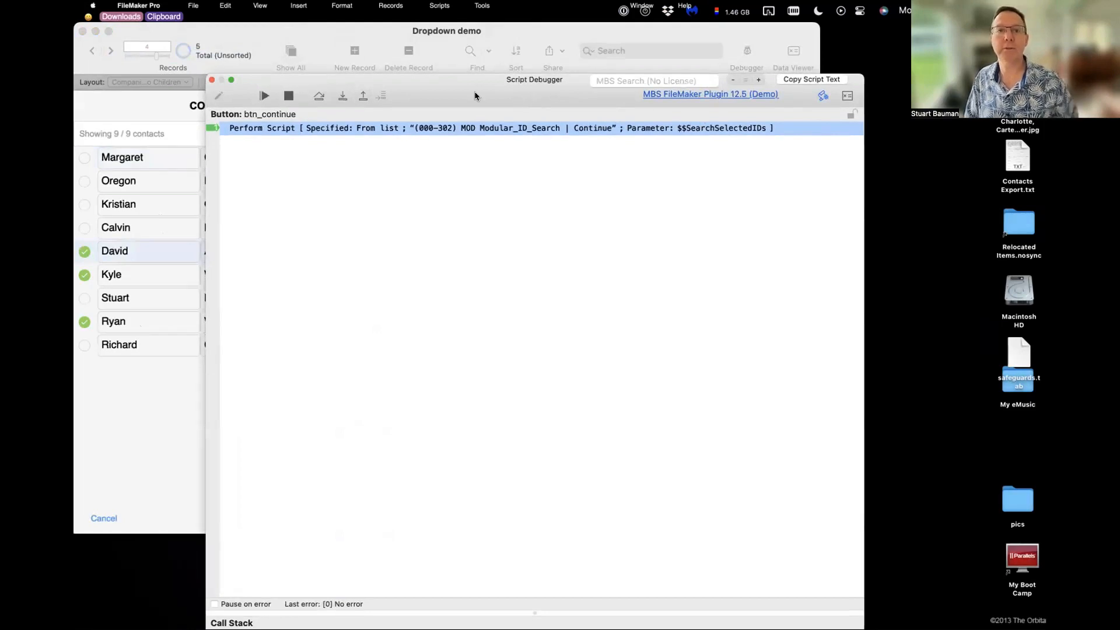
click(341, 96)
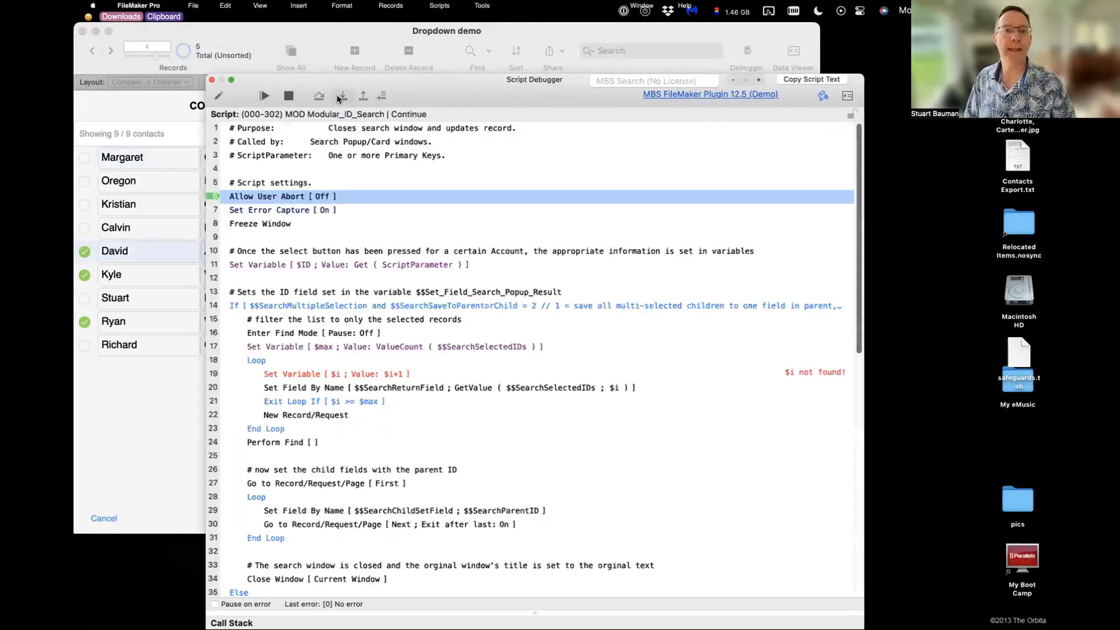
click(342, 98)
click(341, 98)
click(342, 97)
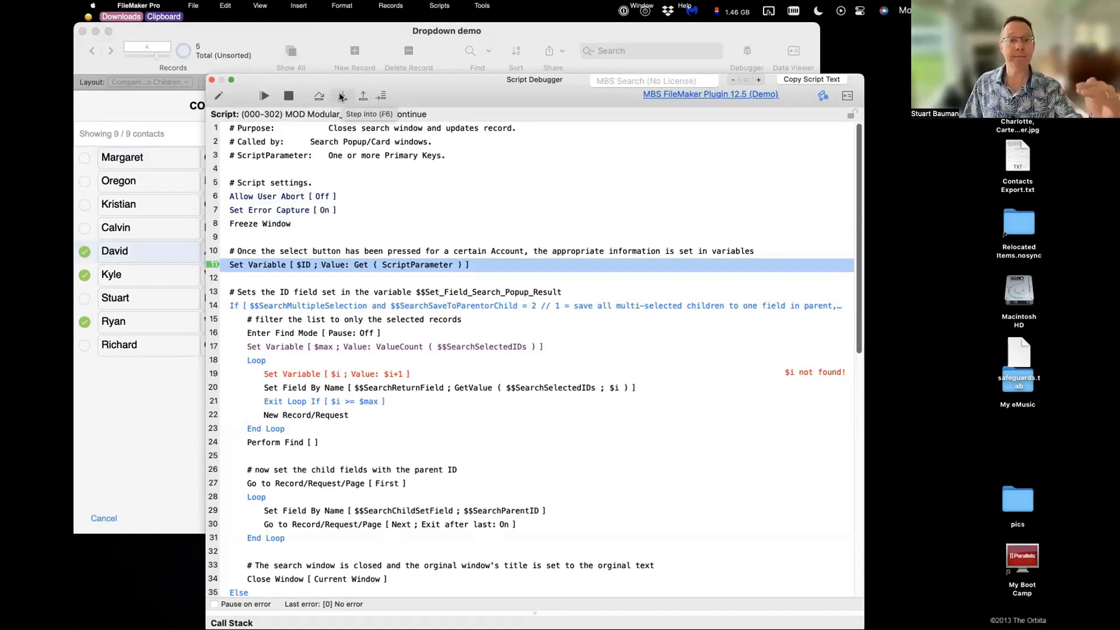
click(342, 97)
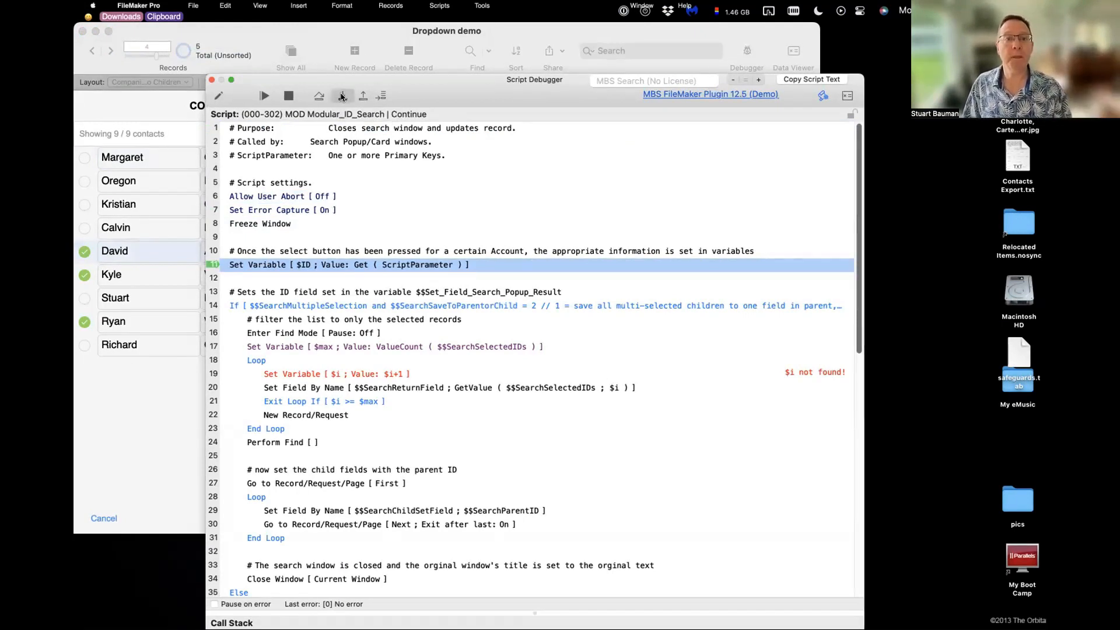
click(342, 97)
drag(442, 90, 417, 47)
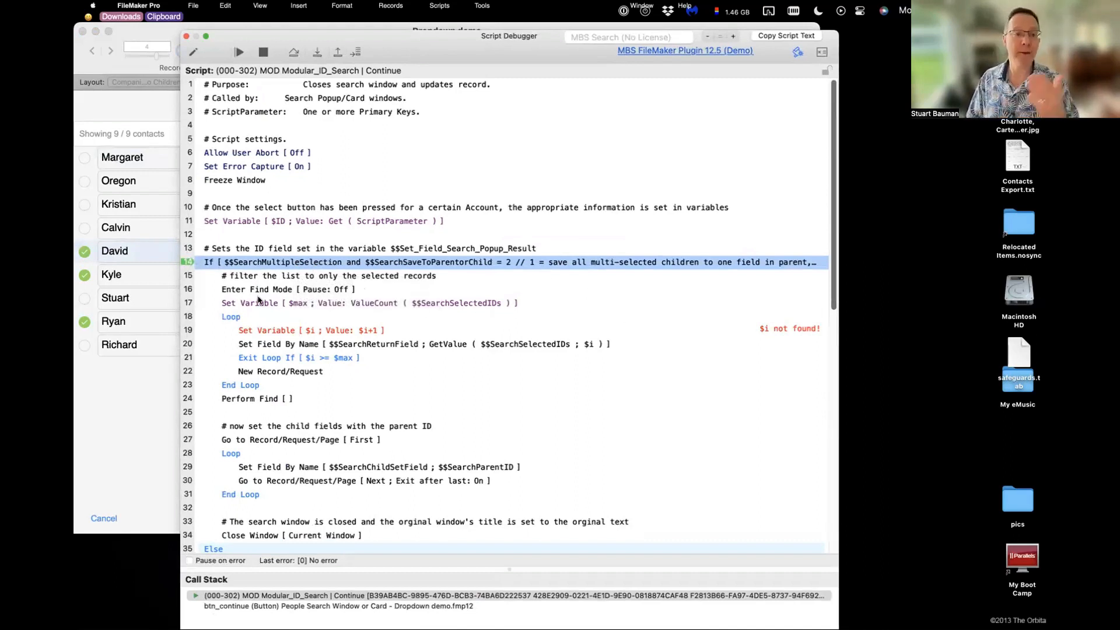
drag(430, 38, 616, 45)
Step: Step through the find loop in the Continue script until Perform Find filters the list to the selected contacts
click(504, 59)
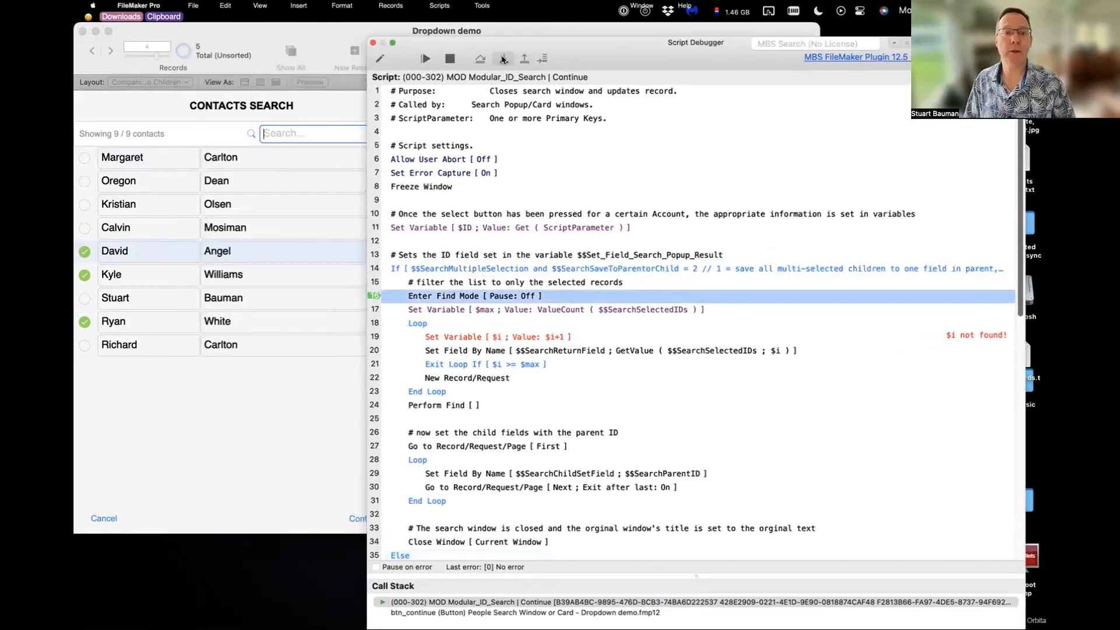
click(503, 59)
click(503, 59)
click(503, 59)
click(503, 59)
click(503, 59)
click(502, 59)
click(503, 59)
click(503, 59)
click(503, 59)
click(502, 59)
click(503, 59)
click(503, 59)
click(502, 59)
click(503, 59)
click(503, 59)
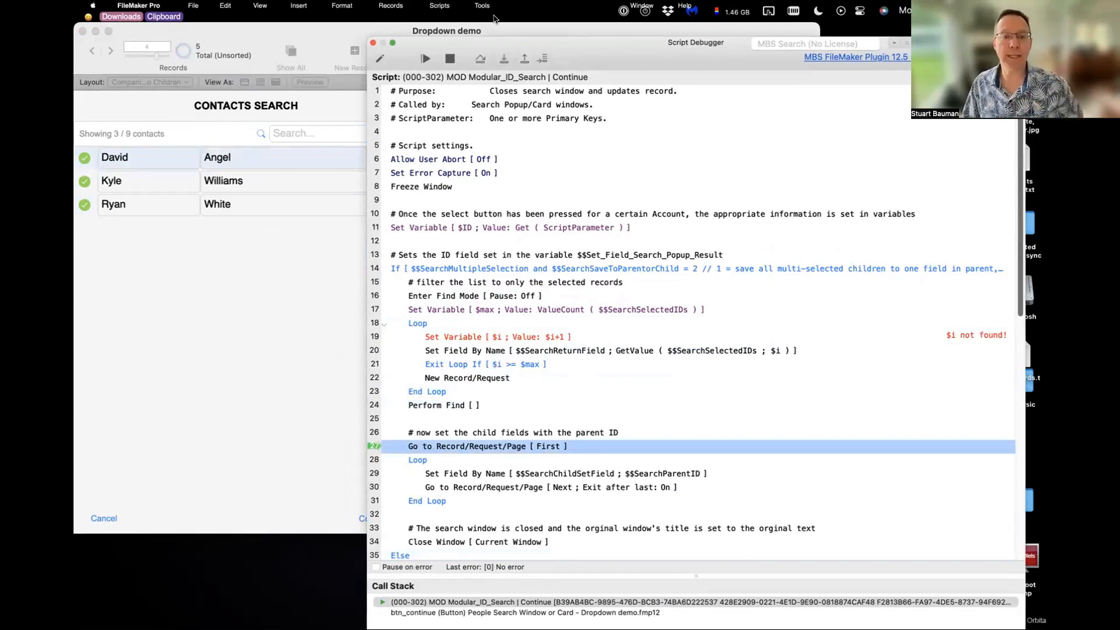
Step: Step through the loop that sets the parent ID in each selected child record, through closing the search window
click(504, 61)
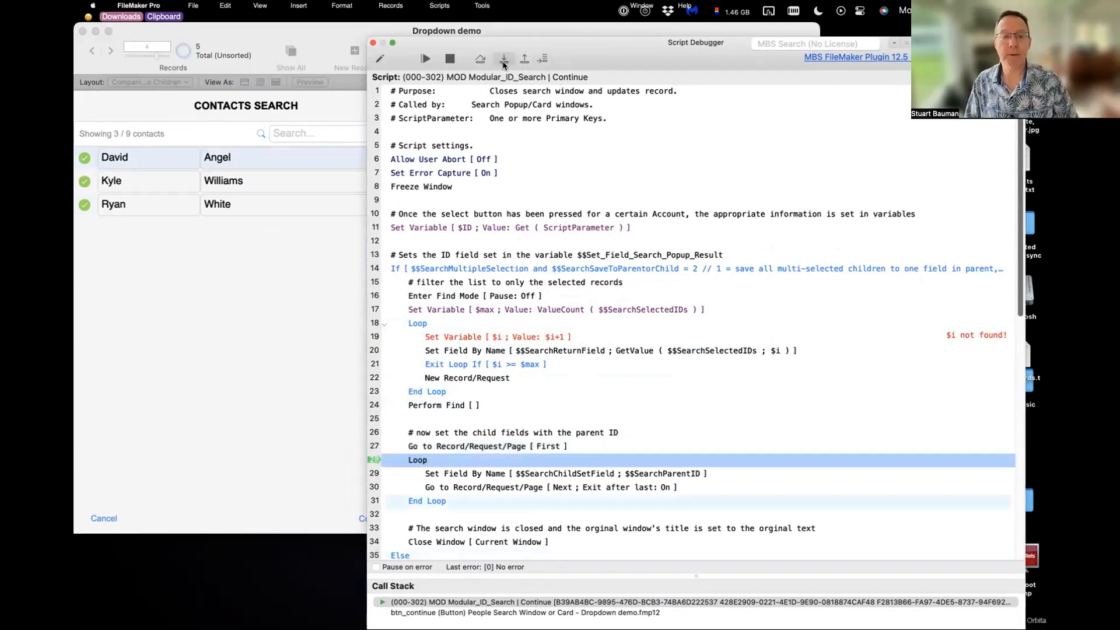
click(504, 61)
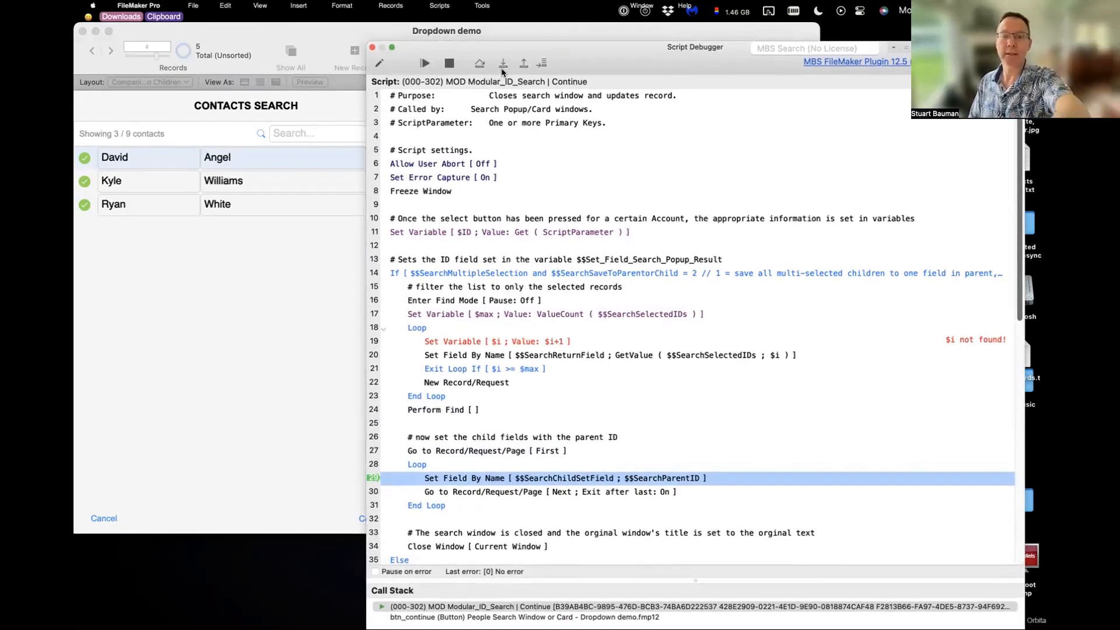
click(502, 68)
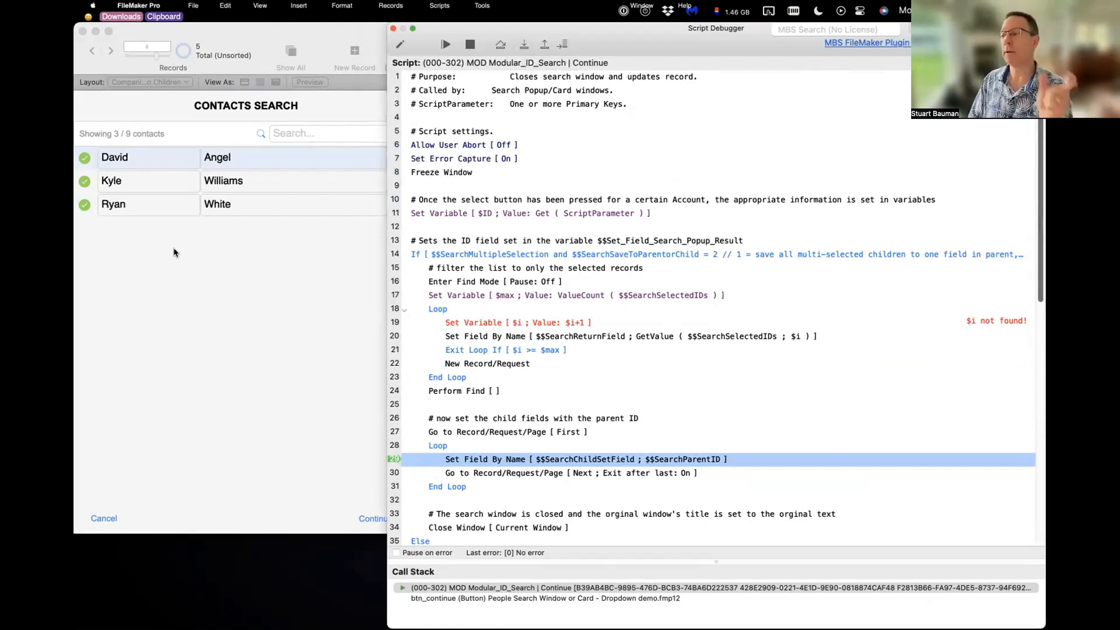
click(523, 47)
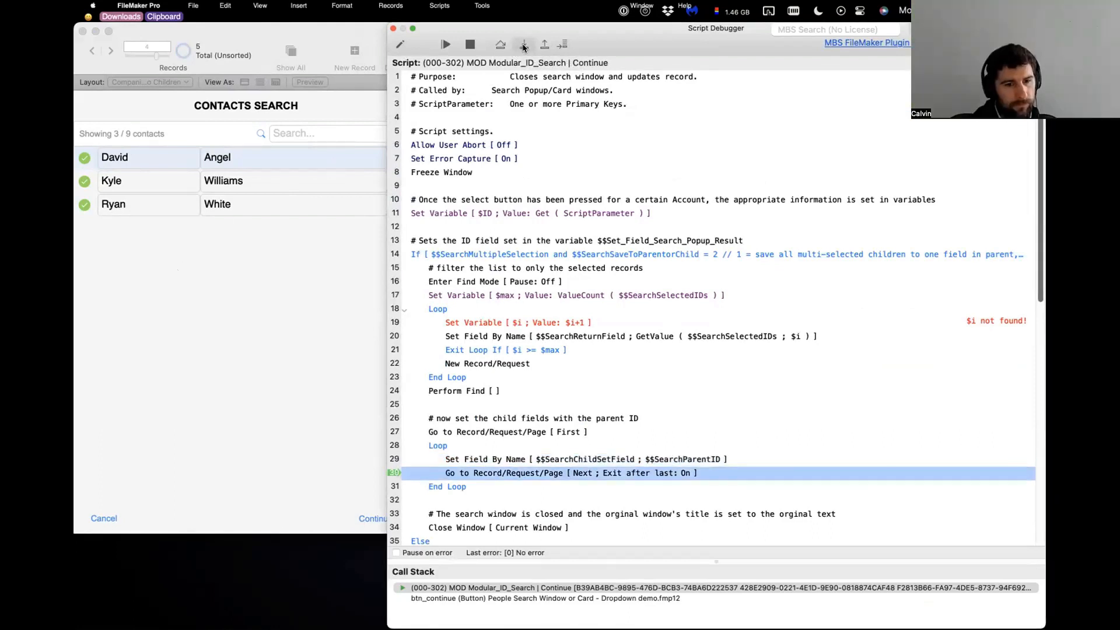
click(524, 46)
click(524, 47)
click(524, 47)
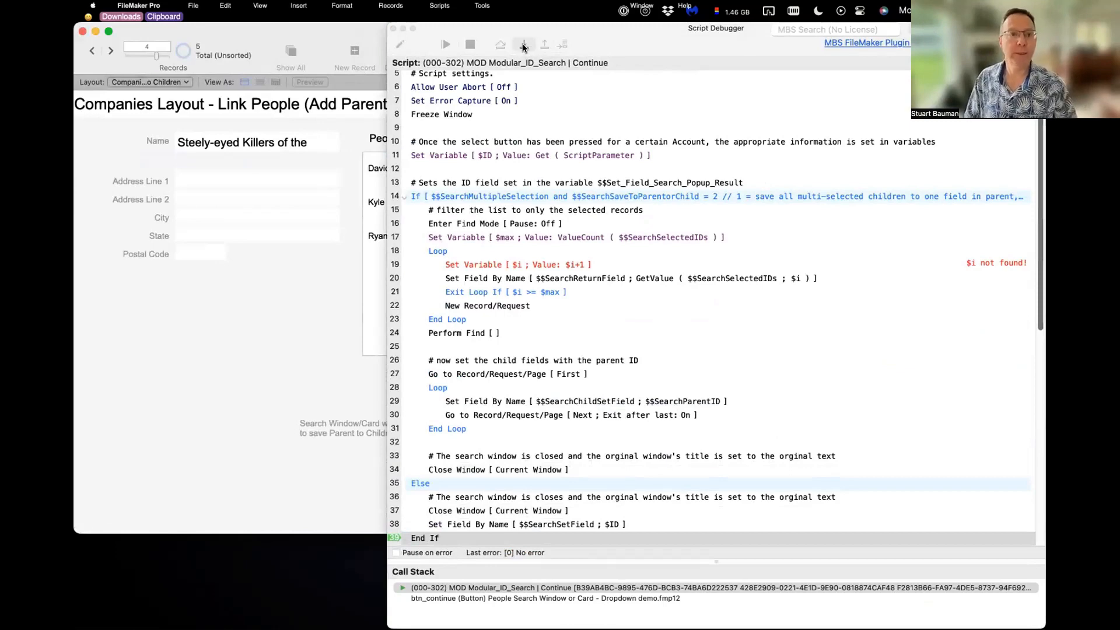
Step: Step past the post-search script check in the Continue script, review the remaining lines and run the script to completion
click(524, 47)
click(524, 47)
click(523, 47)
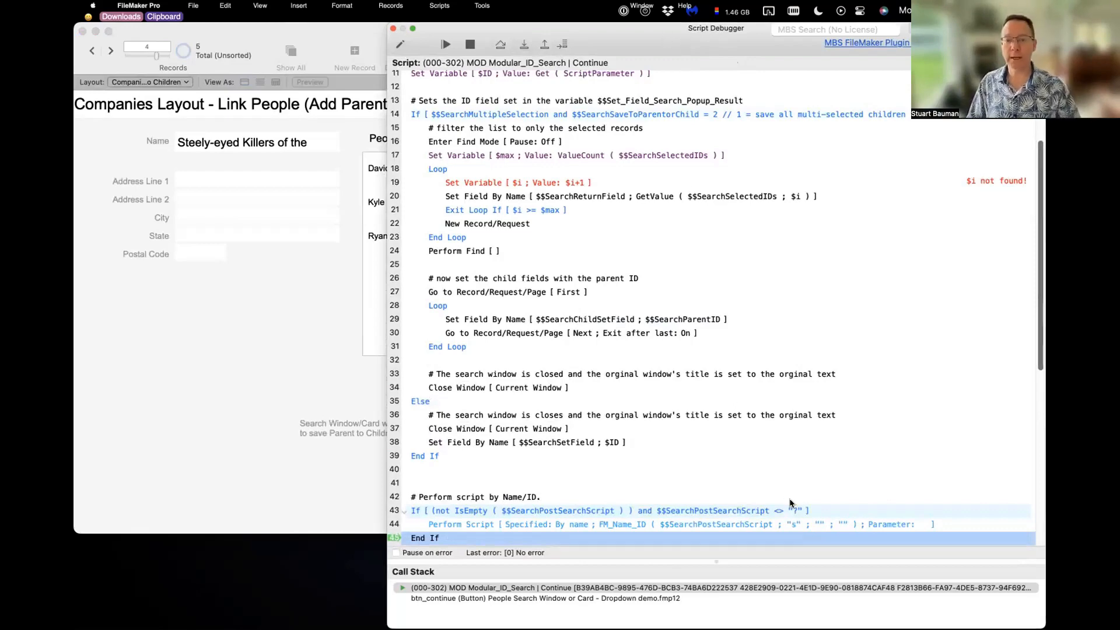
scroll(792, 503, down, 5)
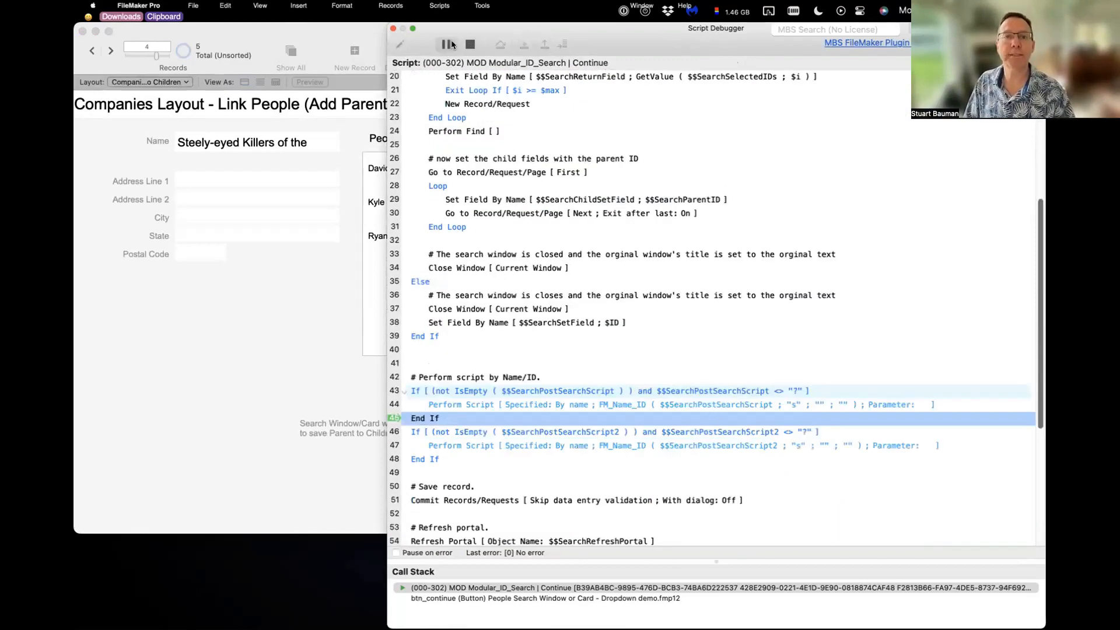
click(444, 44)
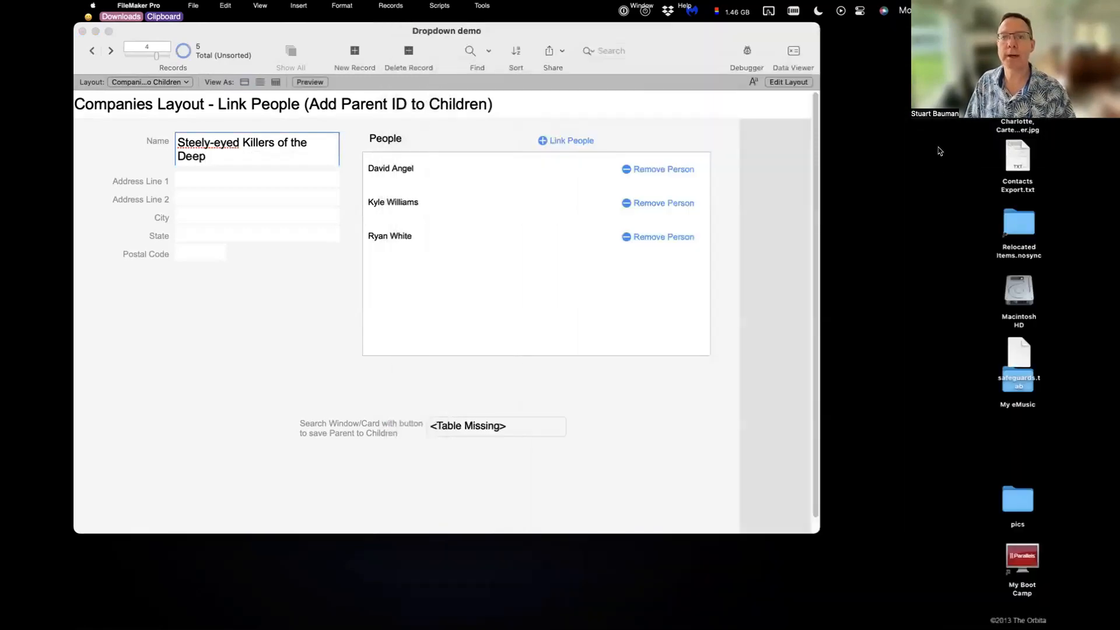
Step: Review the script parameters of the modular search Start script, including the script options and $$SearchCustomSearch
drag(1044, 147, 330, 133)
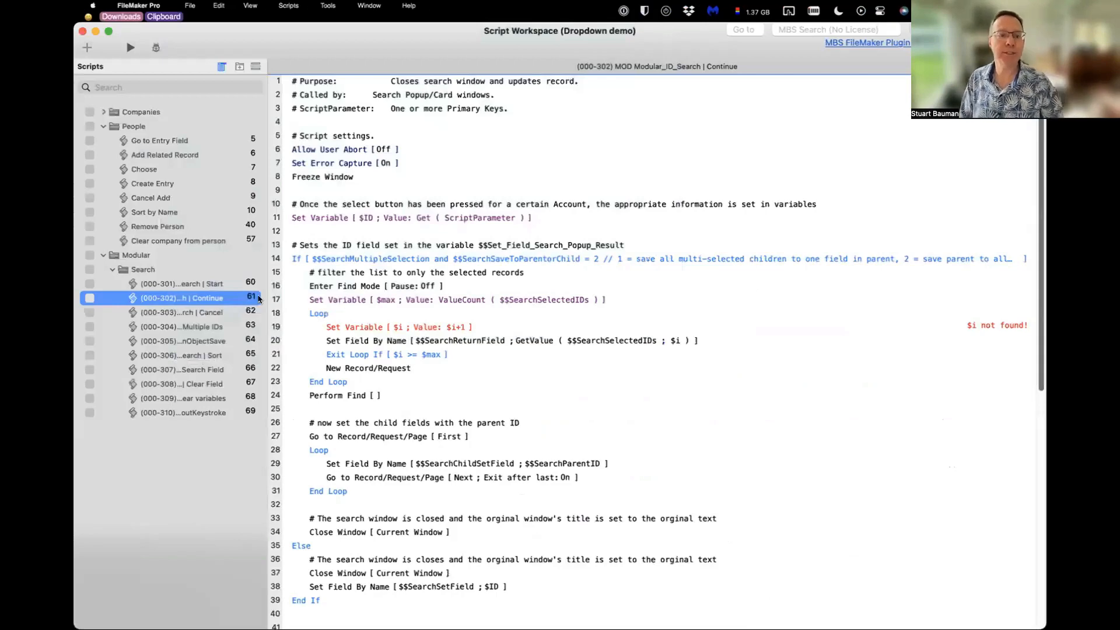
click(175, 284)
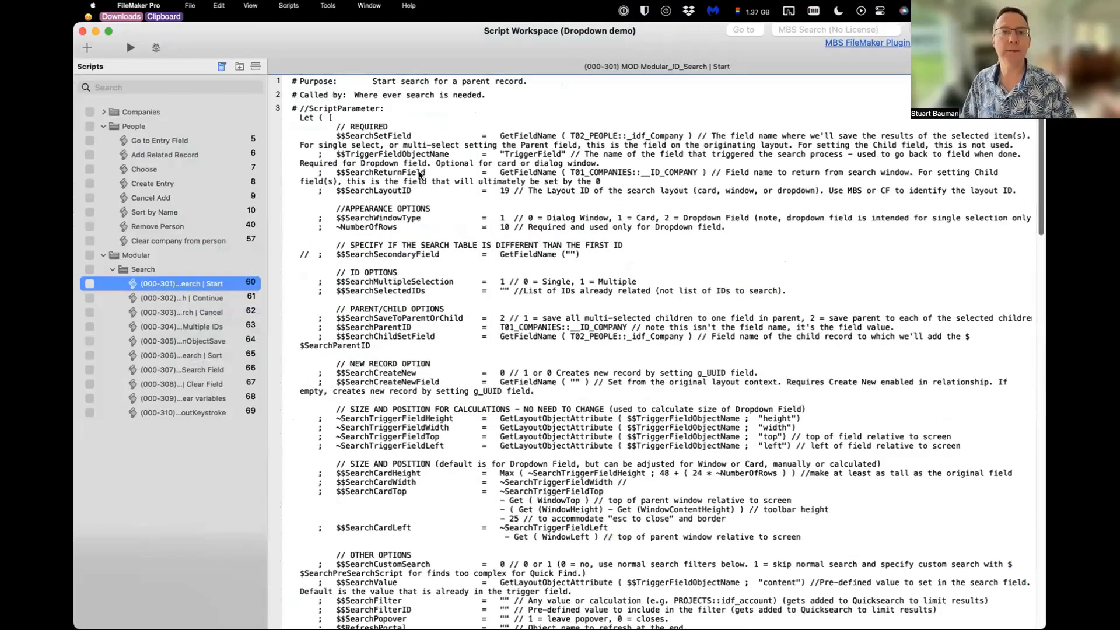
click(422, 177)
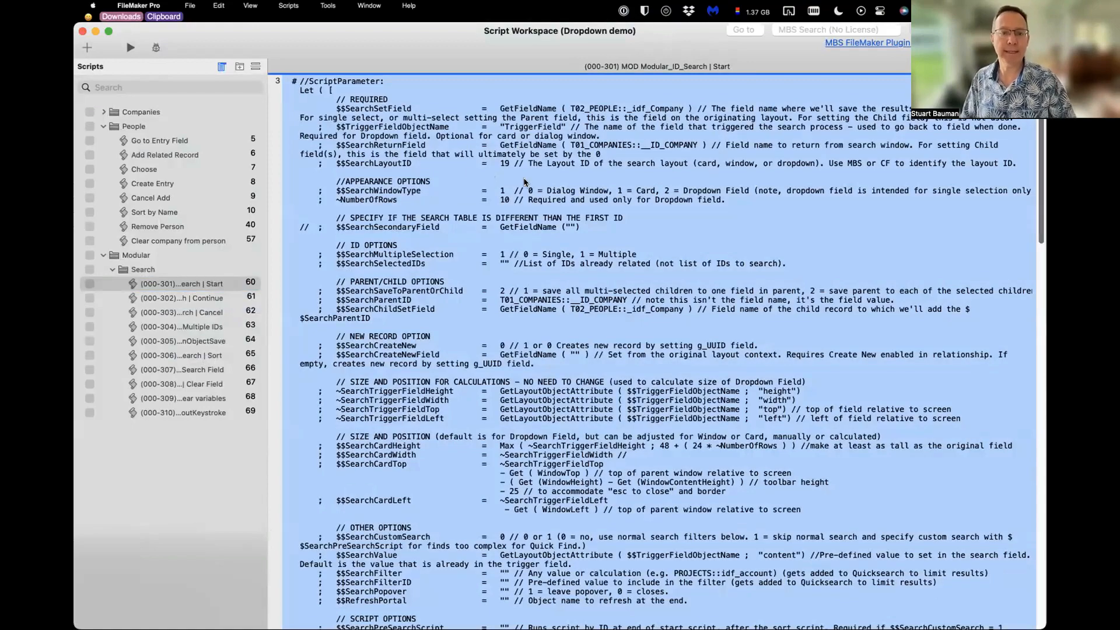
click(641, 319)
scroll(513, 332, down, 5)
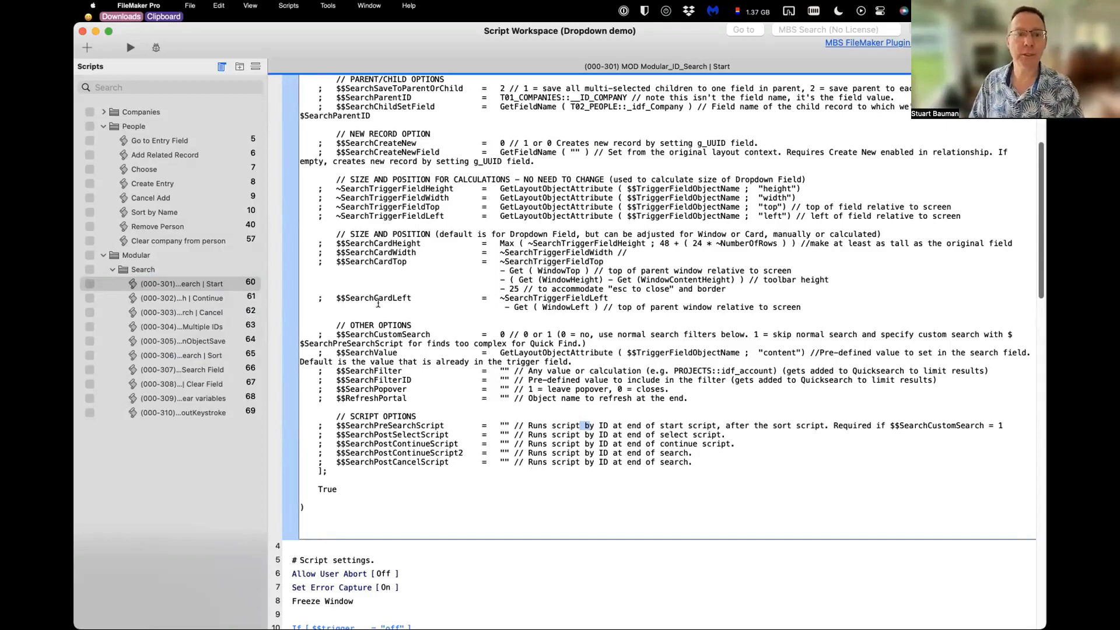
drag(378, 334, 699, 331)
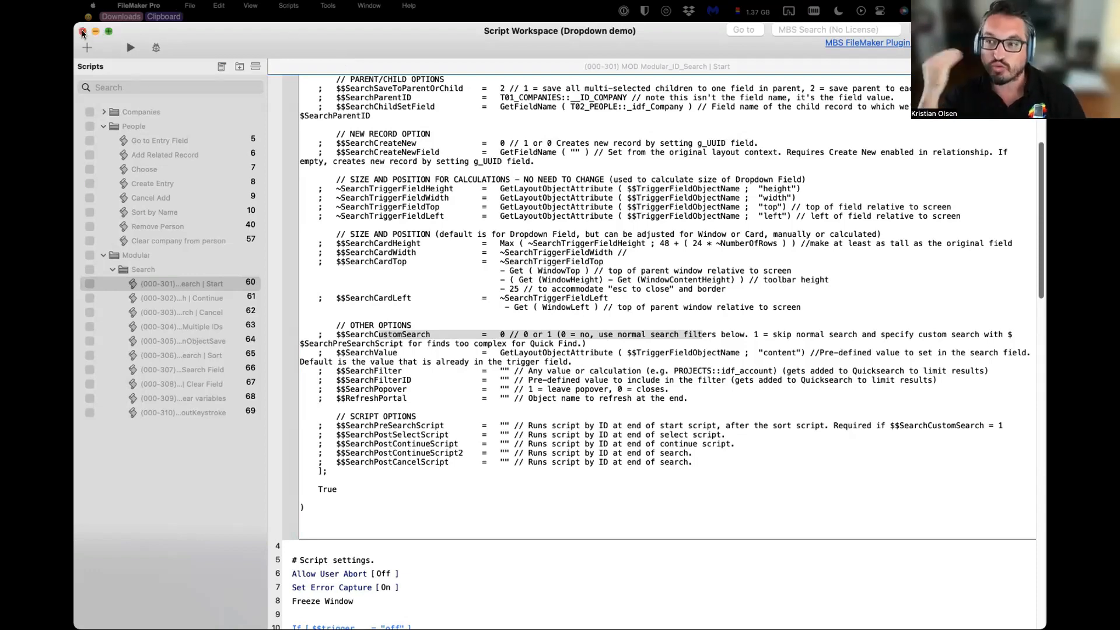
Step: Close the Script Workspace and view the People Search Window or Card layout in Layout mode
click(82, 31)
click(788, 83)
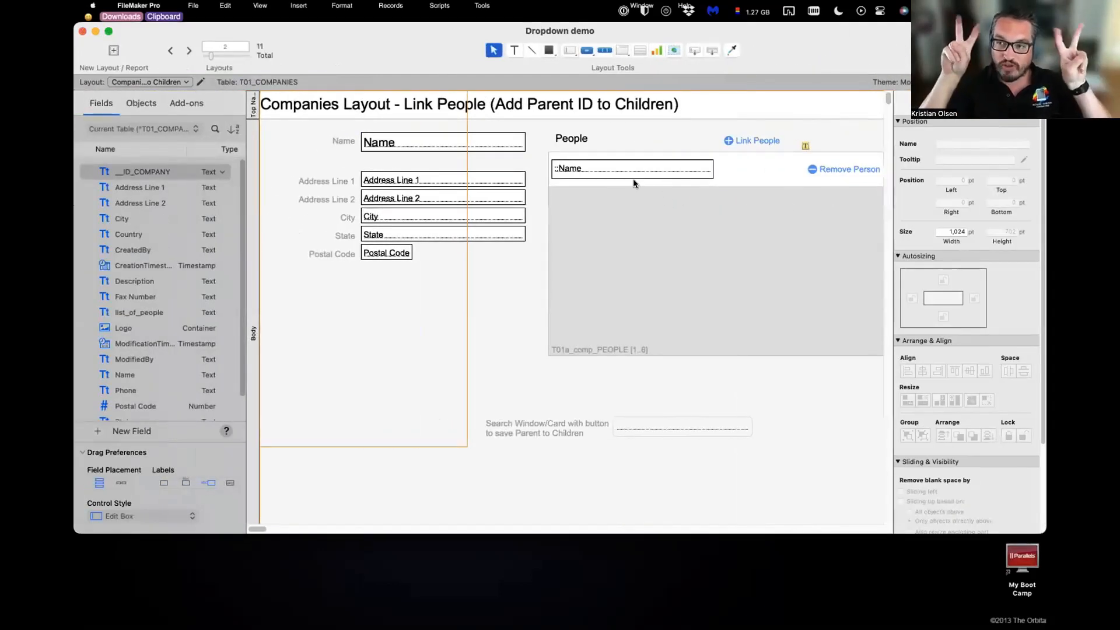
click(168, 82)
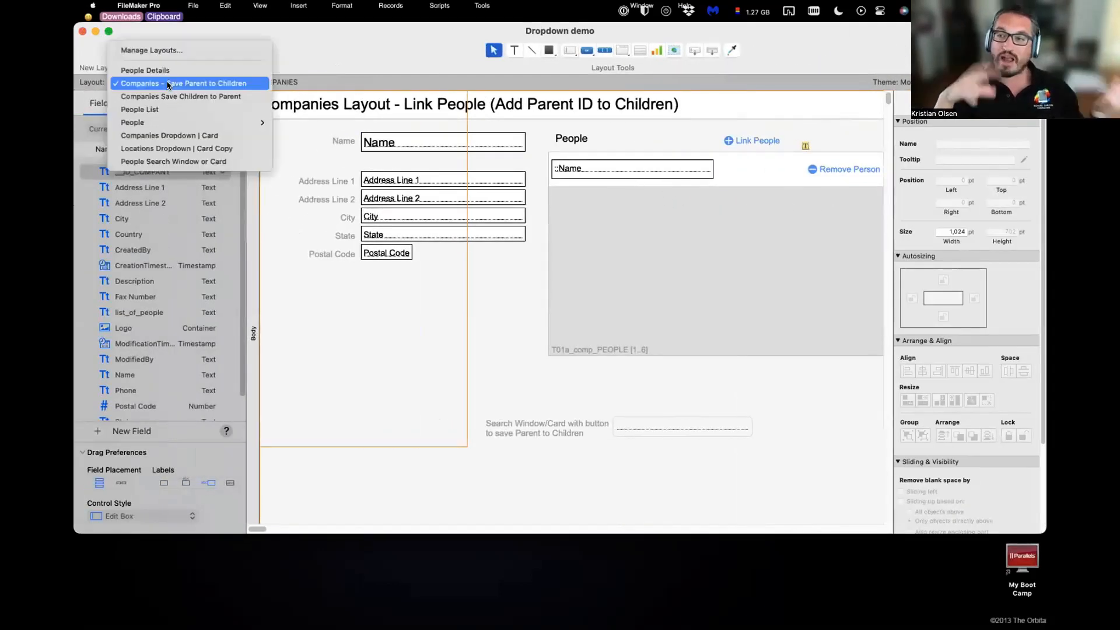
click(188, 161)
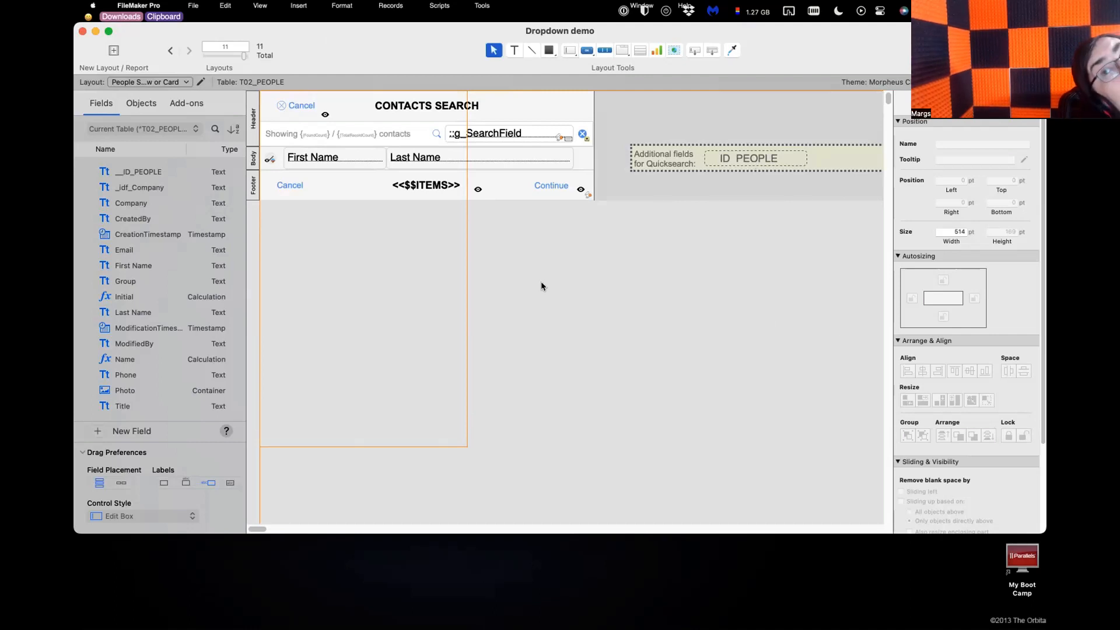
Step: Switch to the People Details layout, return to Browse mode and turn on the Script Debugger
click(181, 82)
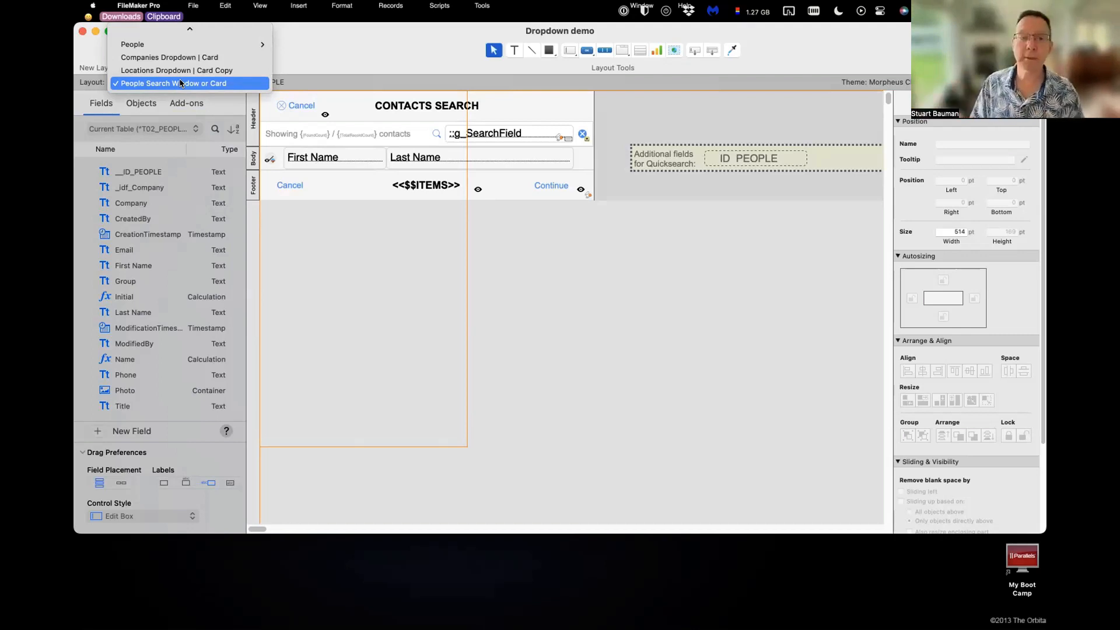
mouse_move(195, 48)
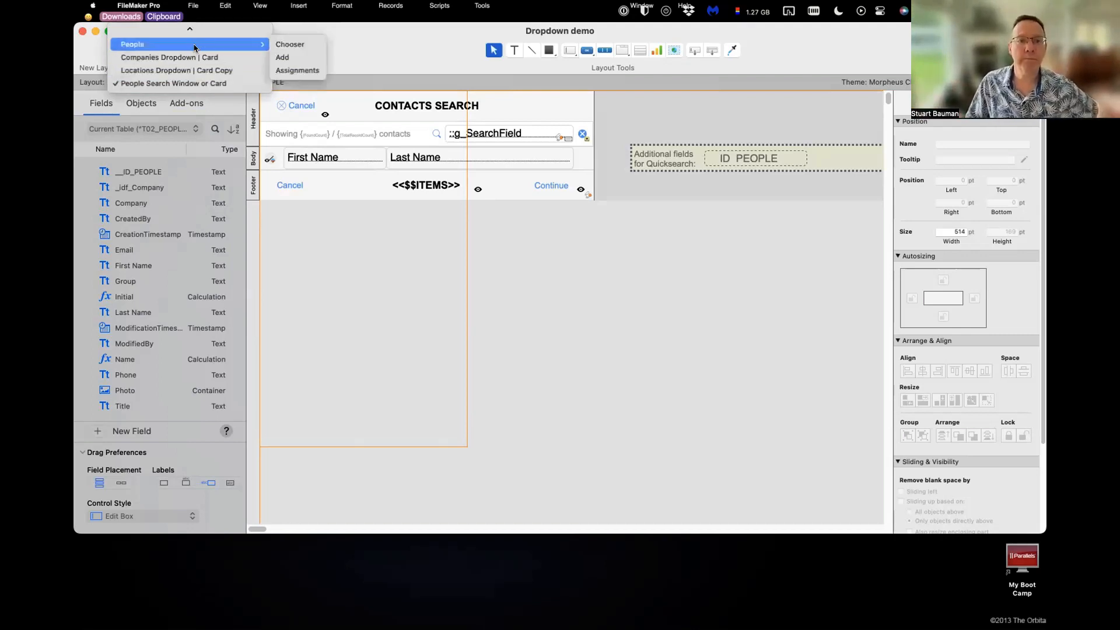
scroll(196, 49, up, 3)
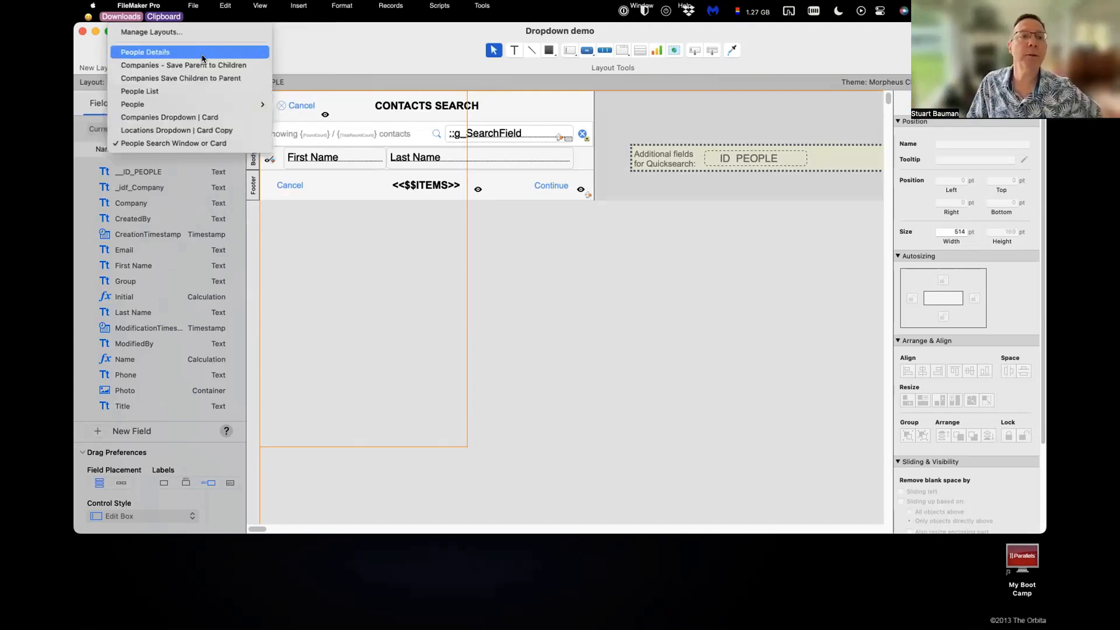
click(209, 54)
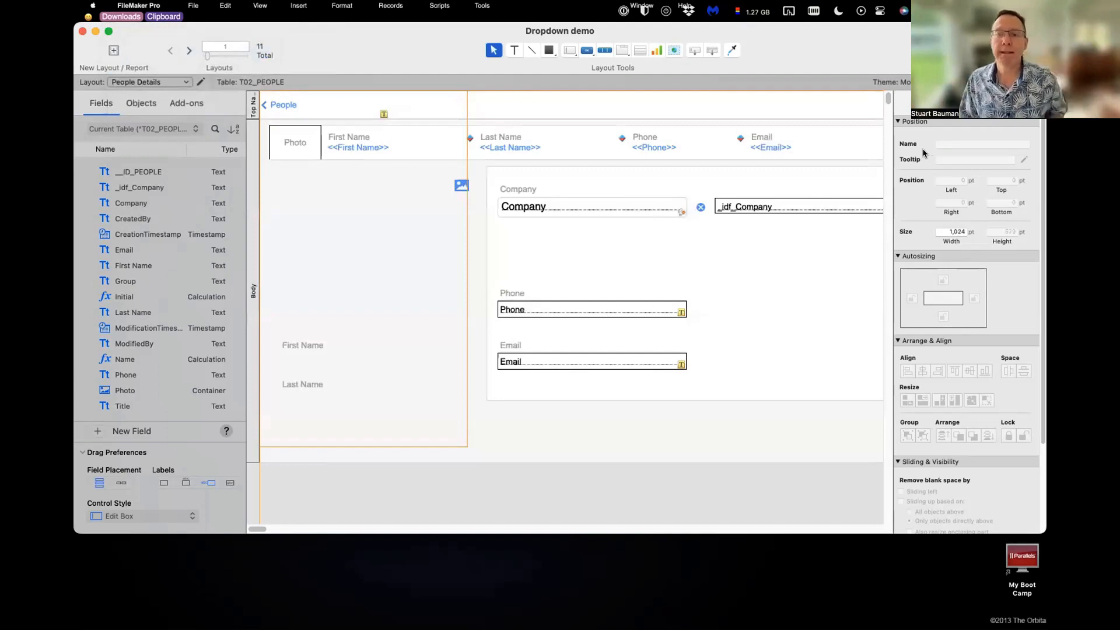
click(1015, 82)
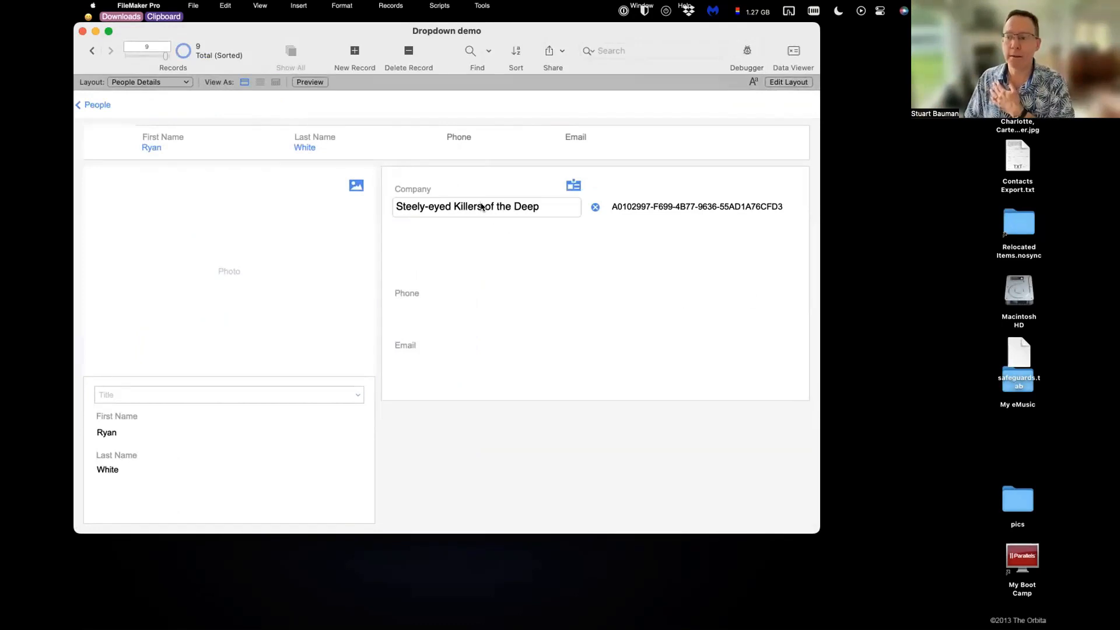
click(747, 53)
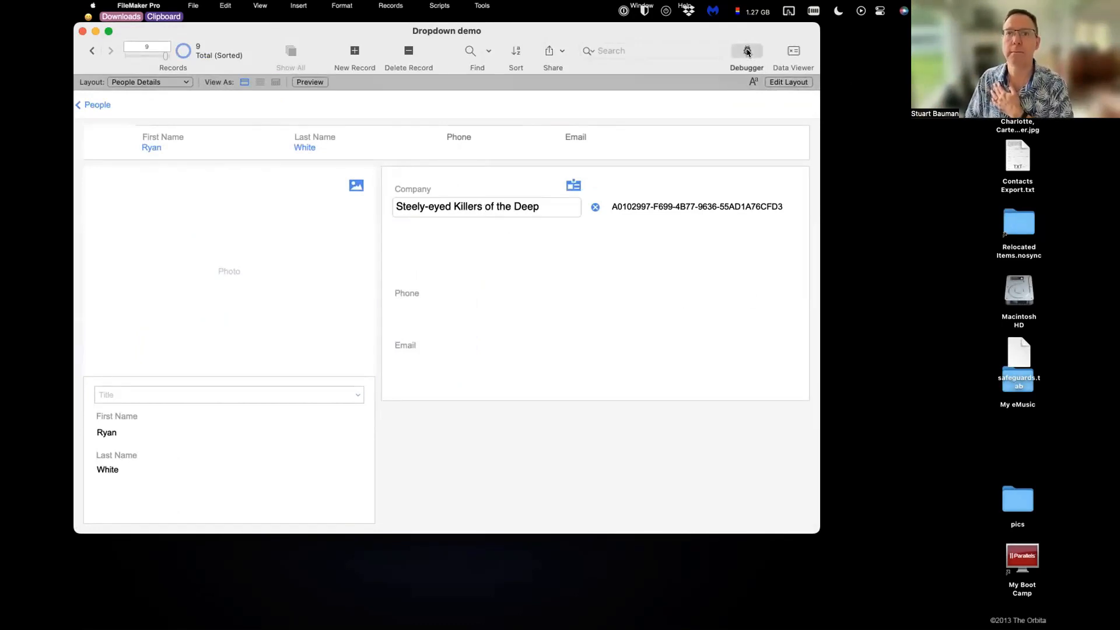
Step: Move the Script Debugger below the Company field, enter the field to trigger the Start script, and step to the $$SearchCreateNew check
drag(560, 34, 643, 321)
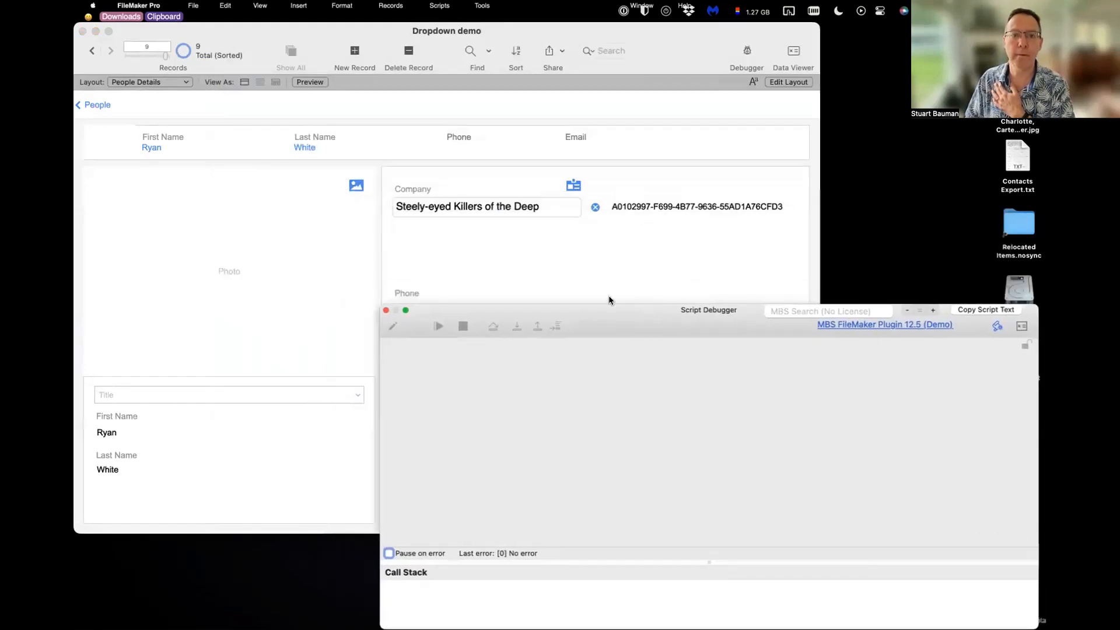
click(444, 205)
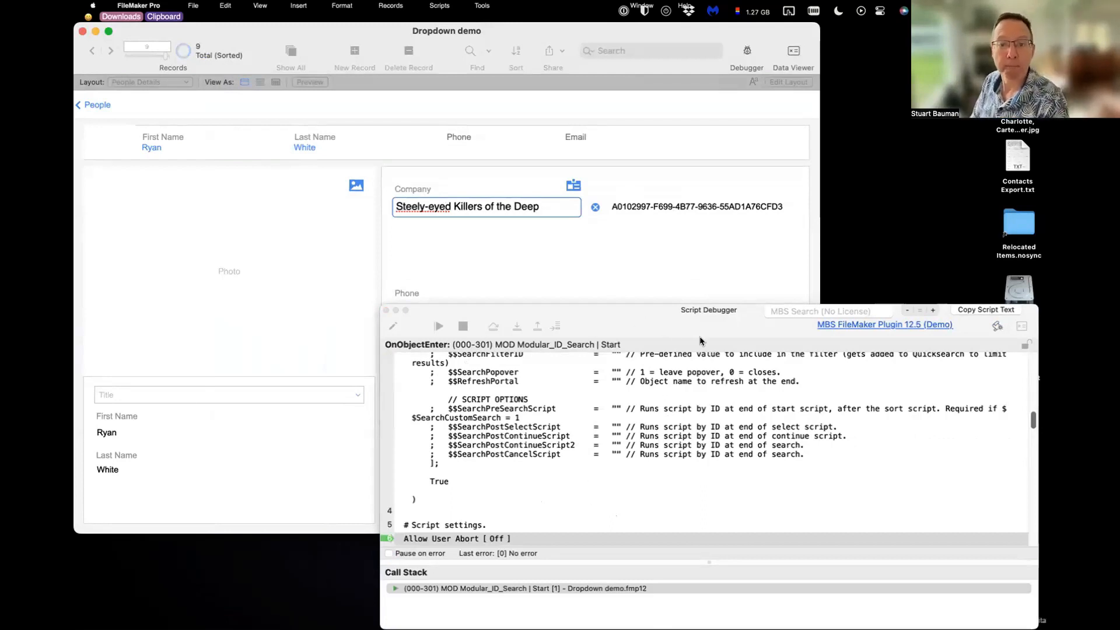
click(516, 327)
click(516, 327)
click(516, 327)
click(517, 327)
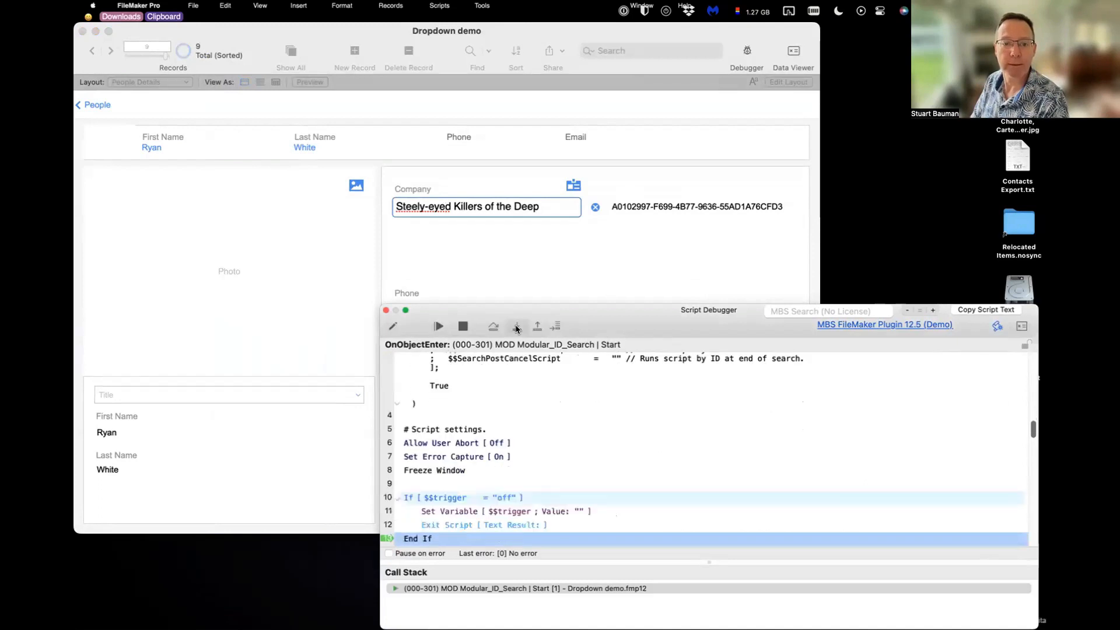
scroll(565, 458, down, 5)
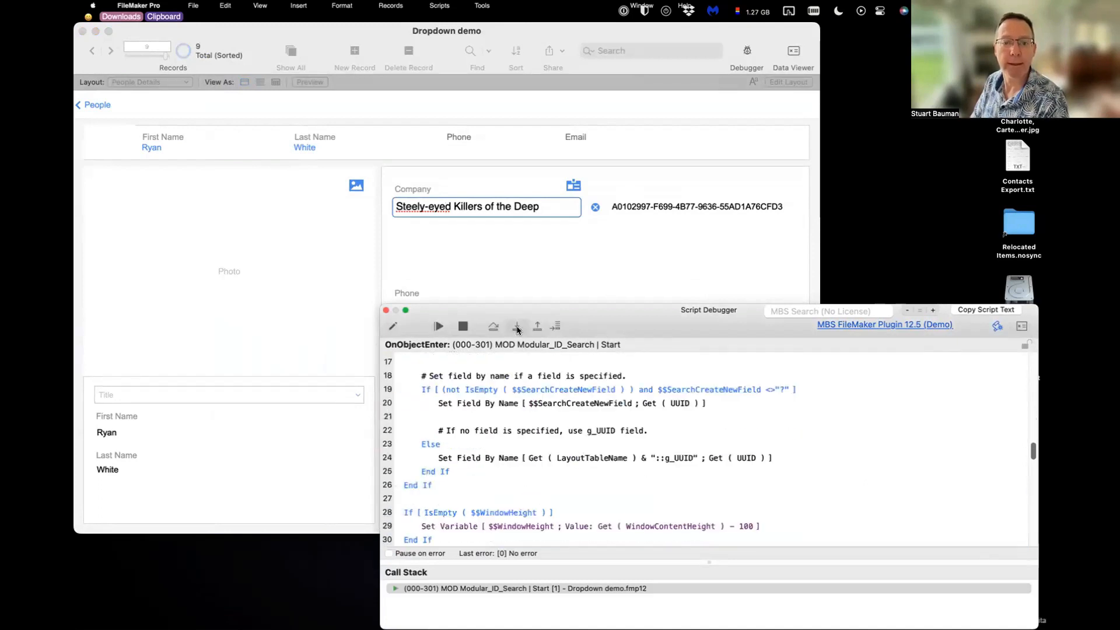
click(516, 327)
scroll(575, 398, down, 1)
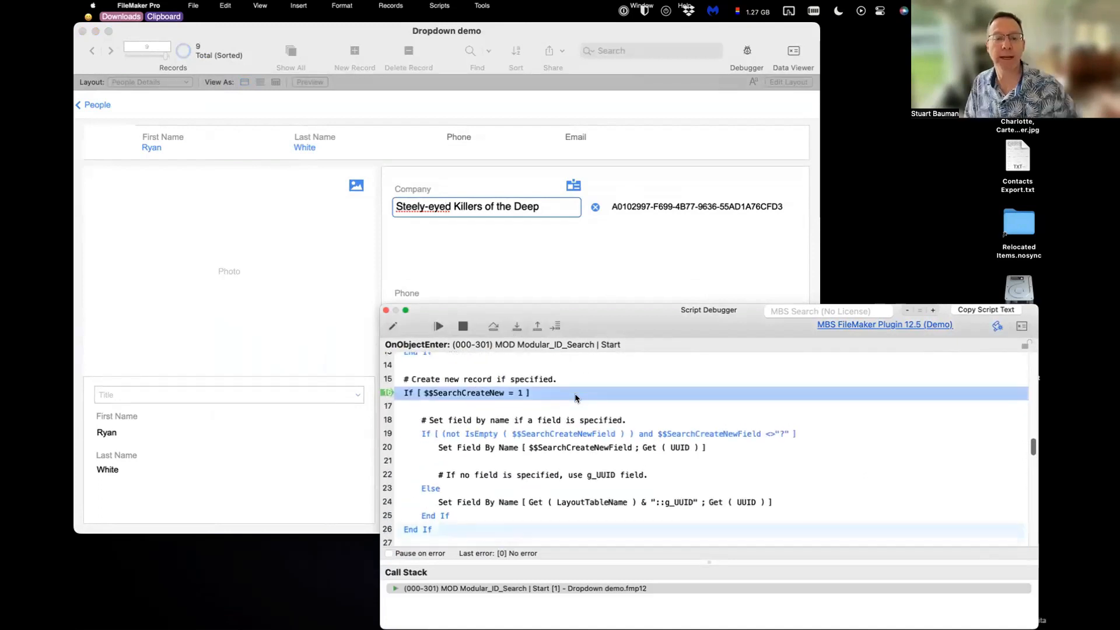
scroll(574, 399, down, 1)
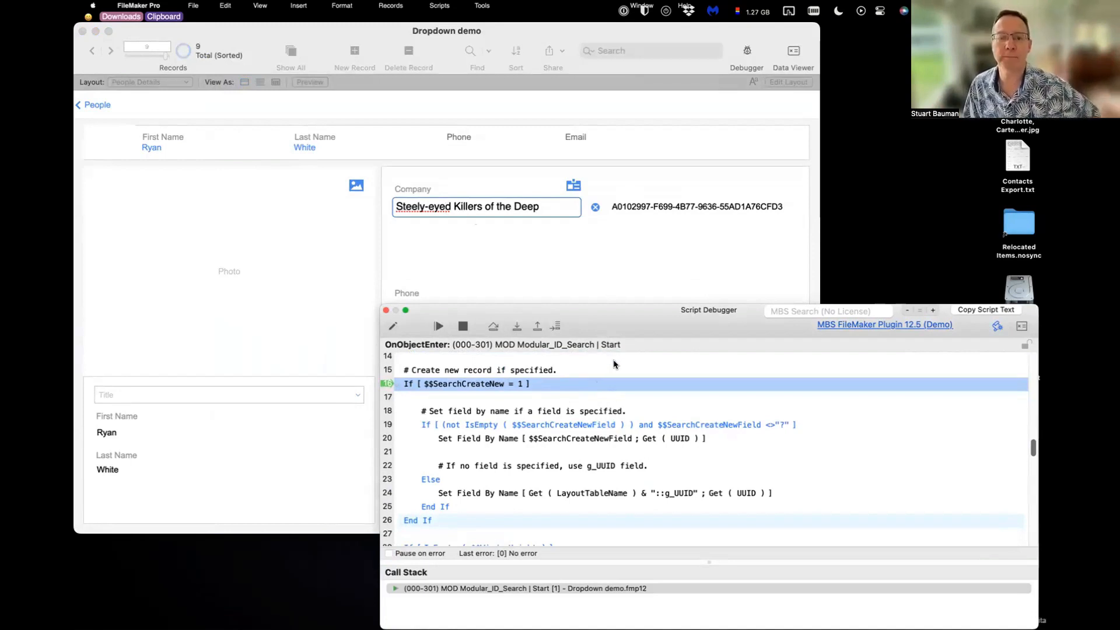
Step: Step past the new-record block and the $$WindowHeight check to the $$SearchPopover condition in the Start script
click(515, 330)
scroll(623, 374, down, 5)
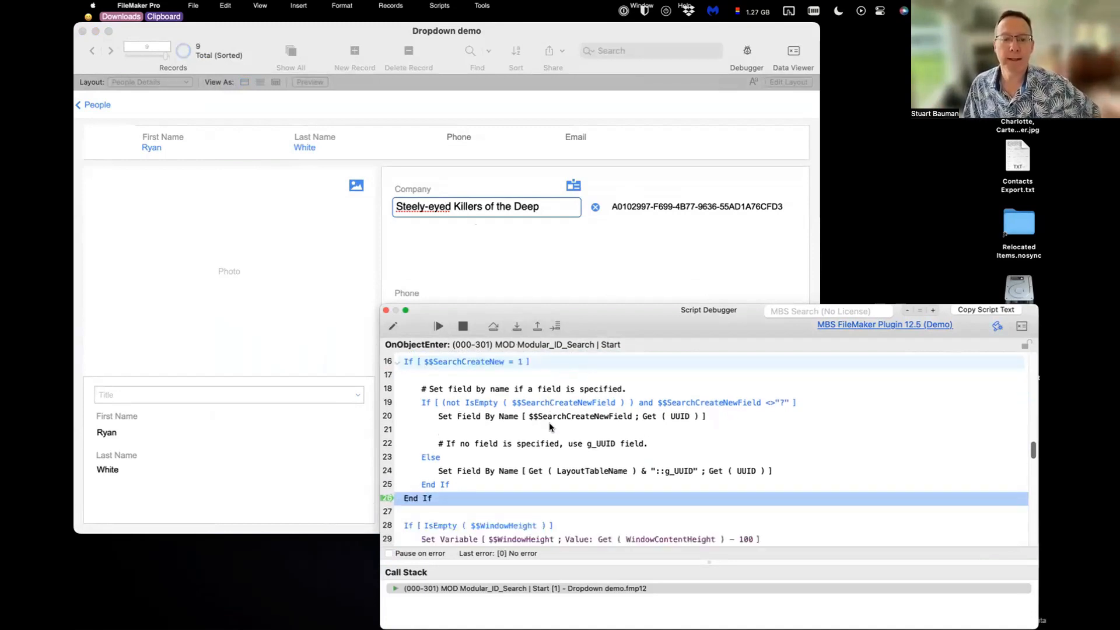
click(515, 329)
click(515, 328)
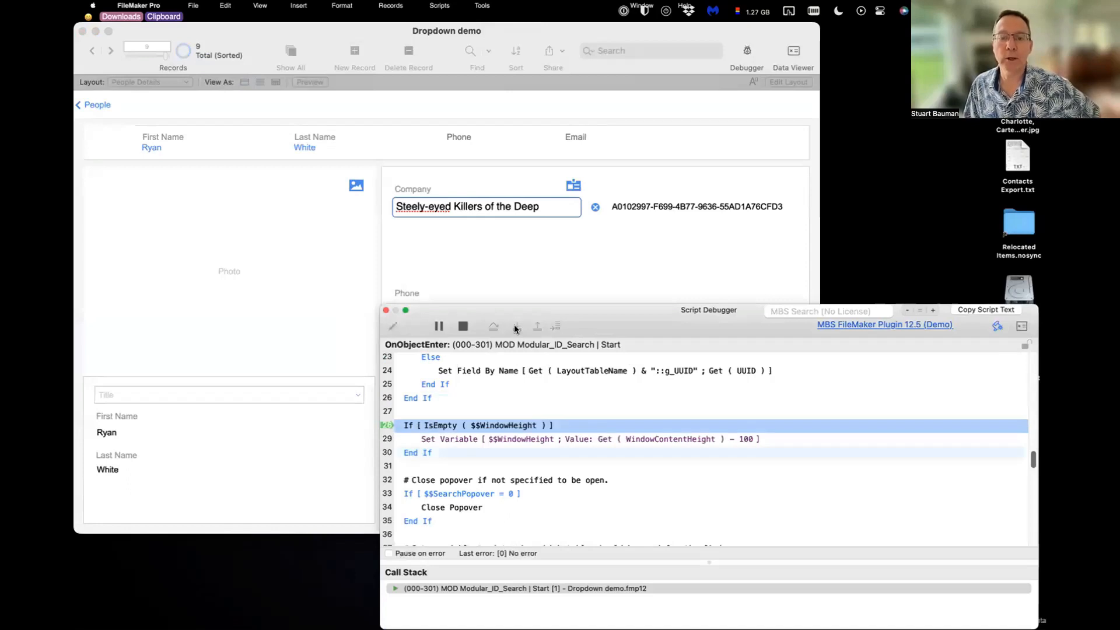
click(516, 329)
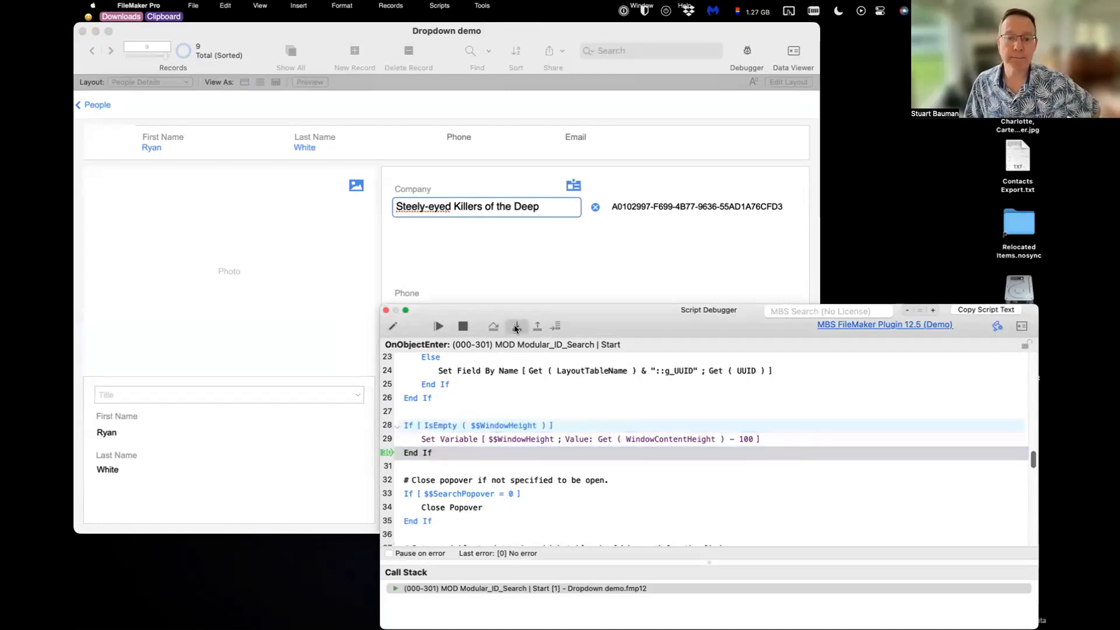
scroll(542, 414, down, 5)
scroll(546, 414, up, 1)
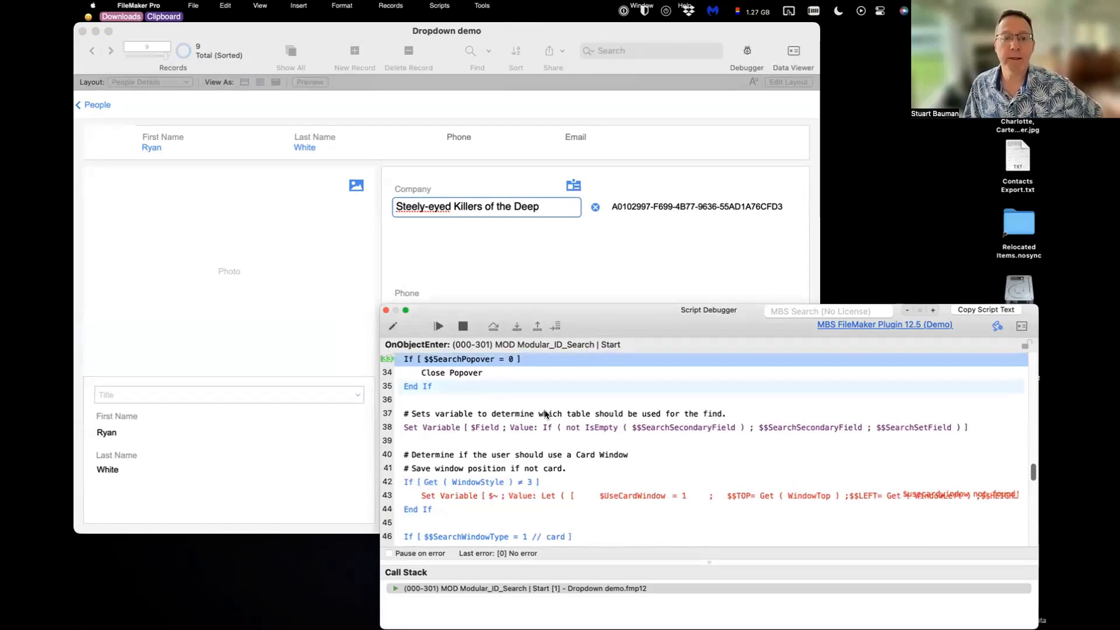
Step: Step past the popover block and the $Field variable assignment to the WindowStyle check
click(518, 328)
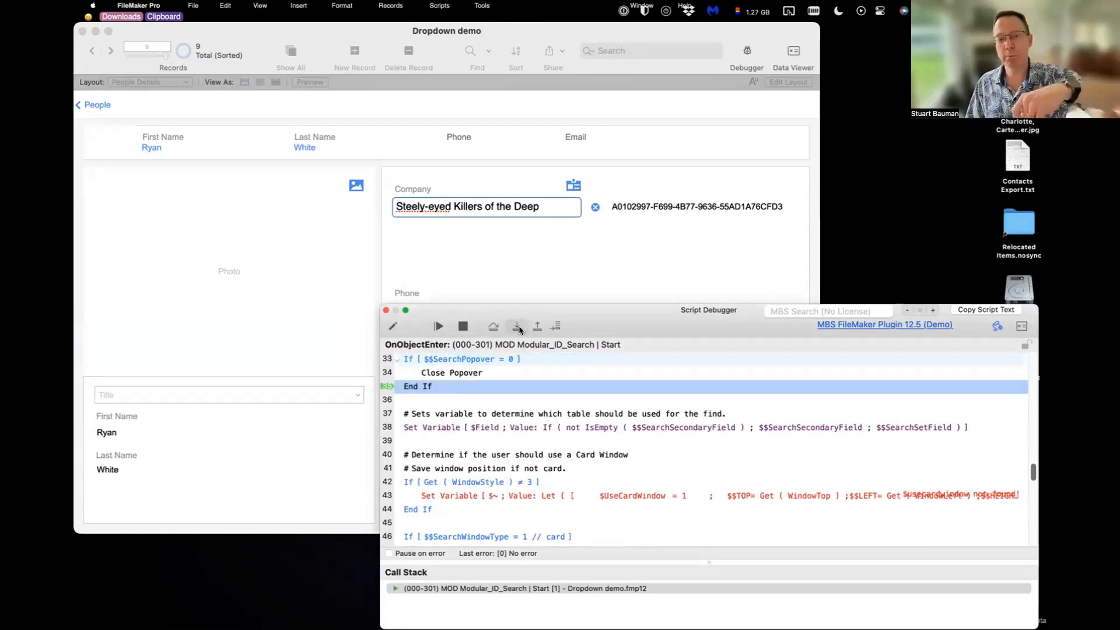
click(517, 327)
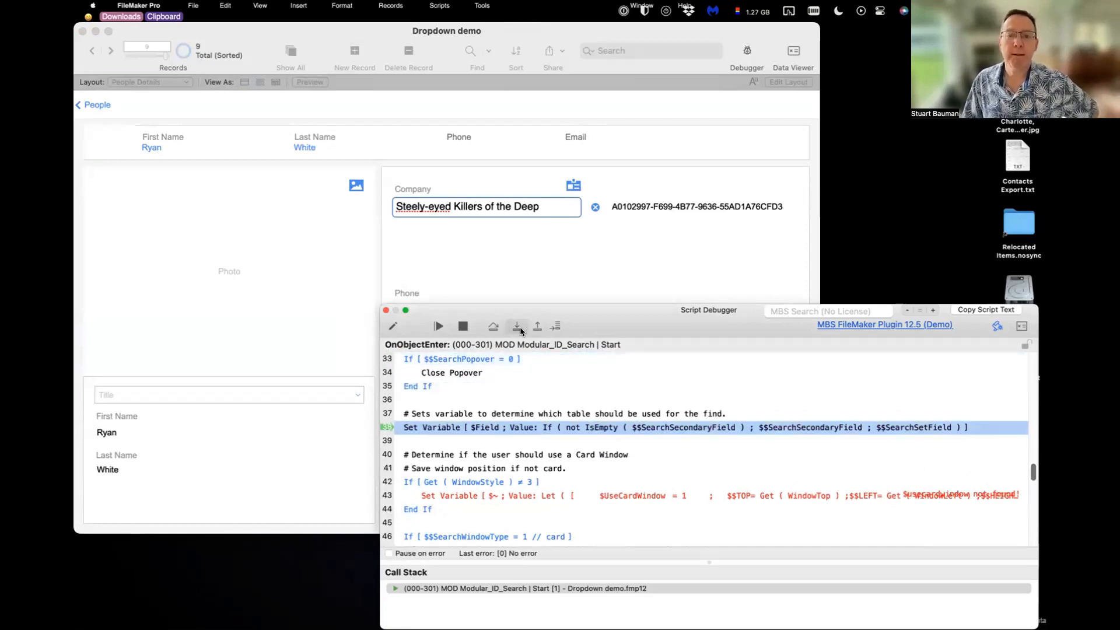
scroll(653, 447, down, 2)
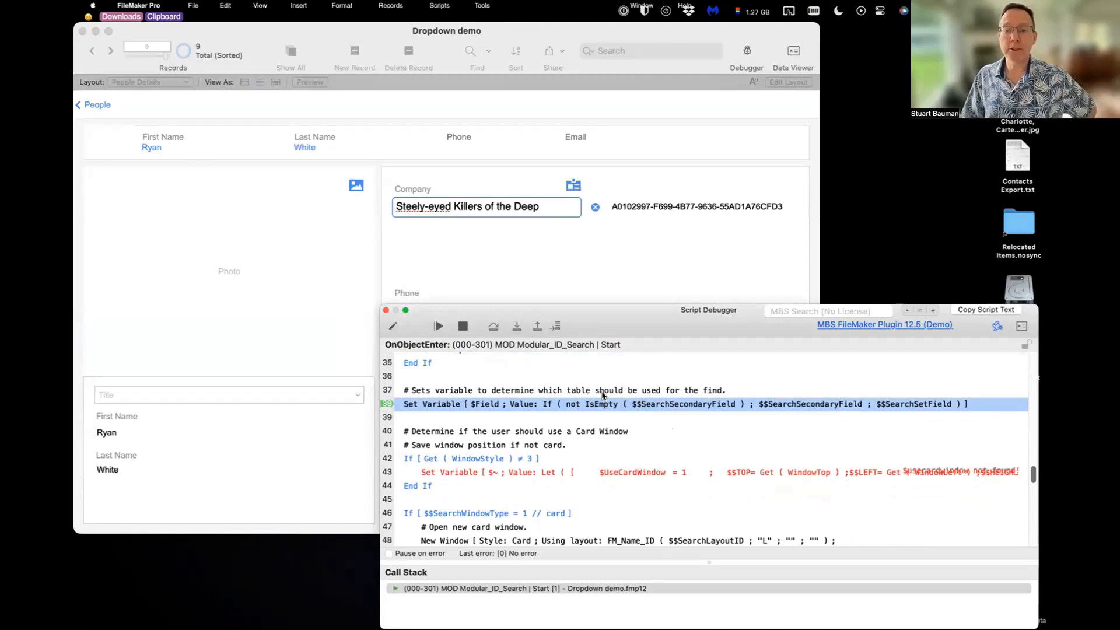
click(518, 328)
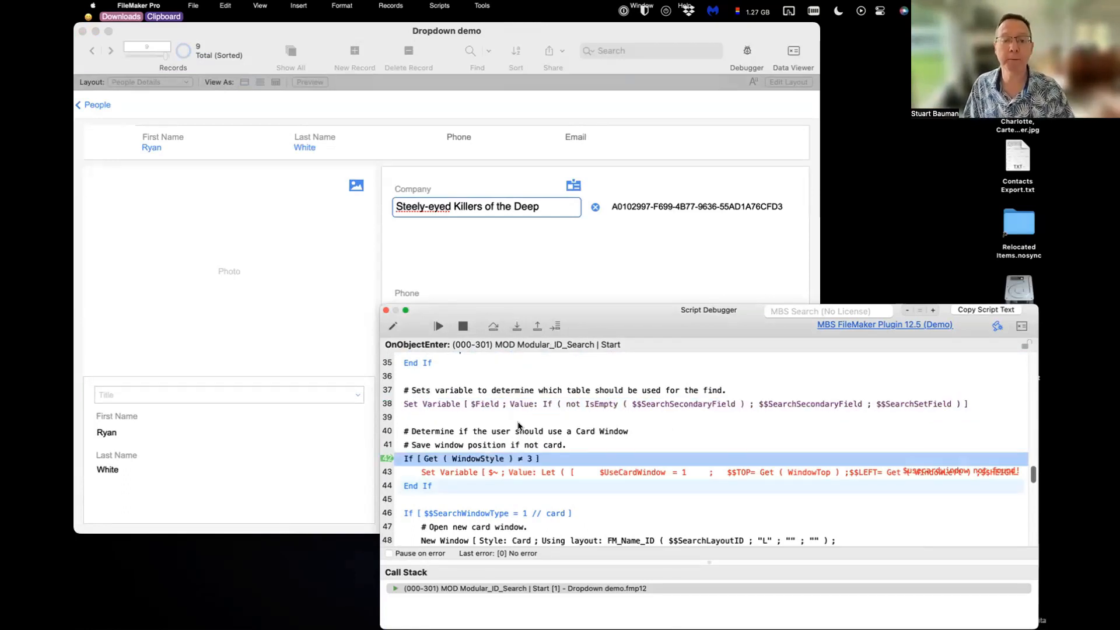
scroll(521, 393, down, 3)
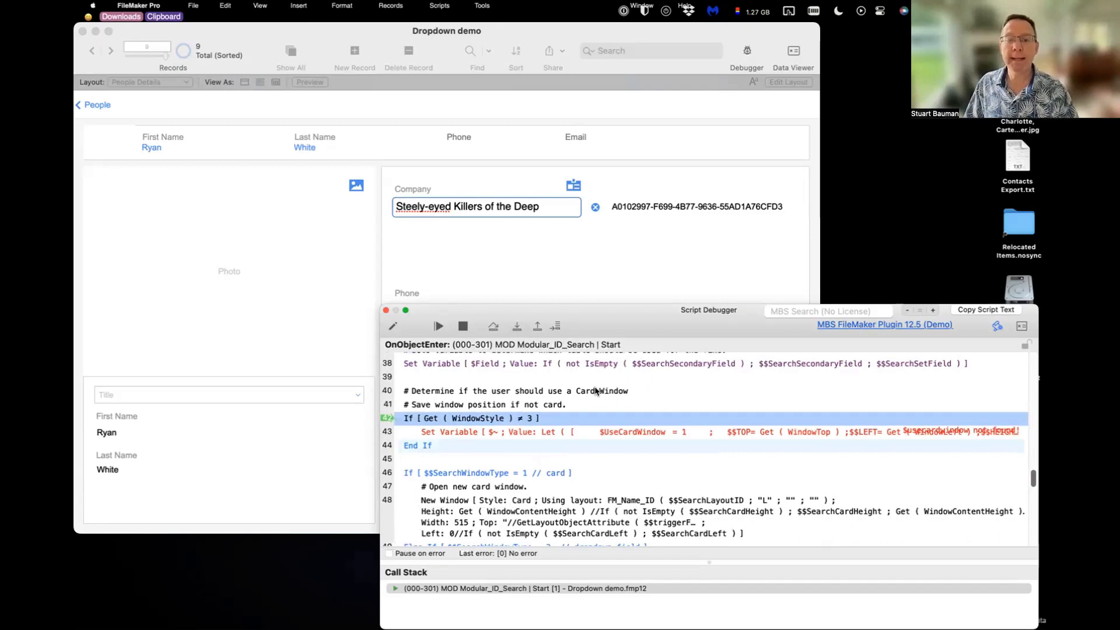
Step: Step past the window position block to the $$SearchWindowType condition and review its card, dropdown field and dialog branches
click(515, 330)
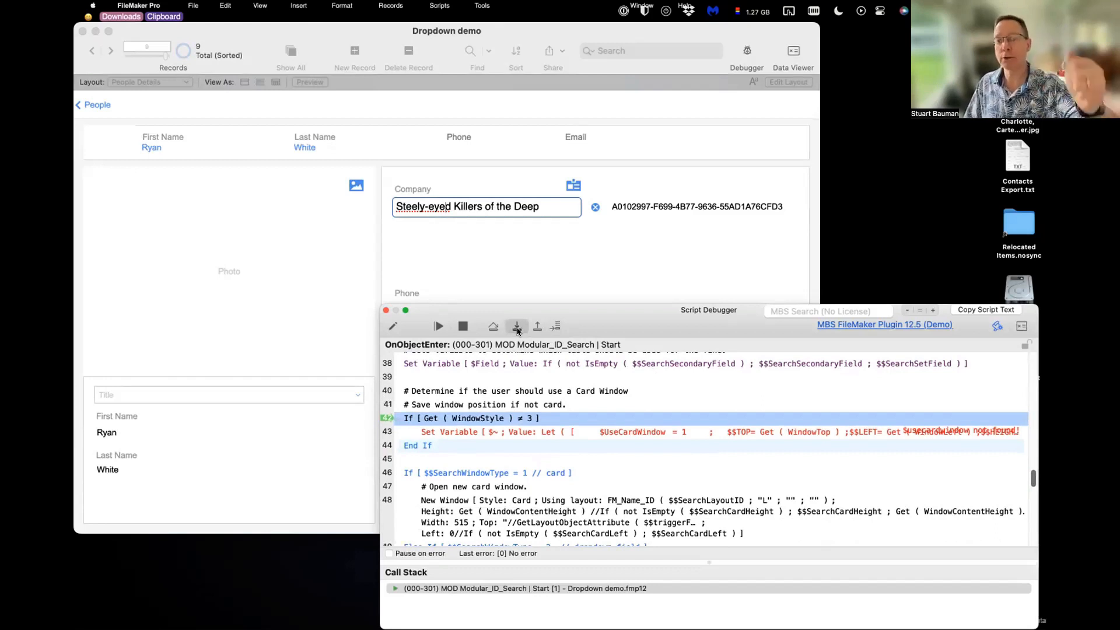
click(516, 329)
click(516, 329)
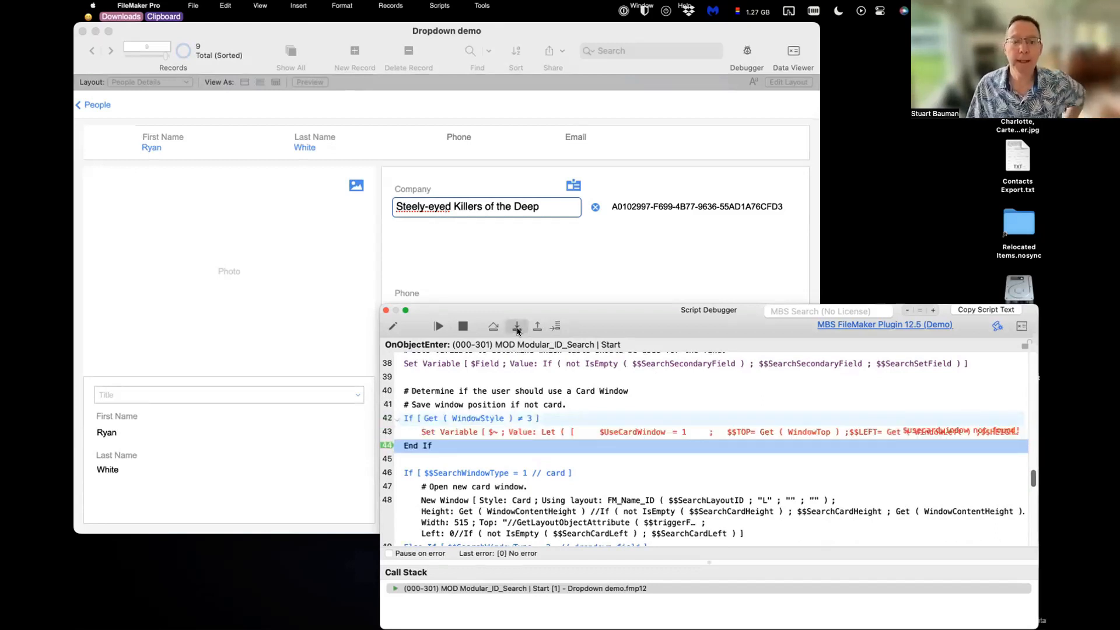
click(517, 328)
scroll(544, 418, down, 4)
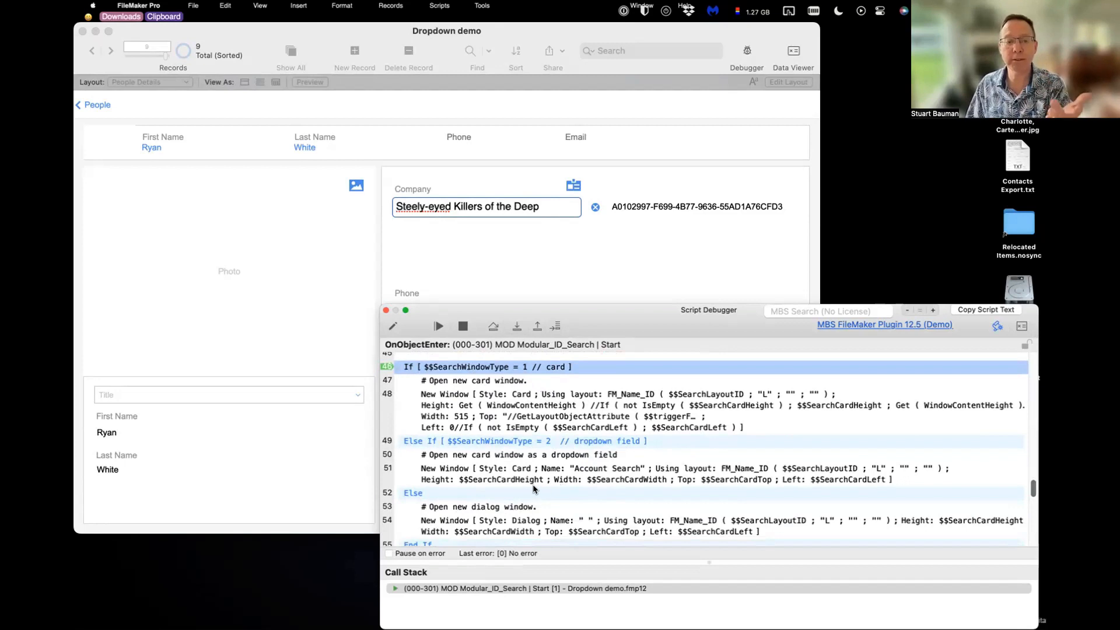
scroll(523, 504, down, 1)
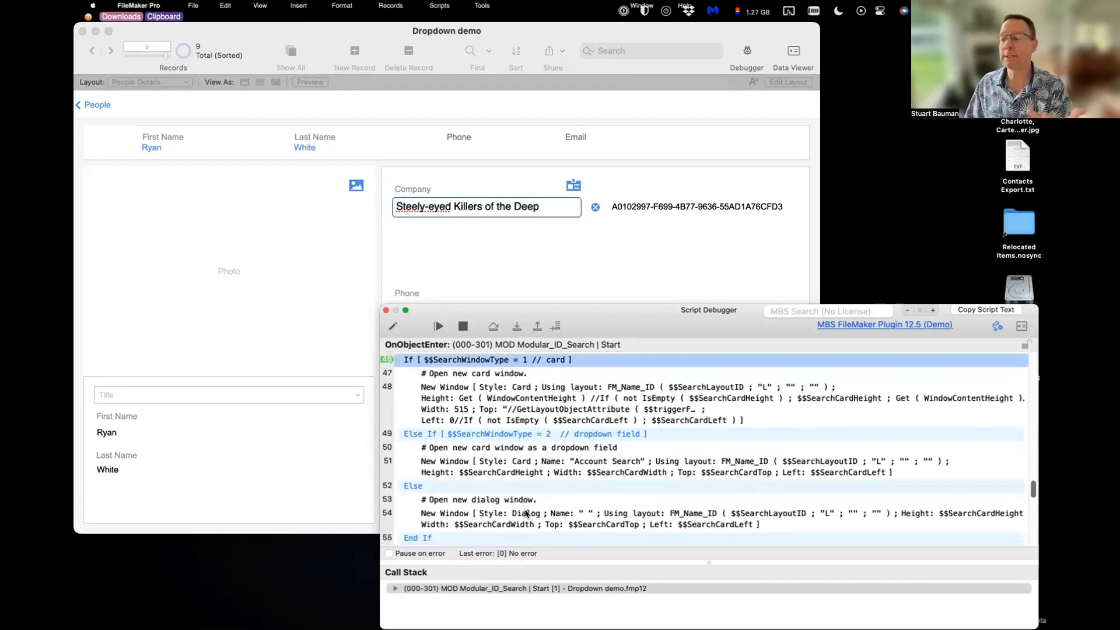
Step: Step into the dropdown field branch and execute the New Window step that opens the Account Search card
click(516, 327)
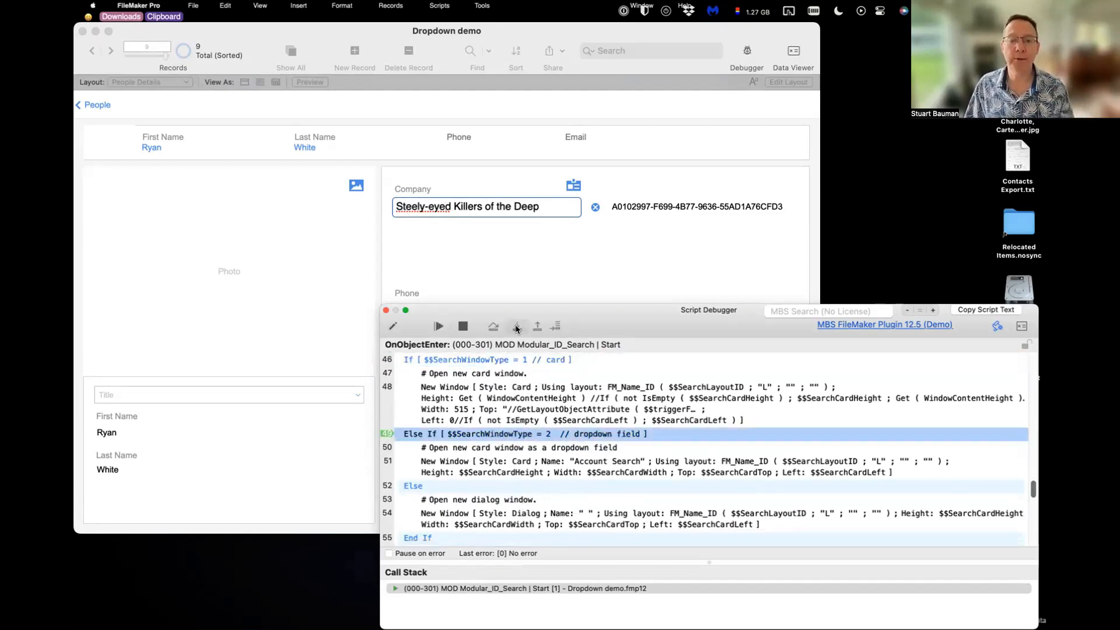
click(516, 327)
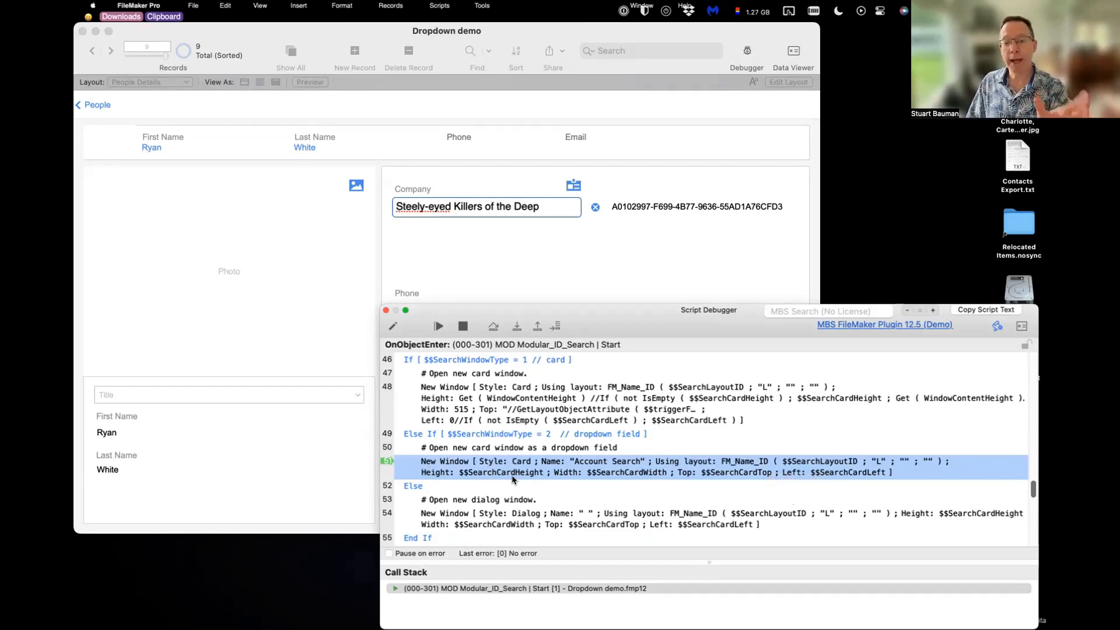
click(517, 327)
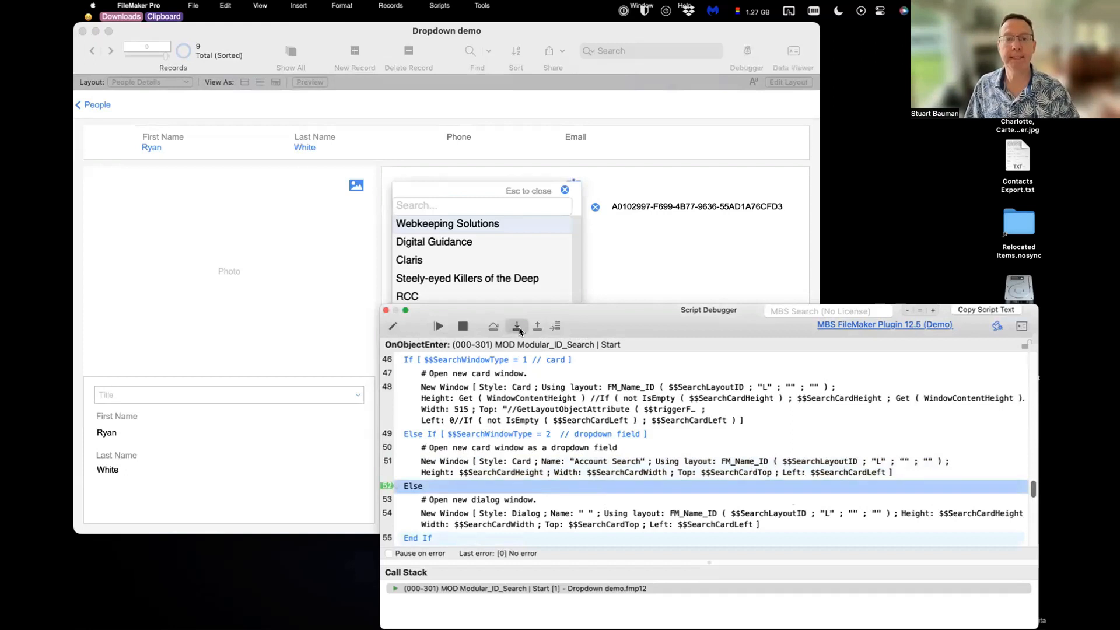
Step: Step past the window error check and execute the Move/Resize Window step, stopping at the $$SearchValue condition
click(518, 329)
click(518, 329)
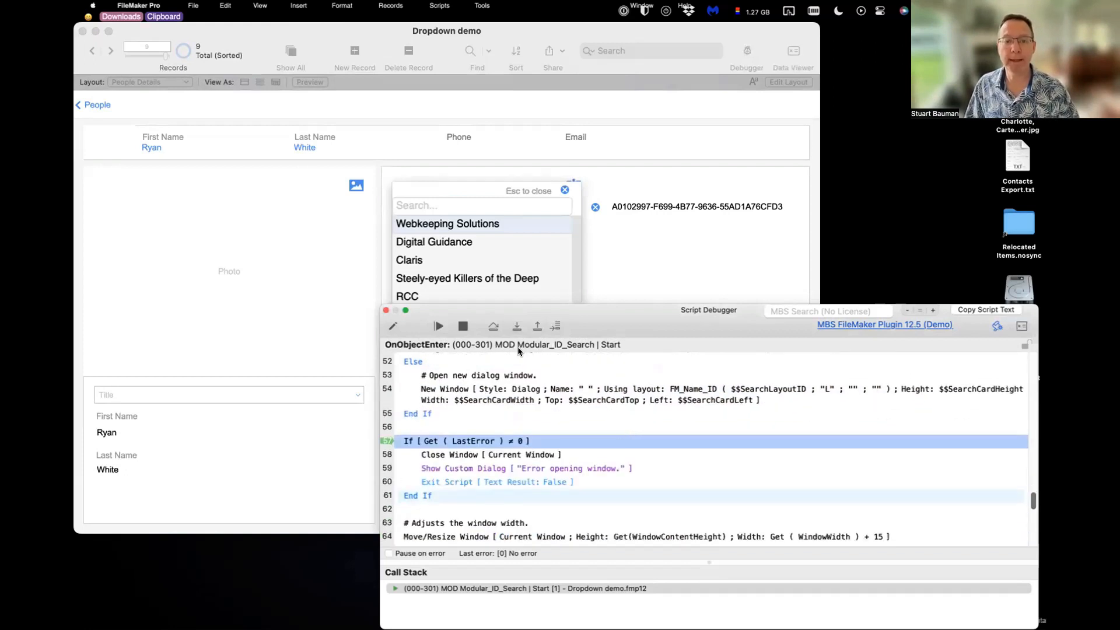
click(518, 328)
scroll(576, 381, down, 5)
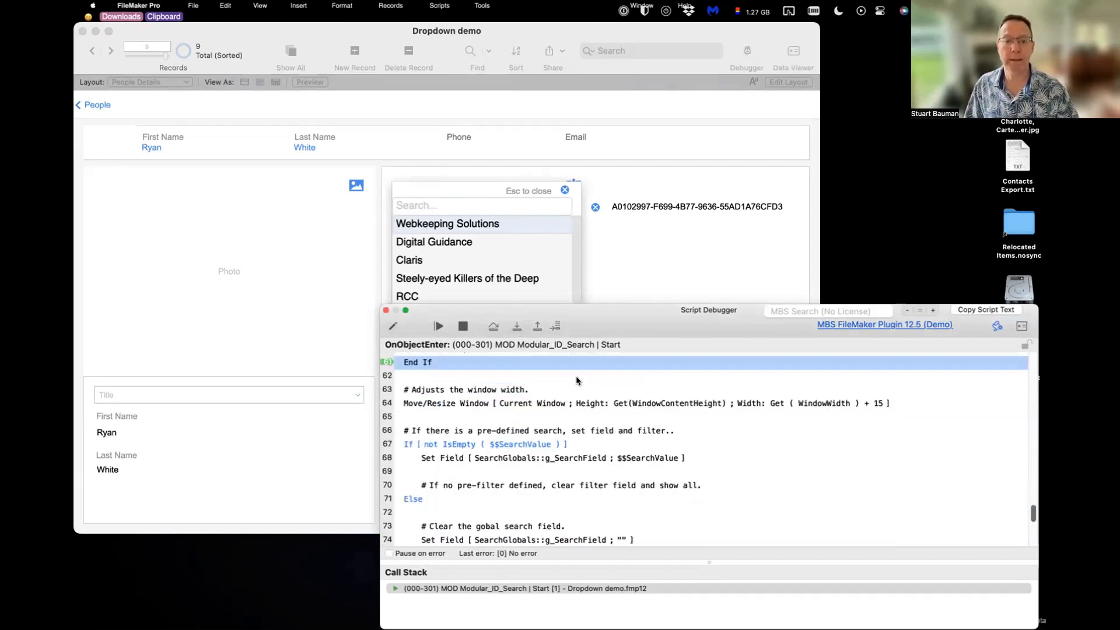
click(512, 330)
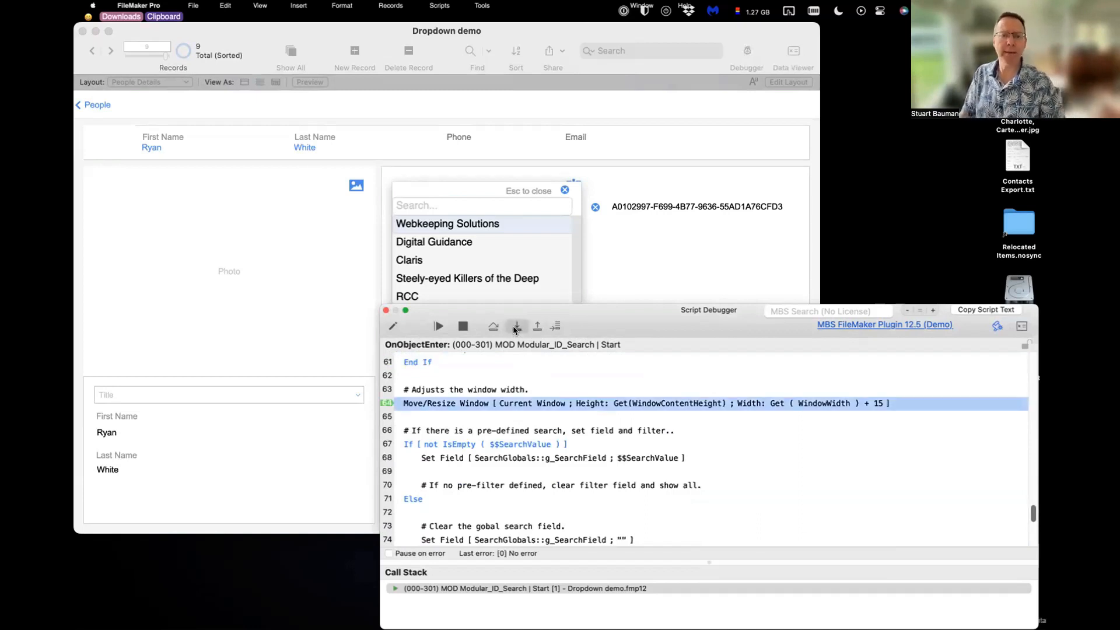
click(515, 330)
click(514, 330)
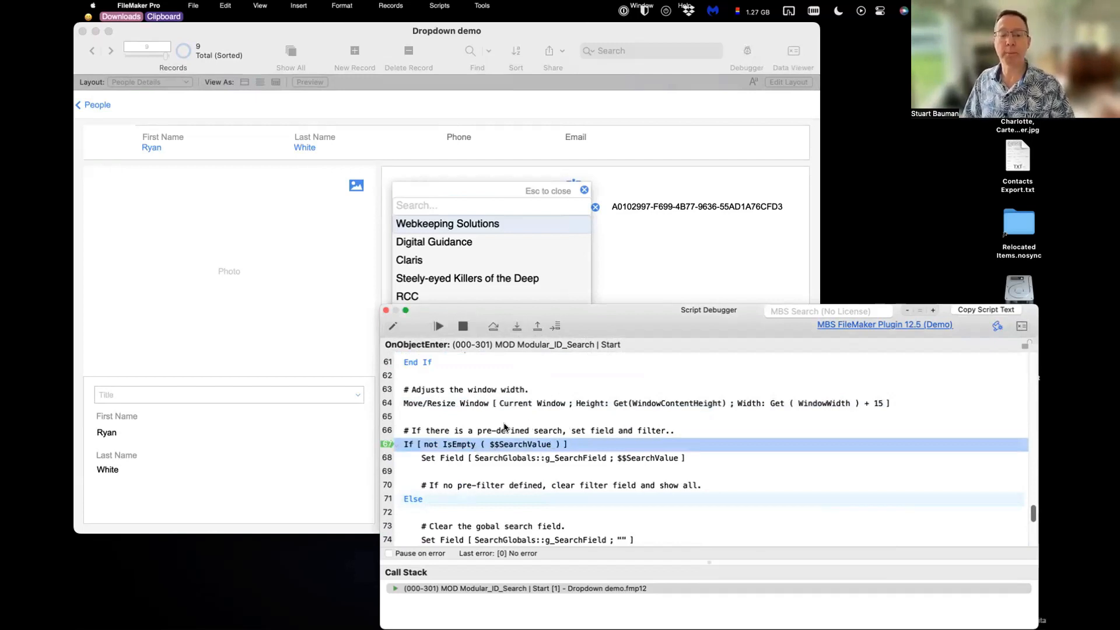
Step: Step through clearing the global search field to the Go to Field step and review the surrounding script lines
click(517, 328)
click(517, 328)
click(518, 328)
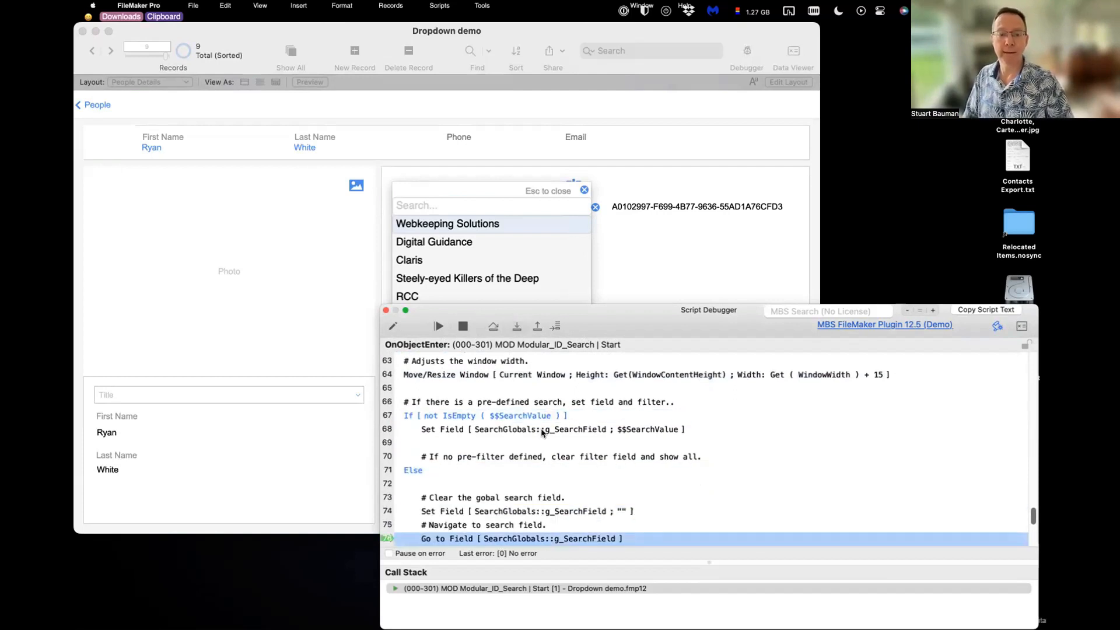
scroll(541, 419, down, 5)
scroll(542, 418, up, 4)
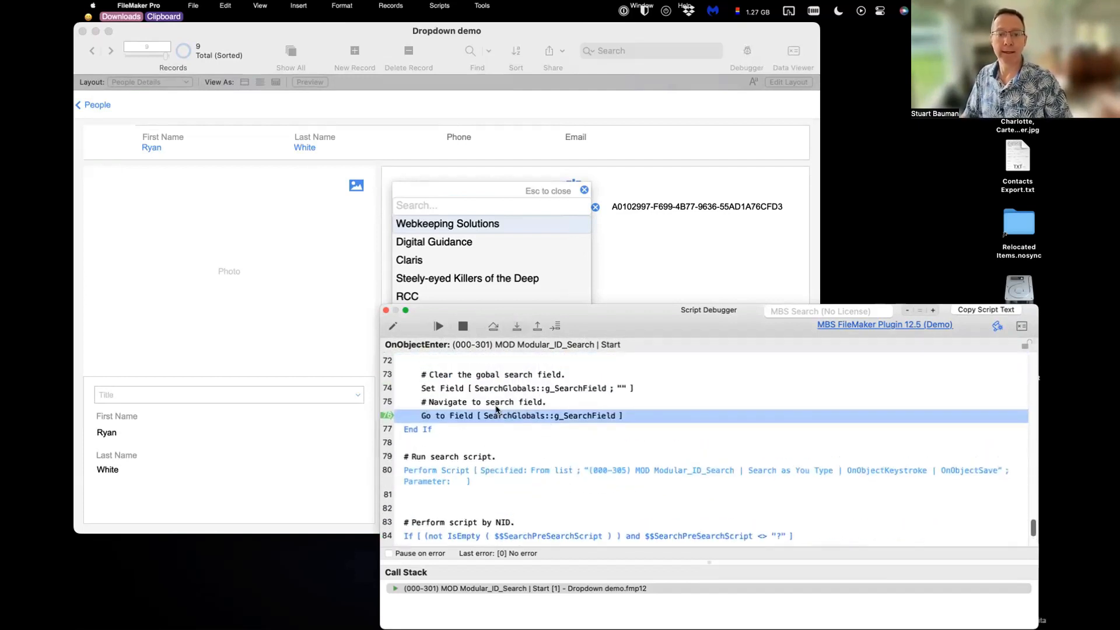
scroll(531, 436, up, 1)
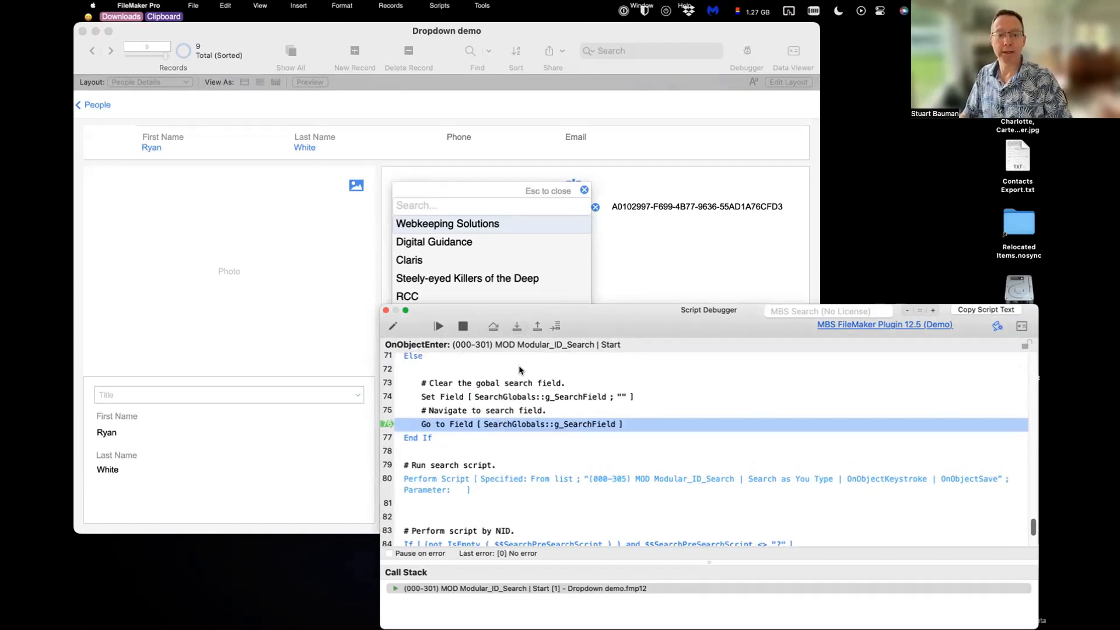
Step: Execute the Go to Field step, step into the Search as You Type script and run the scripts to completion
click(517, 328)
click(518, 327)
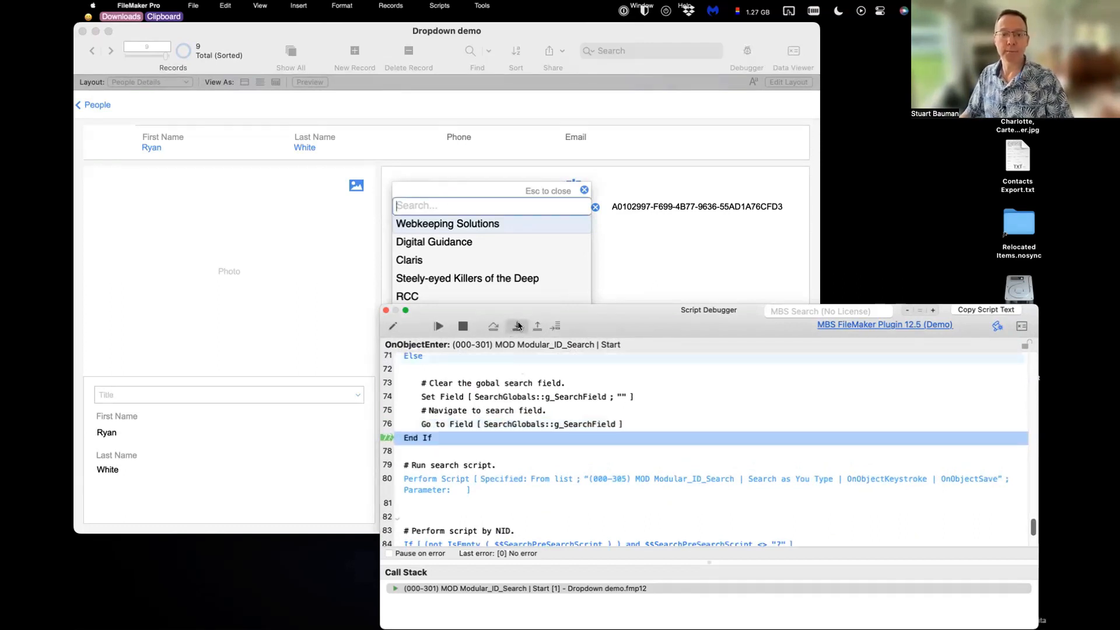
click(517, 327)
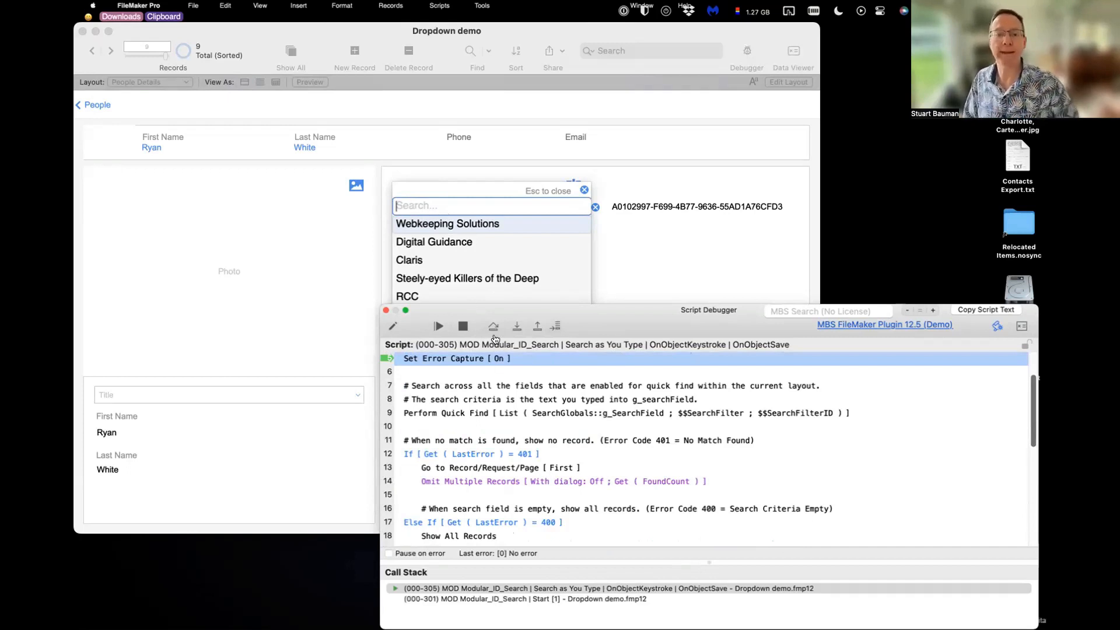
click(433, 327)
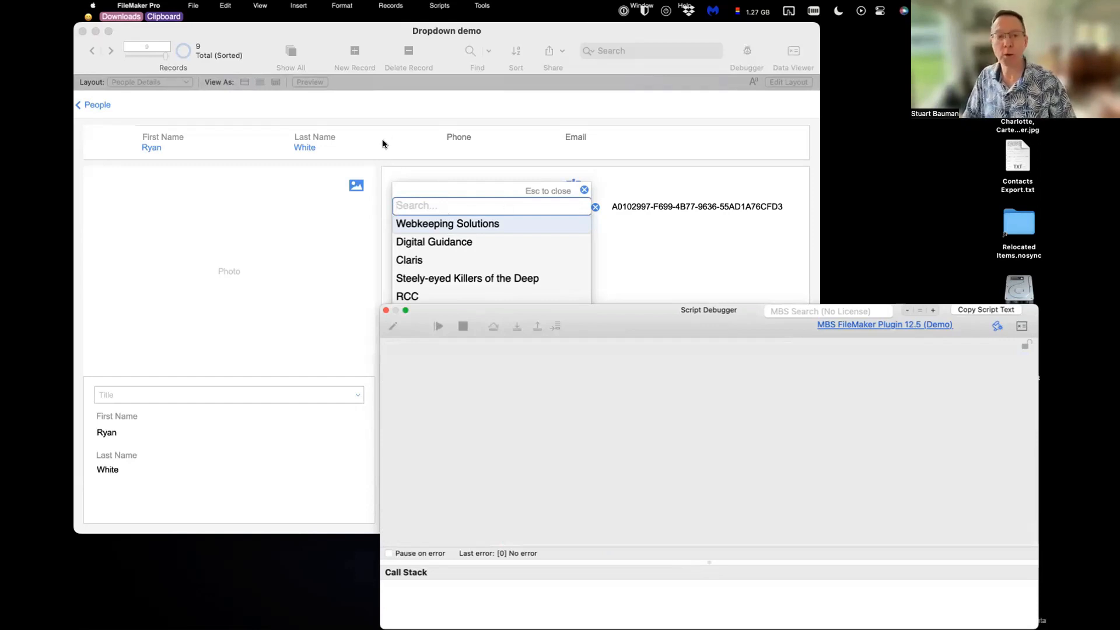
Step: Enter "s" in the Account Search card's search field and step the OnLayoutKeystroke script through its setup lines to the Escape key check
click(419, 206)
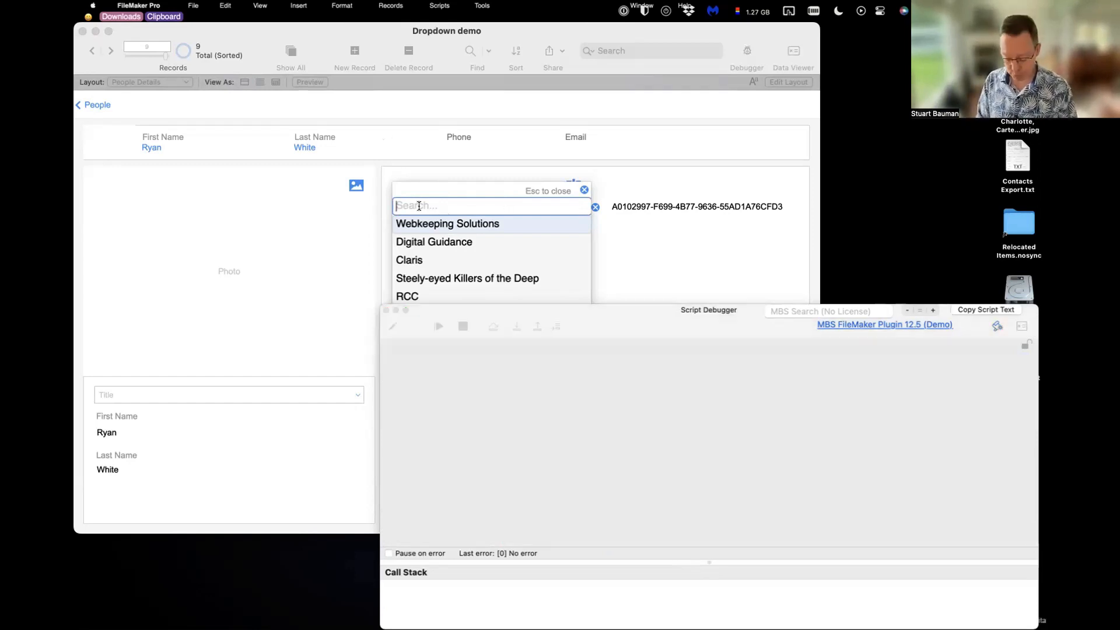
key(Down)
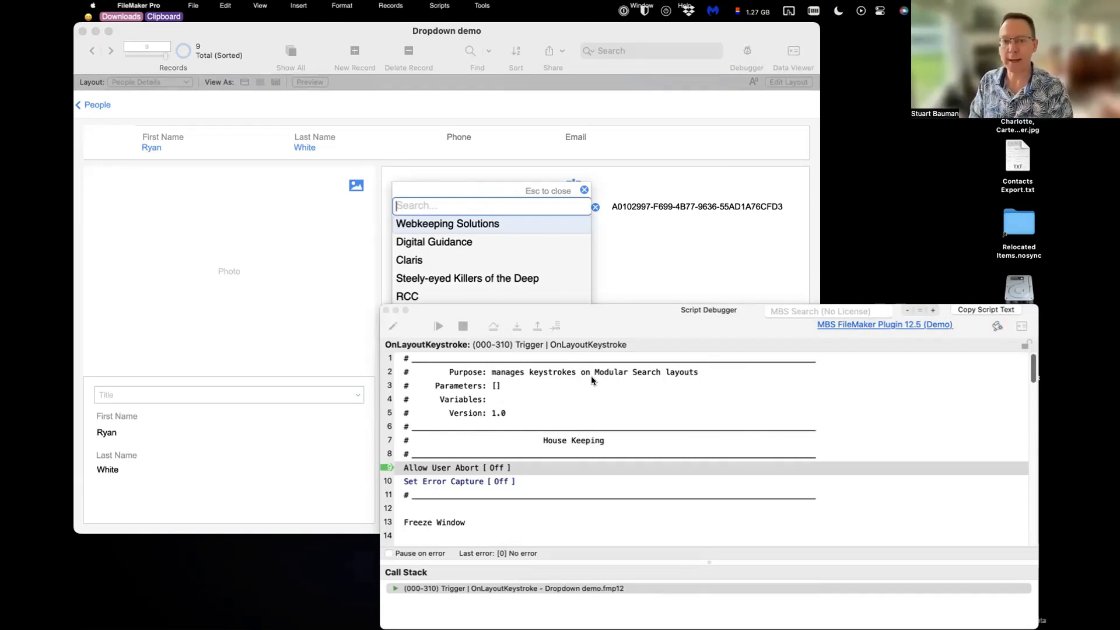
click(517, 329)
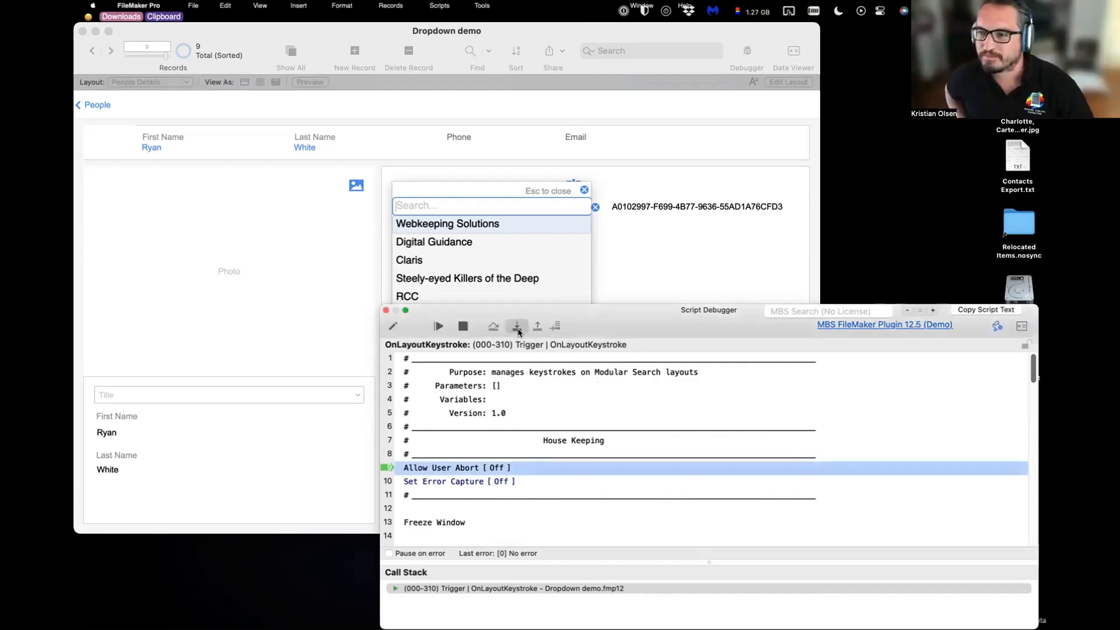
click(517, 328)
click(517, 329)
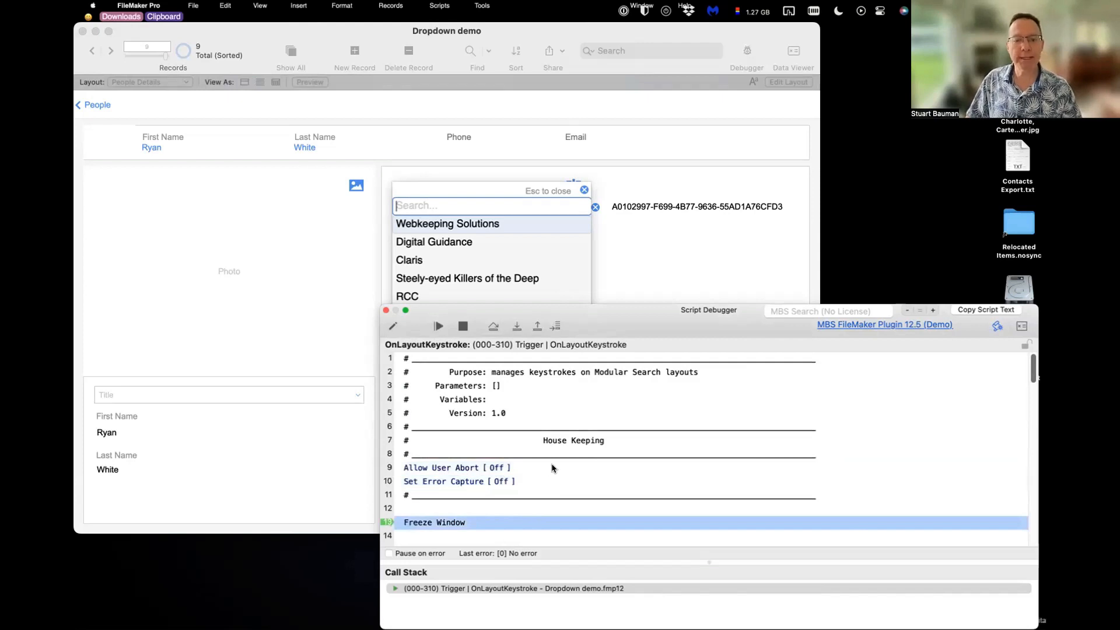
scroll(555, 467, down, 5)
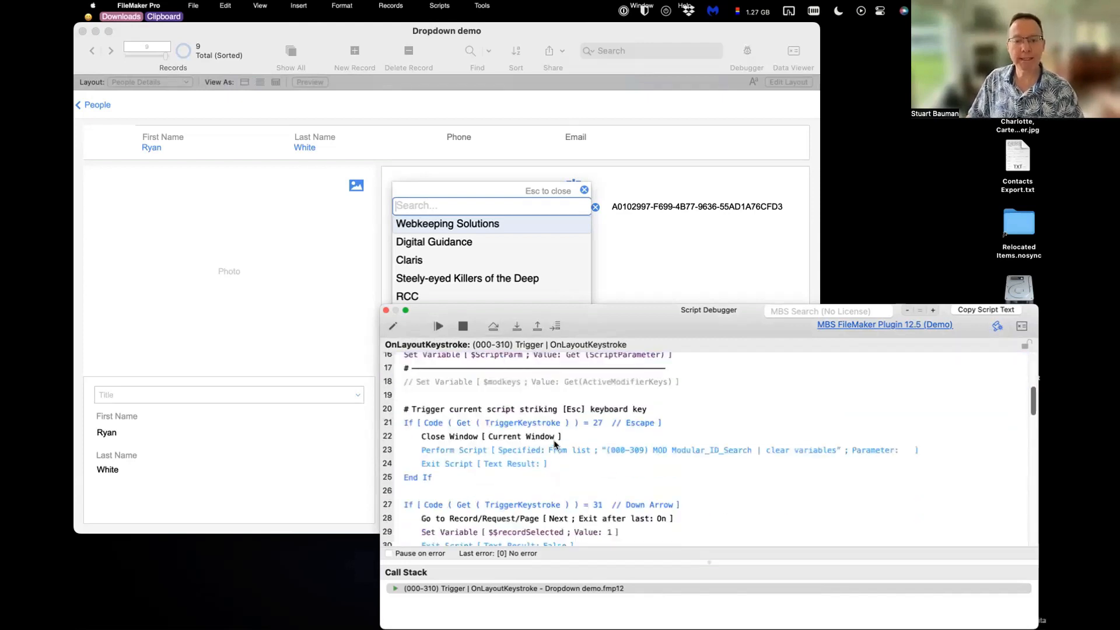
click(516, 331)
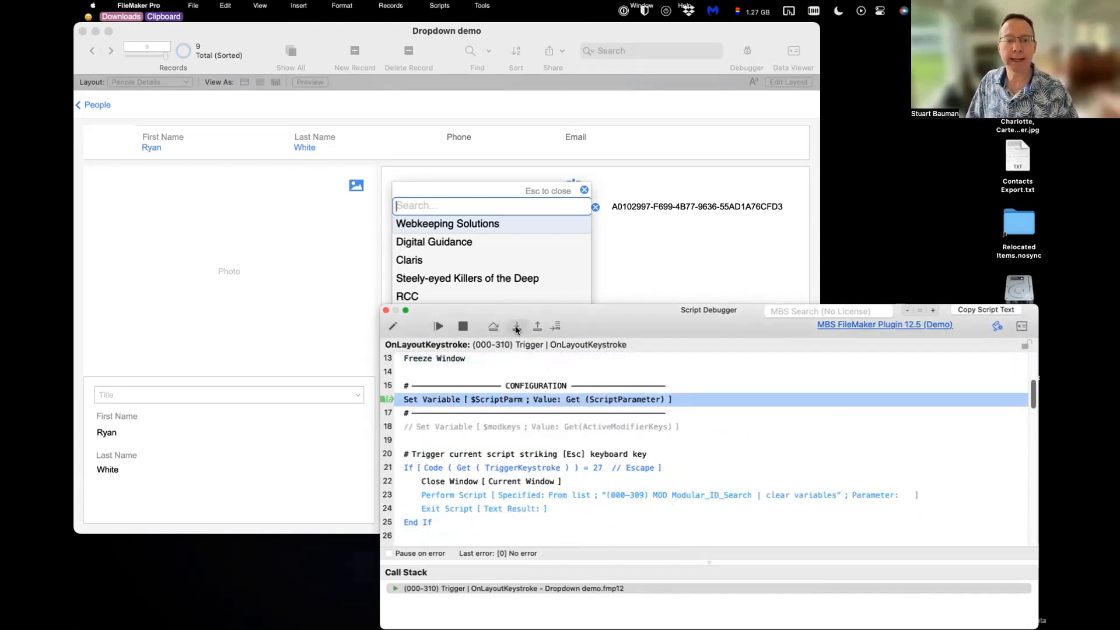
click(516, 330)
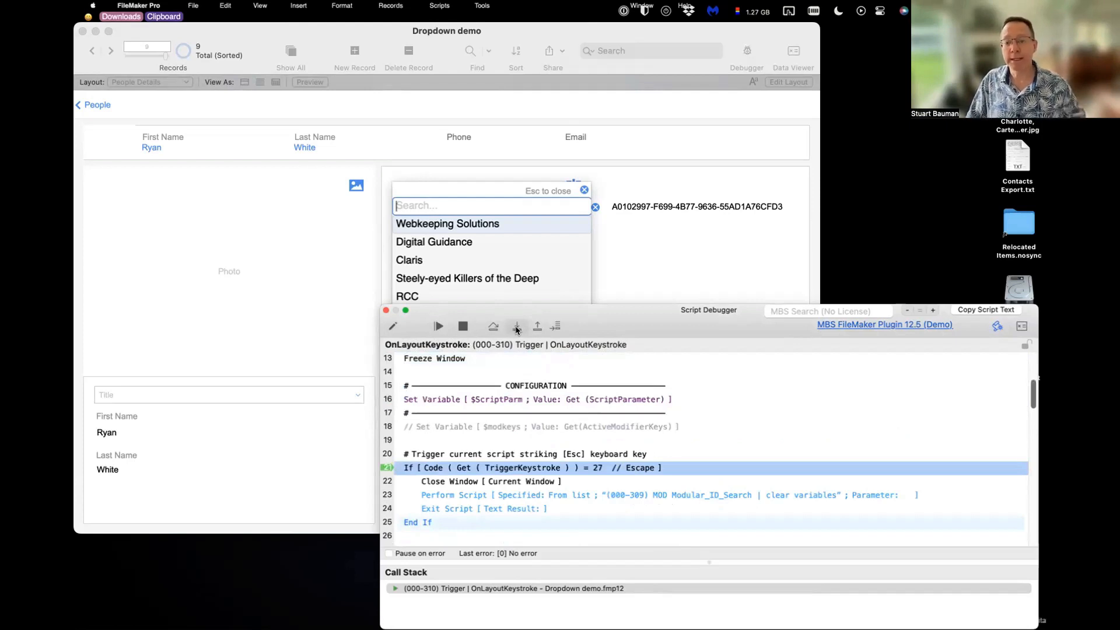
Step: Step past the Escape, Down Arrow and Up Arrow checks to the Tab/Enter condition for single selection
click(516, 328)
click(517, 328)
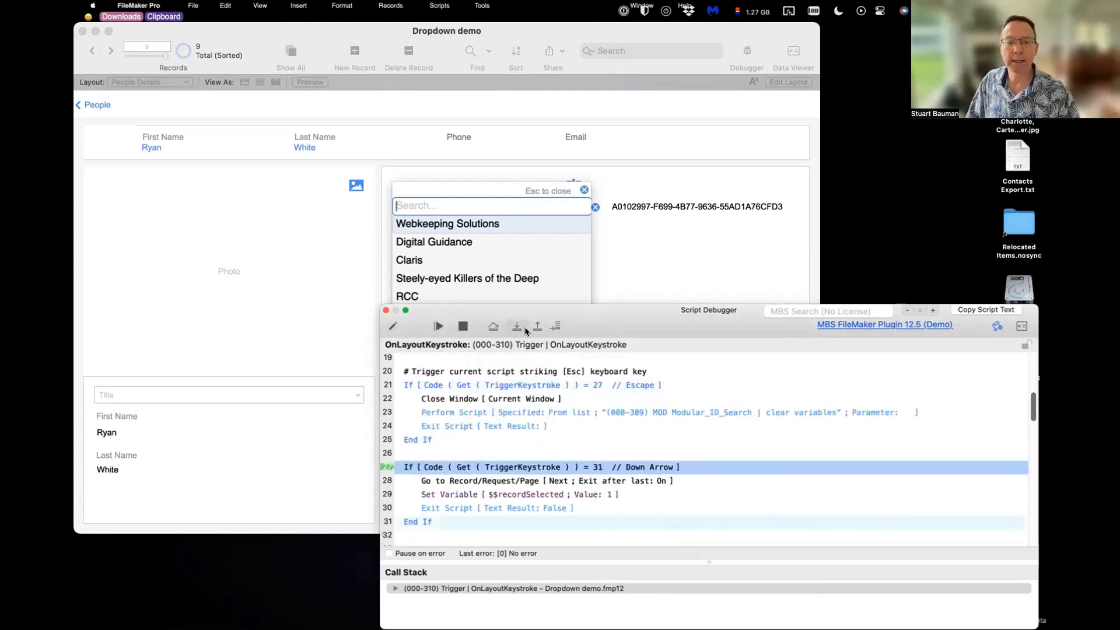
click(516, 328)
scroll(642, 422, down, 4)
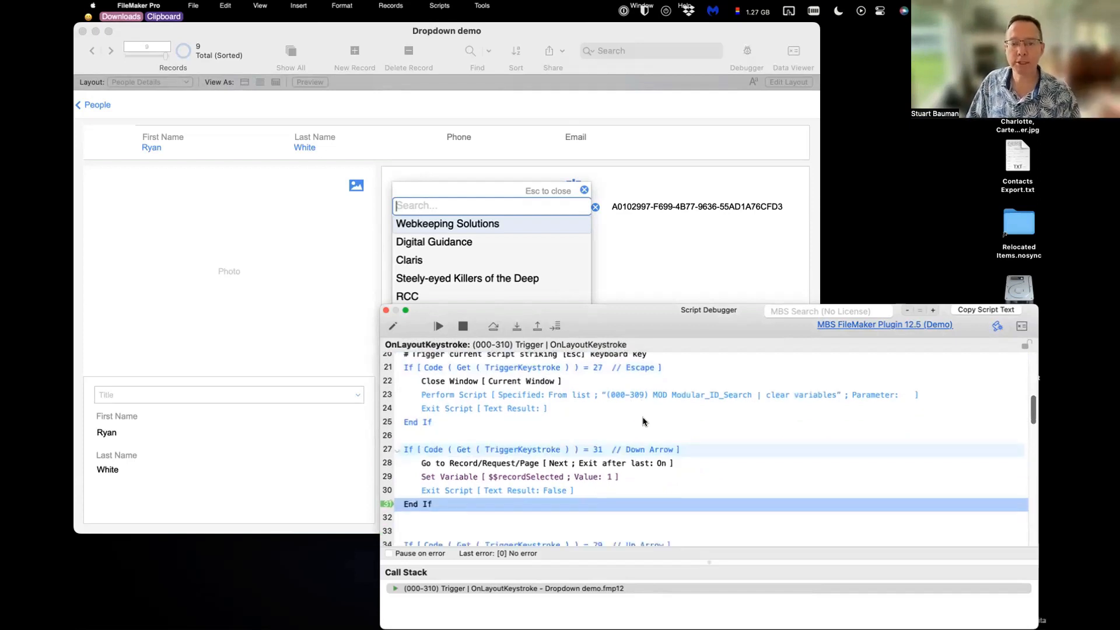
click(517, 326)
click(517, 326)
click(517, 326)
click(517, 326)
scroll(486, 415, down, 5)
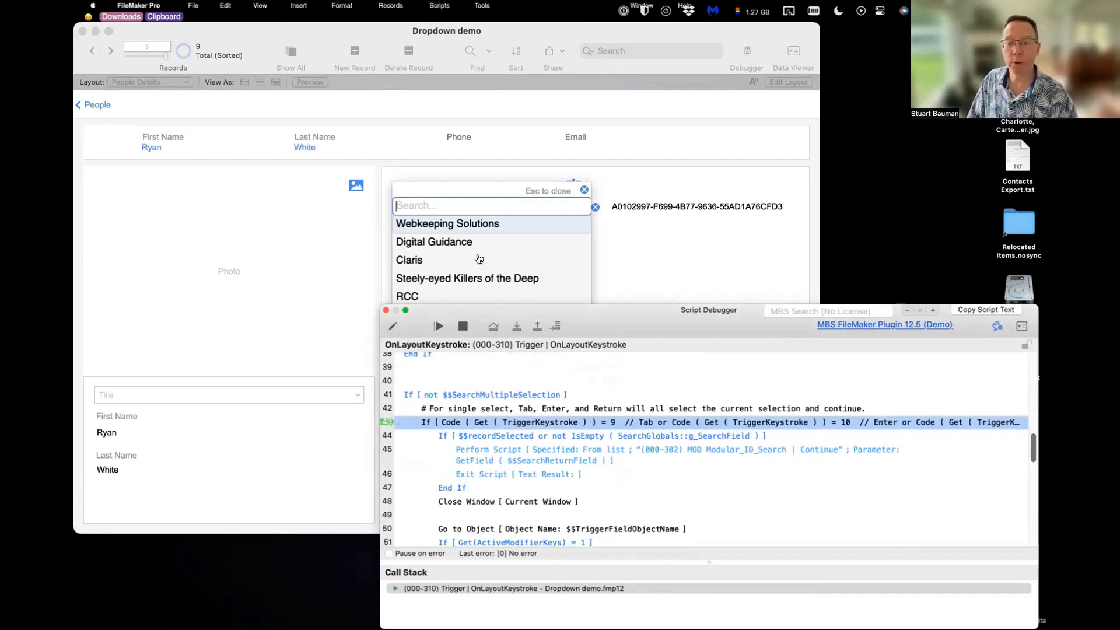
Step: Step through the rest of OnLayoutKeystroke and execute its final Exit Script to reach the Search as You Type script
click(518, 327)
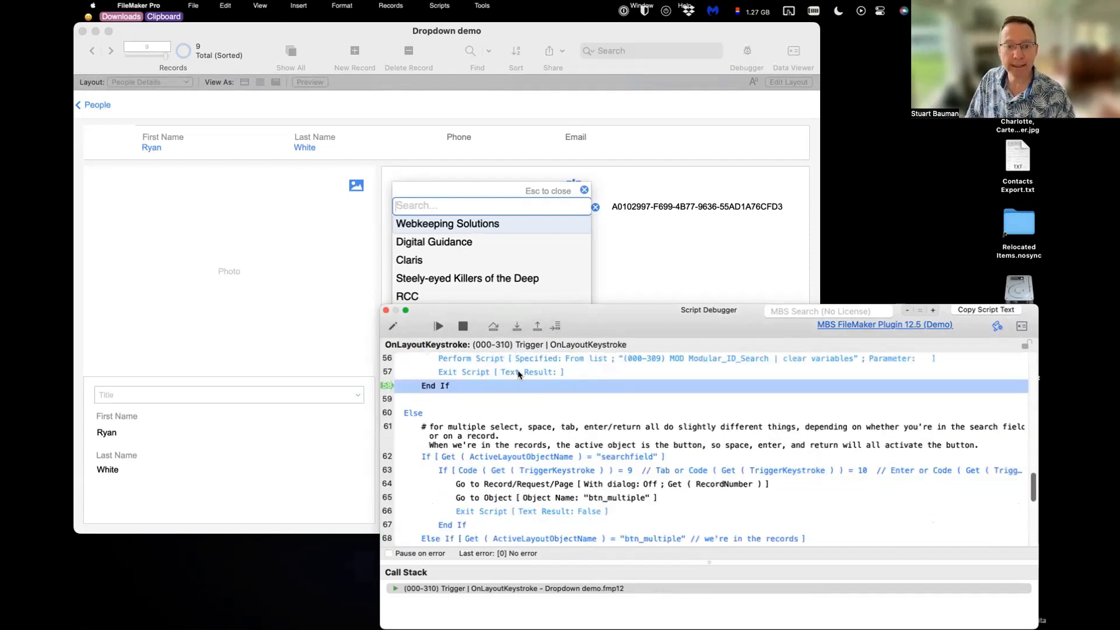
click(517, 326)
click(517, 327)
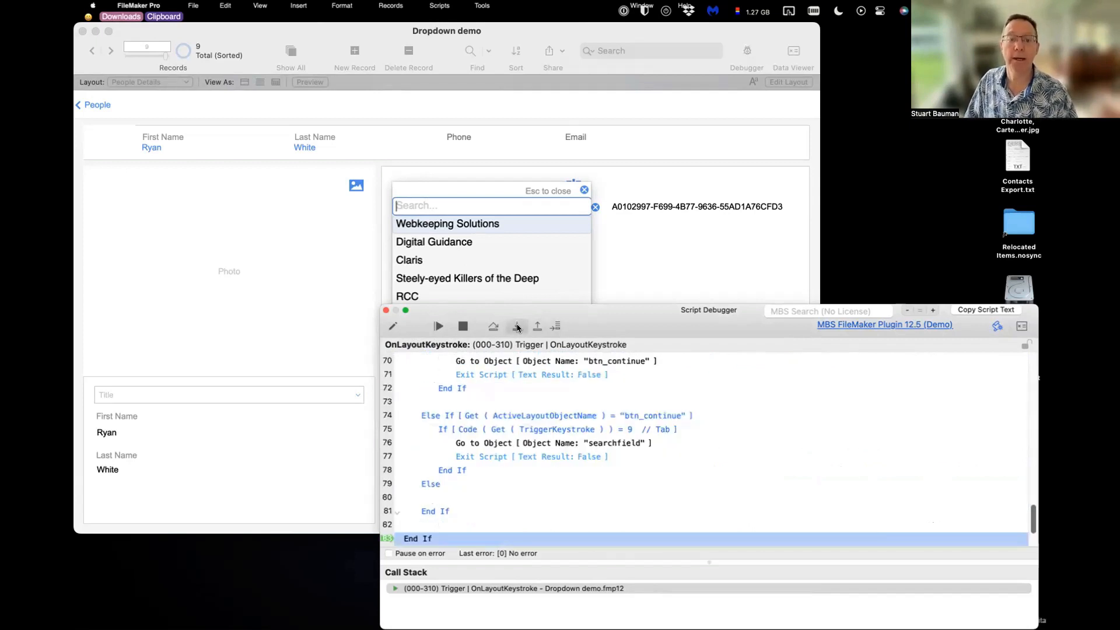
click(517, 328)
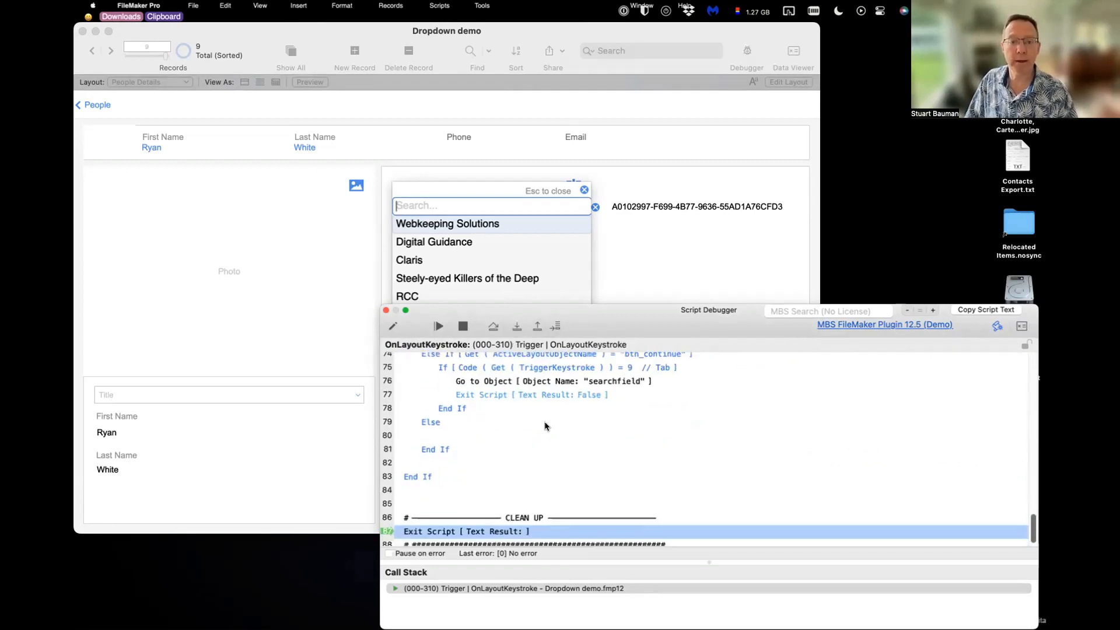
click(517, 327)
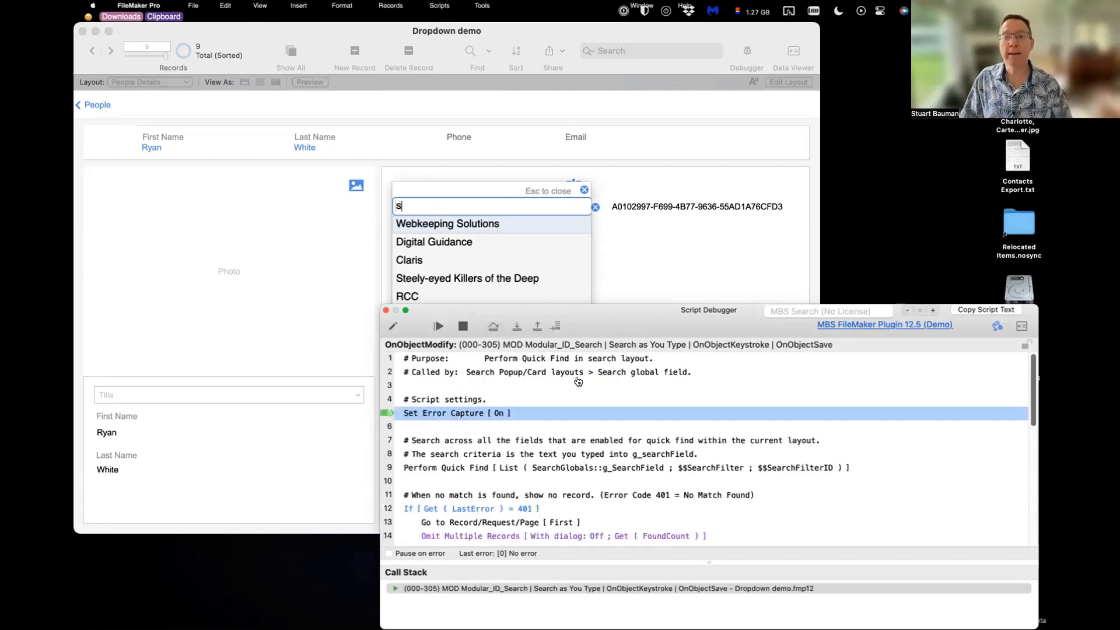
Step: Execute the Perform Quick Find step for the typed text and step into the Sort script
click(516, 327)
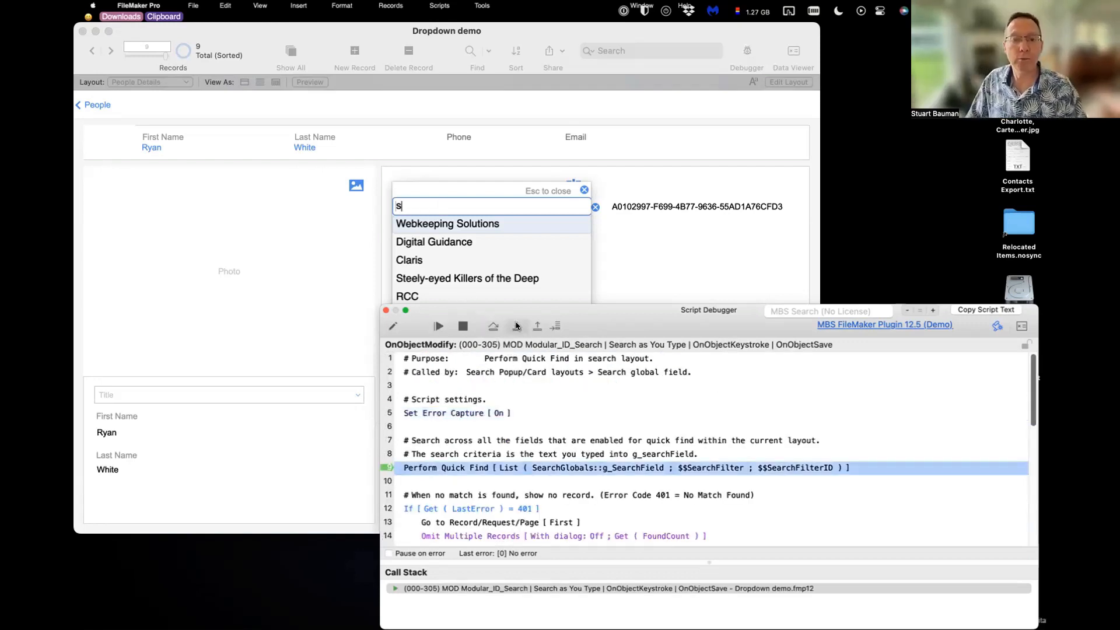
click(517, 326)
click(516, 326)
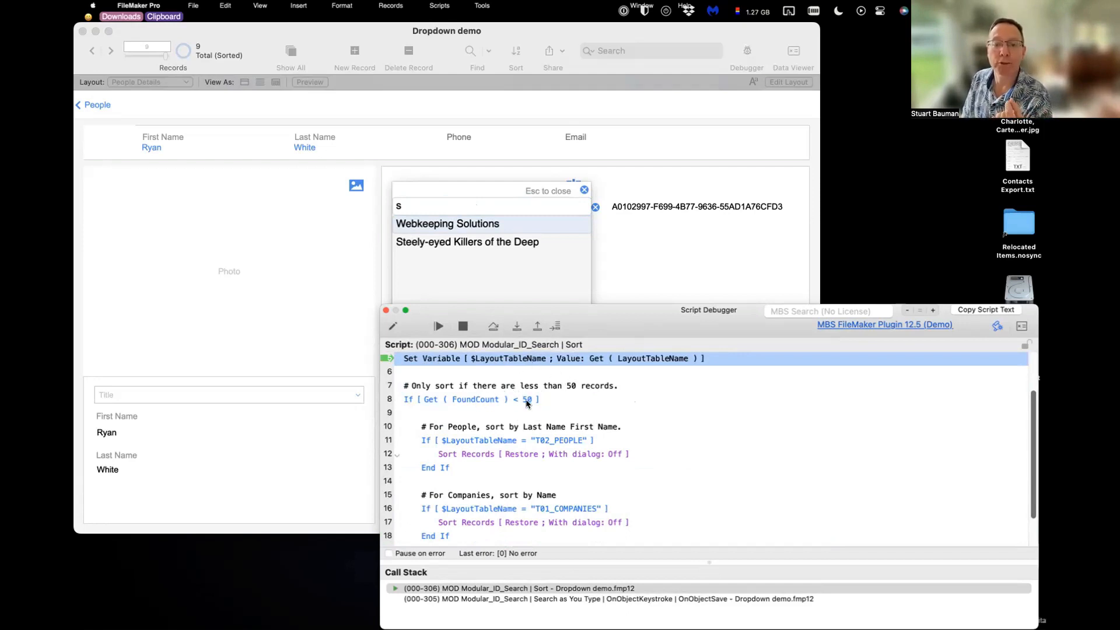
Step: Review the Sort script and step through its under-50-records check and the T02_PEOPLE condition
scroll(607, 428, down, 1)
scroll(607, 428, down, 1)
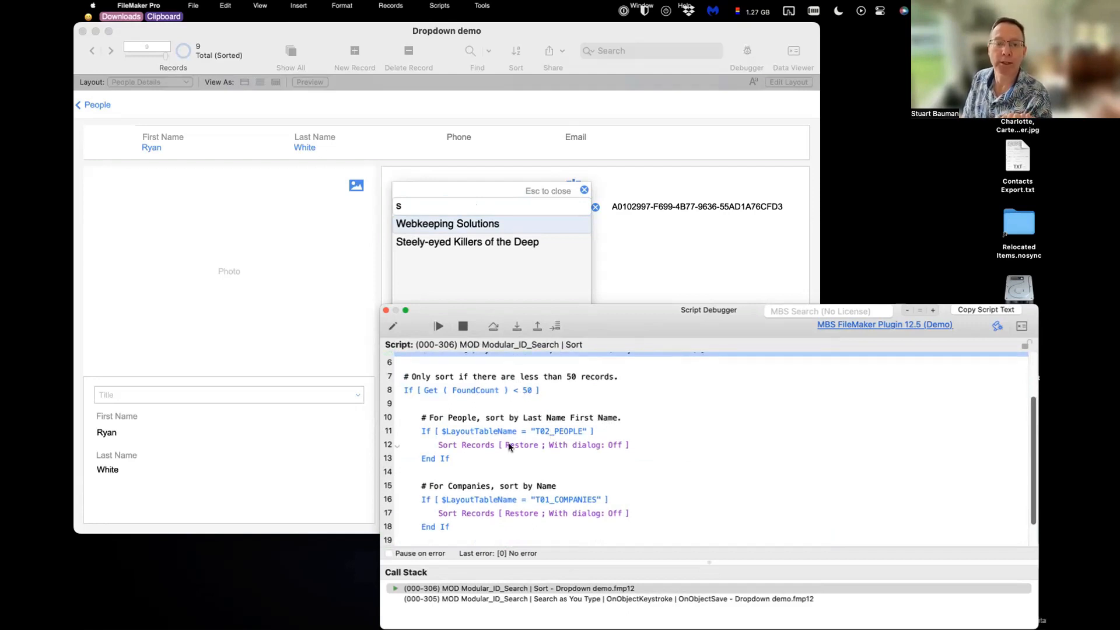
click(516, 329)
click(516, 329)
click(516, 328)
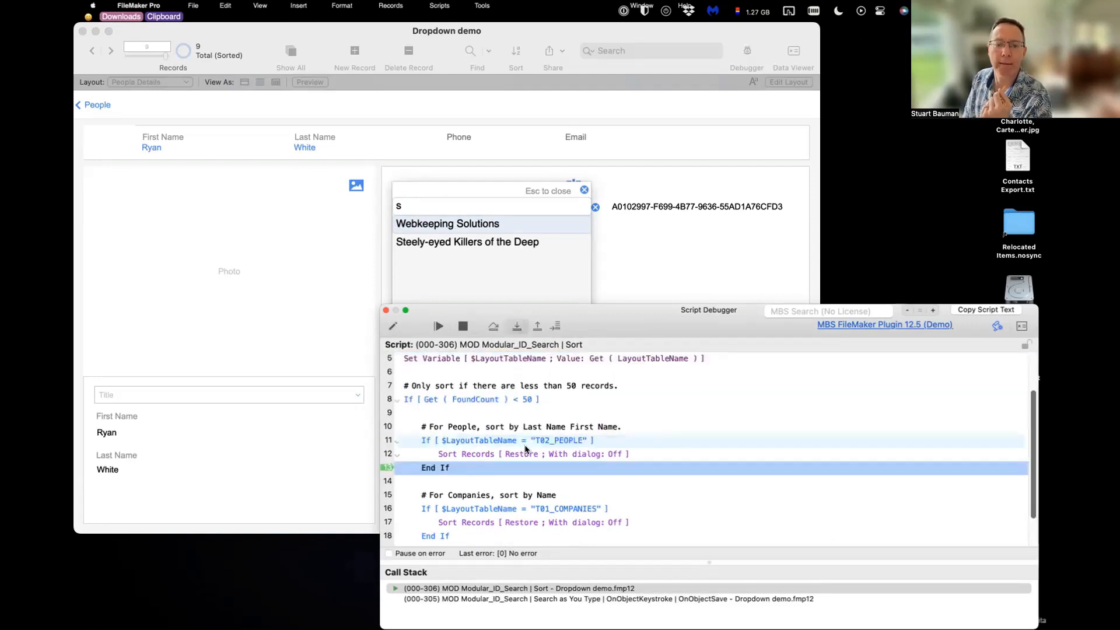
Step: Step into the T01_COMPANIES branch, execute its Sort Records step and return to the Search as You Type script
click(517, 329)
click(516, 329)
click(517, 329)
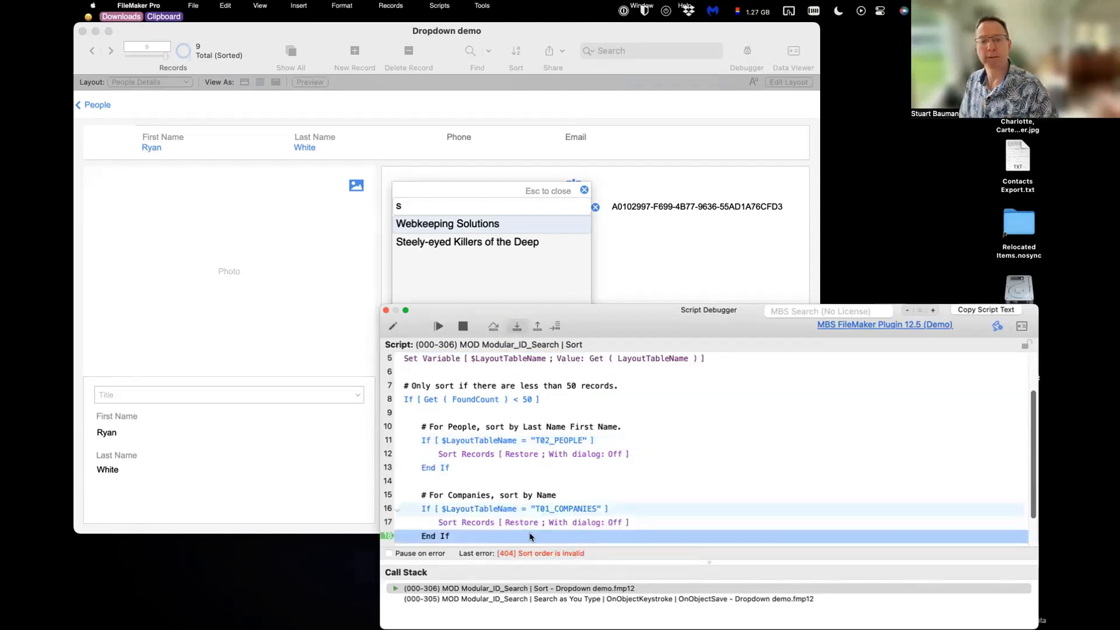
click(517, 329)
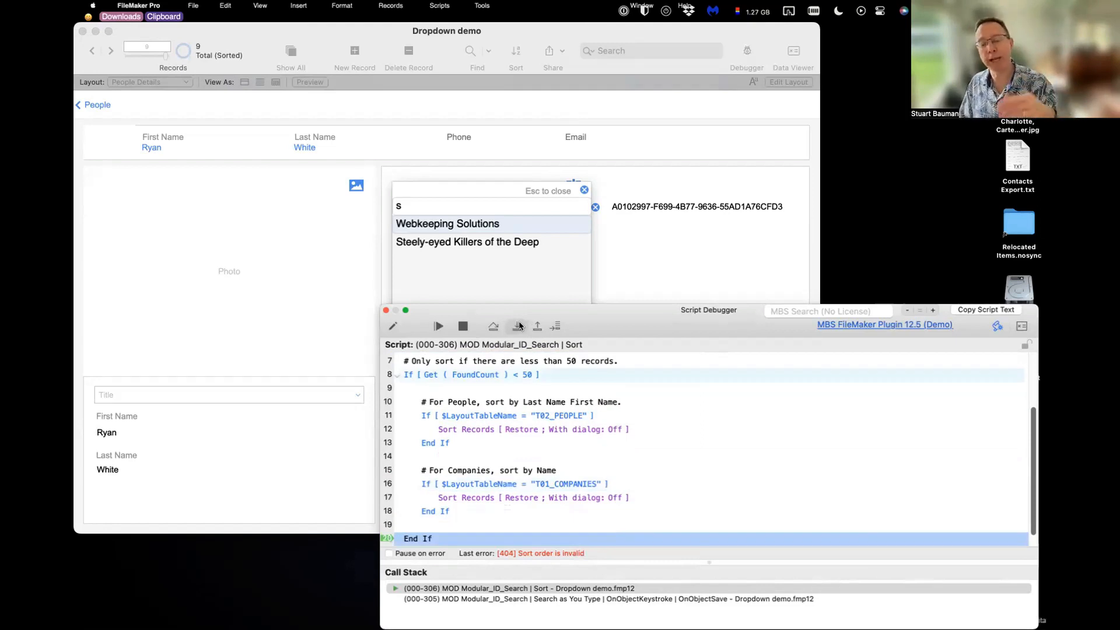
click(518, 327)
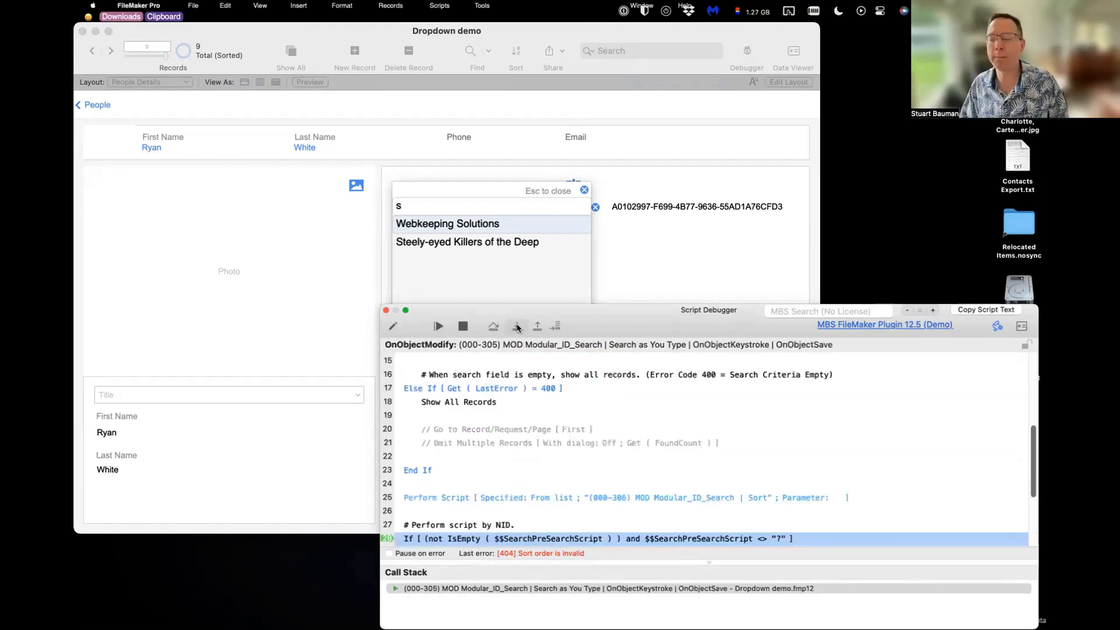
Step: Step past the $$SearchPreSearchScript condition, go to the first record and the search field, and execute the final Exit Script
click(517, 327)
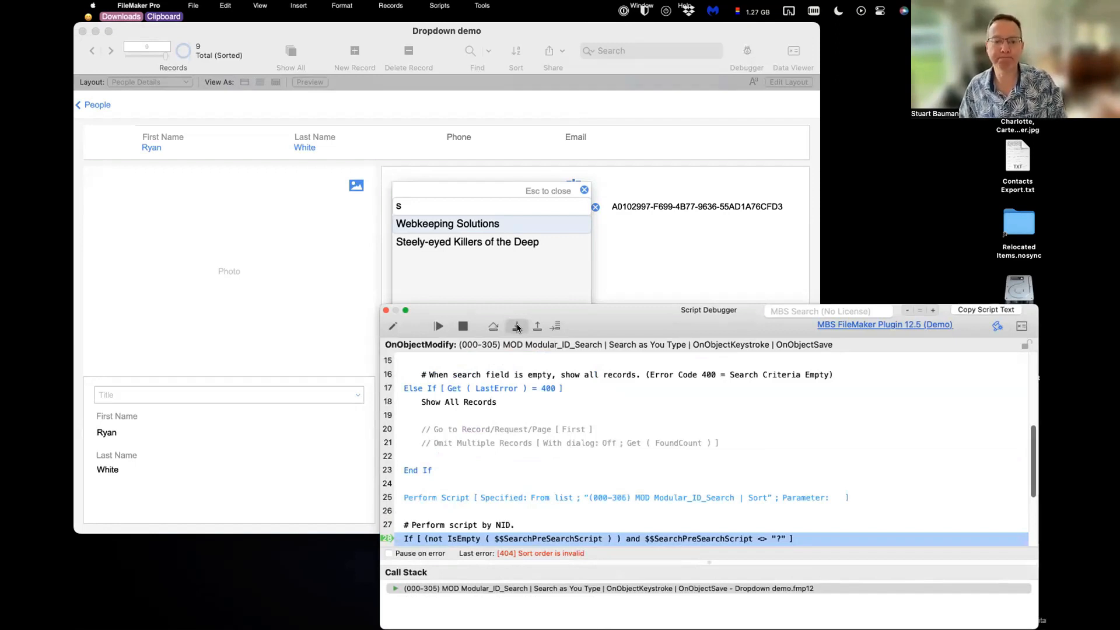
scroll(528, 467, down, 3)
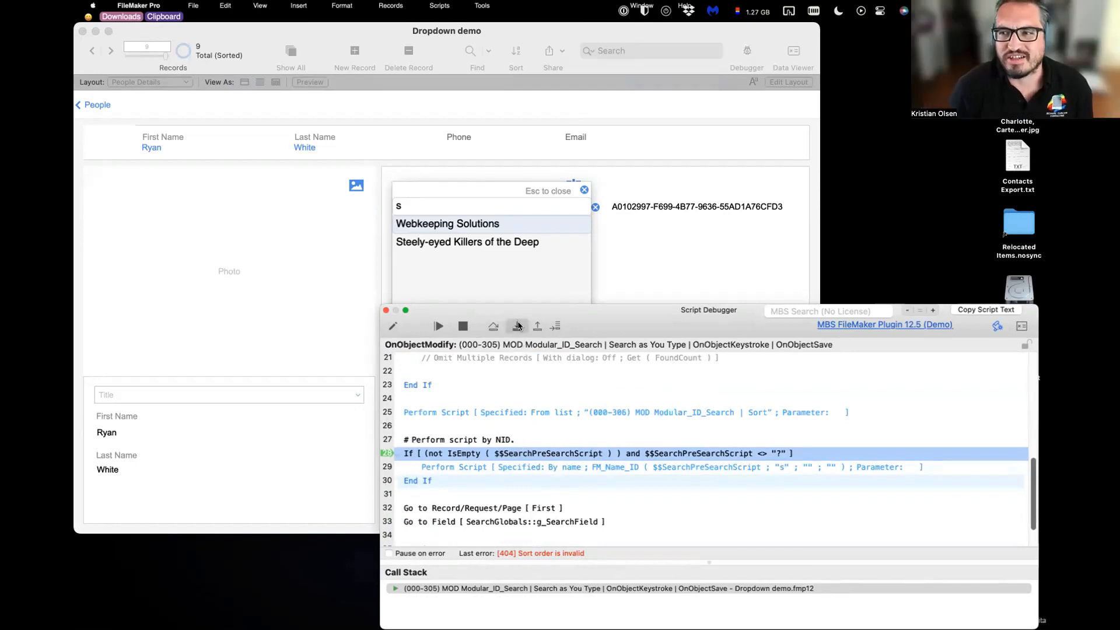
click(518, 326)
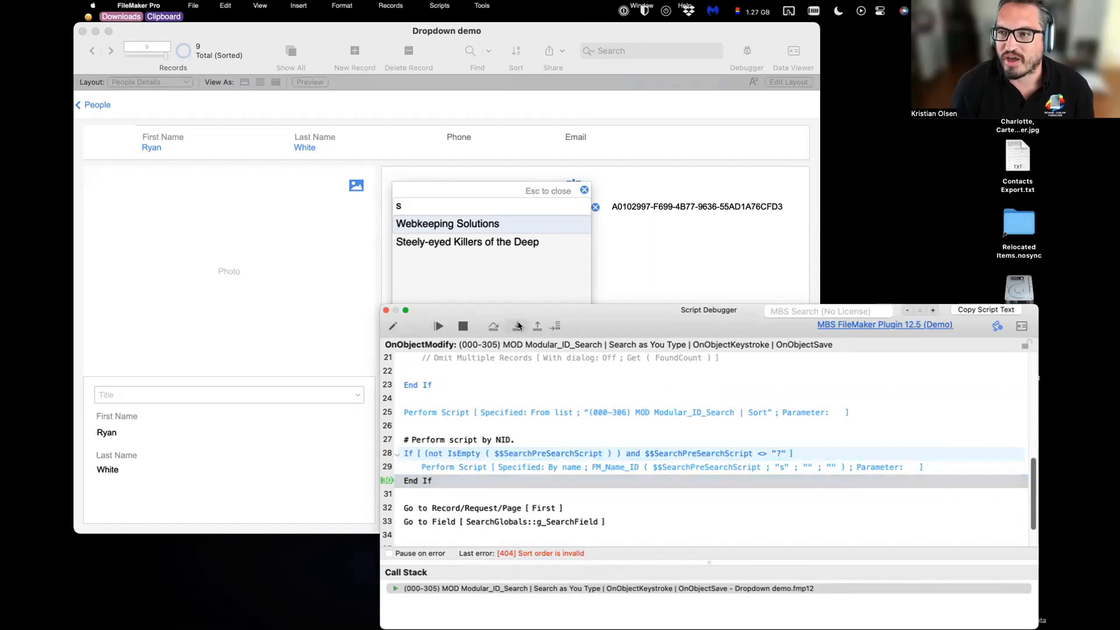
click(518, 326)
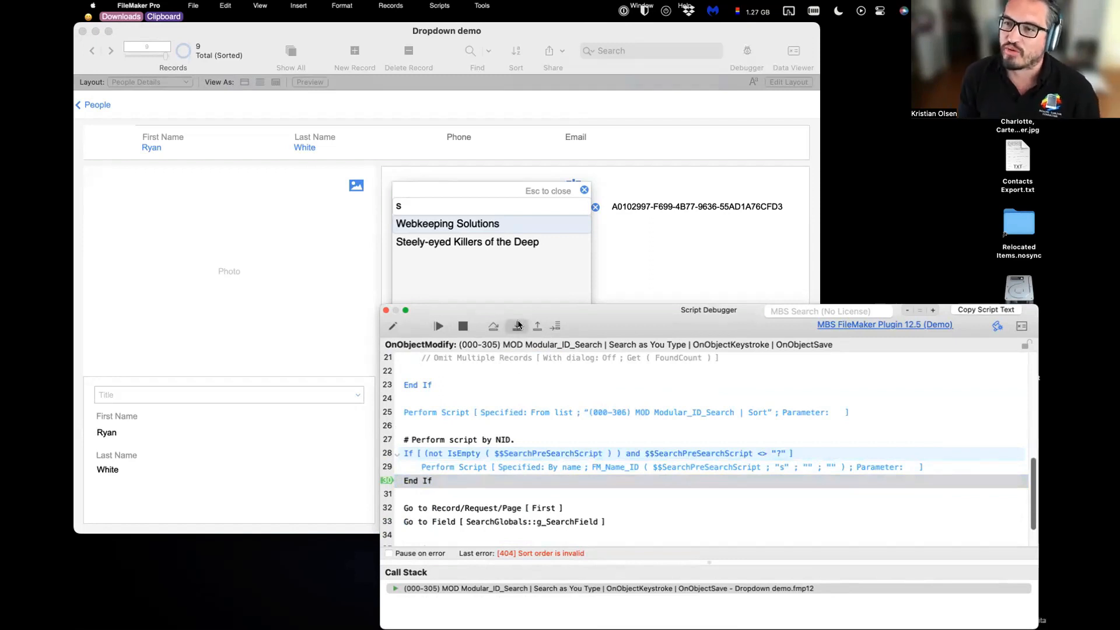
click(518, 326)
click(518, 326)
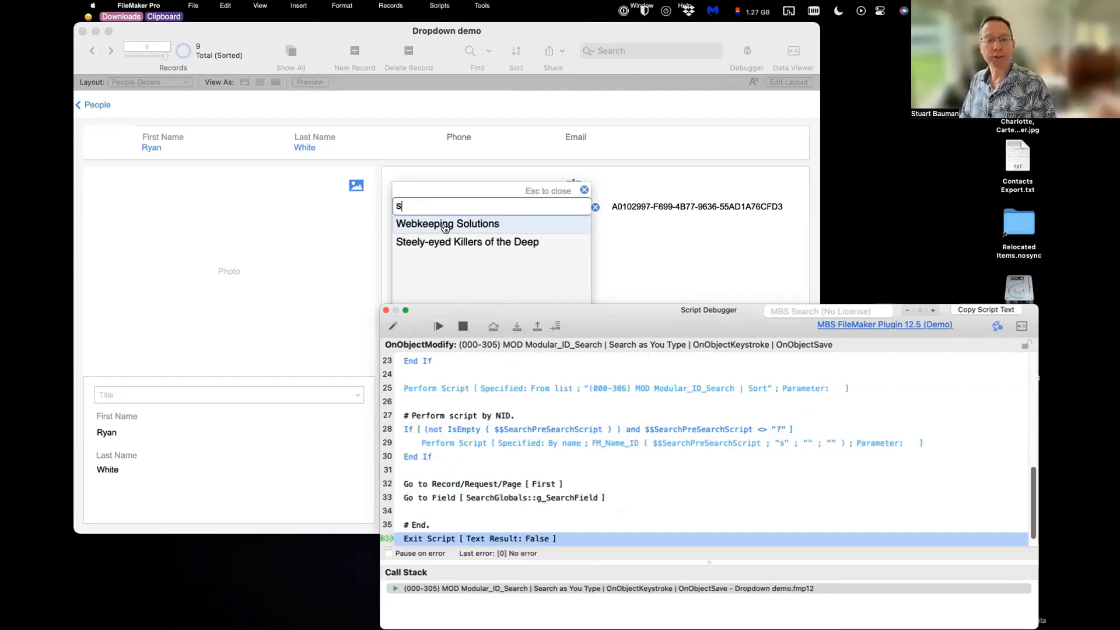
click(516, 326)
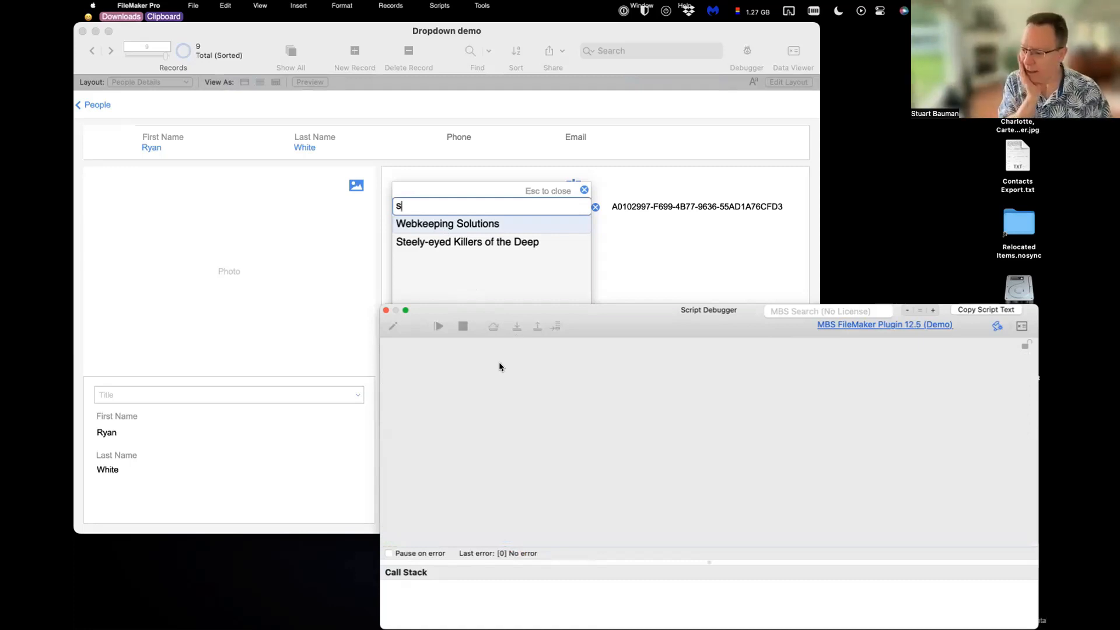
Step: Move the Script Debugger window clear of the Account Search card so its whole result list shows
drag(518, 317, 763, 267)
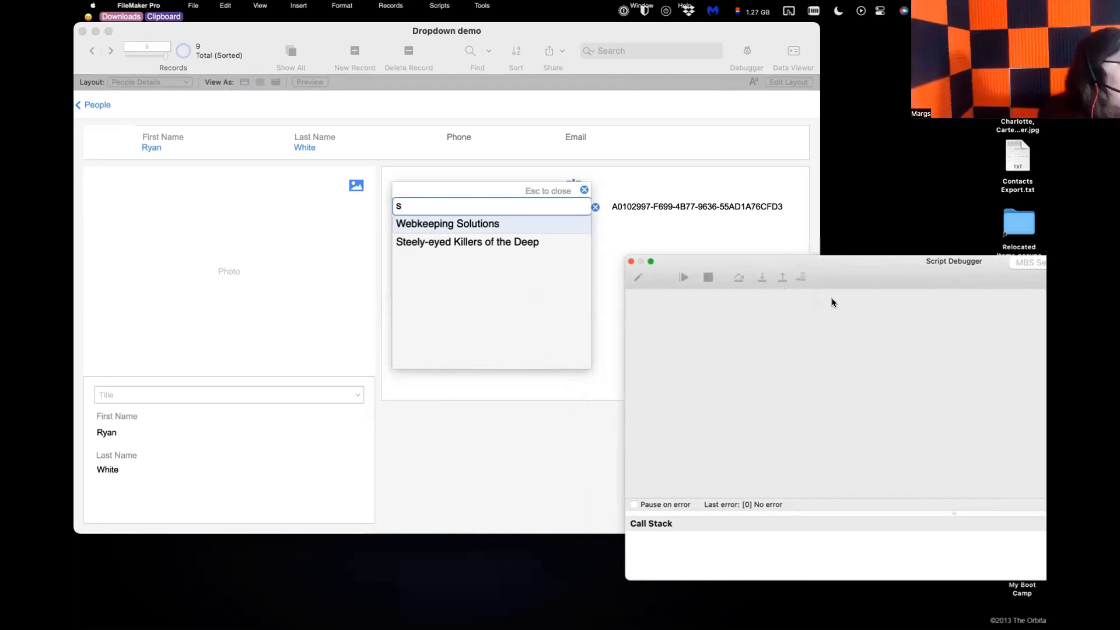
drag(859, 266, 852, 340)
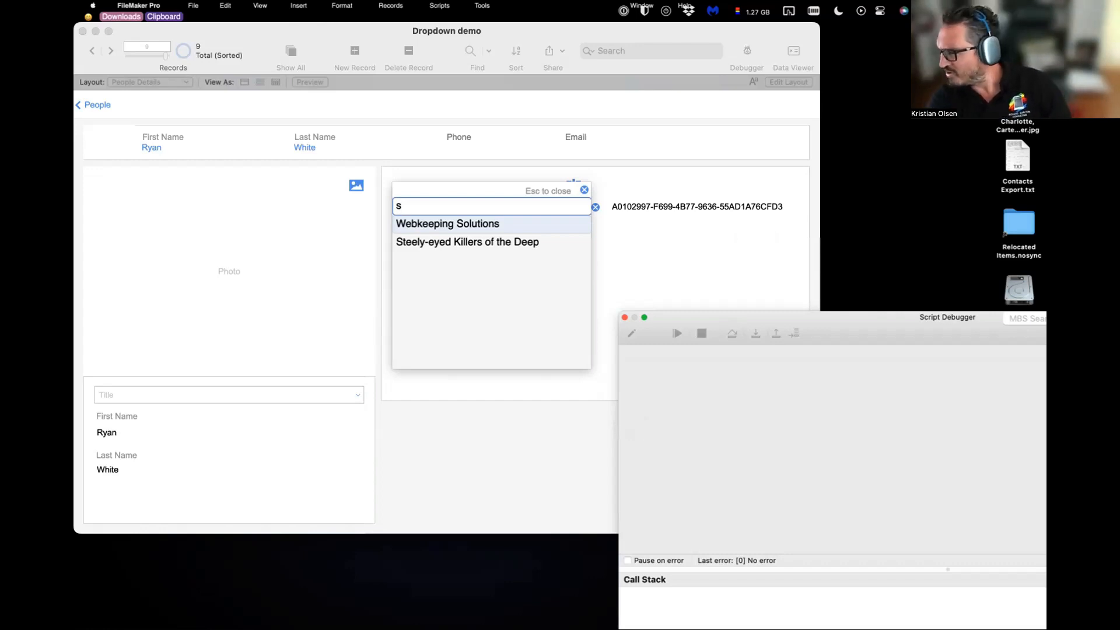
Step: Switch to the livestream desktop, open the Livestream closing credits video, rewind it to the start and play it
key(super+Tab)
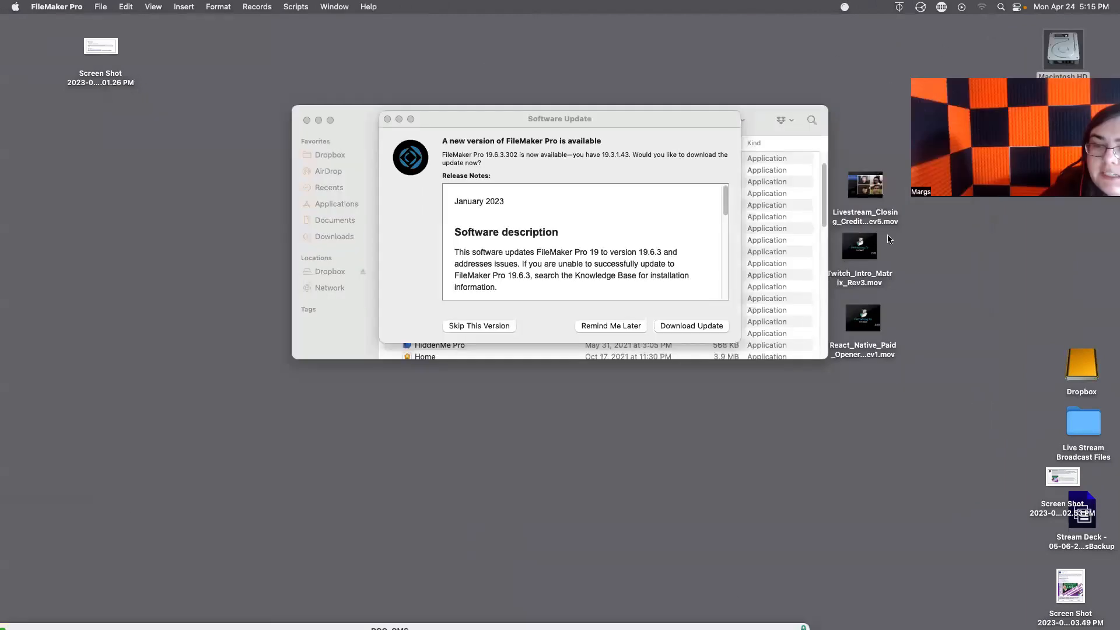
double_click(868, 195)
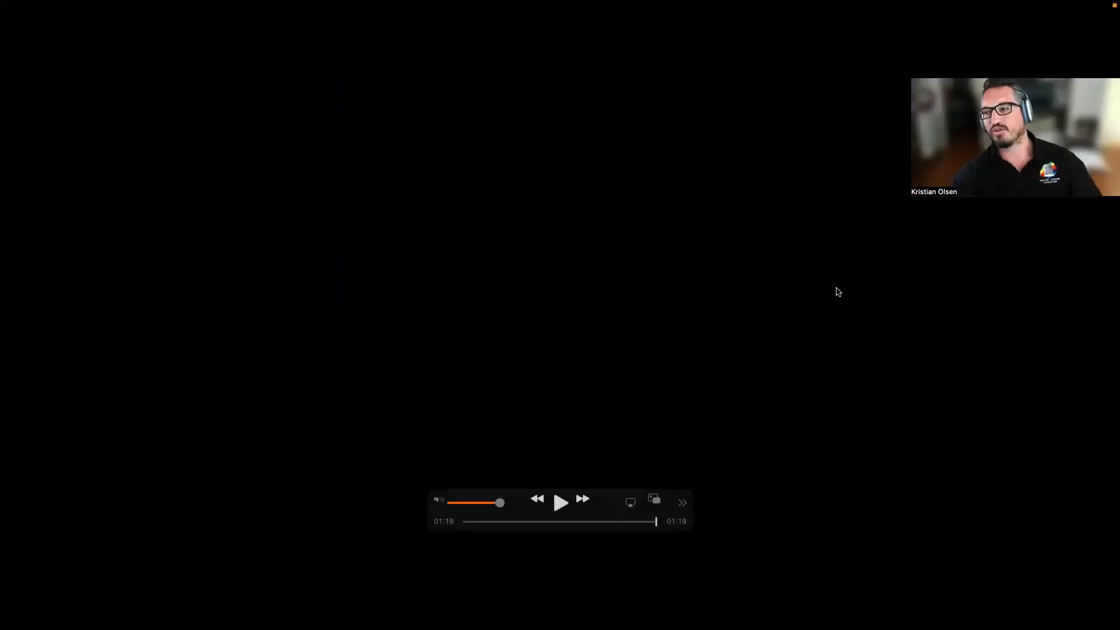
drag(566, 521, 419, 518)
key(space)
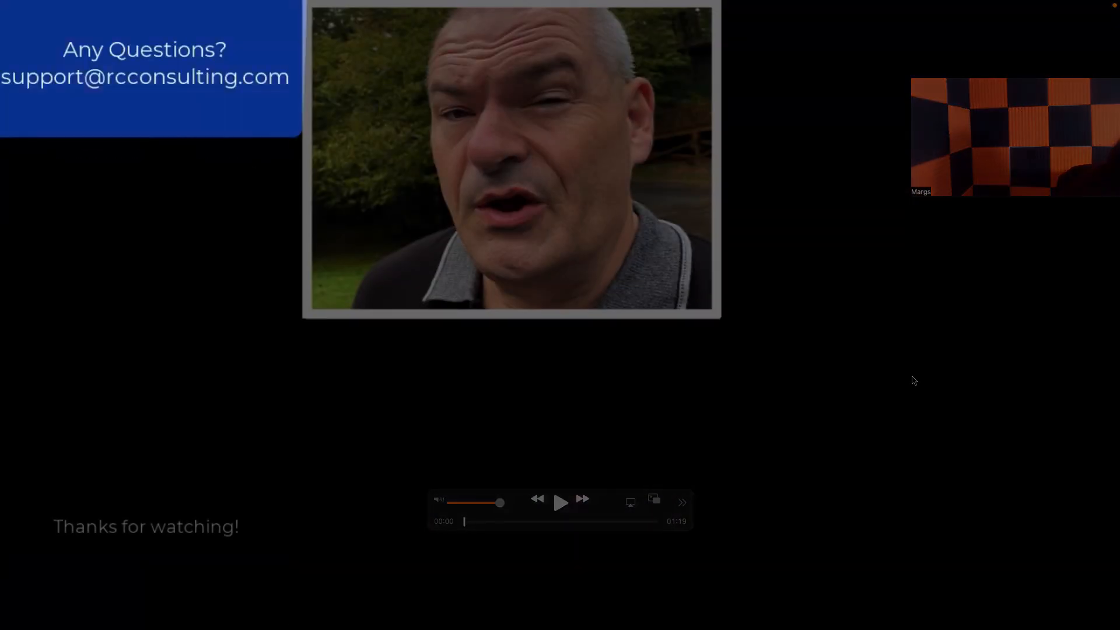